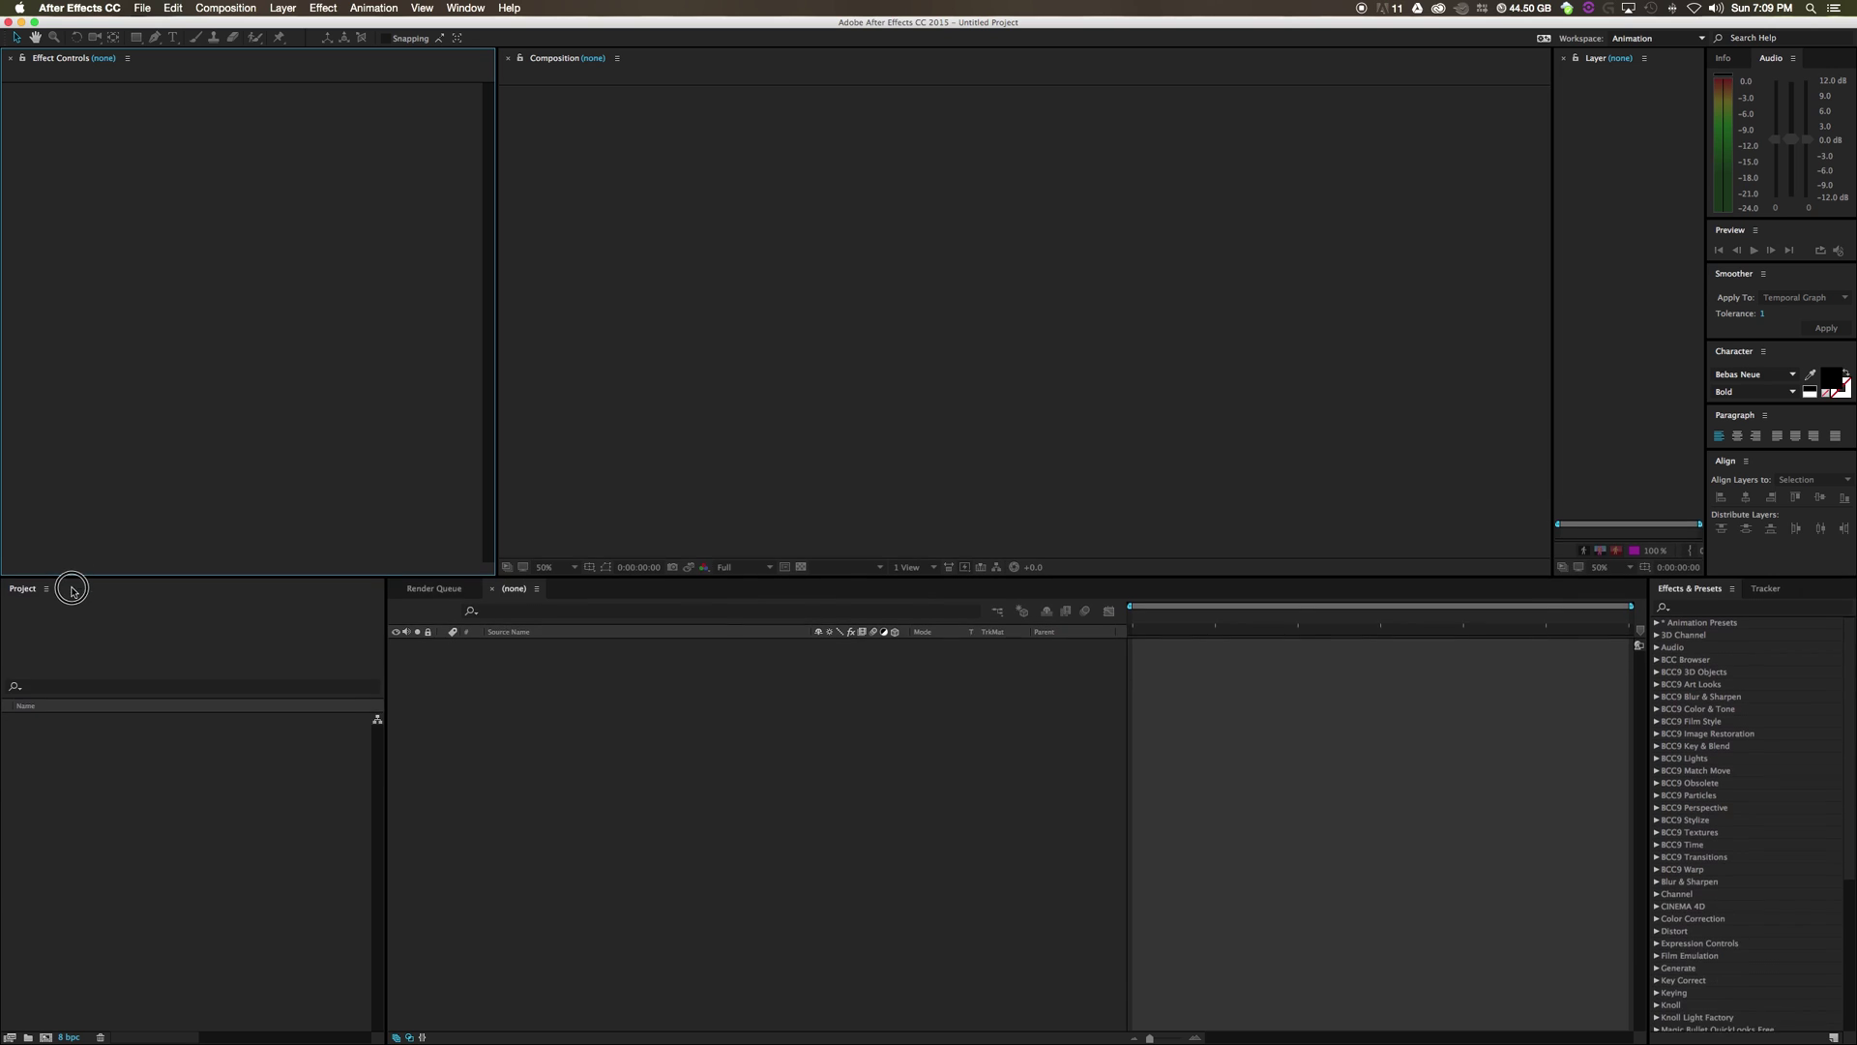
# Create a composition named Lower Third at 1920 x 1080 px, 30 fps, with a duration of 0:00:10:00
pyautogui.rightClick(55, 813)
pyautogui.click(112, 822)
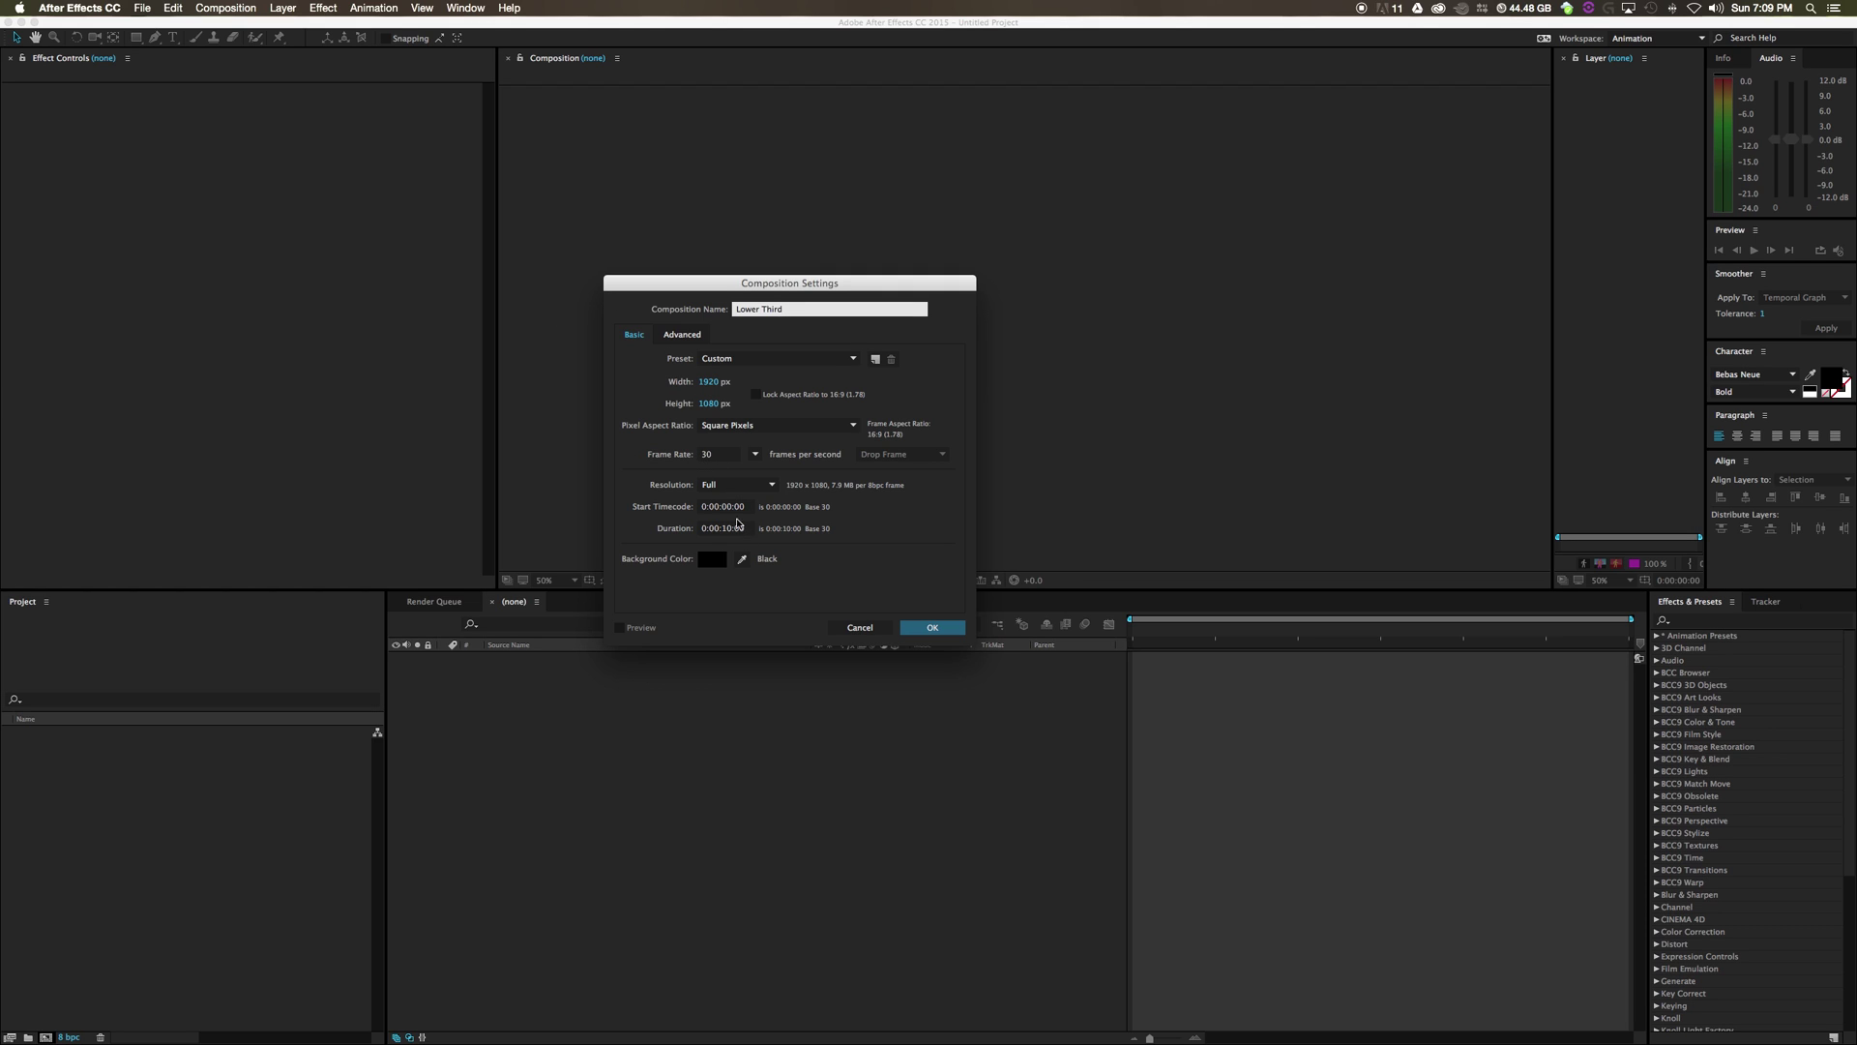
pyautogui.click(736, 529)
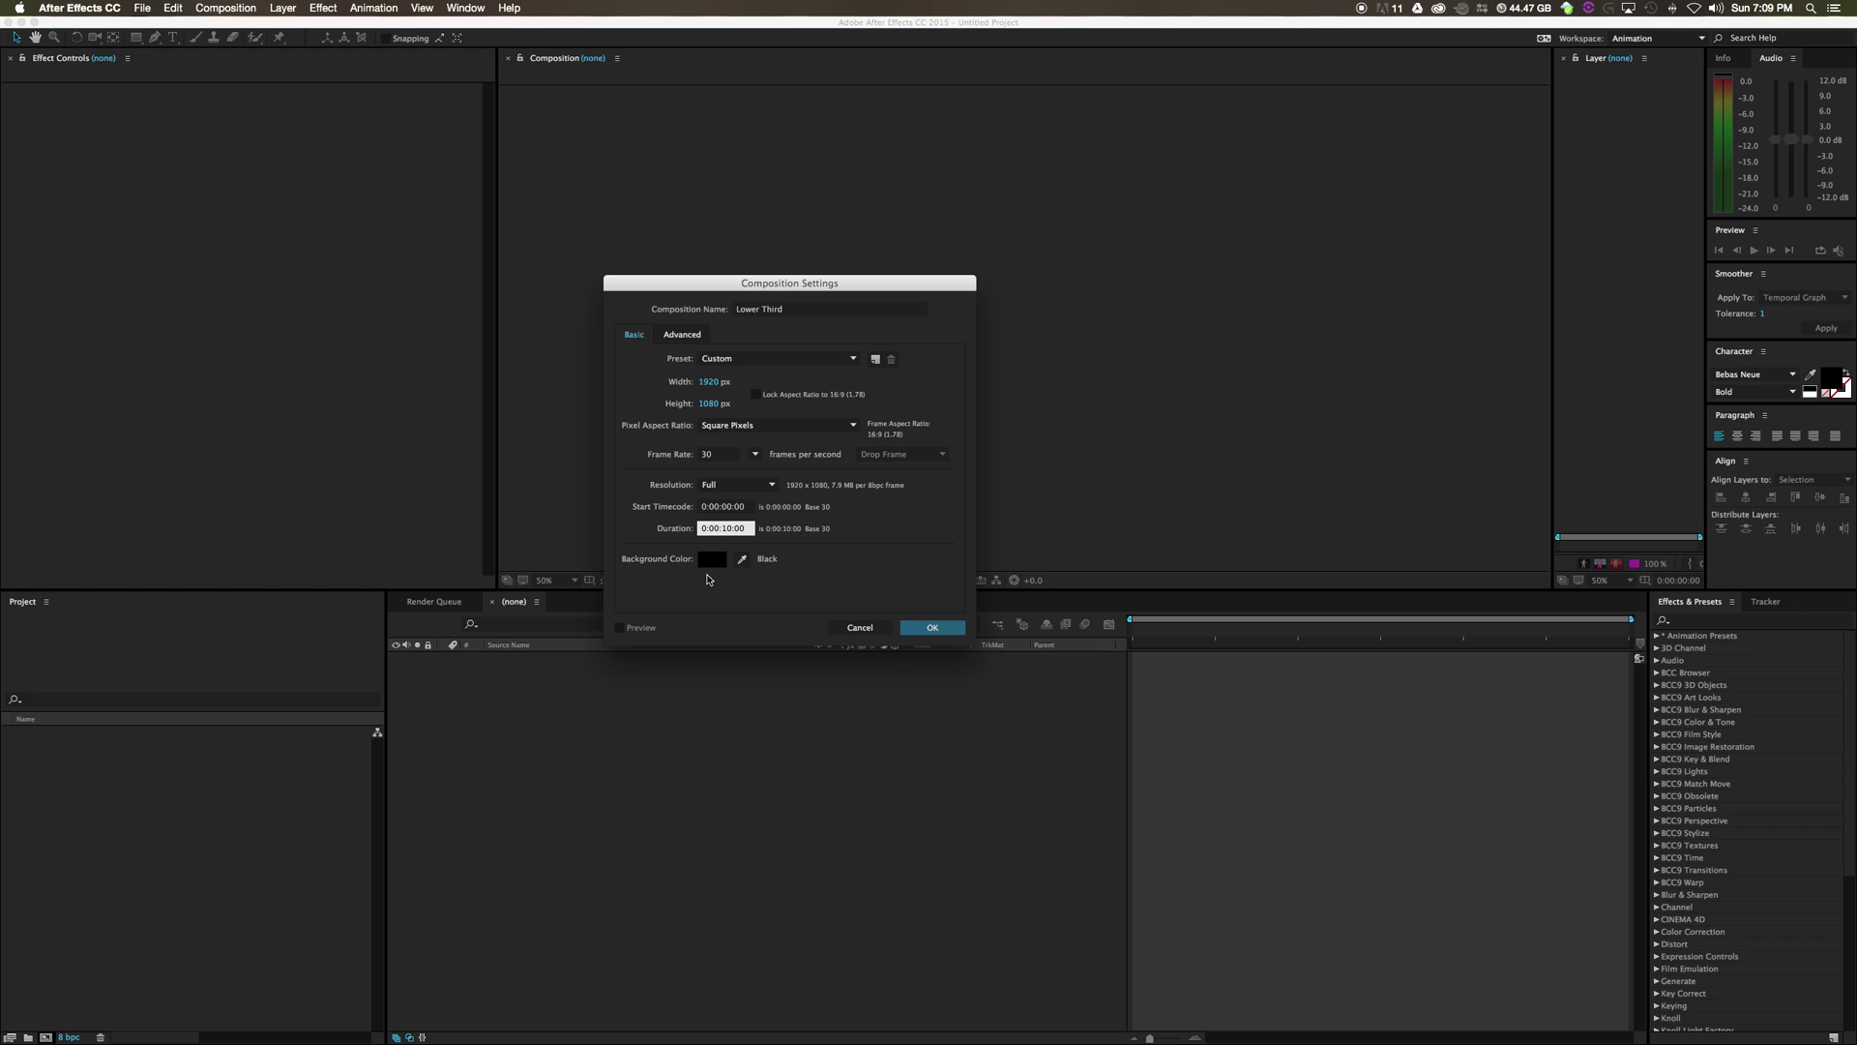
pyautogui.click(932, 627)
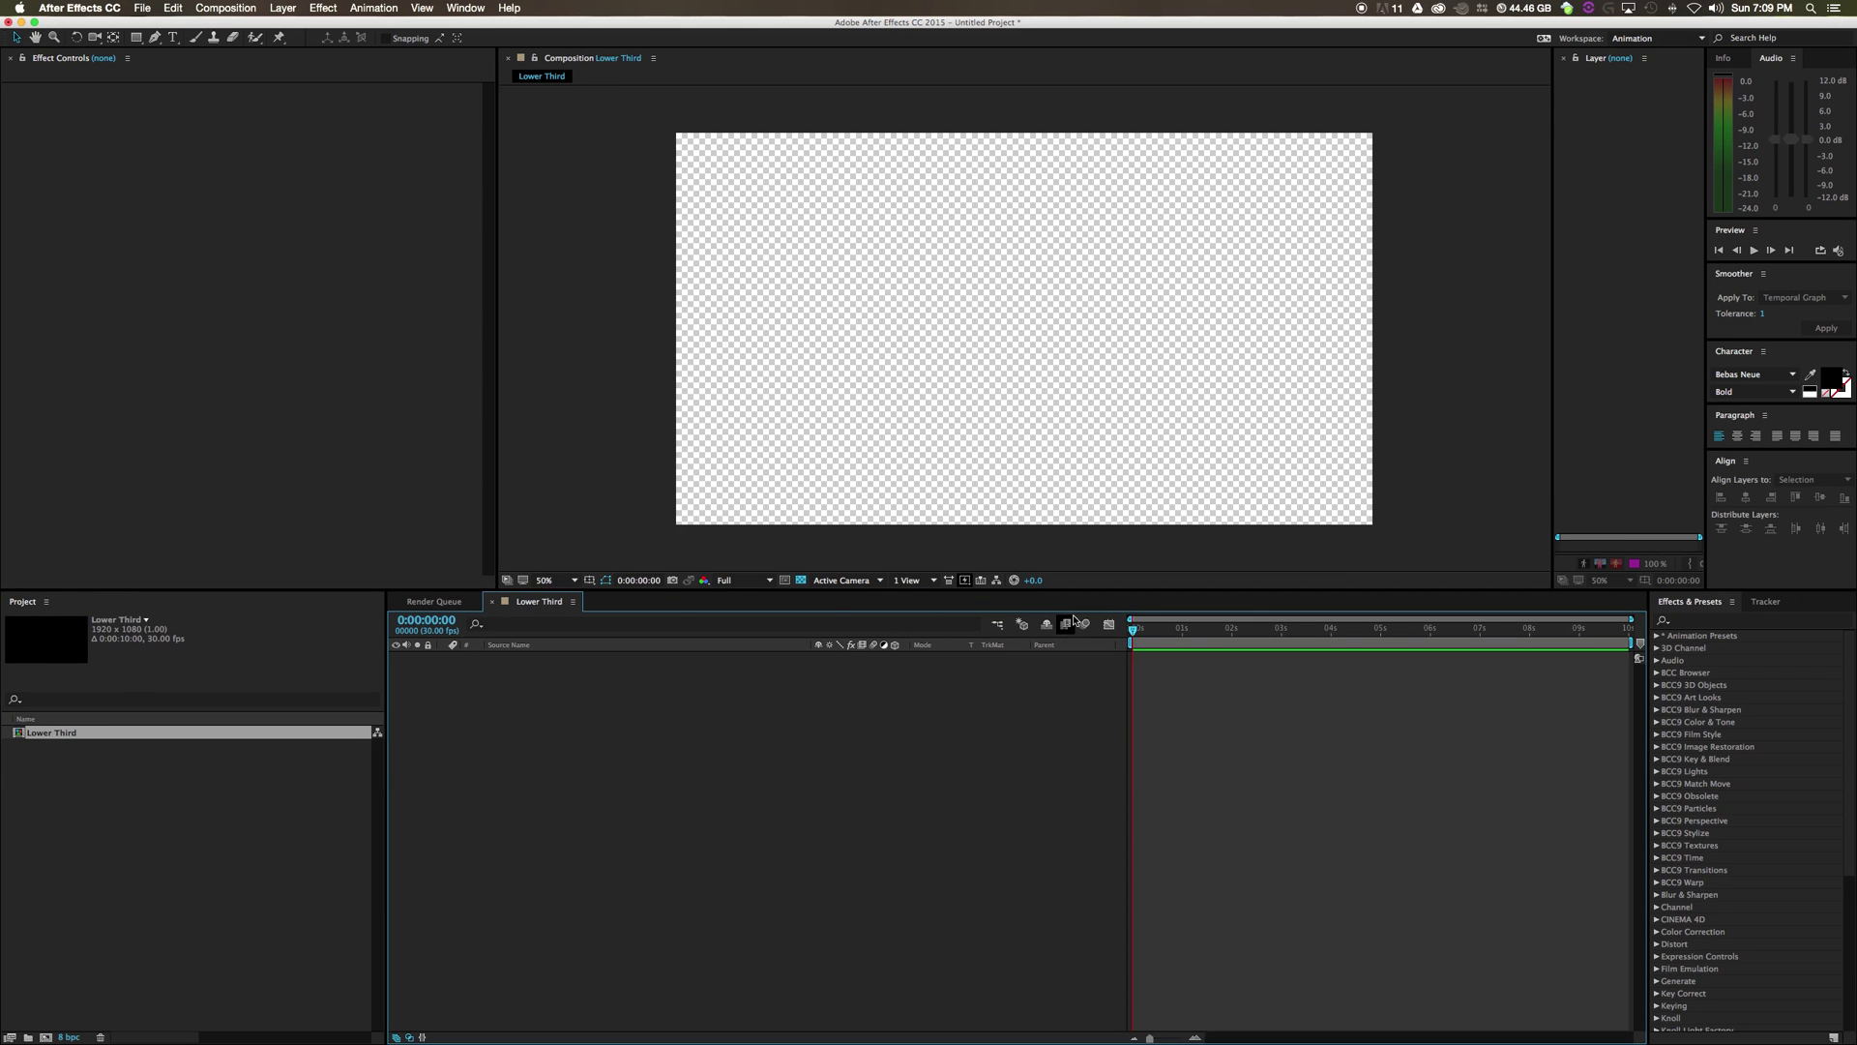
# Add a black 1920 x 1080 px solid named BG to the composition and lock its layer
pyautogui.click(1256, 631)
pyautogui.press('Home')
pyautogui.rightClick(568, 743)
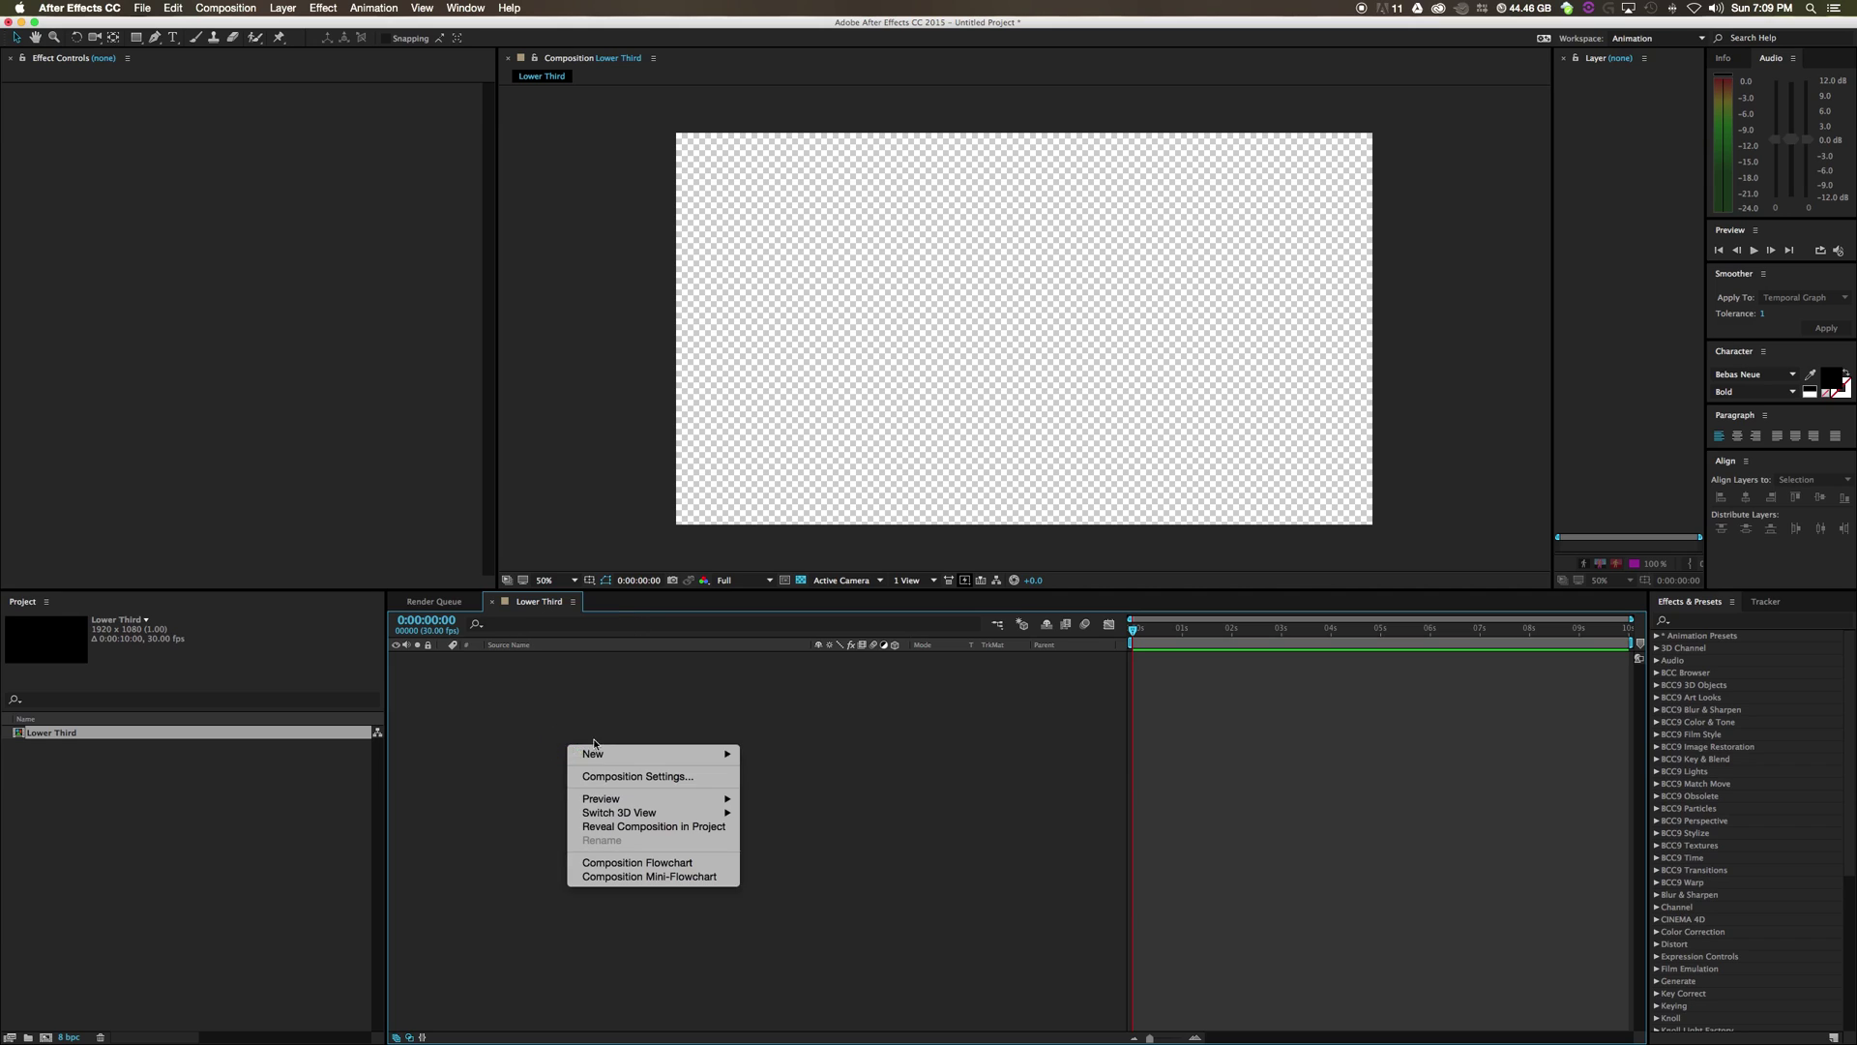
pyautogui.moveTo(662, 753)
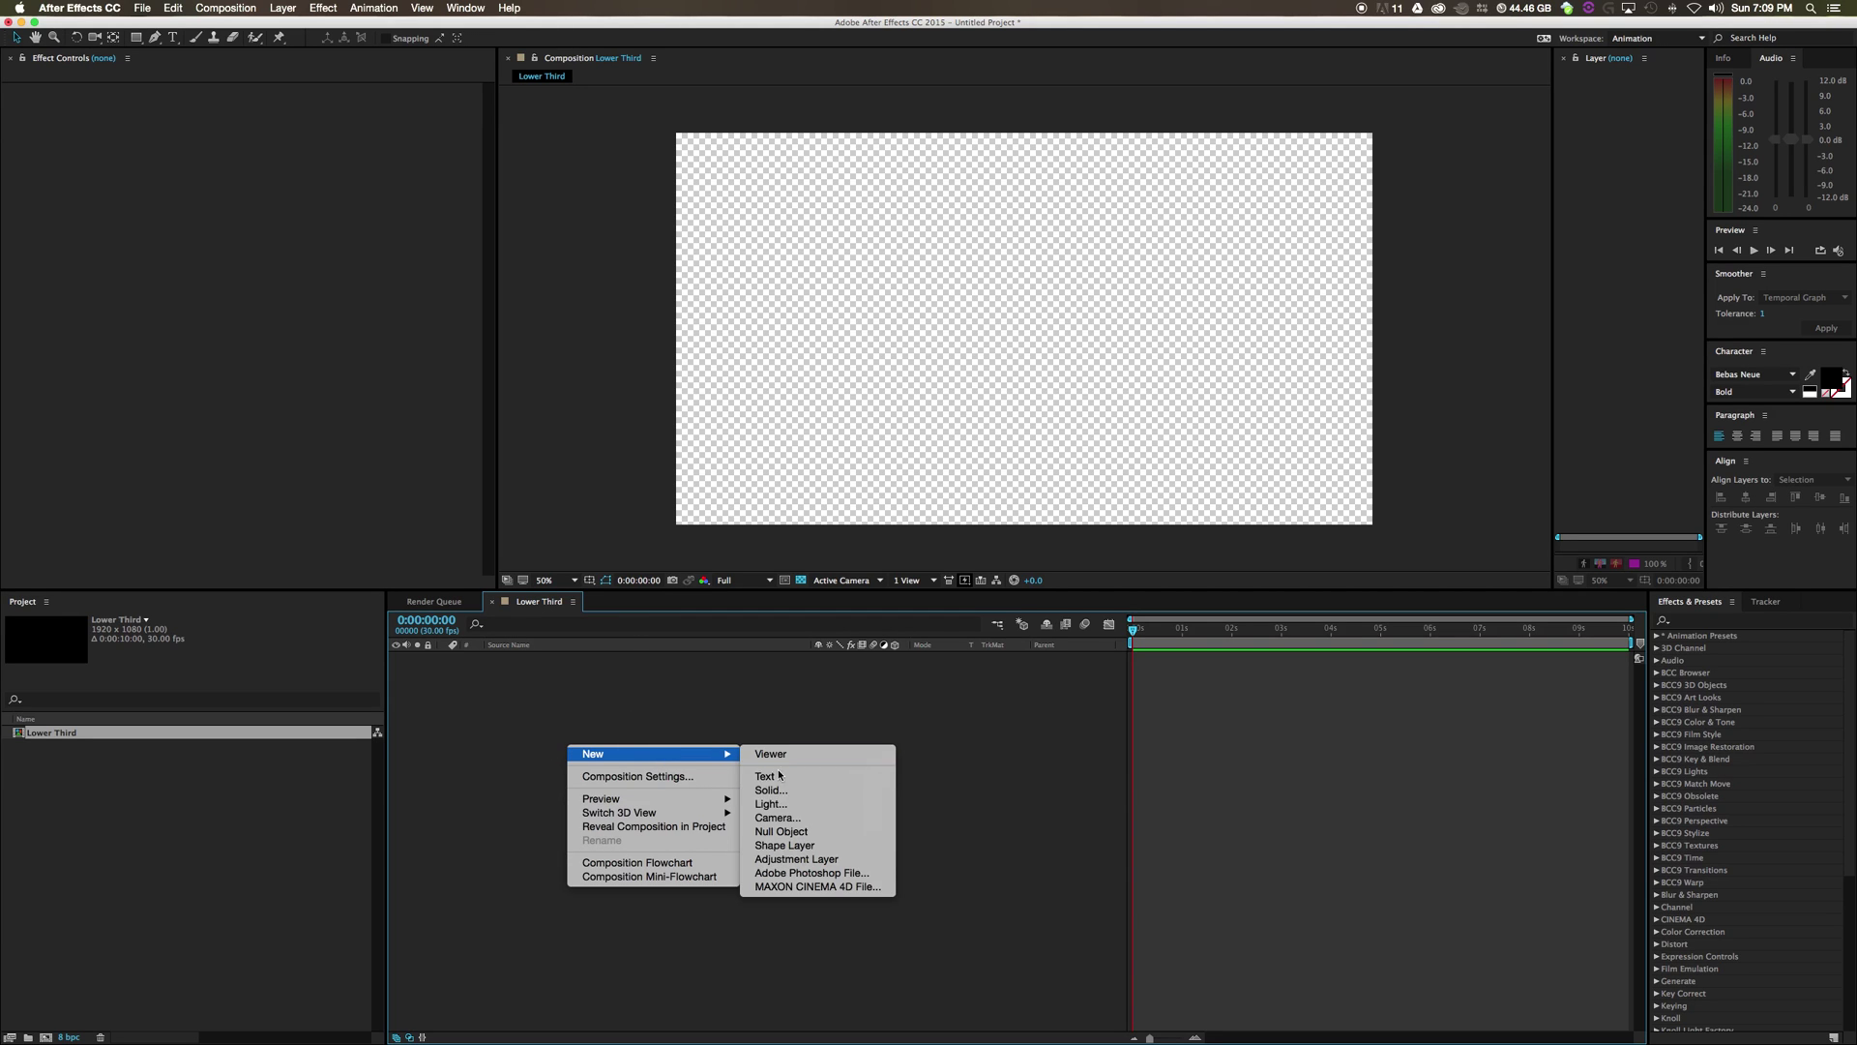
pyautogui.click(773, 783)
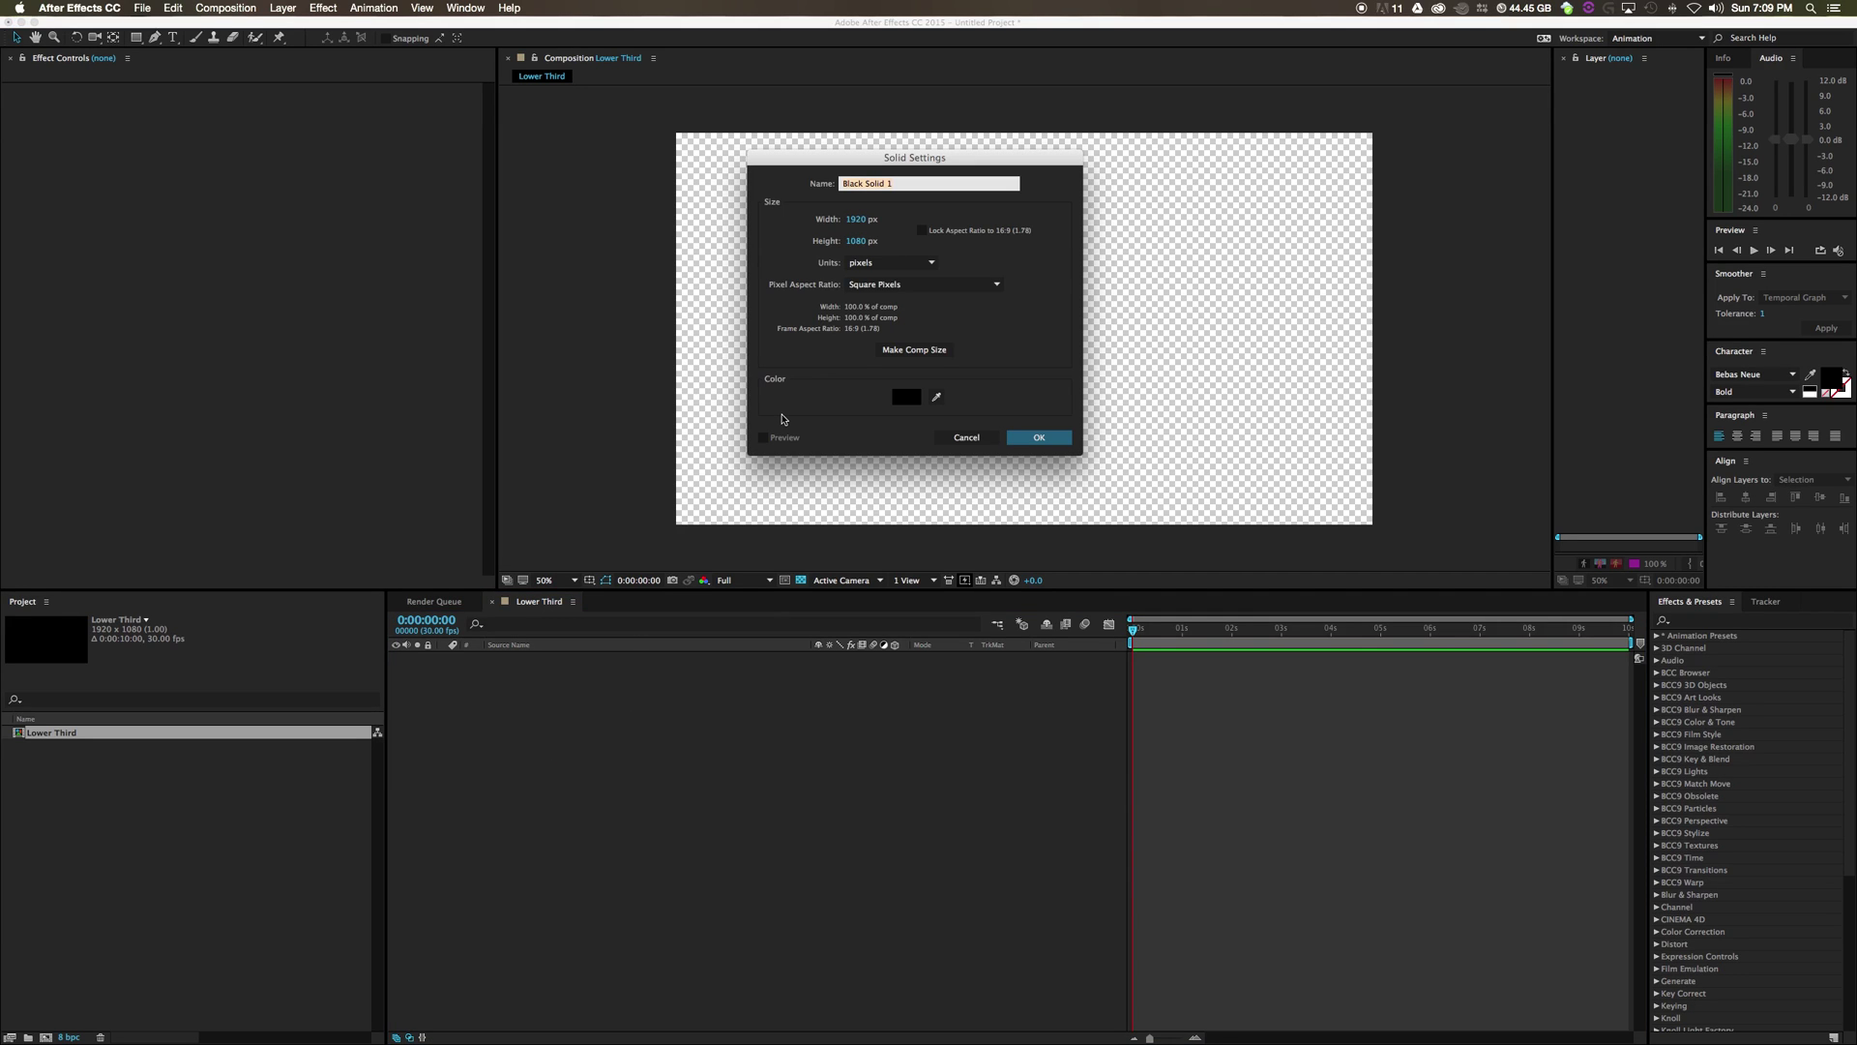
pyautogui.write('BG')
pyautogui.click(907, 397)
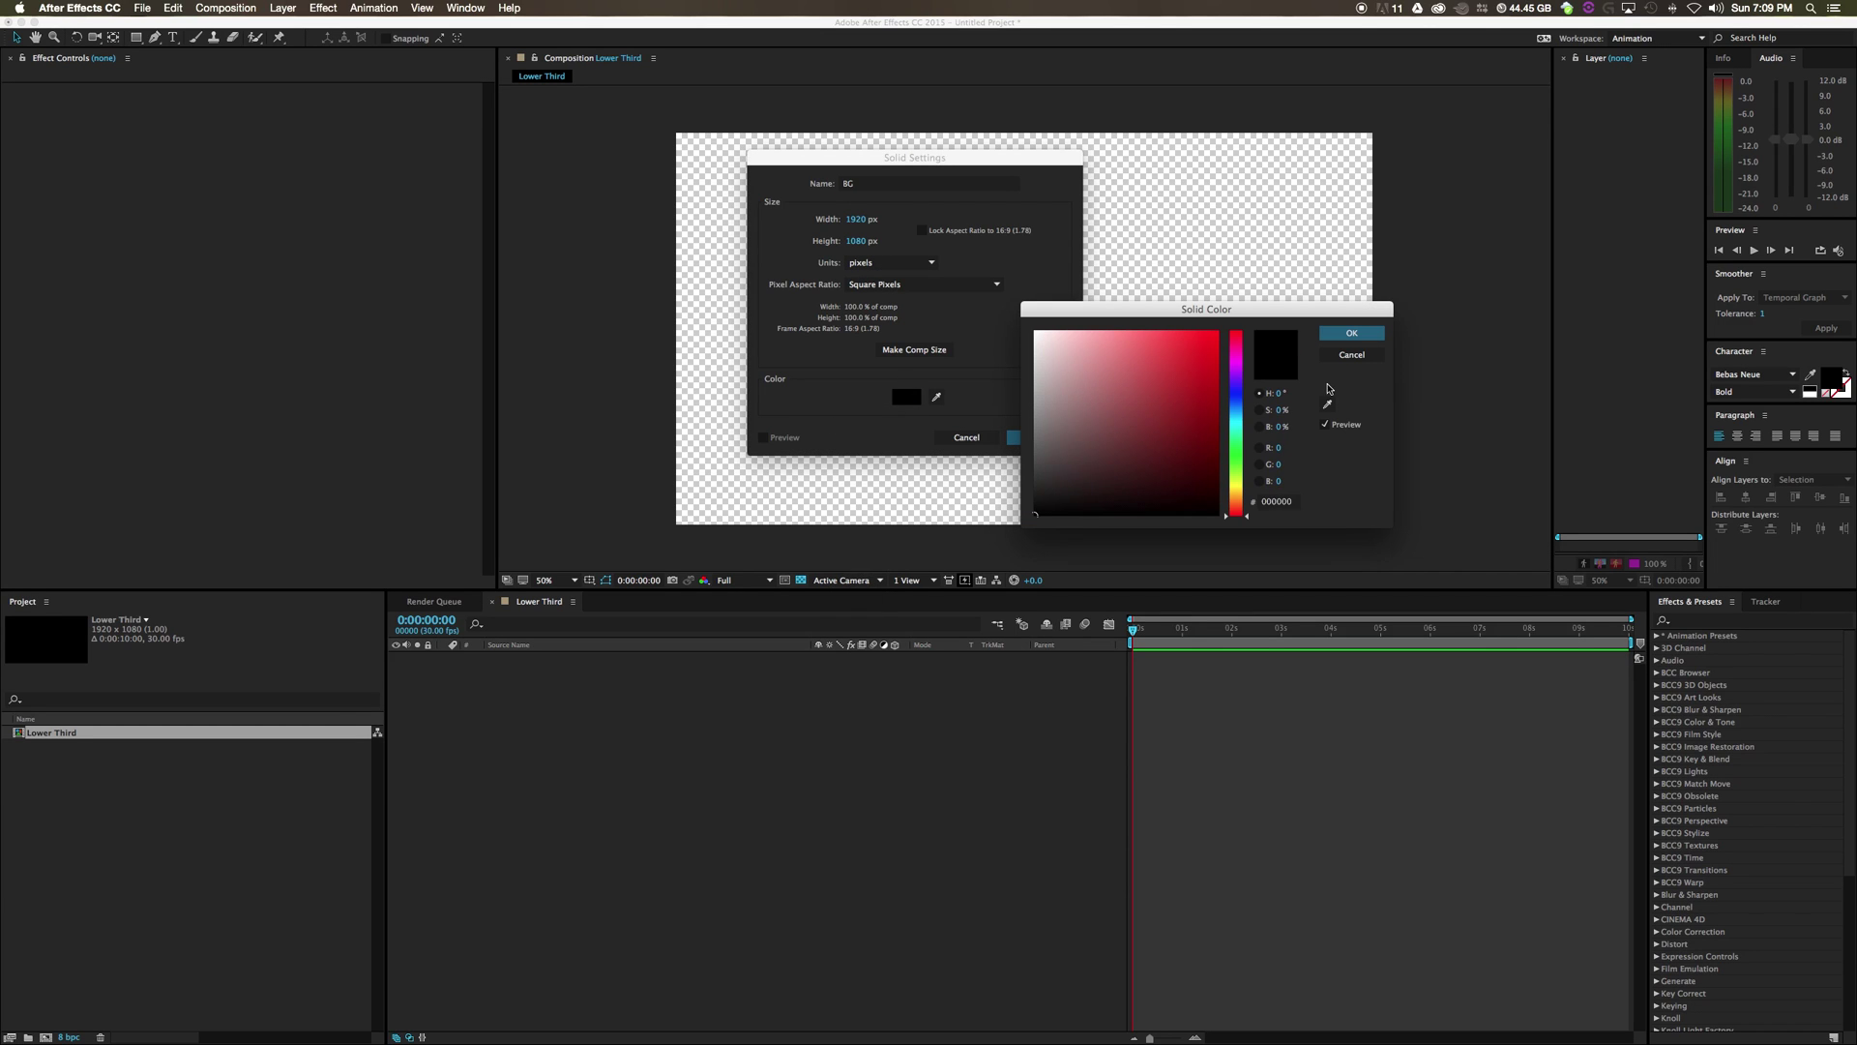
pyautogui.click(1351, 332)
pyautogui.click(1047, 437)
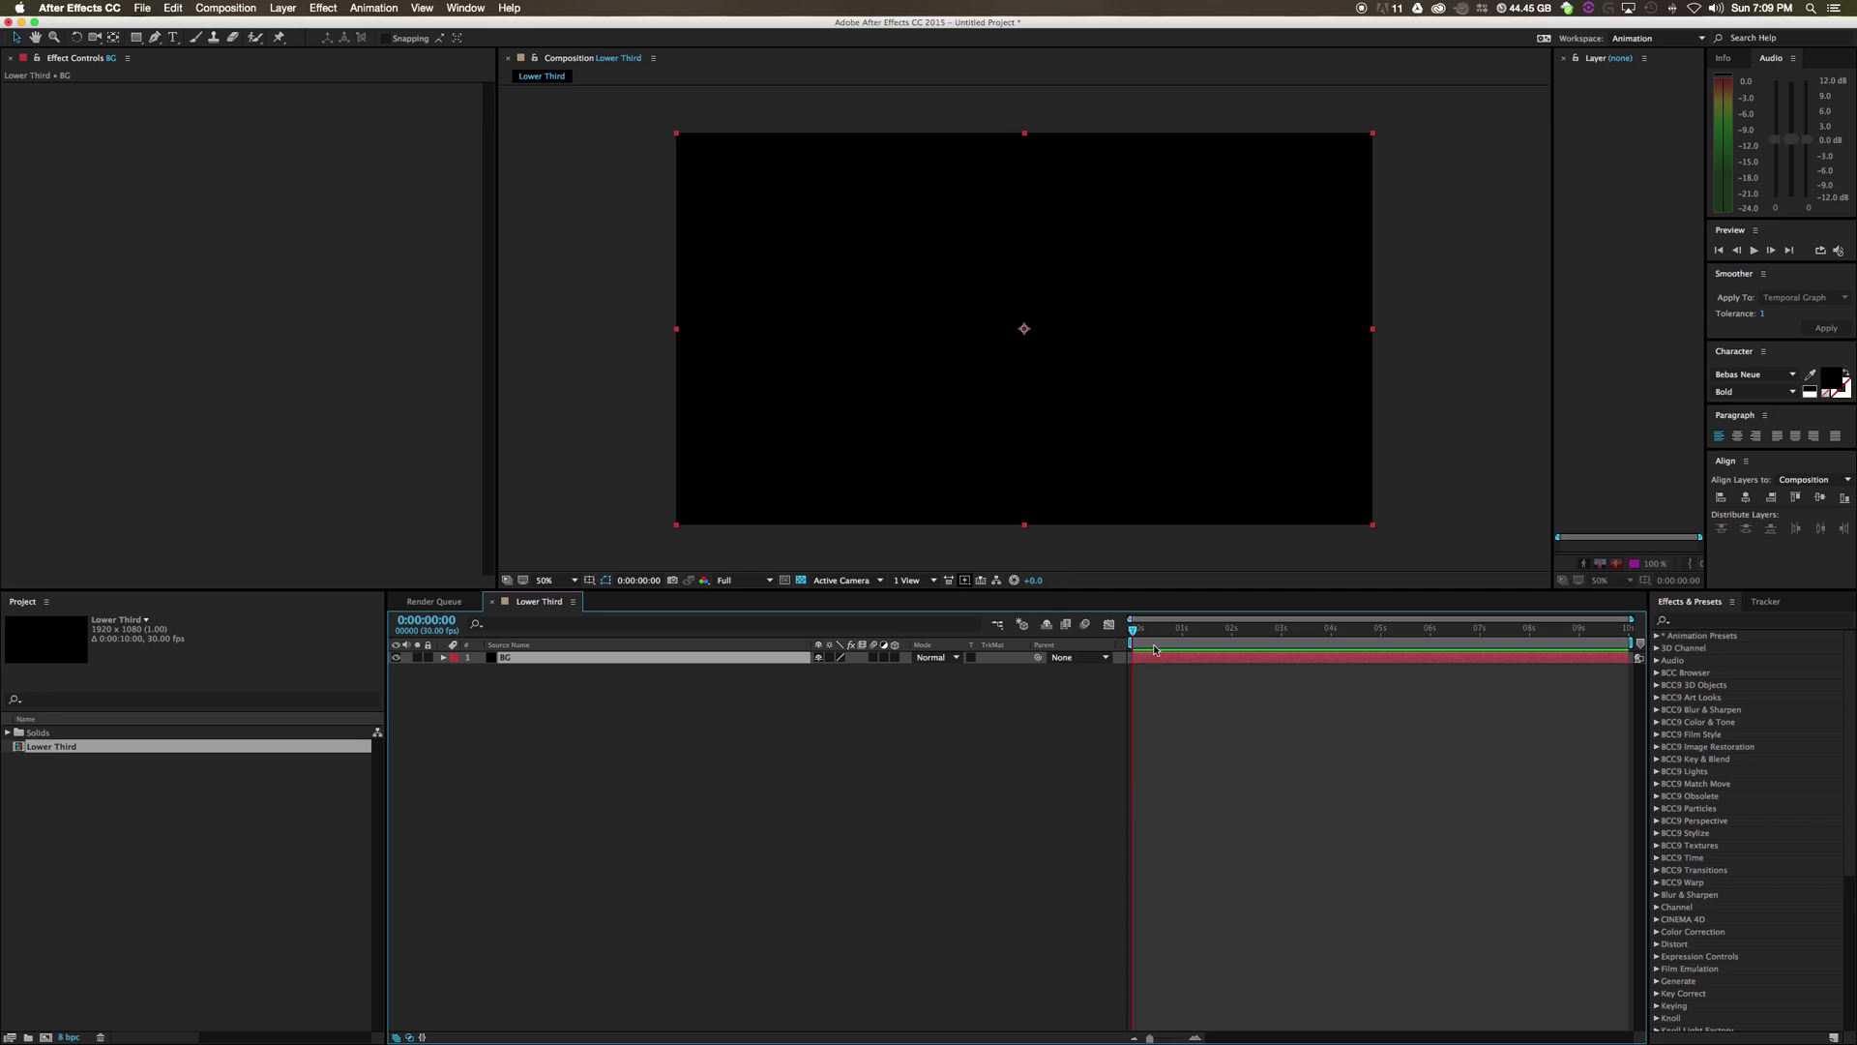
pyautogui.click(970, 756)
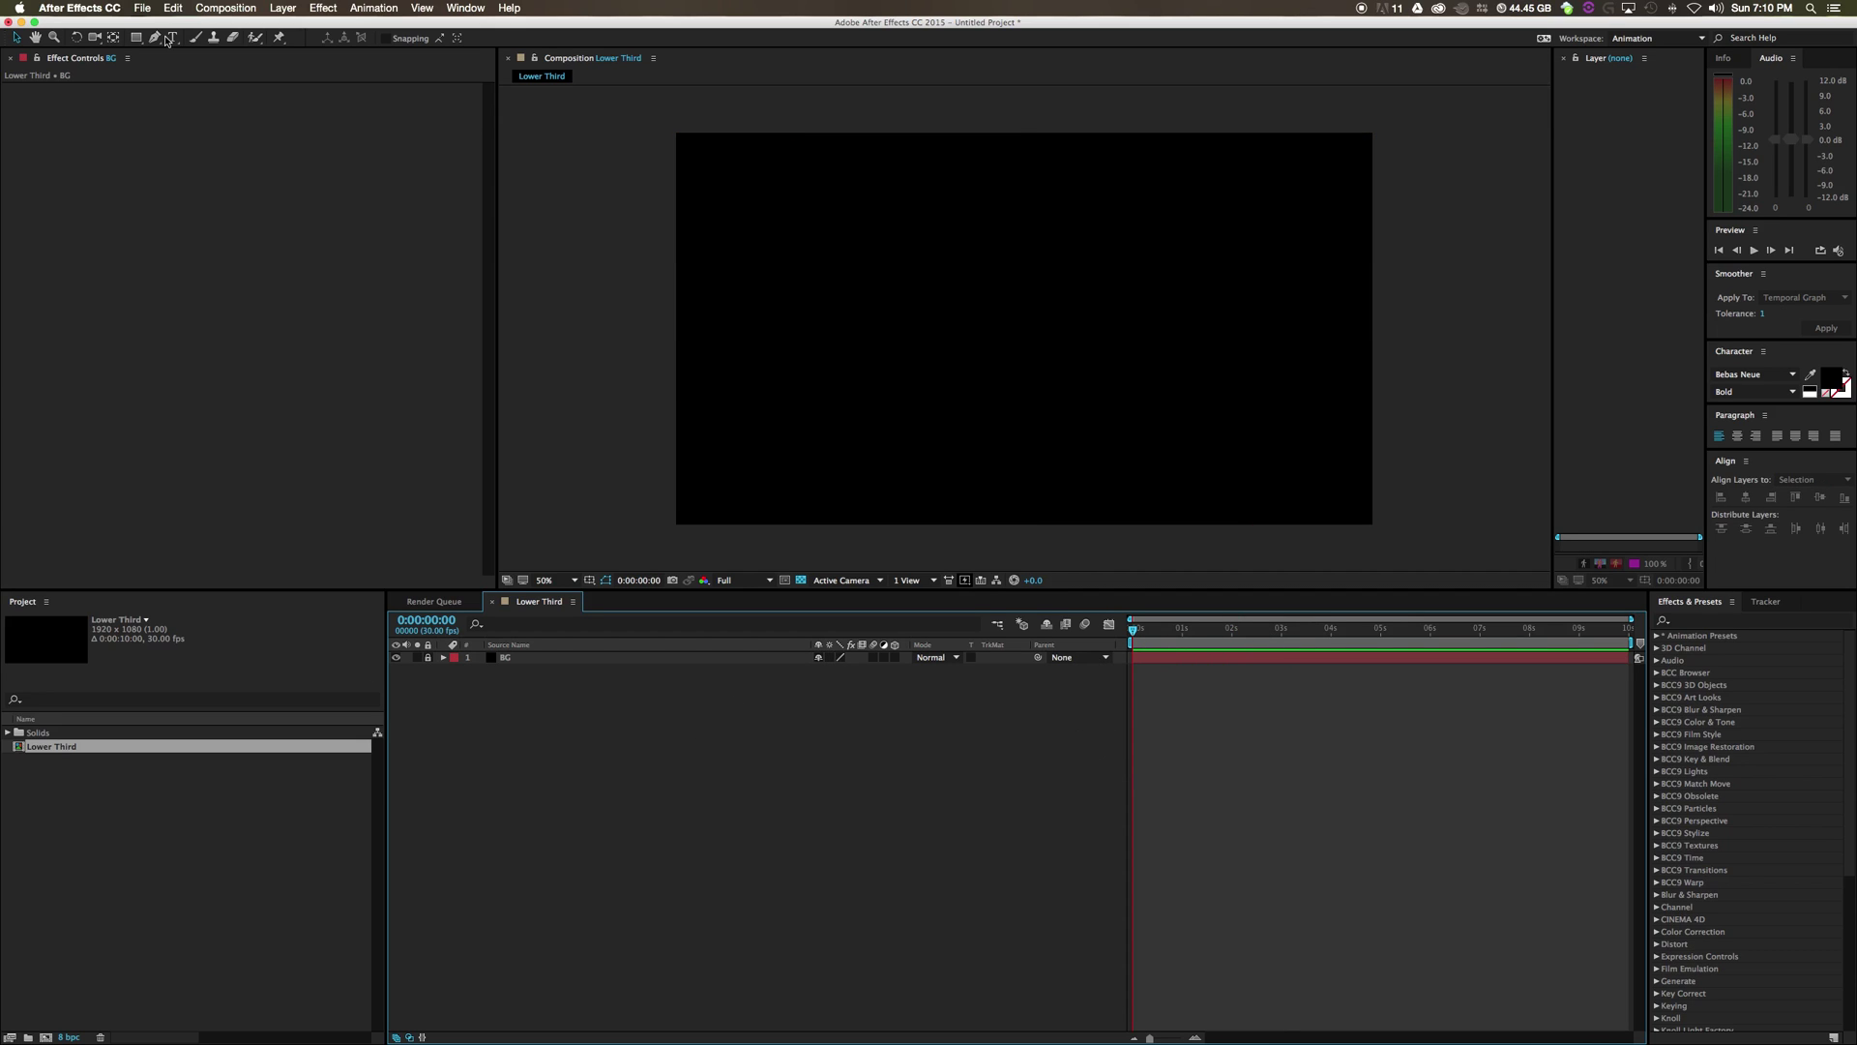
# Draw a wide orange rectangle as a new shape layer in the lower-left area of the frame
pyautogui.click(136, 38)
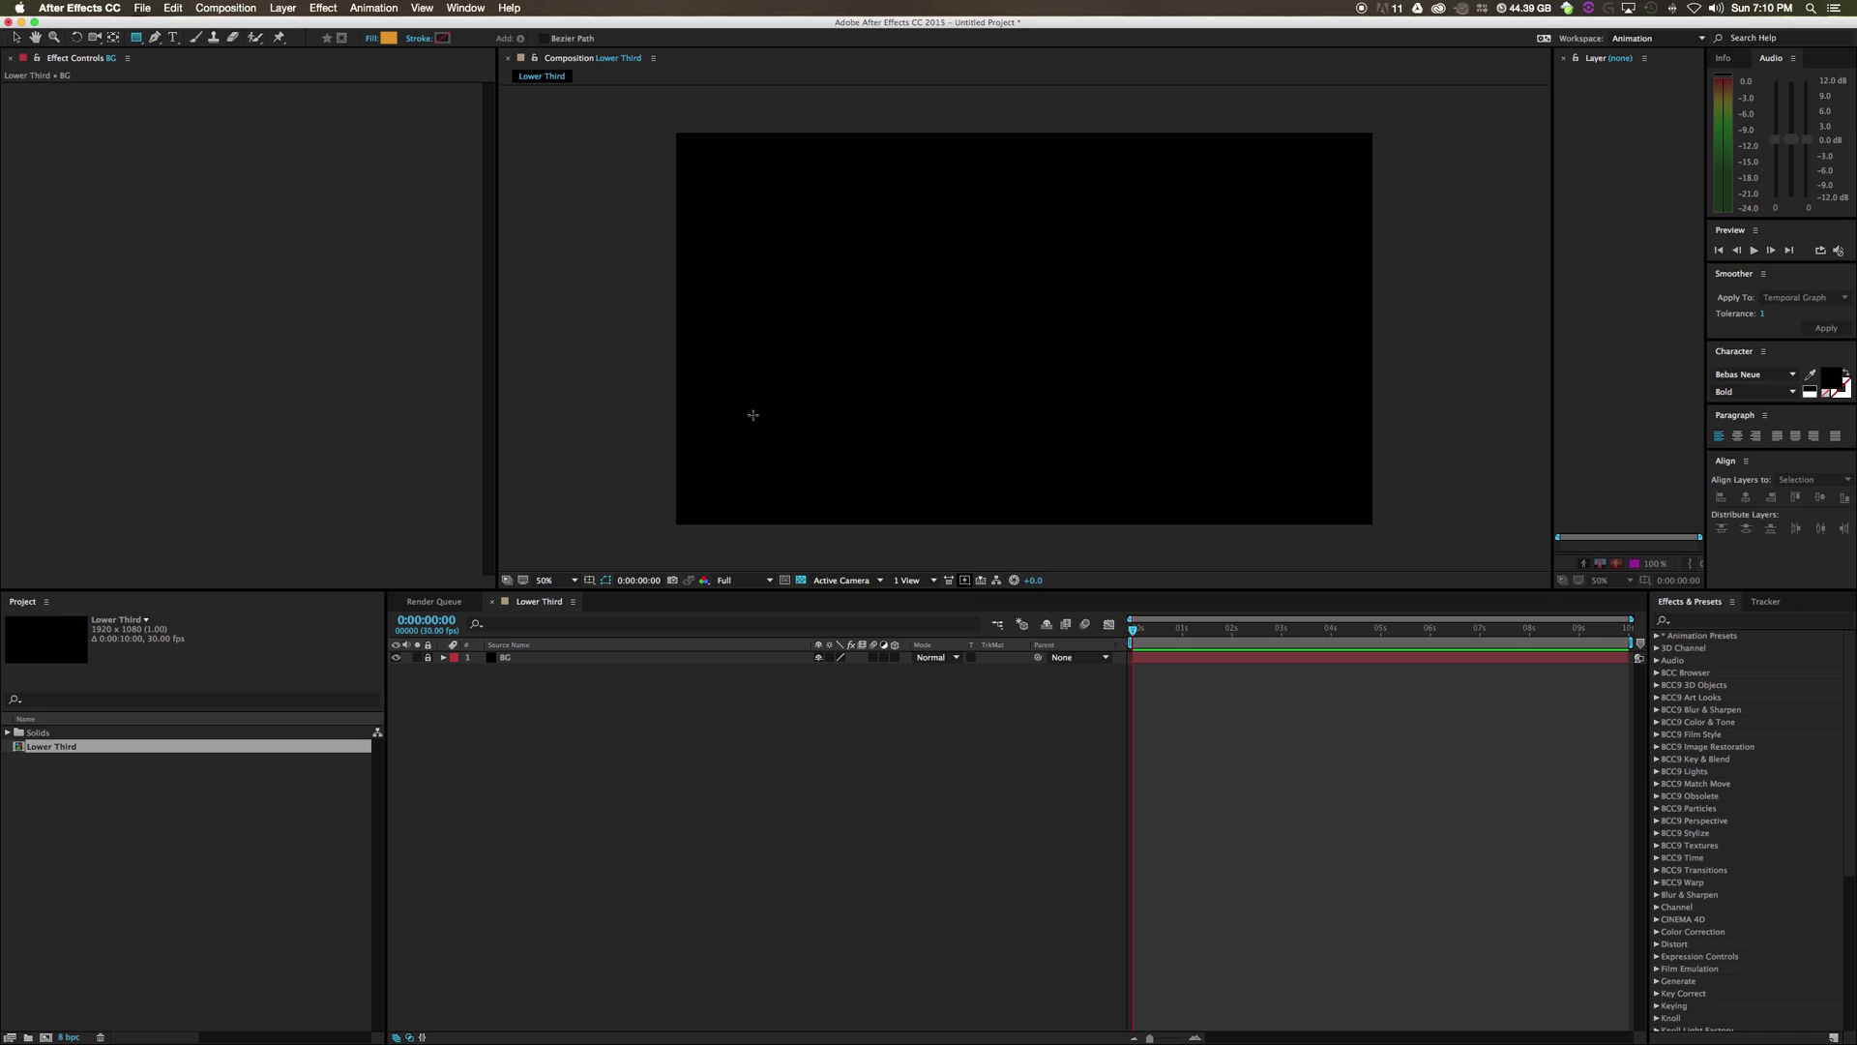
pyautogui.moveTo(749, 411); pyautogui.dragTo(1029, 463)
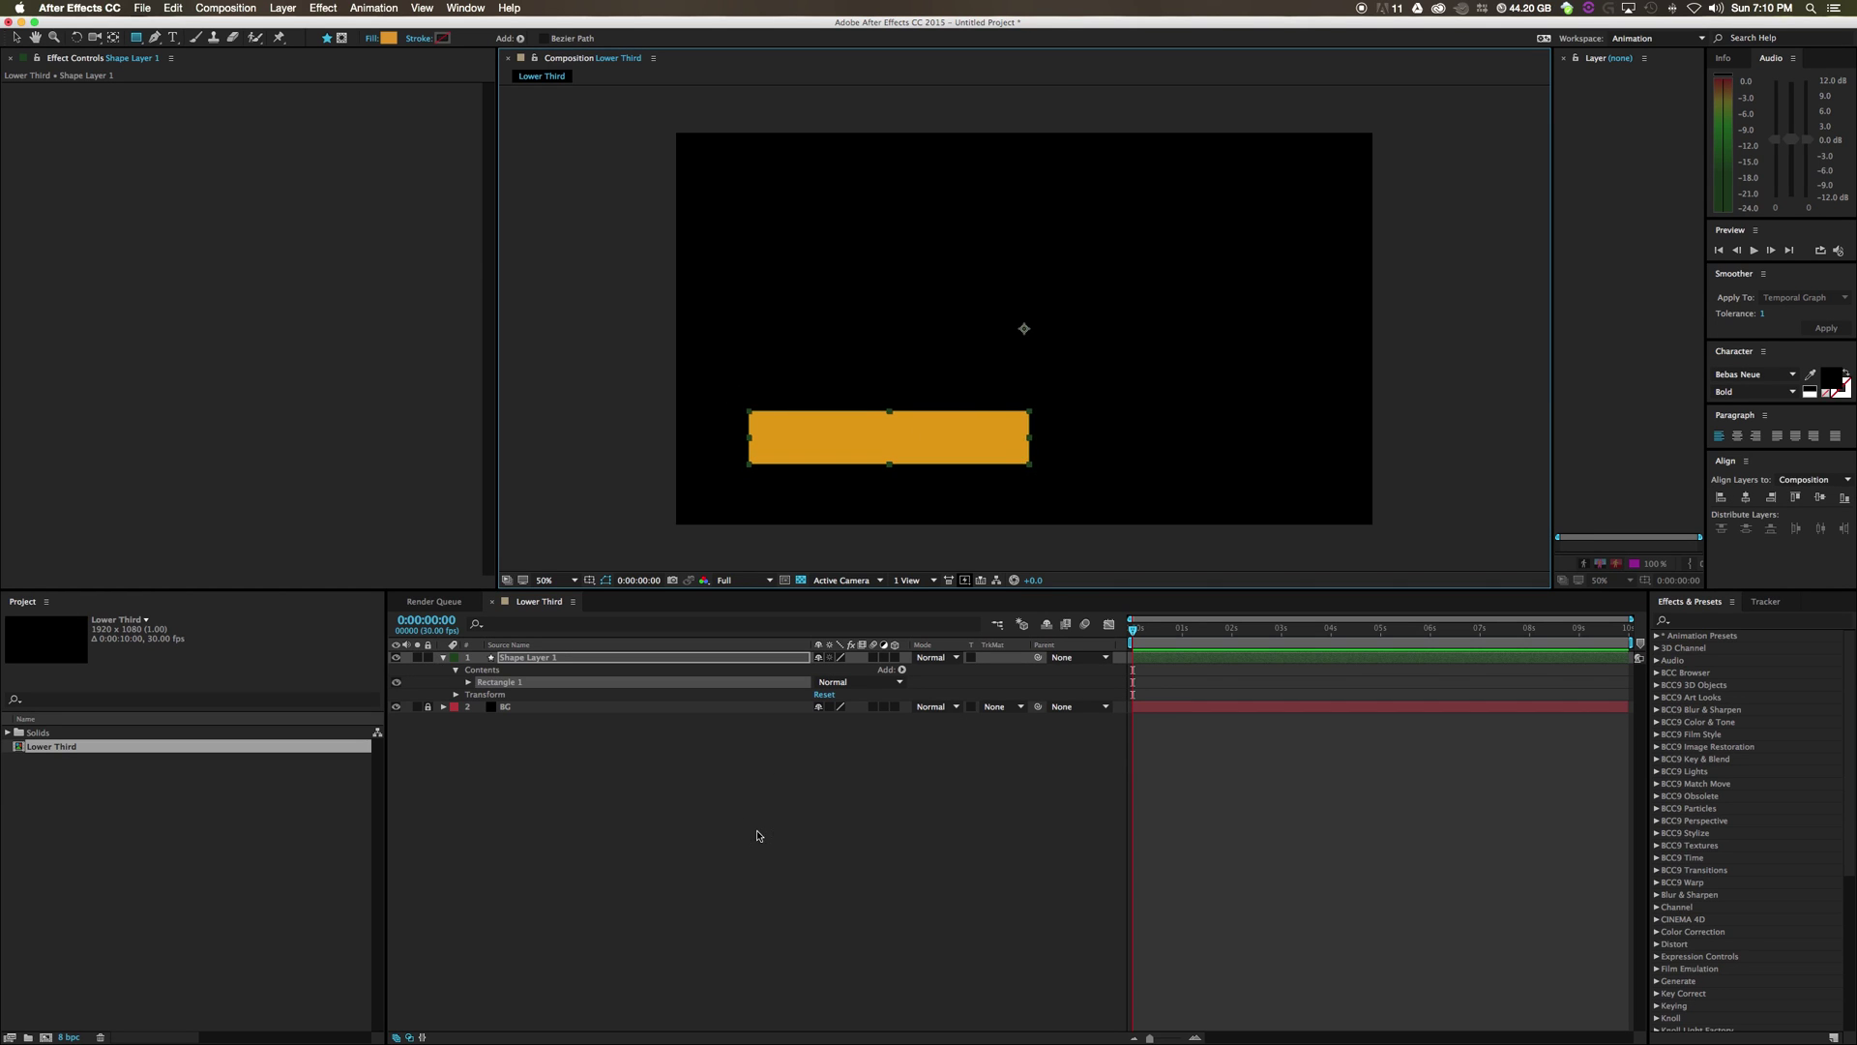
pyautogui.click(758, 836)
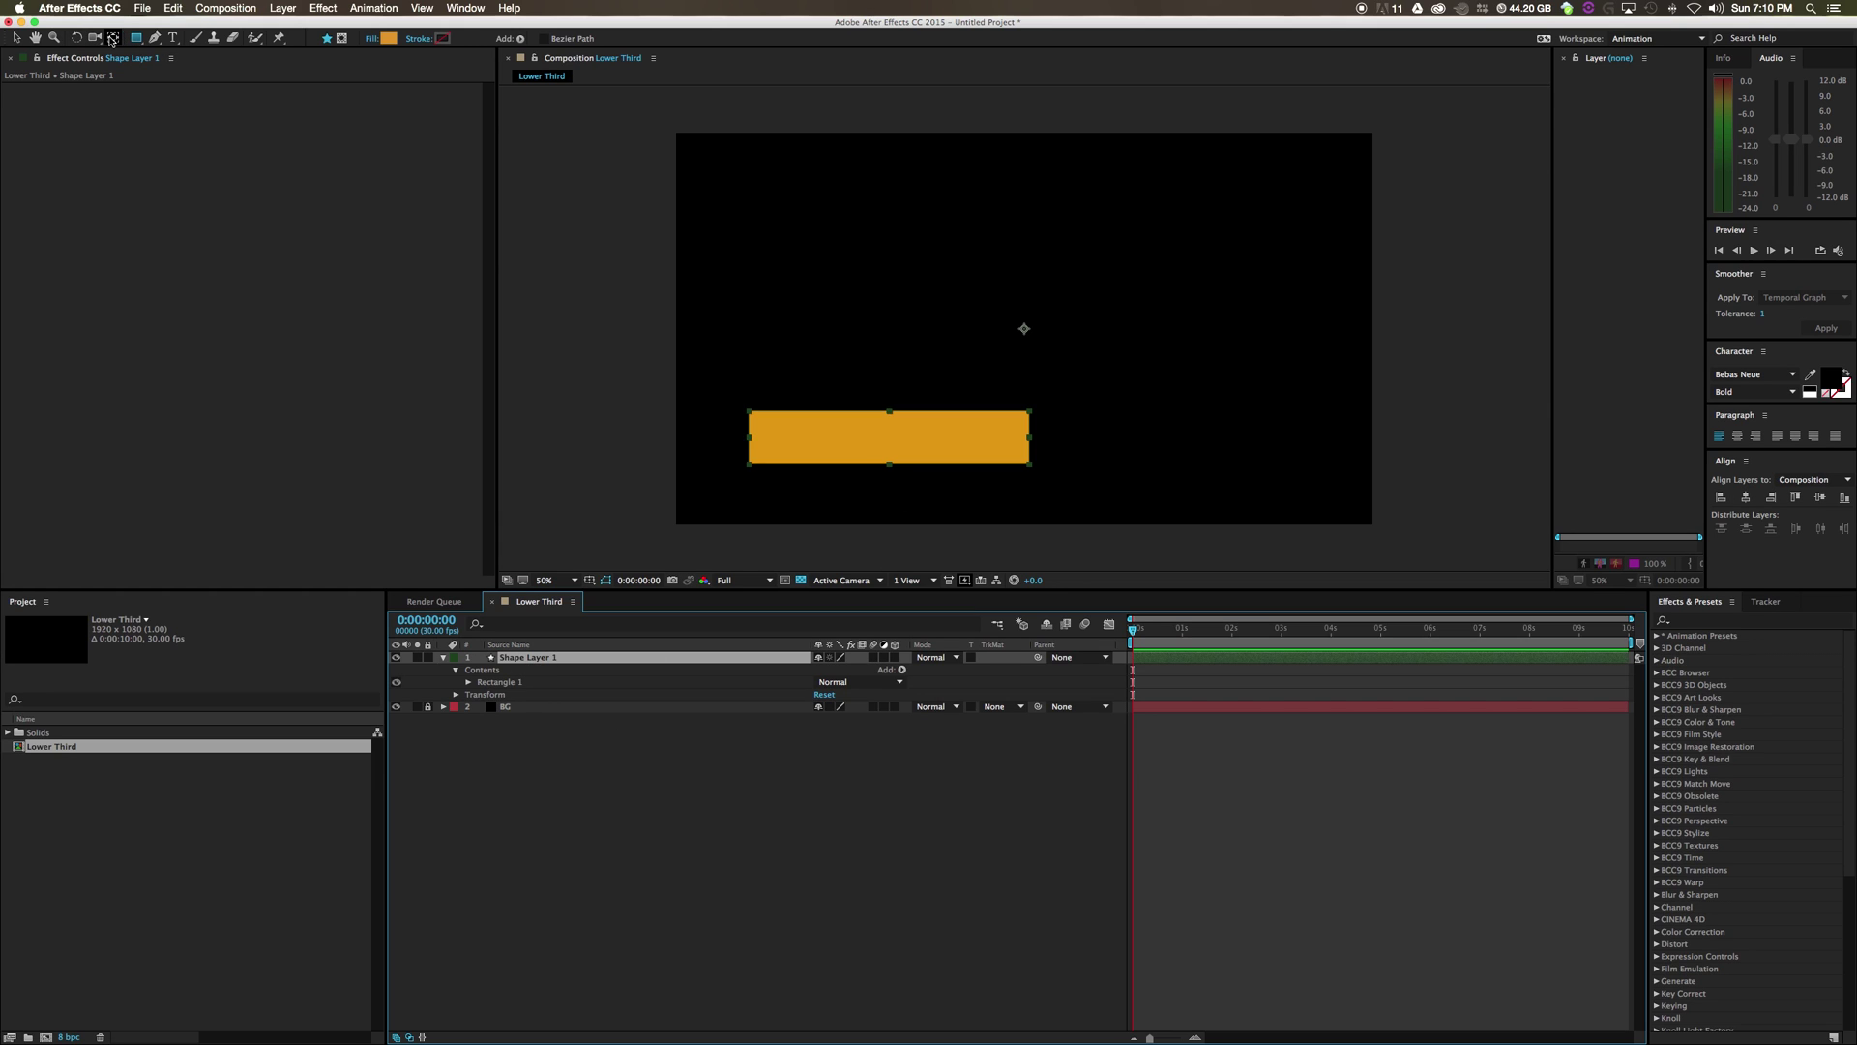
# Move the shape layer's anchor point from the frame centre to the centre of the orange rectangle
pyautogui.click(112, 40)
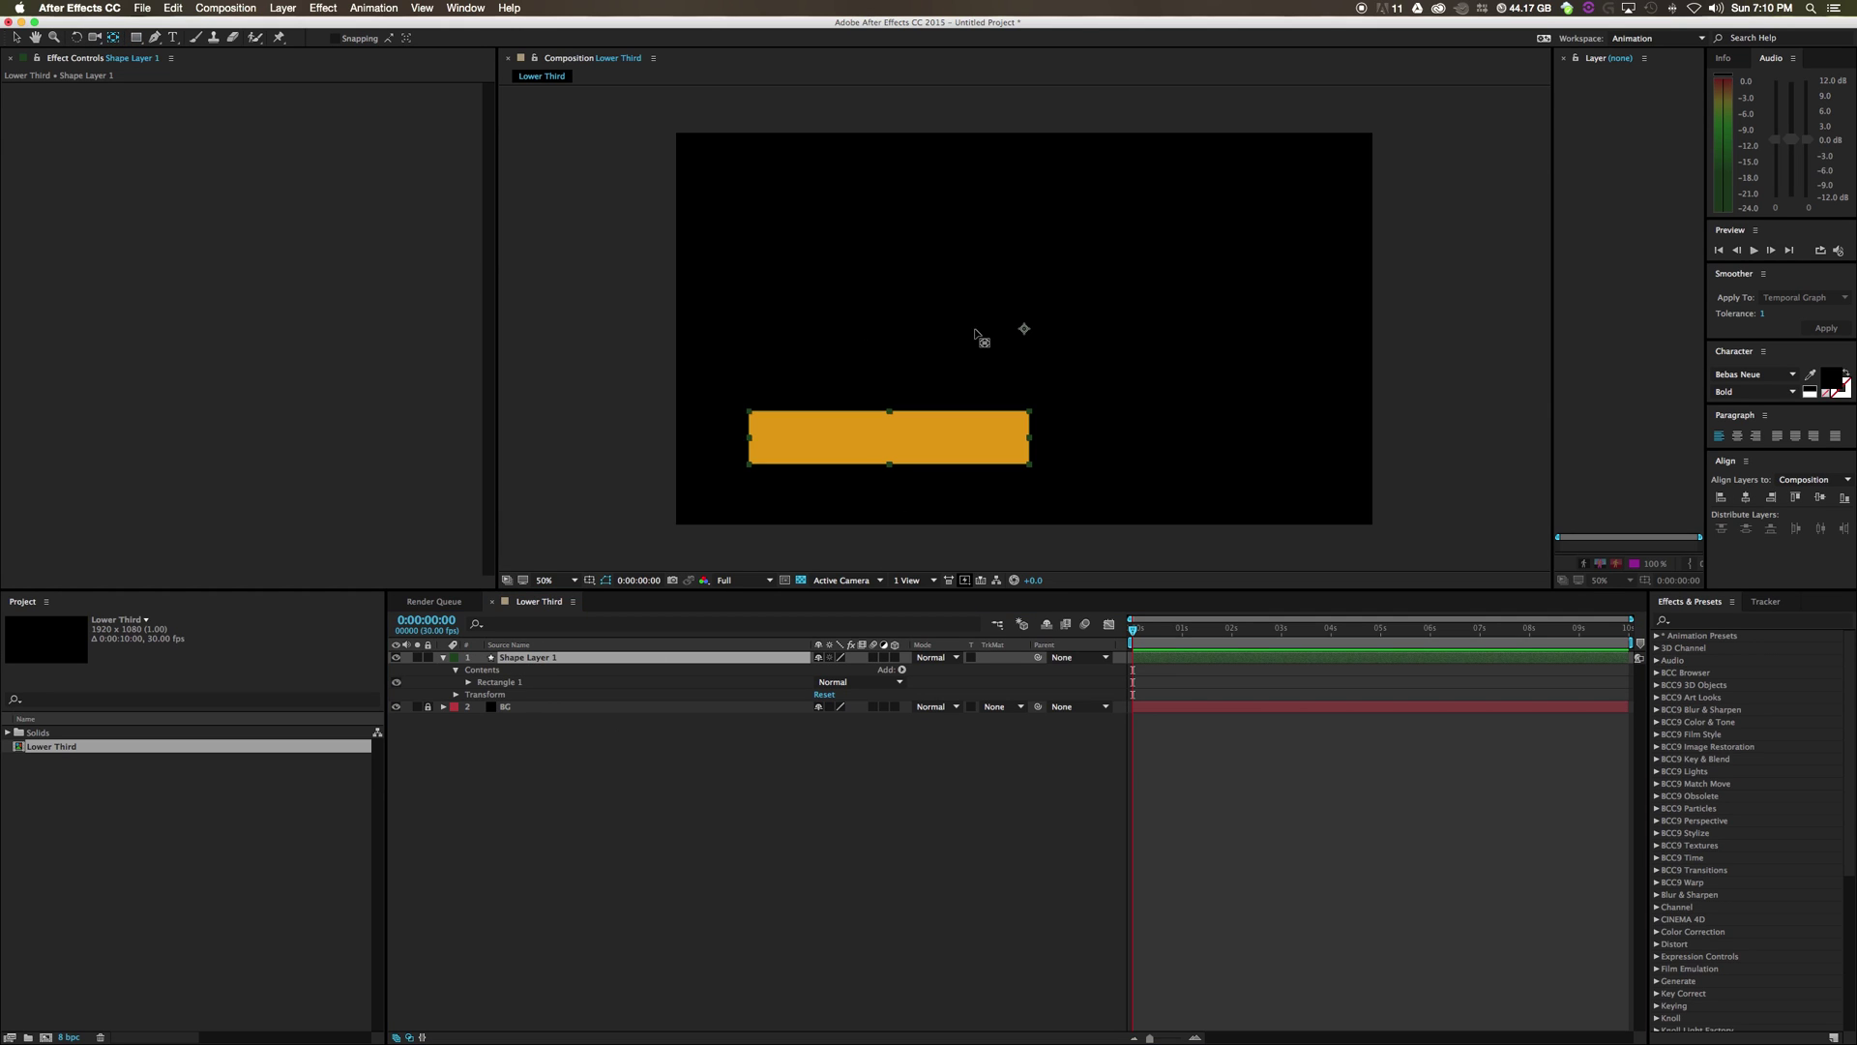
pyautogui.moveTo(1024, 330); pyautogui.dragTo(889, 440)
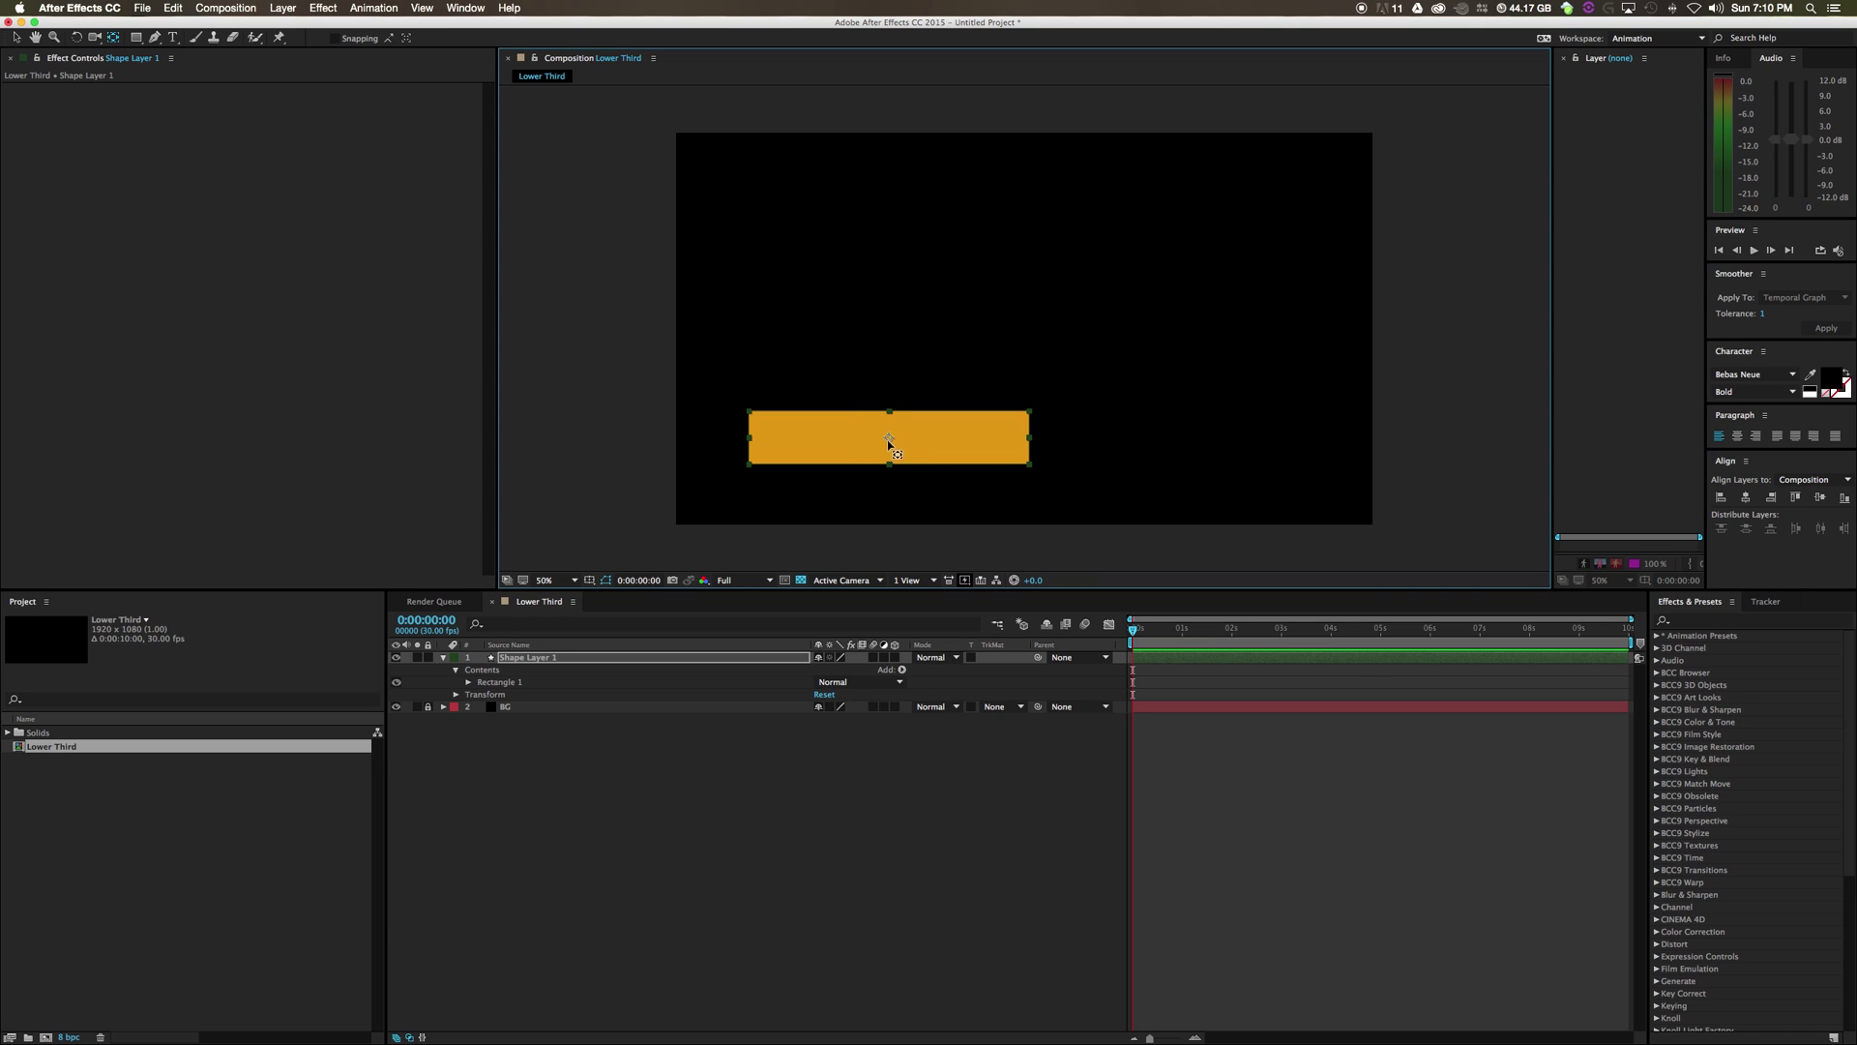
pyautogui.click(895, 817)
# Set a Scale keyframe of 100% on the rectangle's shape layer at 0:00:02:08
pyautogui.moveTo(1133, 629); pyautogui.dragTo(1245, 655)
pyautogui.click(1221, 657)
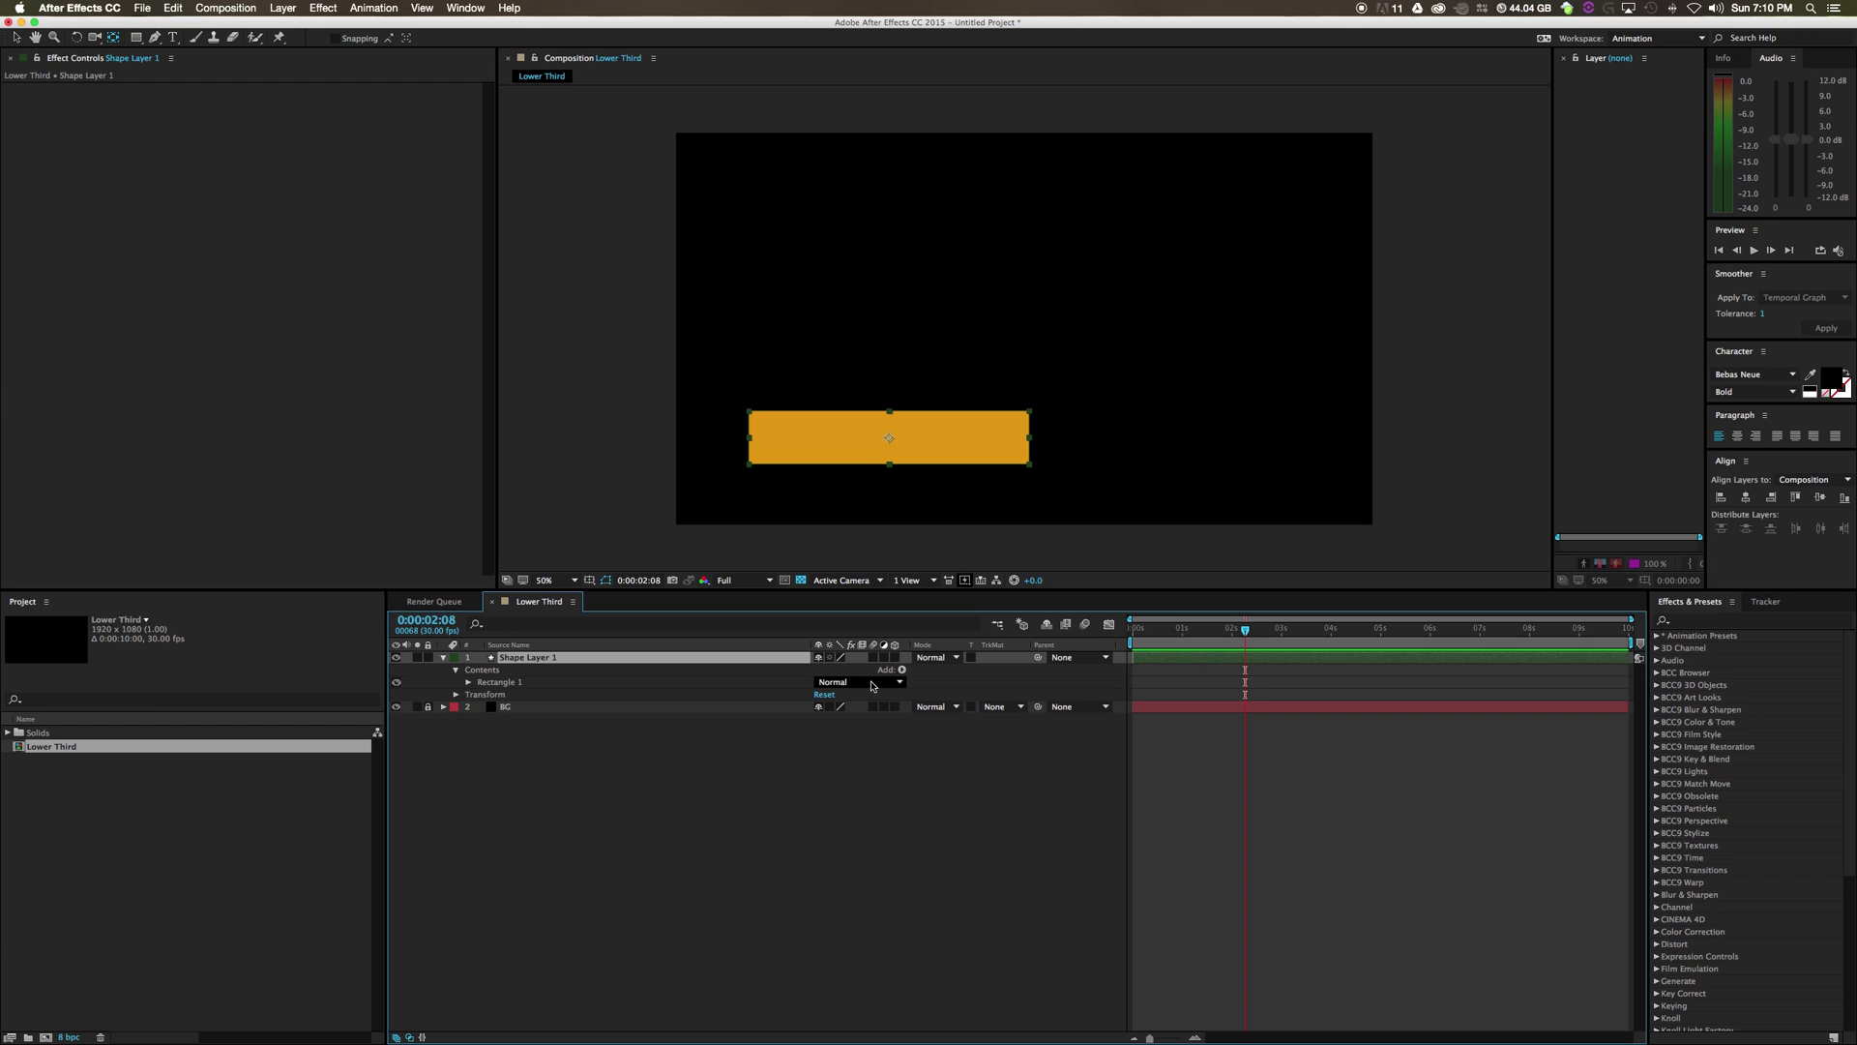
pyautogui.press('s')
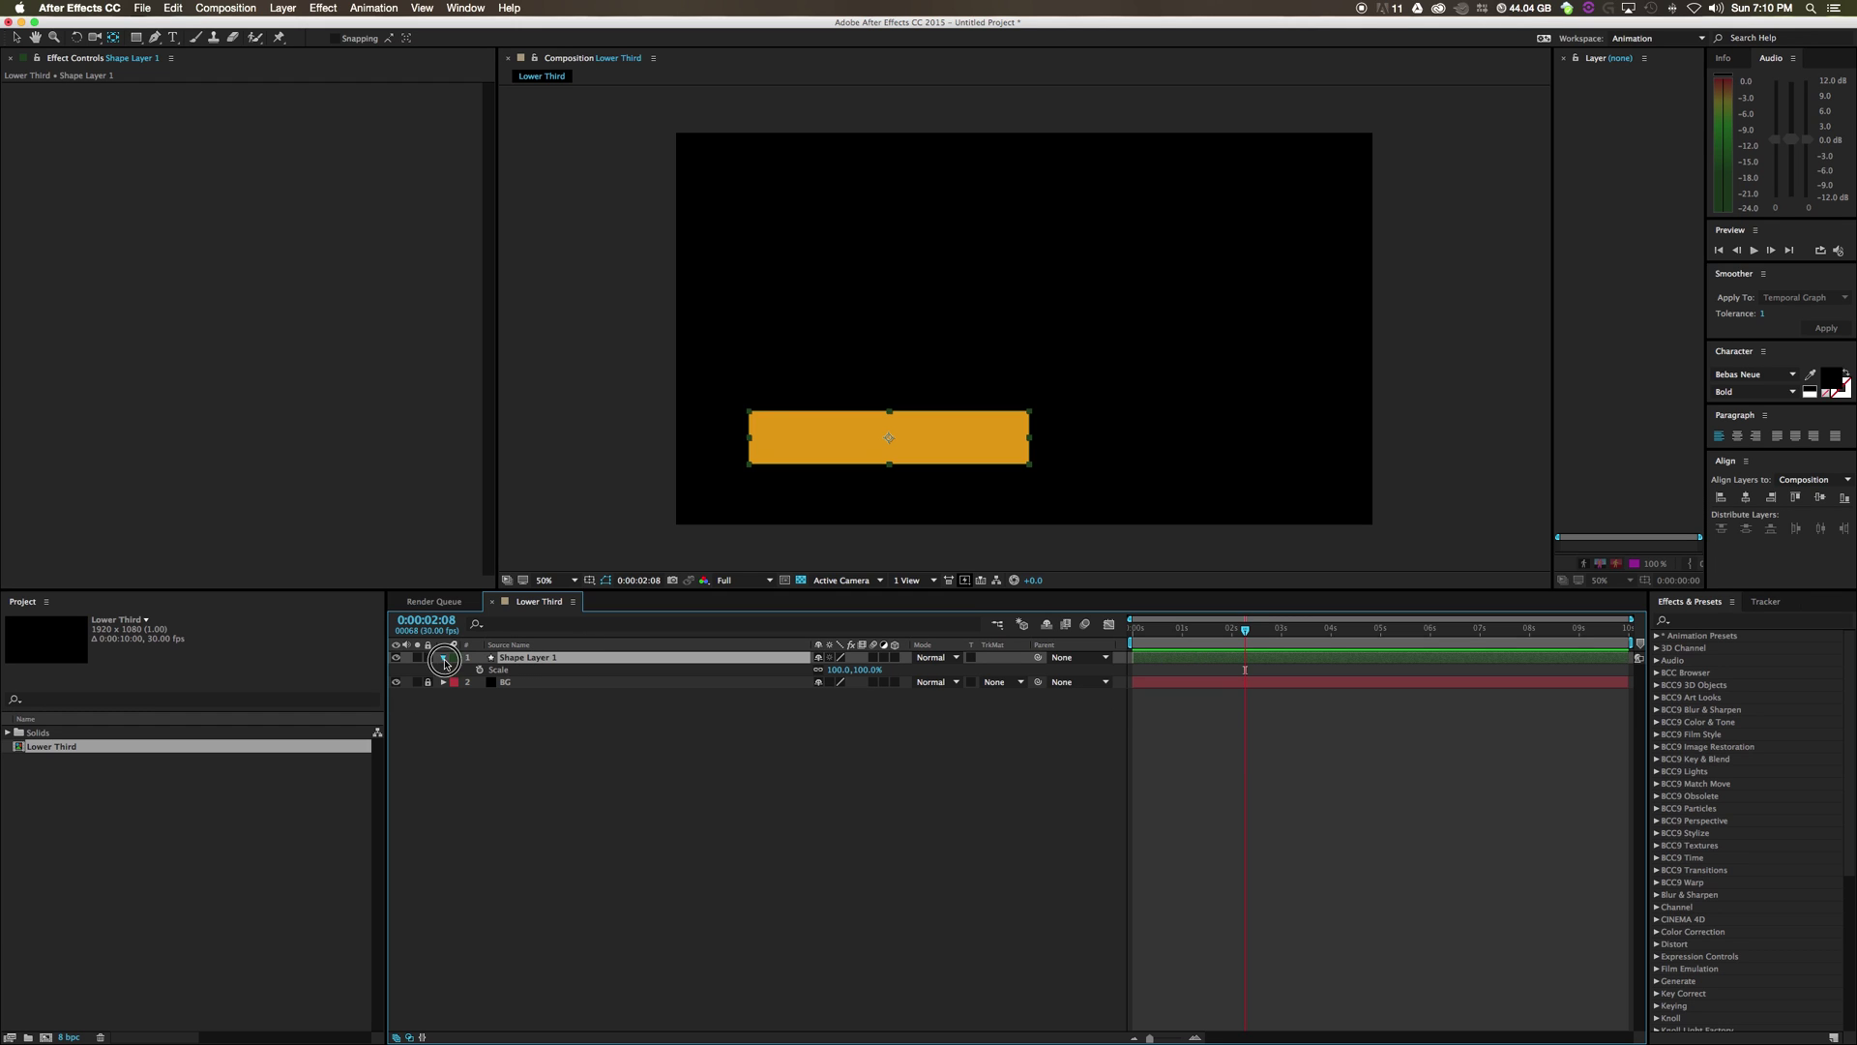
pyautogui.click(443, 657)
pyautogui.click(455, 682)
pyautogui.click(455, 682)
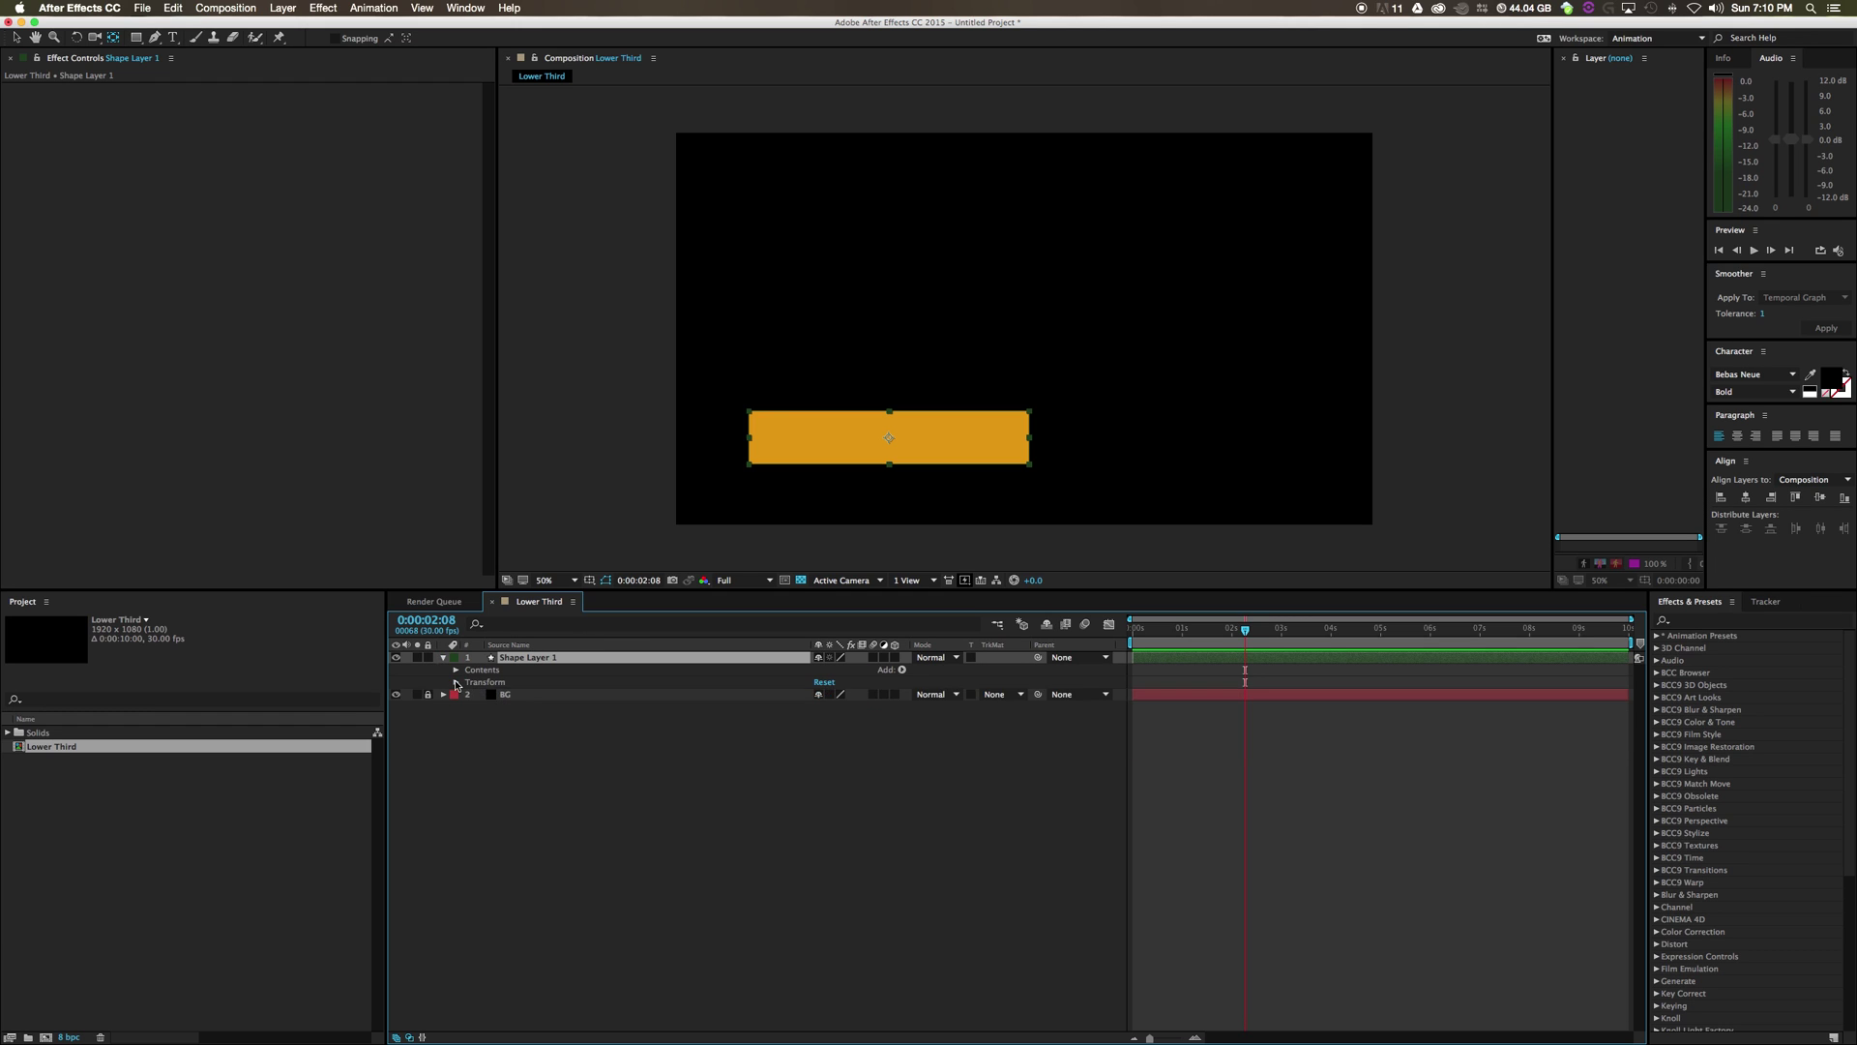
pyautogui.click(455, 682)
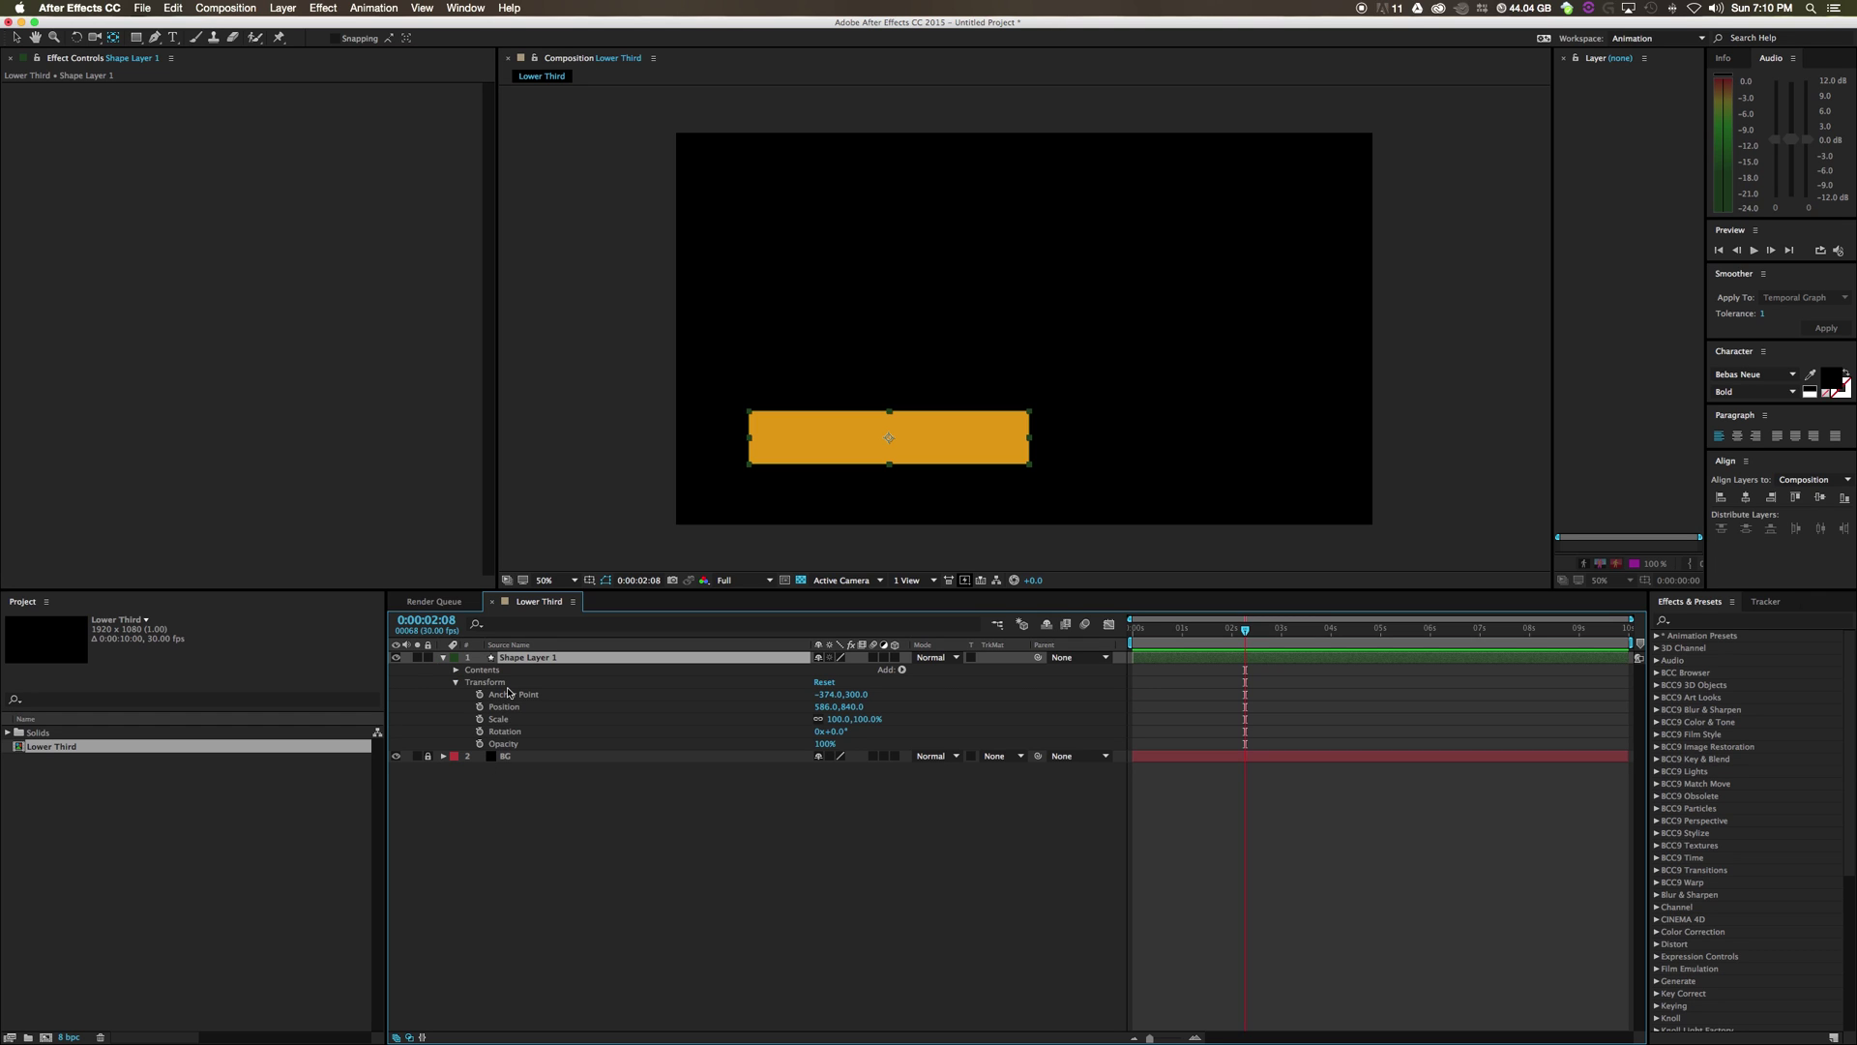
pyautogui.press('s')
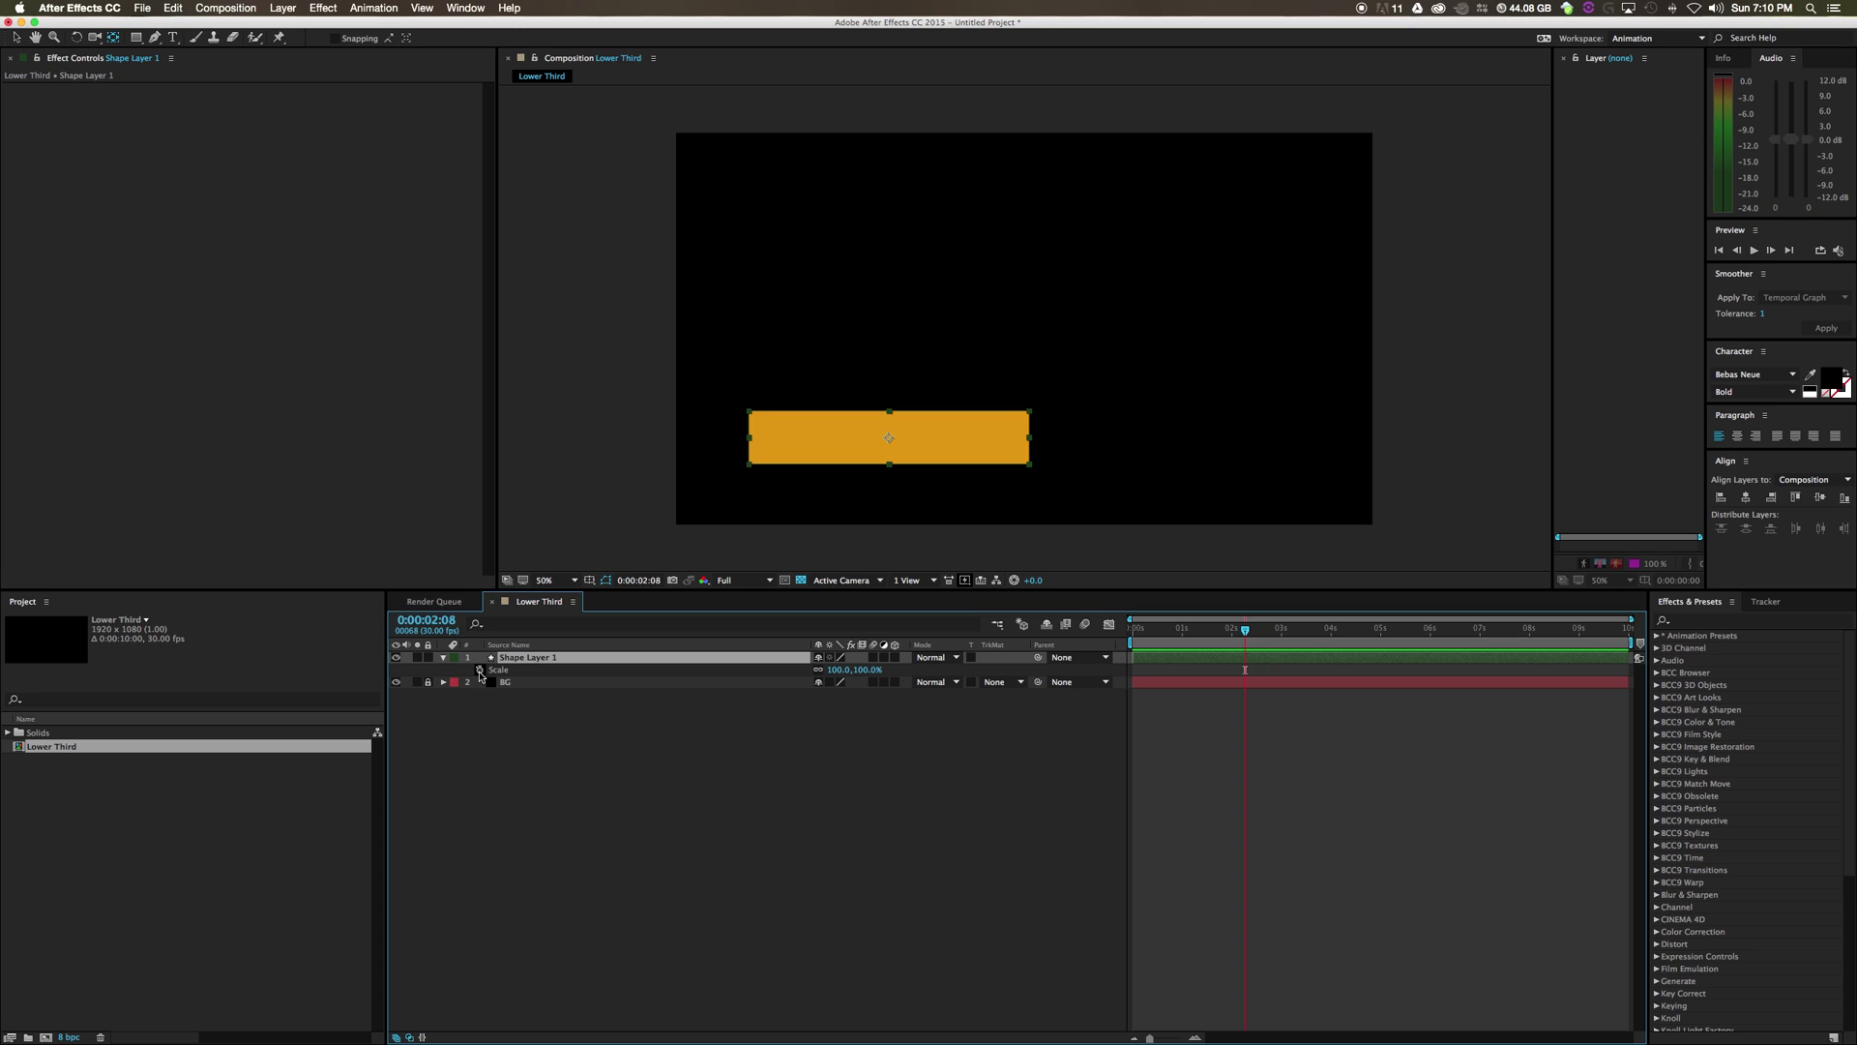
pyautogui.click(480, 670)
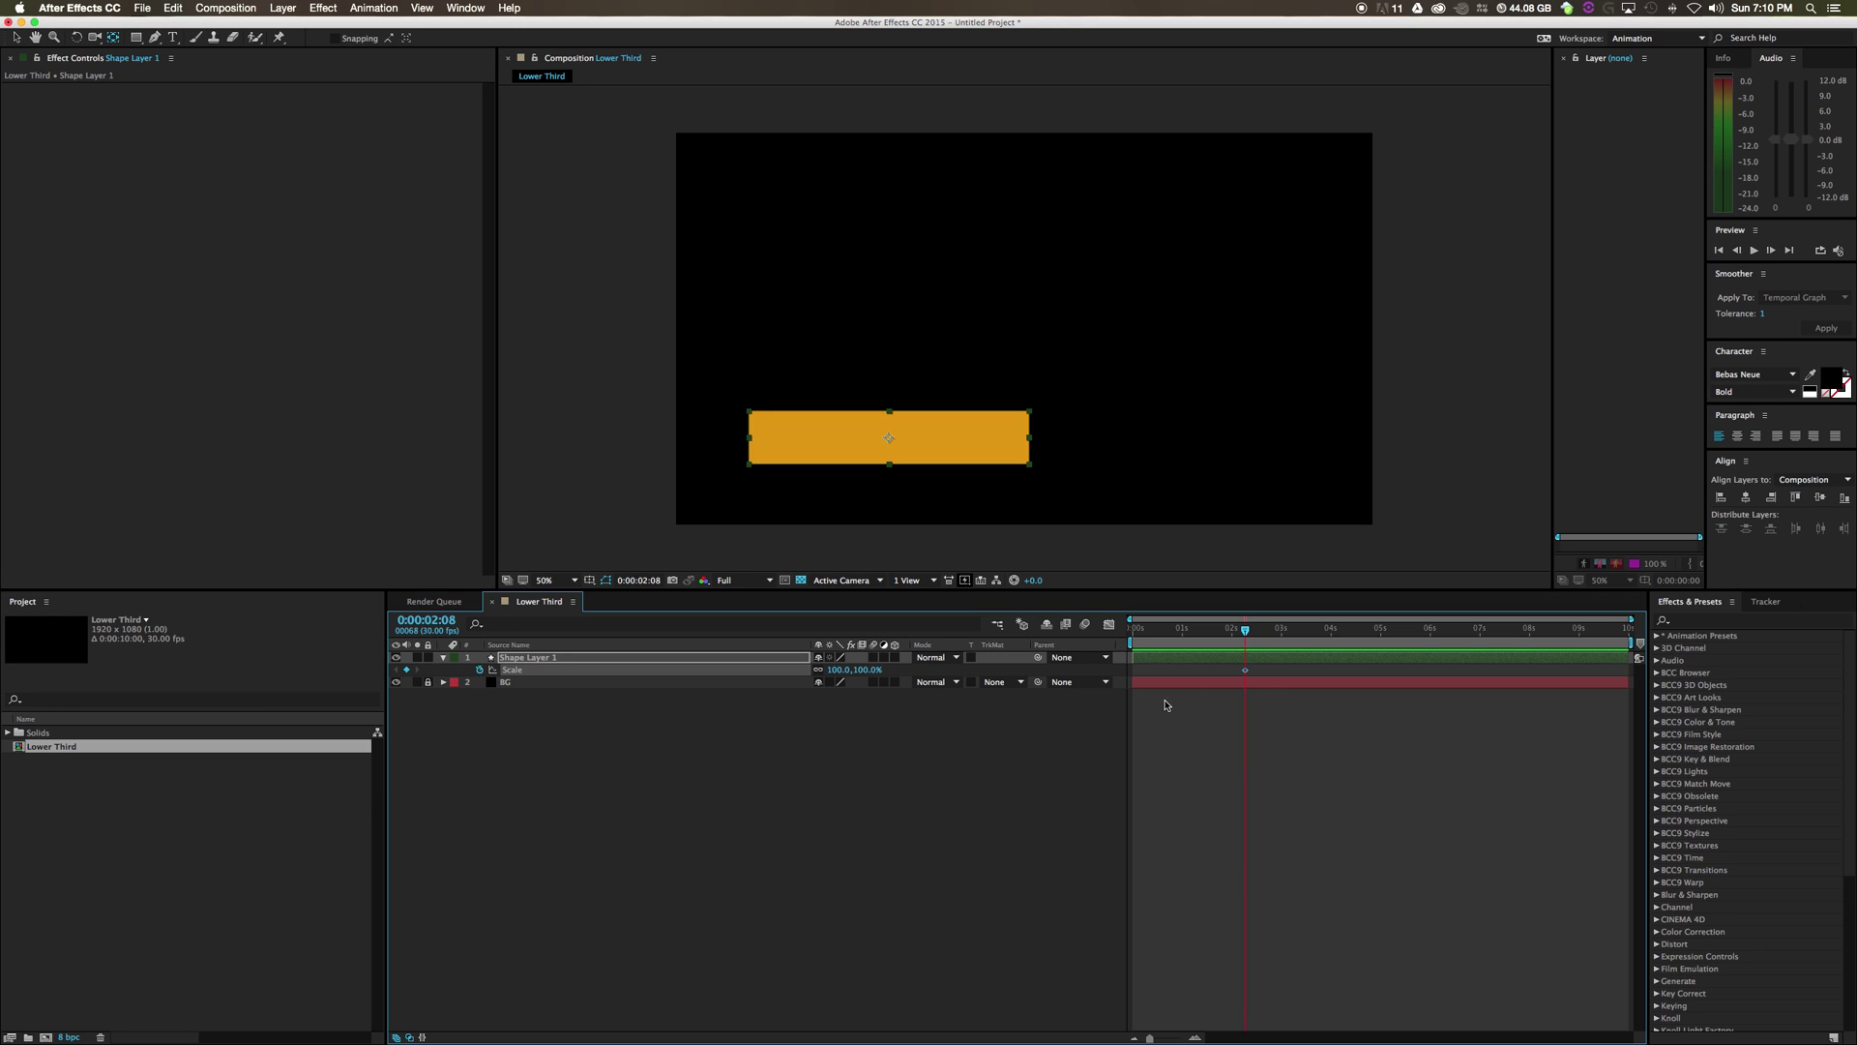
# Deselect the shape layer and move the playhead to 0:00:00:08
pyautogui.click(948, 754)
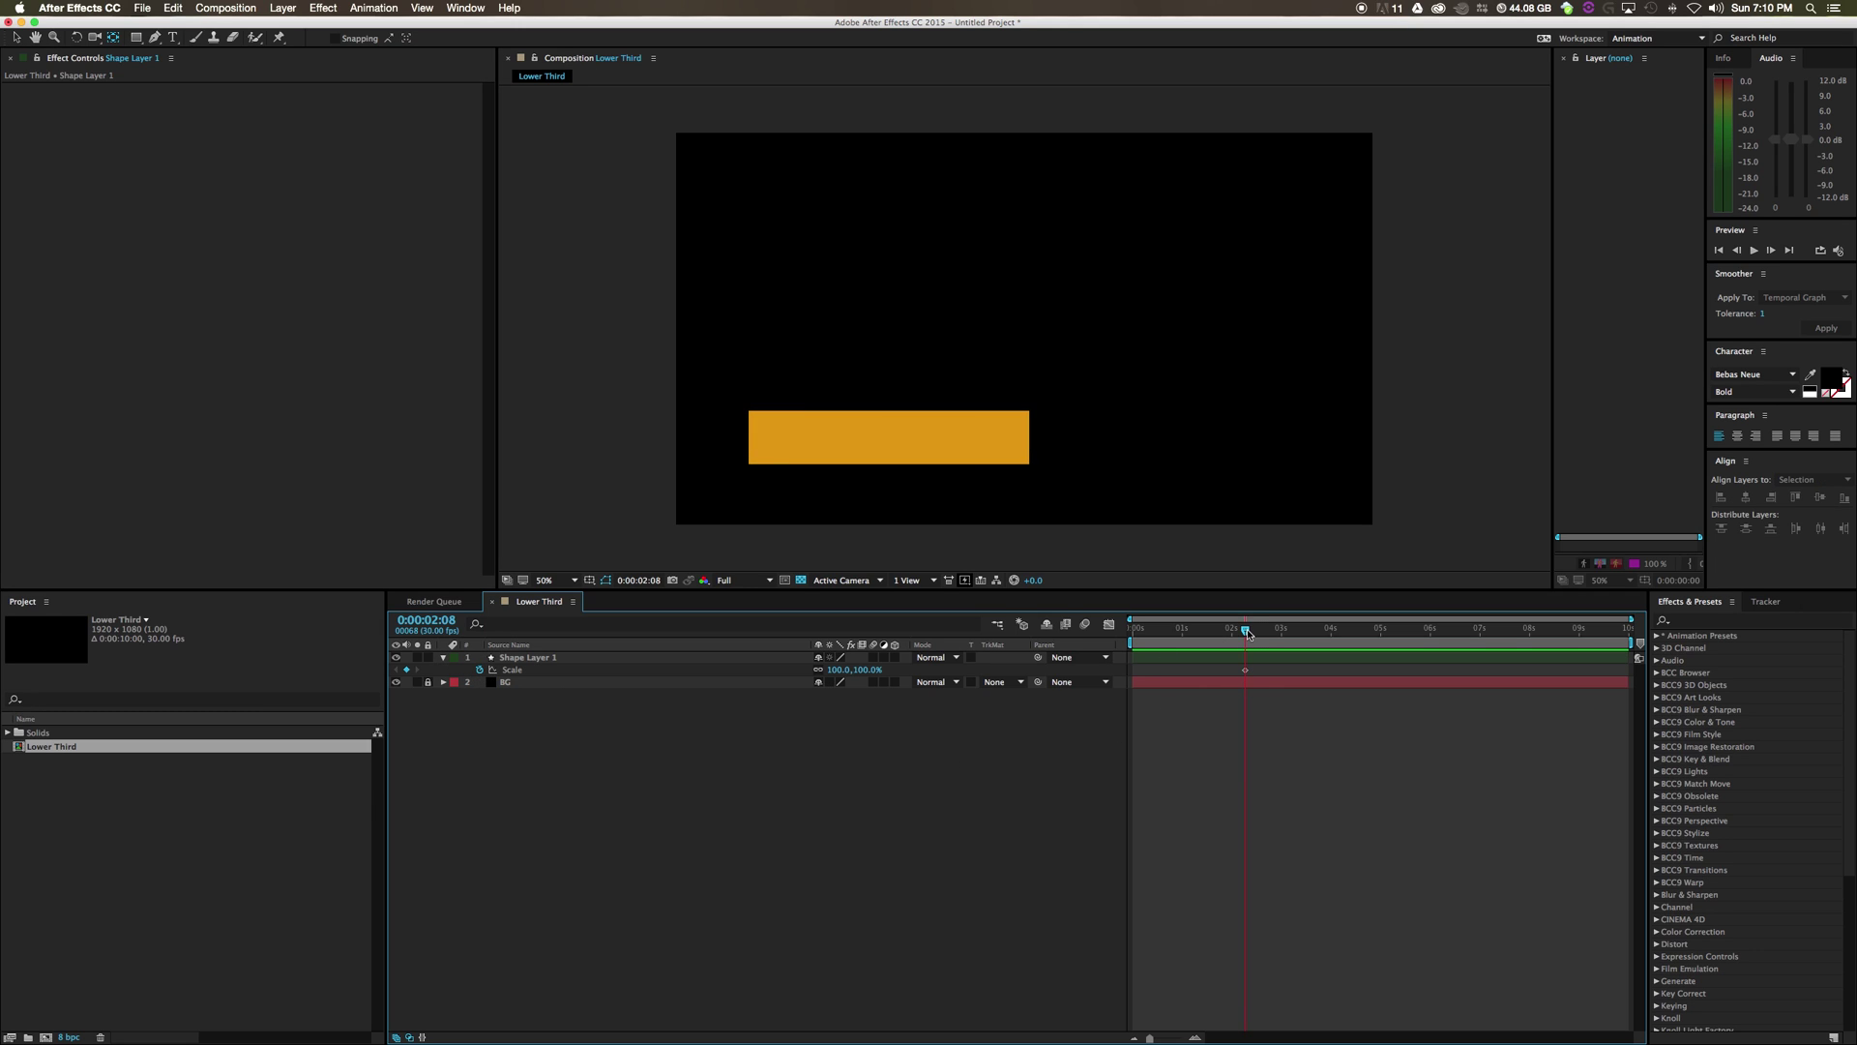
pyautogui.moveTo(1247, 633); pyautogui.dragTo(1138, 666)
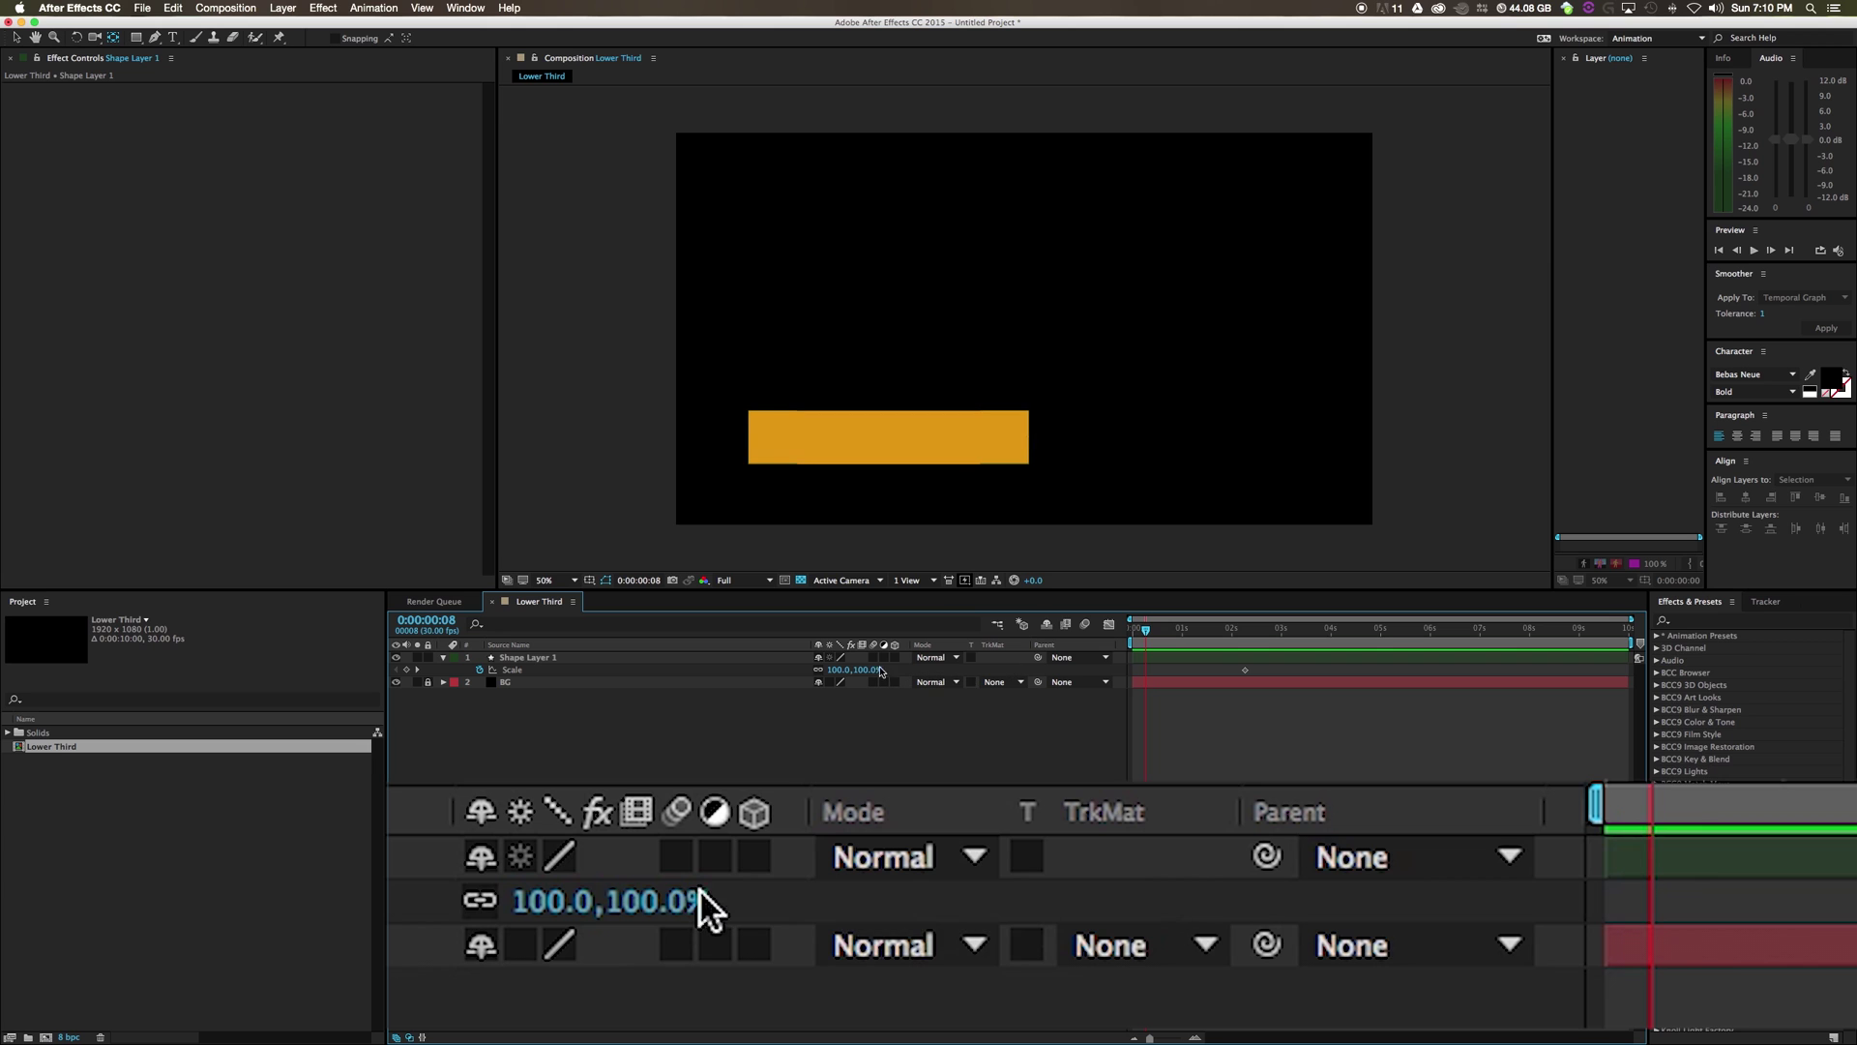
pyautogui.click(864, 669)
pyautogui.moveTo(864, 669)
pyautogui.mouseDown()
pyautogui.moveTo(818, 673)
pyautogui.moveTo(891, 678)
pyautogui.moveTo(867, 681)
pyautogui.mouseUp()
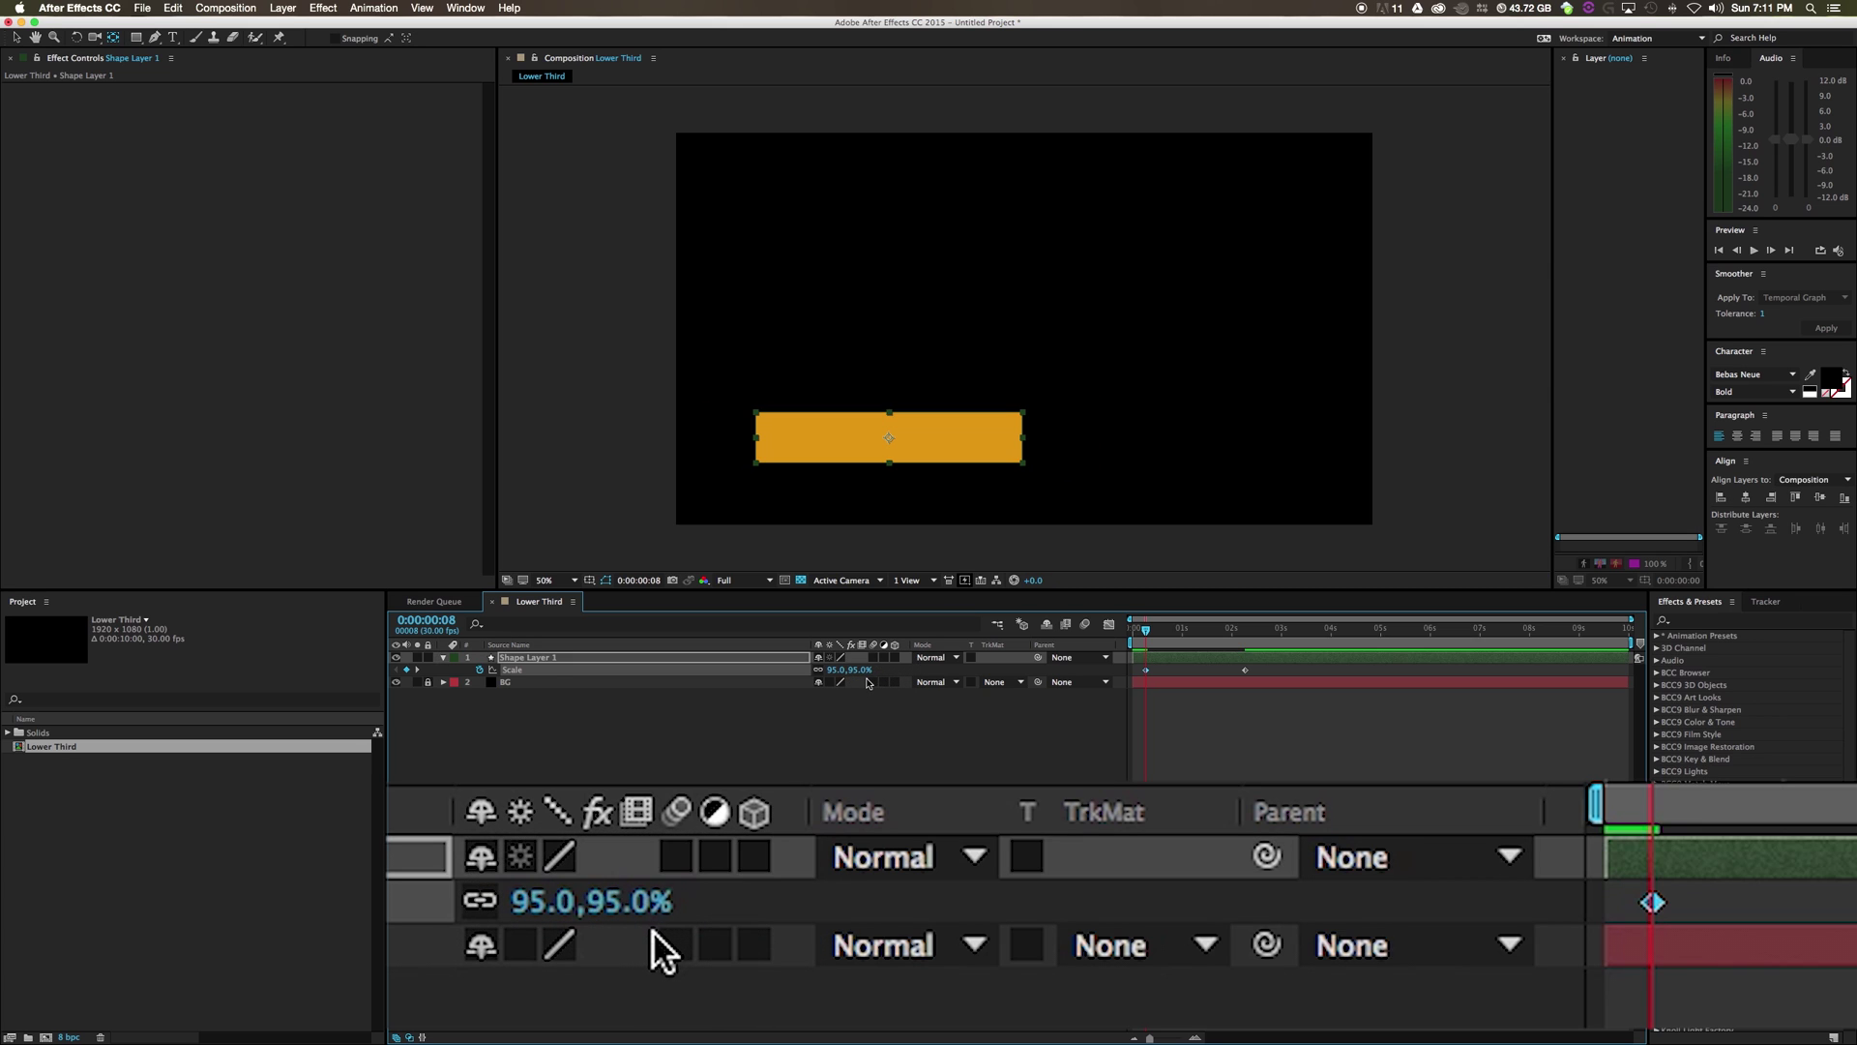
pyautogui.hotkey('ctrl', 'z')
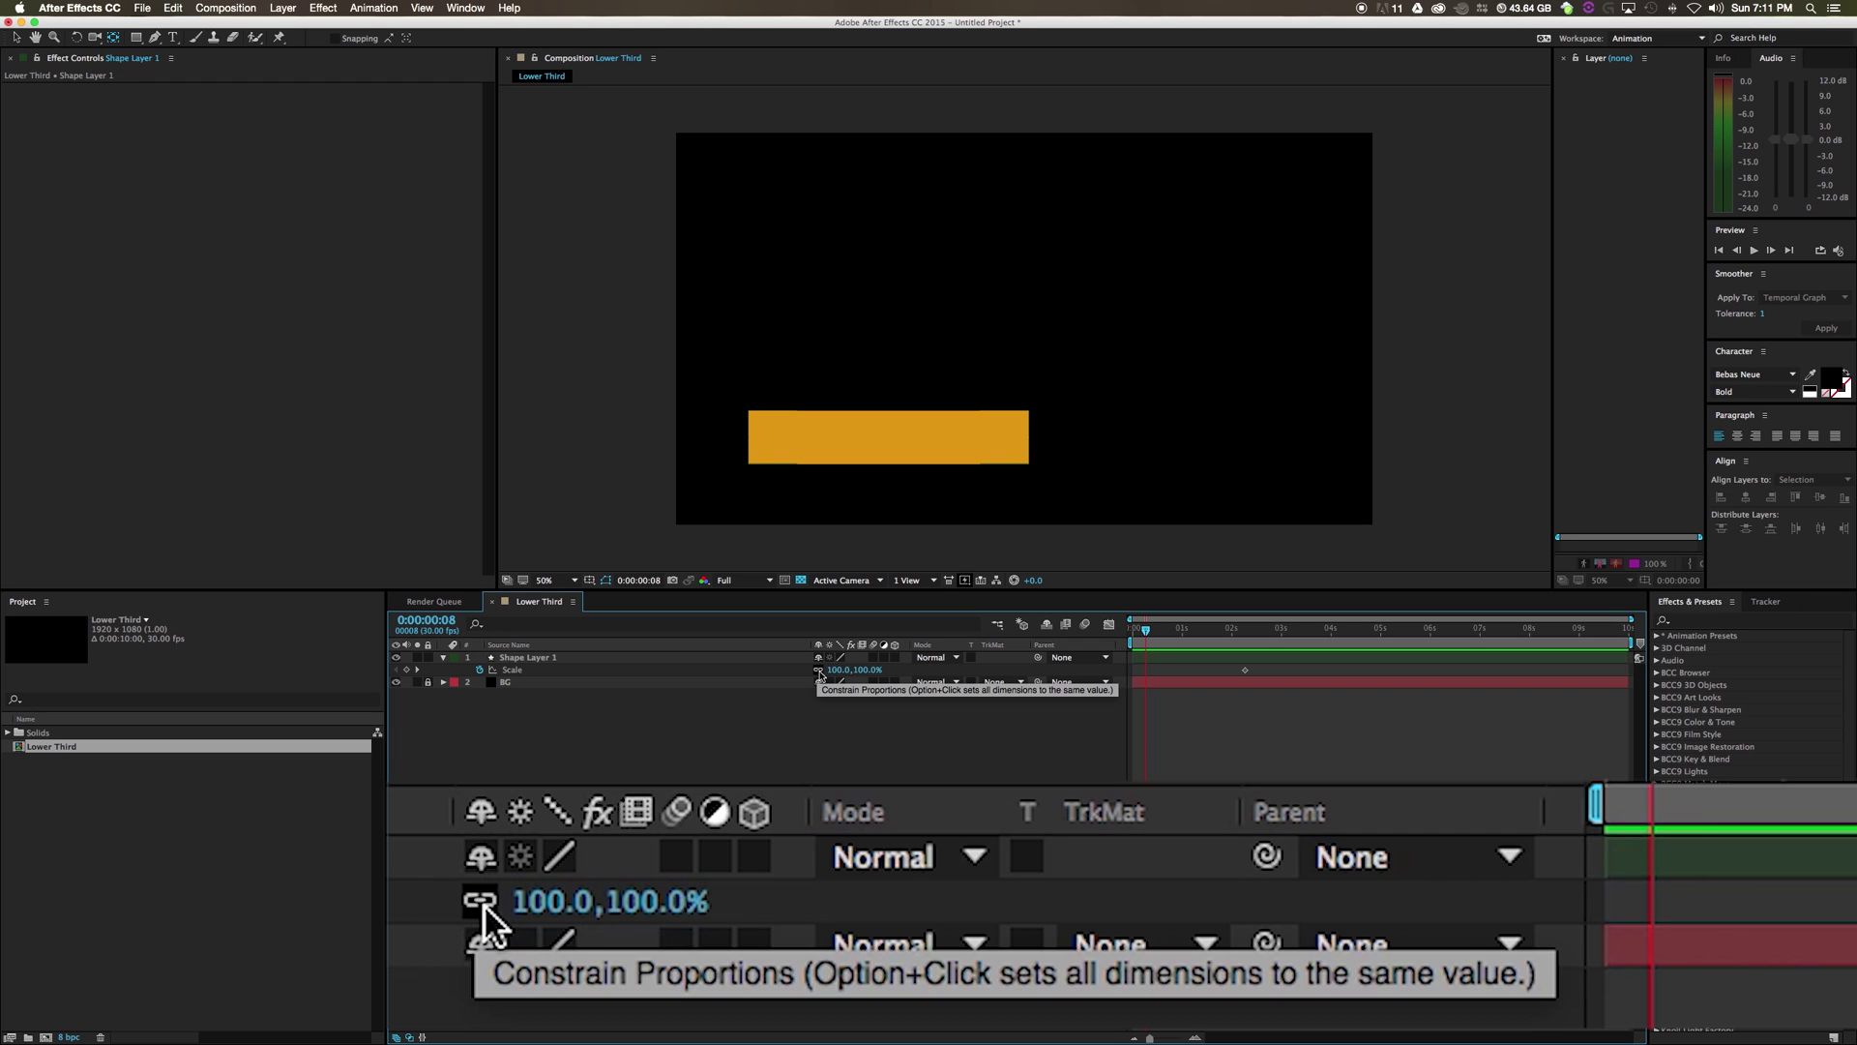
# Unlink the rectangle's scale proportions and keyframe its vertical scale at 0% at 0:00:00:08, keeping the horizontal scale at 100%
pyautogui.click(817, 669)
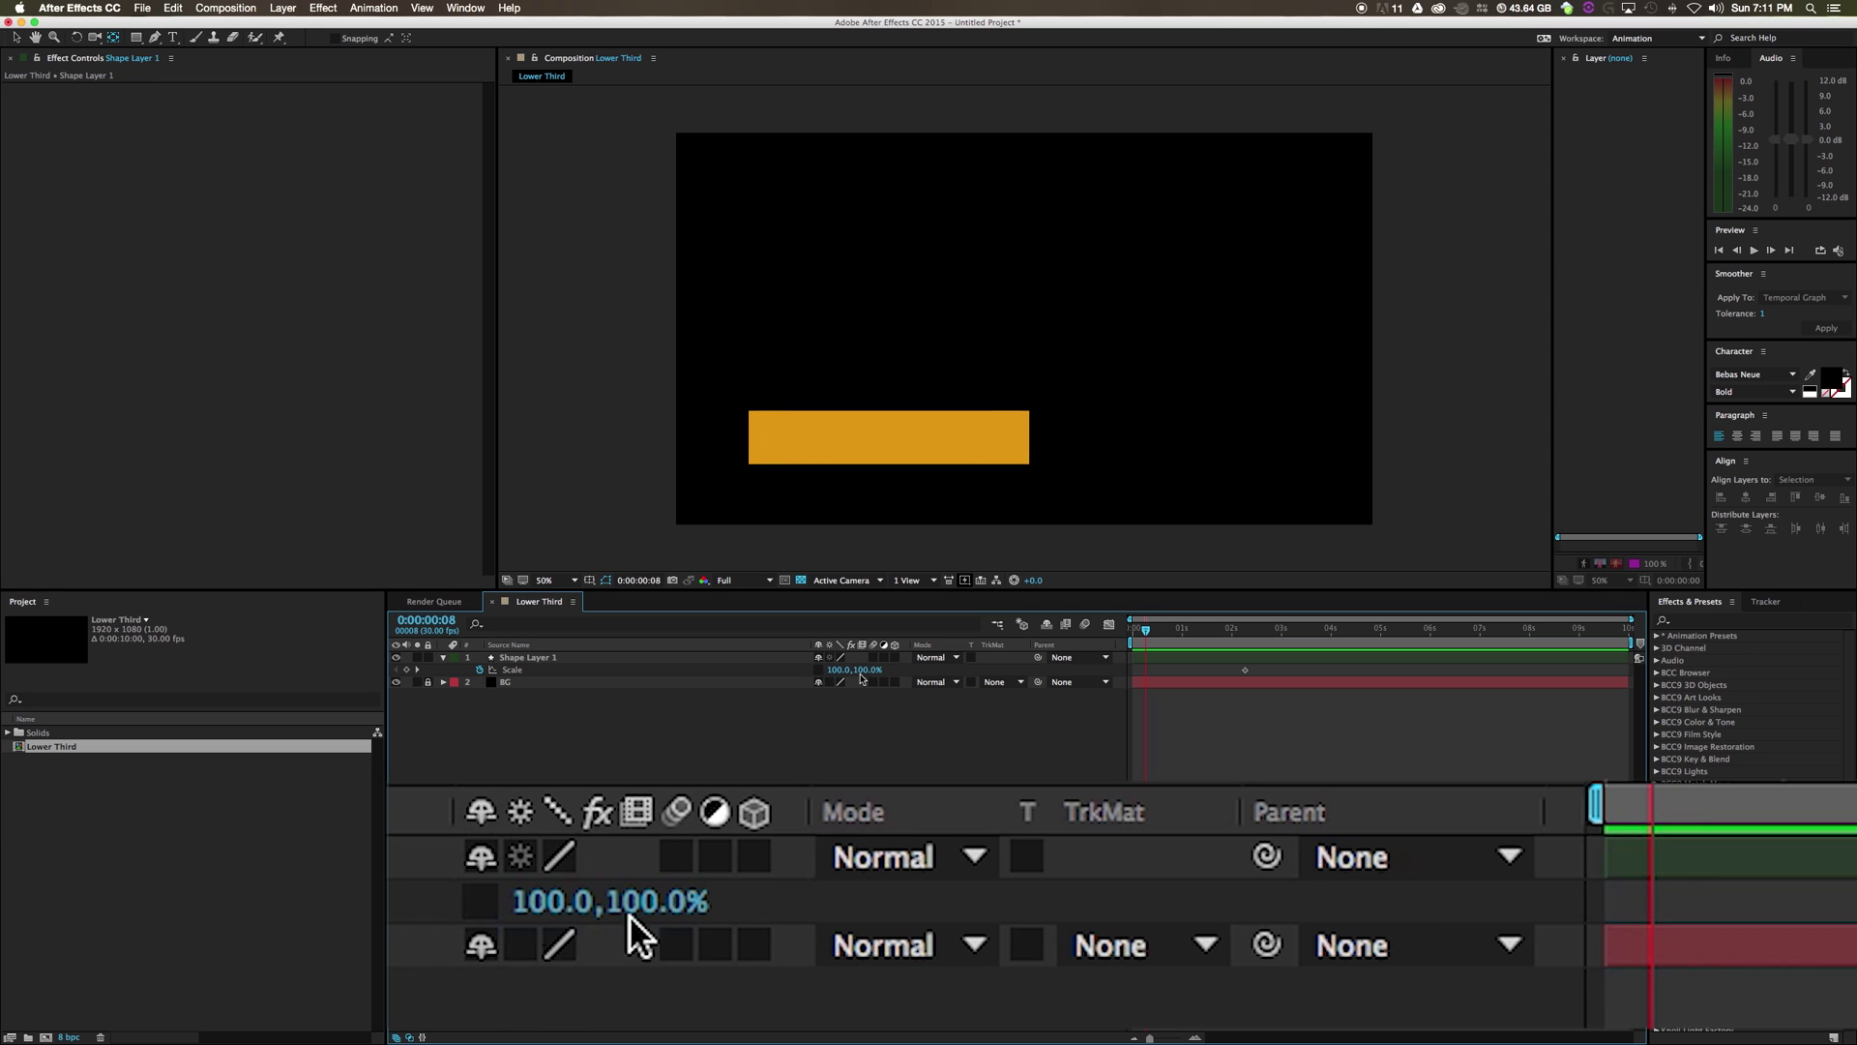
pyautogui.moveTo(869, 675); pyautogui.dragTo(878, 679)
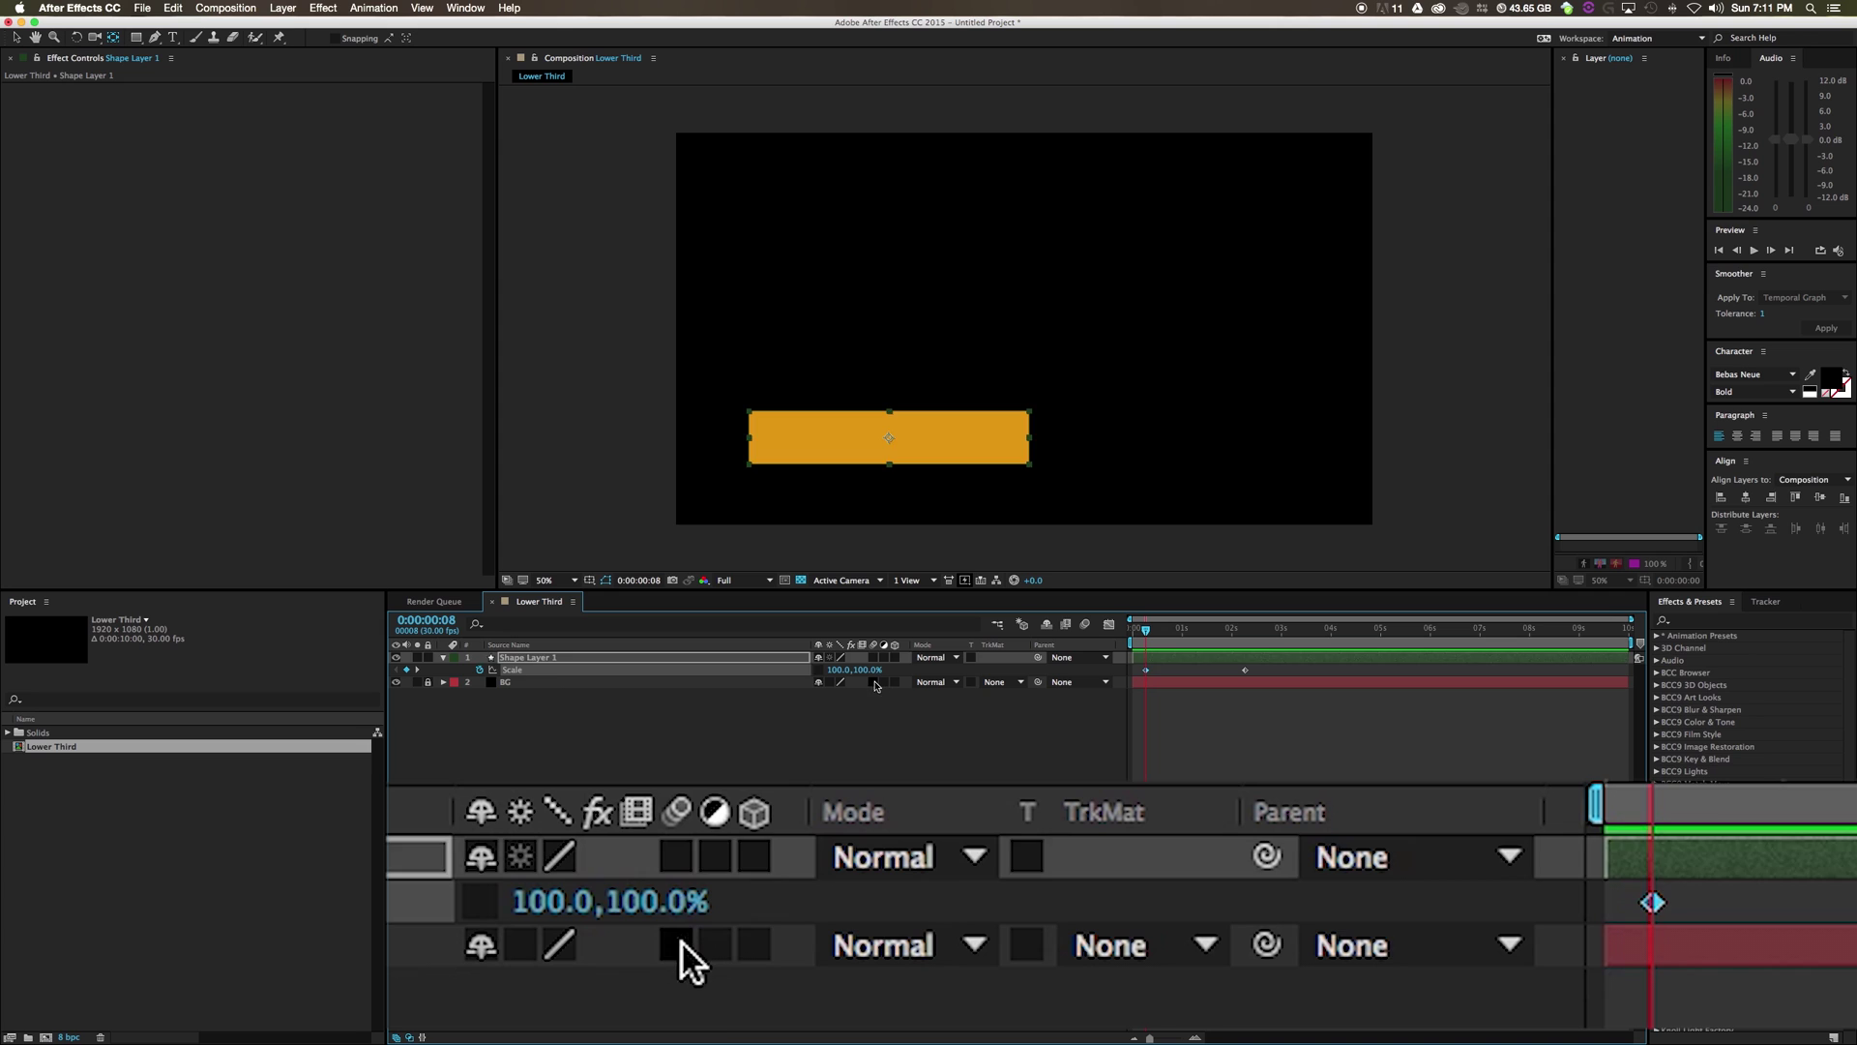
pyautogui.press('super+z')
pyautogui.click(871, 672)
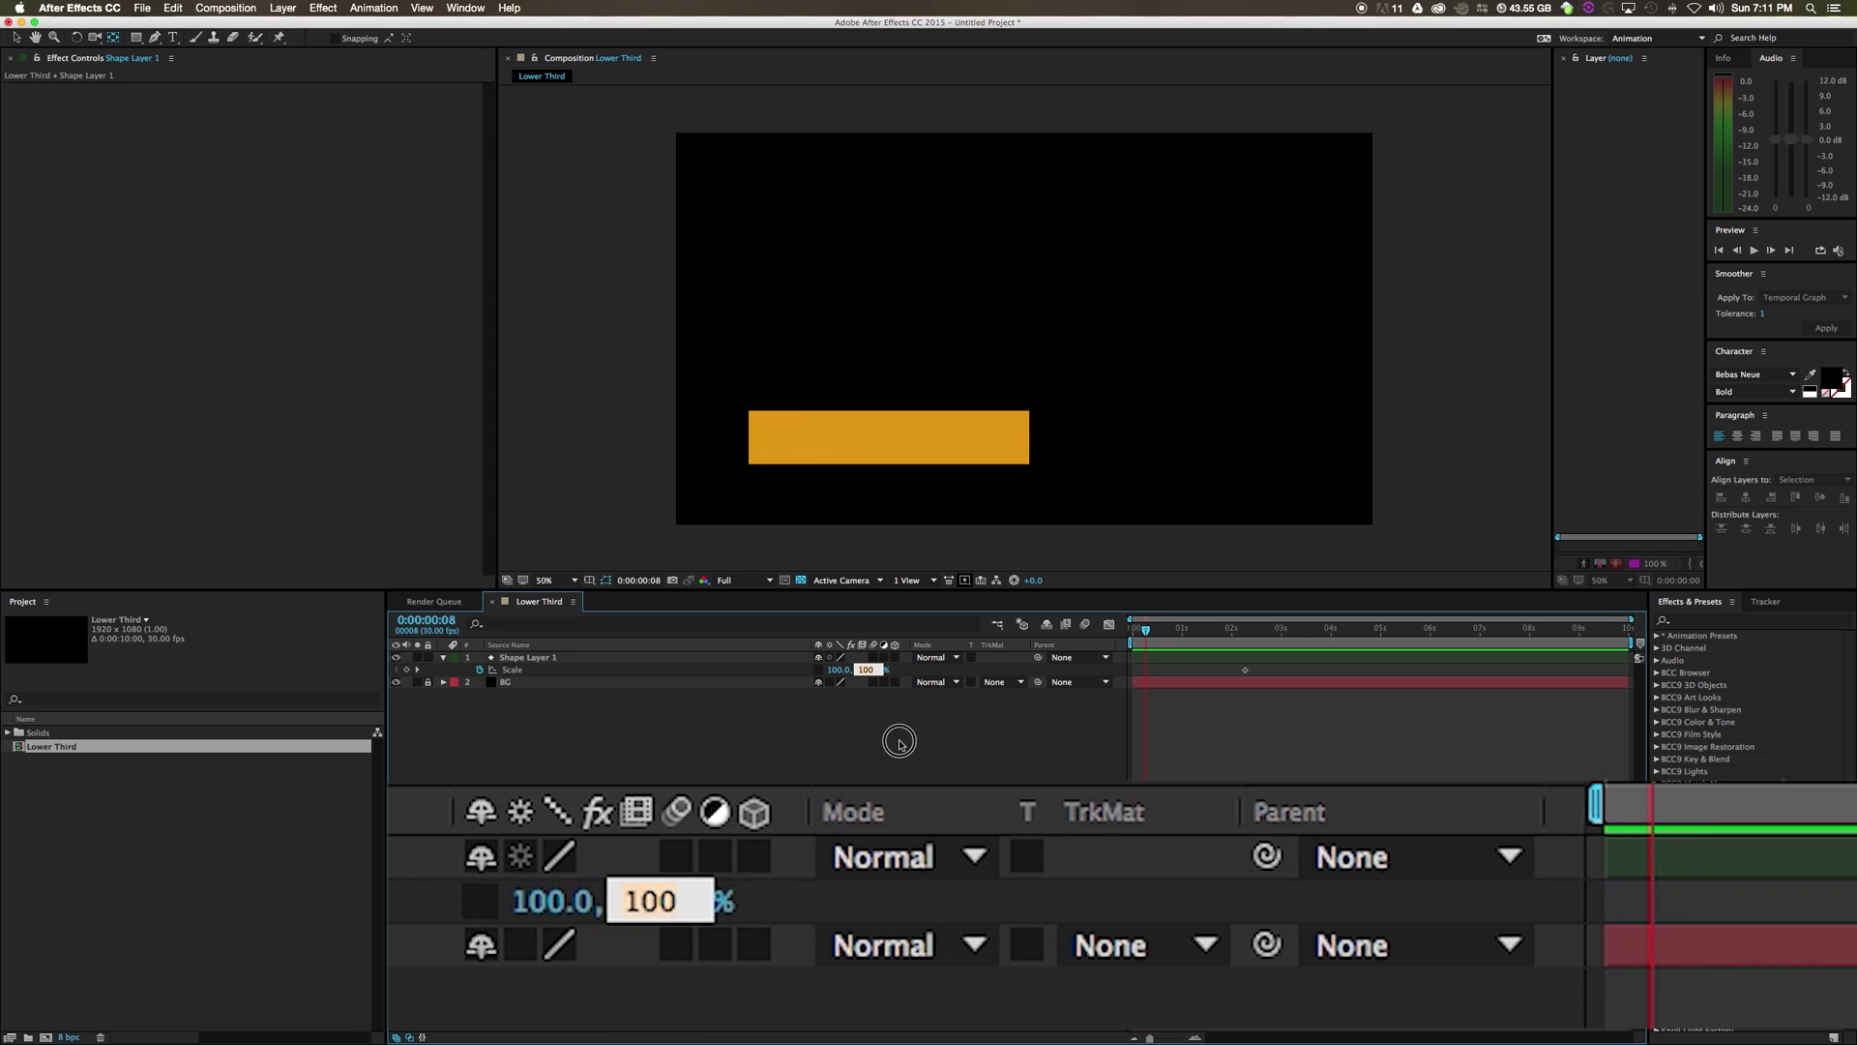
pyautogui.press('Return')
pyautogui.moveTo(838, 675)
pyautogui.mouseDown()
pyautogui.moveTo(815, 675)
pyautogui.moveTo(864, 674)
pyautogui.mouseUp()
pyautogui.press('super+z')
pyautogui.click(863, 674)
pyautogui.write('0')
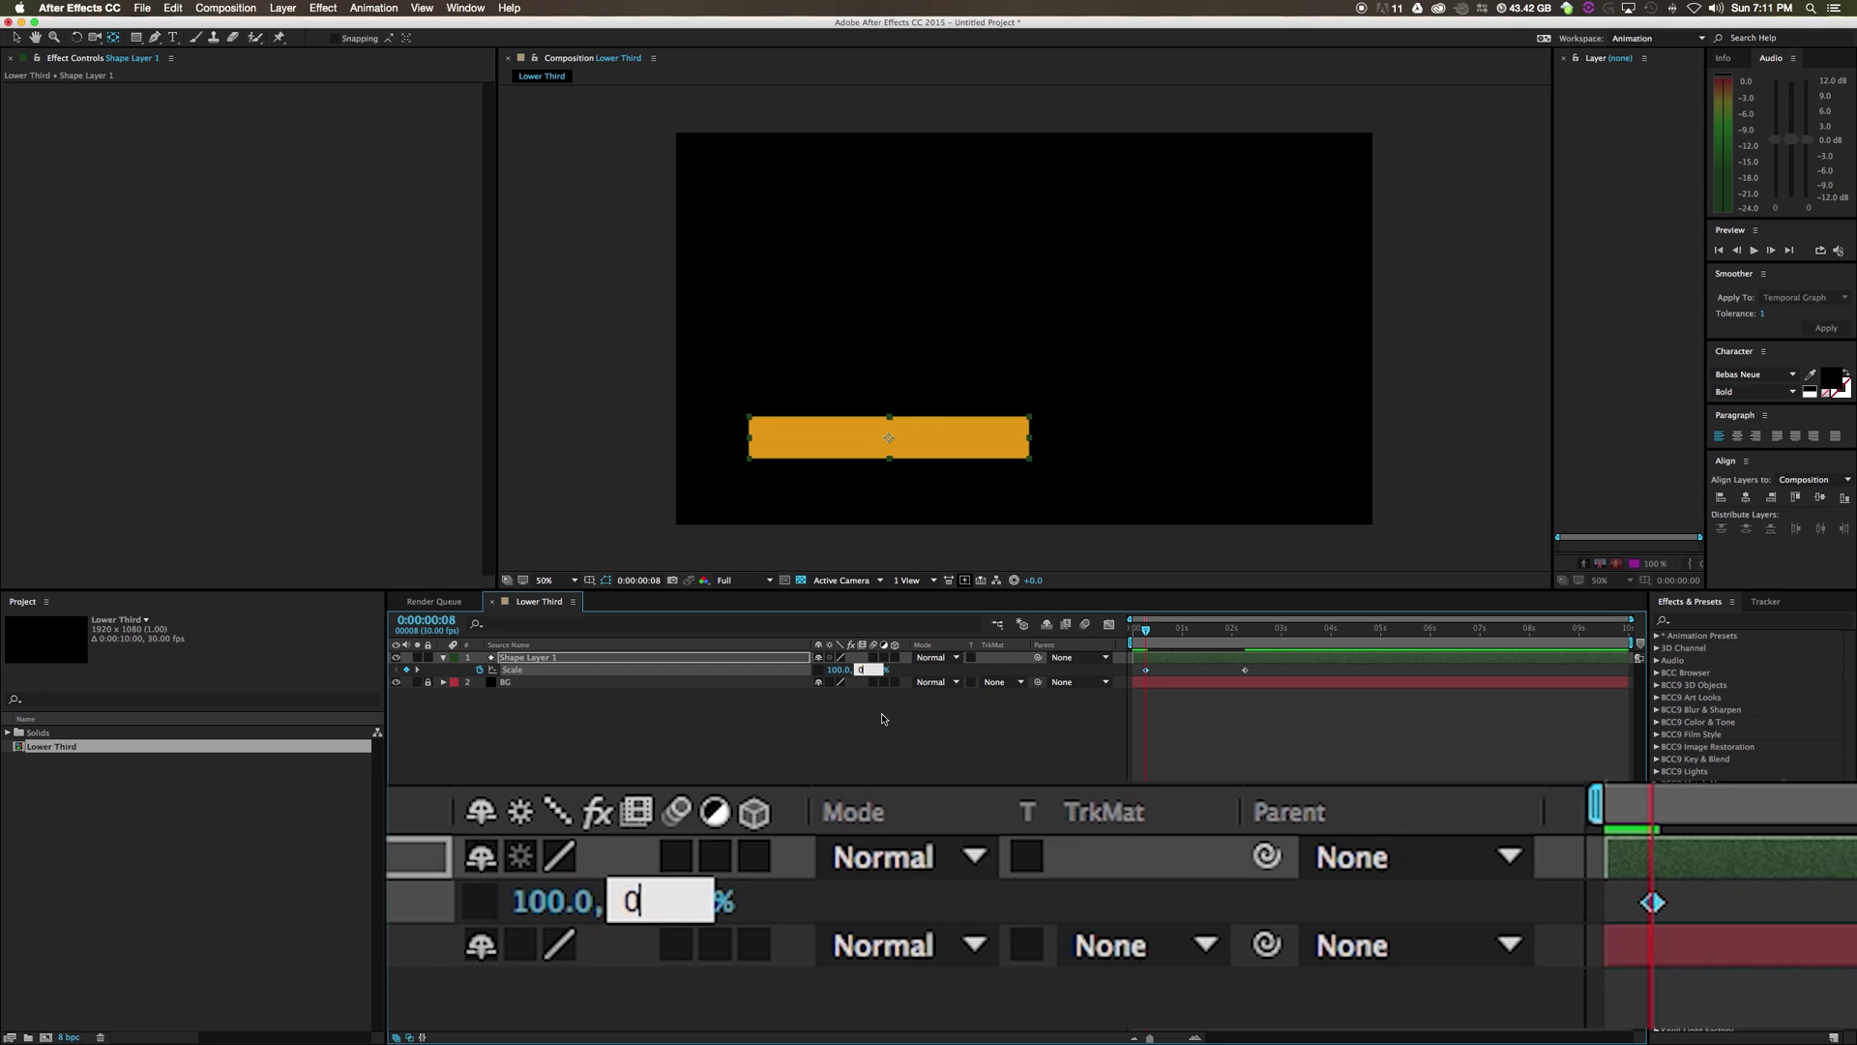
pyautogui.press('Return')
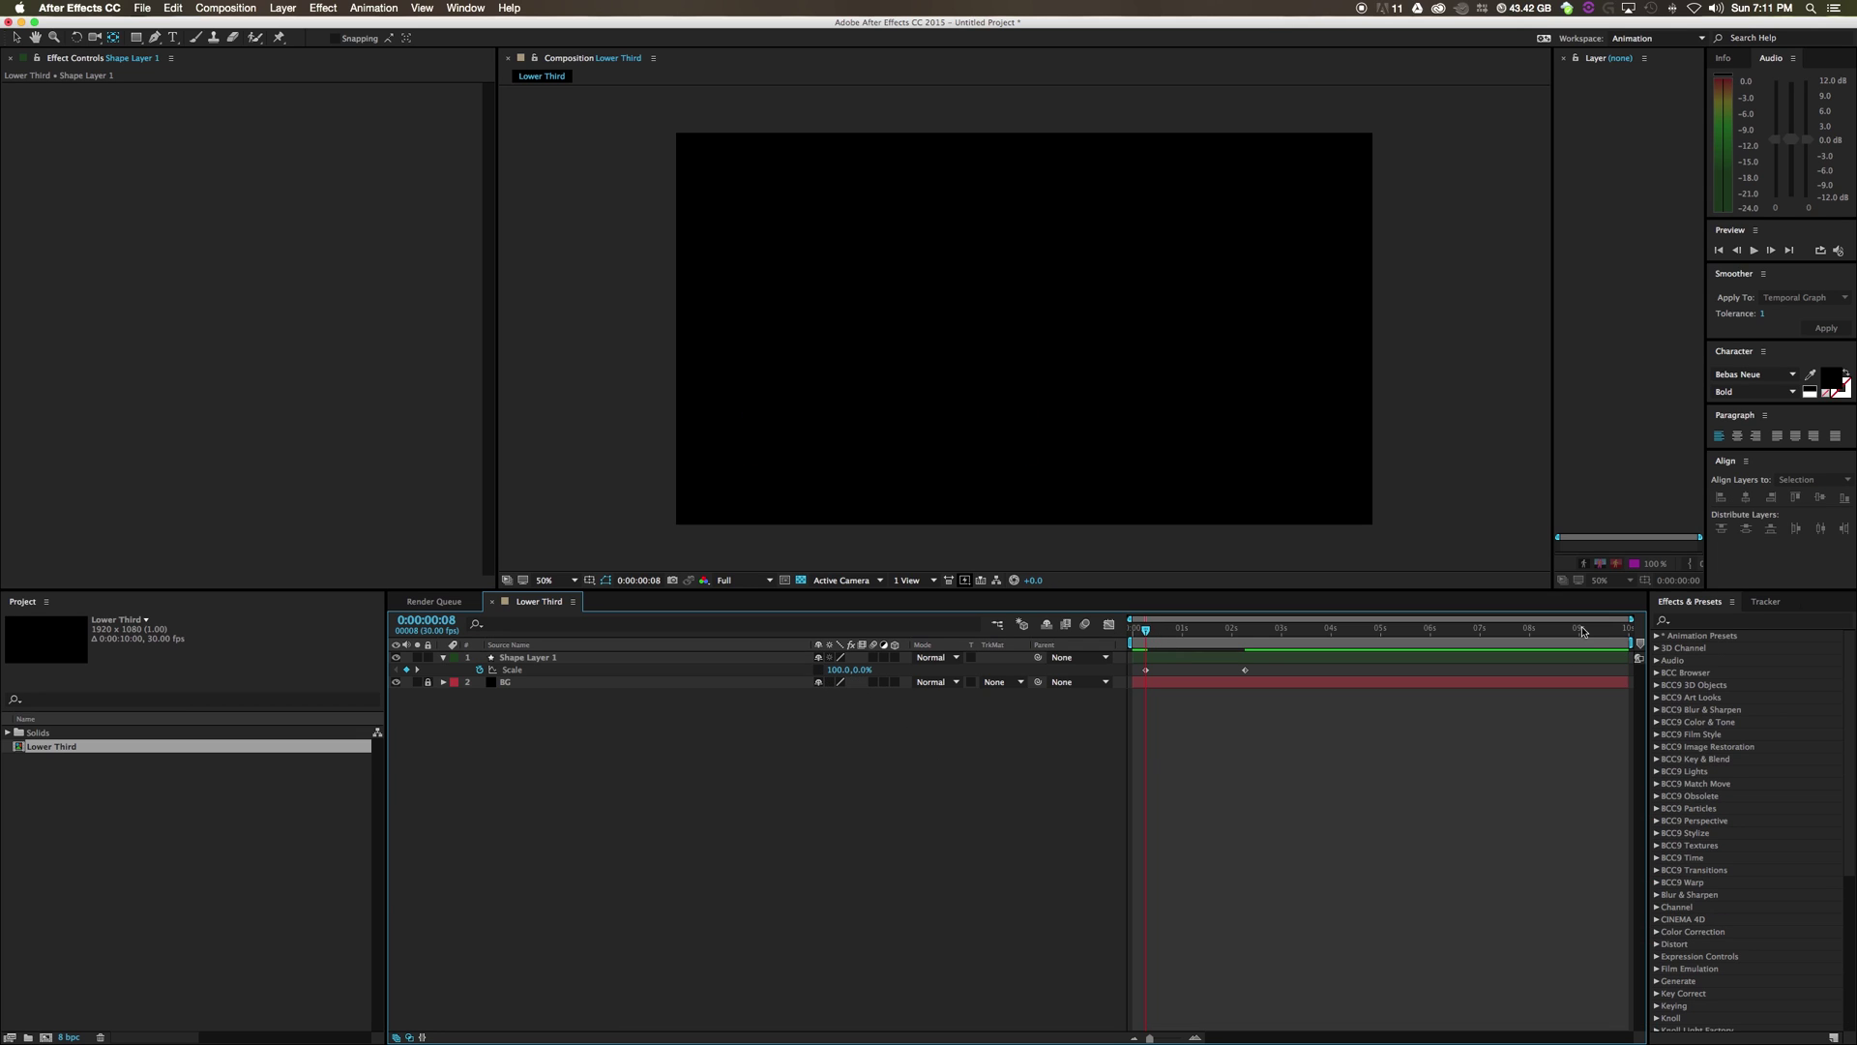
# Shorten the work area to end just past the 0:00:02:08 keyframe and preview the rectangle's scale animation
pyautogui.moveTo(1631, 642); pyautogui.dragTo(1262, 672)
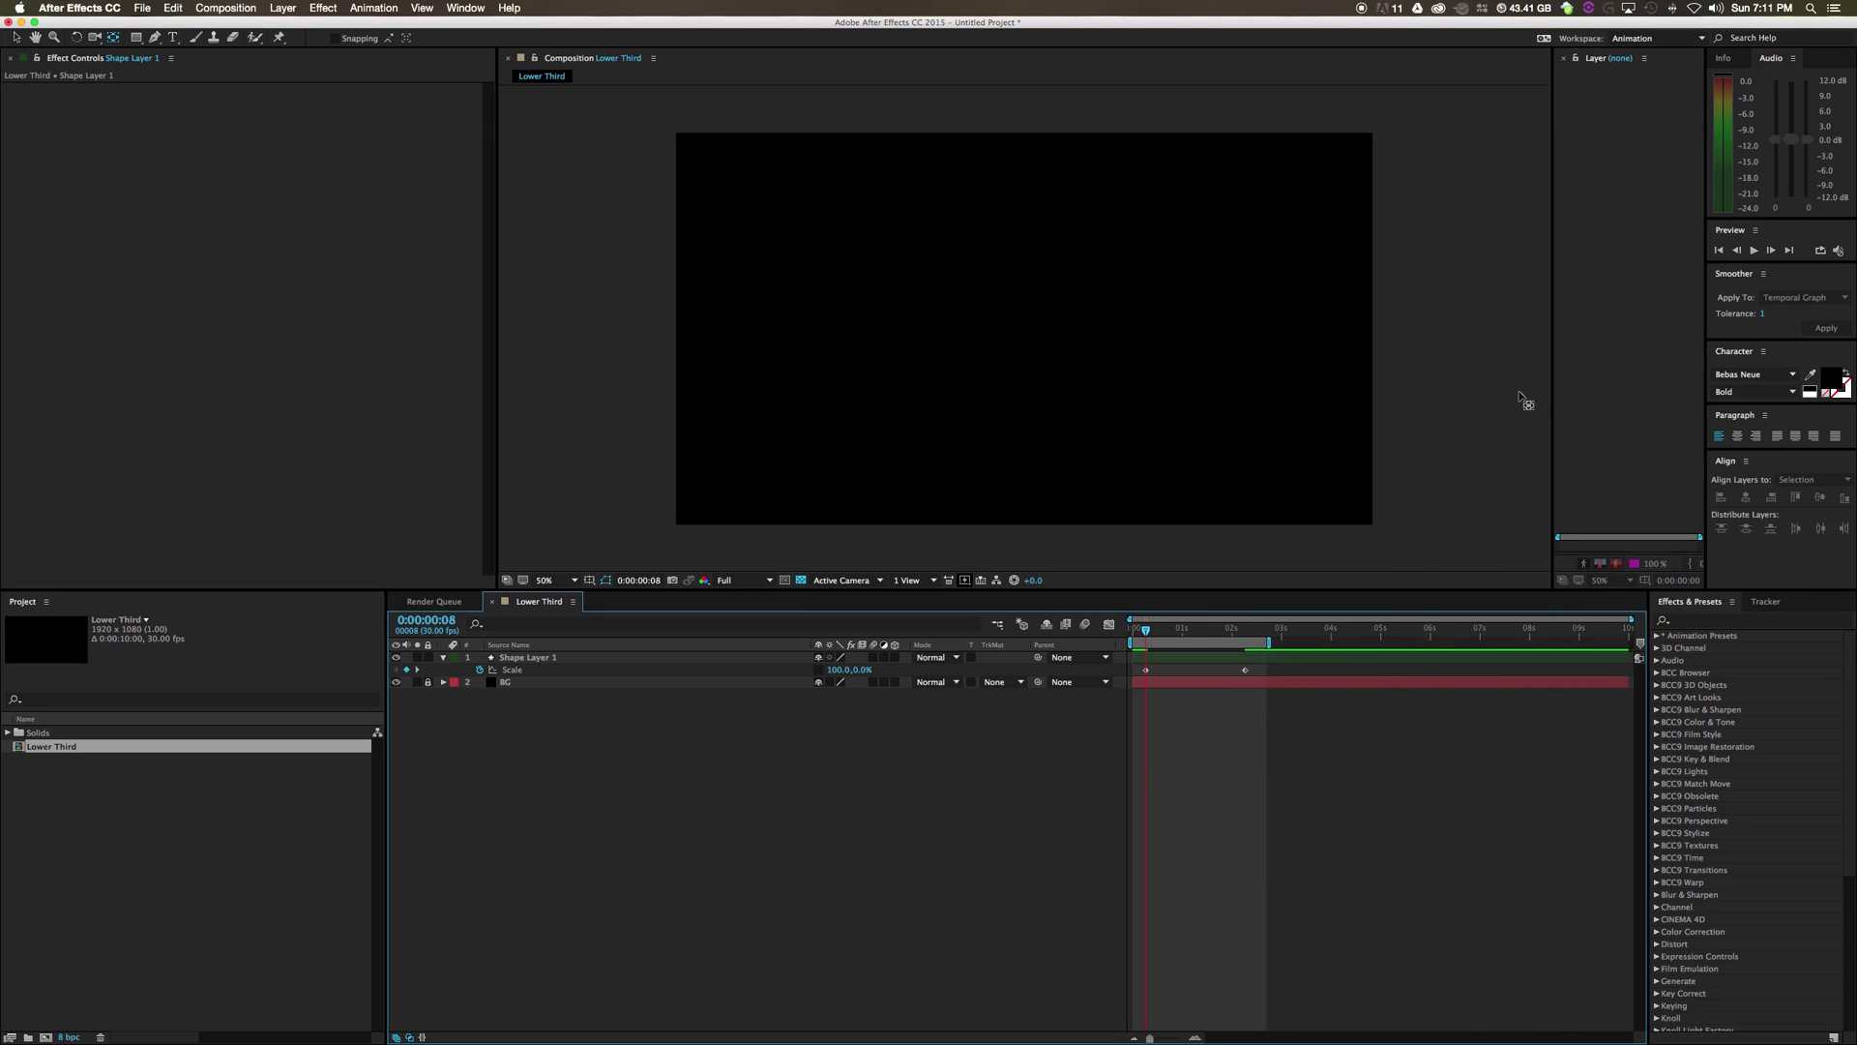
pyautogui.click(1753, 250)
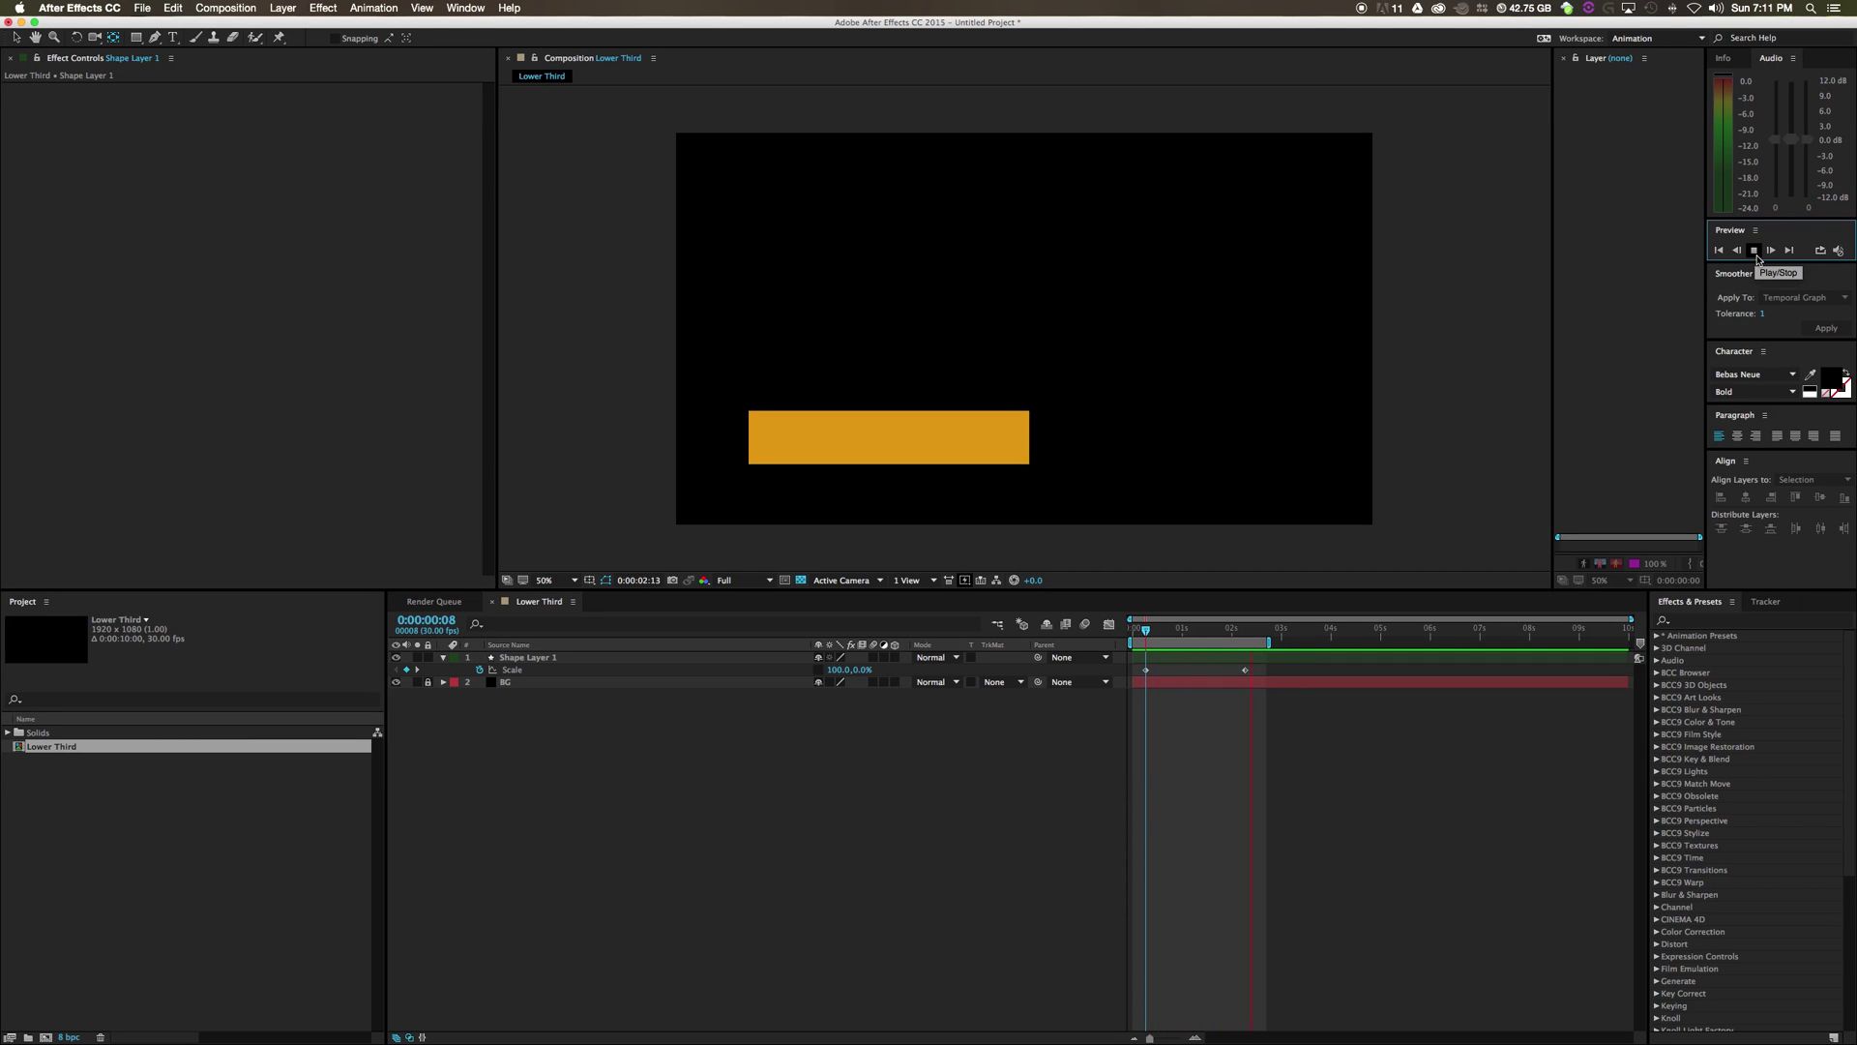
pyautogui.click(1754, 251)
pyautogui.click(1260, 630)
pyautogui.click(1191, 631)
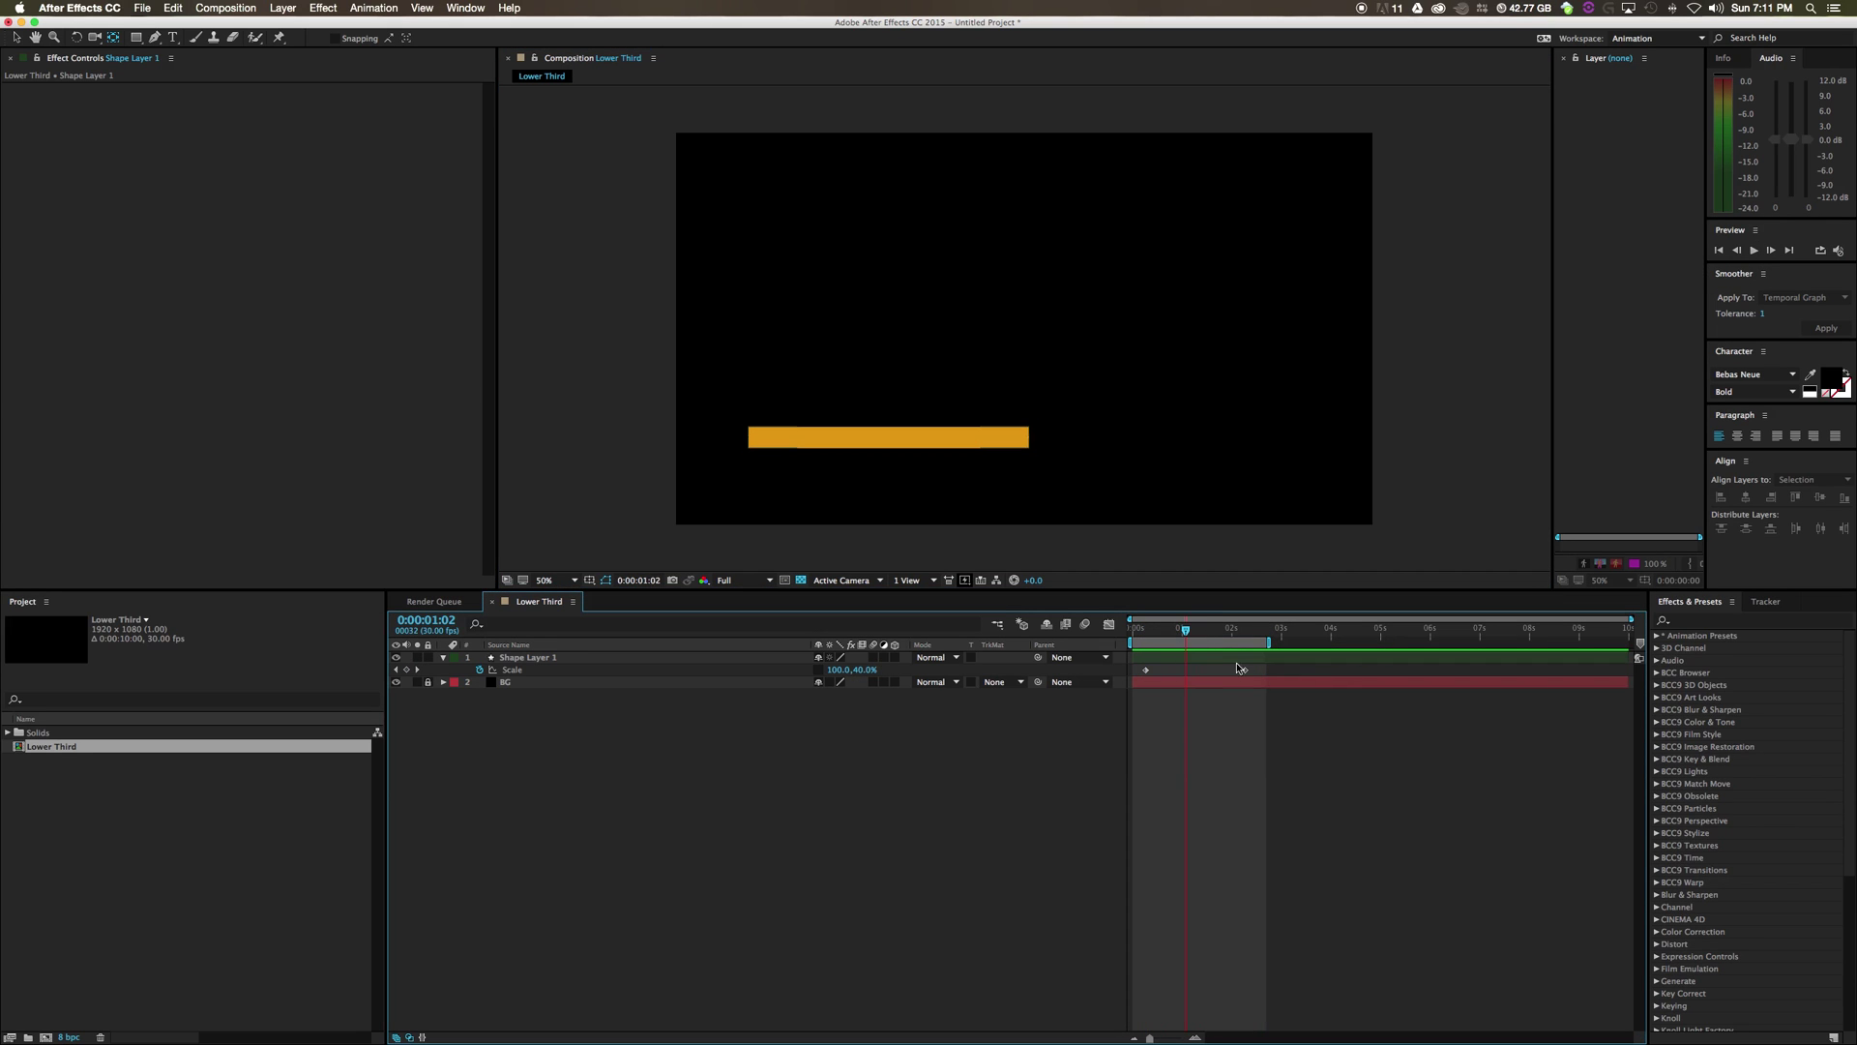
# Apply Easy Ease to both Scale keyframes of the rectangle's shape layer
pyautogui.click(1194, 632)
pyautogui.moveTo(1194, 632); pyautogui.dragTo(1145, 672)
pyautogui.rightClick(1145, 672)
pyautogui.moveTo(1260, 837)
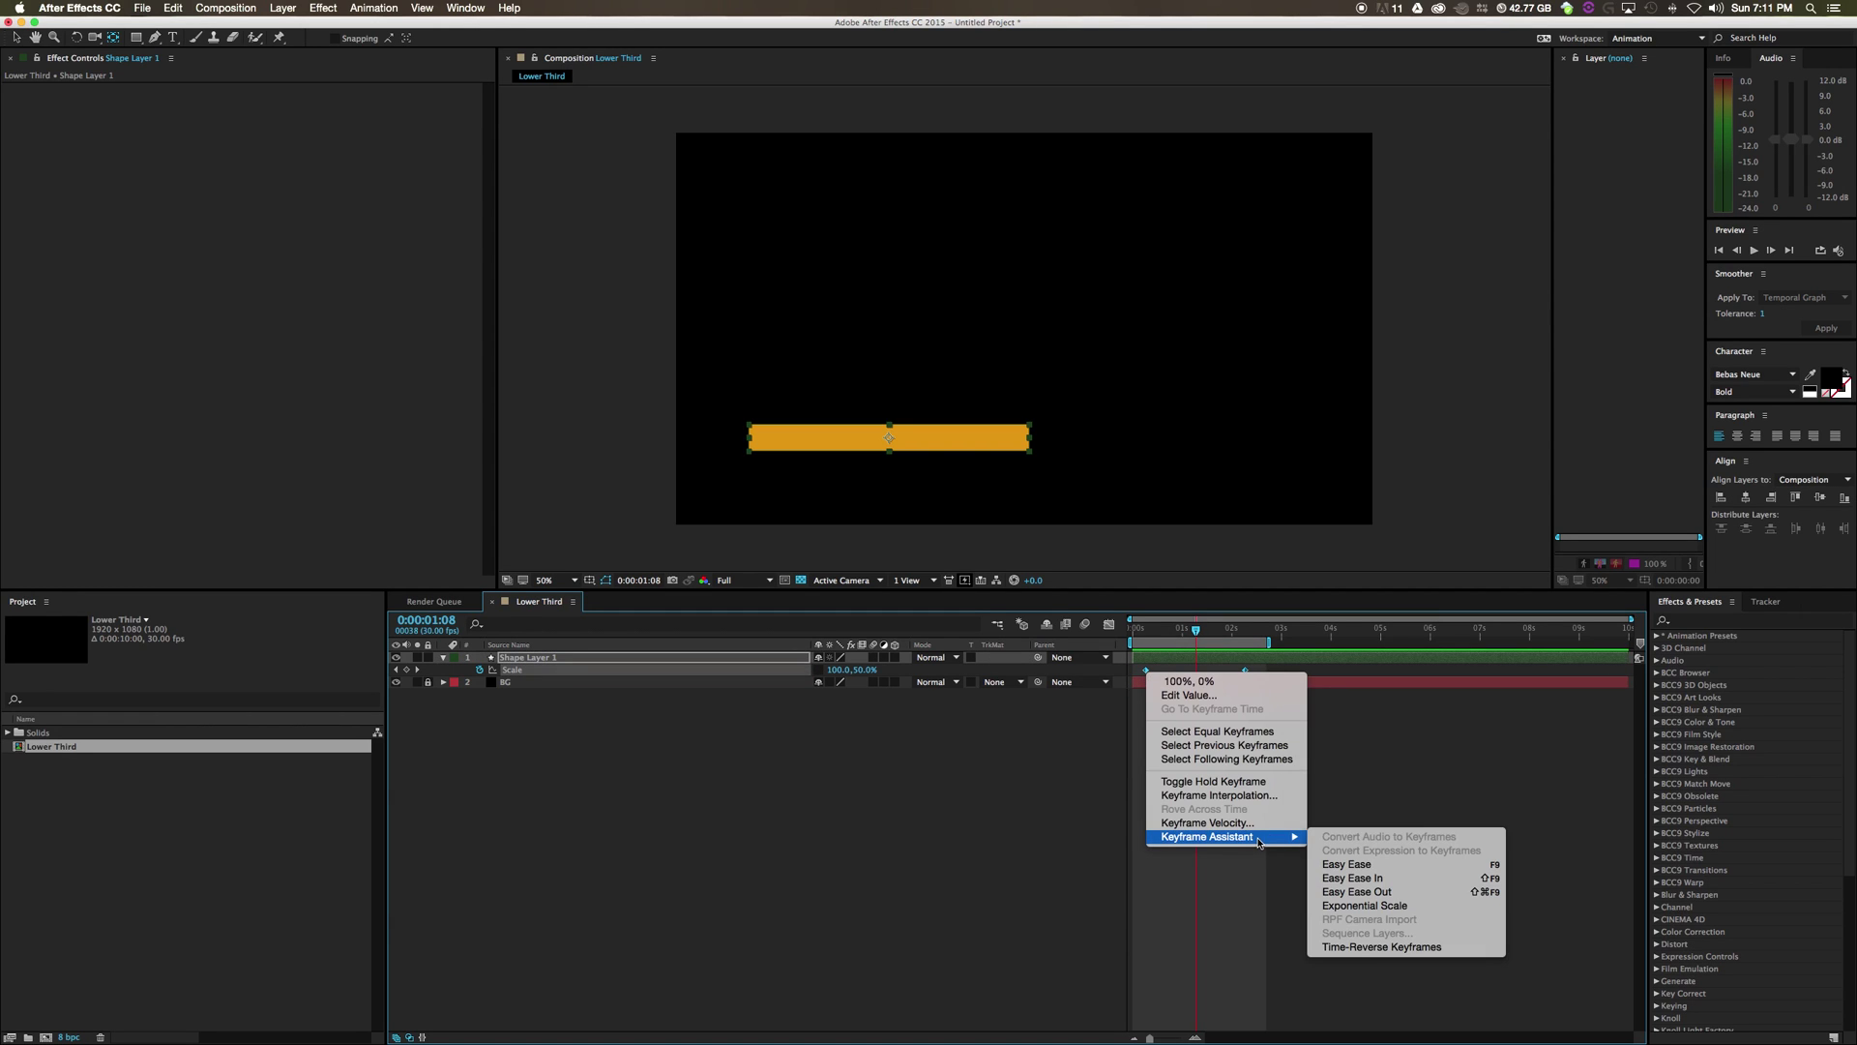
pyautogui.click(1357, 864)
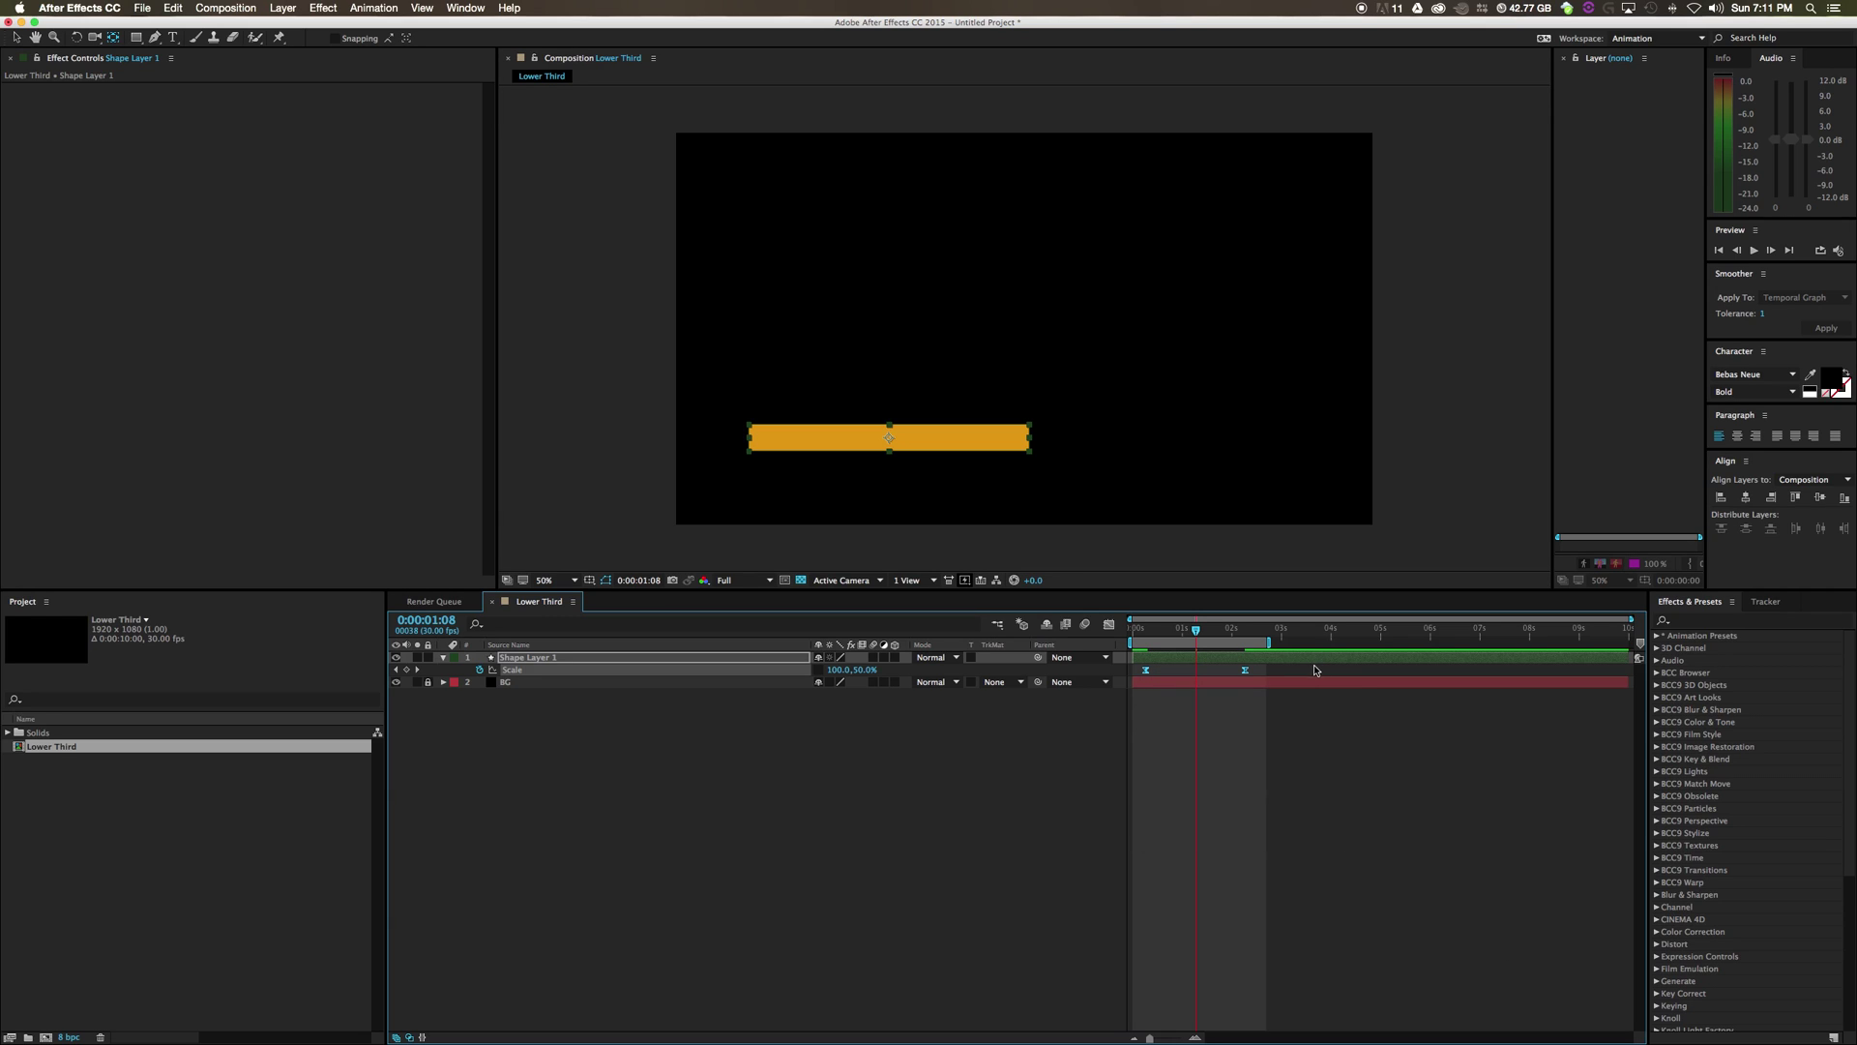
pyautogui.click(1245, 719)
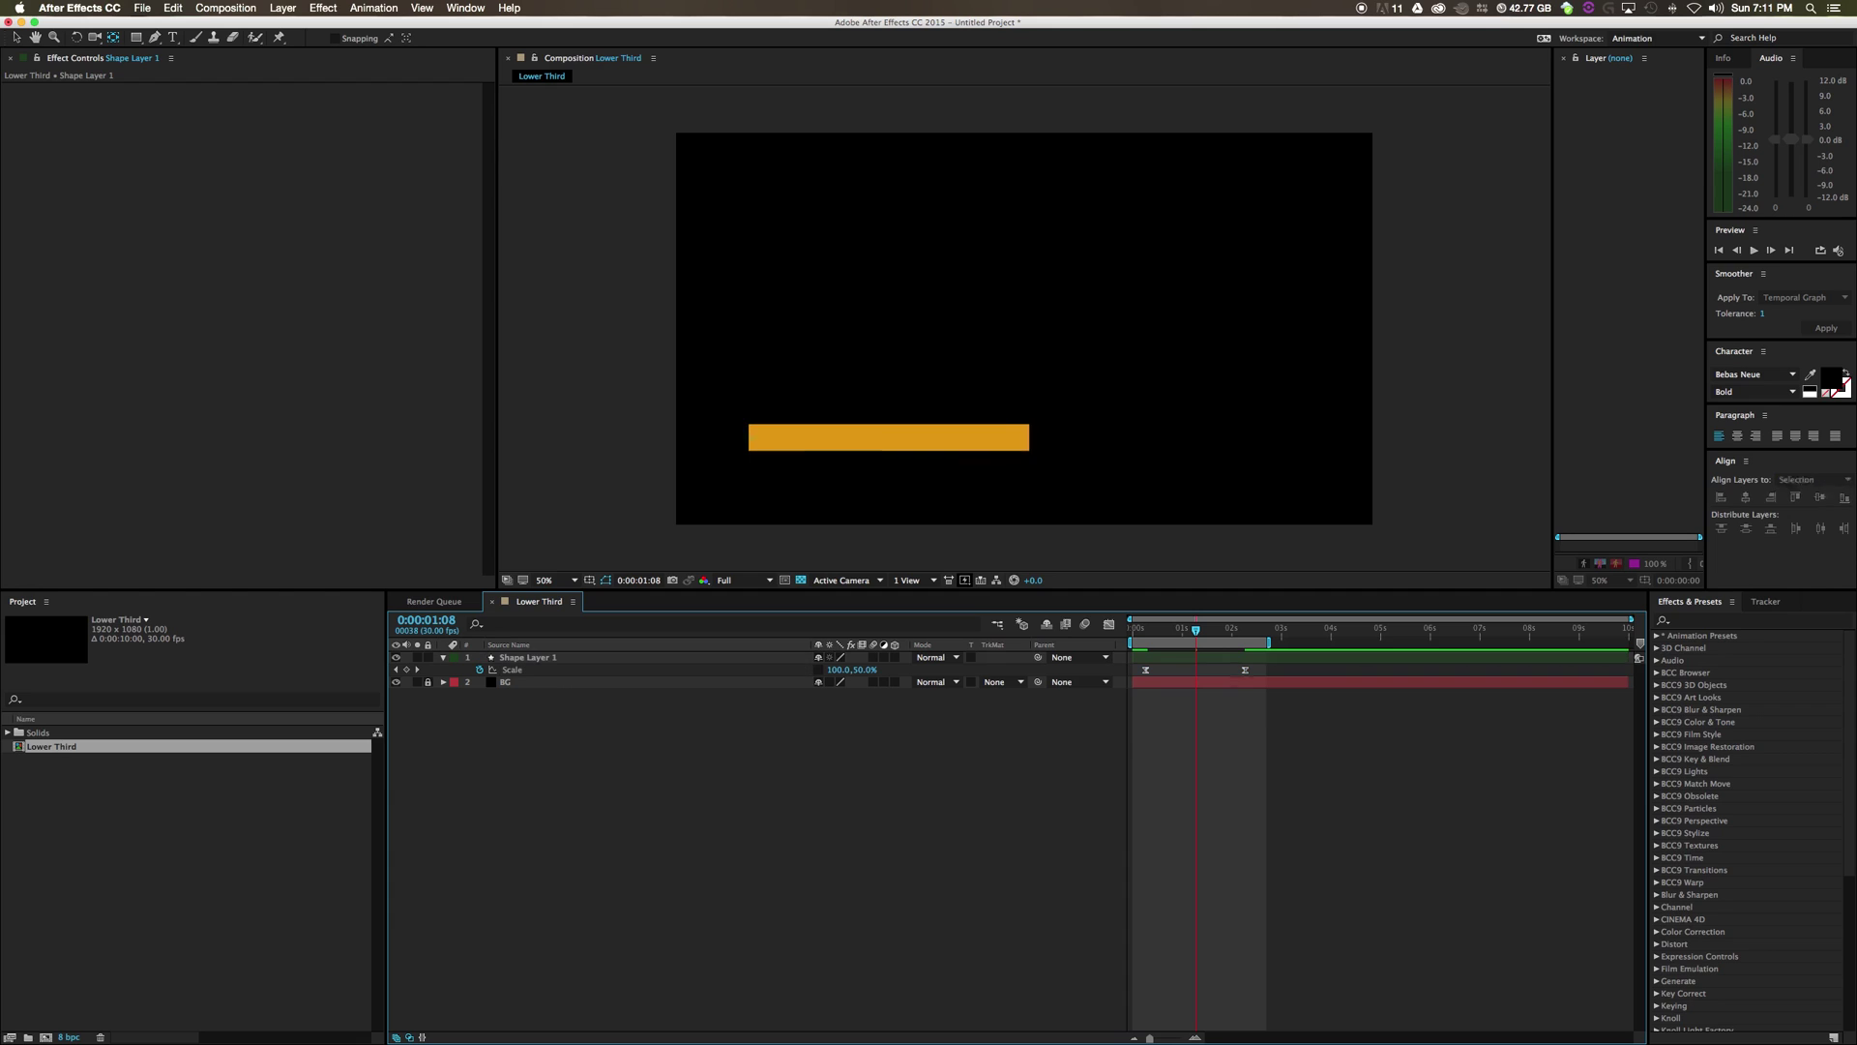
# Preview the eased scale animation and open the shape layer's Scale curves in the Graph Editor
pyautogui.click(1753, 250)
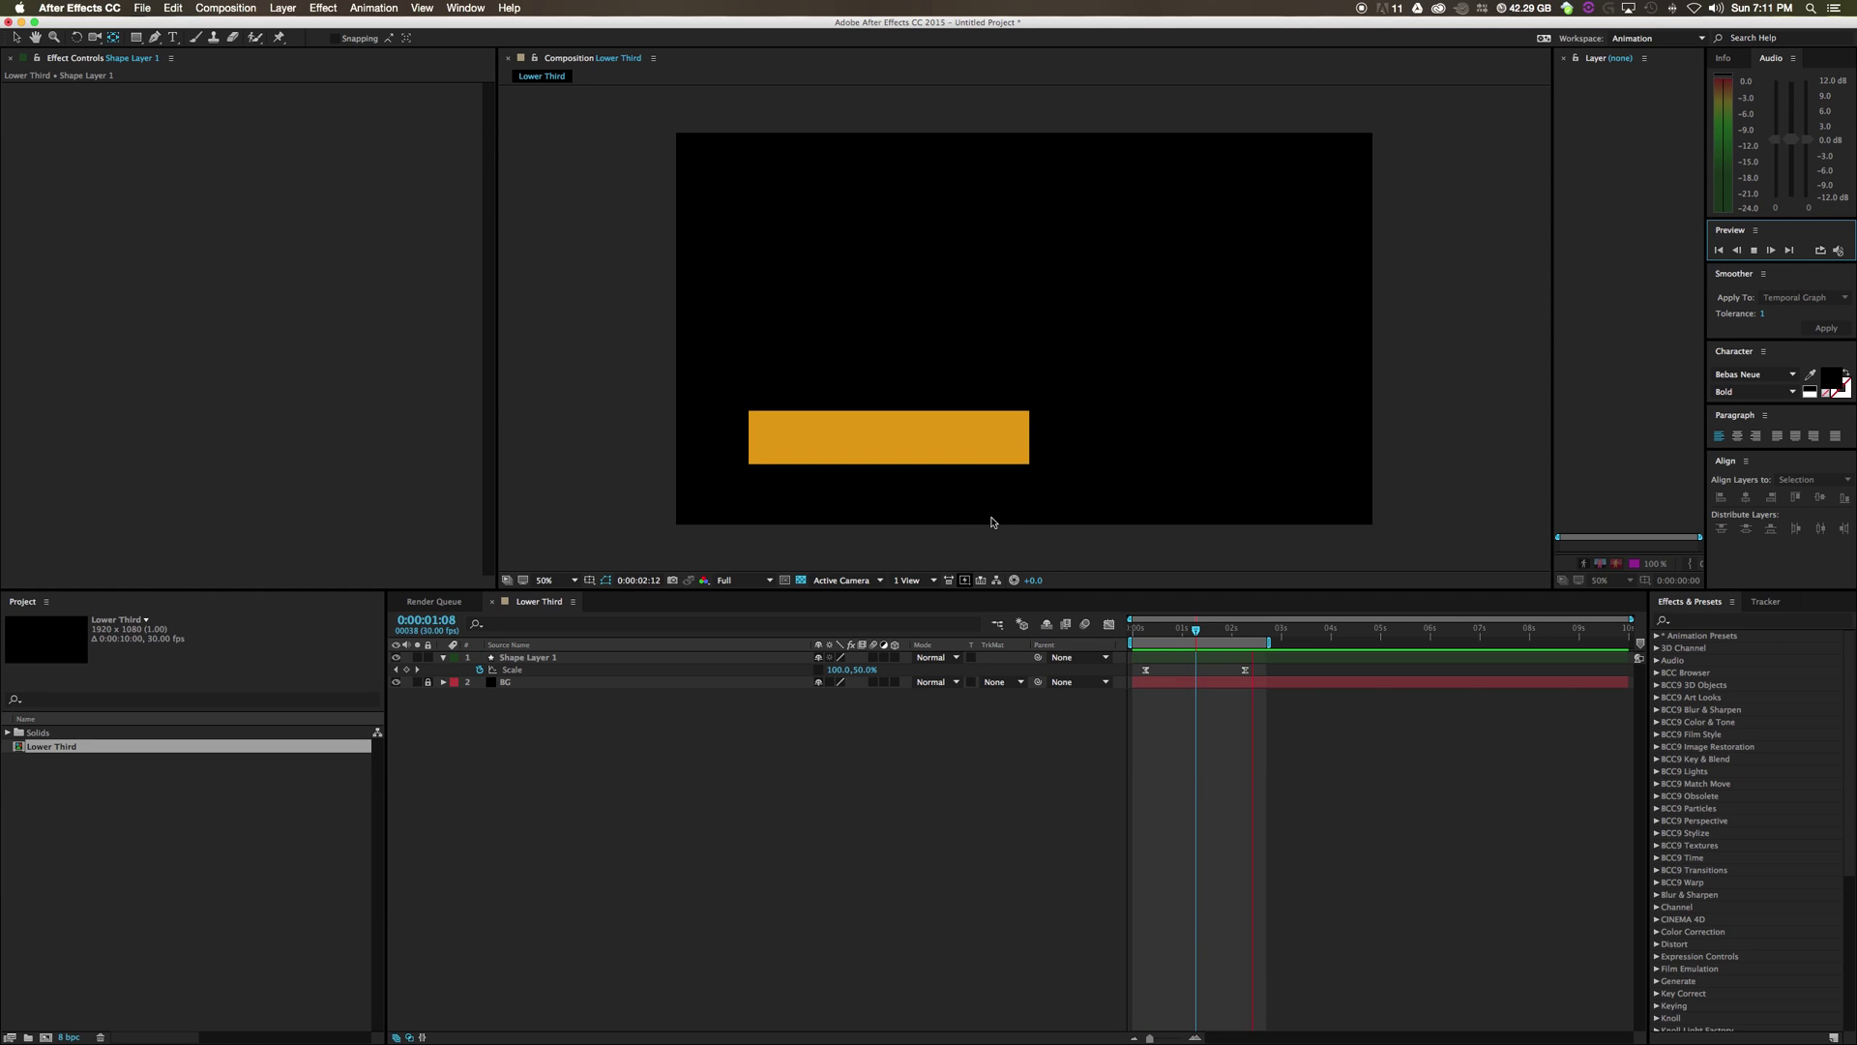
pyautogui.moveTo(1175, 631); pyautogui.dragTo(1197, 637)
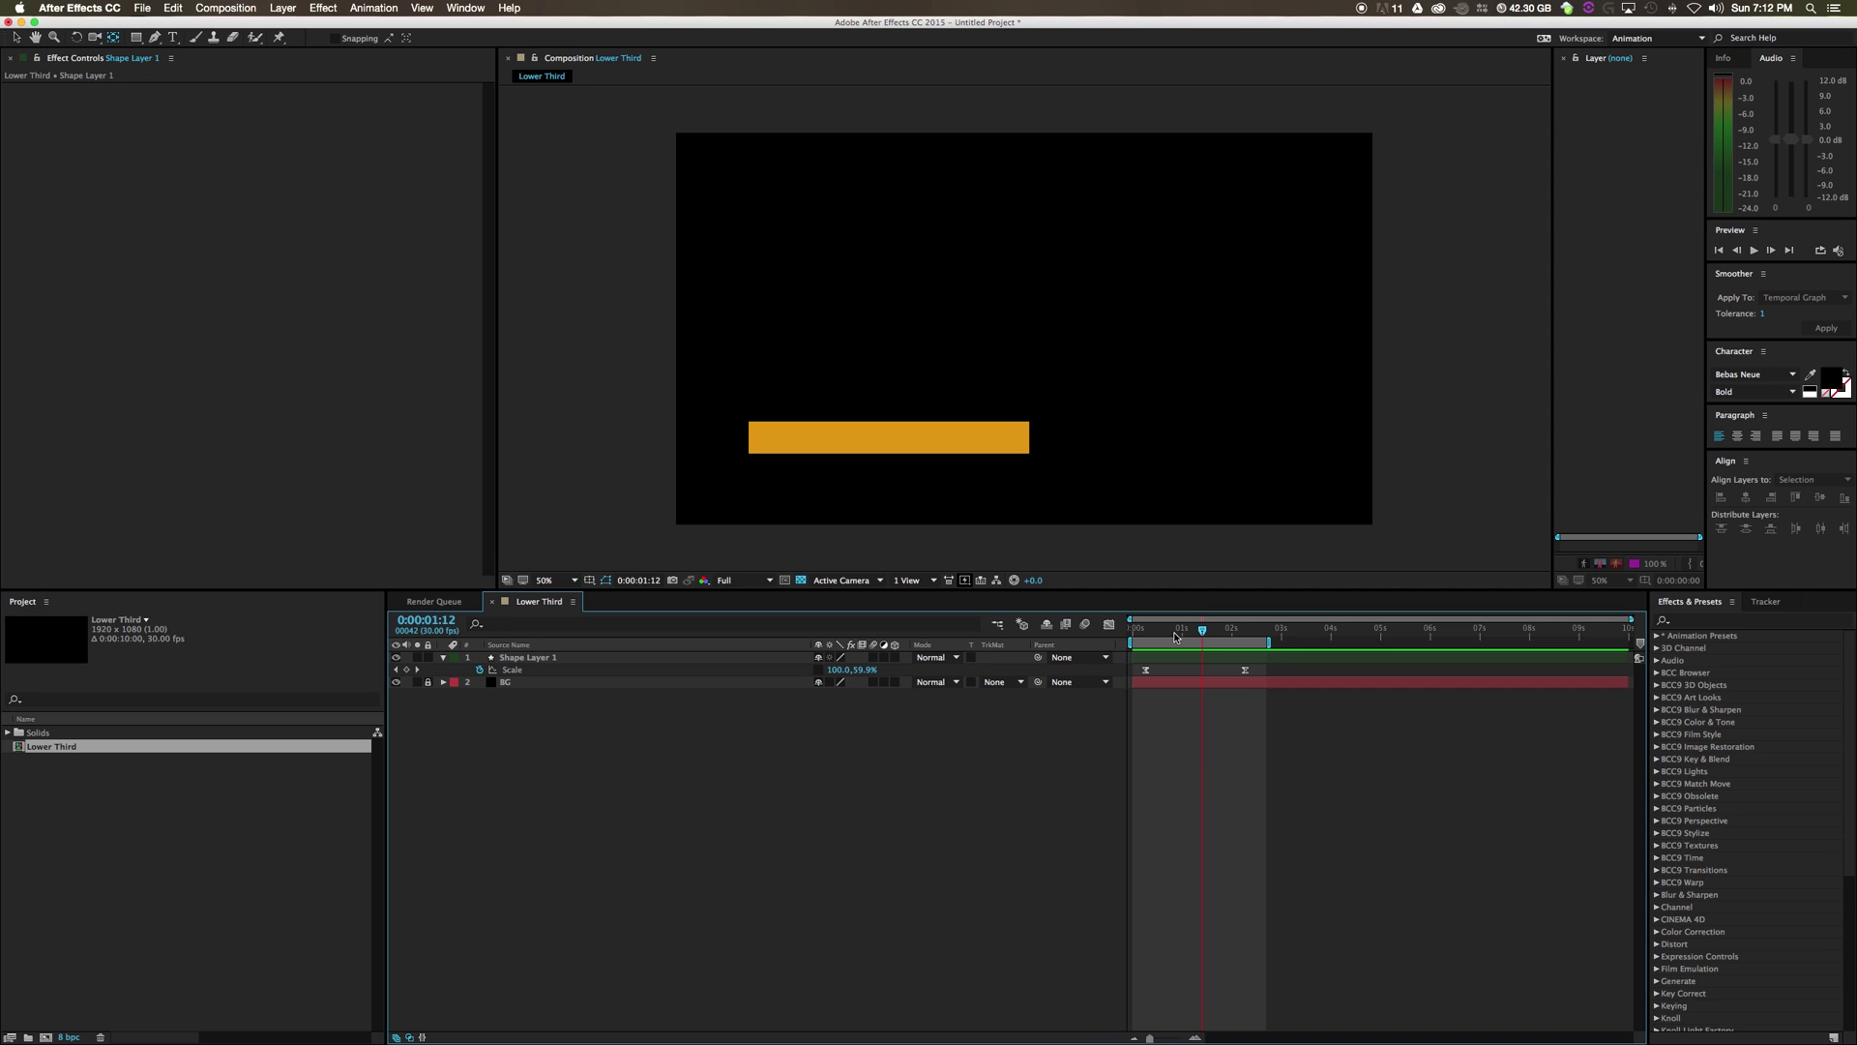
pyautogui.click(1167, 656)
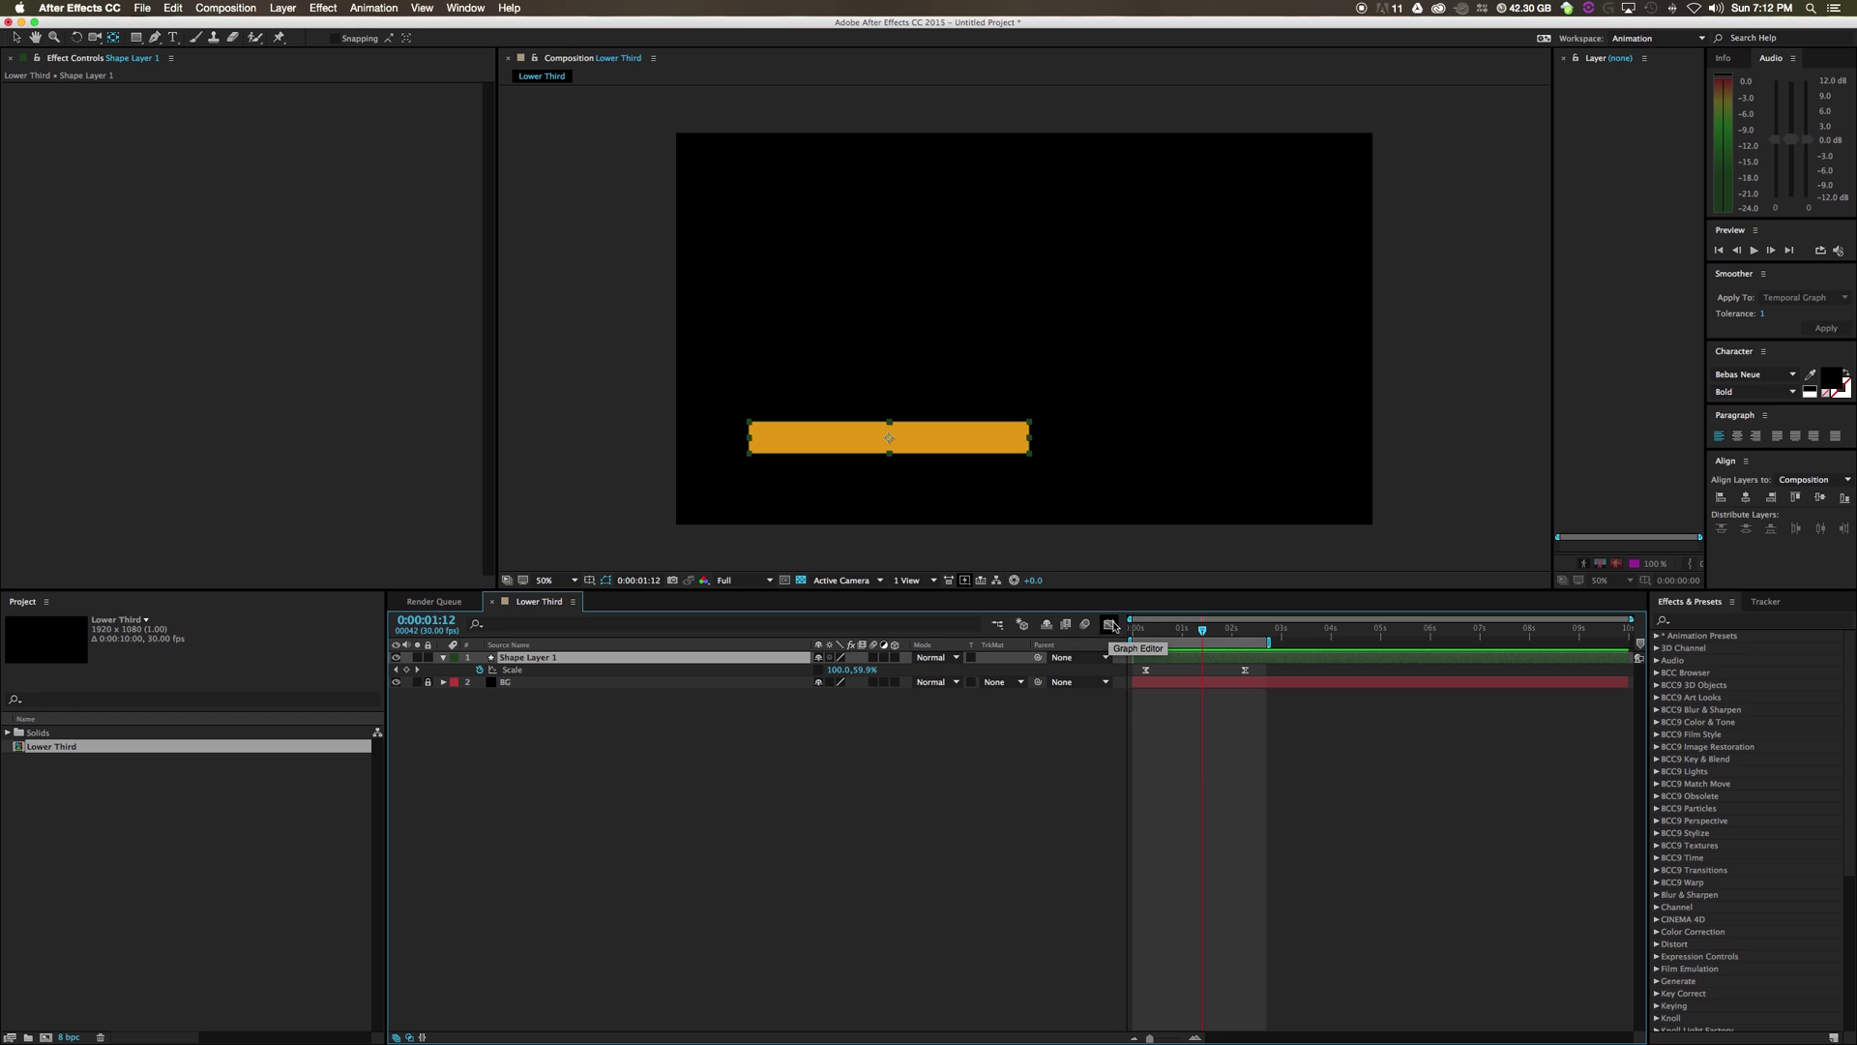
pyautogui.click(1111, 623)
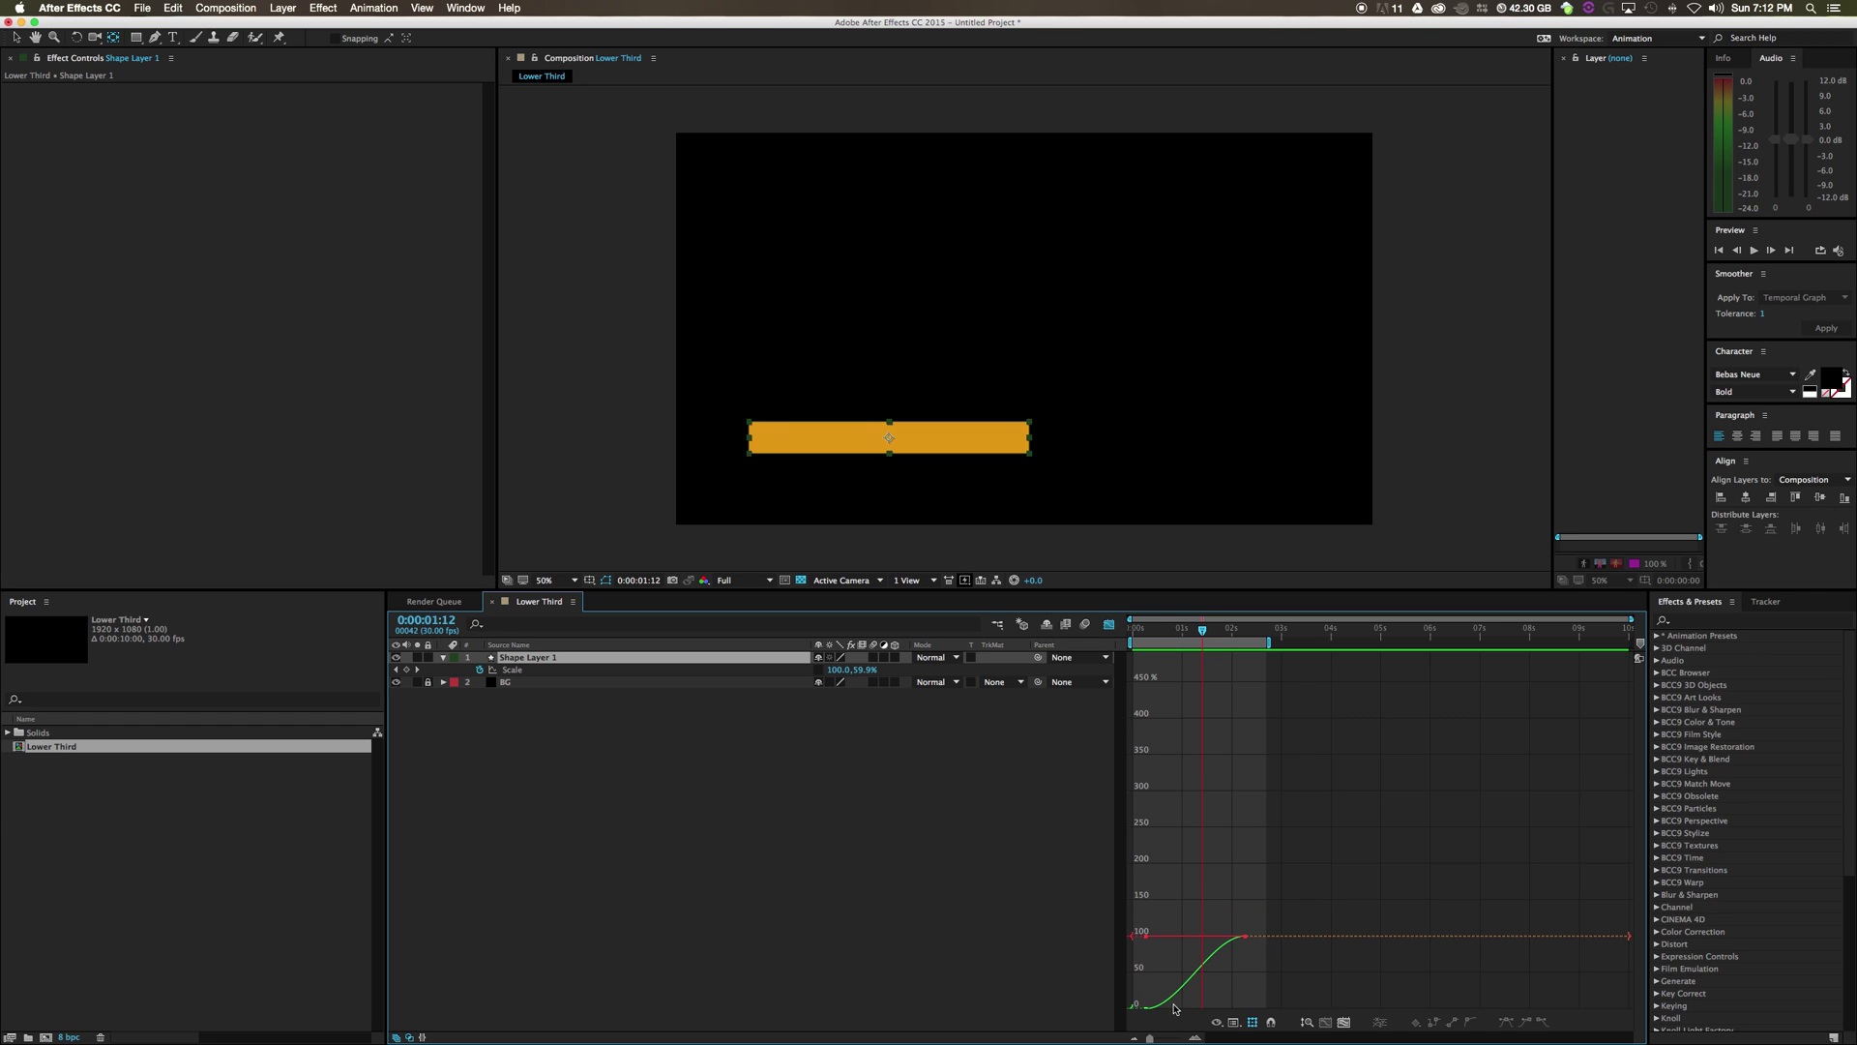
# Set the Graph Editor's graph type to Edit Value Graph
pyautogui.click(1219, 1022)
pyautogui.click(1479, 870)
pyautogui.click(1219, 1022)
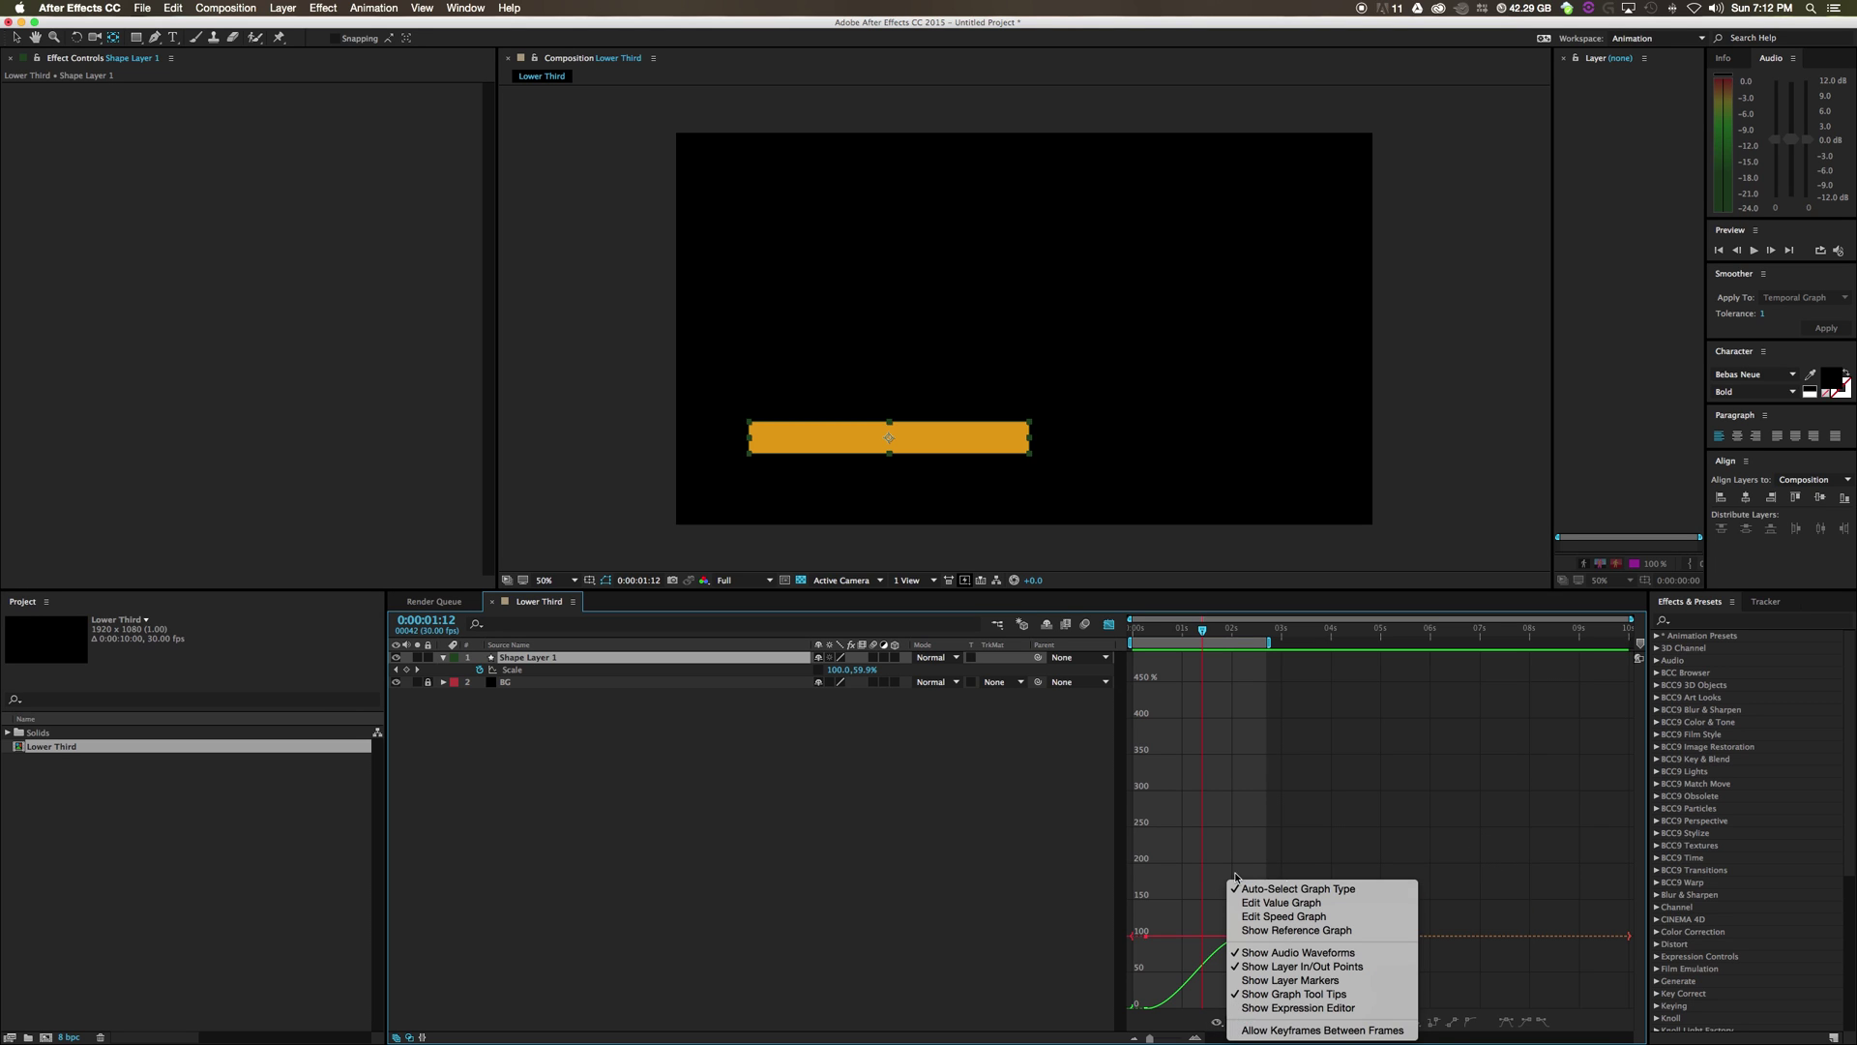
pyautogui.click(1280, 903)
pyautogui.click(1234, 1022)
pyautogui.click(1254, 1030)
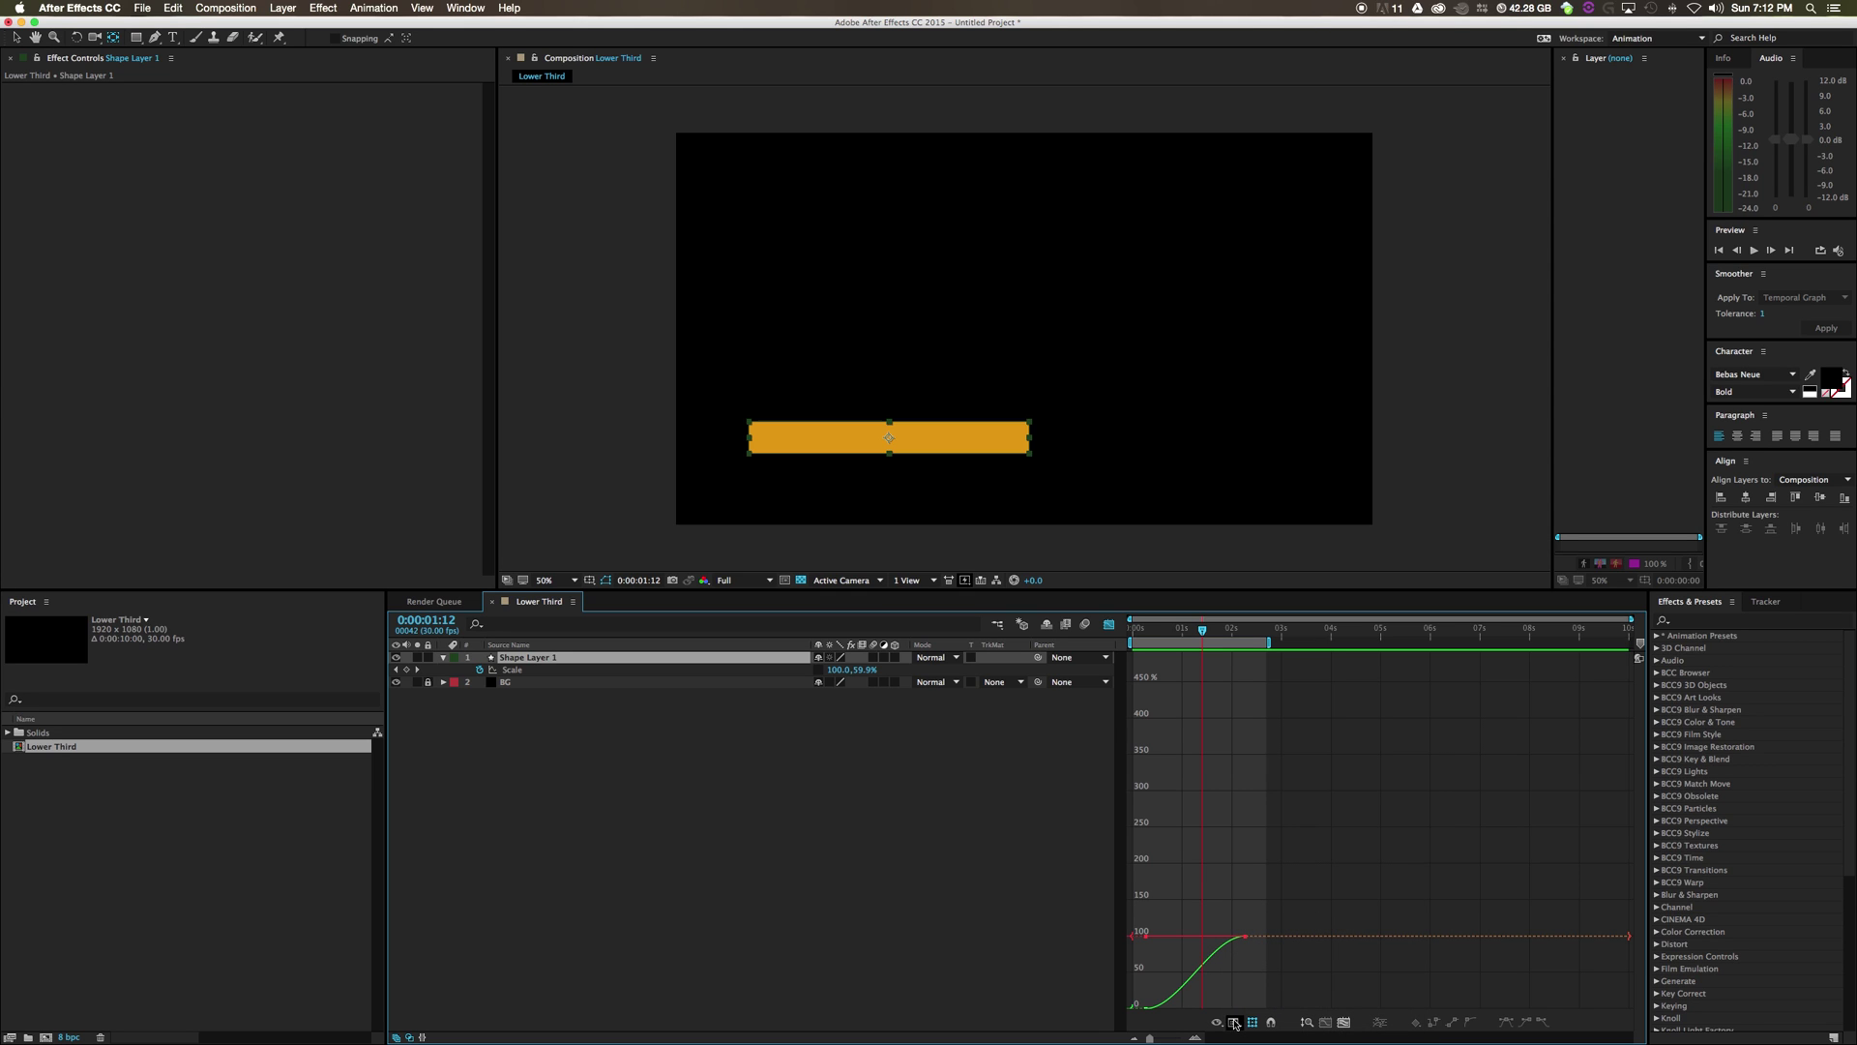
# Display the Scale property's speed graph and switch back to the value graph
pyautogui.click(1218, 1022)
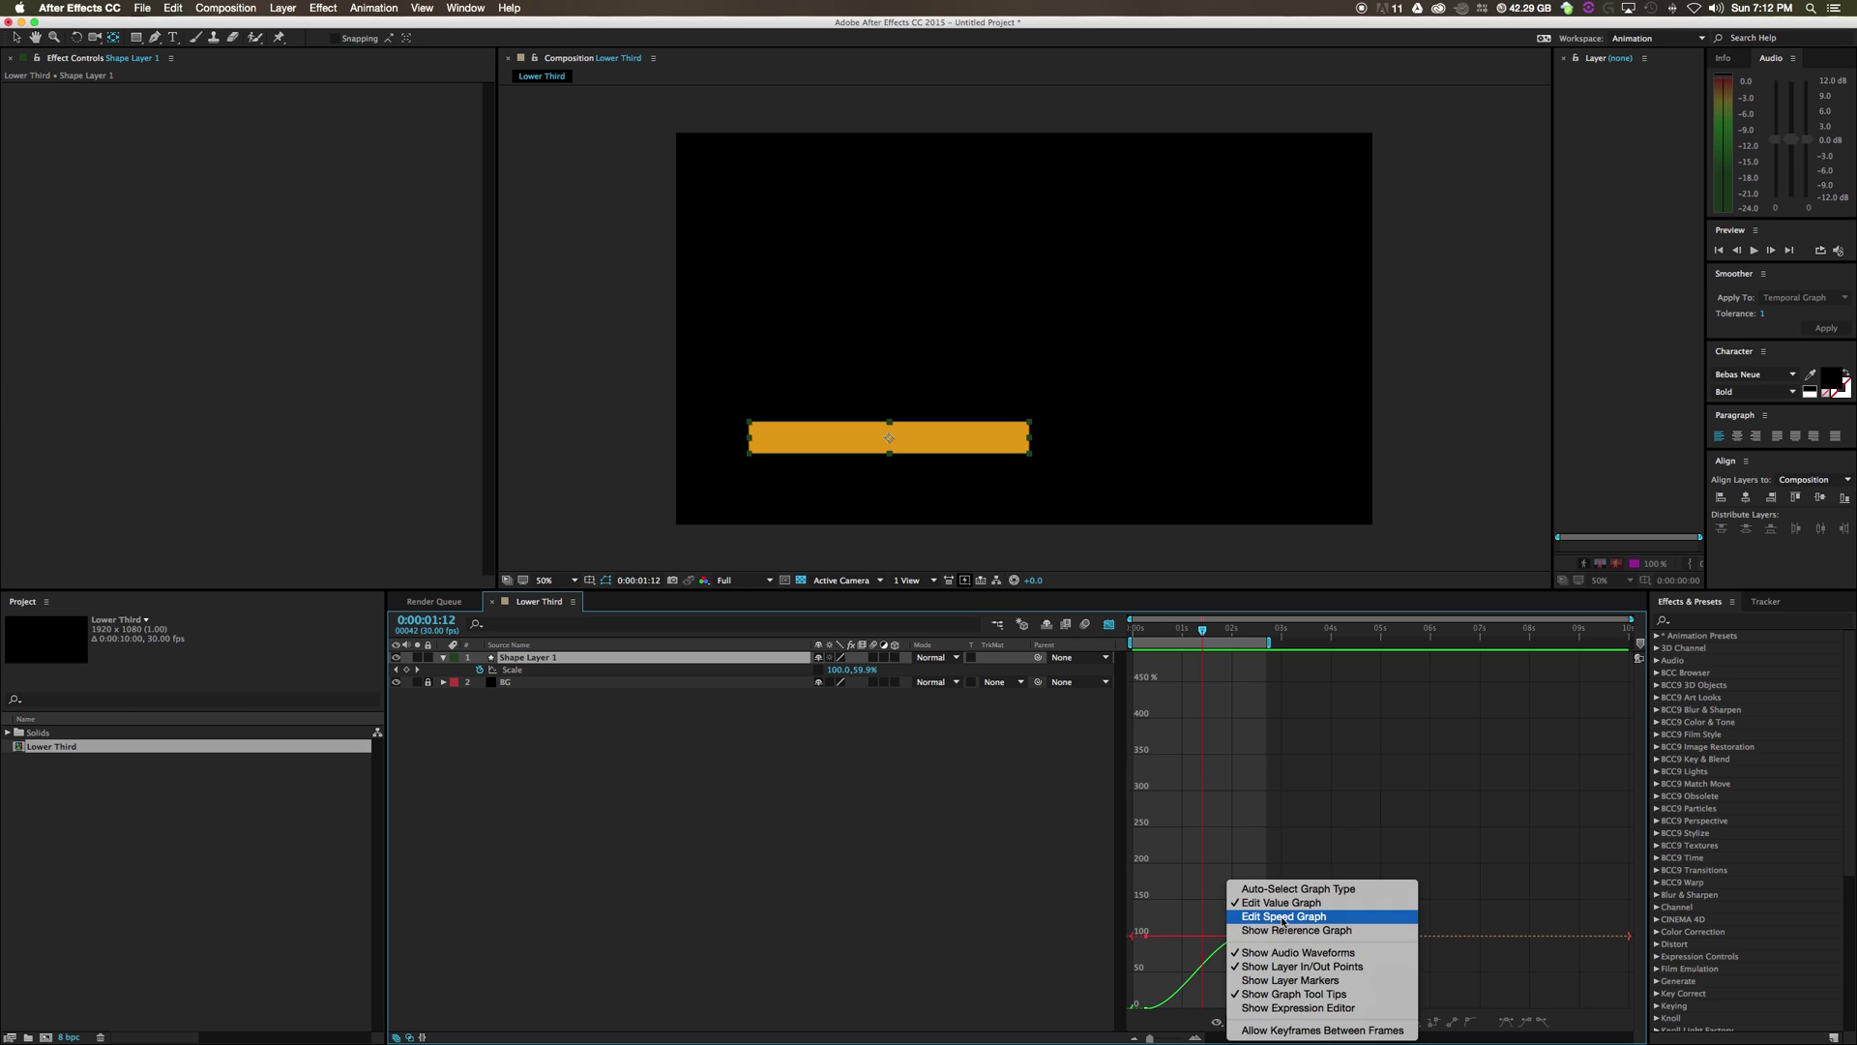
pyautogui.click(1283, 918)
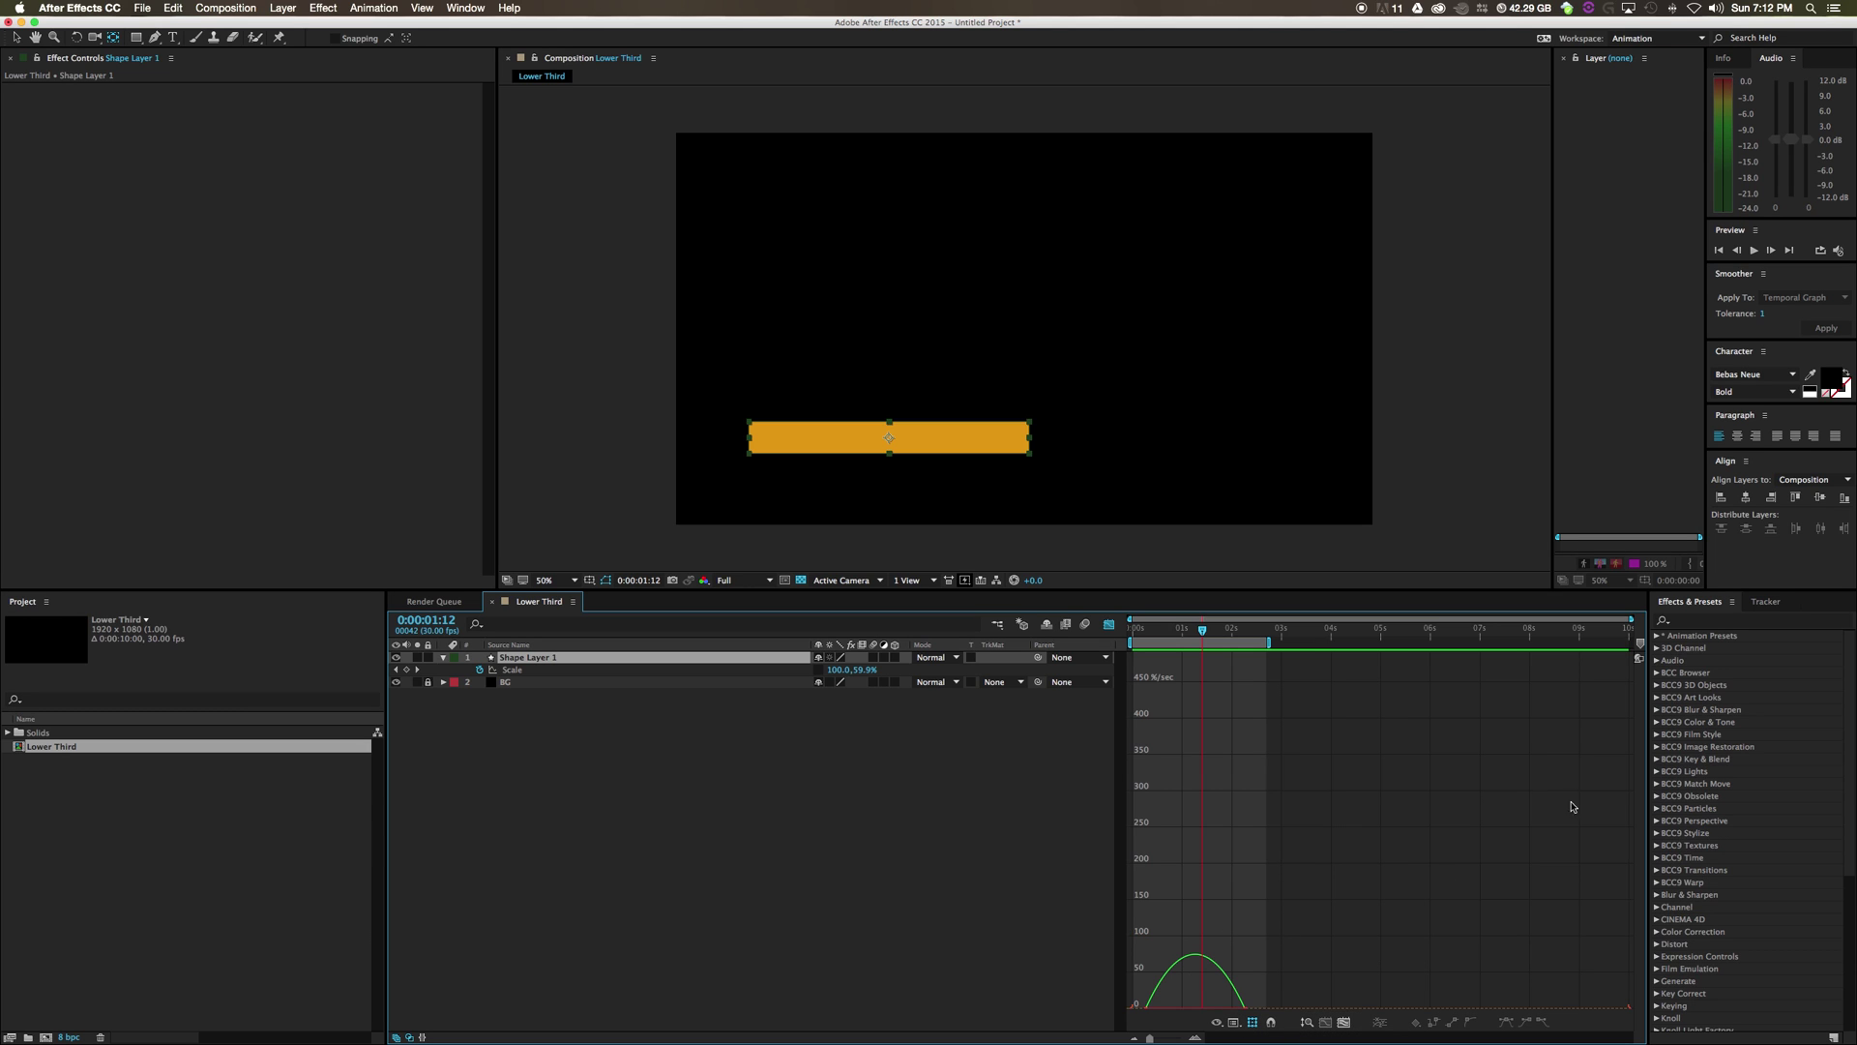
pyautogui.scroll(-5, 1299, 897)
pyautogui.scroll(2, 1301, 899)
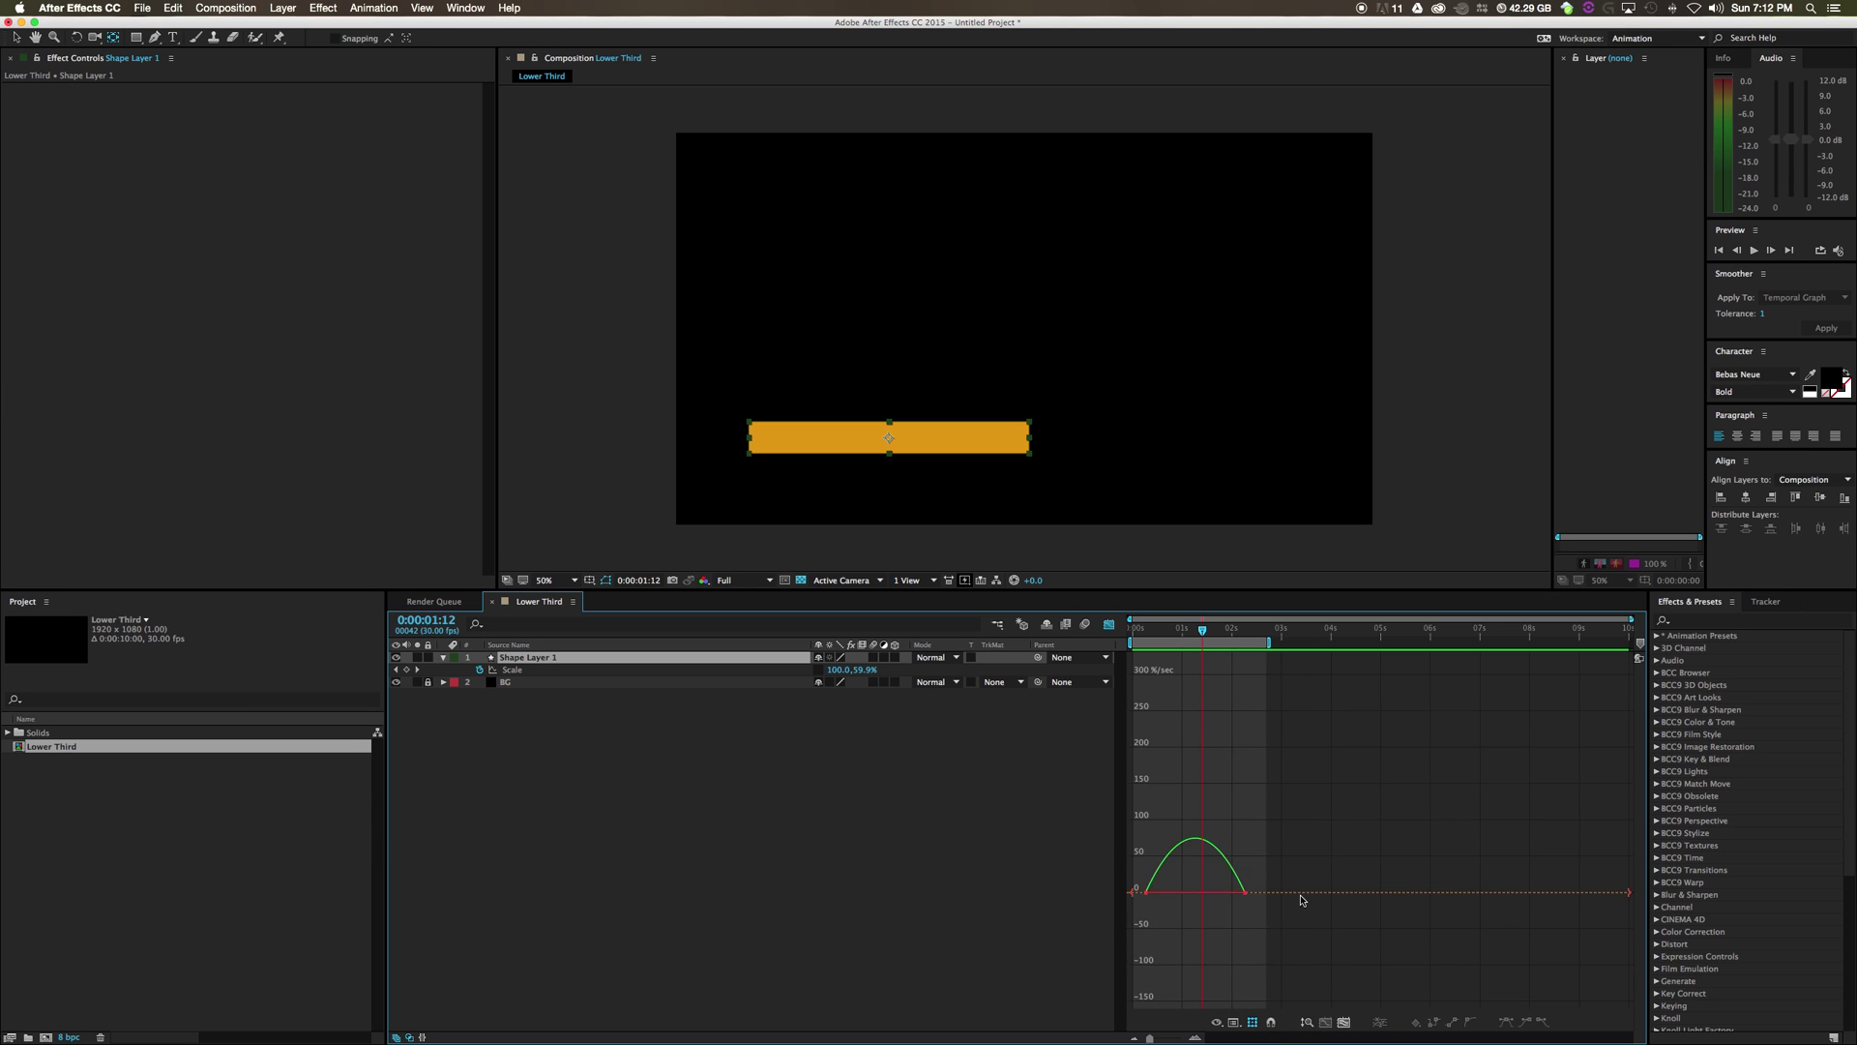
pyautogui.scroll(-1, 1301, 900)
pyautogui.click(1235, 1022)
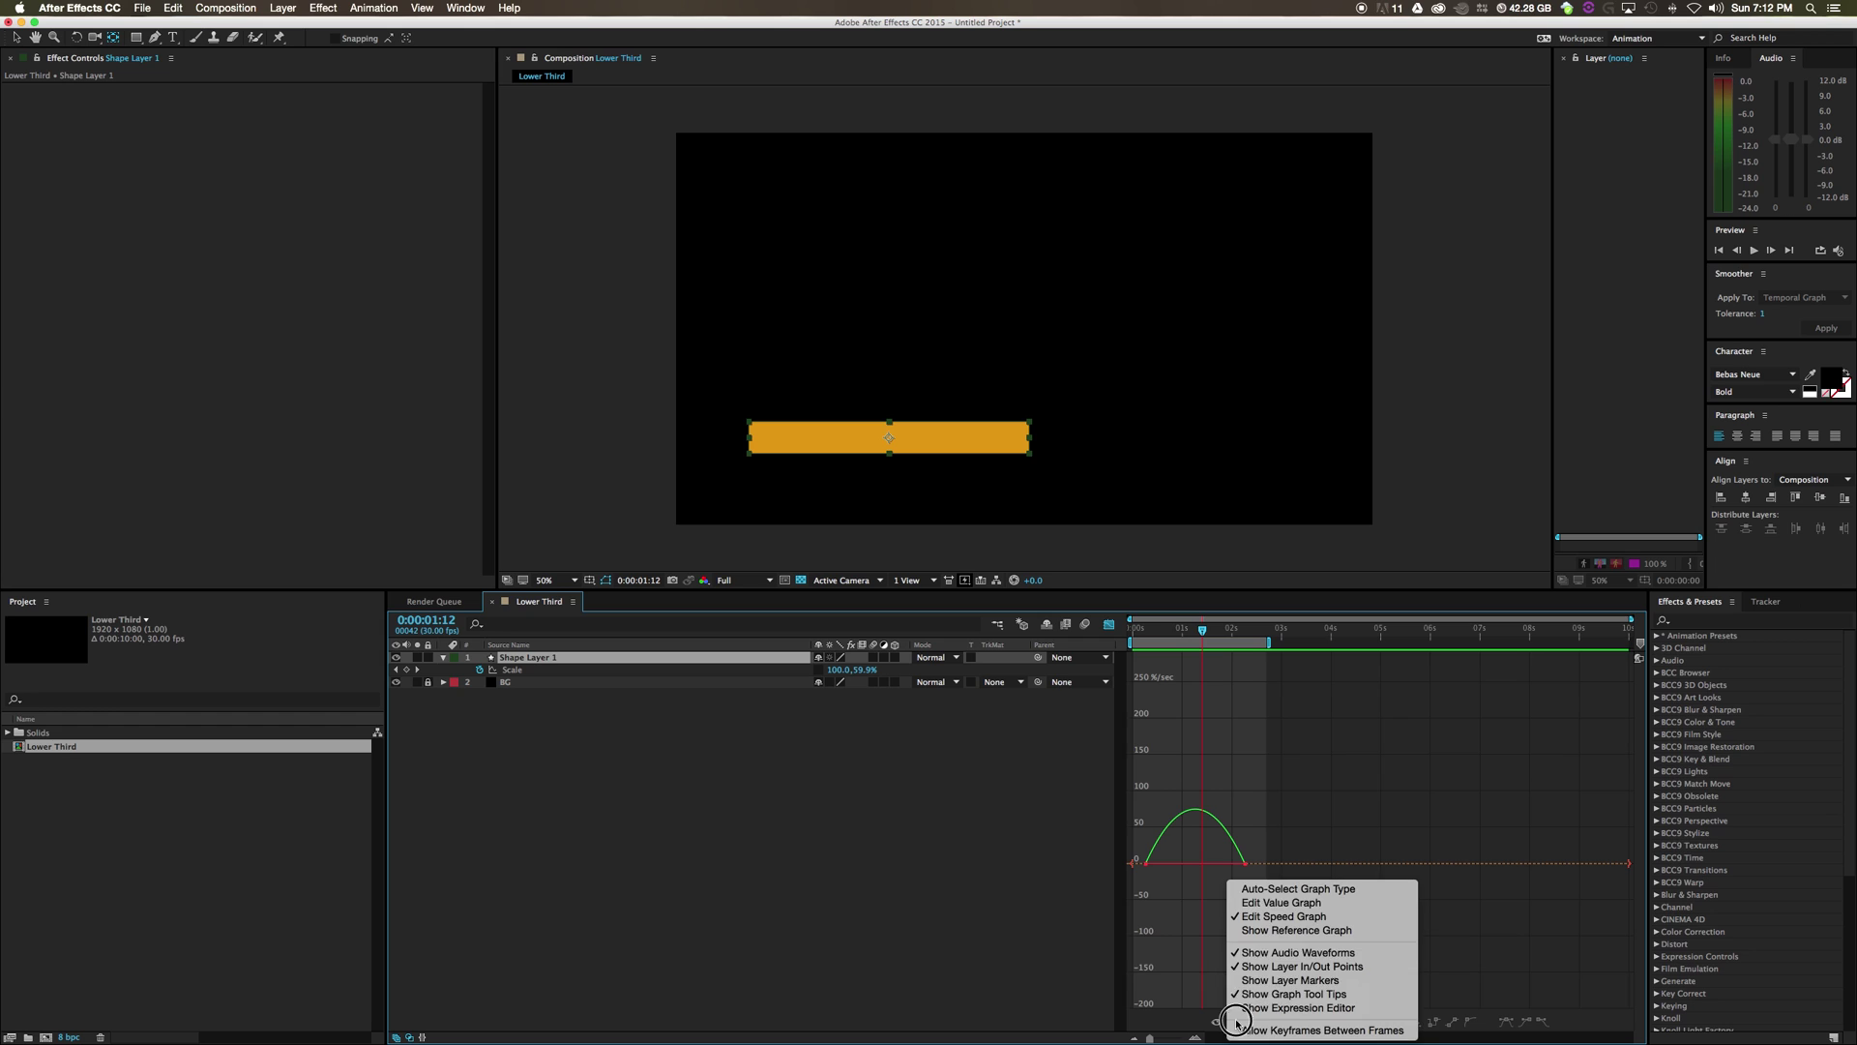
pyautogui.click(1272, 903)
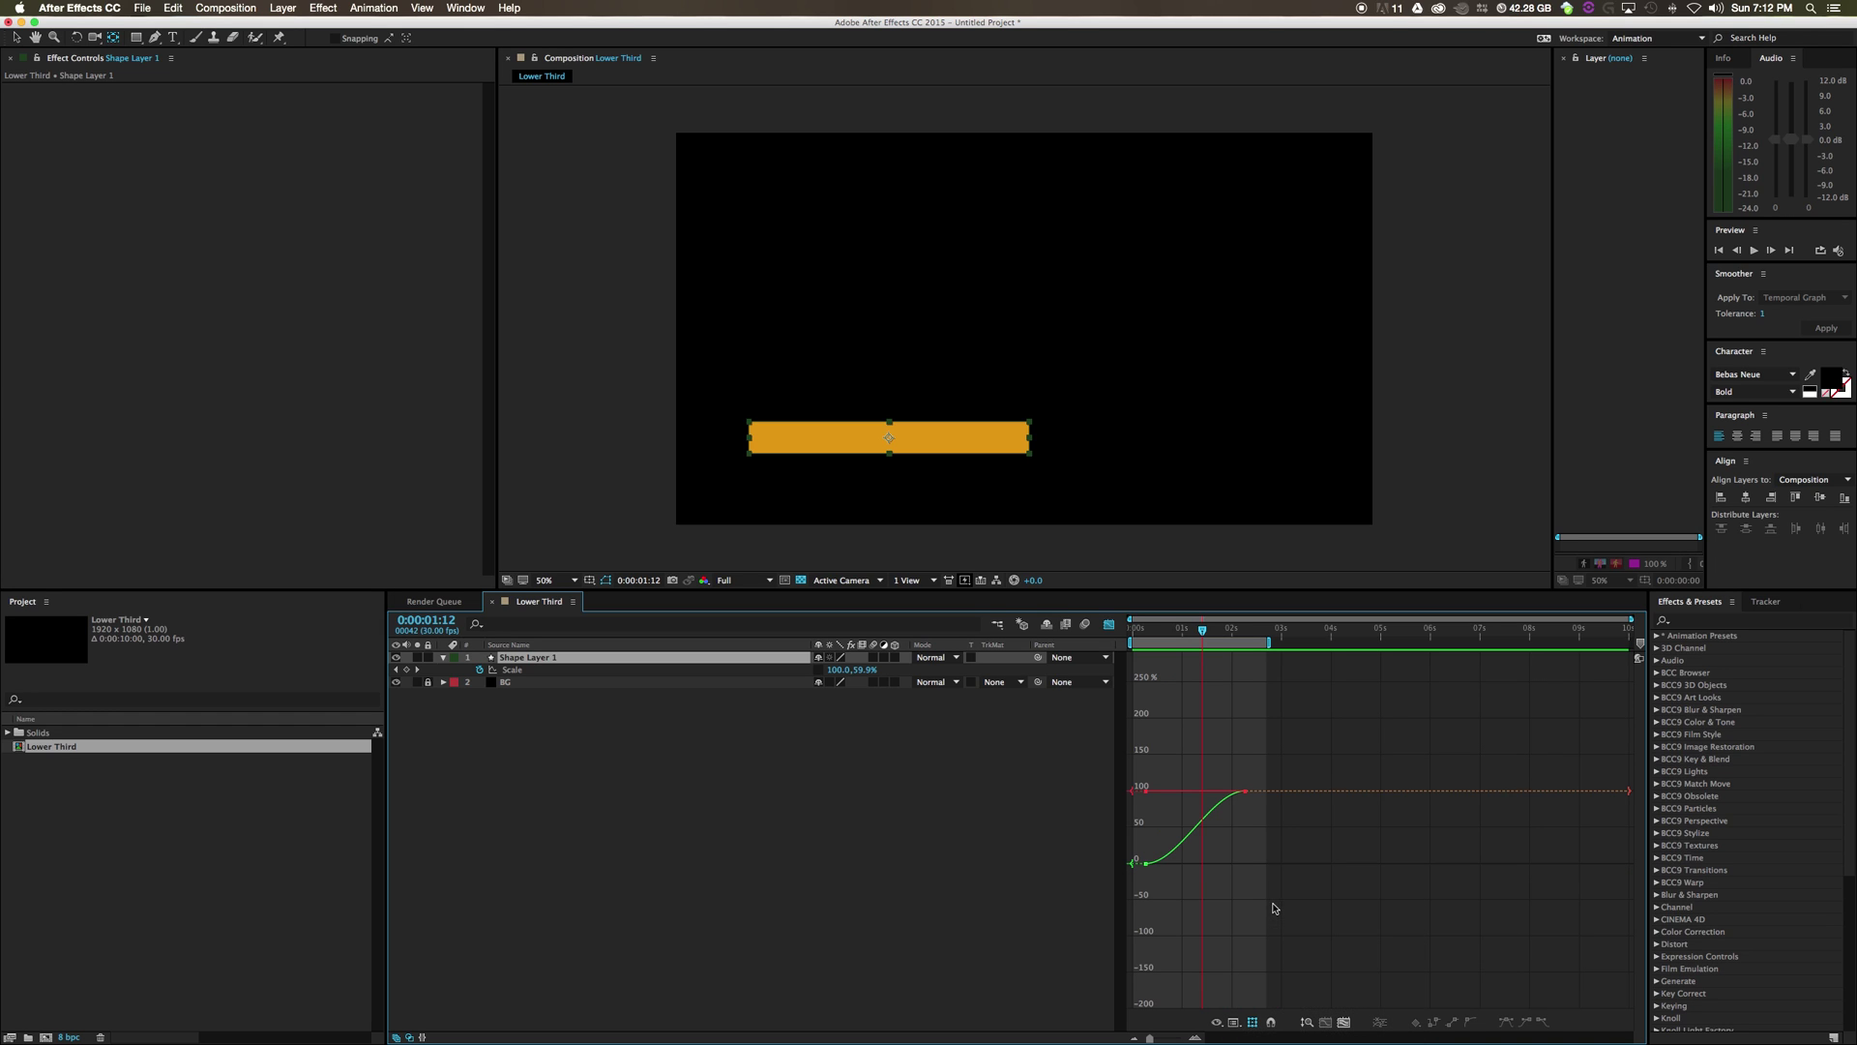
# Lengthen the facing Bezier handles of the two vertical Scale keyframes into a steeper S-curve and preview the animation
pyautogui.click(1159, 855)
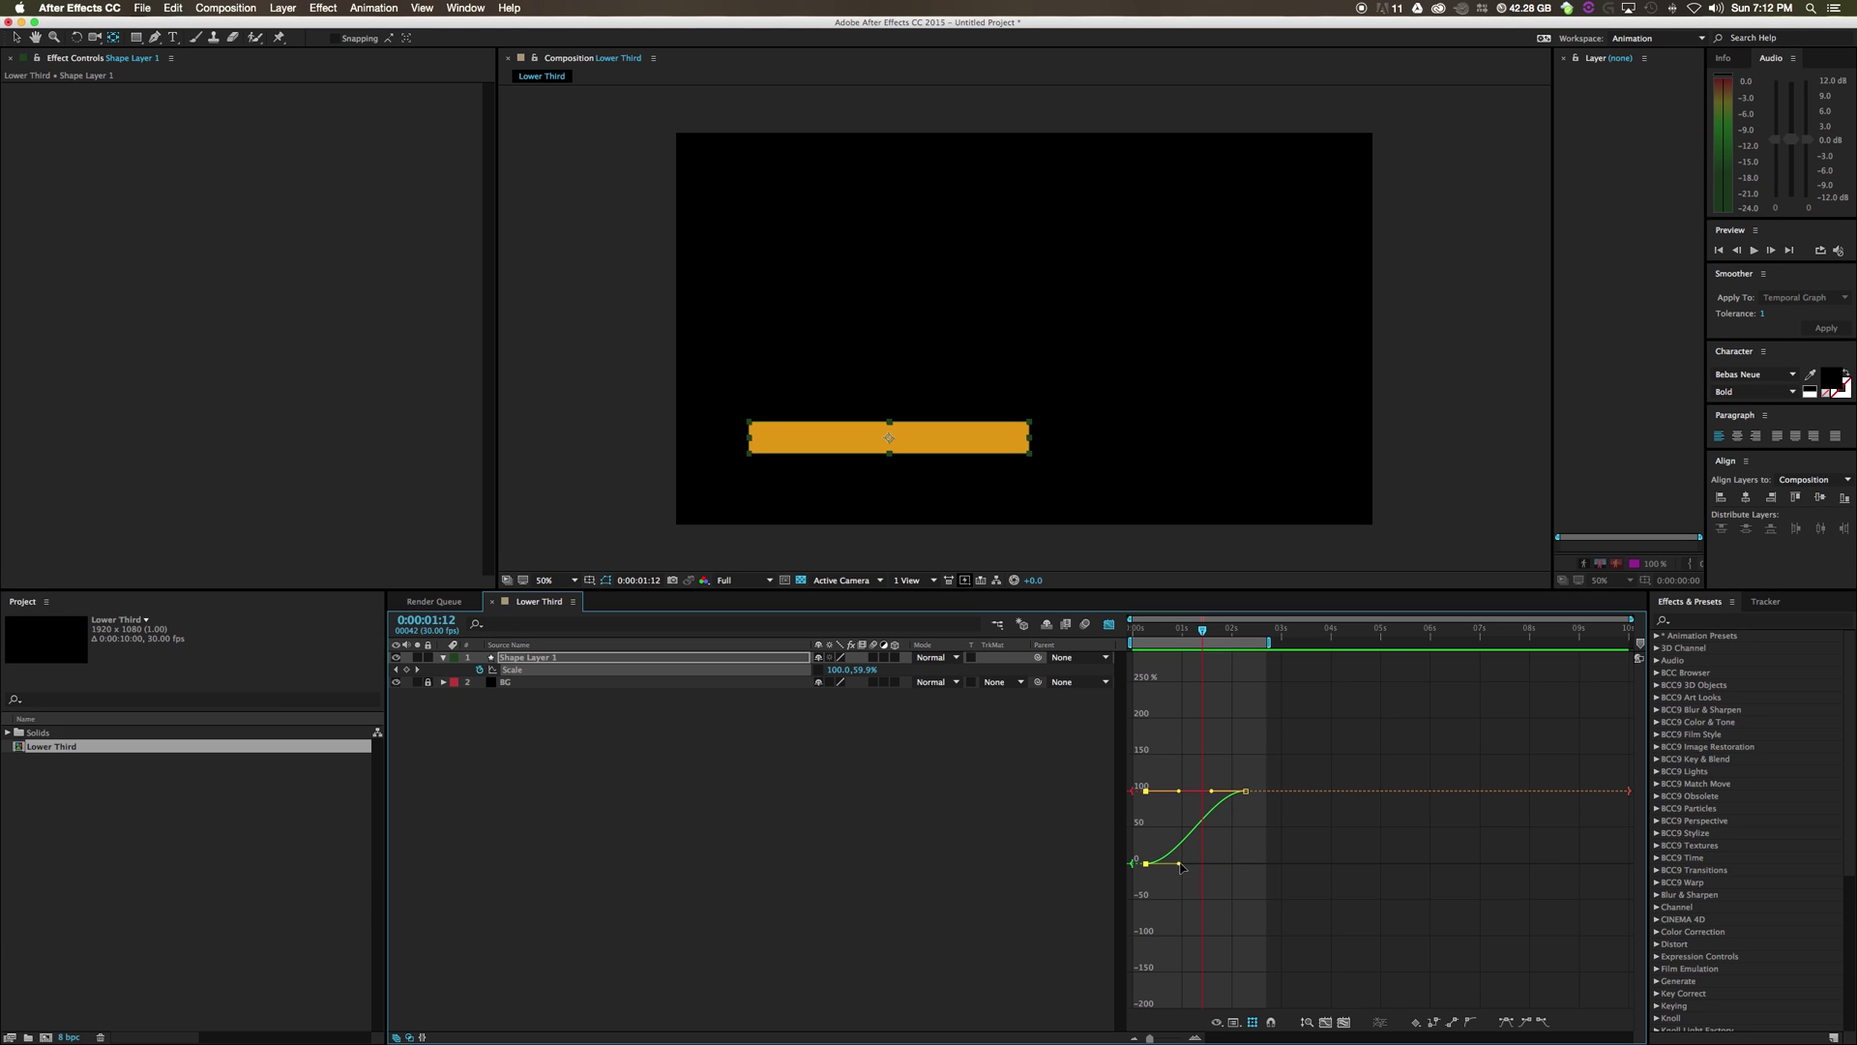
pyautogui.moveTo(1180, 863); pyautogui.dragTo(1214, 860)
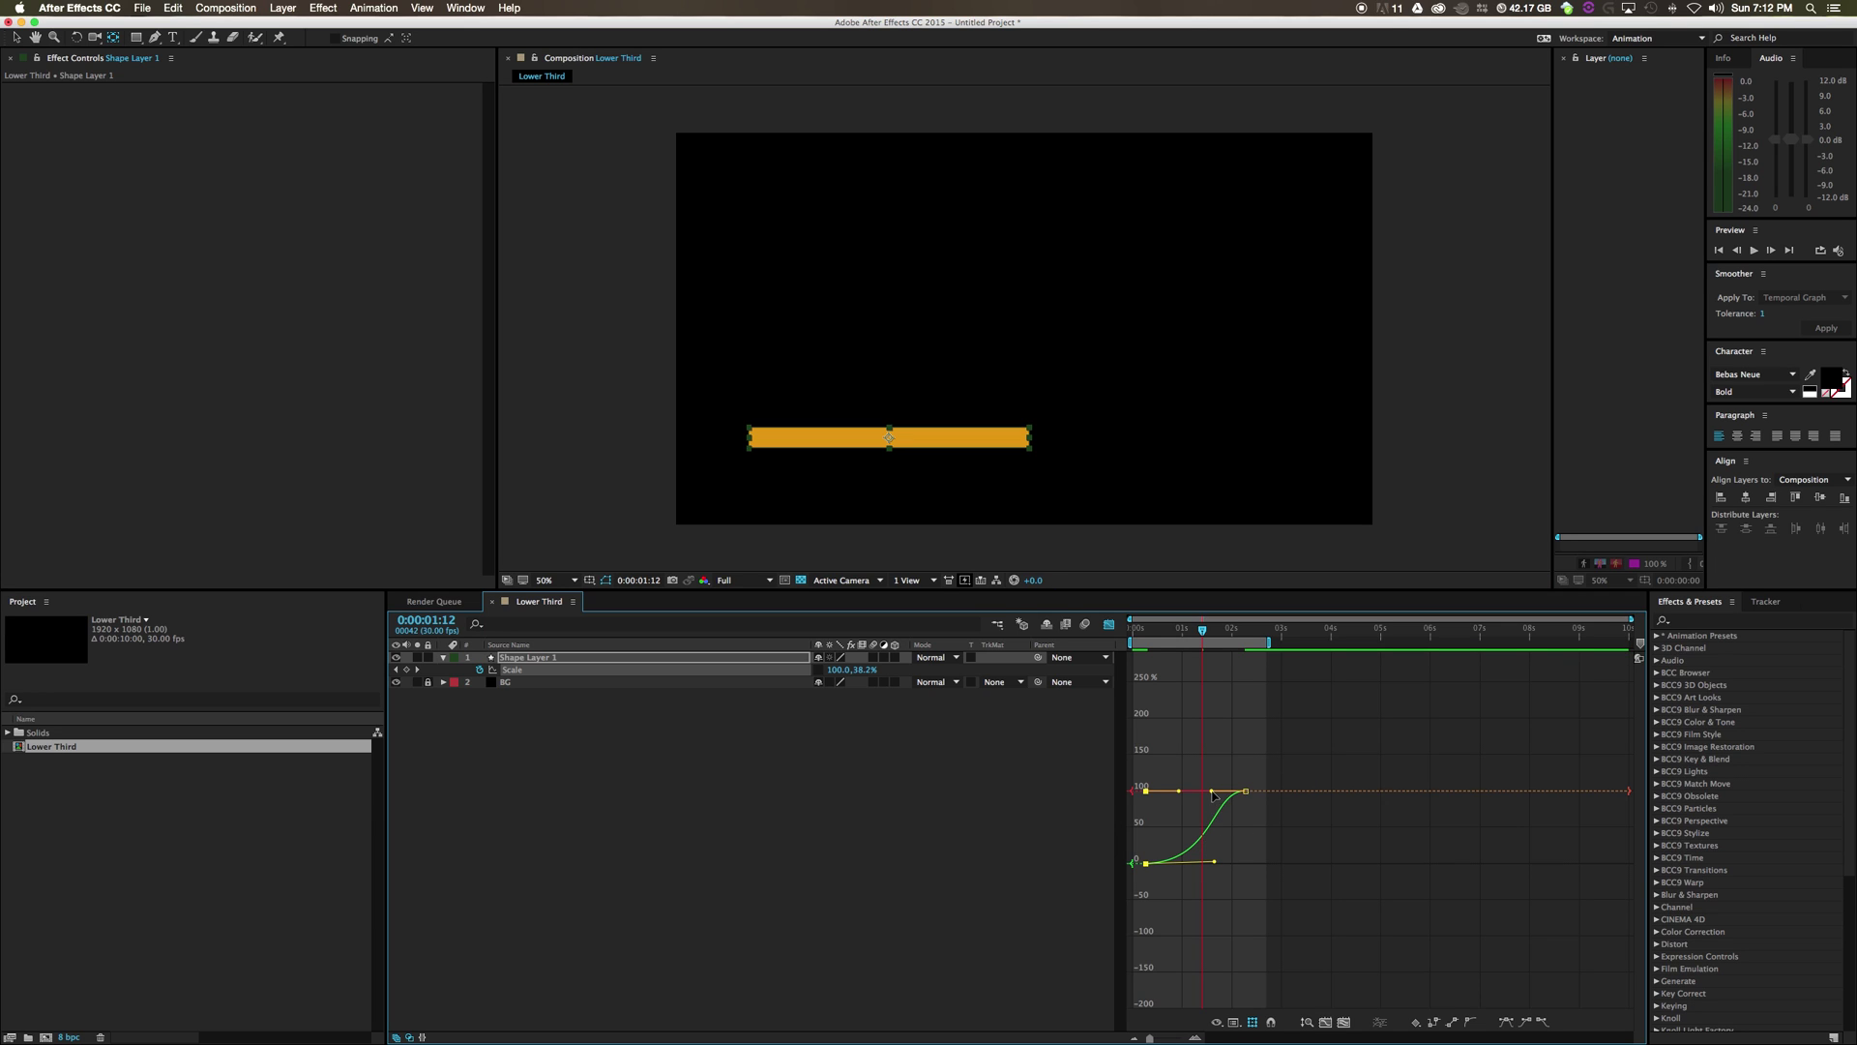
pyautogui.moveTo(1211, 791); pyautogui.dragTo(1204, 792)
pyautogui.moveTo(1155, 1037); pyautogui.dragTo(1172, 1035)
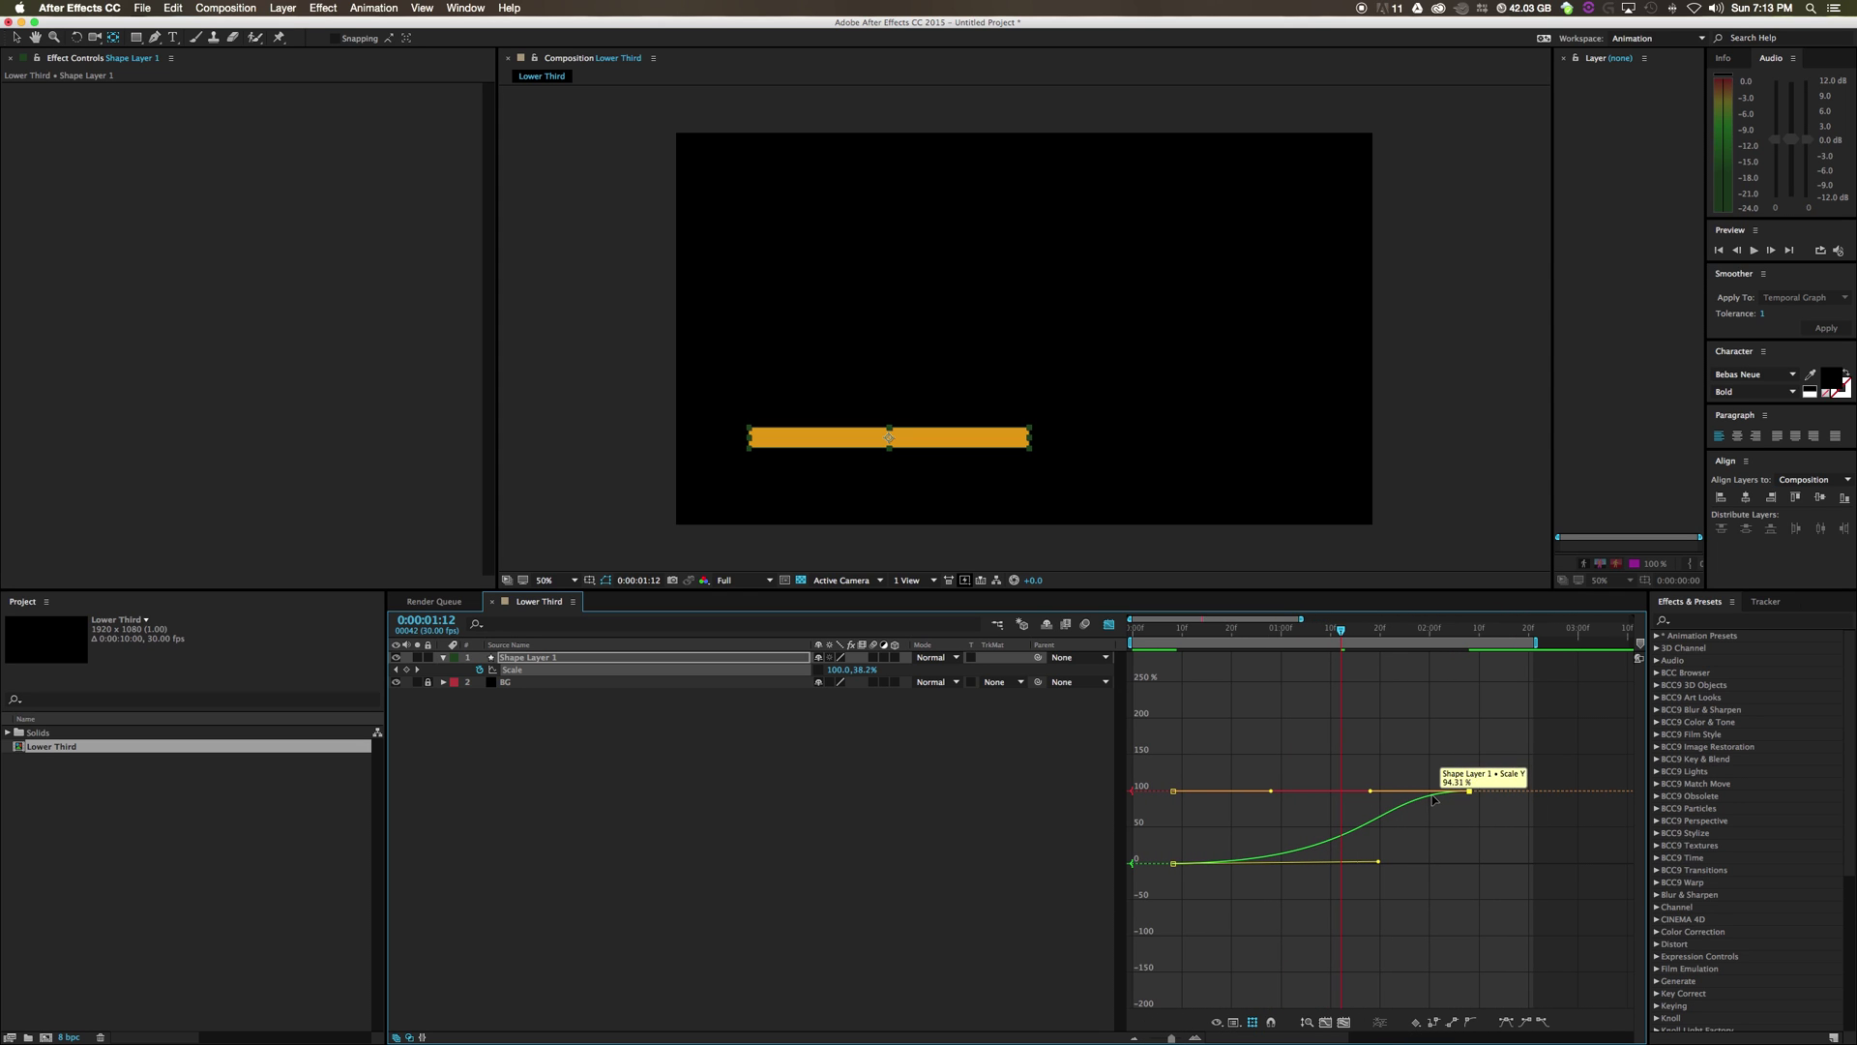
pyautogui.press('super+a')
pyautogui.moveTo(1370, 797)
pyautogui.mouseDown()
pyautogui.moveTo(1363, 775)
pyautogui.moveTo(1370, 792)
pyautogui.moveTo(1306, 793)
pyautogui.moveTo(1364, 791)
pyautogui.mouseUp()
pyautogui.press('super+z')
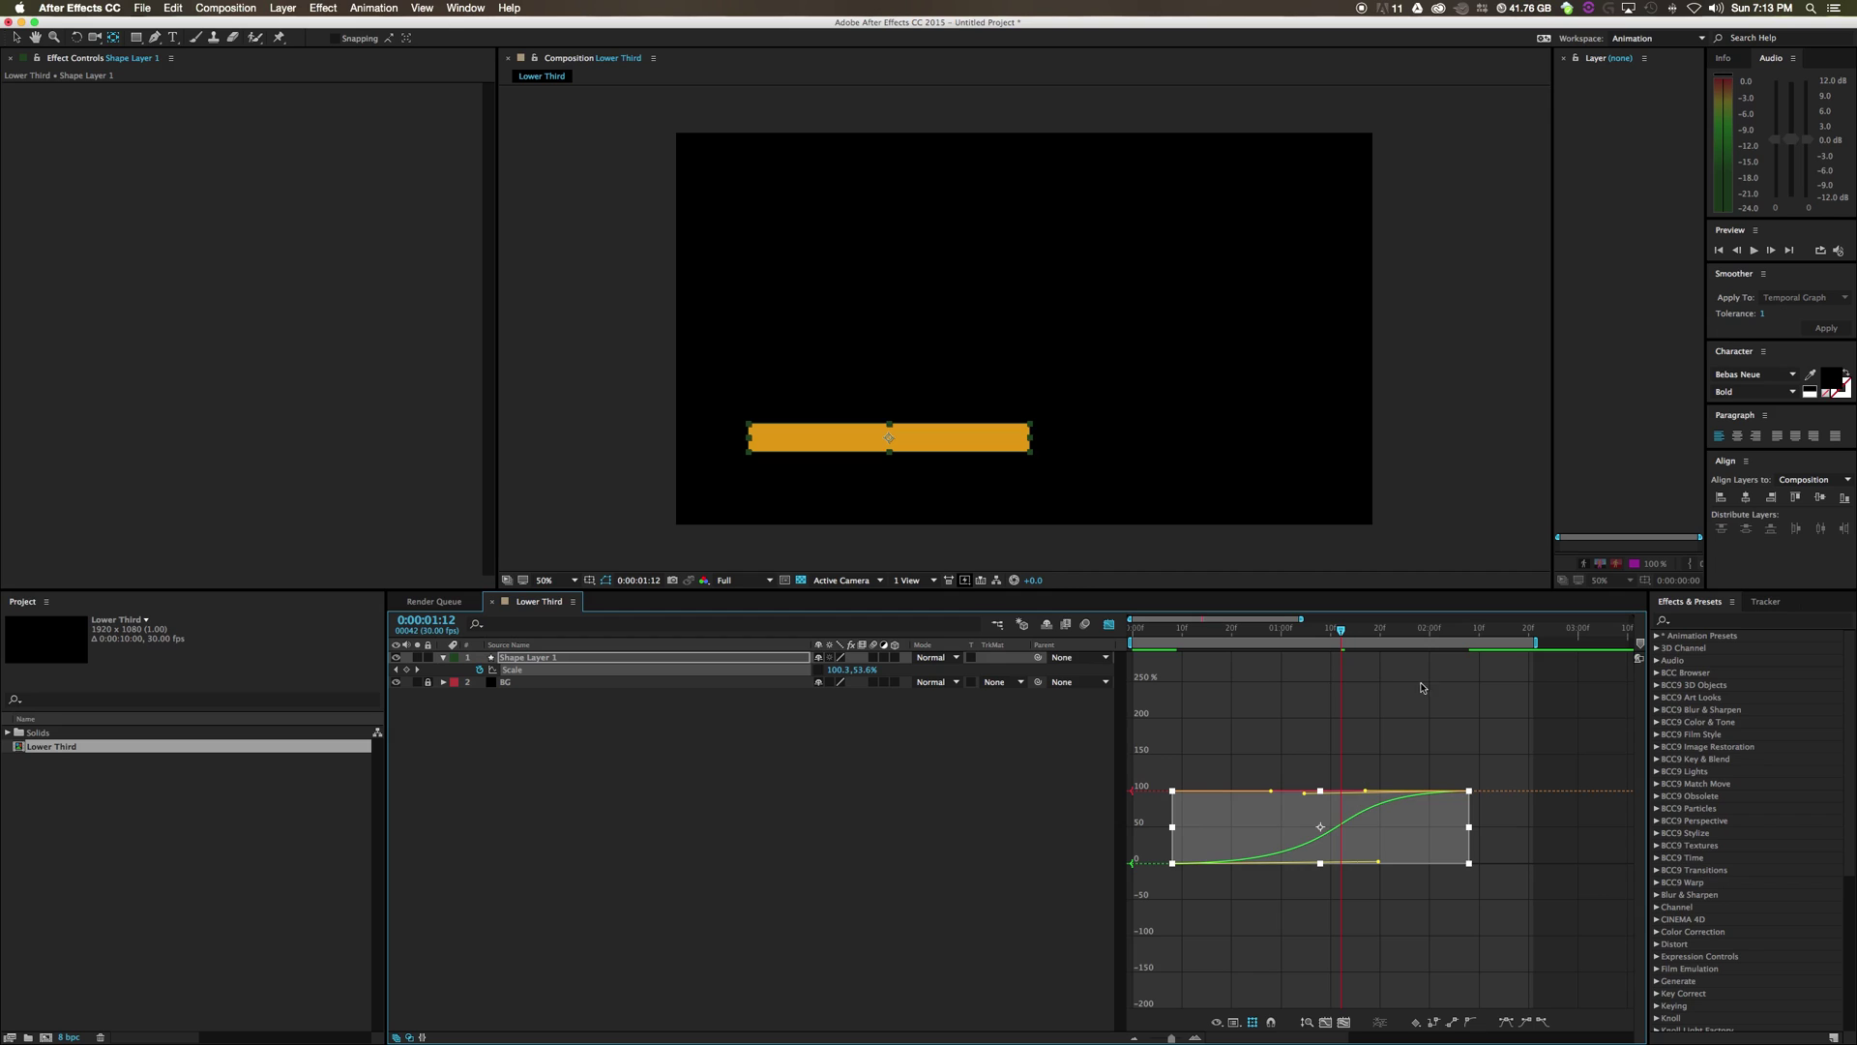
pyautogui.click(1752, 251)
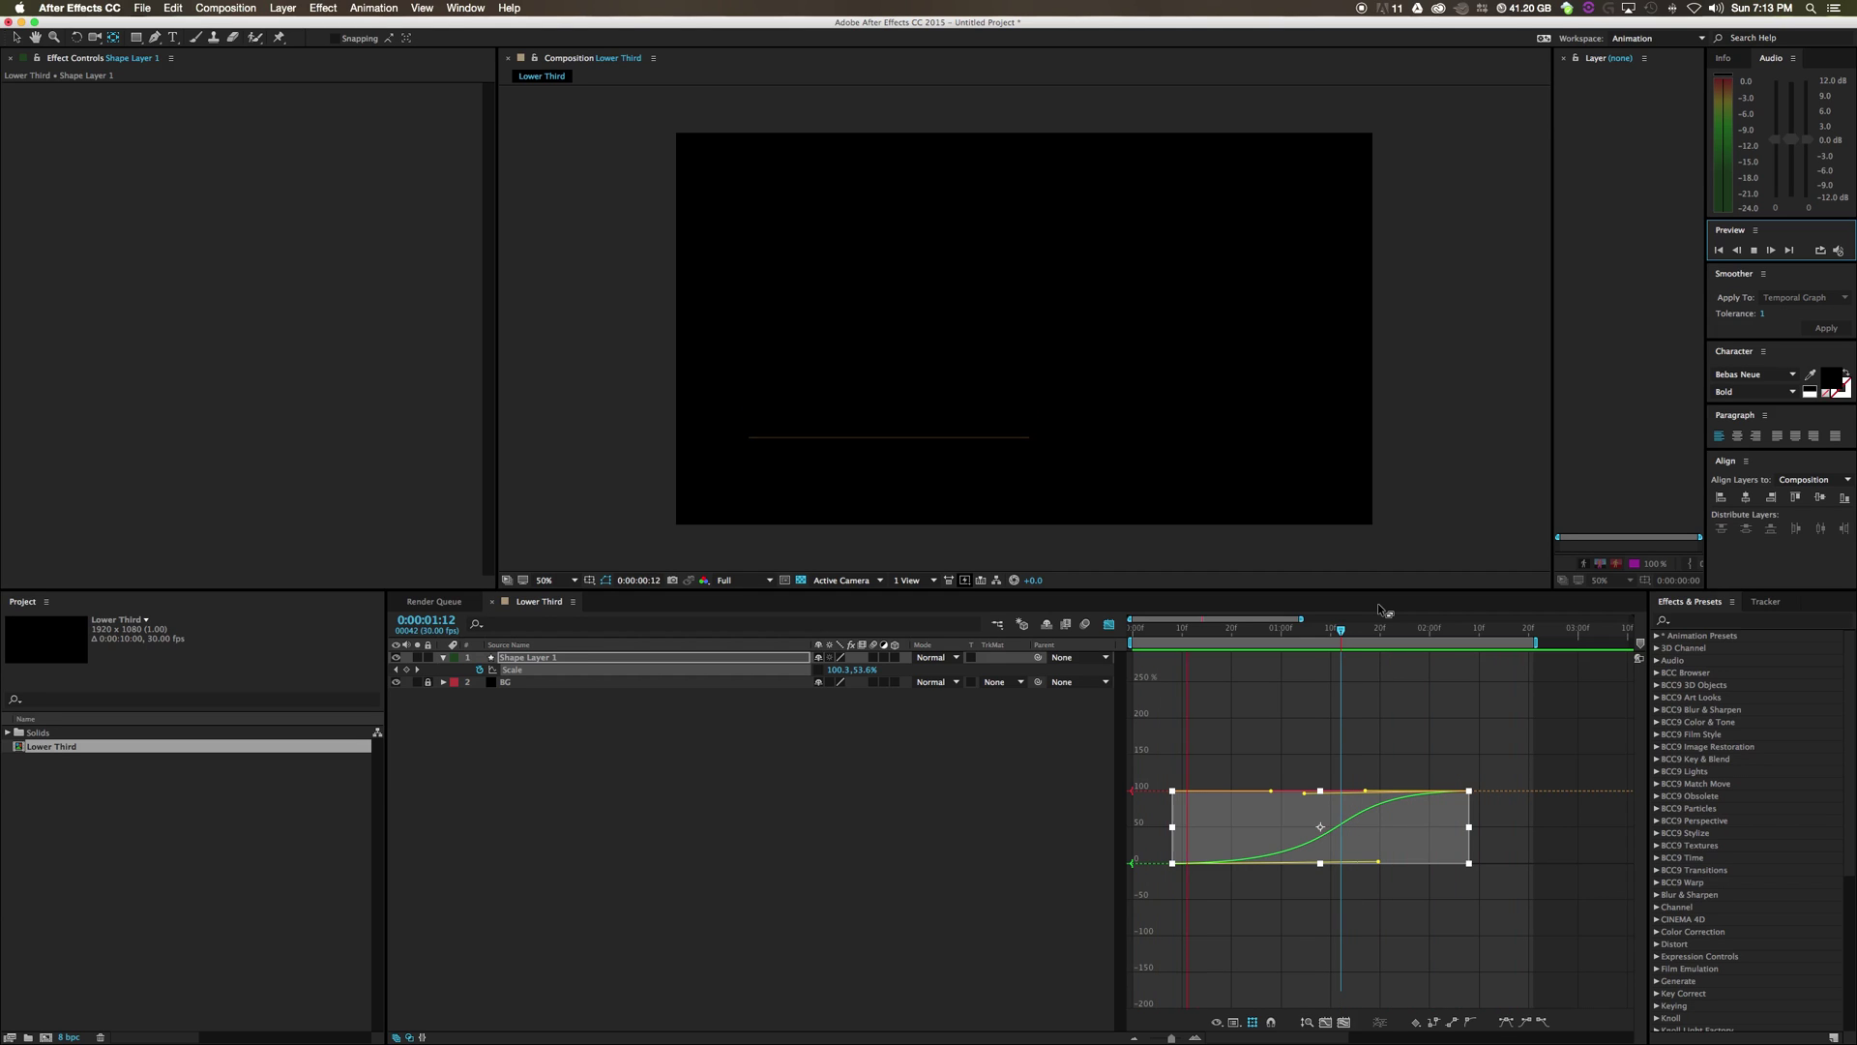
pyautogui.press('space')
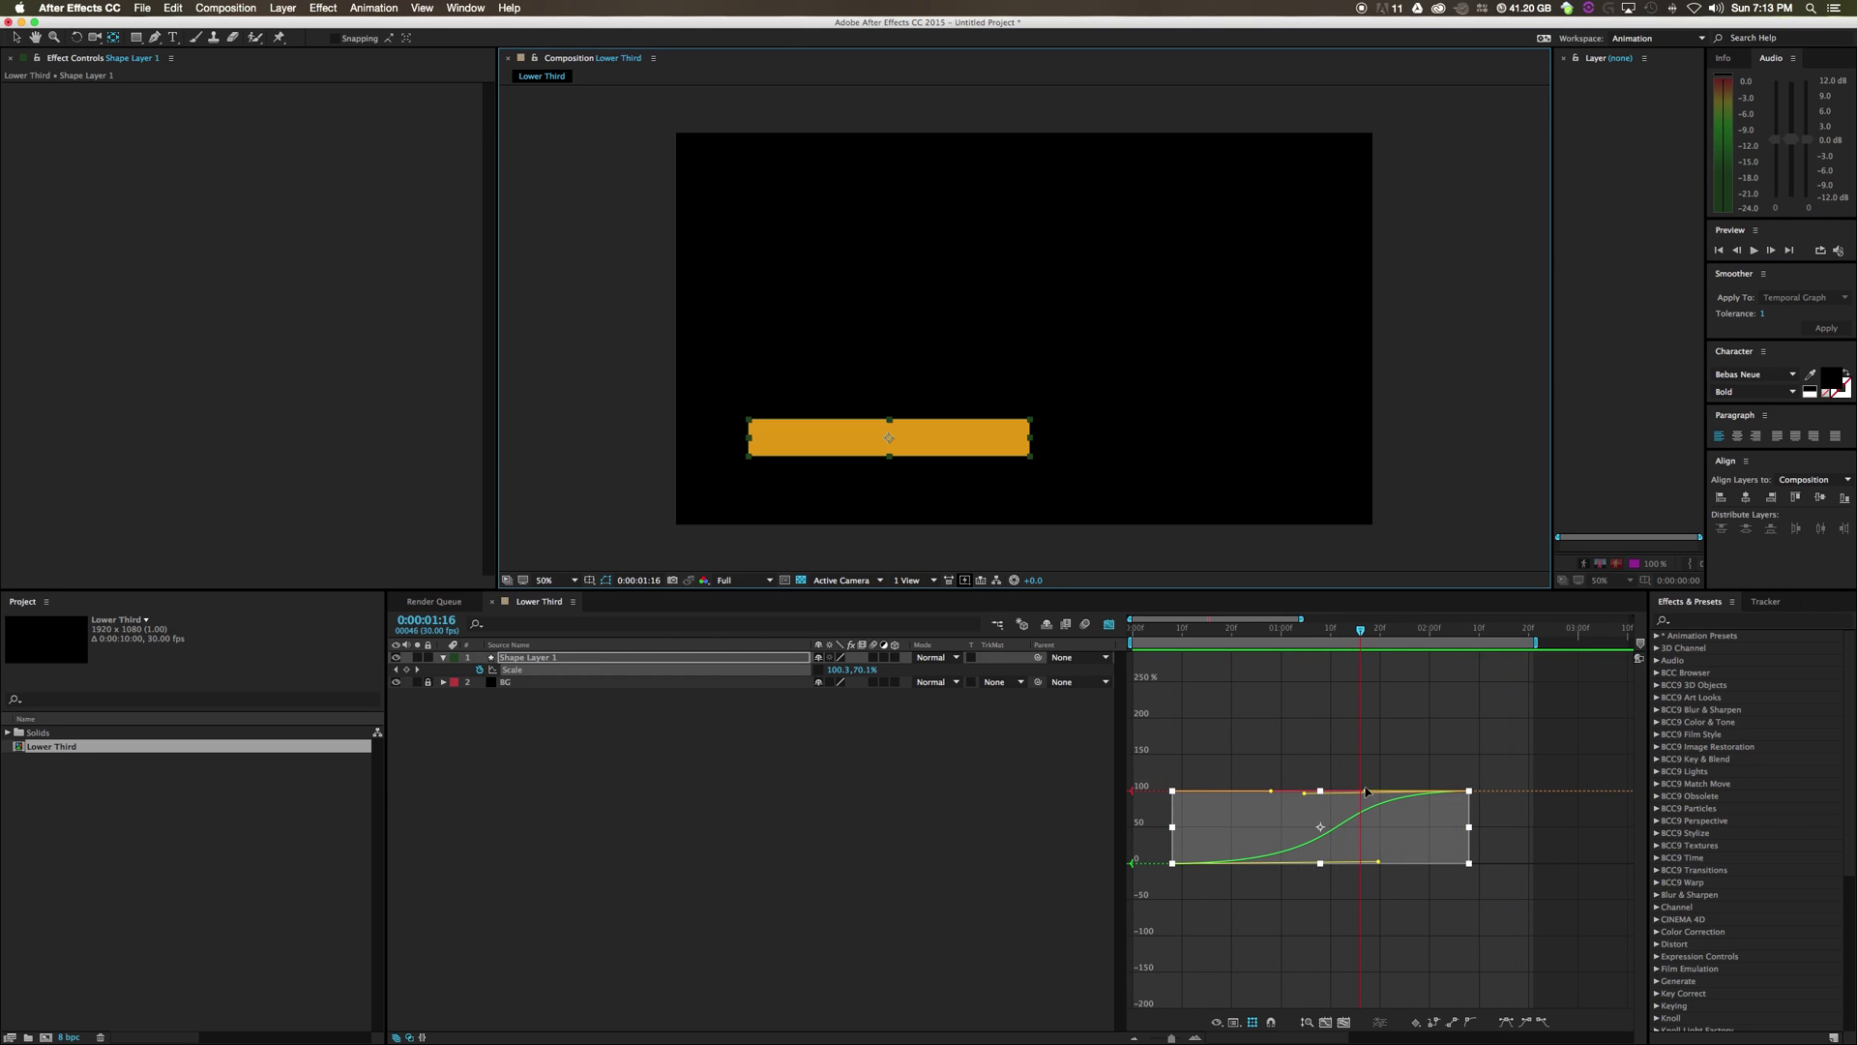
# Extend the last vertical Scale keyframe's incoming handle further toward the first keyframe and preview the softer ending
pyautogui.moveTo(1305, 796); pyautogui.dragTo(1248, 798)
pyautogui.click(1752, 253)
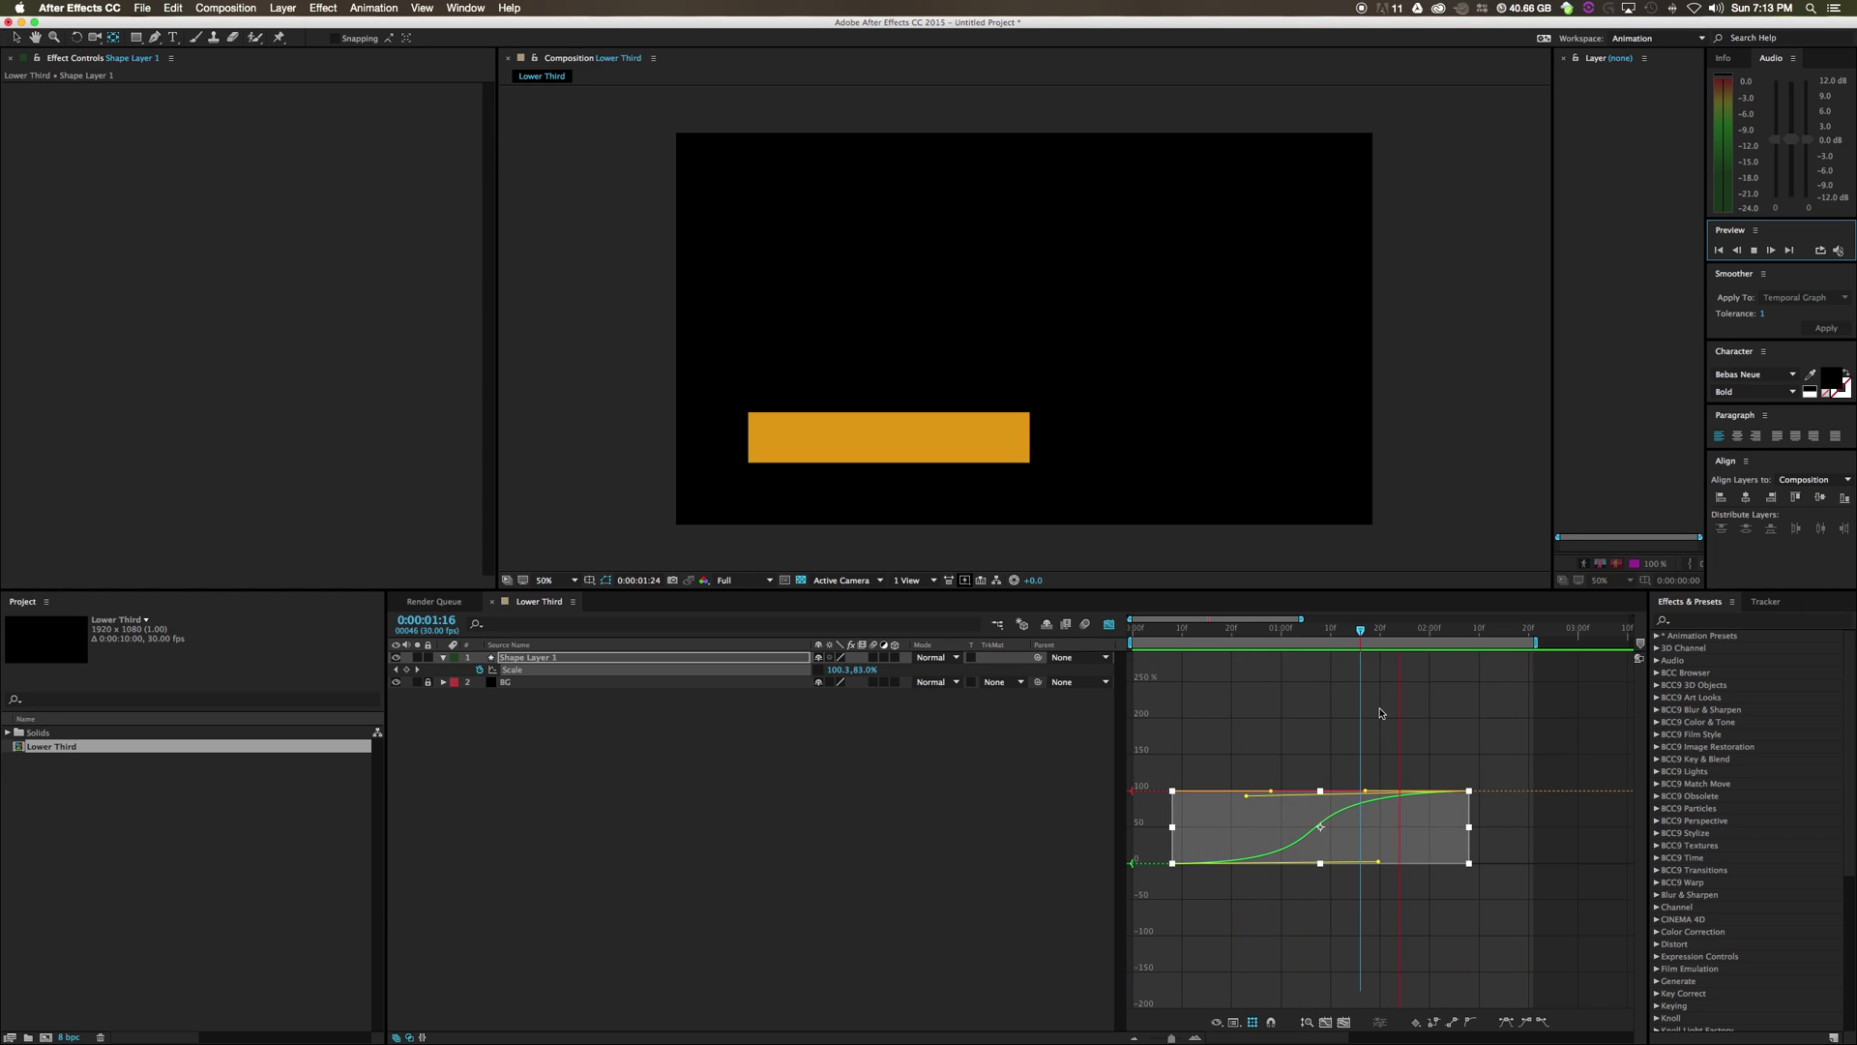
pyautogui.press('space')
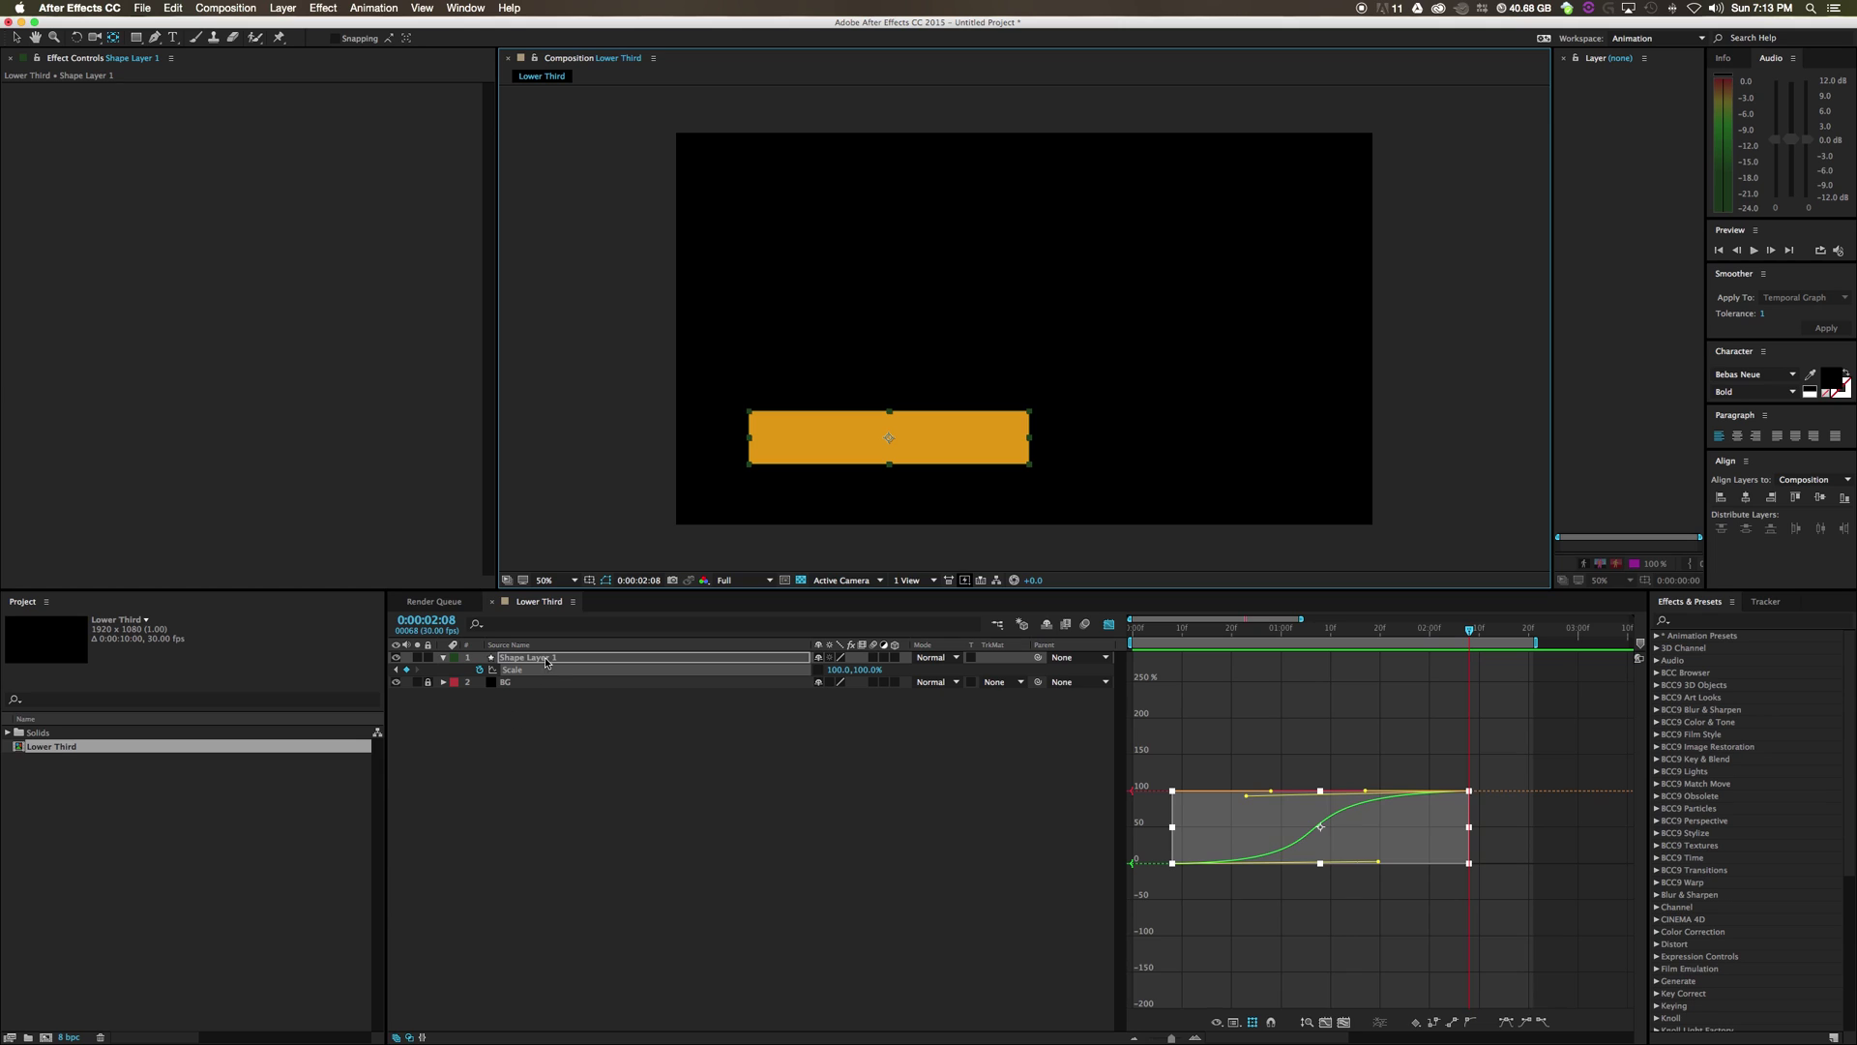
# Close the Graph Editor and reveal the shape layer's Scale keyframes in the timeline
pyautogui.click(546, 663)
pyautogui.click(443, 658)
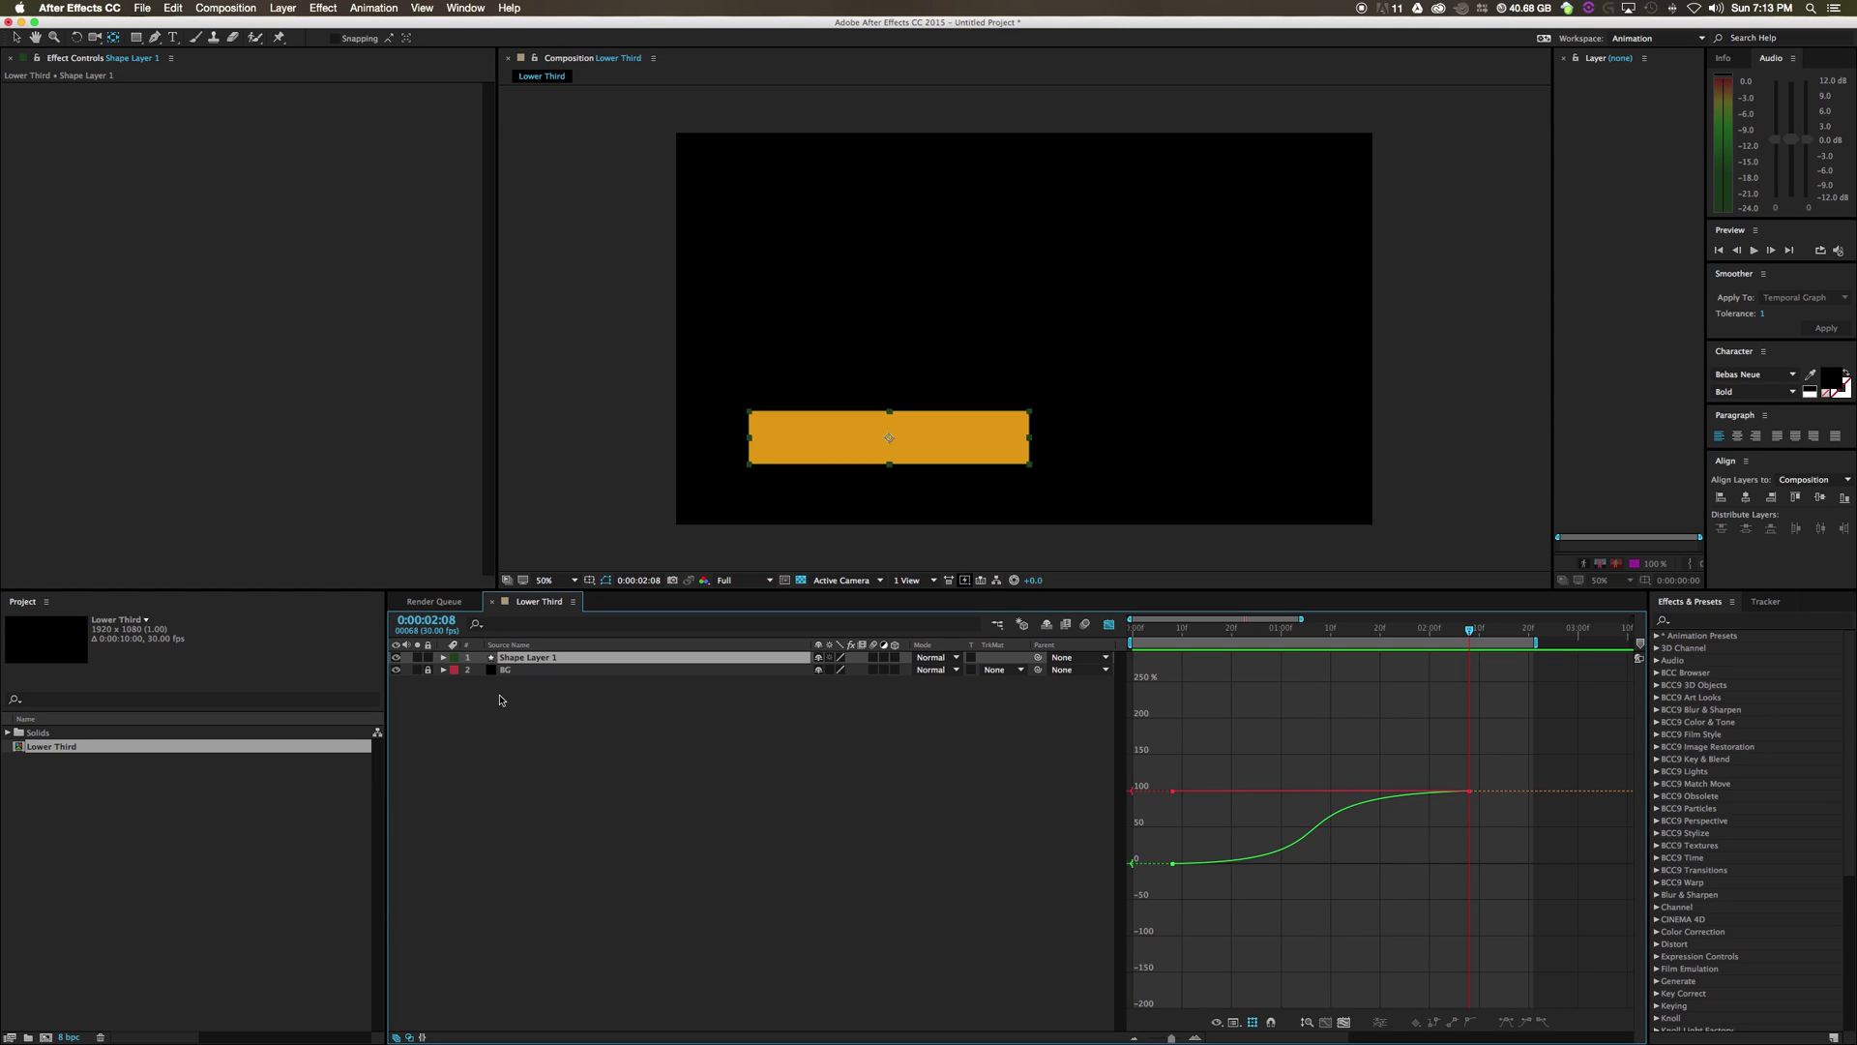
pyautogui.click(1110, 625)
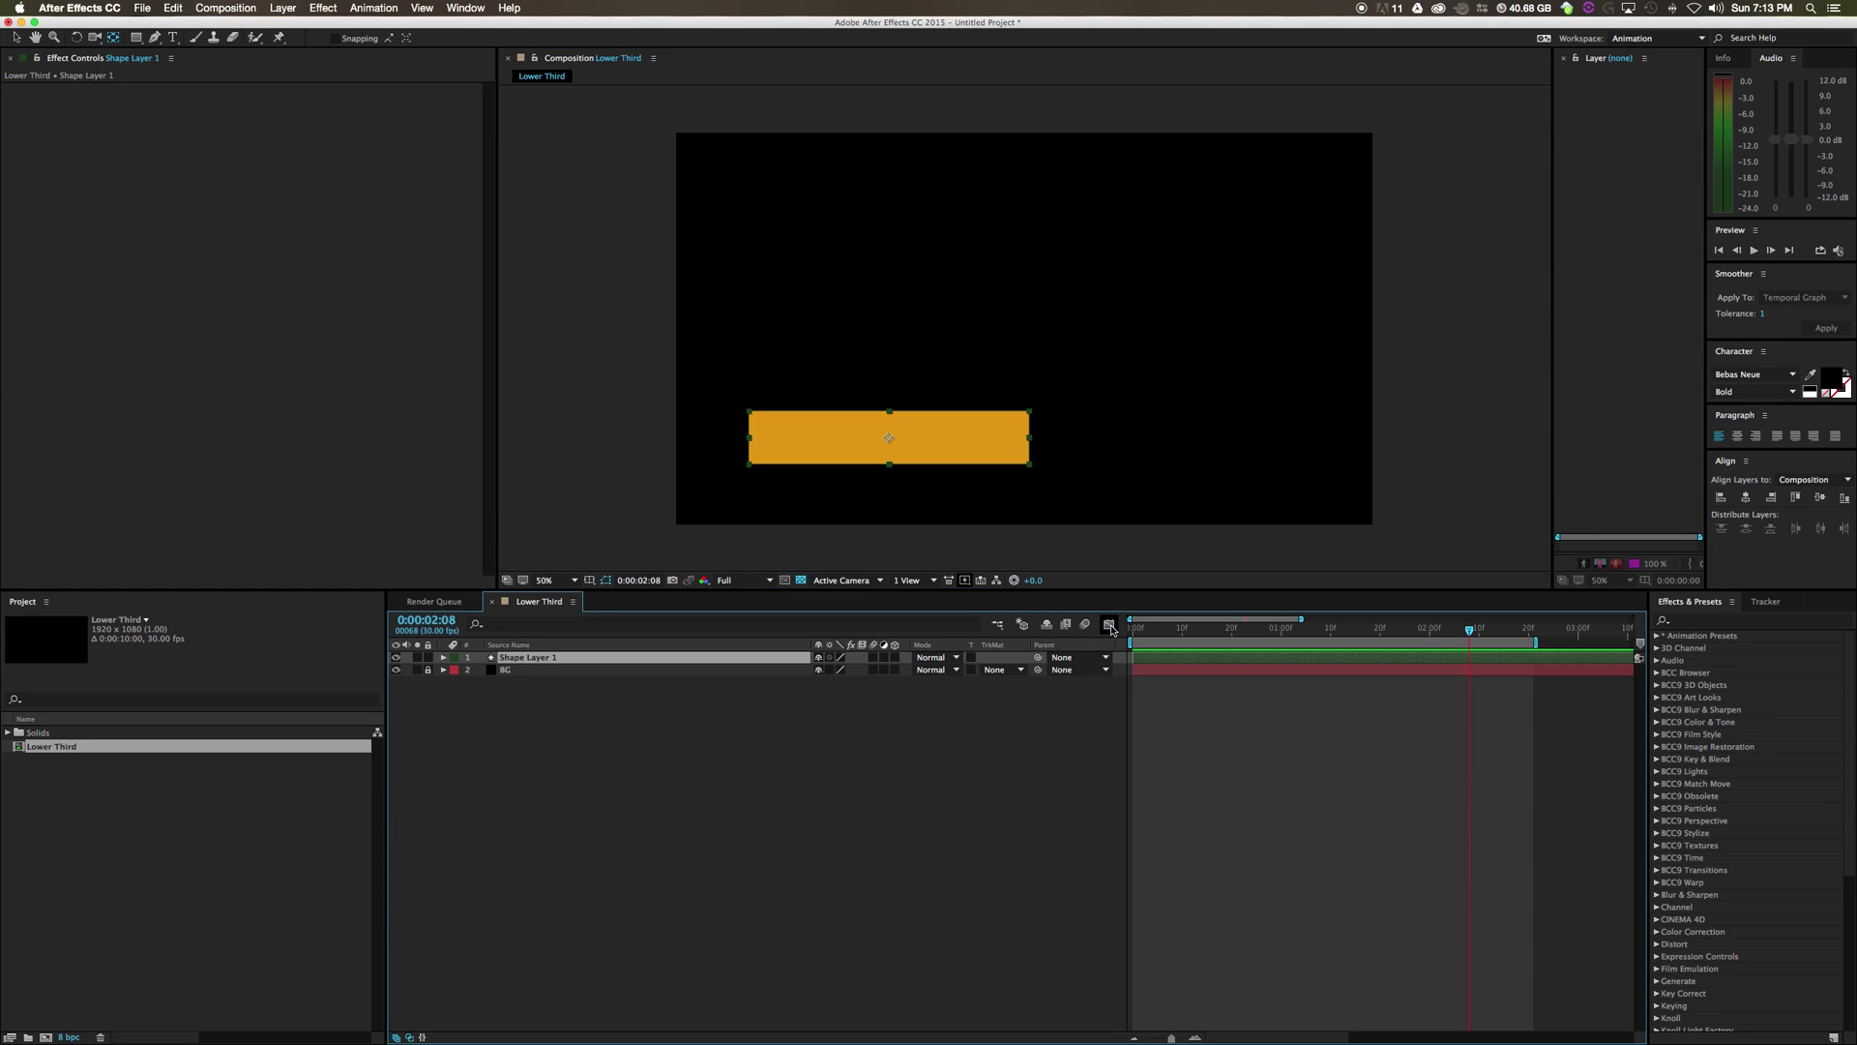
pyautogui.click(1448, 655)
pyautogui.press('u')
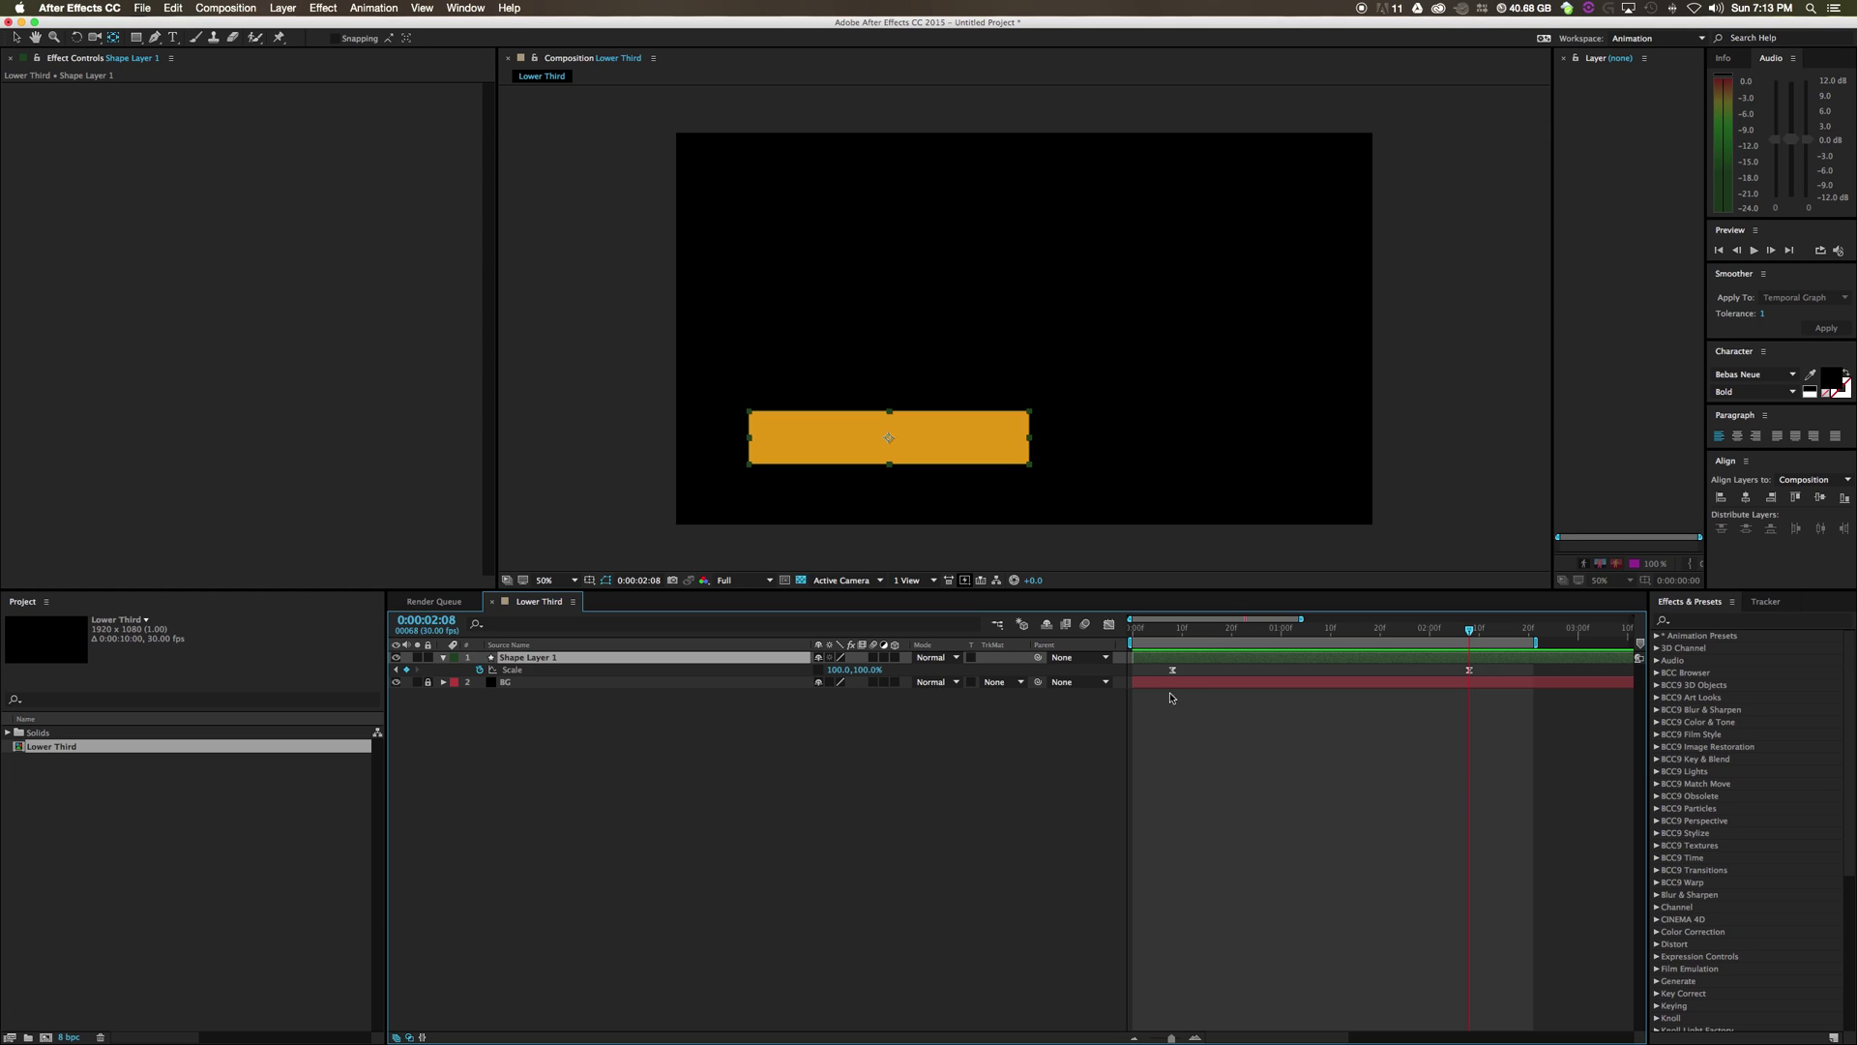
# Move the playhead to 0:00:01:14 and change the rectangle's fill from orange to cyan 14CEE0
pyautogui.moveTo(1467, 638); pyautogui.dragTo(1350, 661)
pyautogui.click(601, 848)
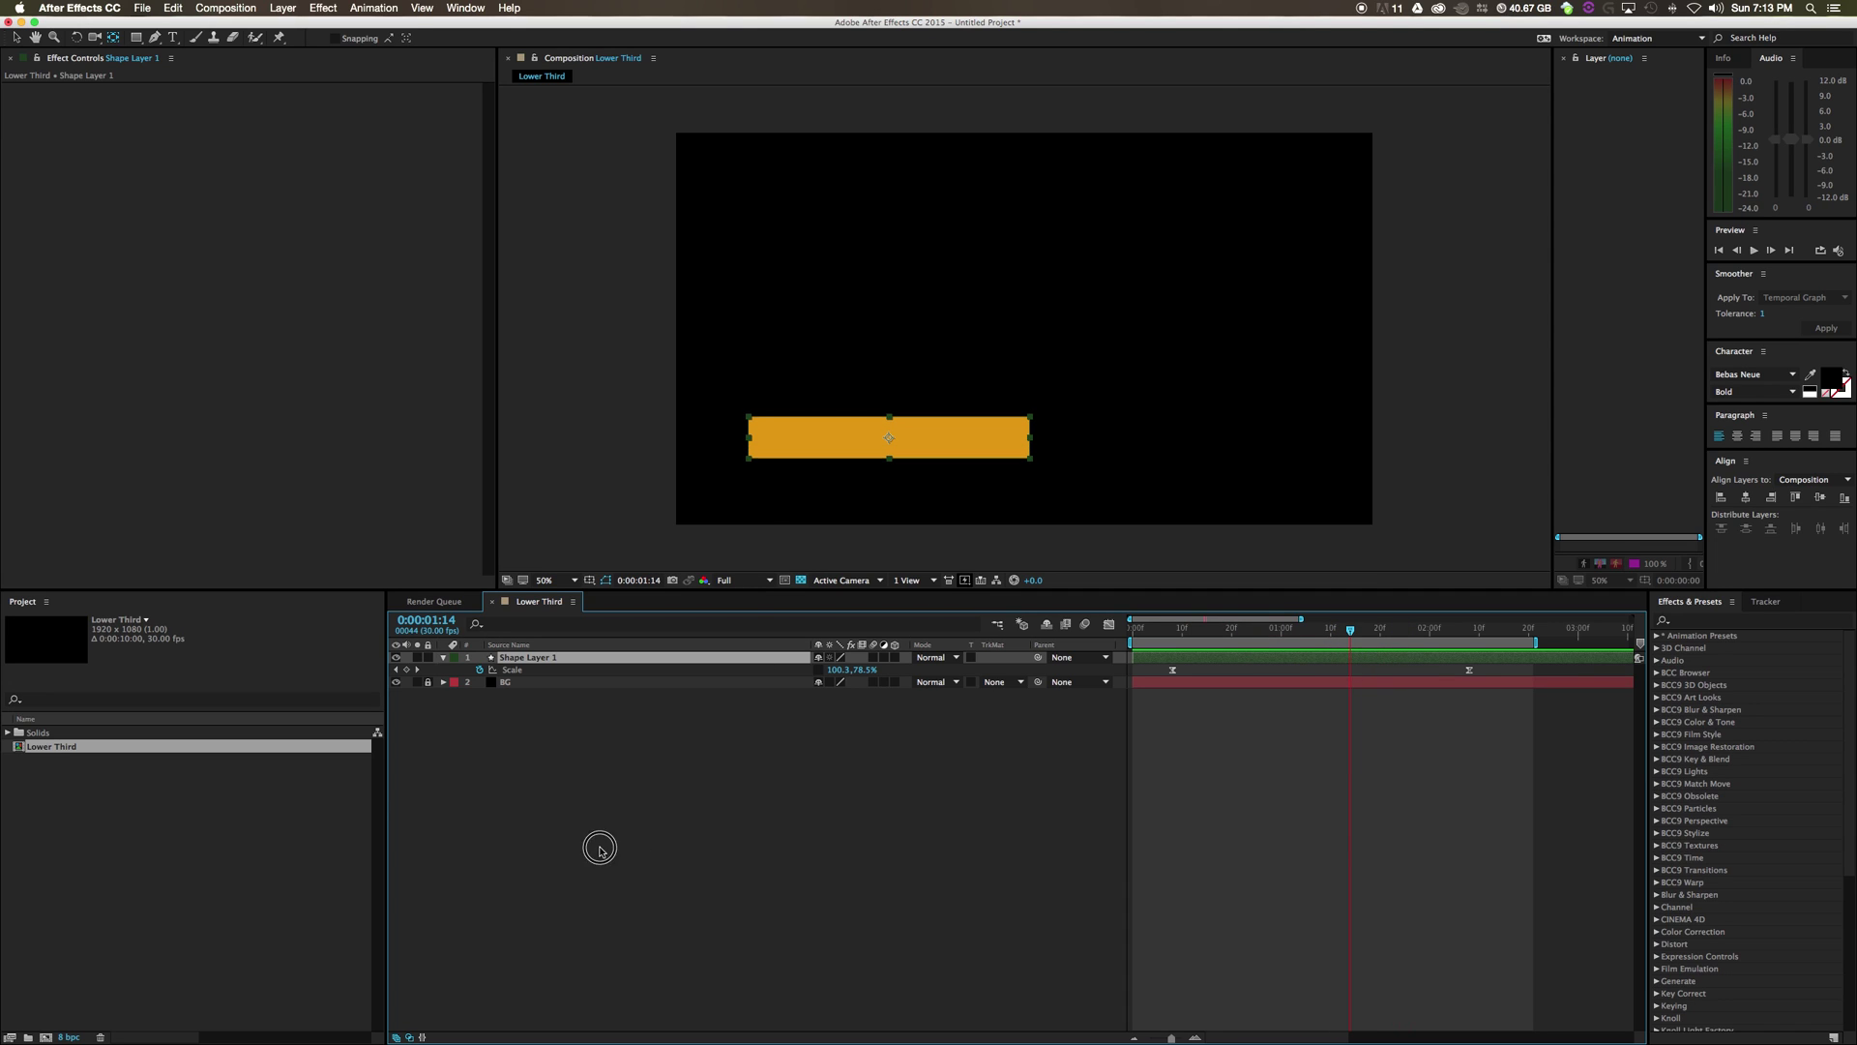
pyautogui.click(16, 38)
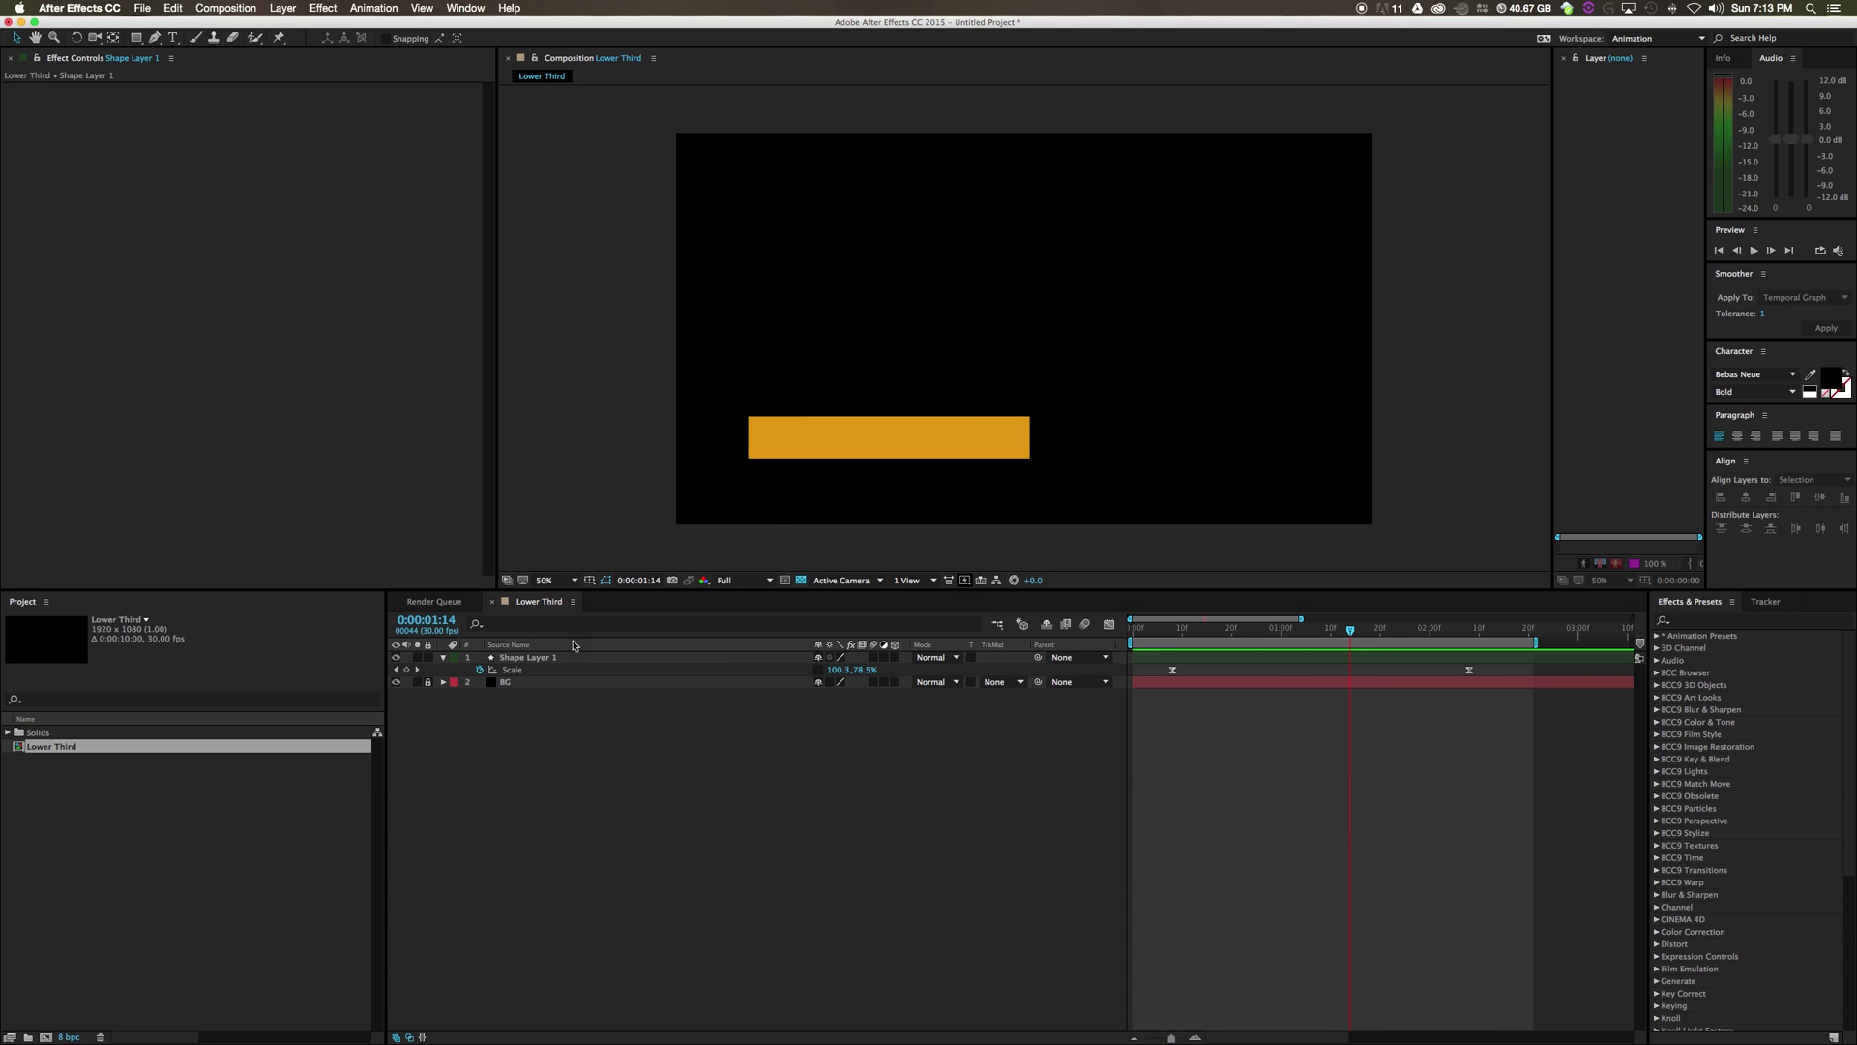
pyautogui.click(534, 656)
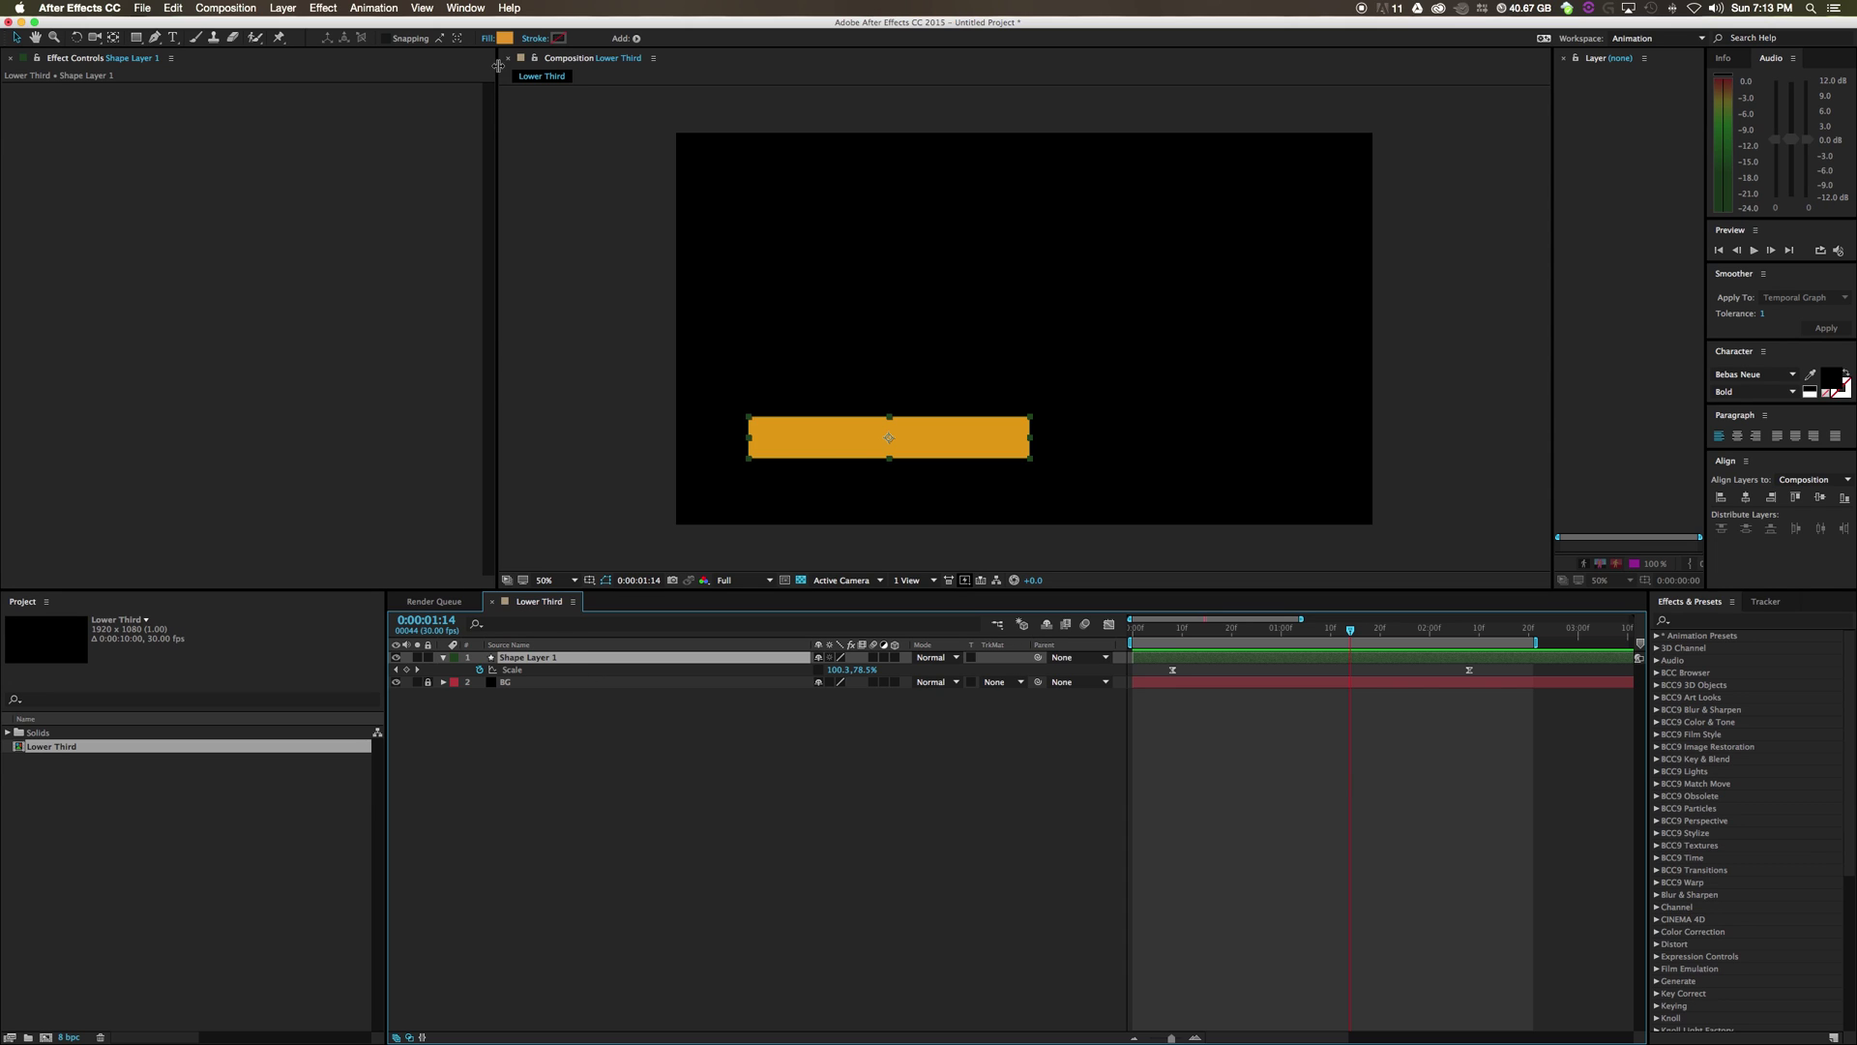
pyautogui.click(504, 39)
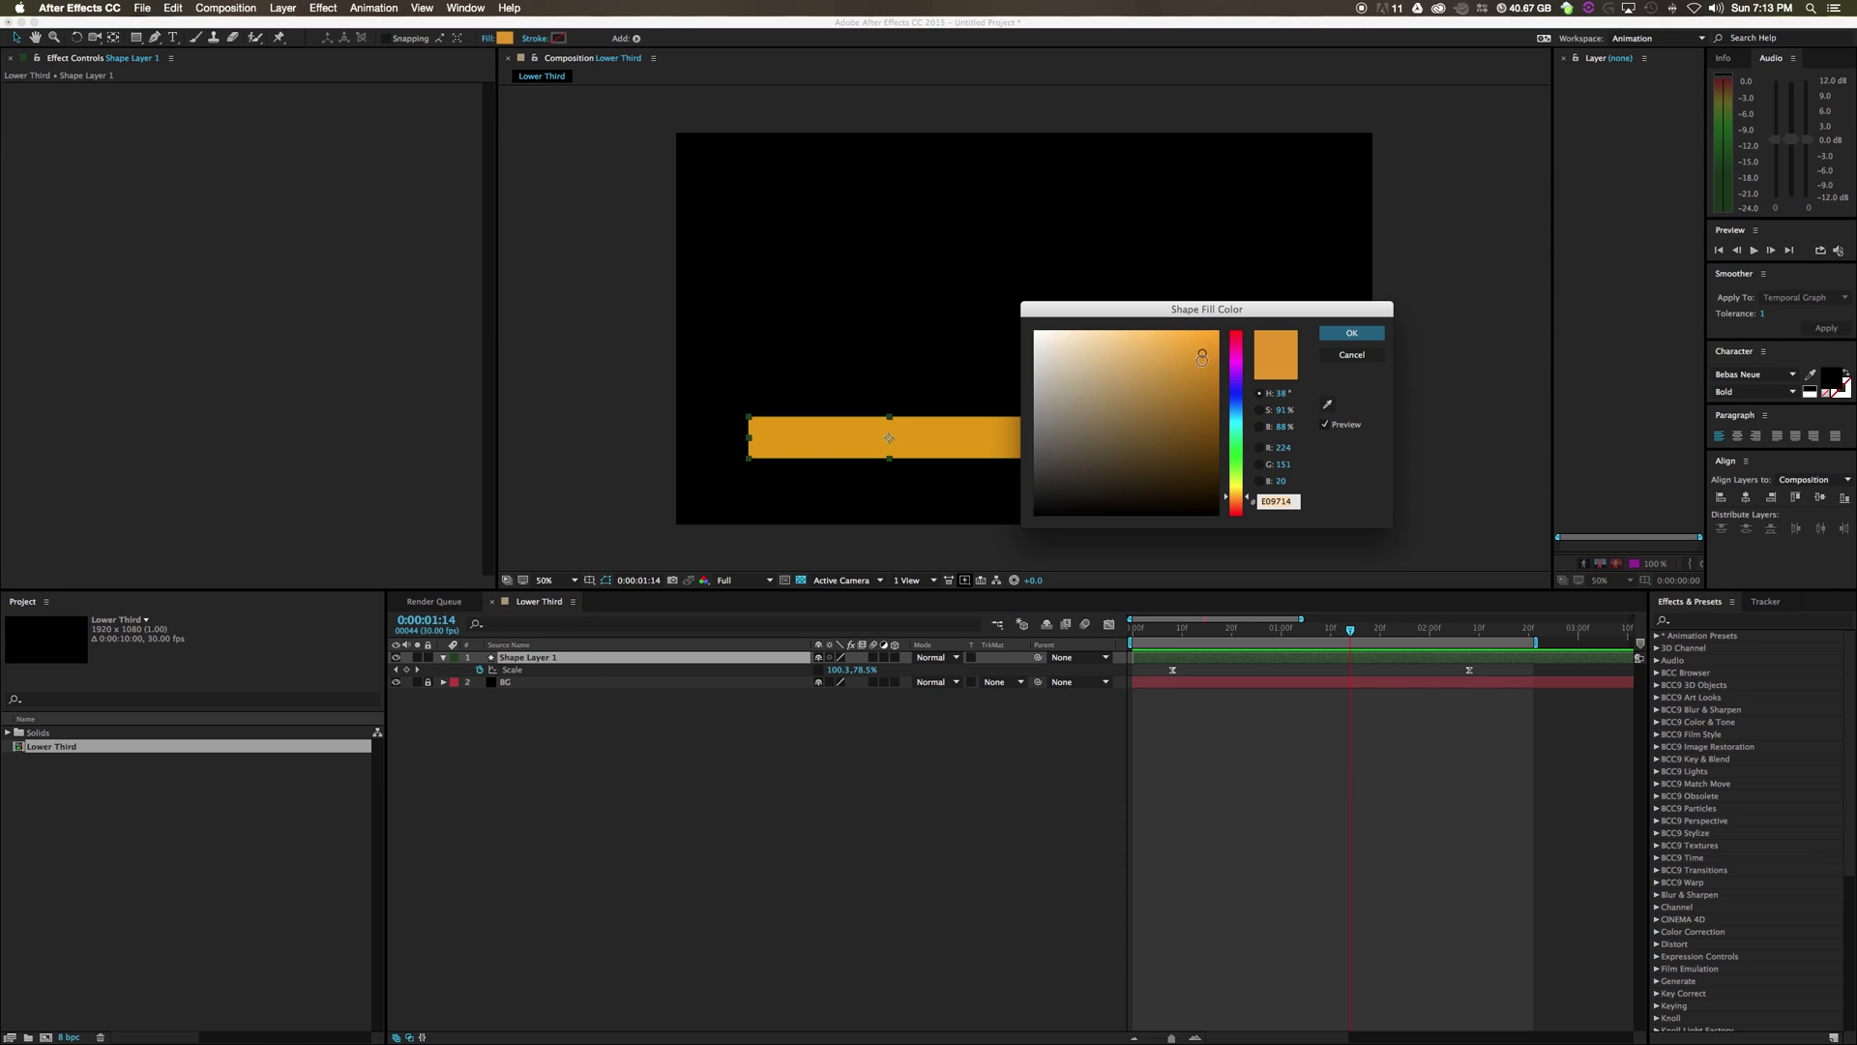
pyautogui.moveTo(1243, 460); pyautogui.dragTo(1237, 422)
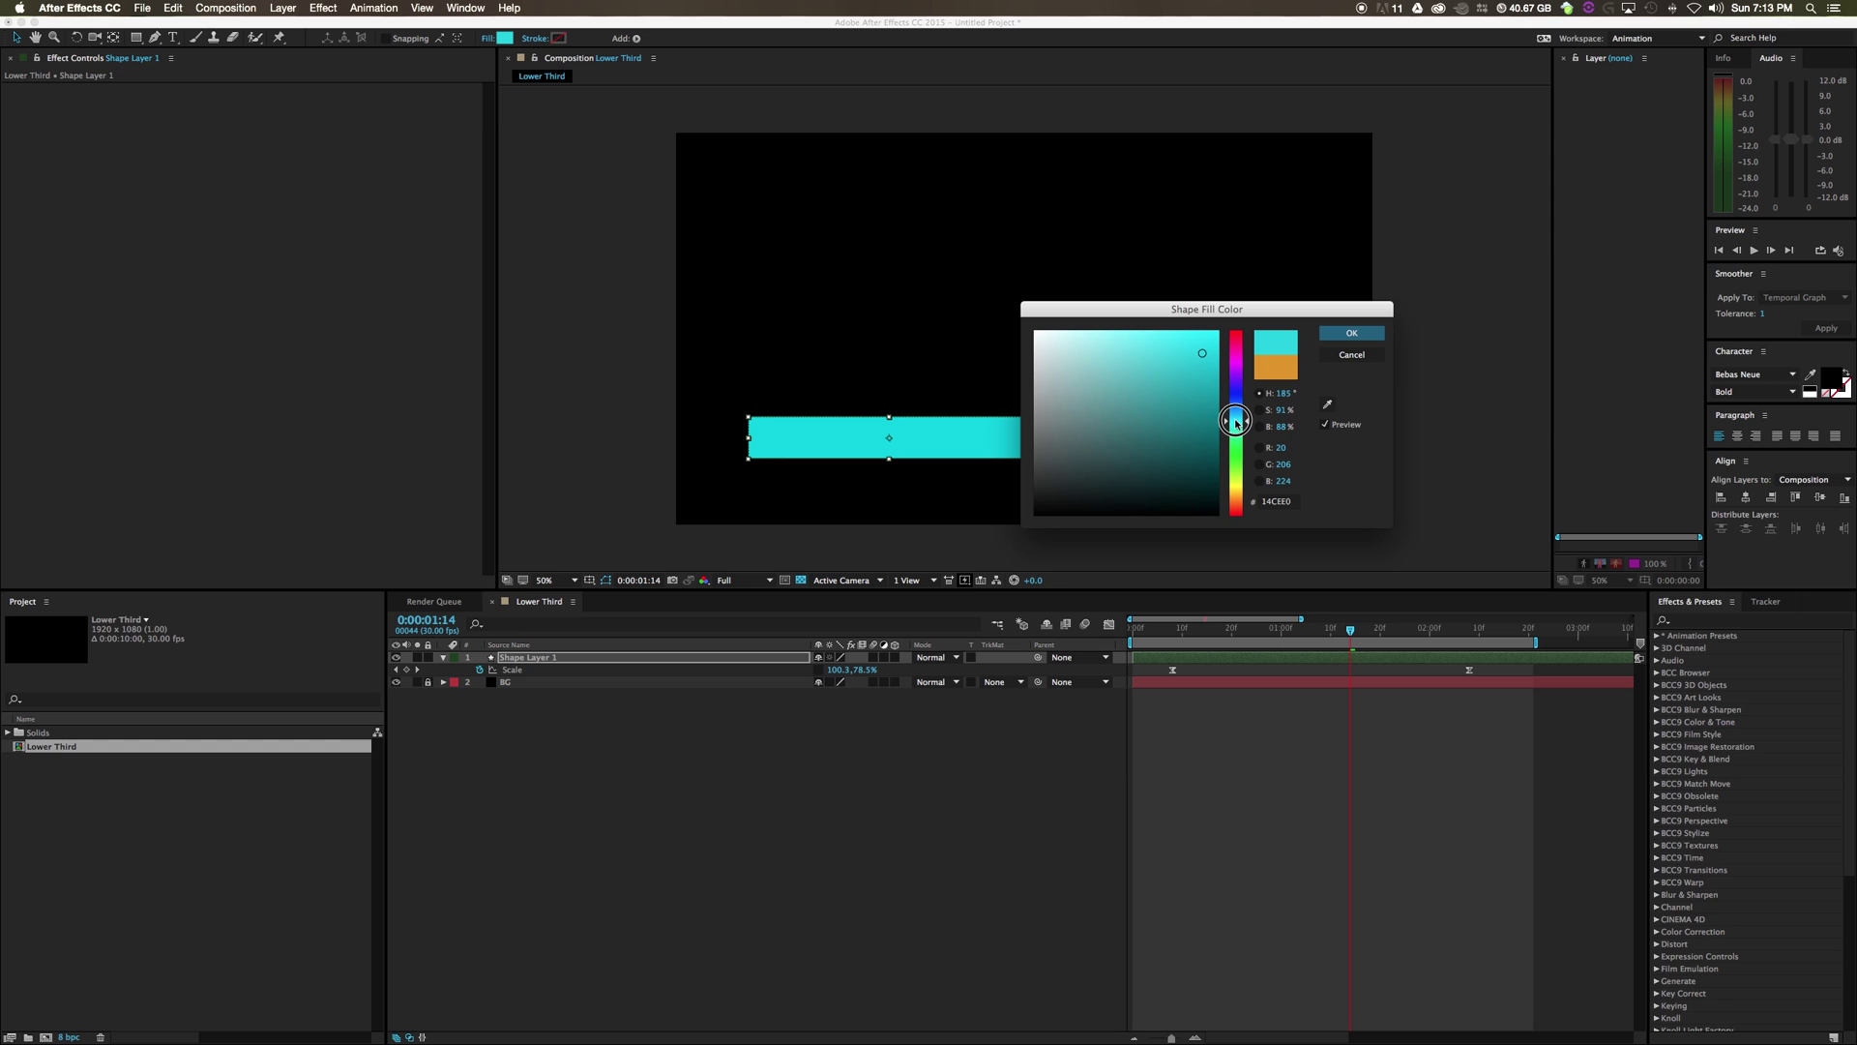
pyautogui.click(1340, 334)
pyautogui.click(922, 777)
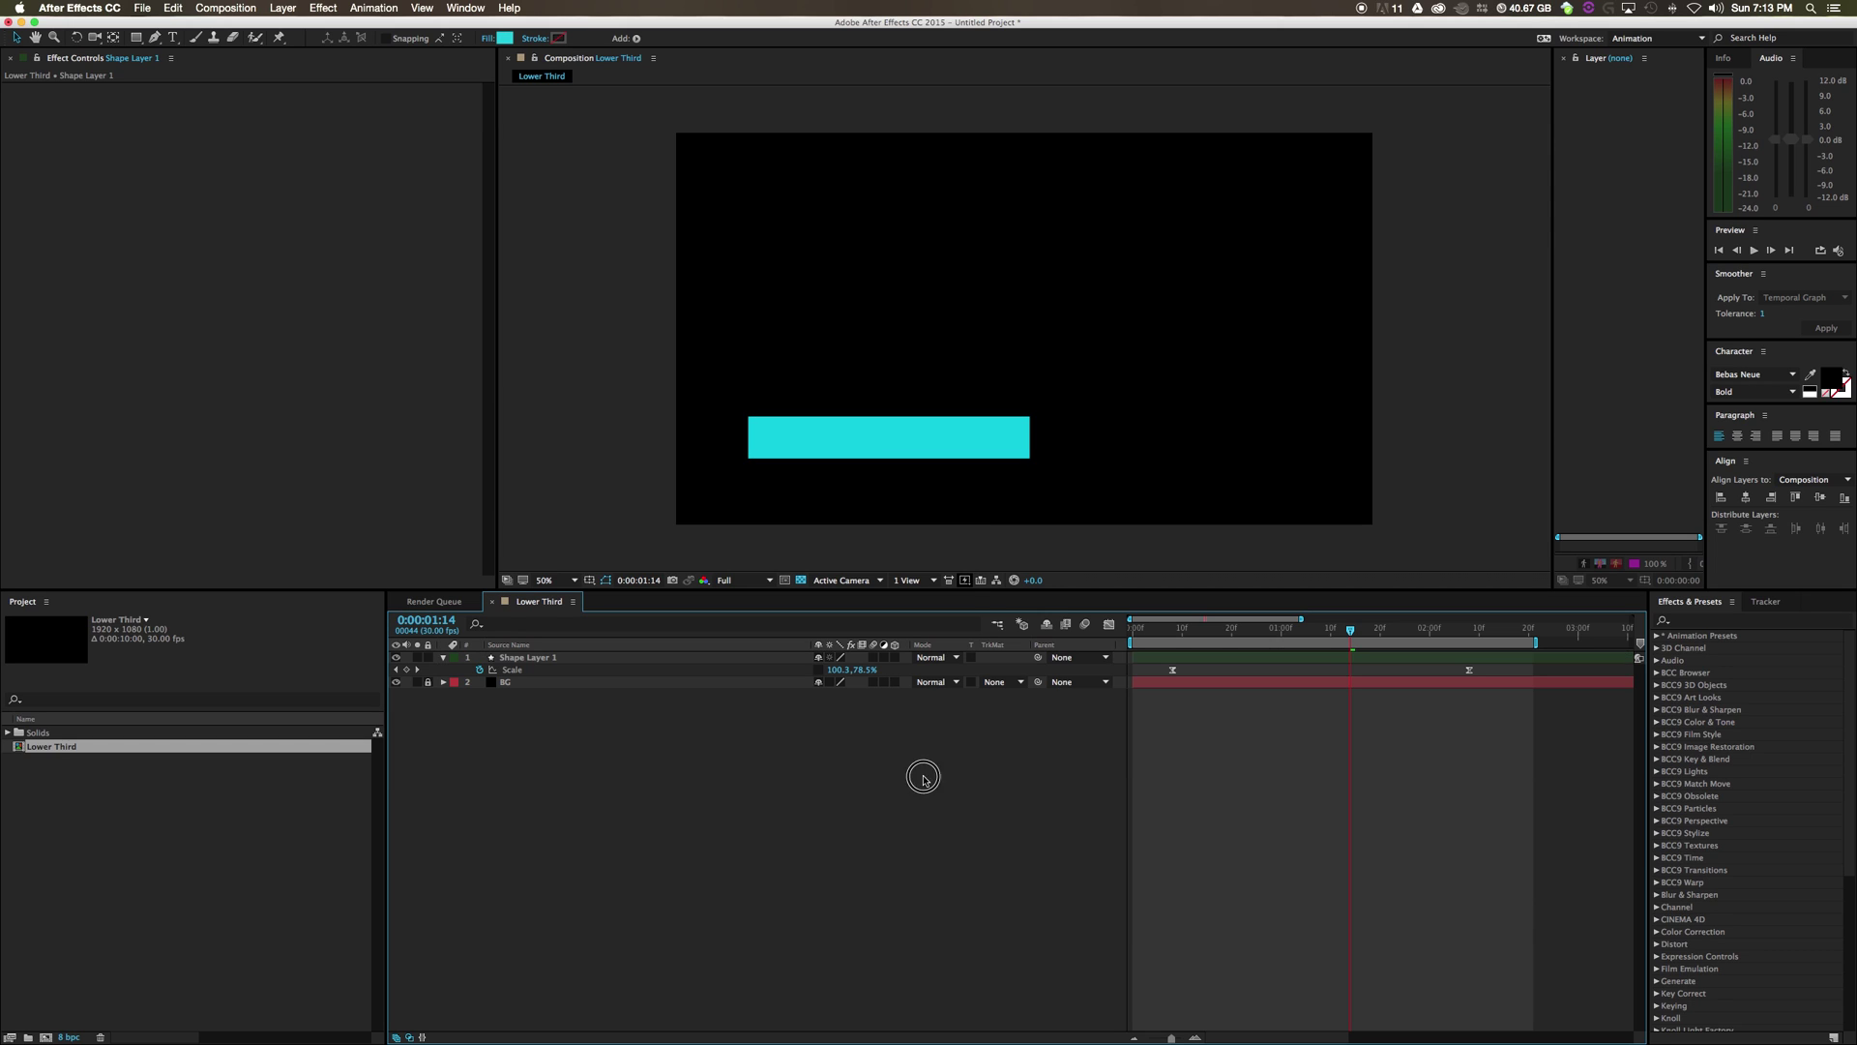
pyautogui.press('space')
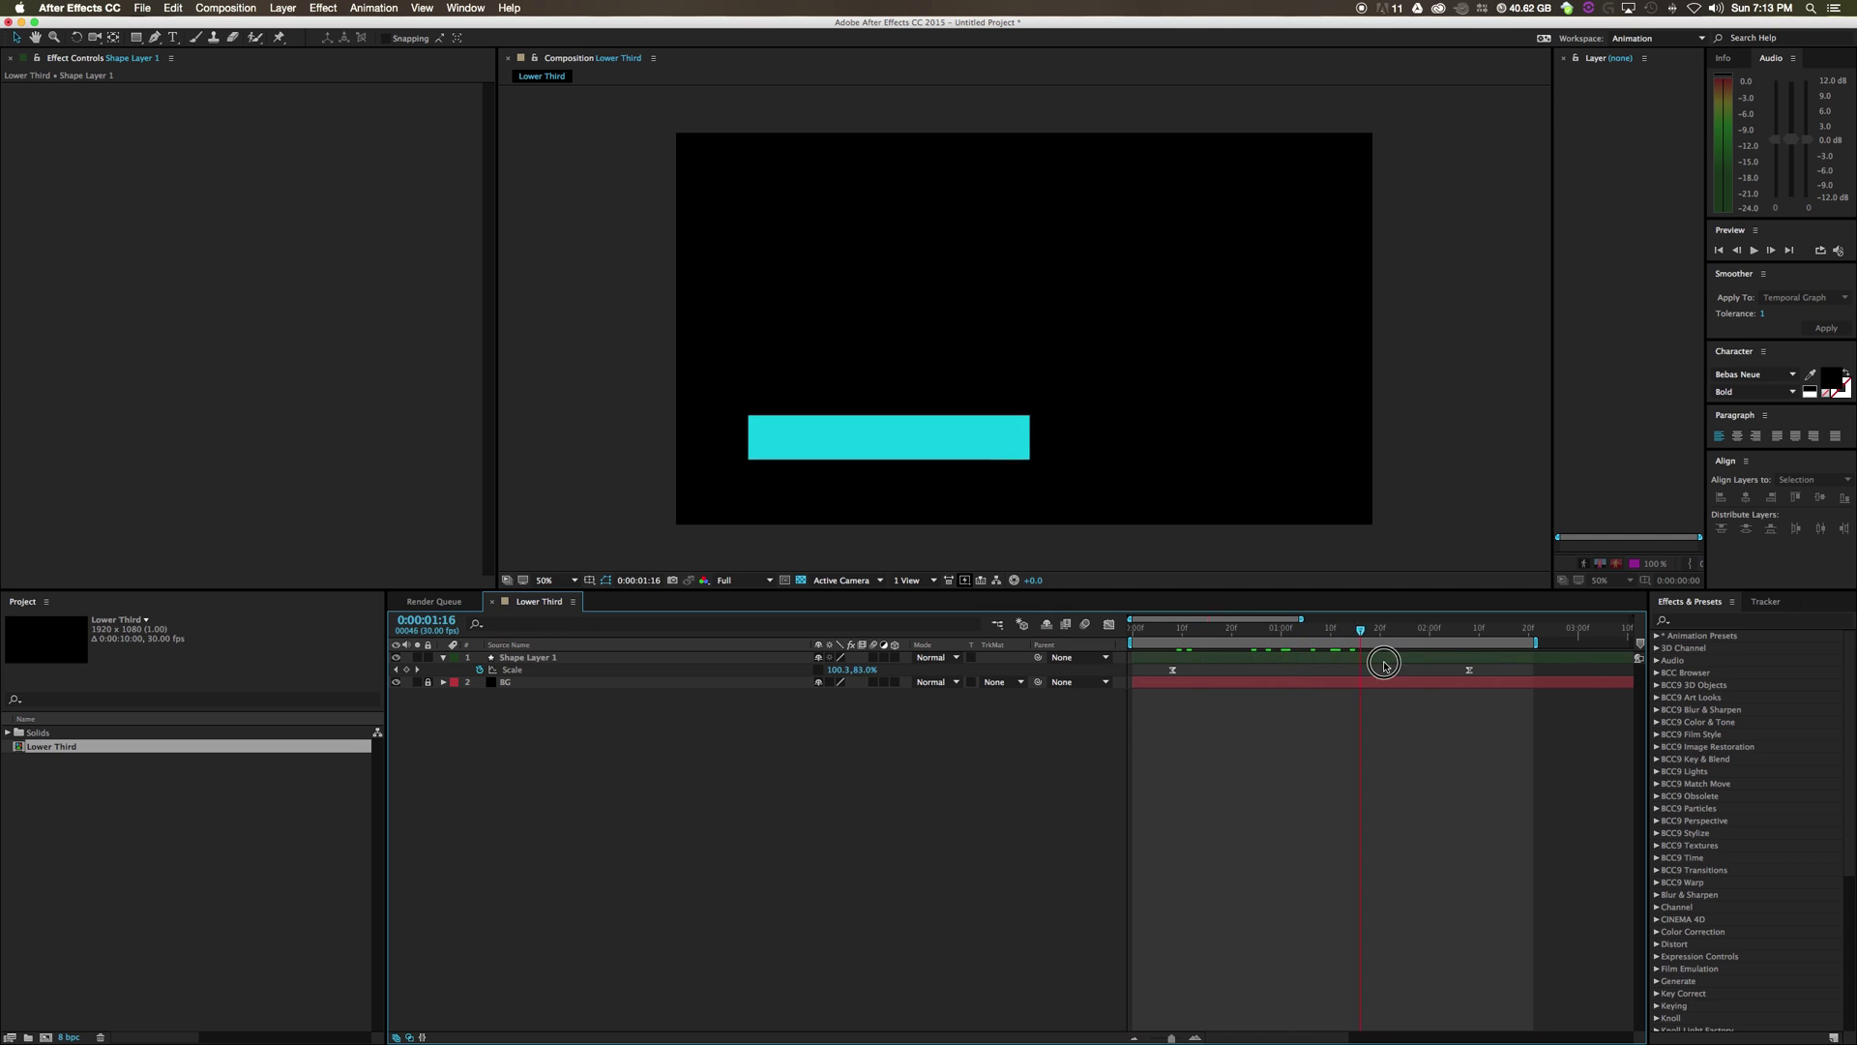
# Duplicate Shape Layer 1, reveal the copy's Scale keyframes and preview the animation
pyautogui.click(533, 657)
pyautogui.press('super+d')
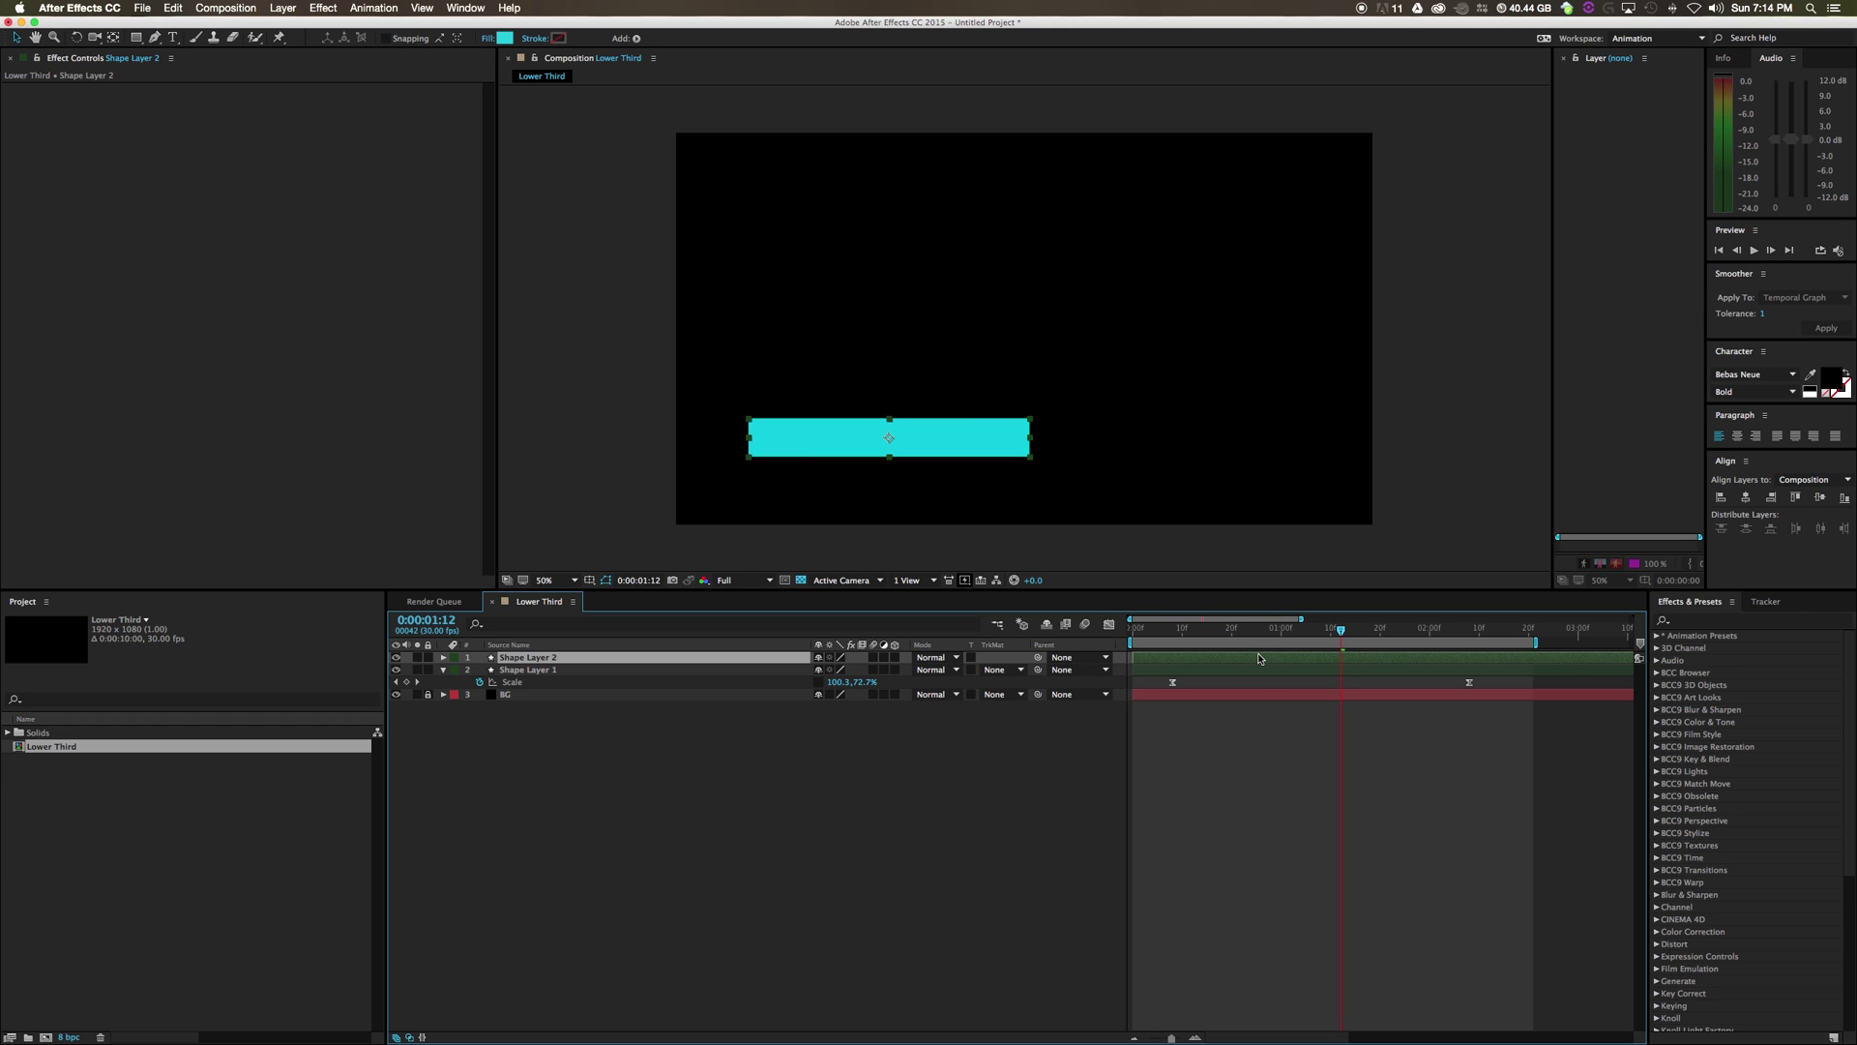
pyautogui.press('u')
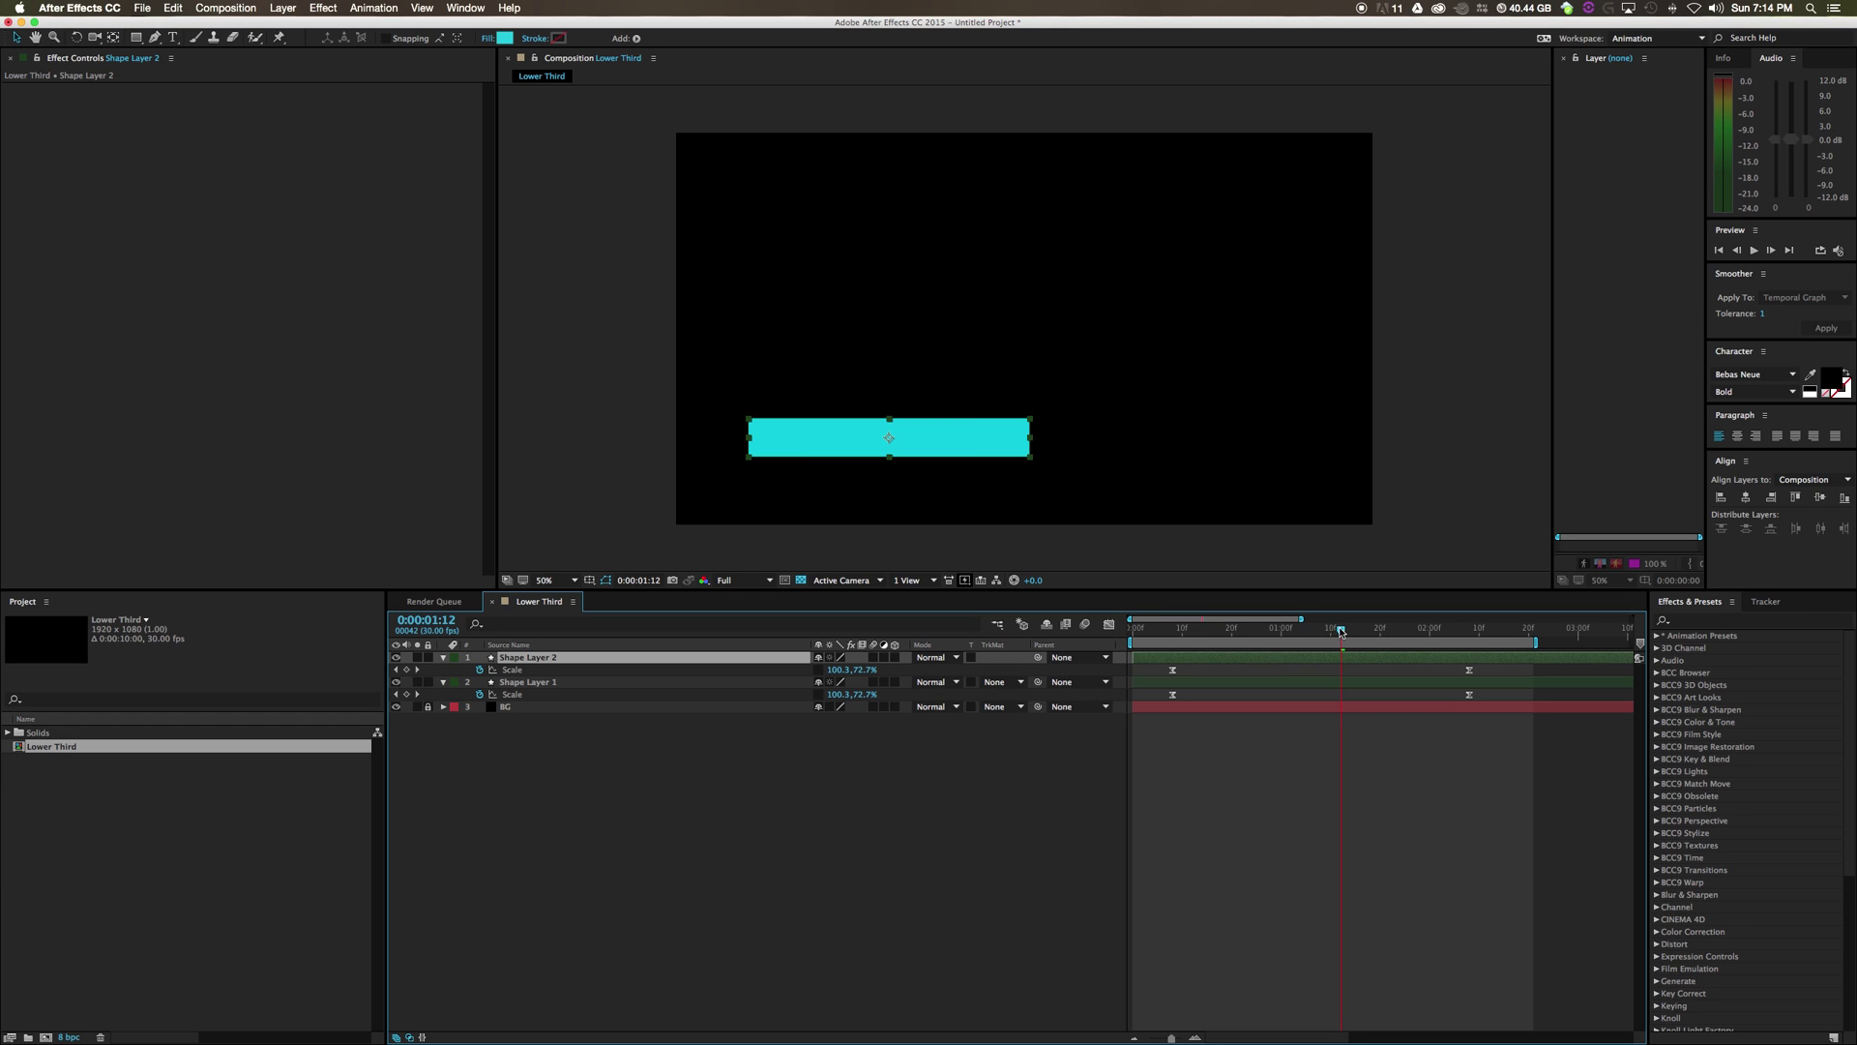
pyautogui.press('space')
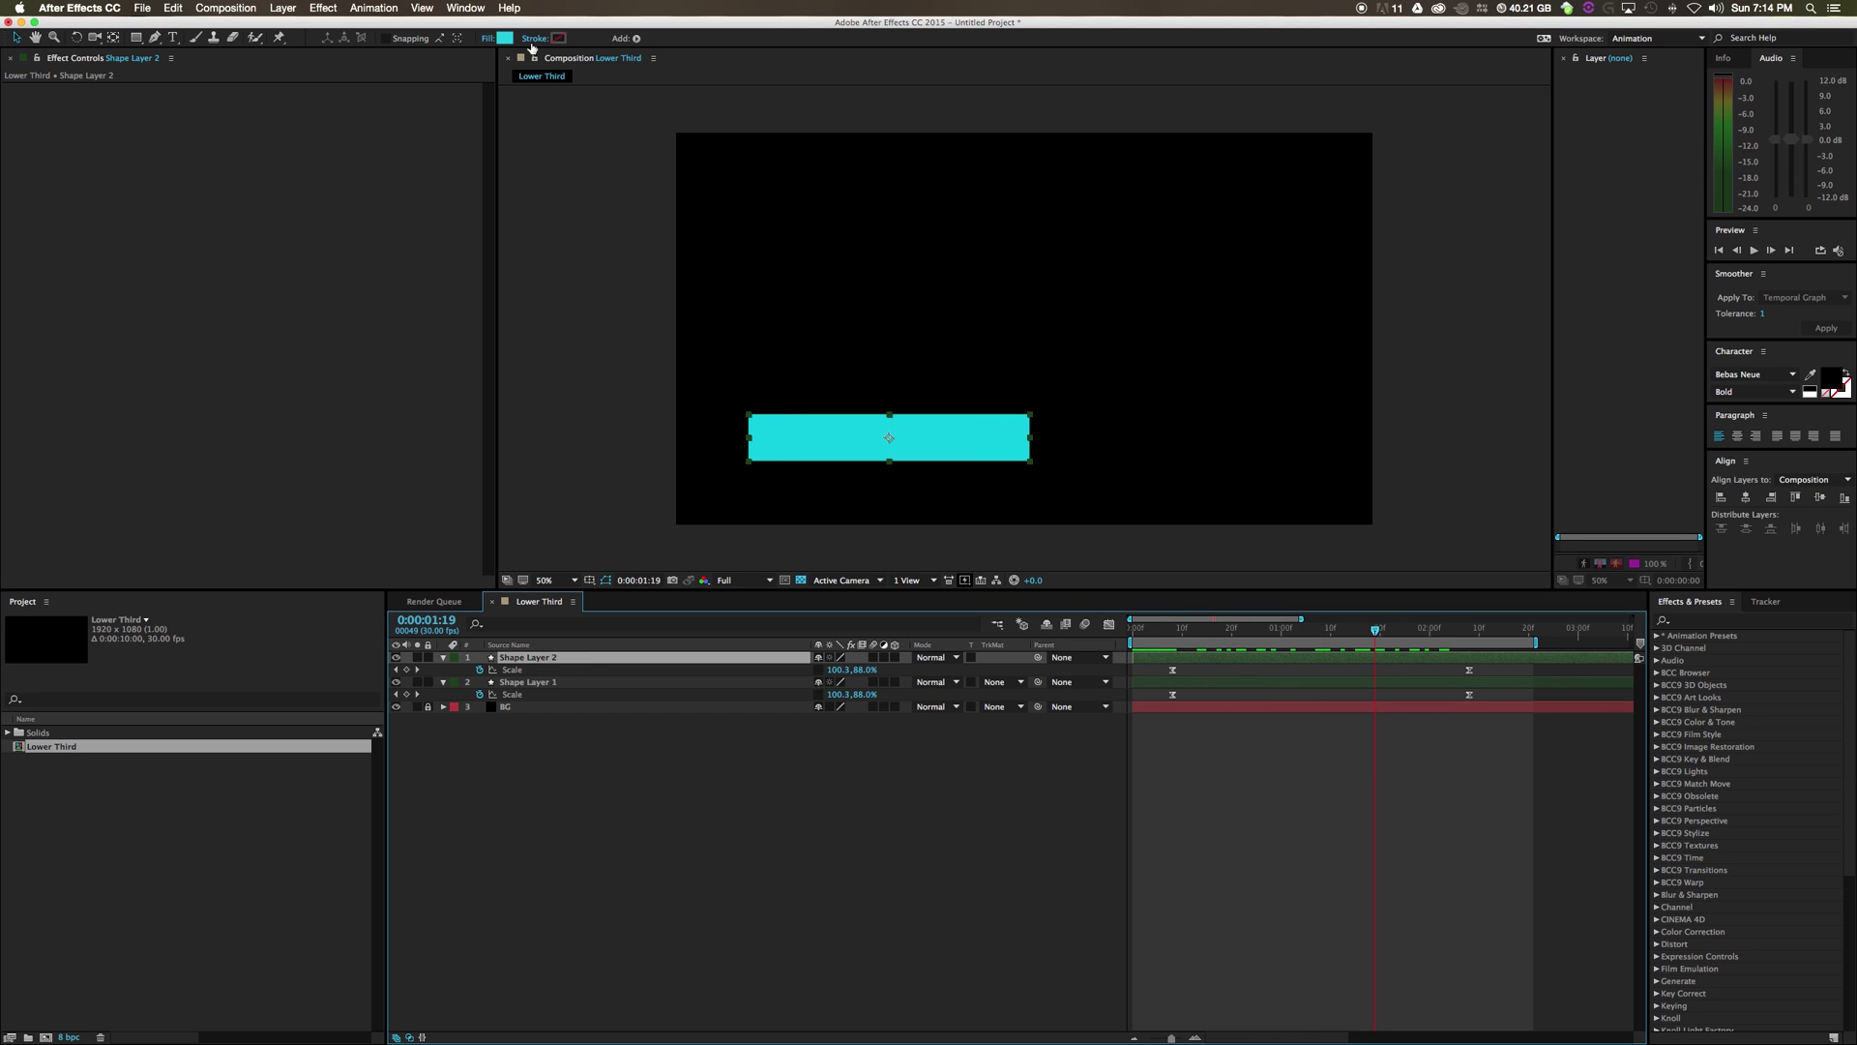
# Change the duplicated rectangle's fill to yellow E0D414 and scrub the playhead to 0:00:01:25
pyautogui.click(504, 39)
pyautogui.moveTo(1232, 419); pyautogui.dragTo(1242, 487)
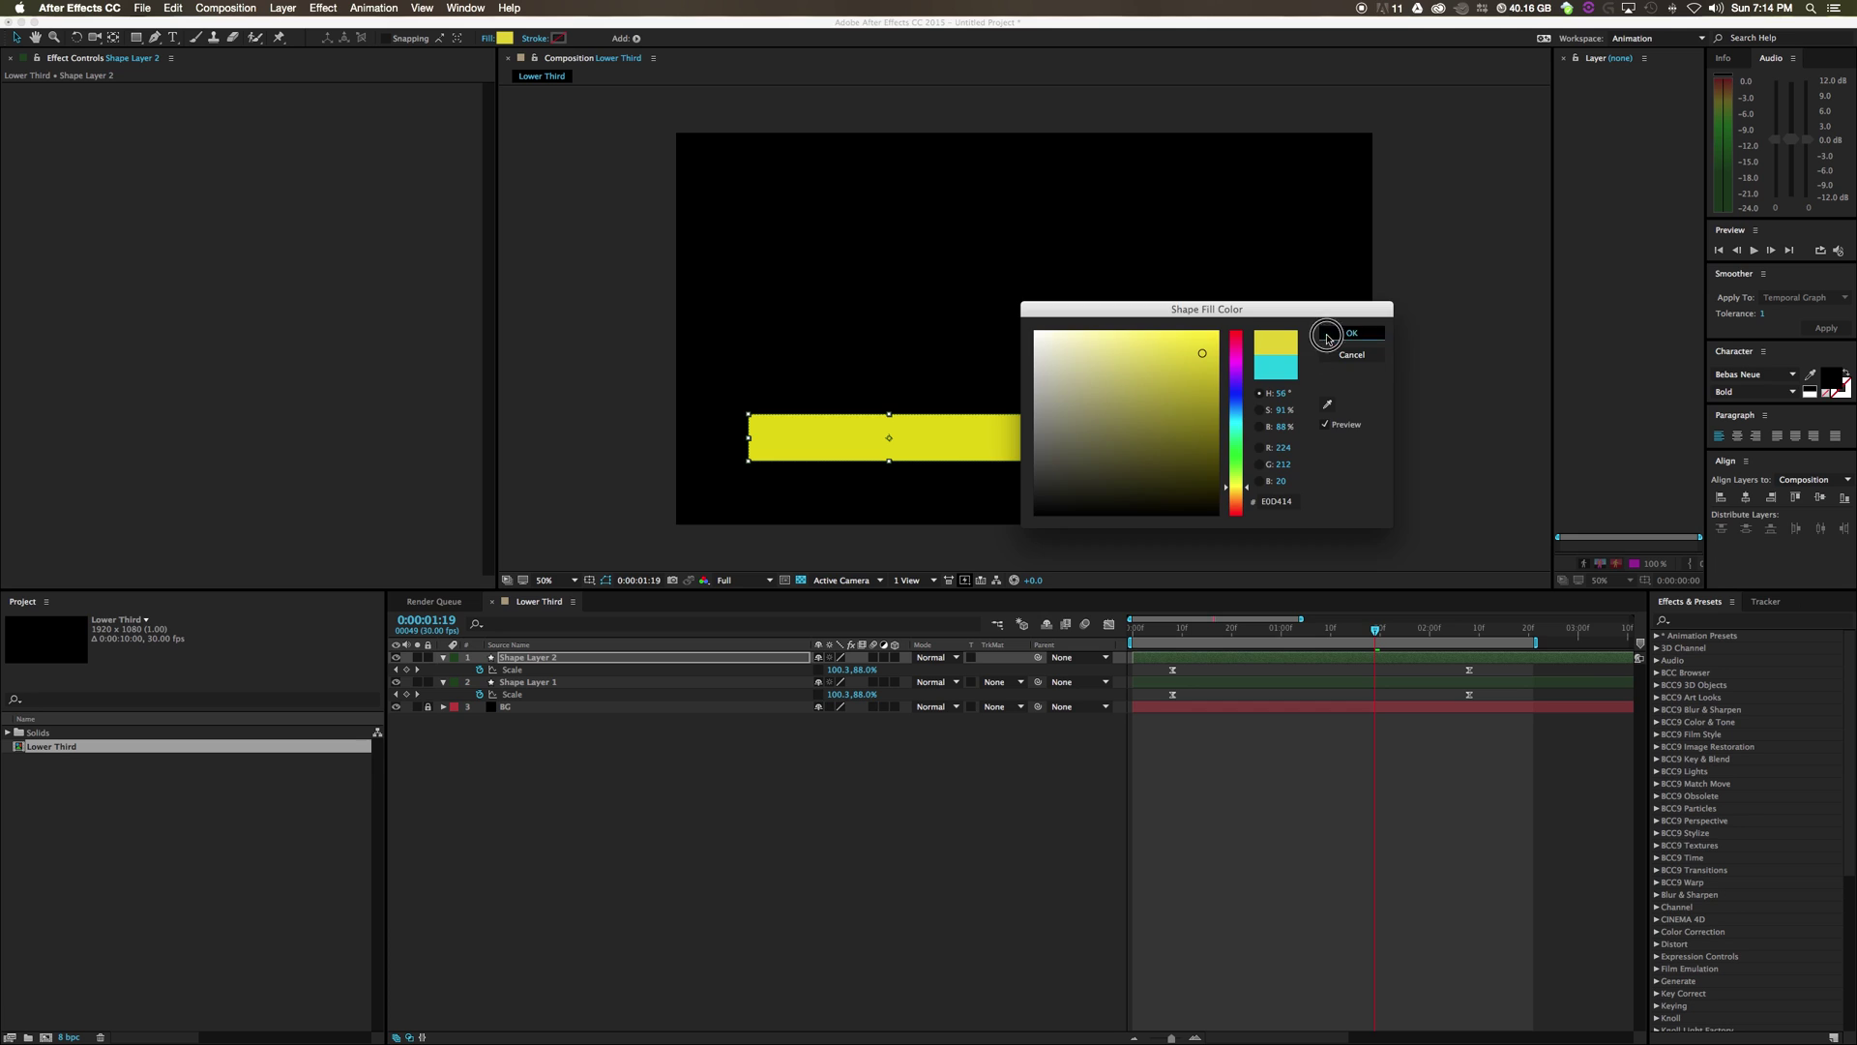
pyautogui.click(1351, 333)
pyautogui.click(756, 716)
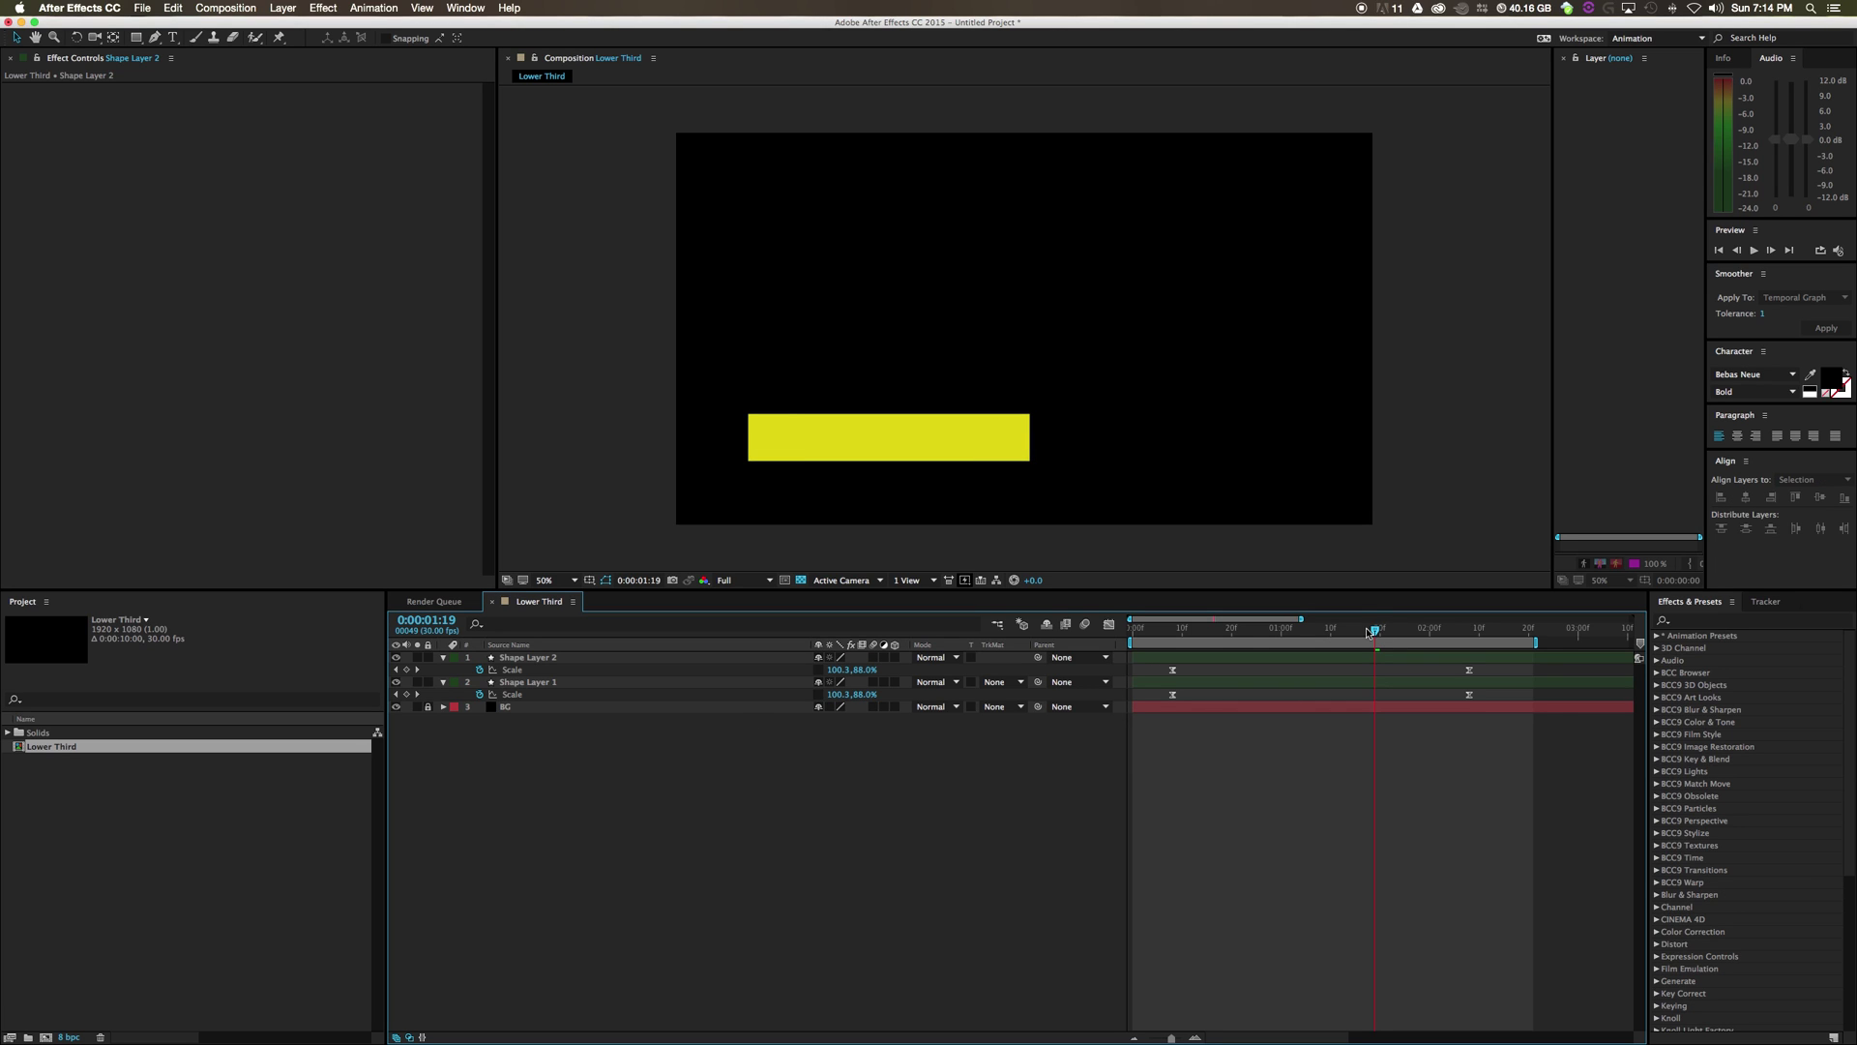
pyautogui.moveTo(1370, 632); pyautogui.dragTo(1403, 656)
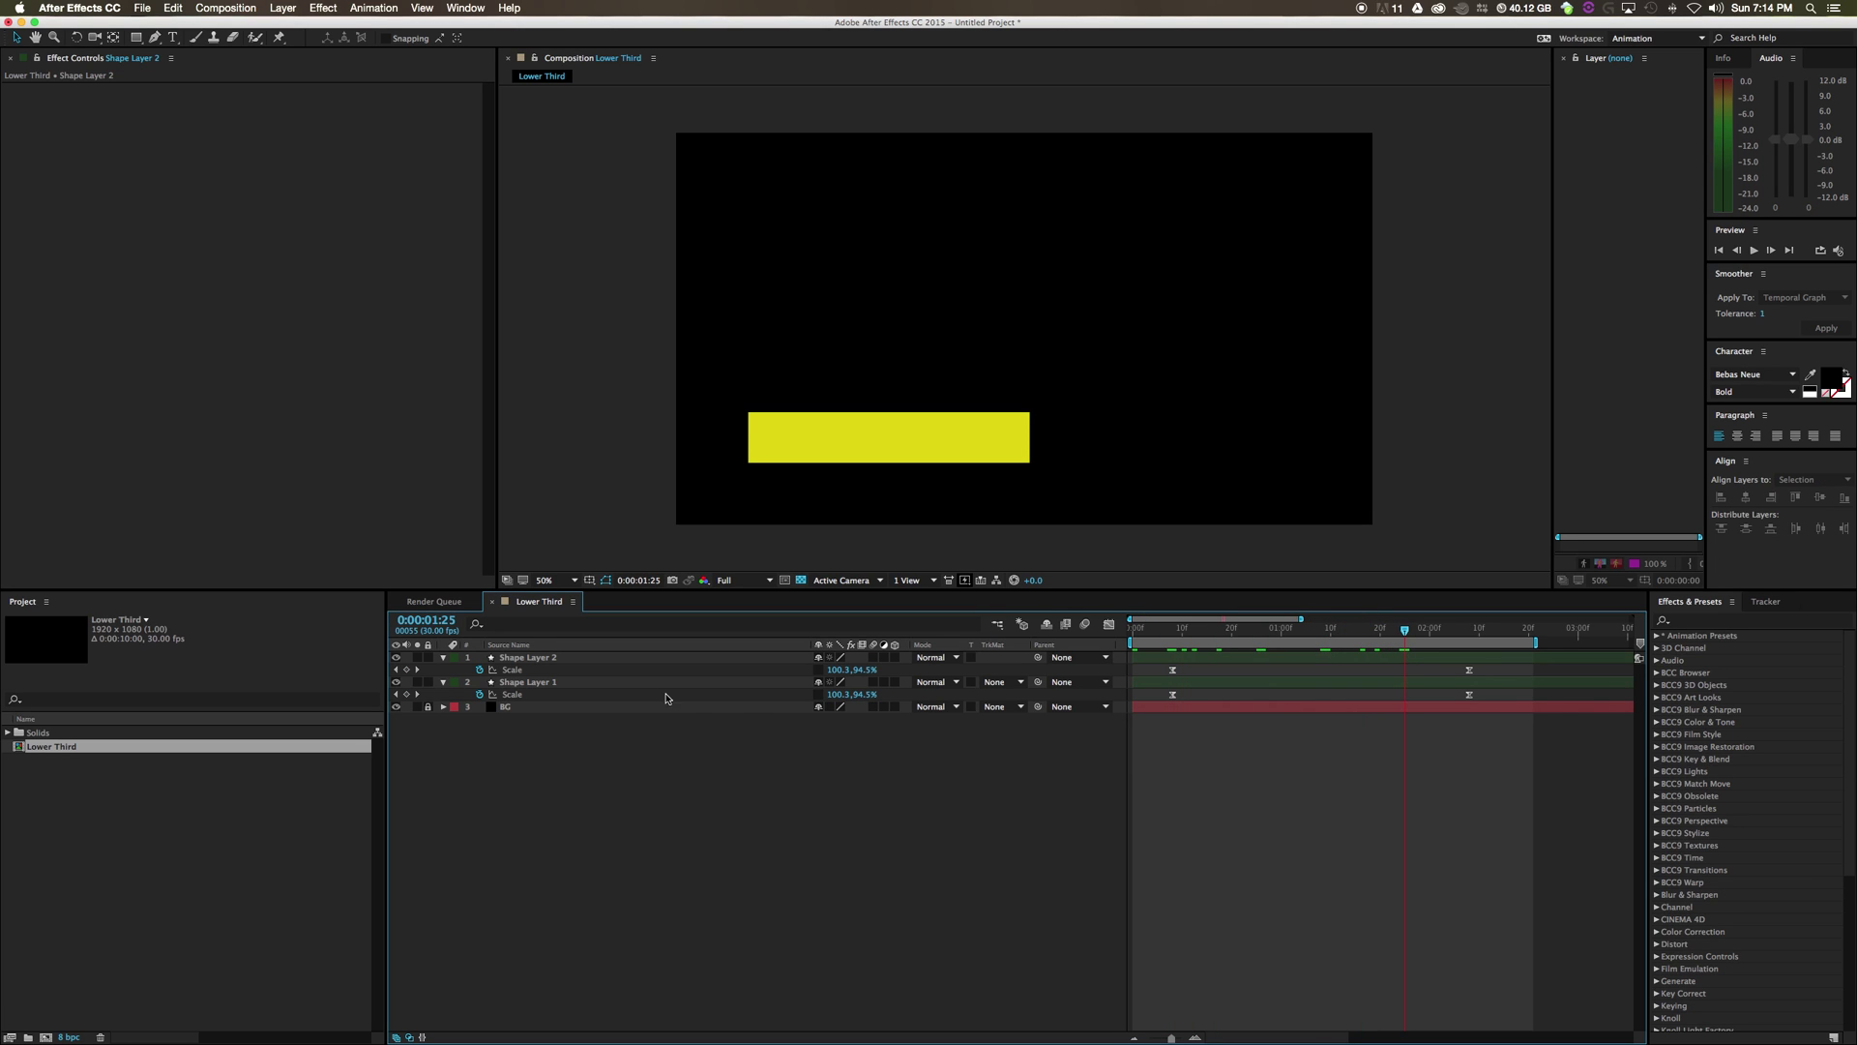
# Shift Shape Layer 2 about nine frames later than Shape Layer 1 and preview the staggered bars from the start
pyautogui.click(529, 659)
pyautogui.moveTo(1203, 661); pyautogui.dragTo(1248, 660)
pyautogui.moveTo(1409, 639); pyautogui.dragTo(1113, 636)
pyautogui.click(1753, 250)
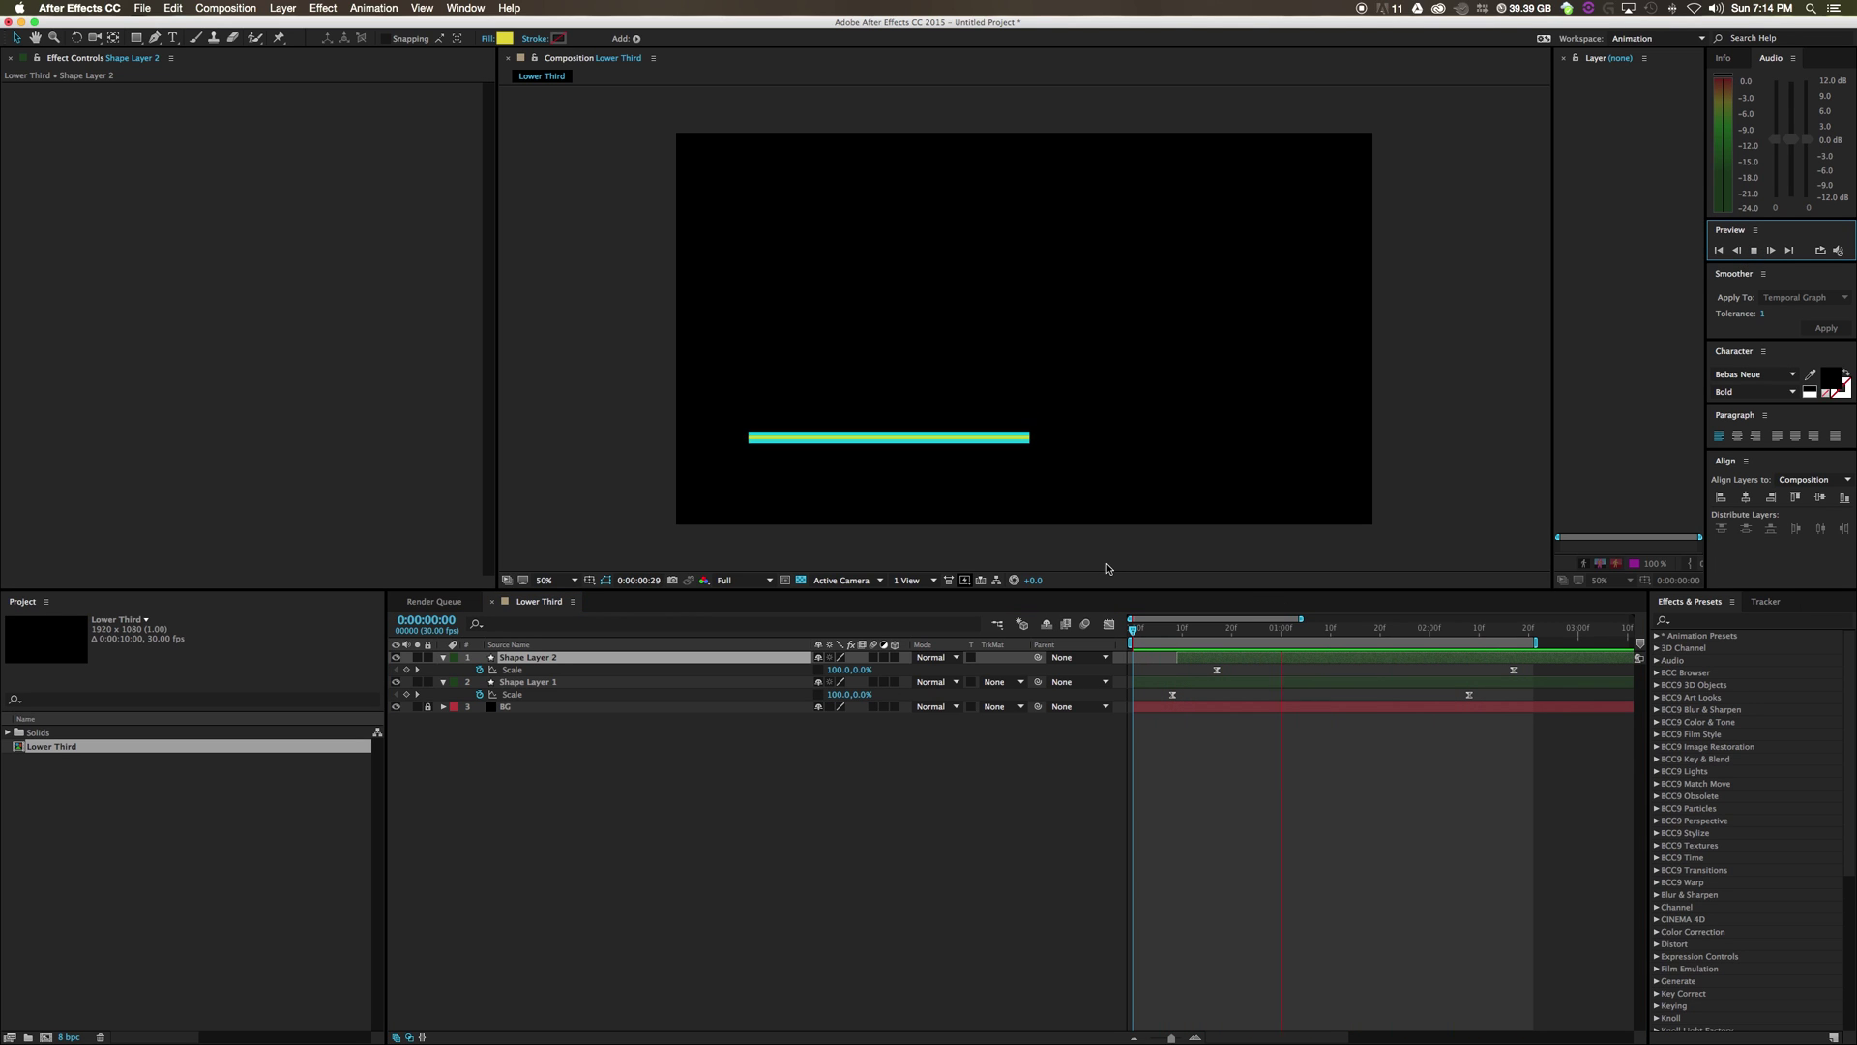
pyautogui.press('space')
# Move the playhead to 0:00:02:19 and add a text layer reading KEWLHAPPENS over the yellow bar
pyautogui.click(1494, 629)
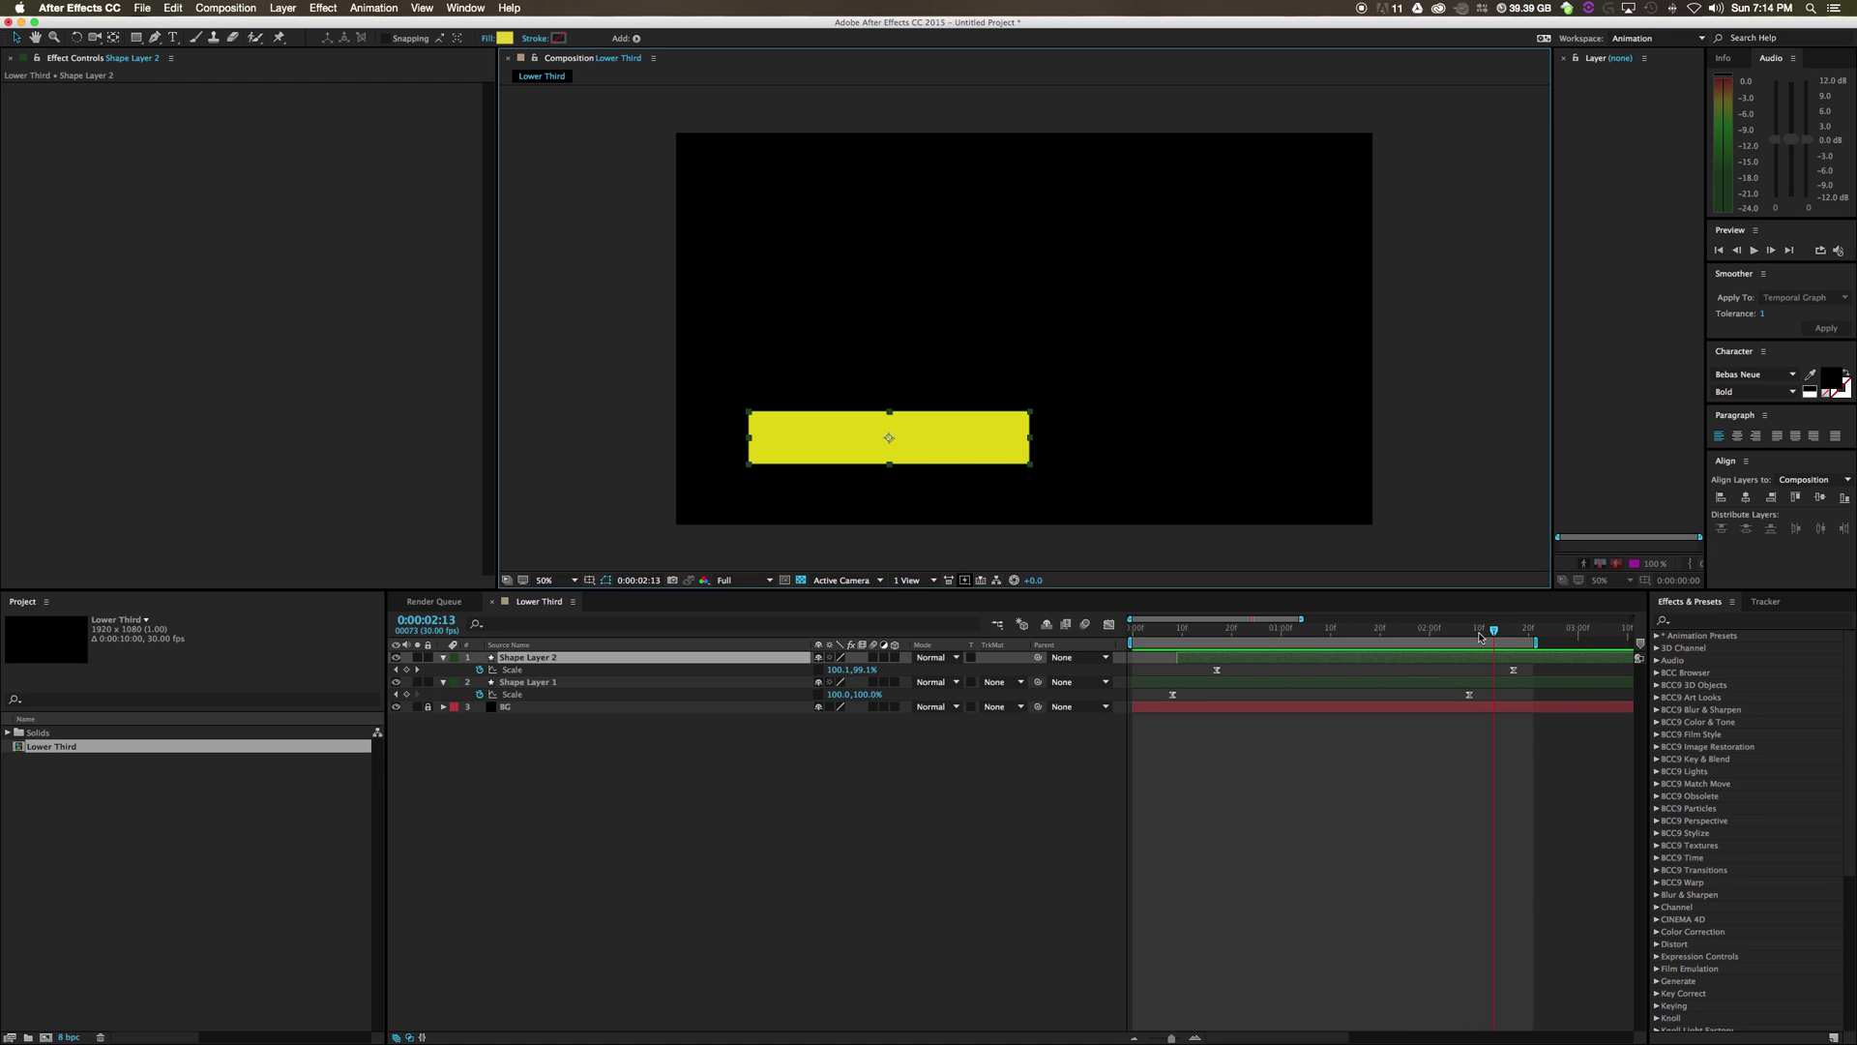
pyautogui.moveTo(1388, 650)
pyautogui.mouseDown()
pyautogui.moveTo(1173, 667)
pyautogui.moveTo(1431, 666)
pyautogui.moveTo(1208, 686)
pyautogui.moveTo(1424, 672)
pyautogui.mouseUp()
pyautogui.click(978, 812)
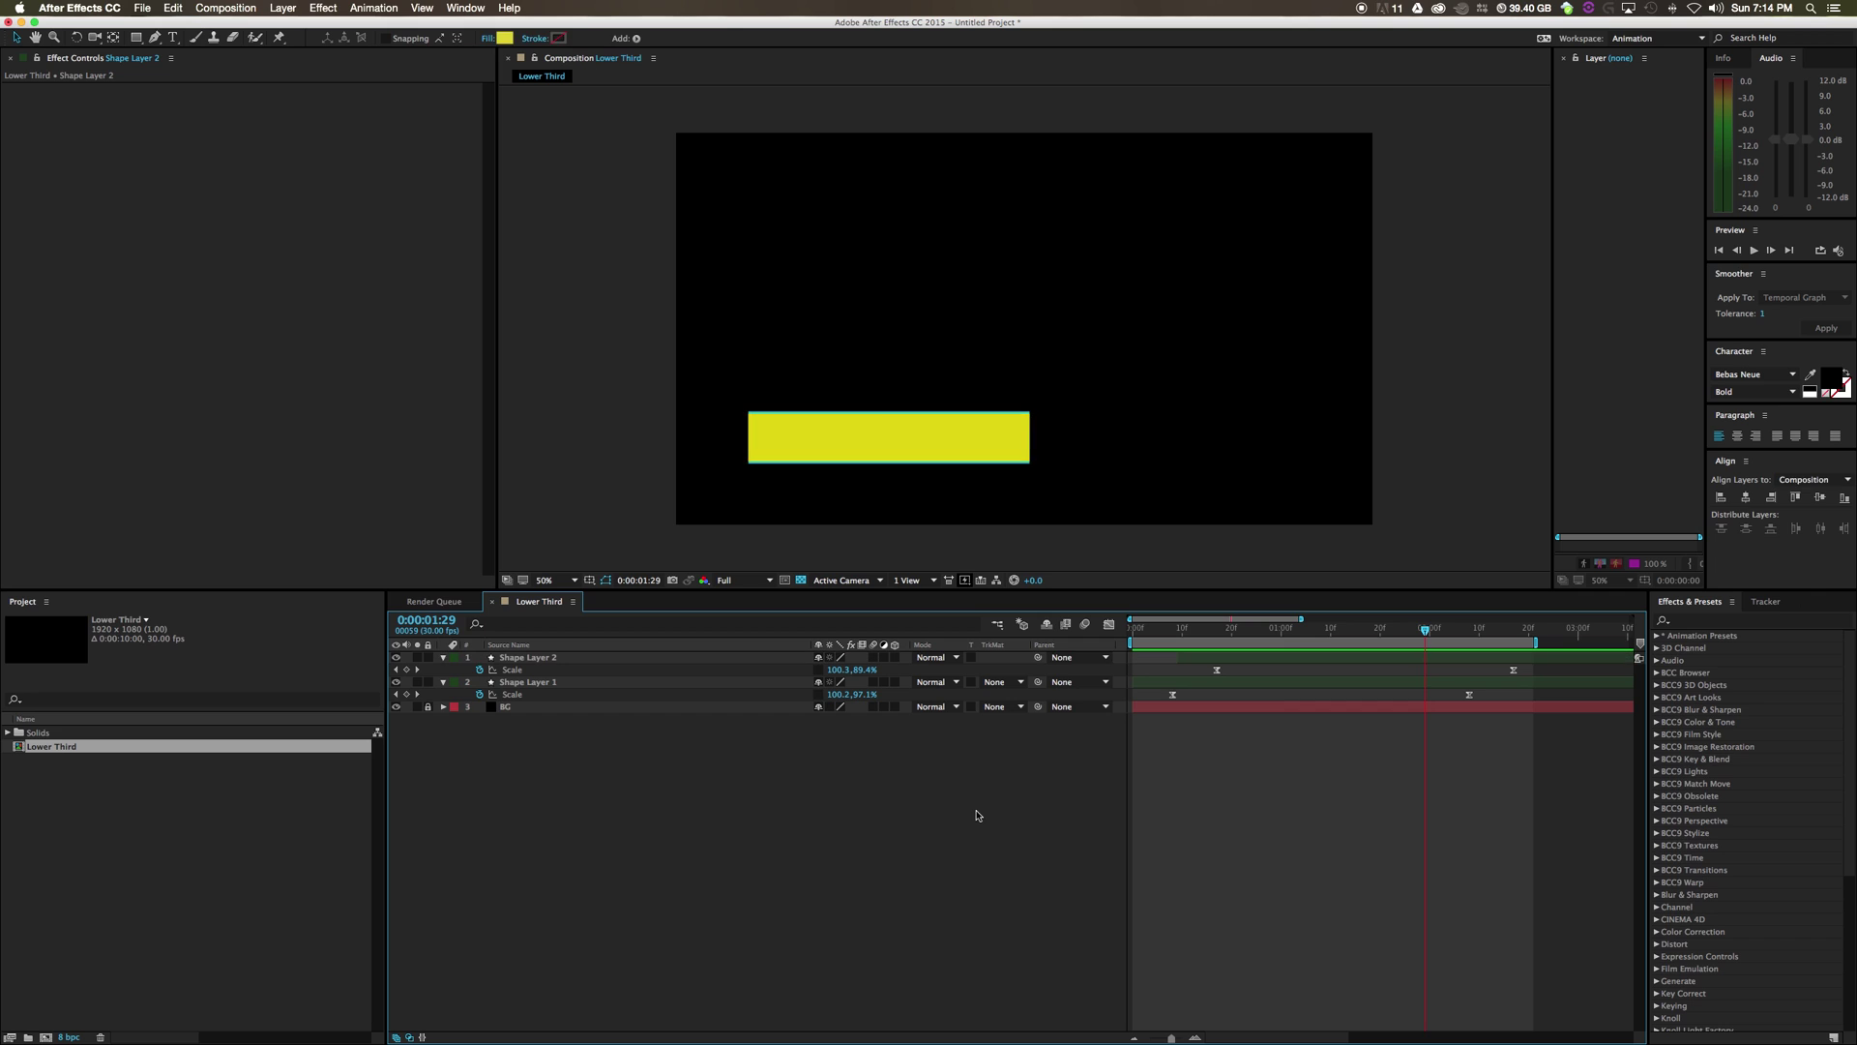
pyautogui.press('space')
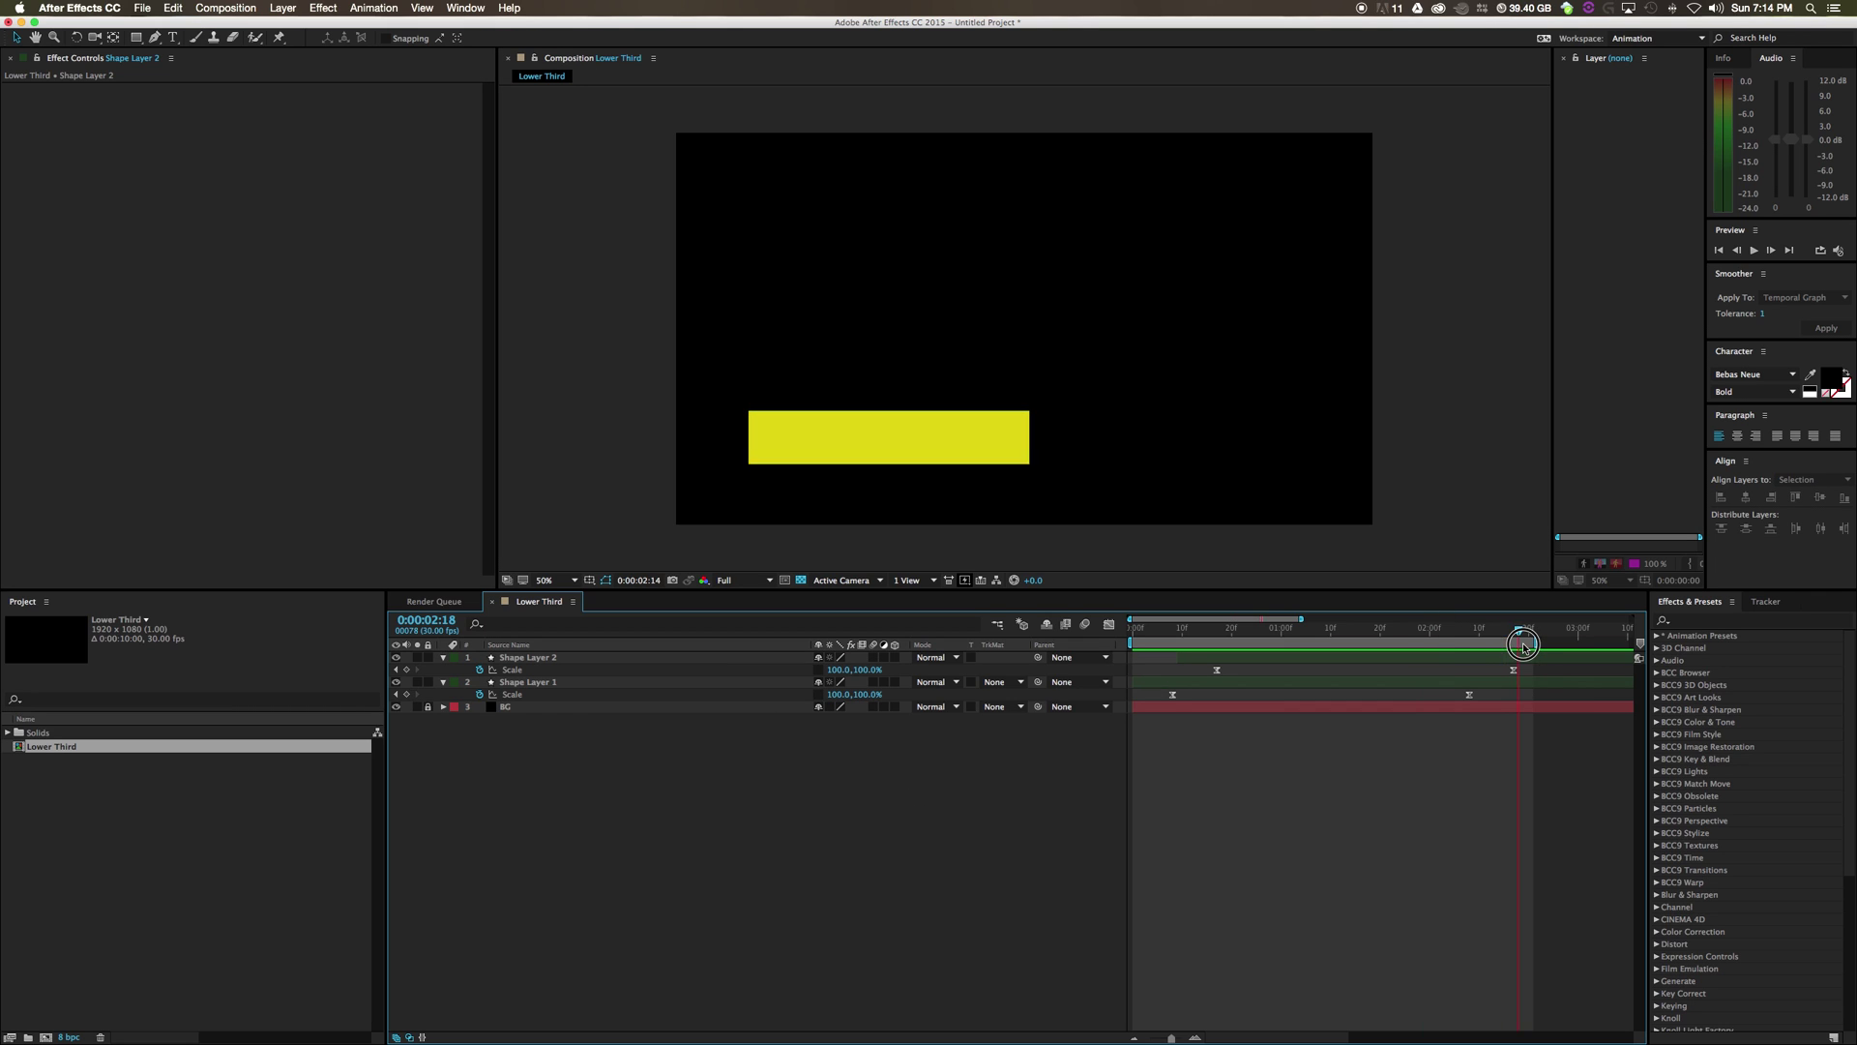
pyautogui.click(174, 39)
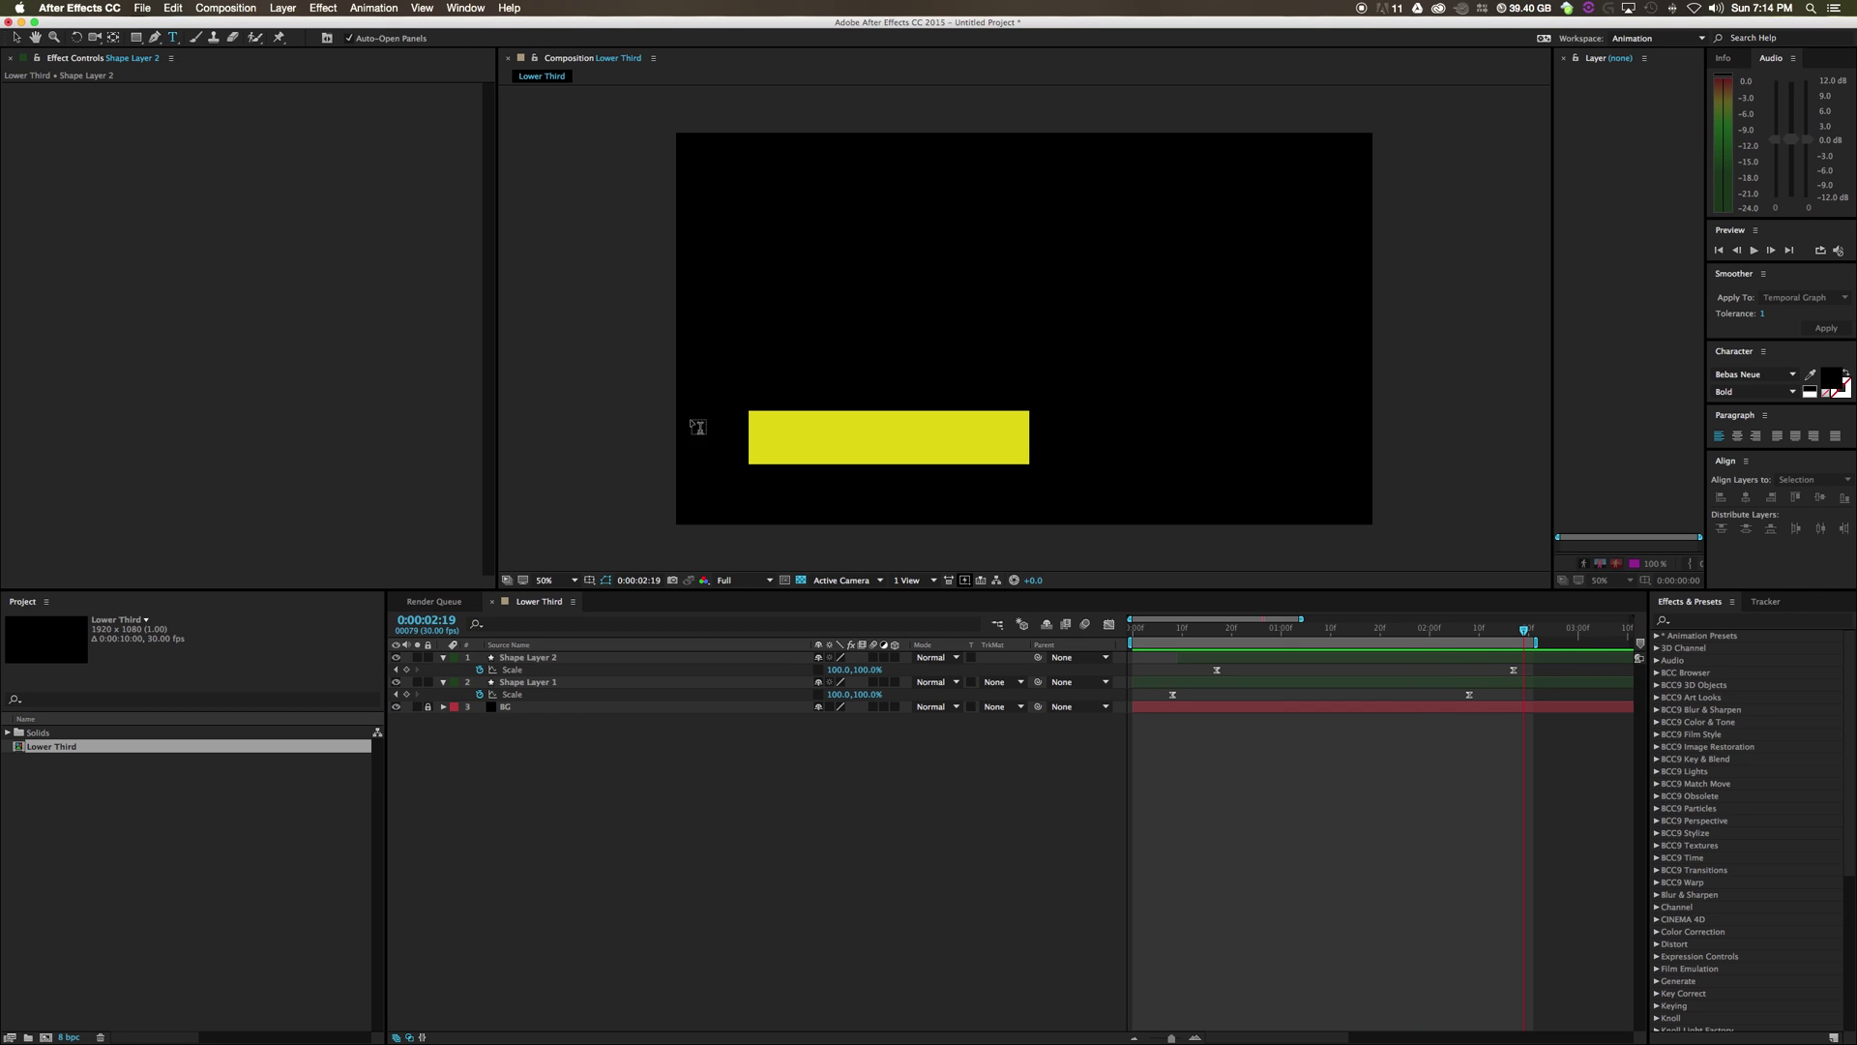
pyautogui.click(771, 440)
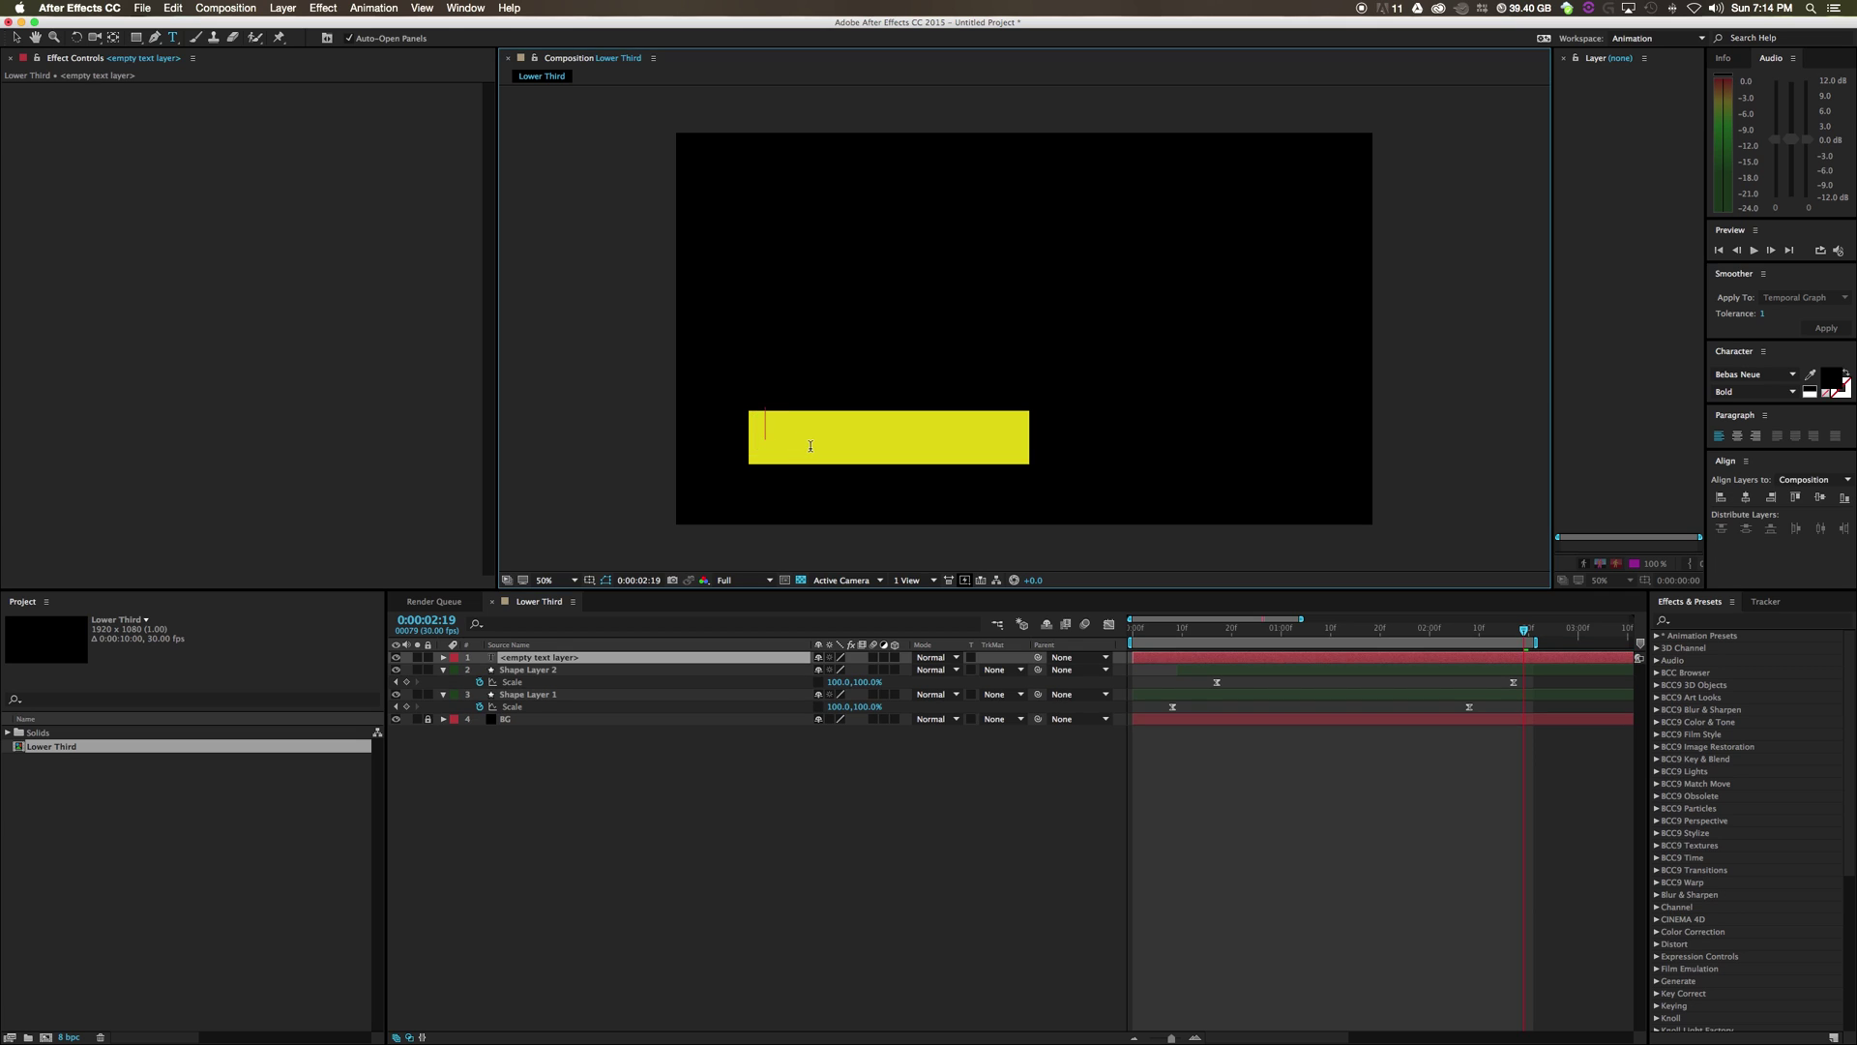
pyautogui.write('KEWLHAPPENS')
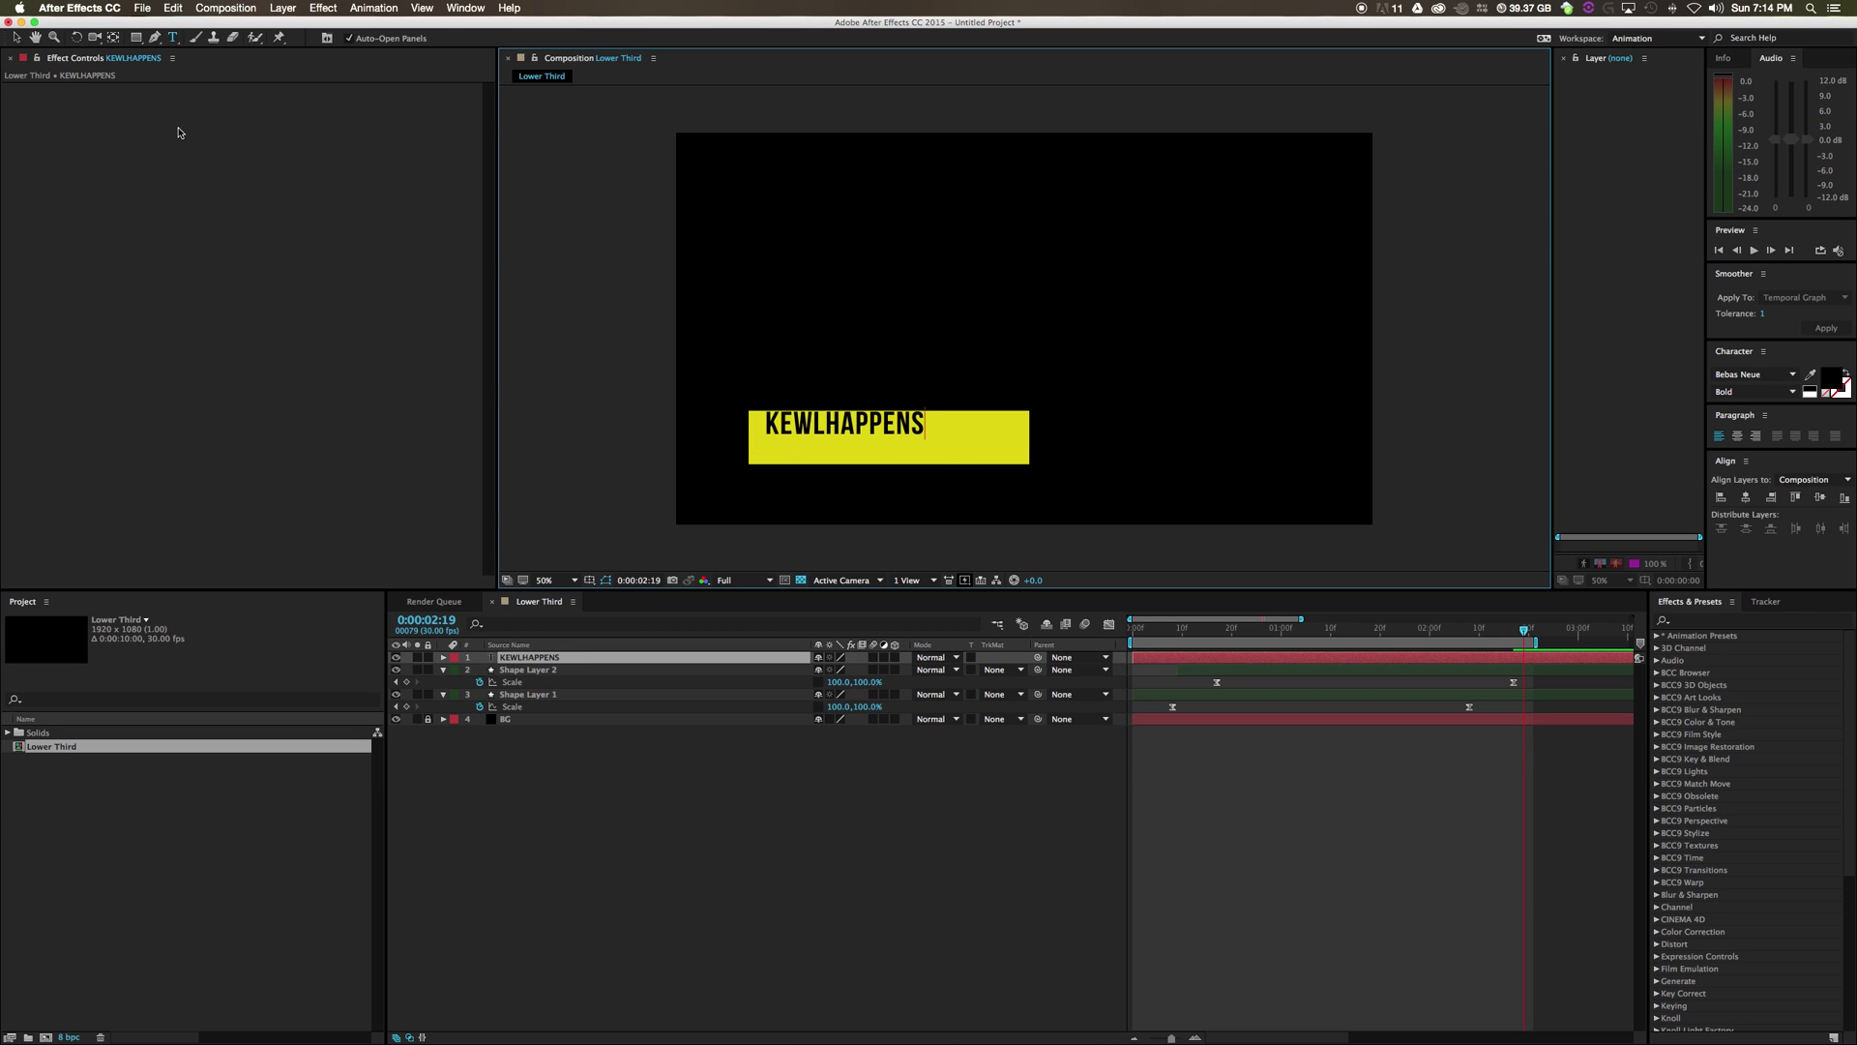
pyautogui.click(15, 39)
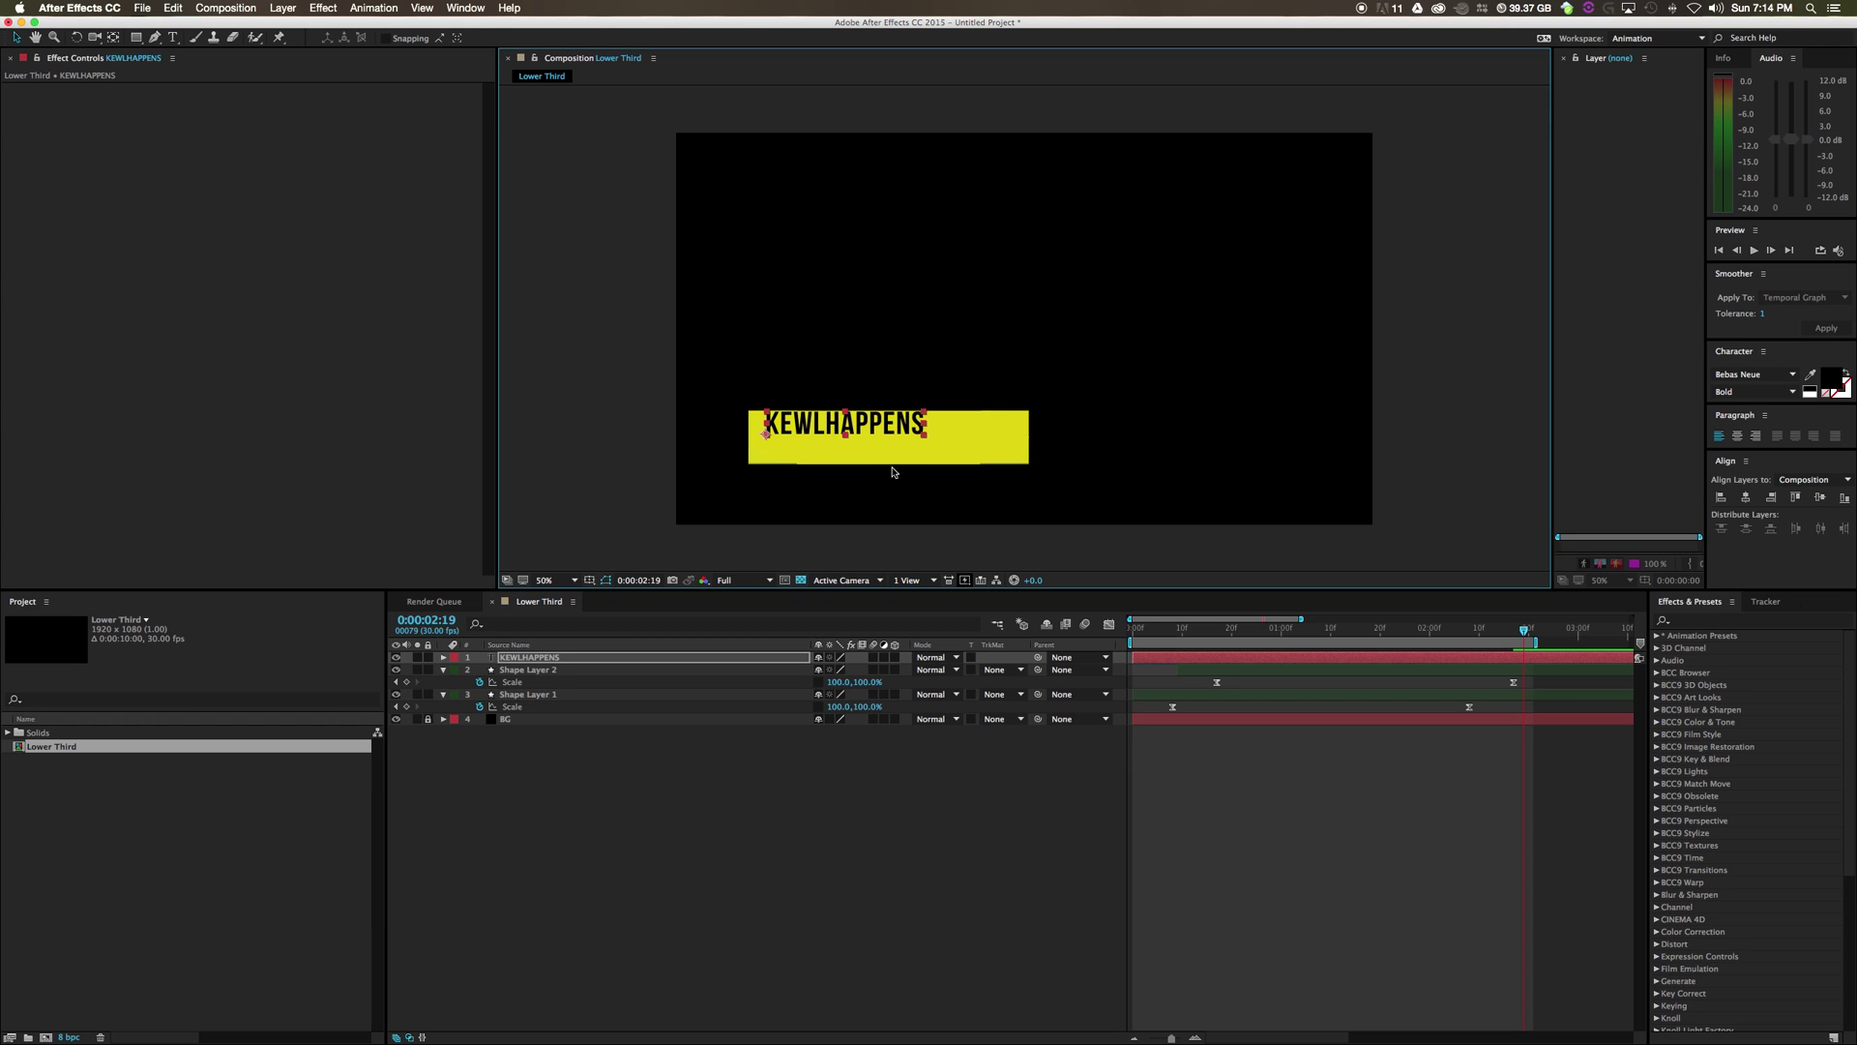
# Align the KEWLHAPPENS text with the yellow bar's lower left corner and scale it to 173% to fill the bar
pyautogui.hotkey('alt', 'shift', 's')
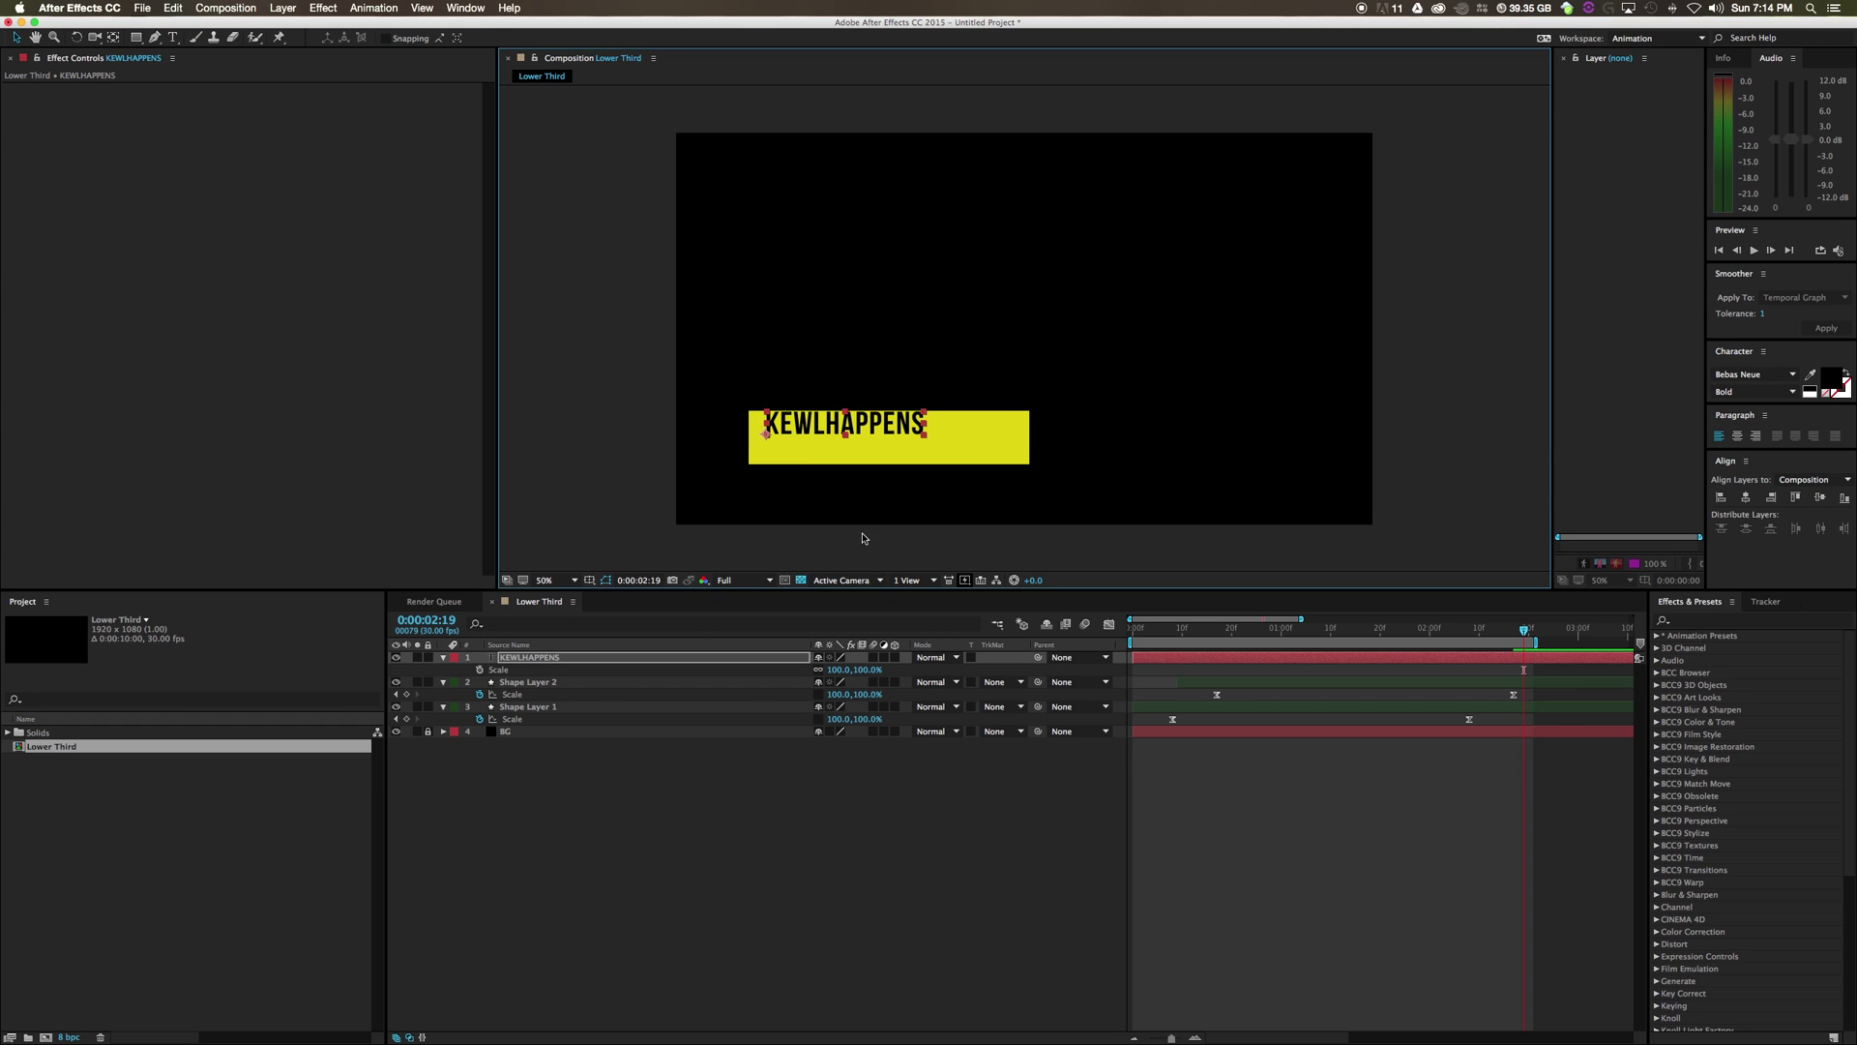
pyautogui.moveTo(837, 426); pyautogui.dragTo(754, 463)
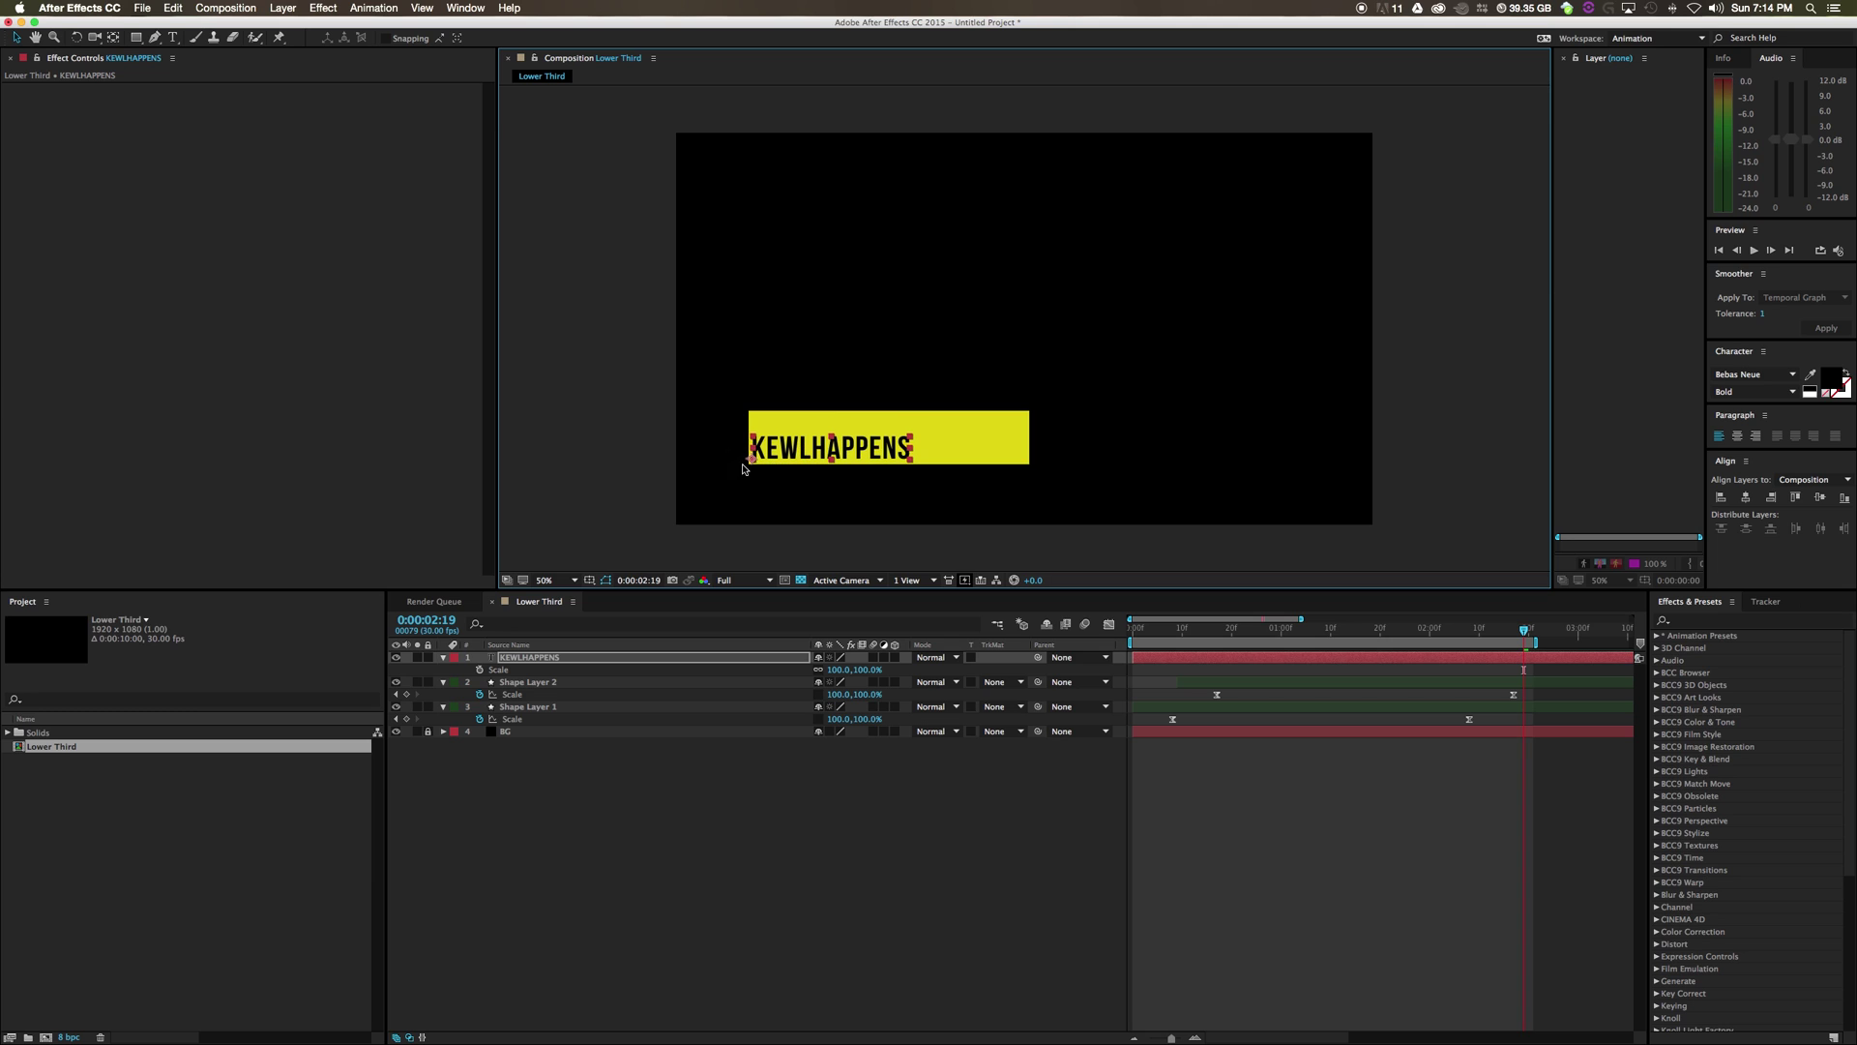
pyautogui.moveTo(874, 670); pyautogui.dragTo(922, 670)
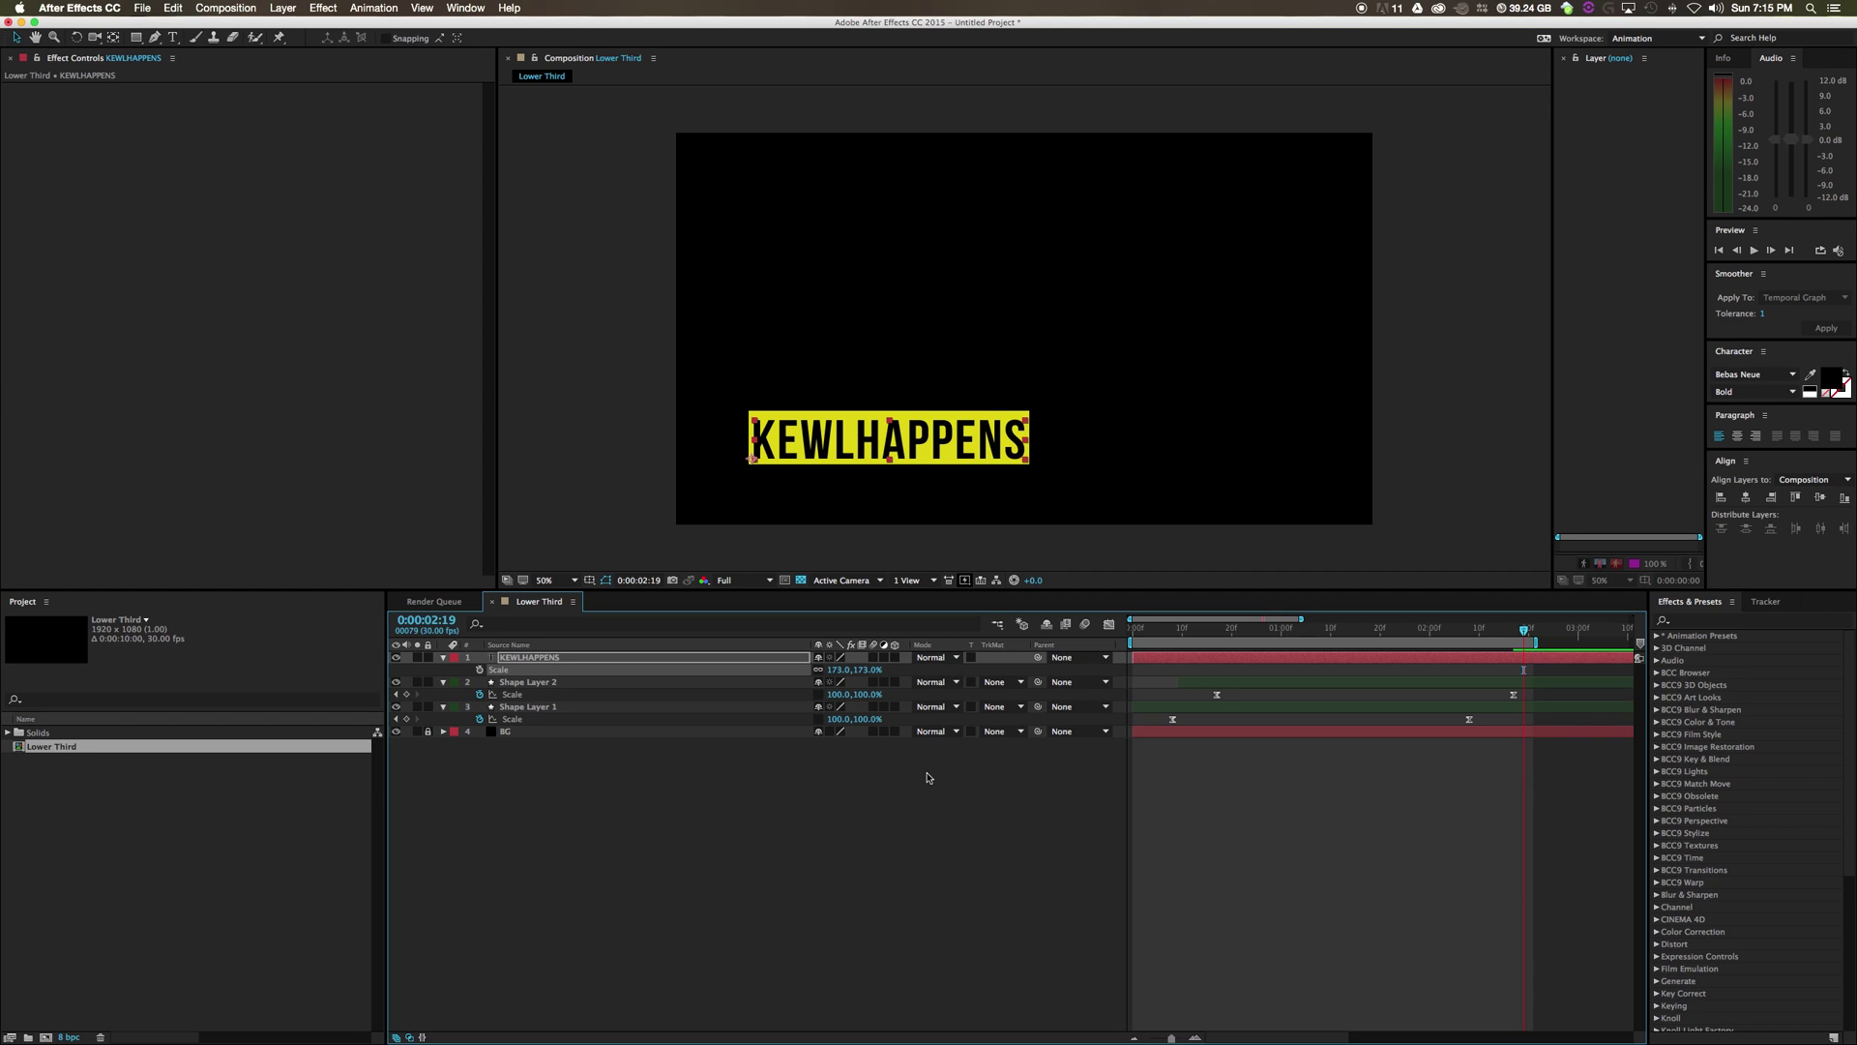
pyautogui.click(916, 742)
# Unlock and hide the BG layer, and display the composition over the transparency grid
pyautogui.click(428, 731)
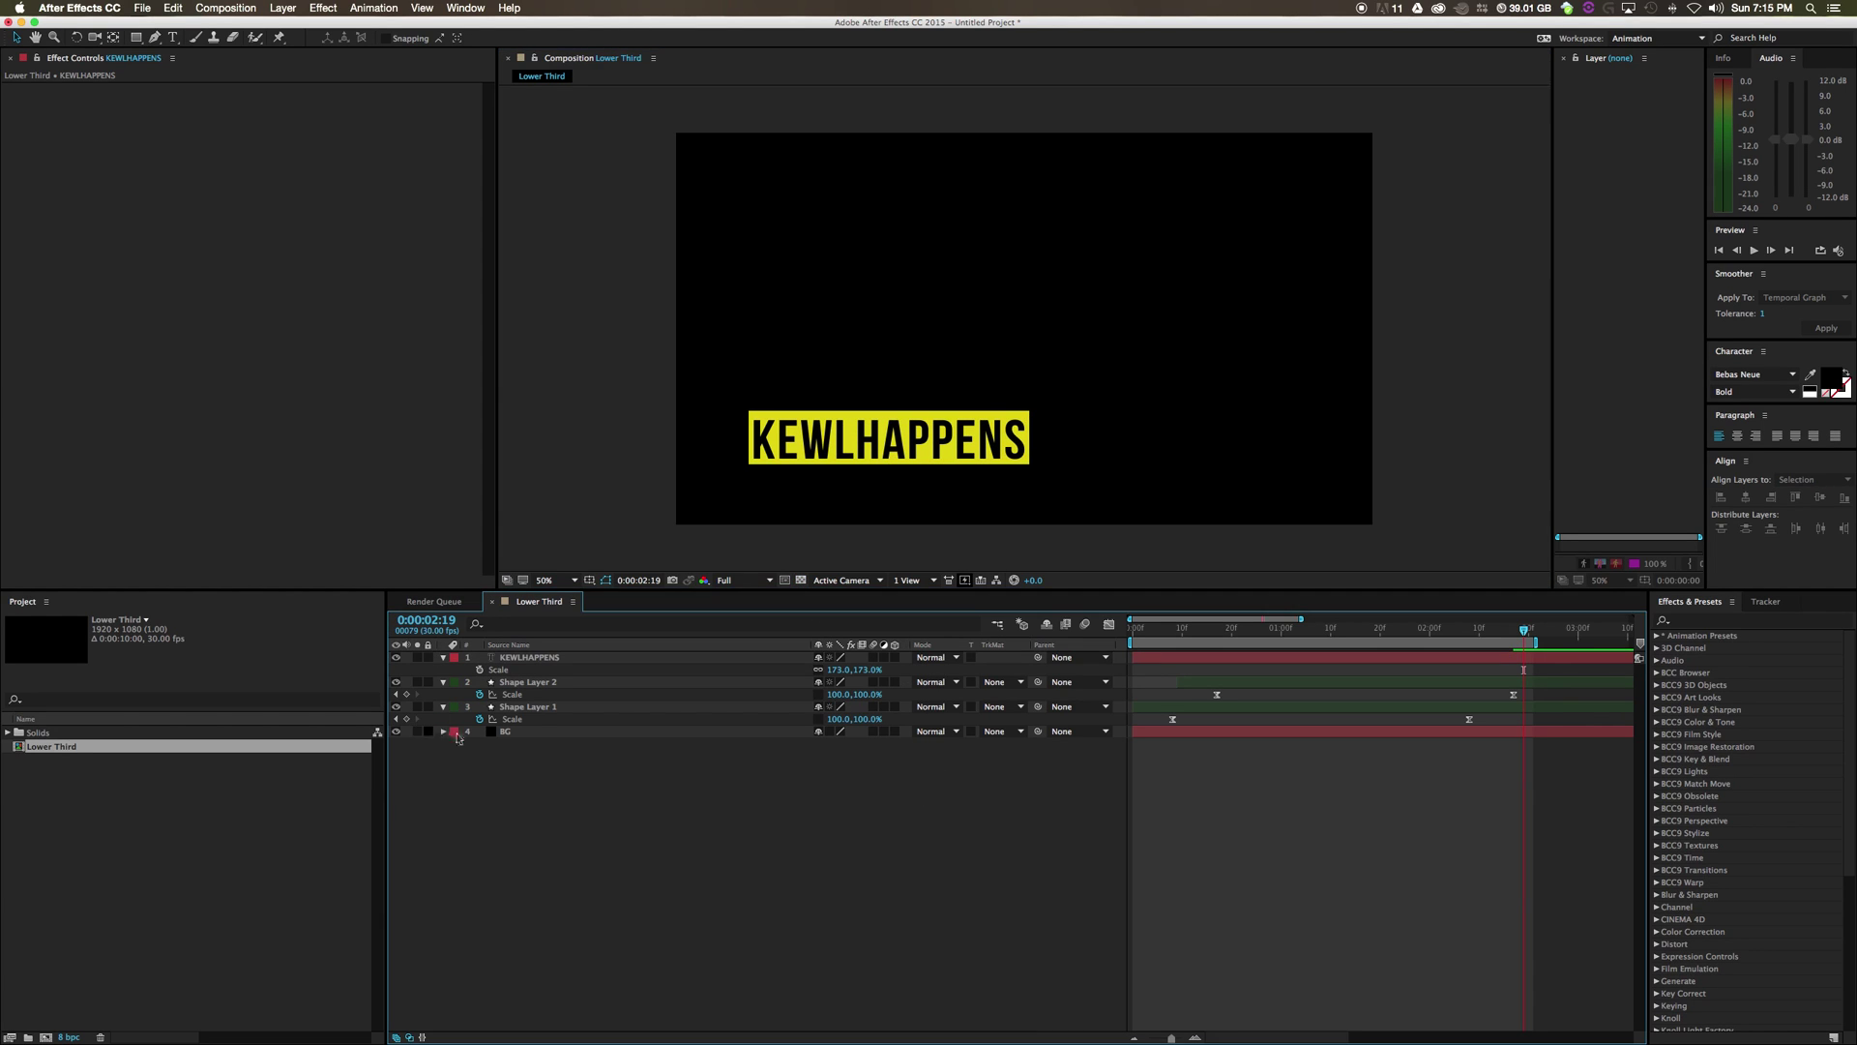
pyautogui.click(508, 731)
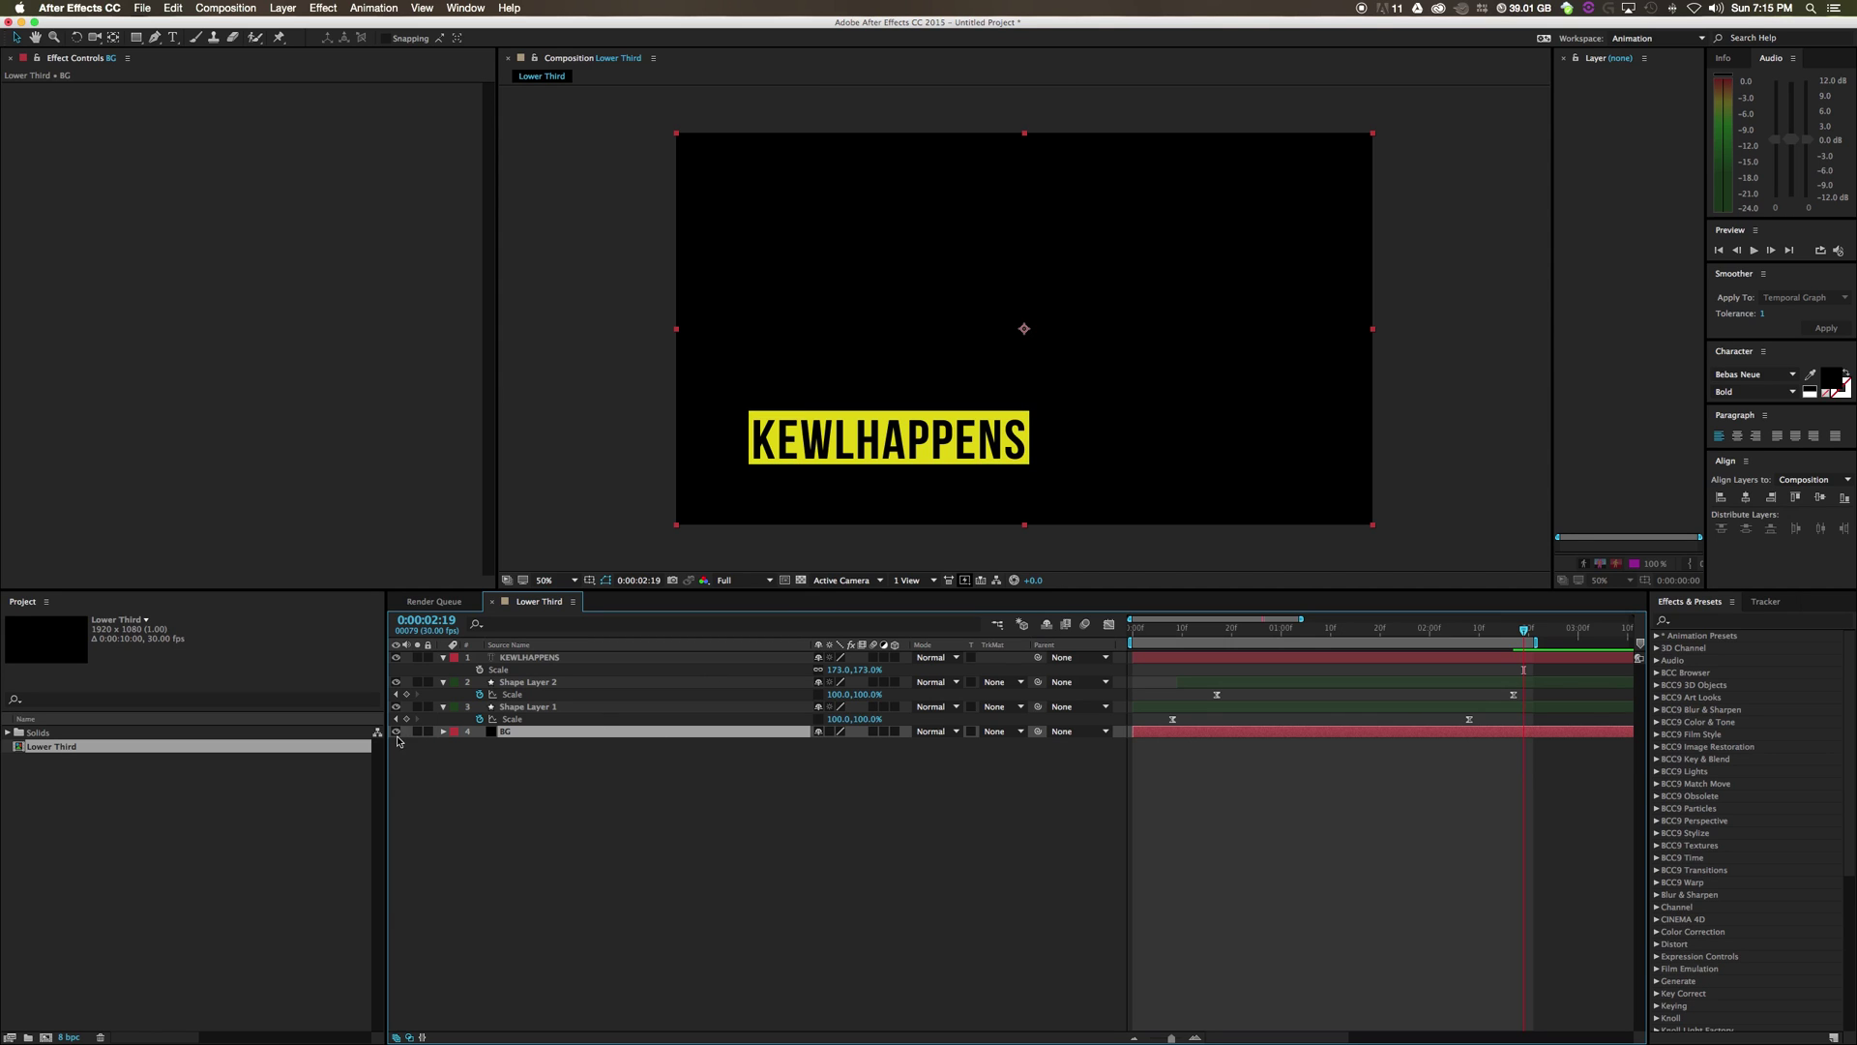
pyautogui.click(396, 731)
pyautogui.click(801, 581)
# Preview the bars and text animation from the first frame to 0:00:02:18
pyautogui.moveTo(1524, 634); pyautogui.dragTo(1122, 664)
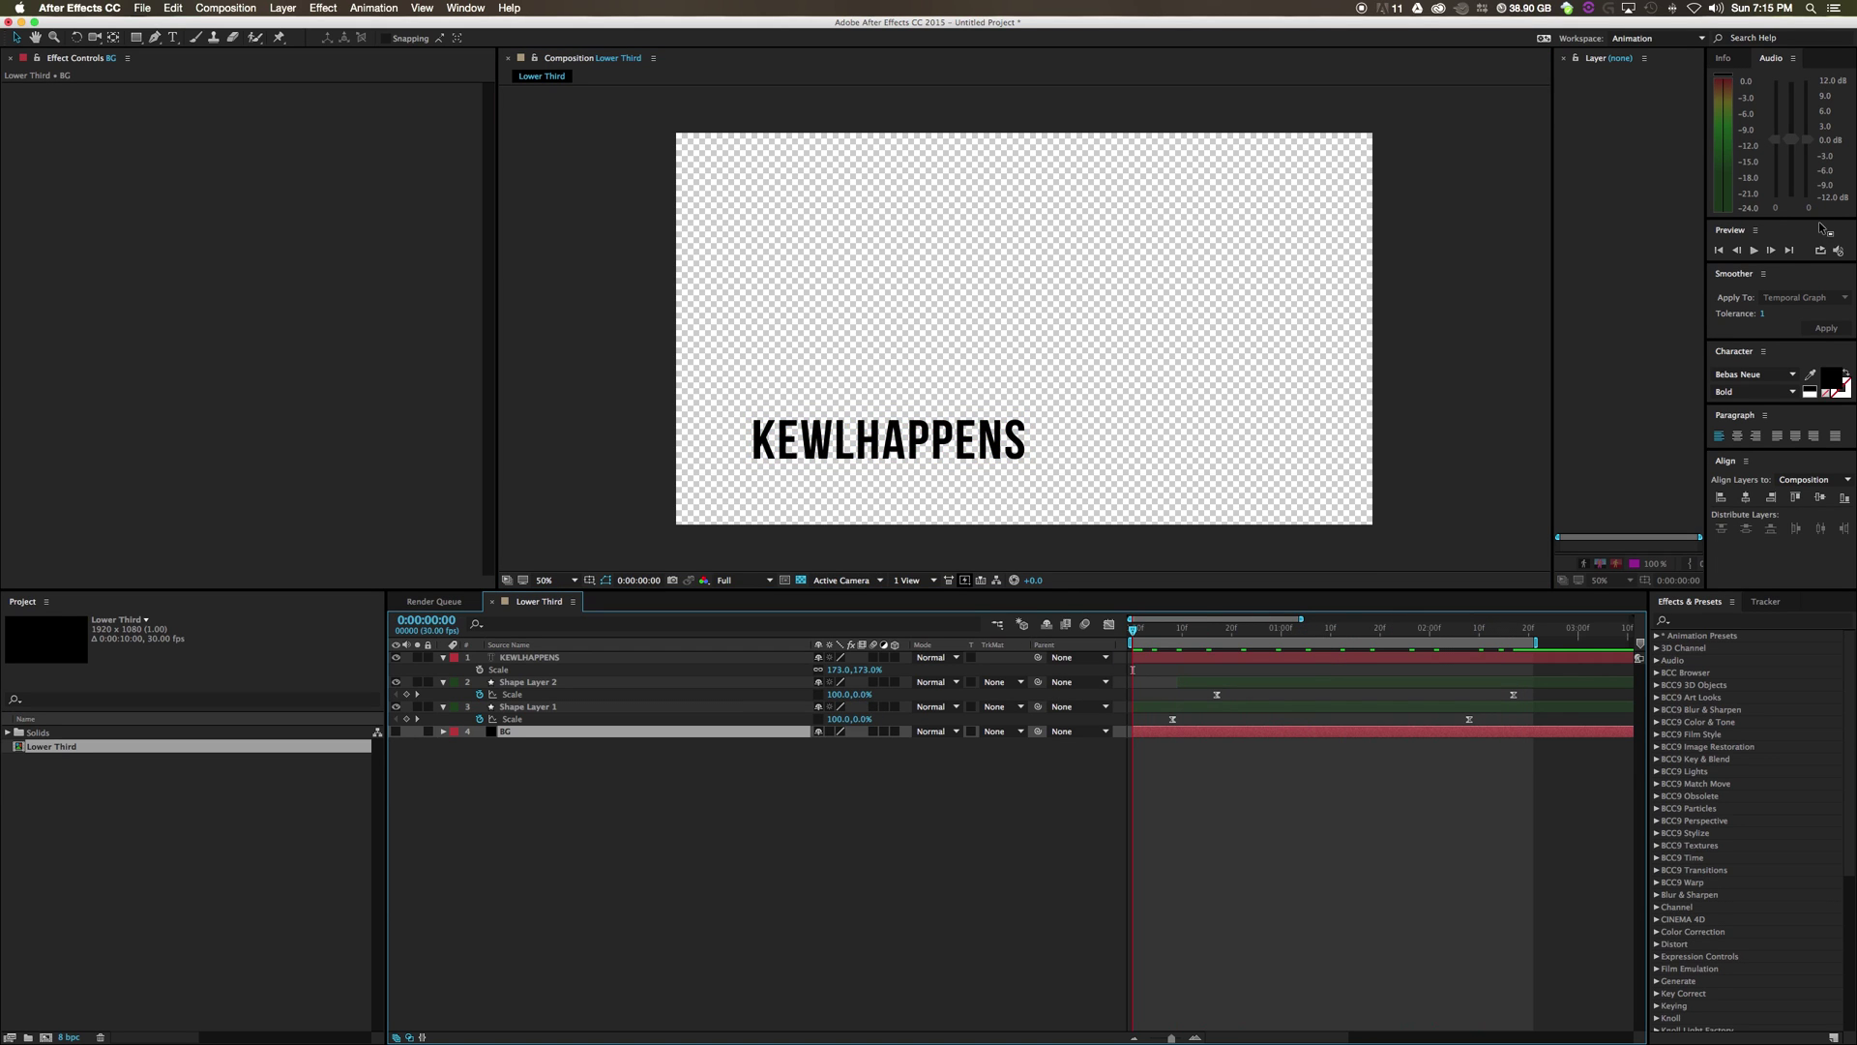
pyautogui.click(1758, 251)
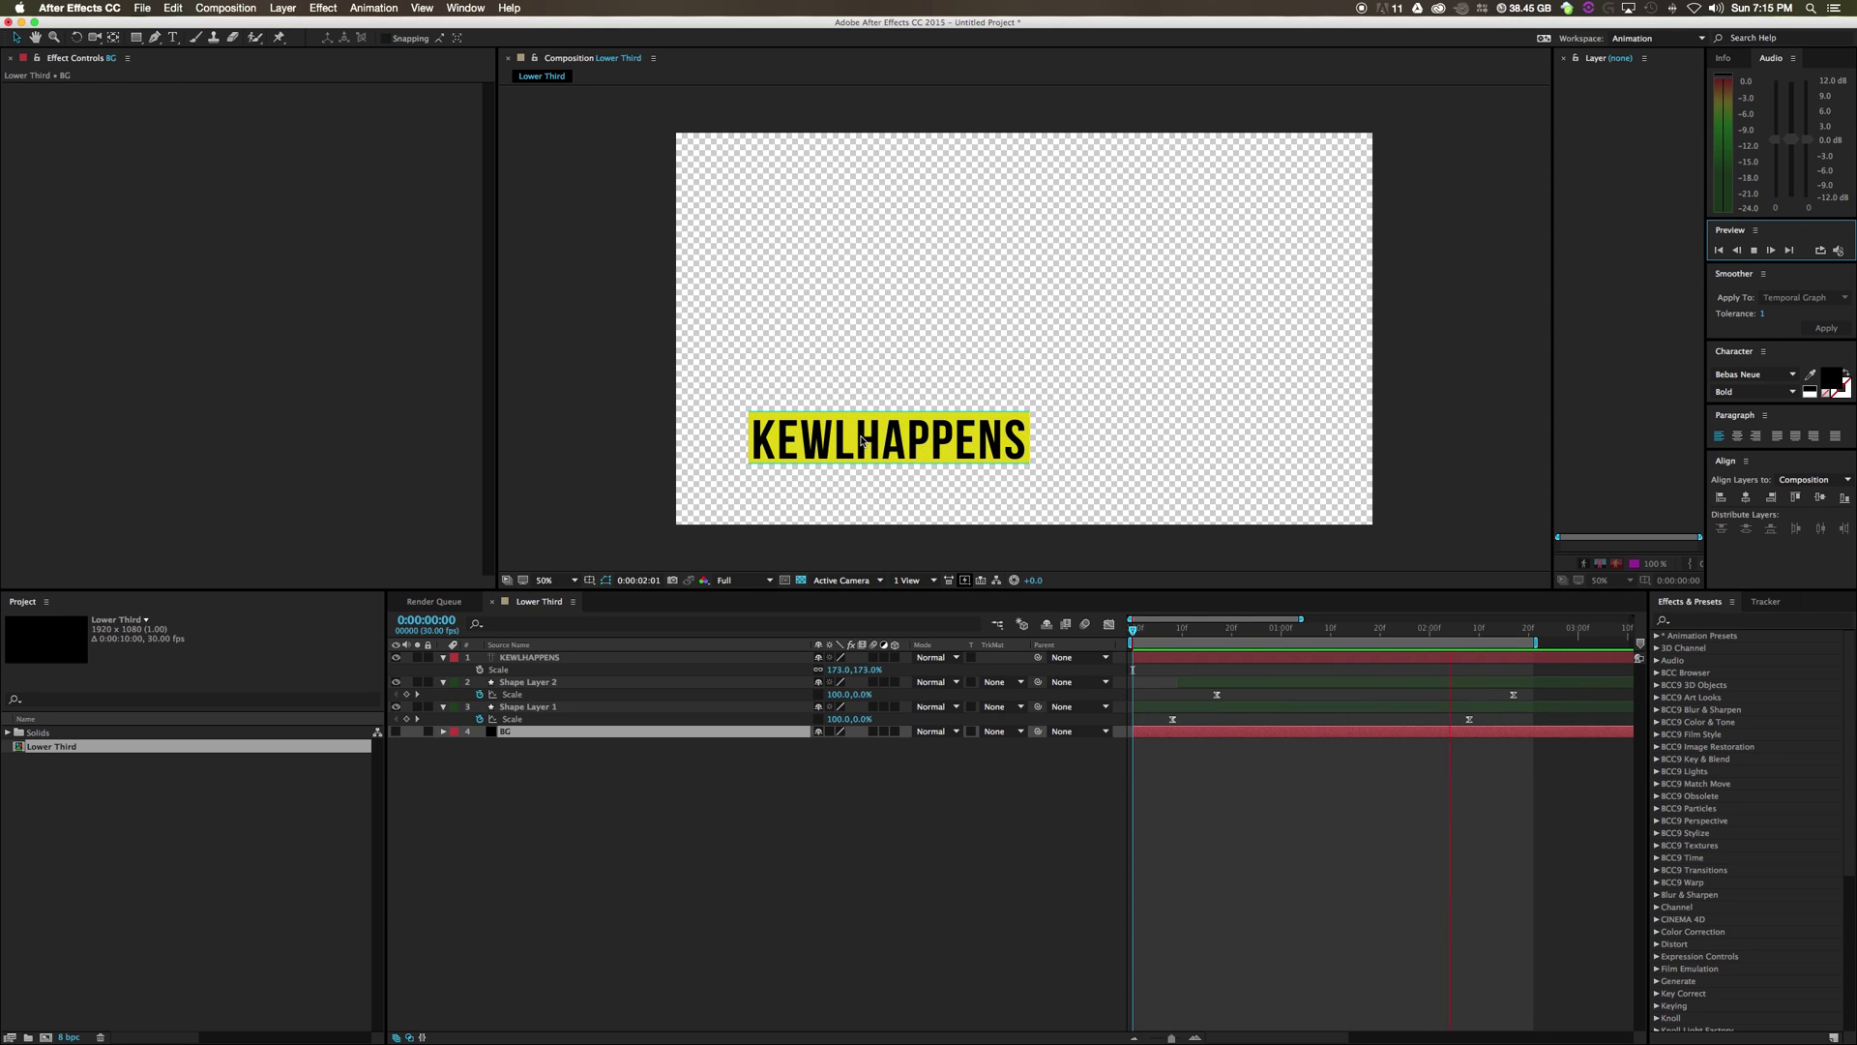
pyautogui.press('space')
pyautogui.press('space')
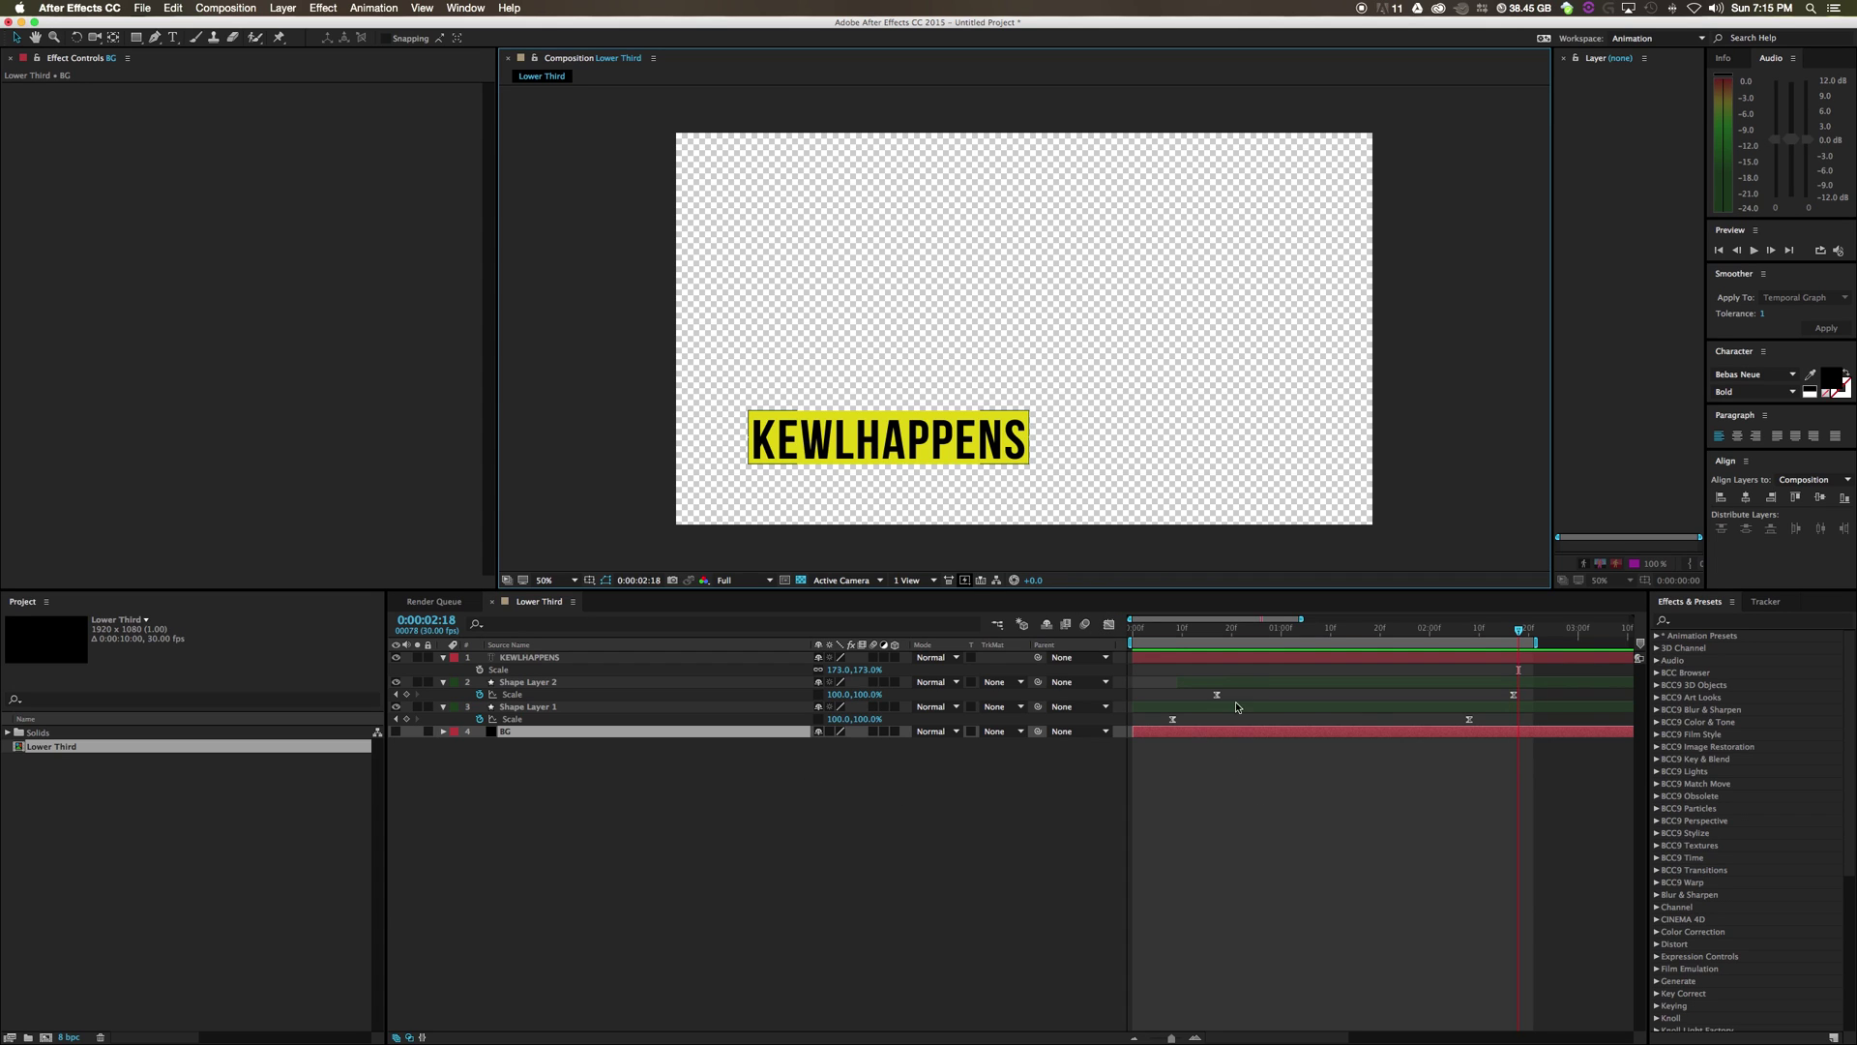
# Duplicate Shape Layer 2 and place the copy directly above the KEWLHAPPENS text layer
pyautogui.click(1242, 691)
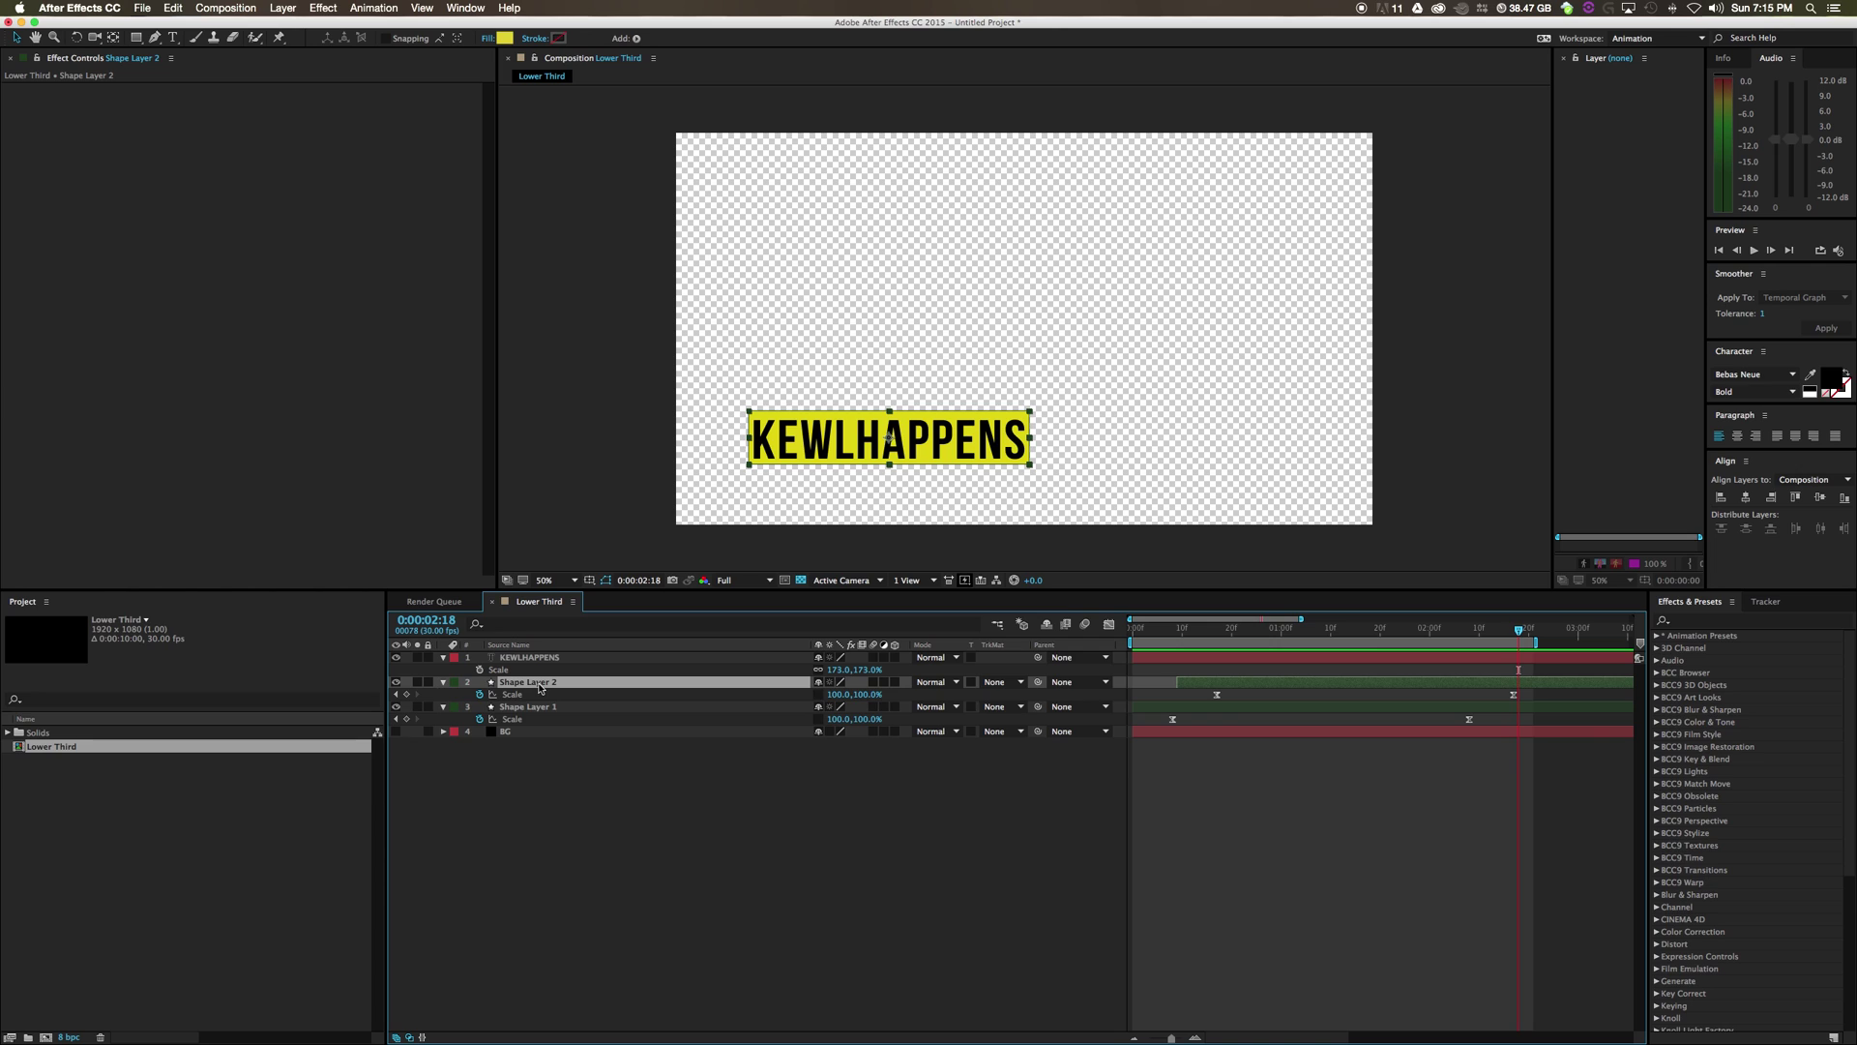
pyautogui.press('super+d')
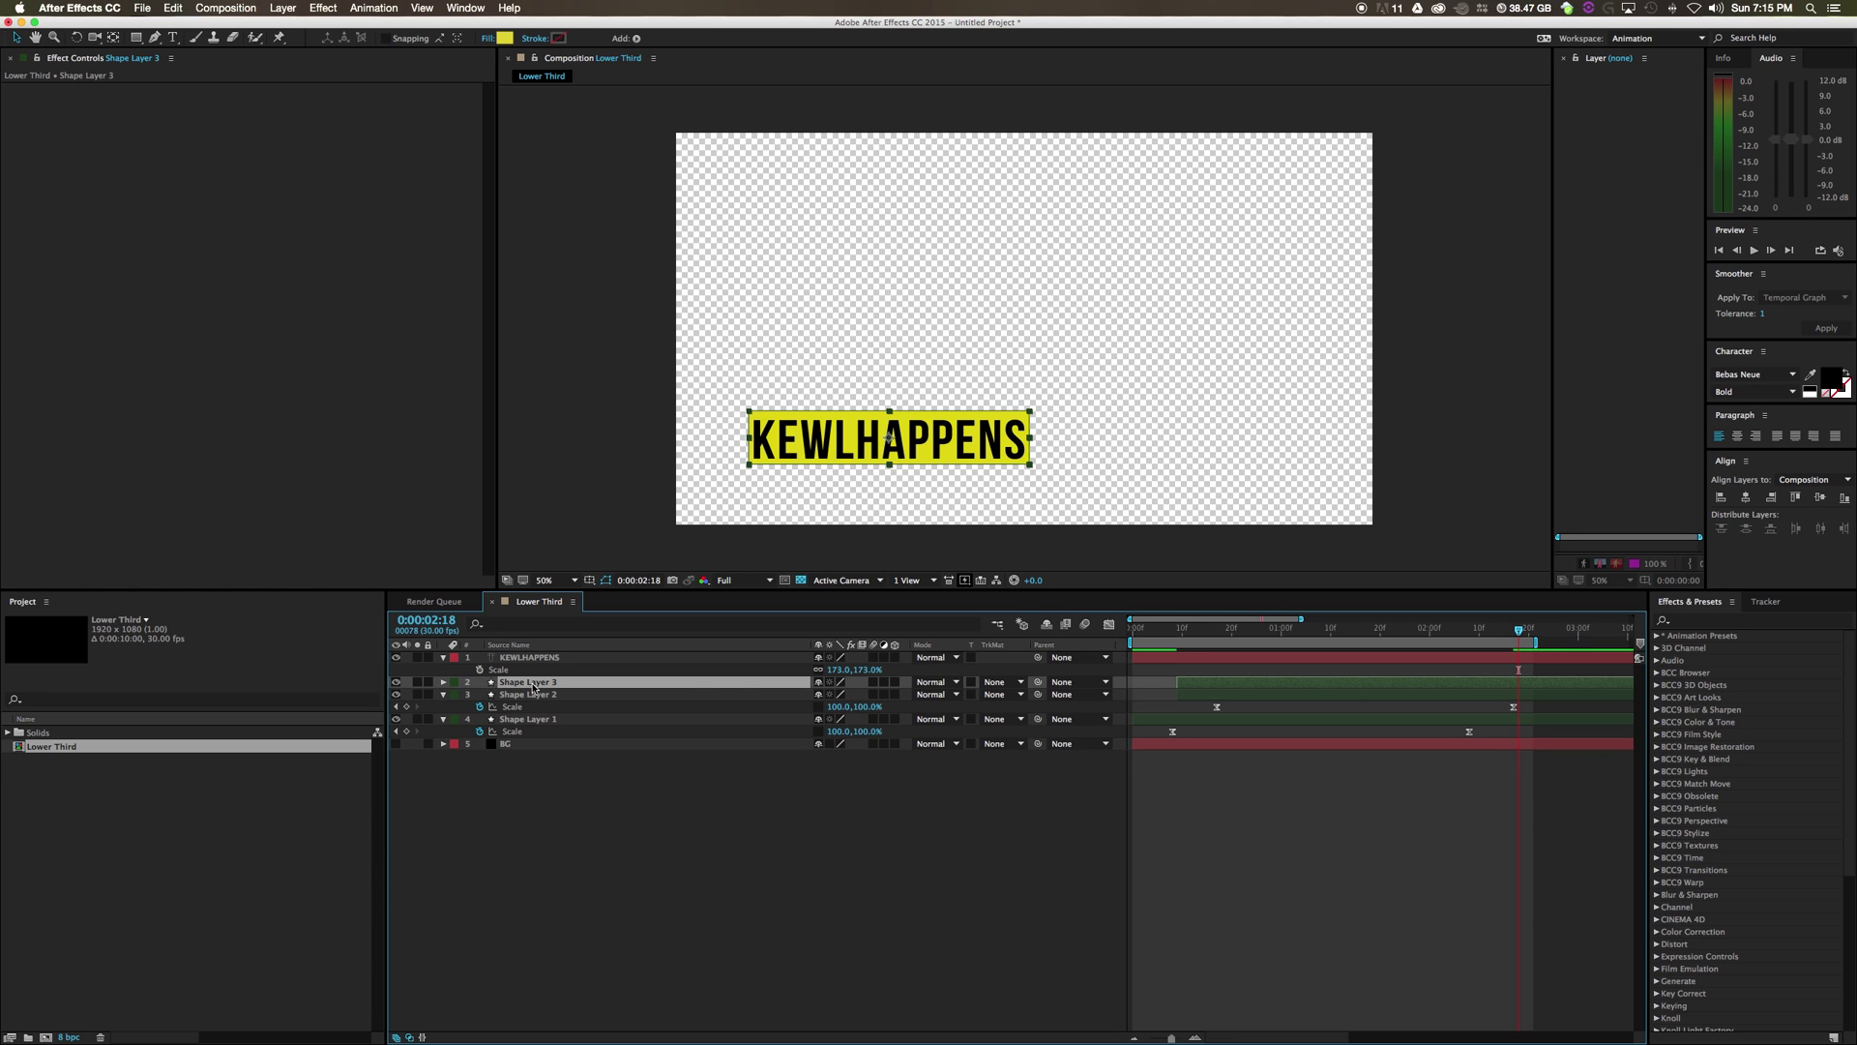
pyautogui.click(535, 678)
pyautogui.moveTo(536, 679); pyautogui.dragTo(539, 671)
# Set the KEWLHAPPENS layer's track matte to Alpha Matte "Shape Layer 3"
pyautogui.click(540, 671)
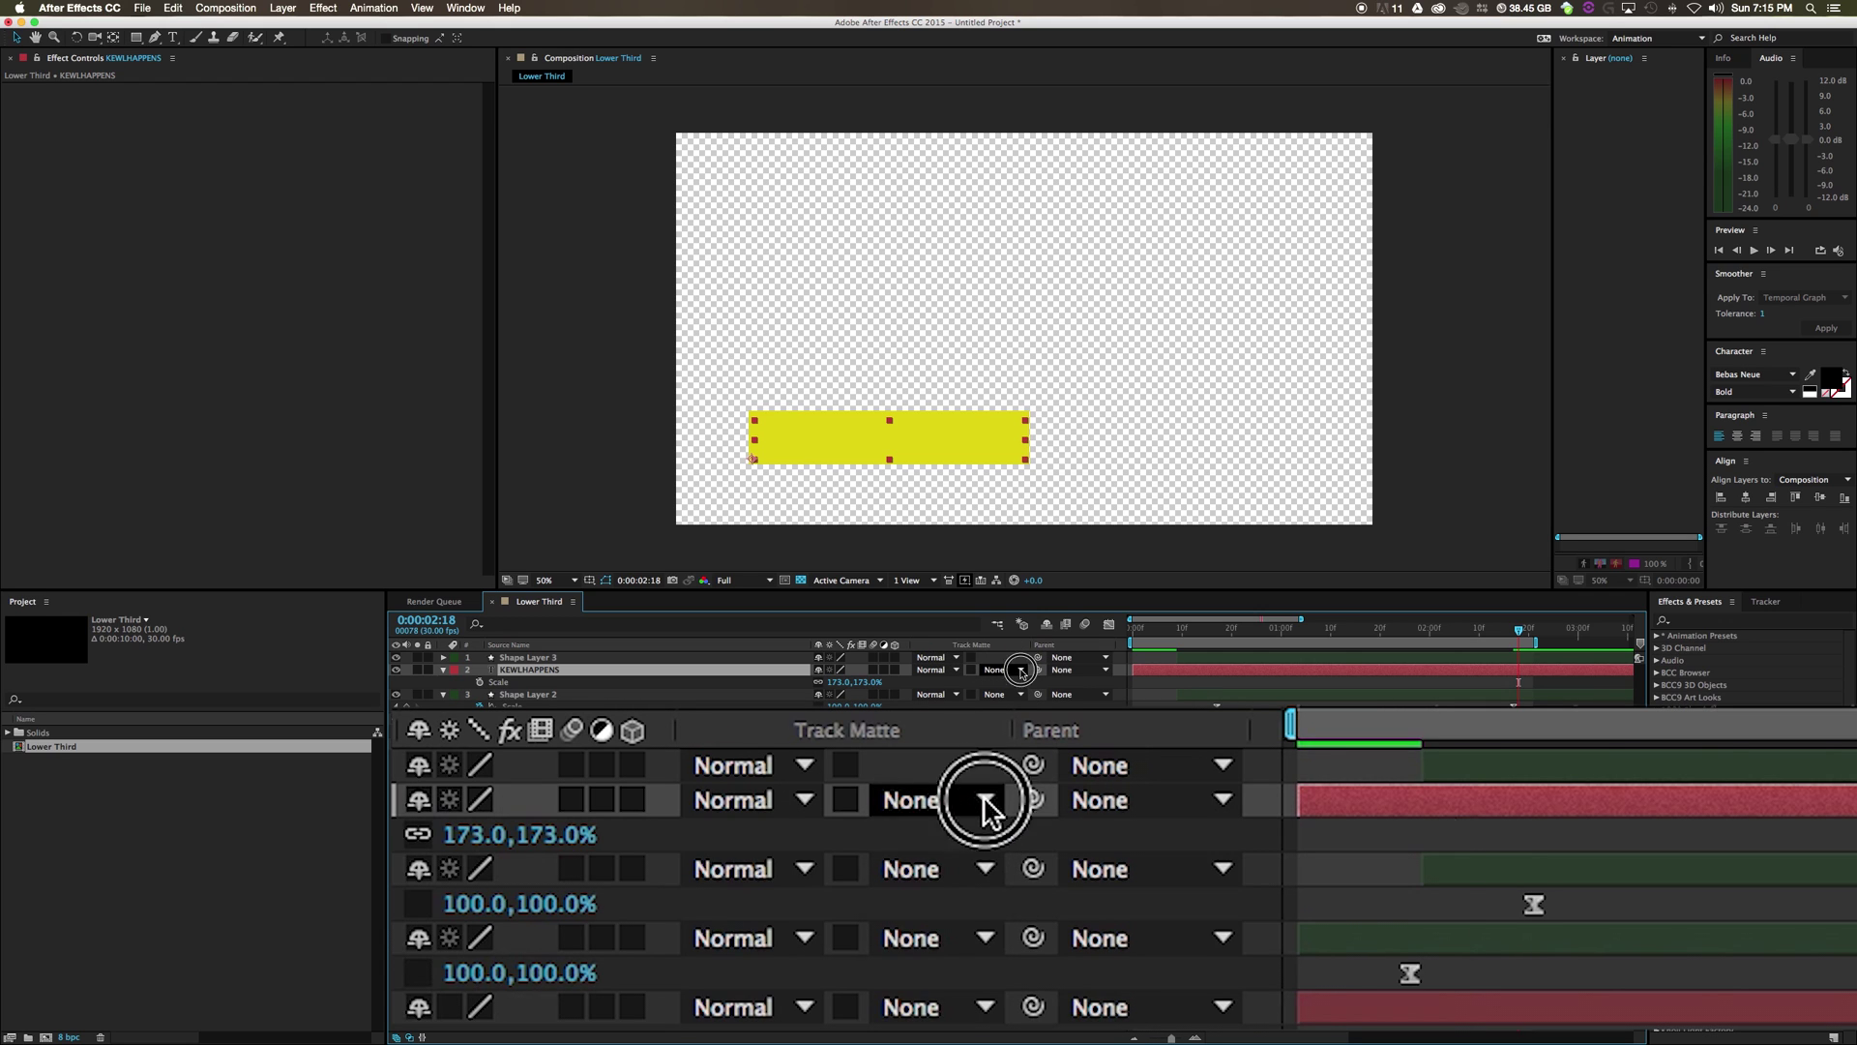
pyautogui.click(1018, 673)
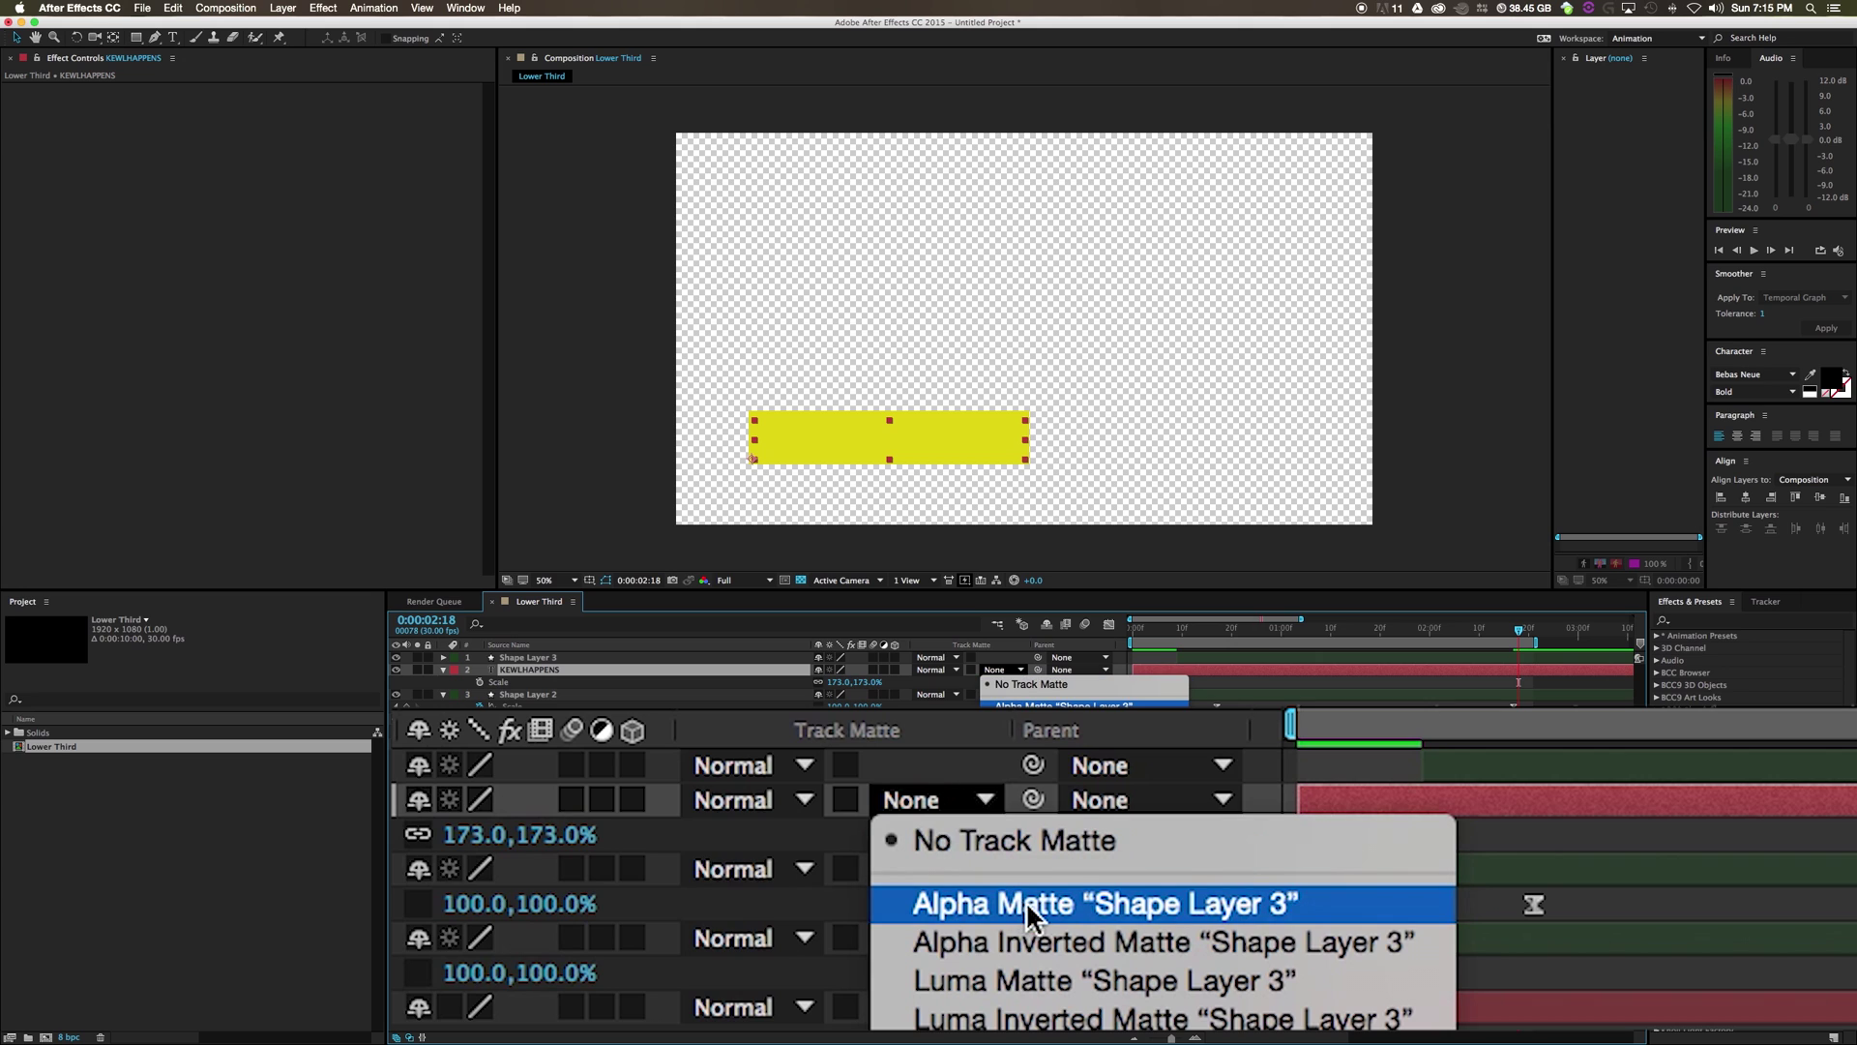
pyautogui.click(1039, 705)
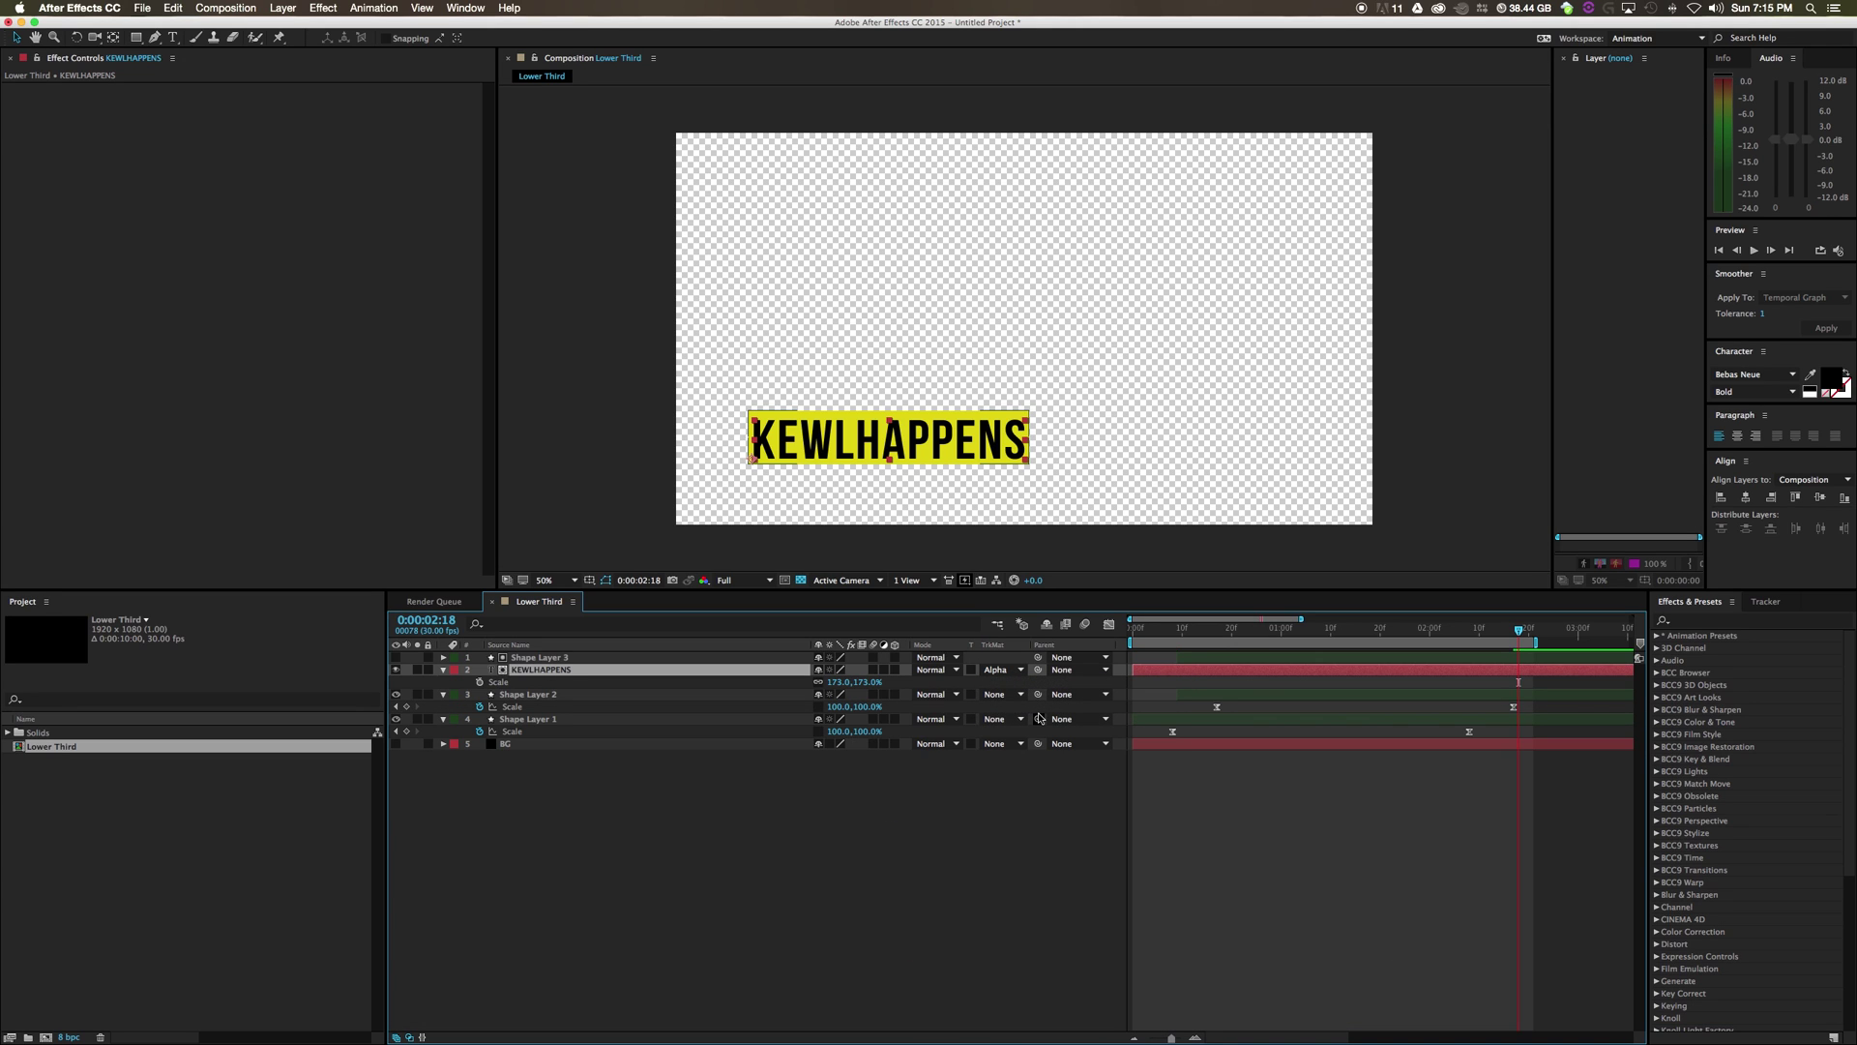
# Check the matte by toggling Shape Layer 3's visibility, and preview the text reveal from the first frame
pyautogui.click(542, 658)
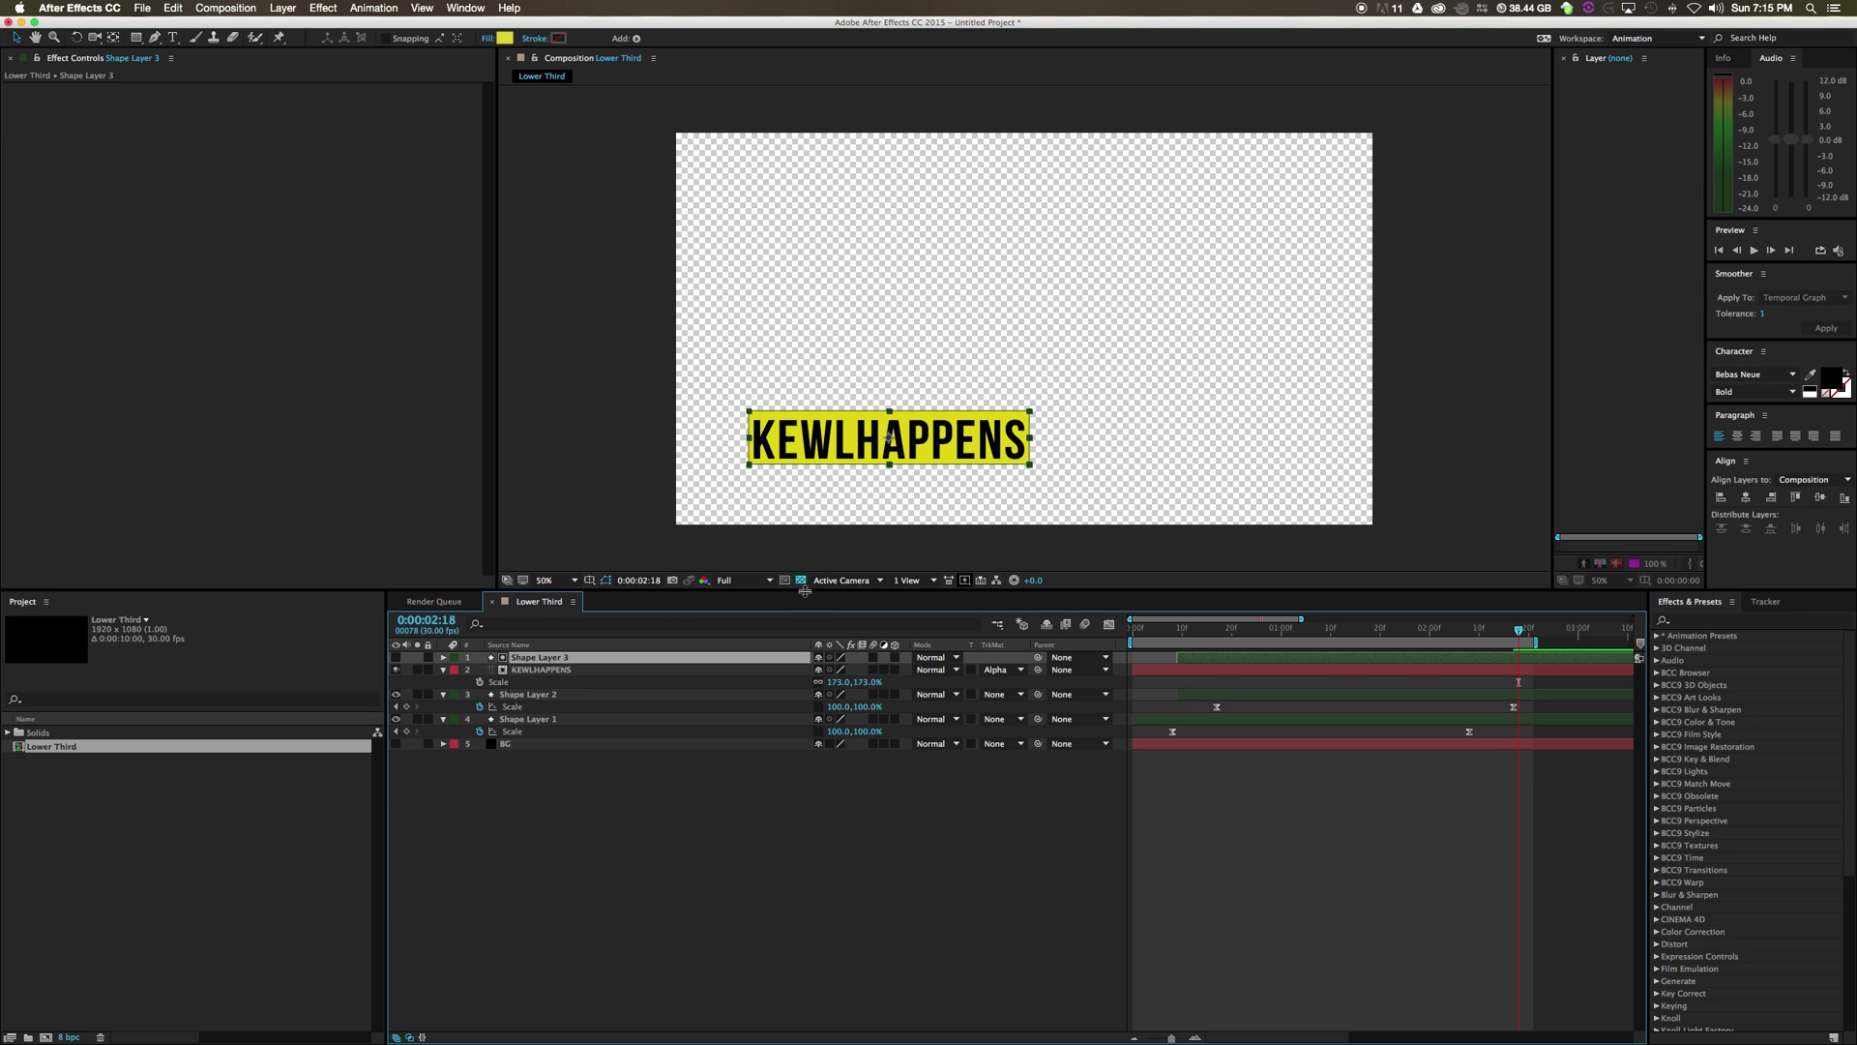
pyautogui.click(396, 658)
pyautogui.click(395, 657)
pyautogui.click(518, 670)
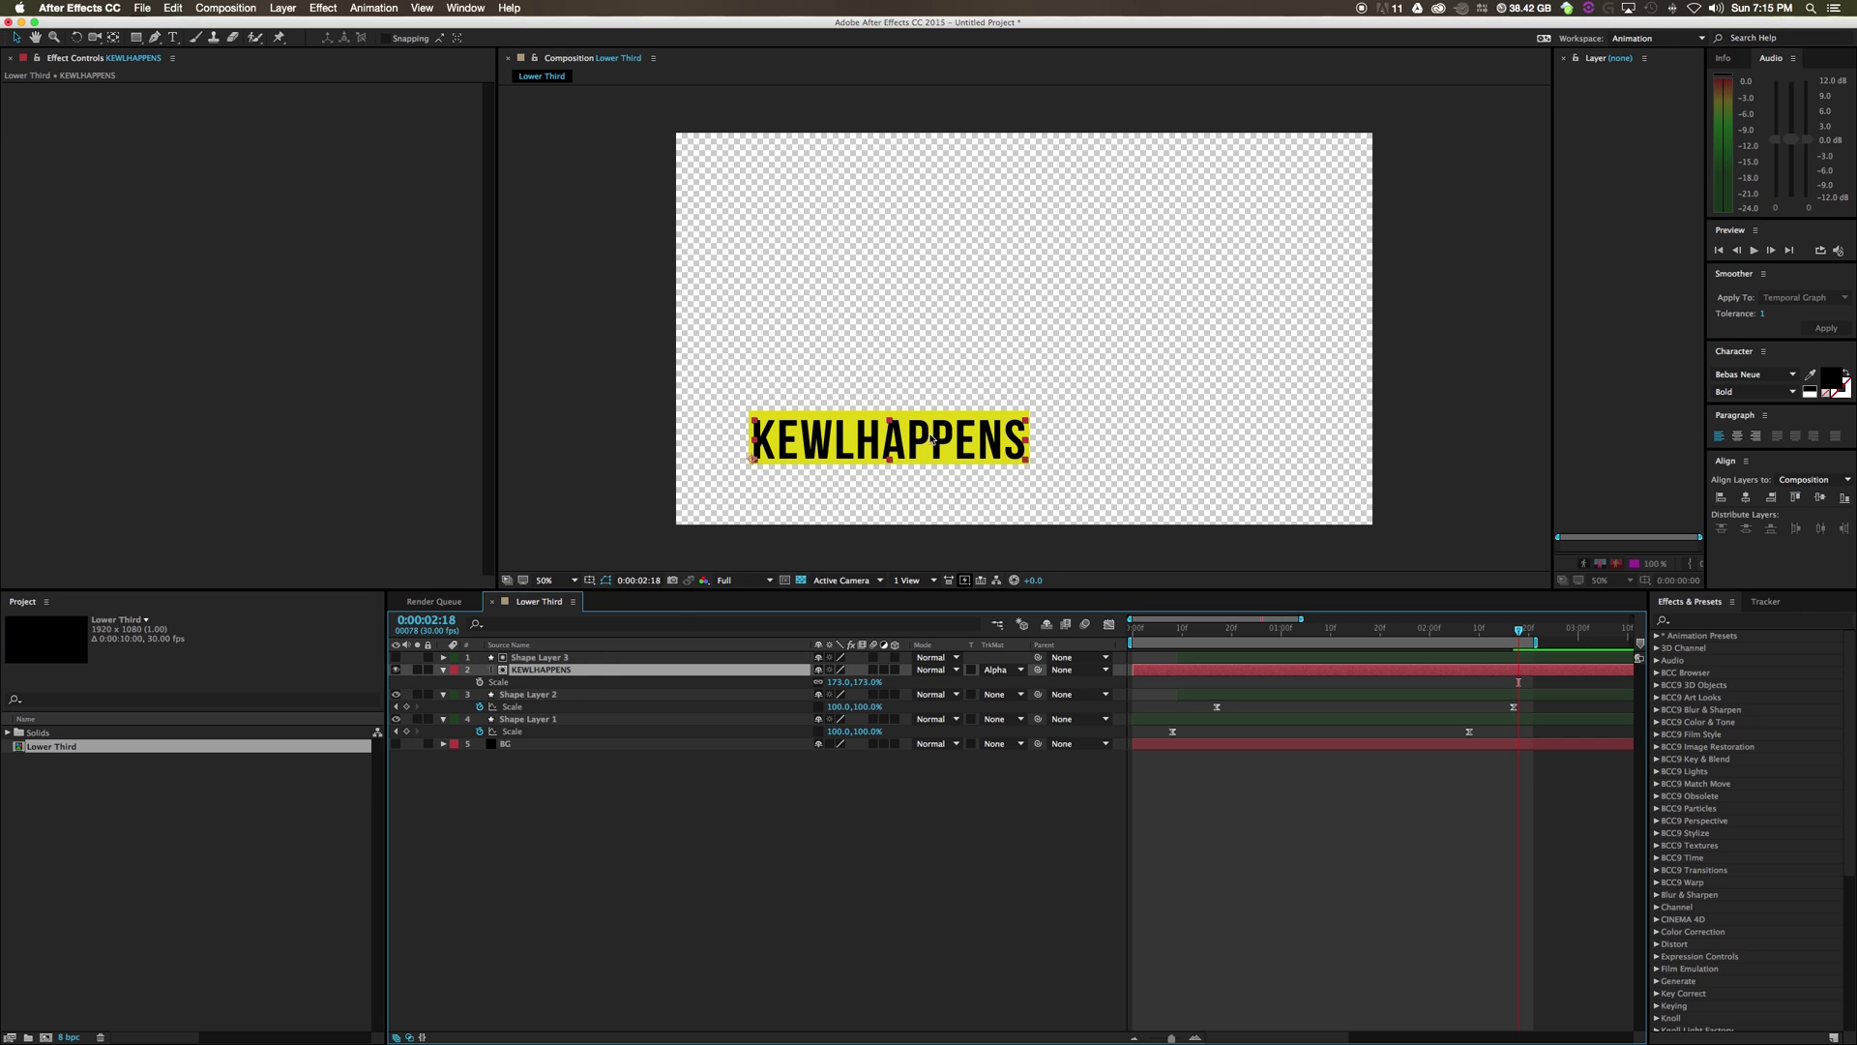
pyautogui.click(1180, 657)
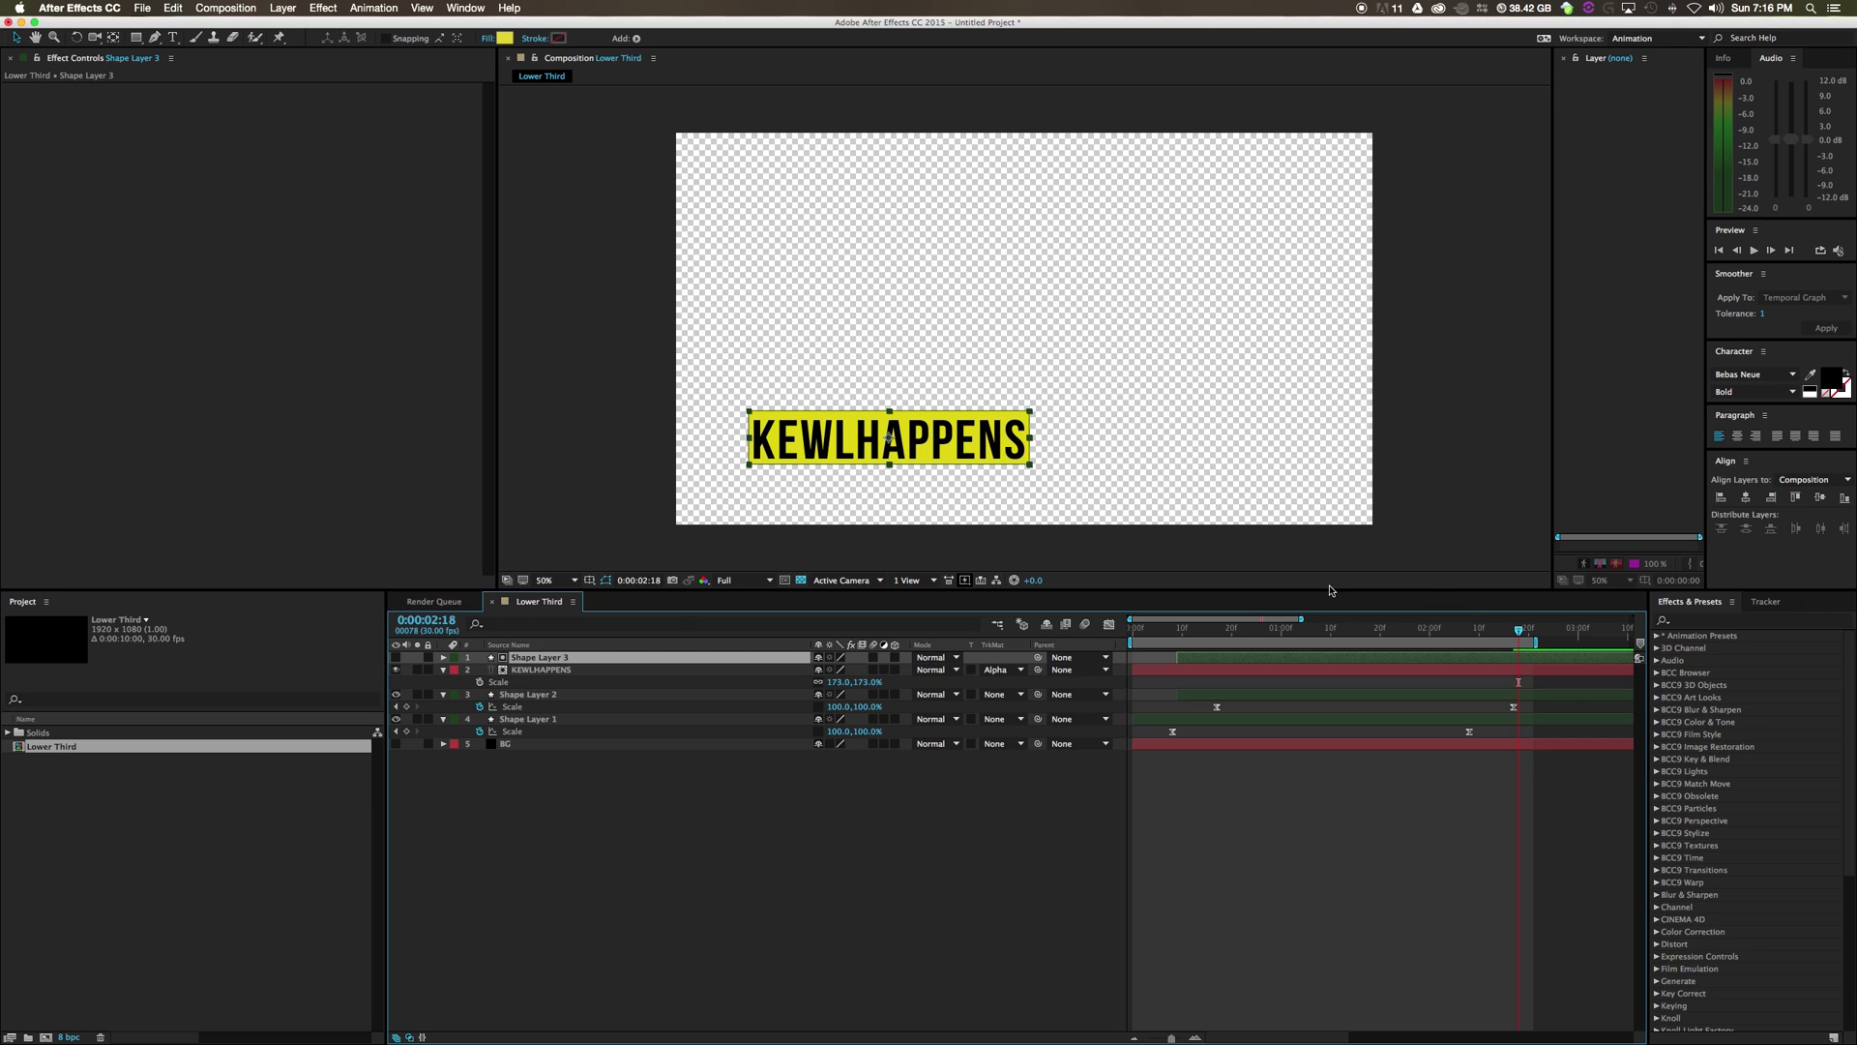
pyautogui.moveTo(1522, 636); pyautogui.dragTo(1077, 662)
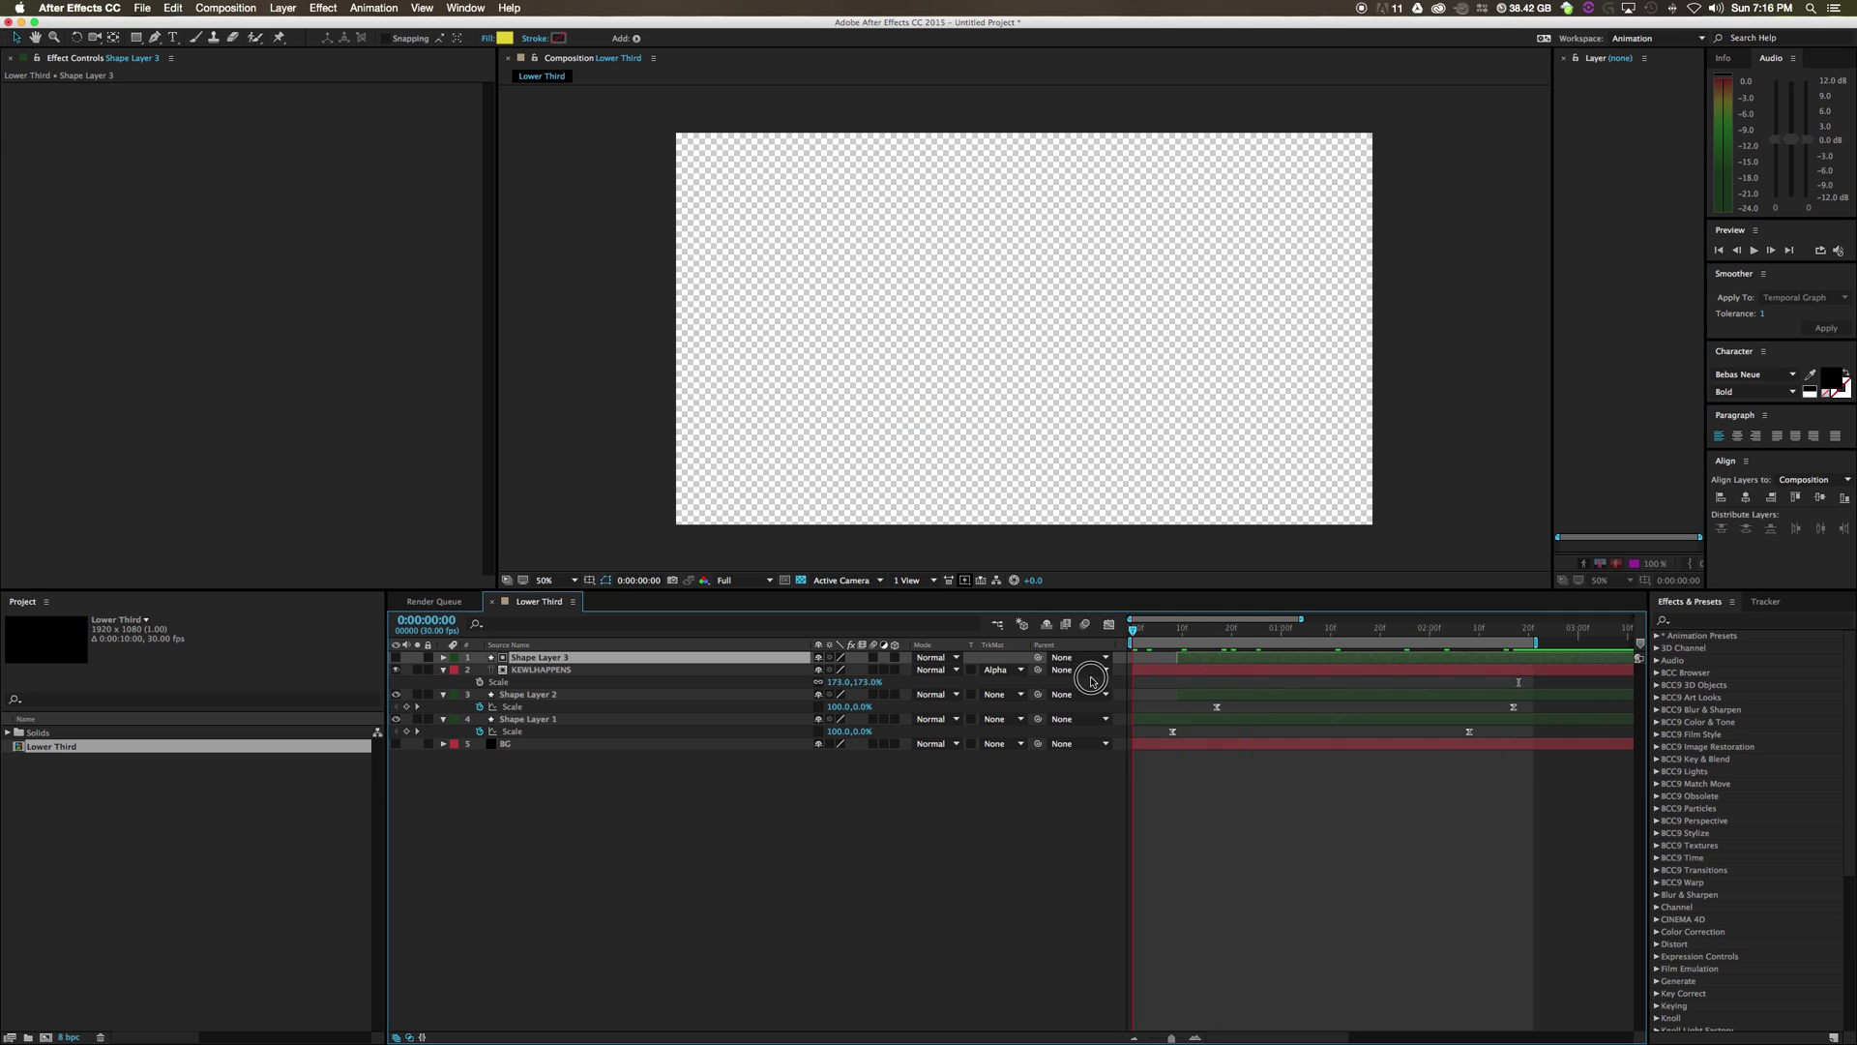
pyautogui.click(1754, 249)
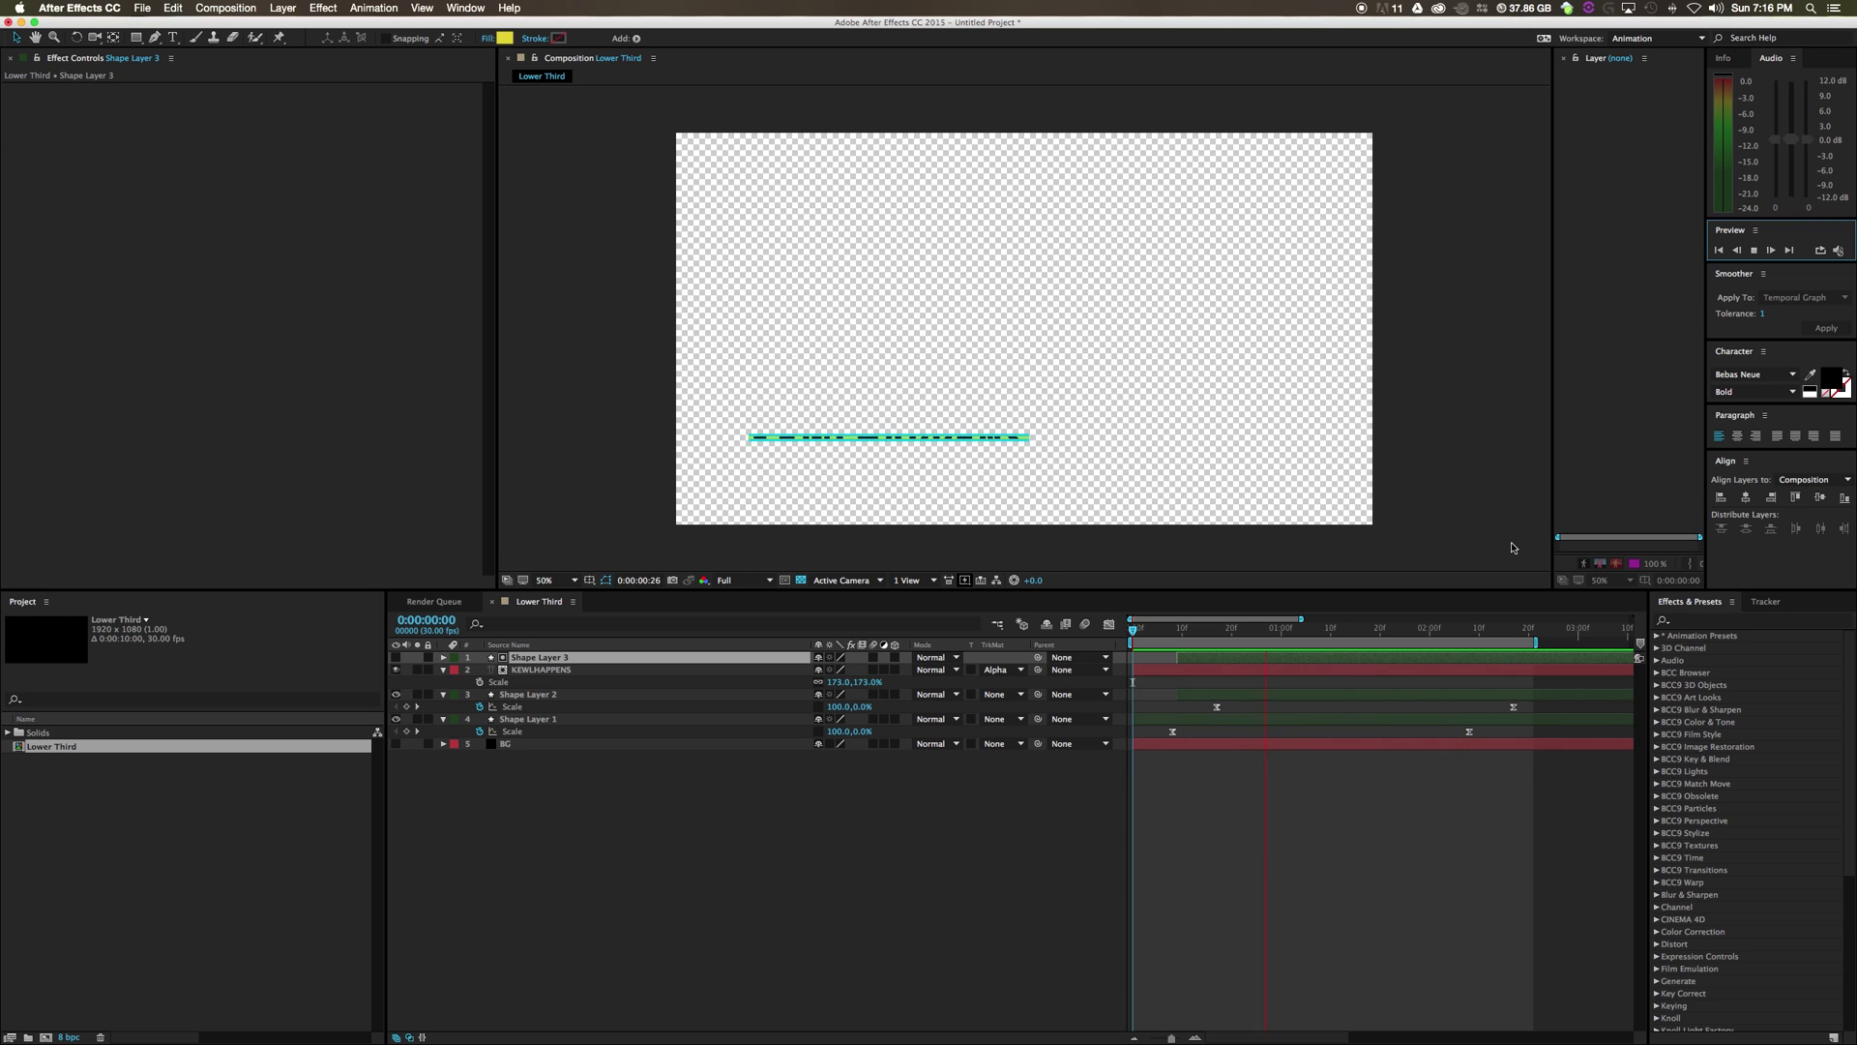
pyautogui.press('space')
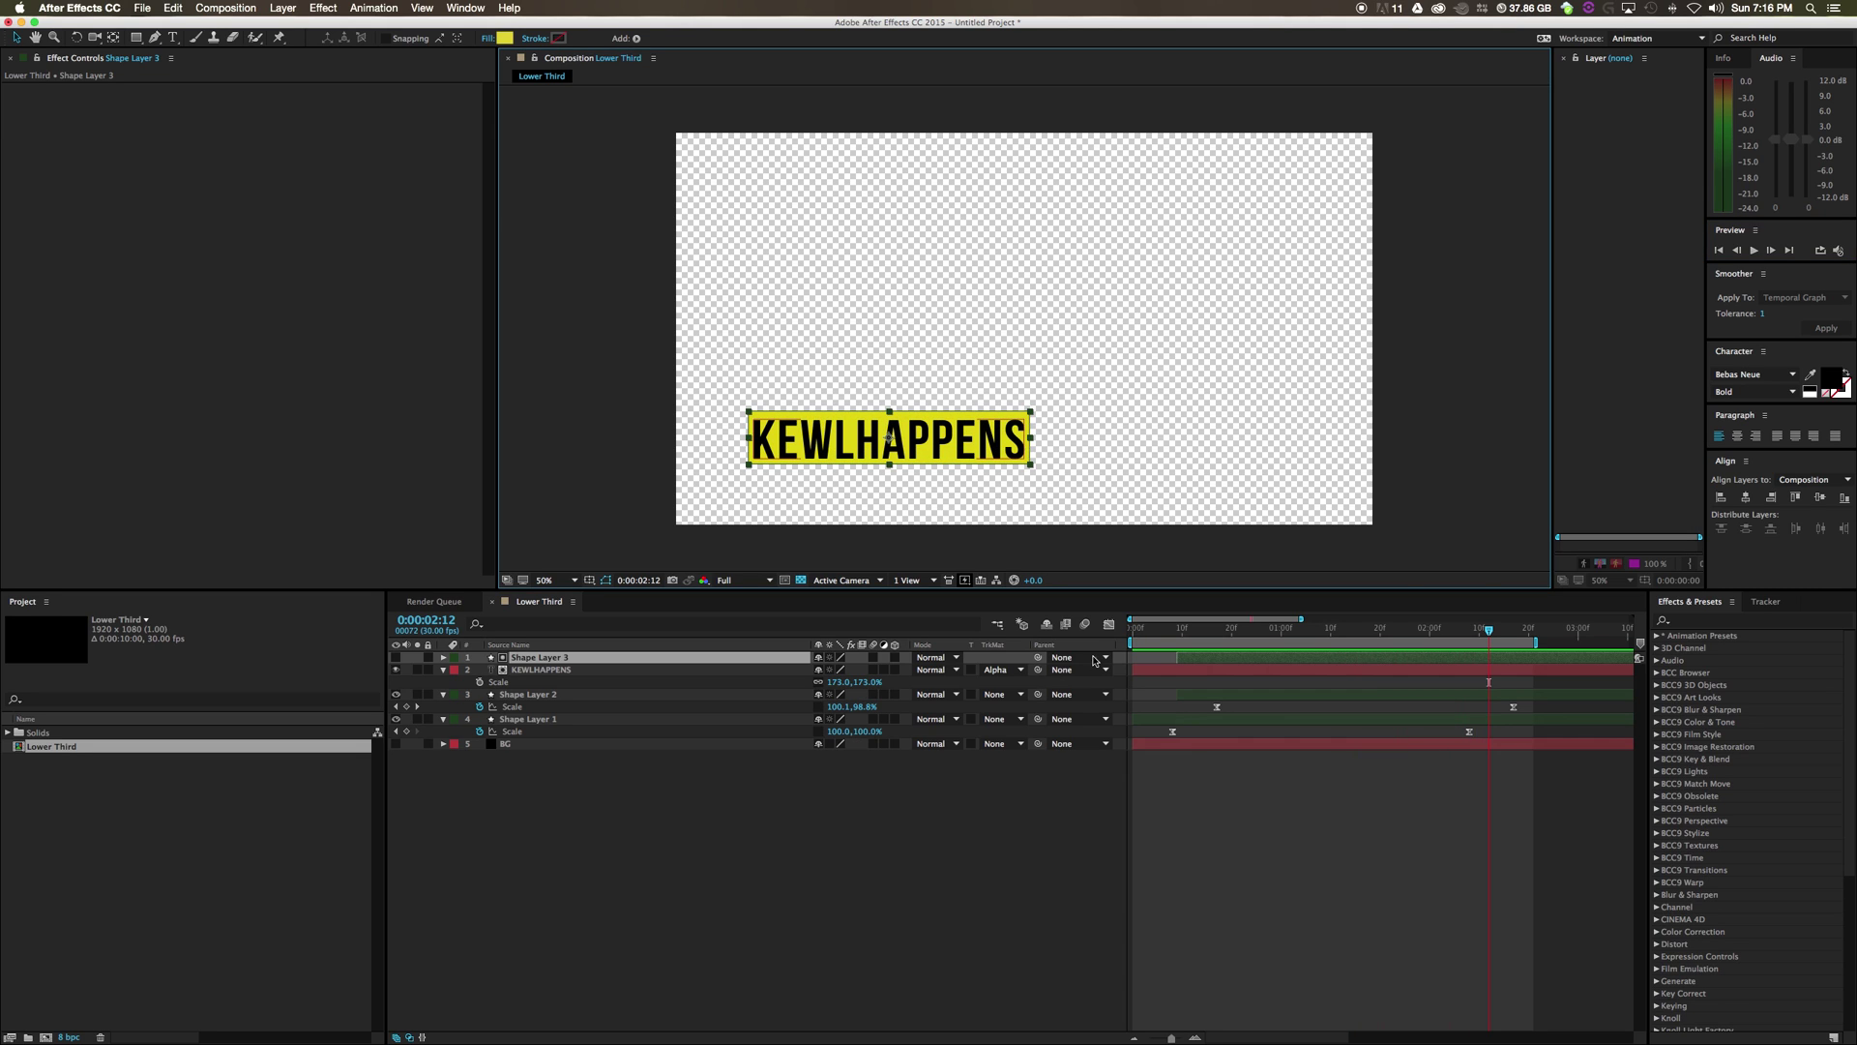
pyautogui.click(949, 858)
# Collapse the properties of the text and shape layers and set the KEWLHAPPENS layer's label color to Yellow
pyautogui.click(434, 670)
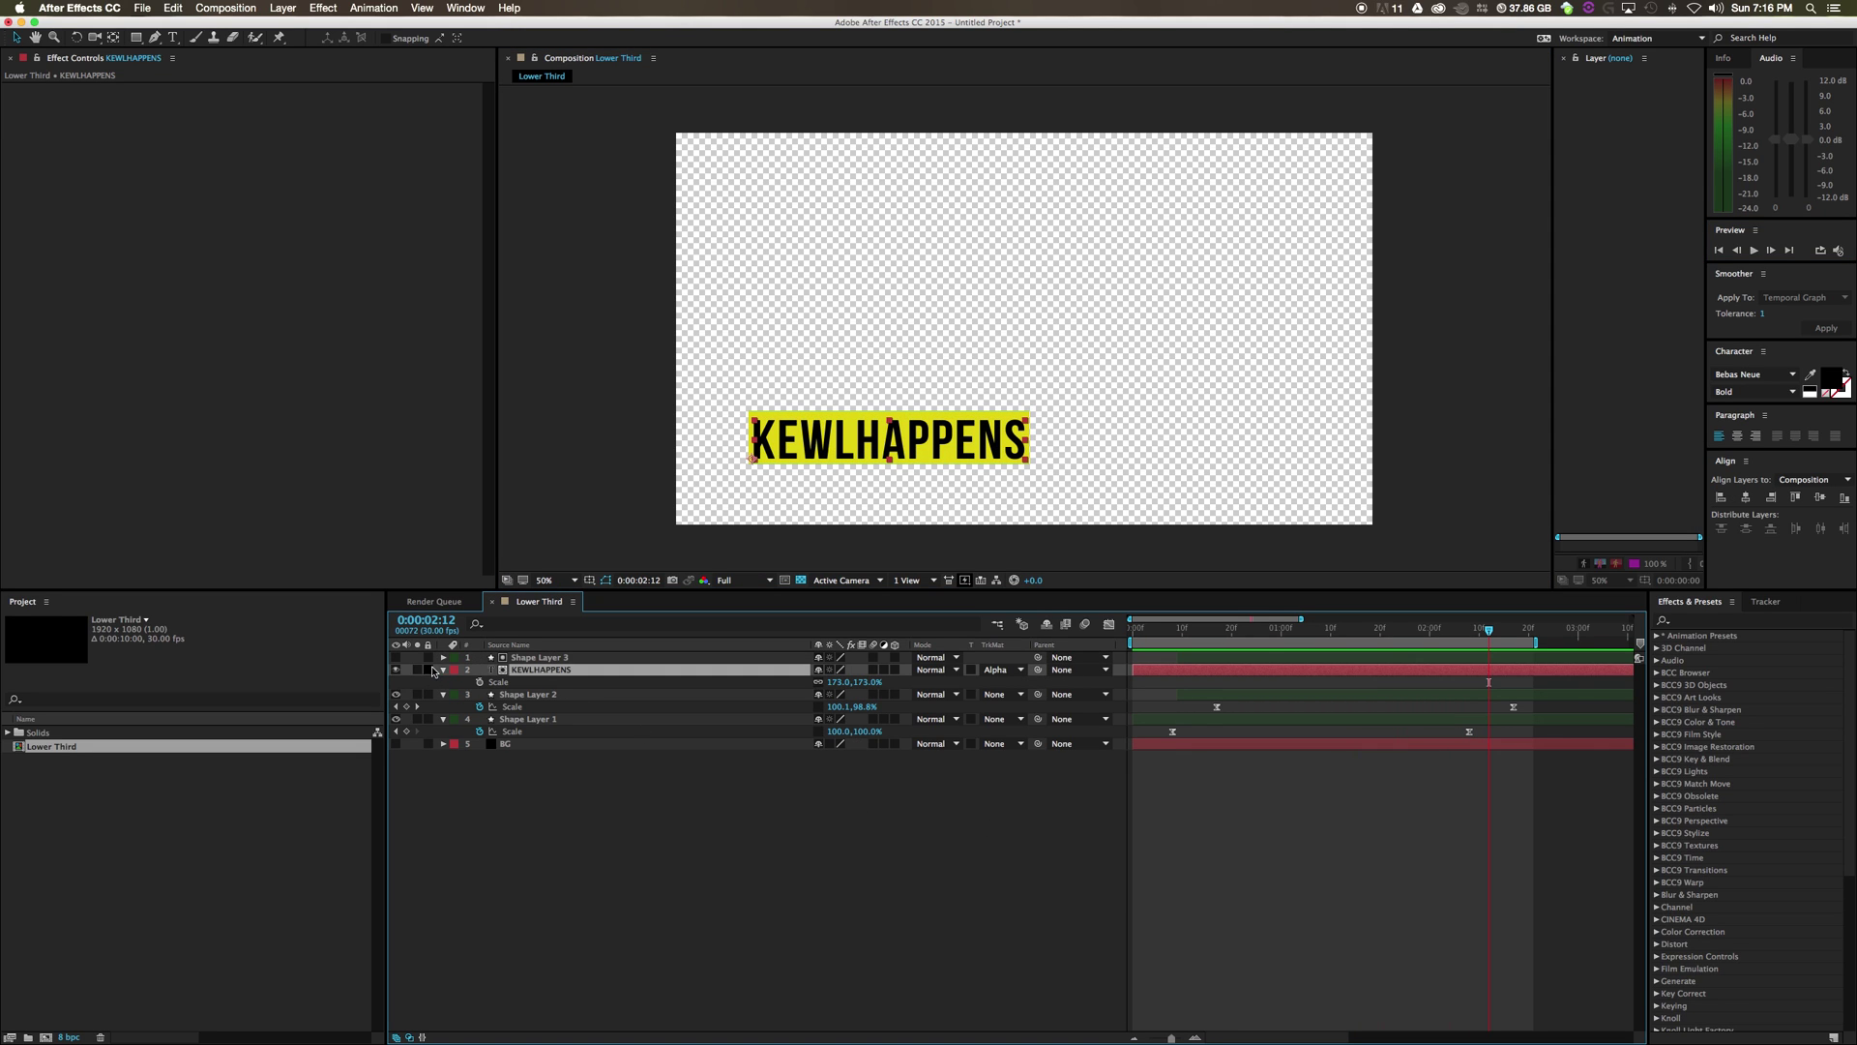
pyautogui.click(443, 670)
pyautogui.click(443, 682)
pyautogui.click(443, 695)
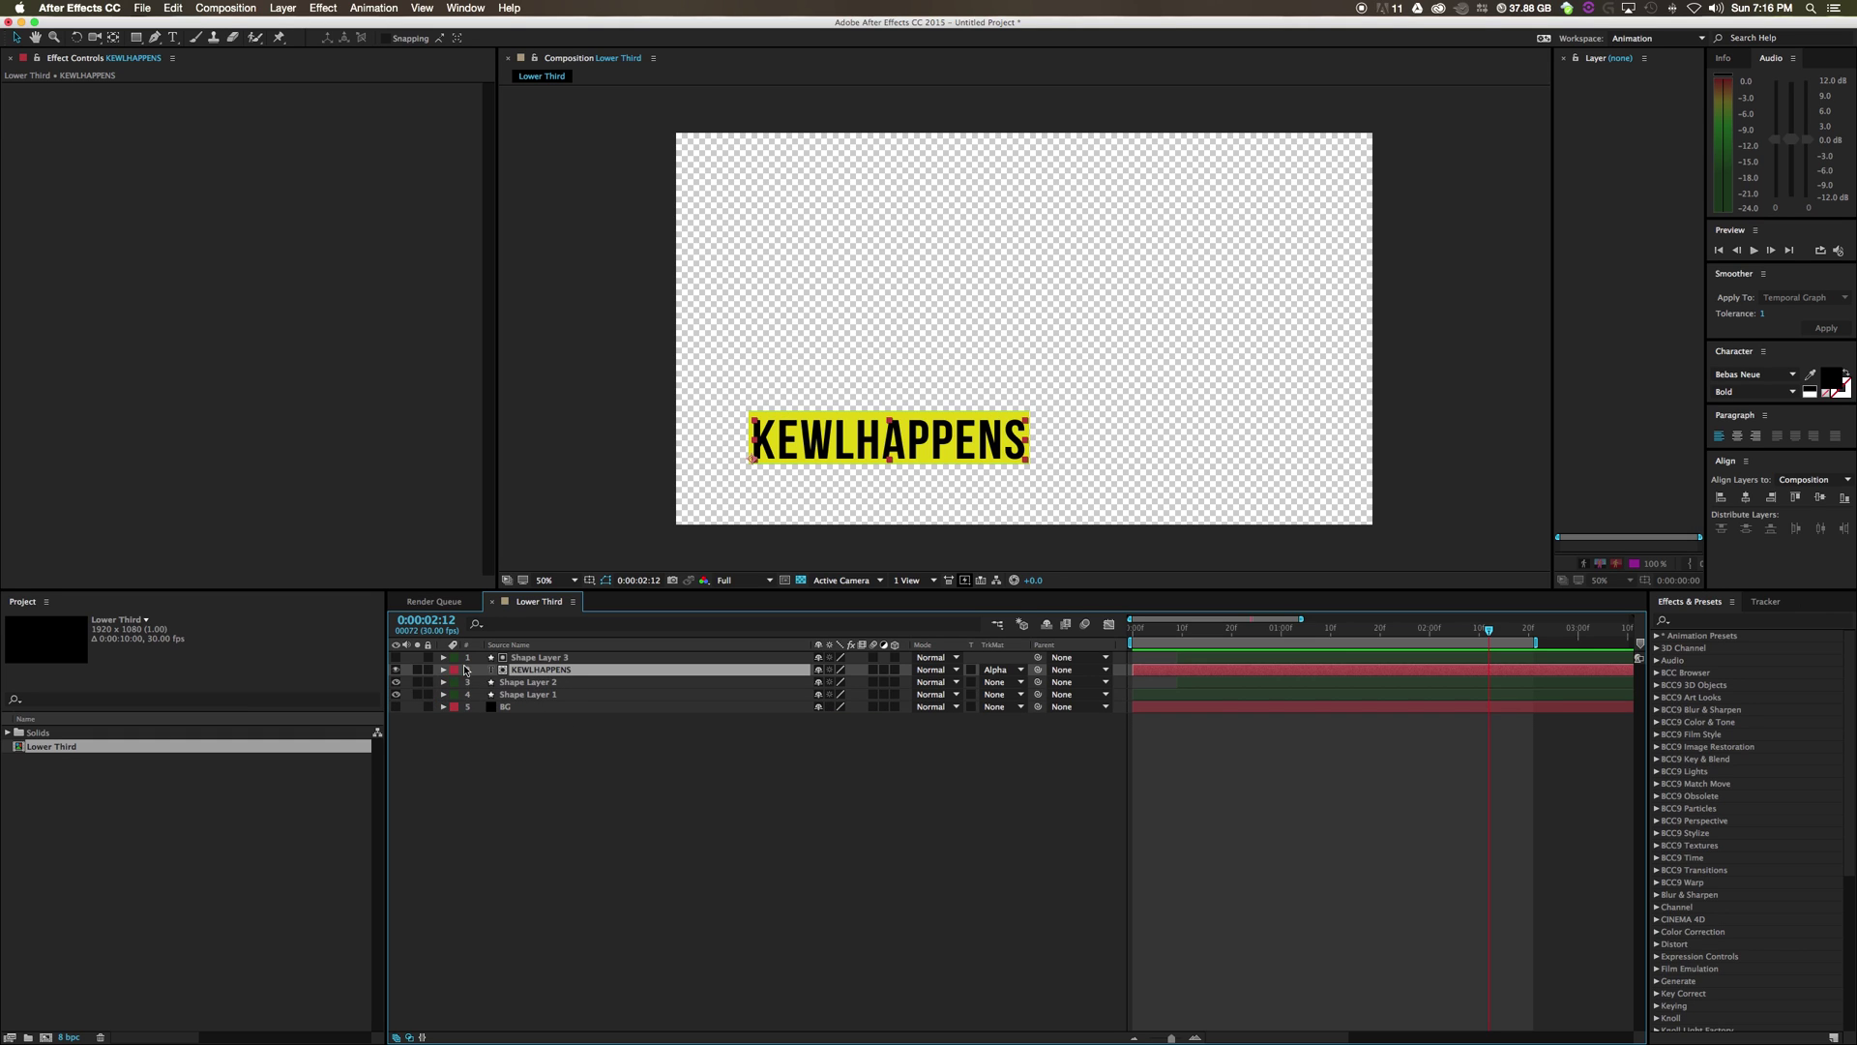
pyautogui.click(455, 670)
pyautogui.click(498, 747)
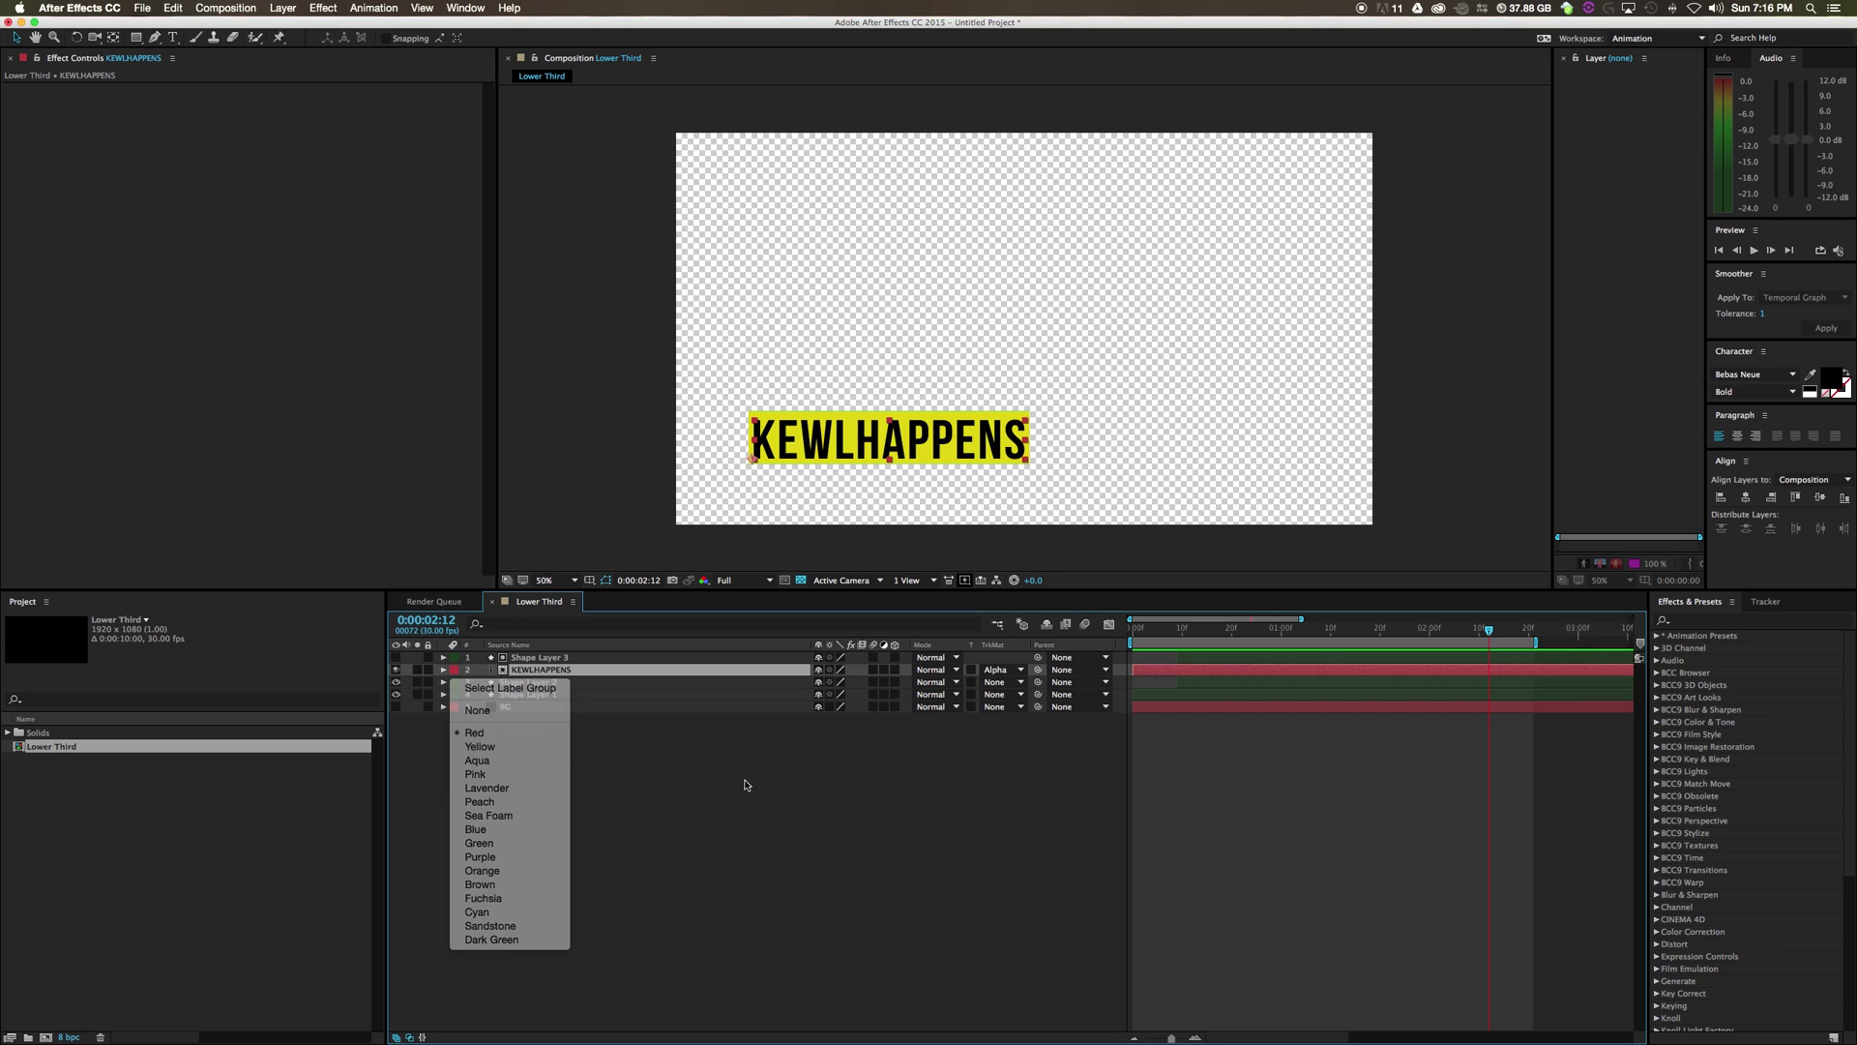
# Inspect the three shape layers one by one and scrub the playhead to 0:00:01:09 to examine the partly revealed text
pyautogui.click(542, 694)
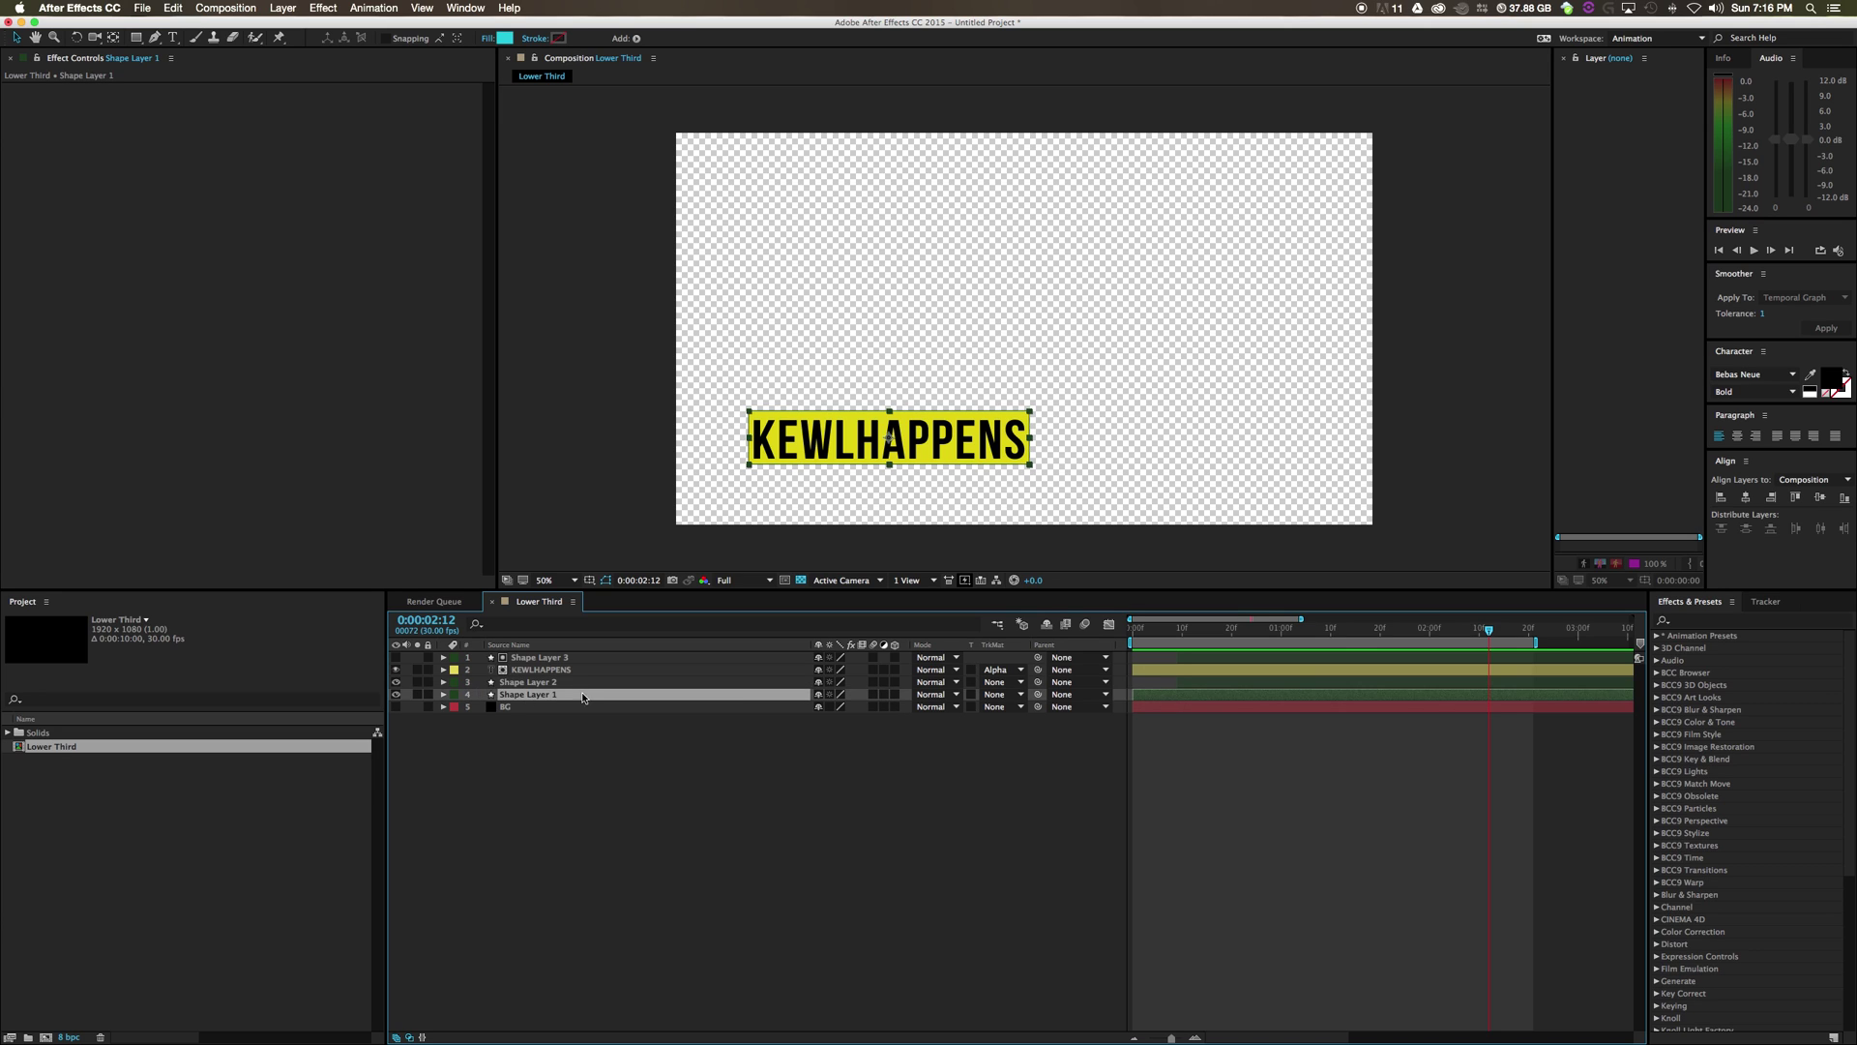
pyautogui.click(548, 684)
pyautogui.click(539, 656)
pyautogui.click(906, 649)
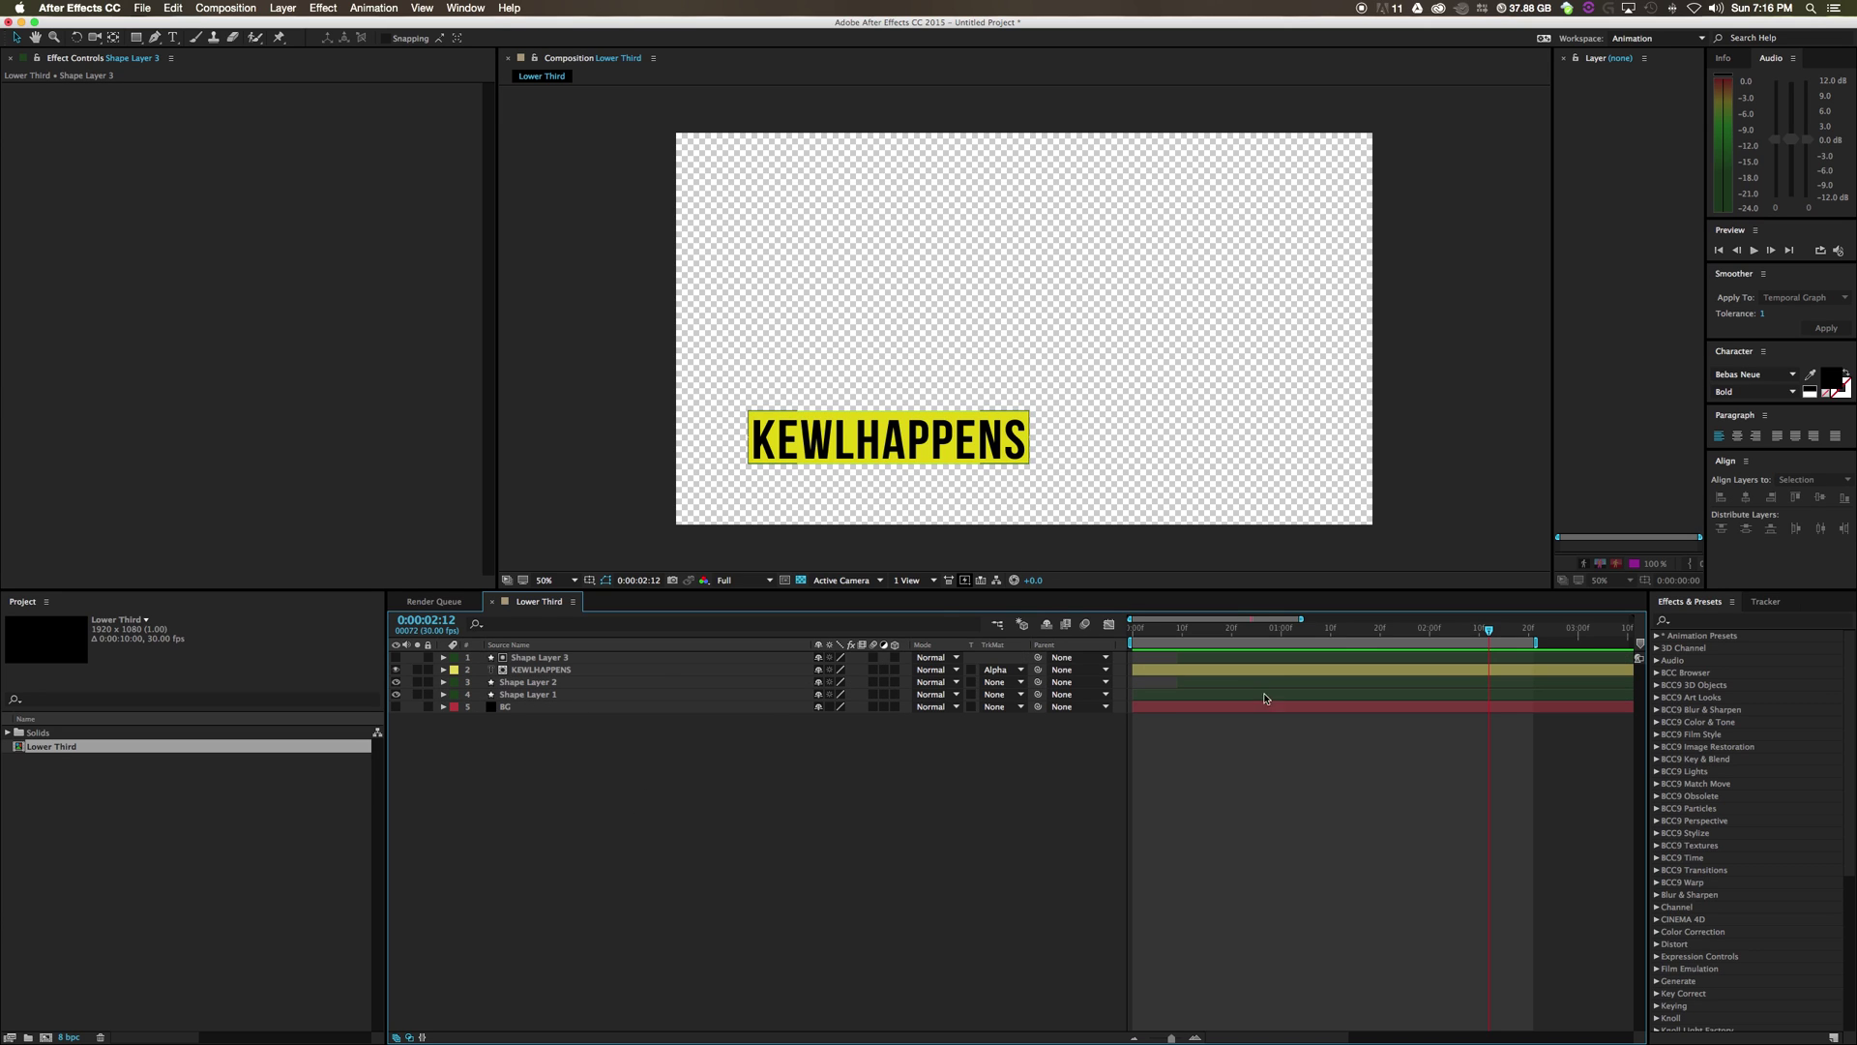
pyautogui.moveTo(1488, 629); pyautogui.dragTo(1327, 630)
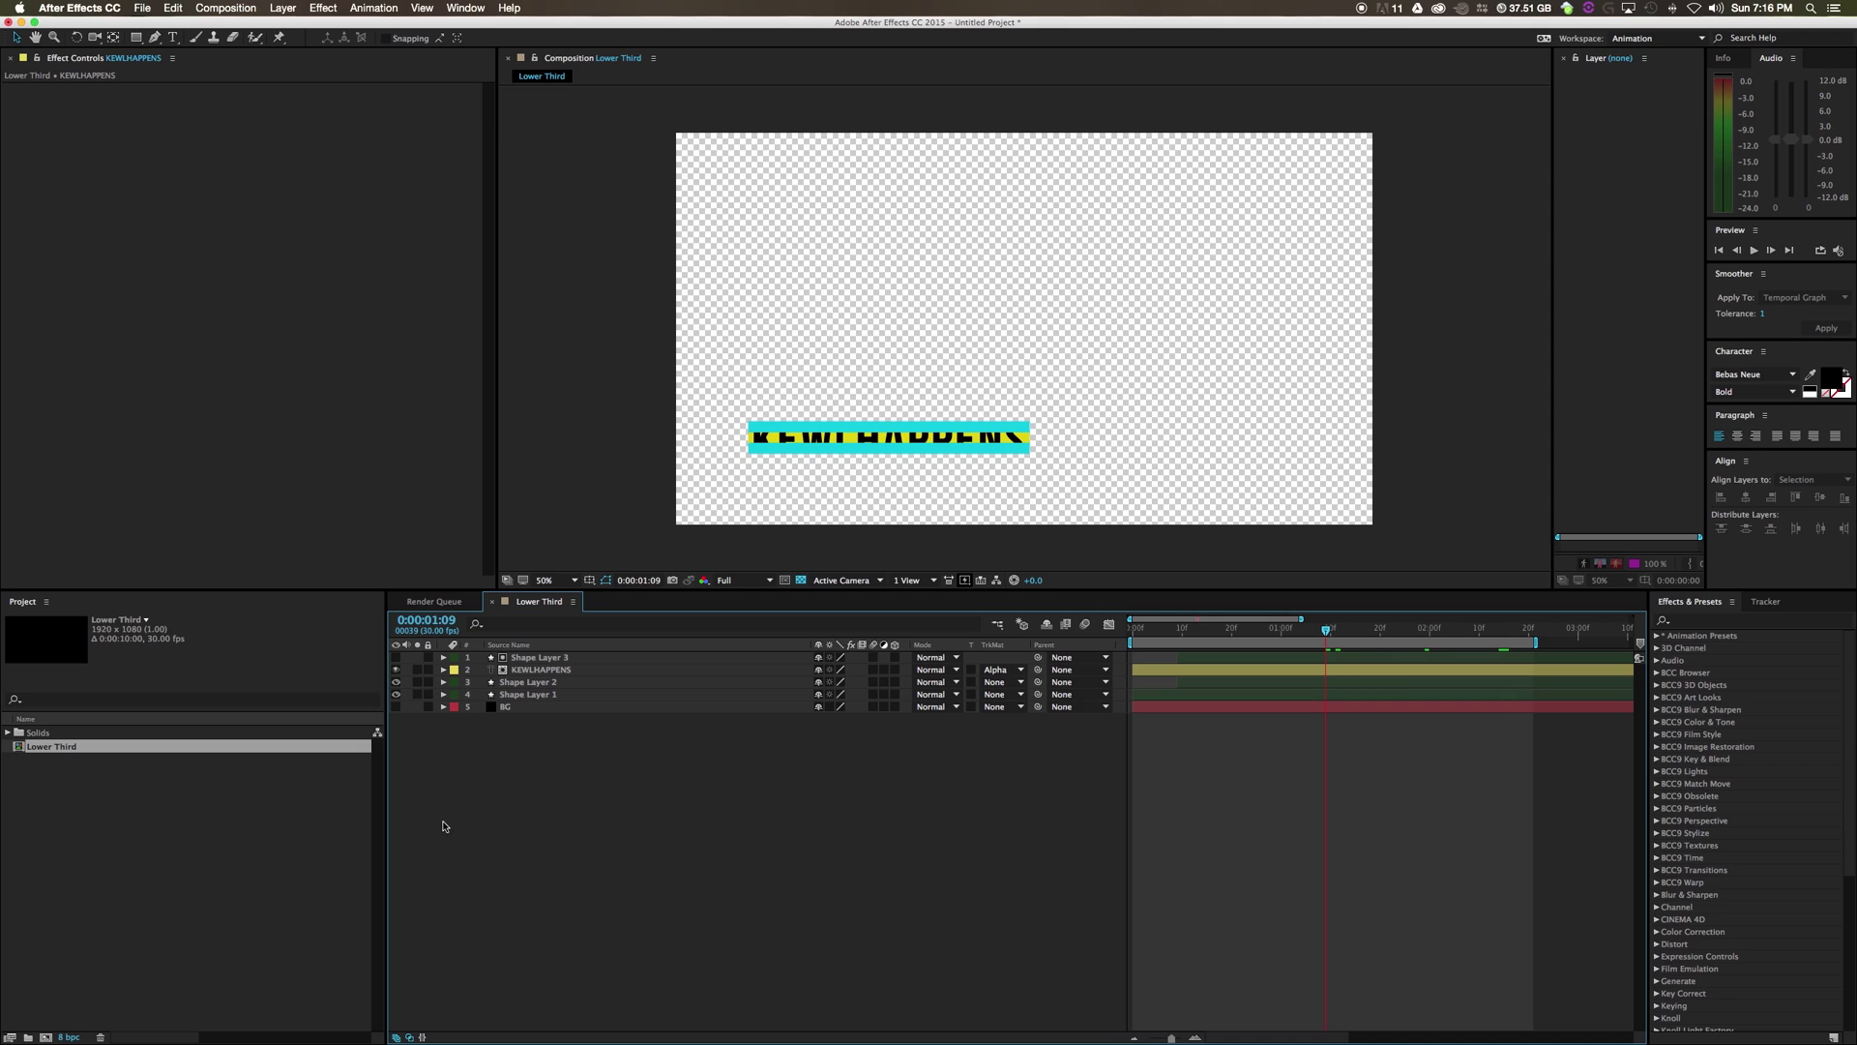
# Create a composition named Lower Third 2 at 1920 x 1080, 30 fps, with a duration of 0:00:10:00
pyautogui.rightClick(73, 820)
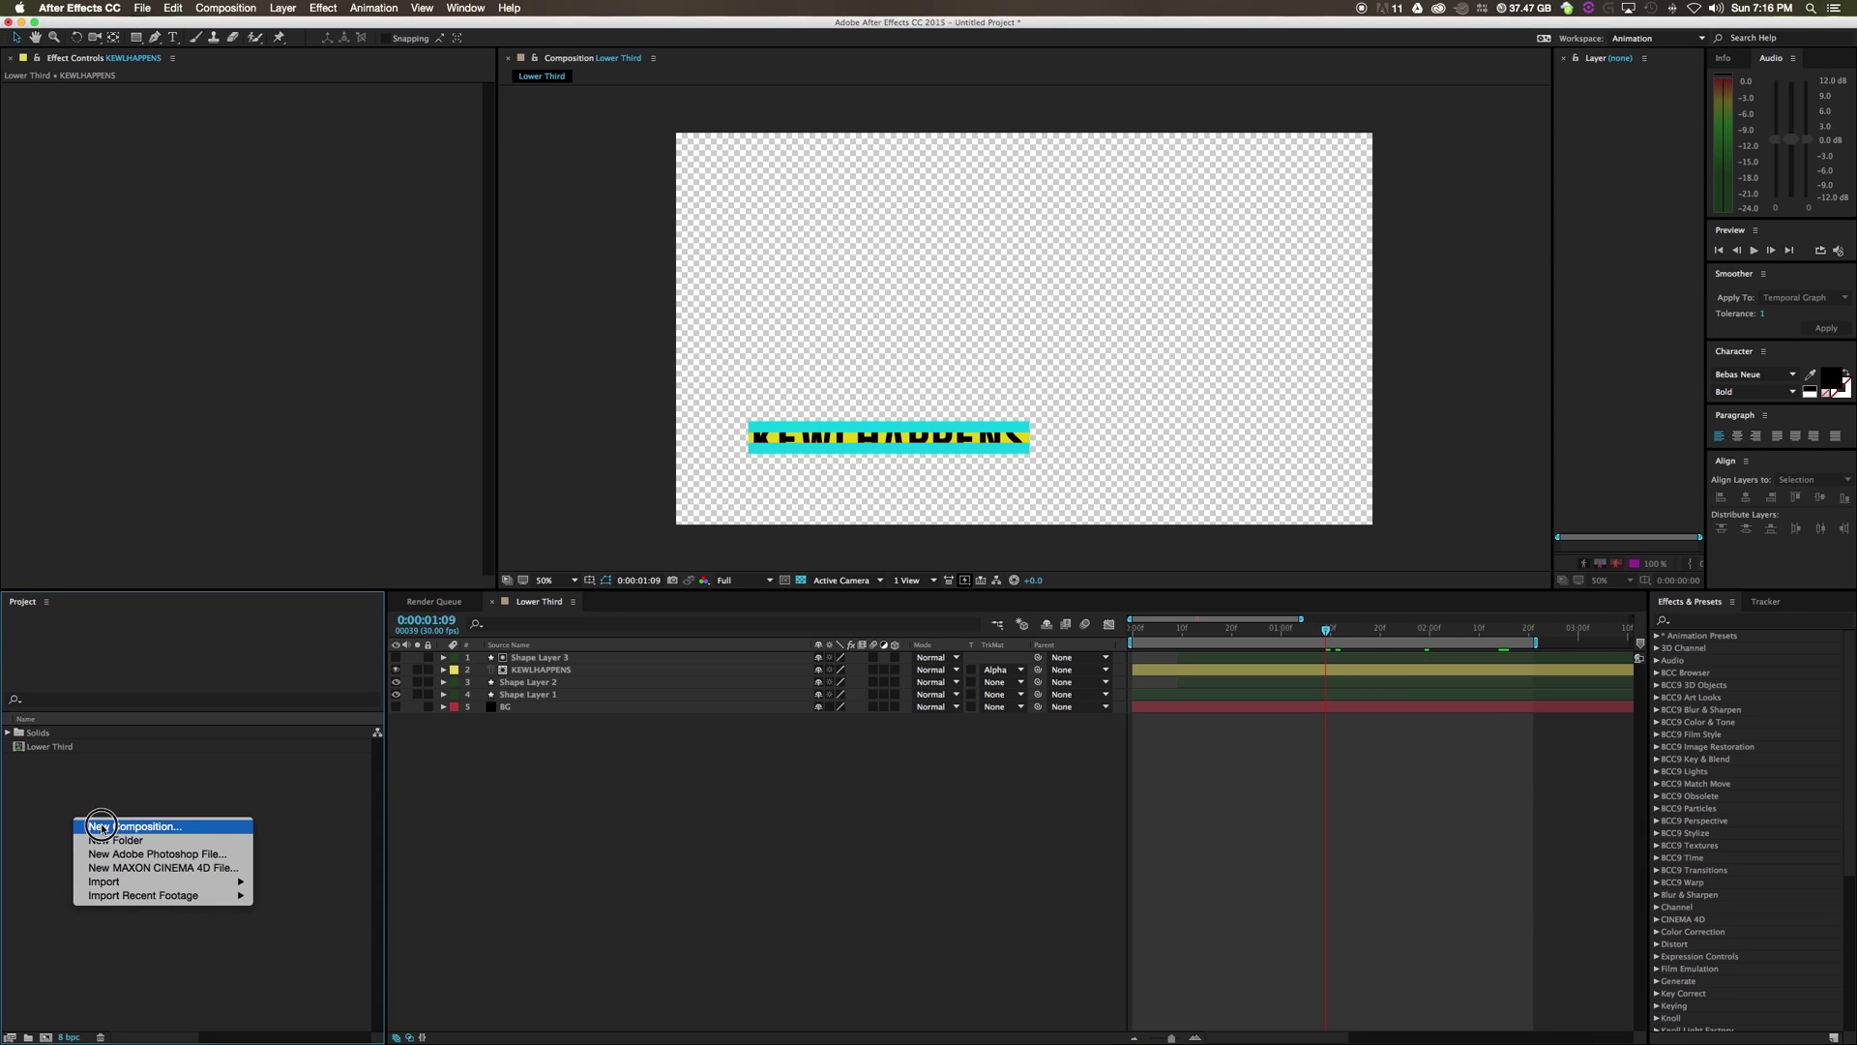
pyautogui.click(102, 827)
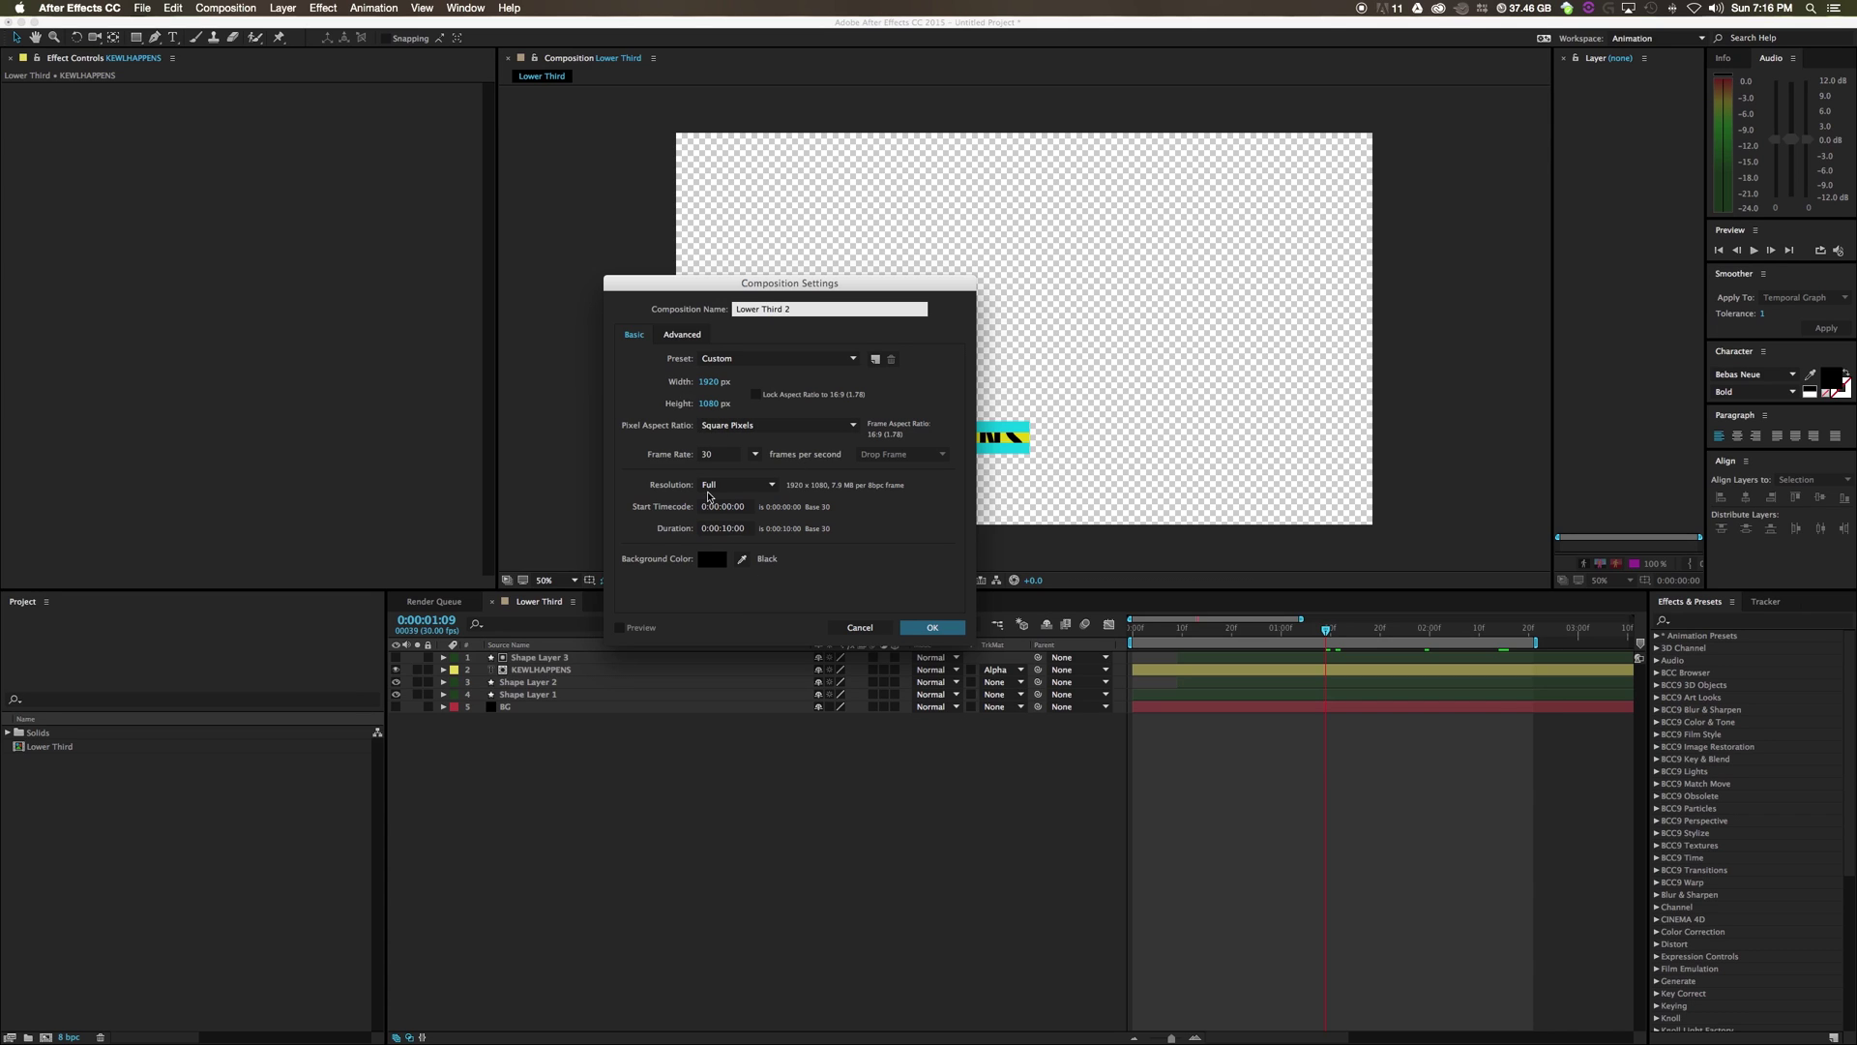
pyautogui.click(935, 629)
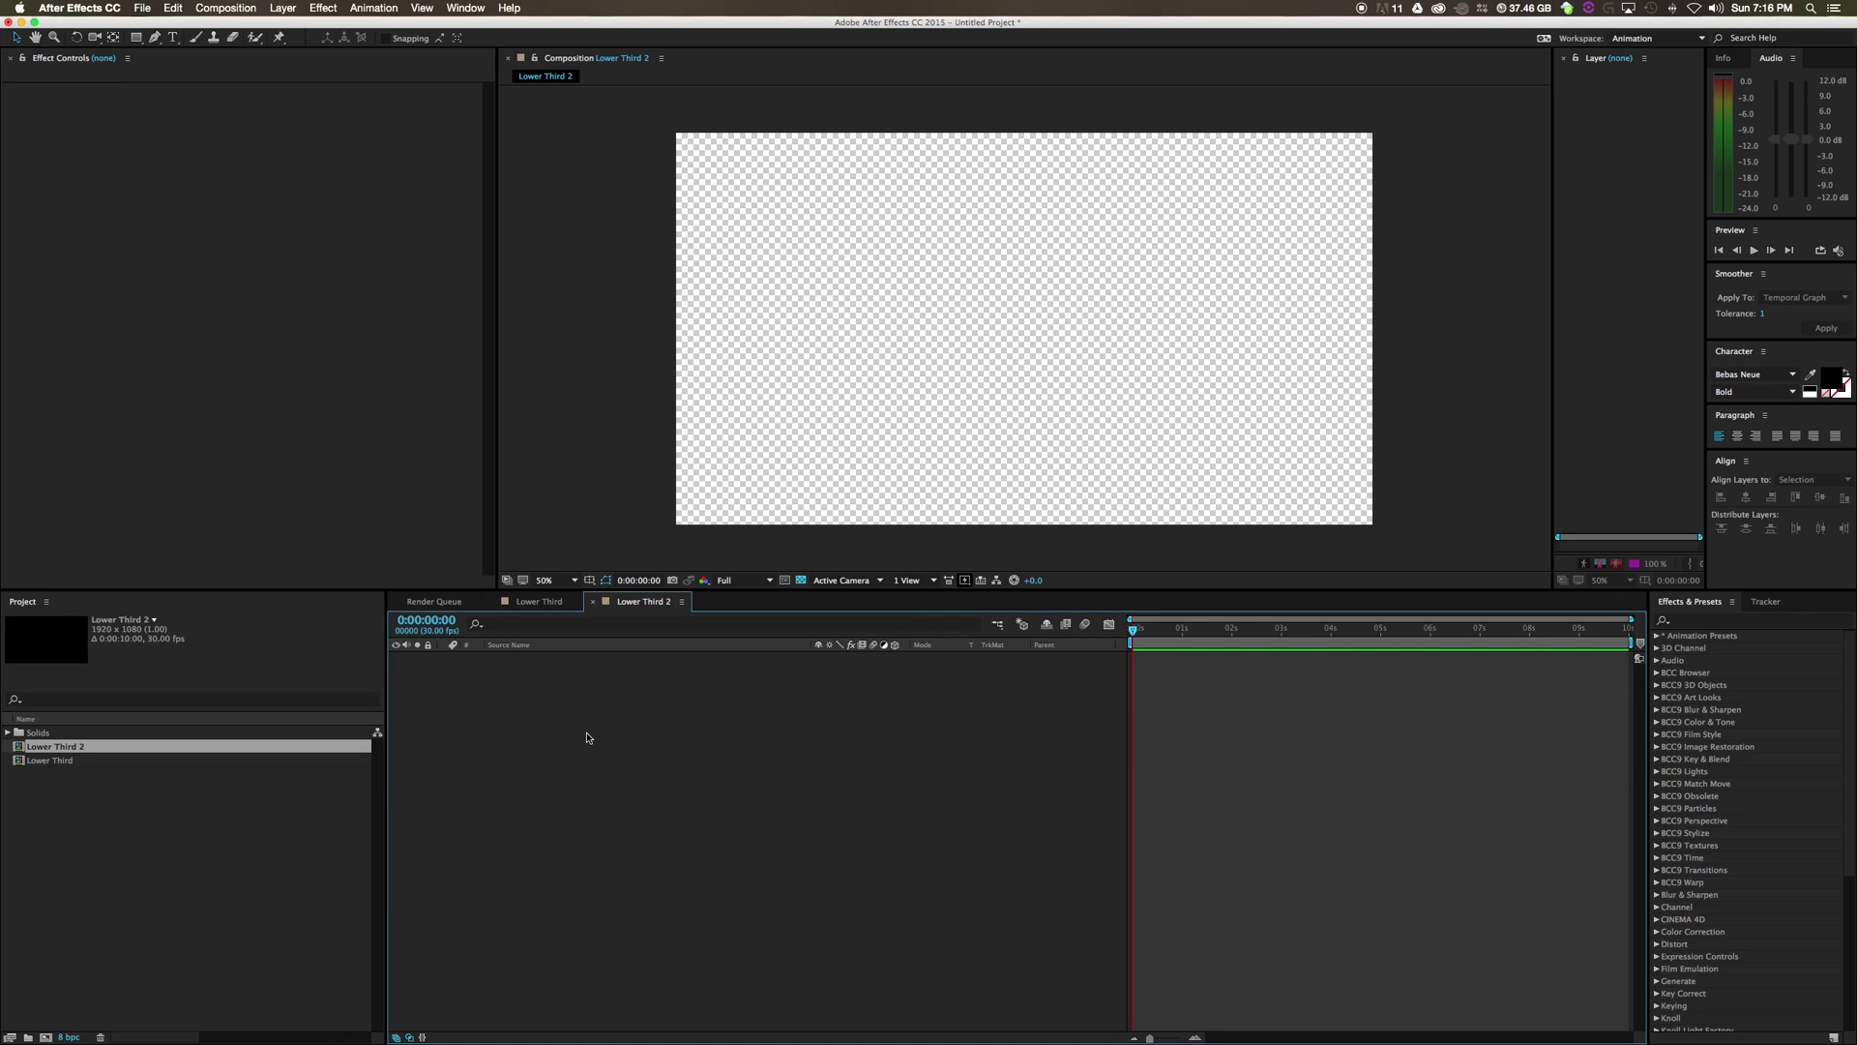
# Draw a wide yellow rectangle in the lower-left part of the frame as a new shape layer
pyautogui.click(137, 37)
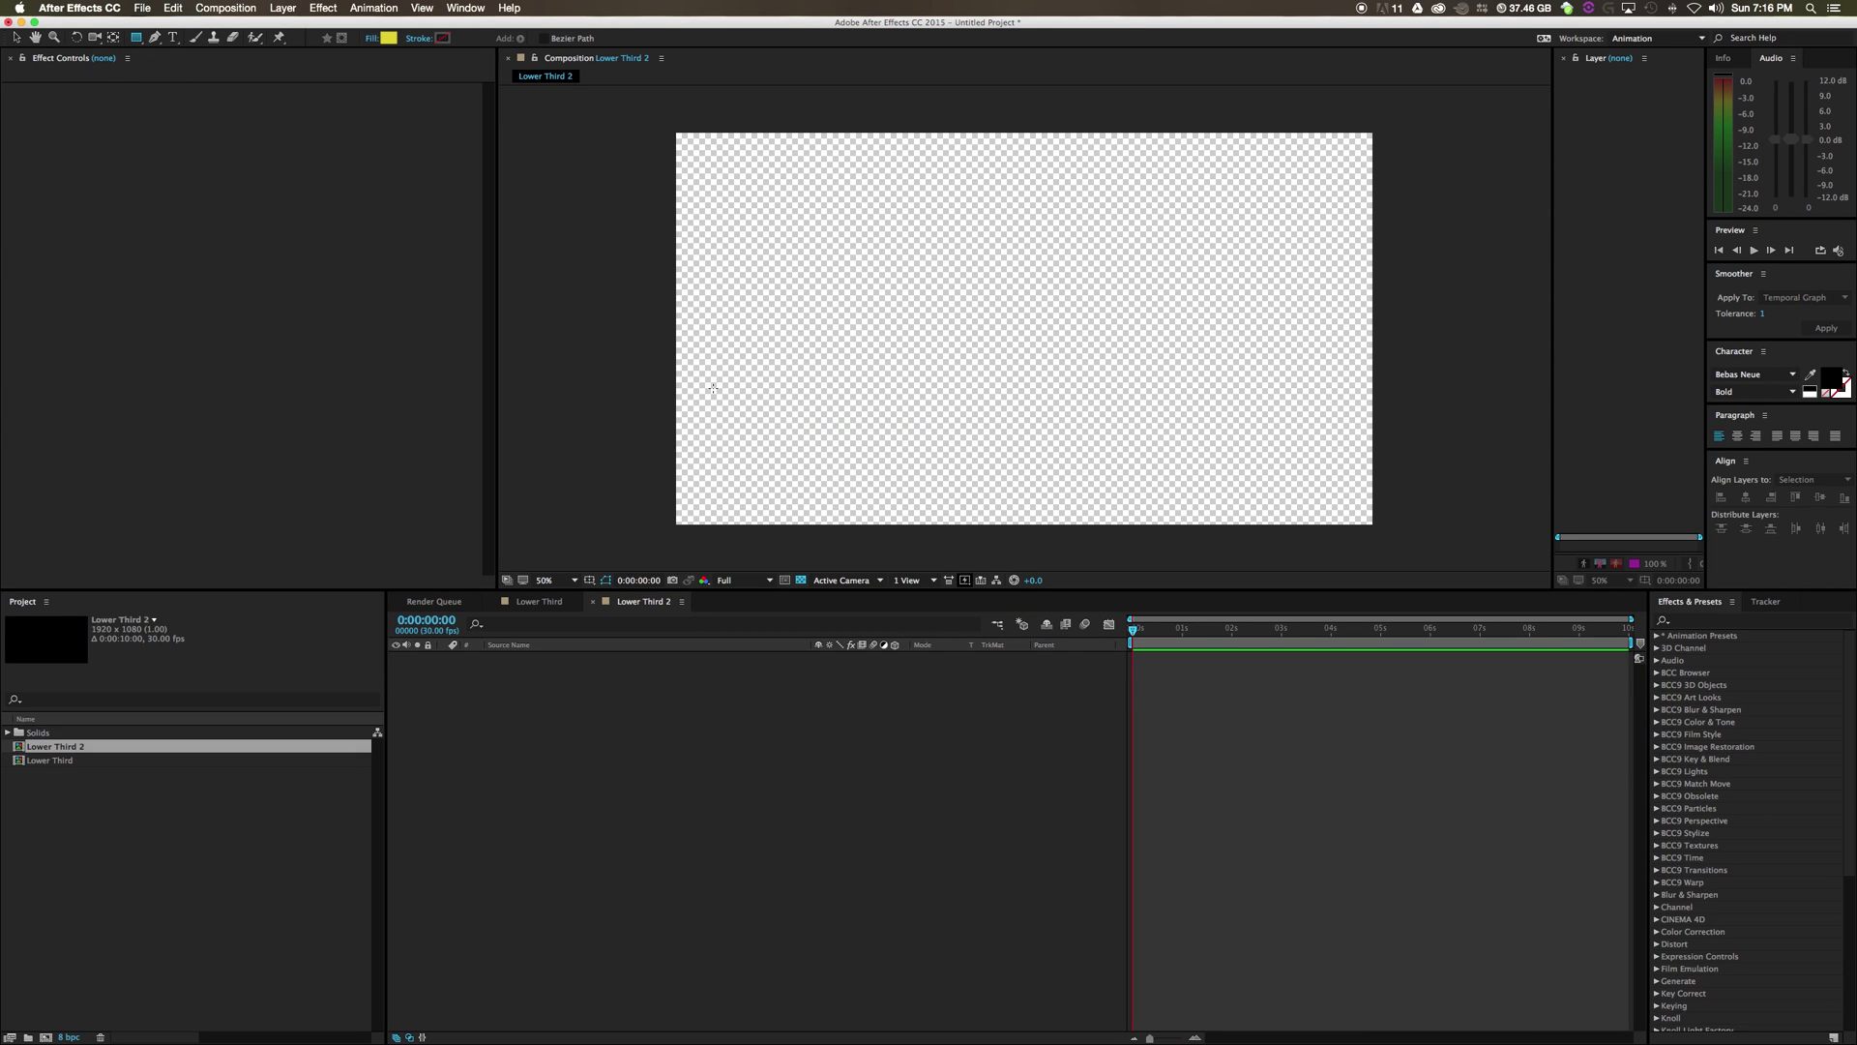
pyautogui.moveTo(713, 388)
pyautogui.mouseDown()
pyautogui.moveTo(1049, 477)
pyautogui.moveTo(1019, 444)
pyautogui.mouseUp()
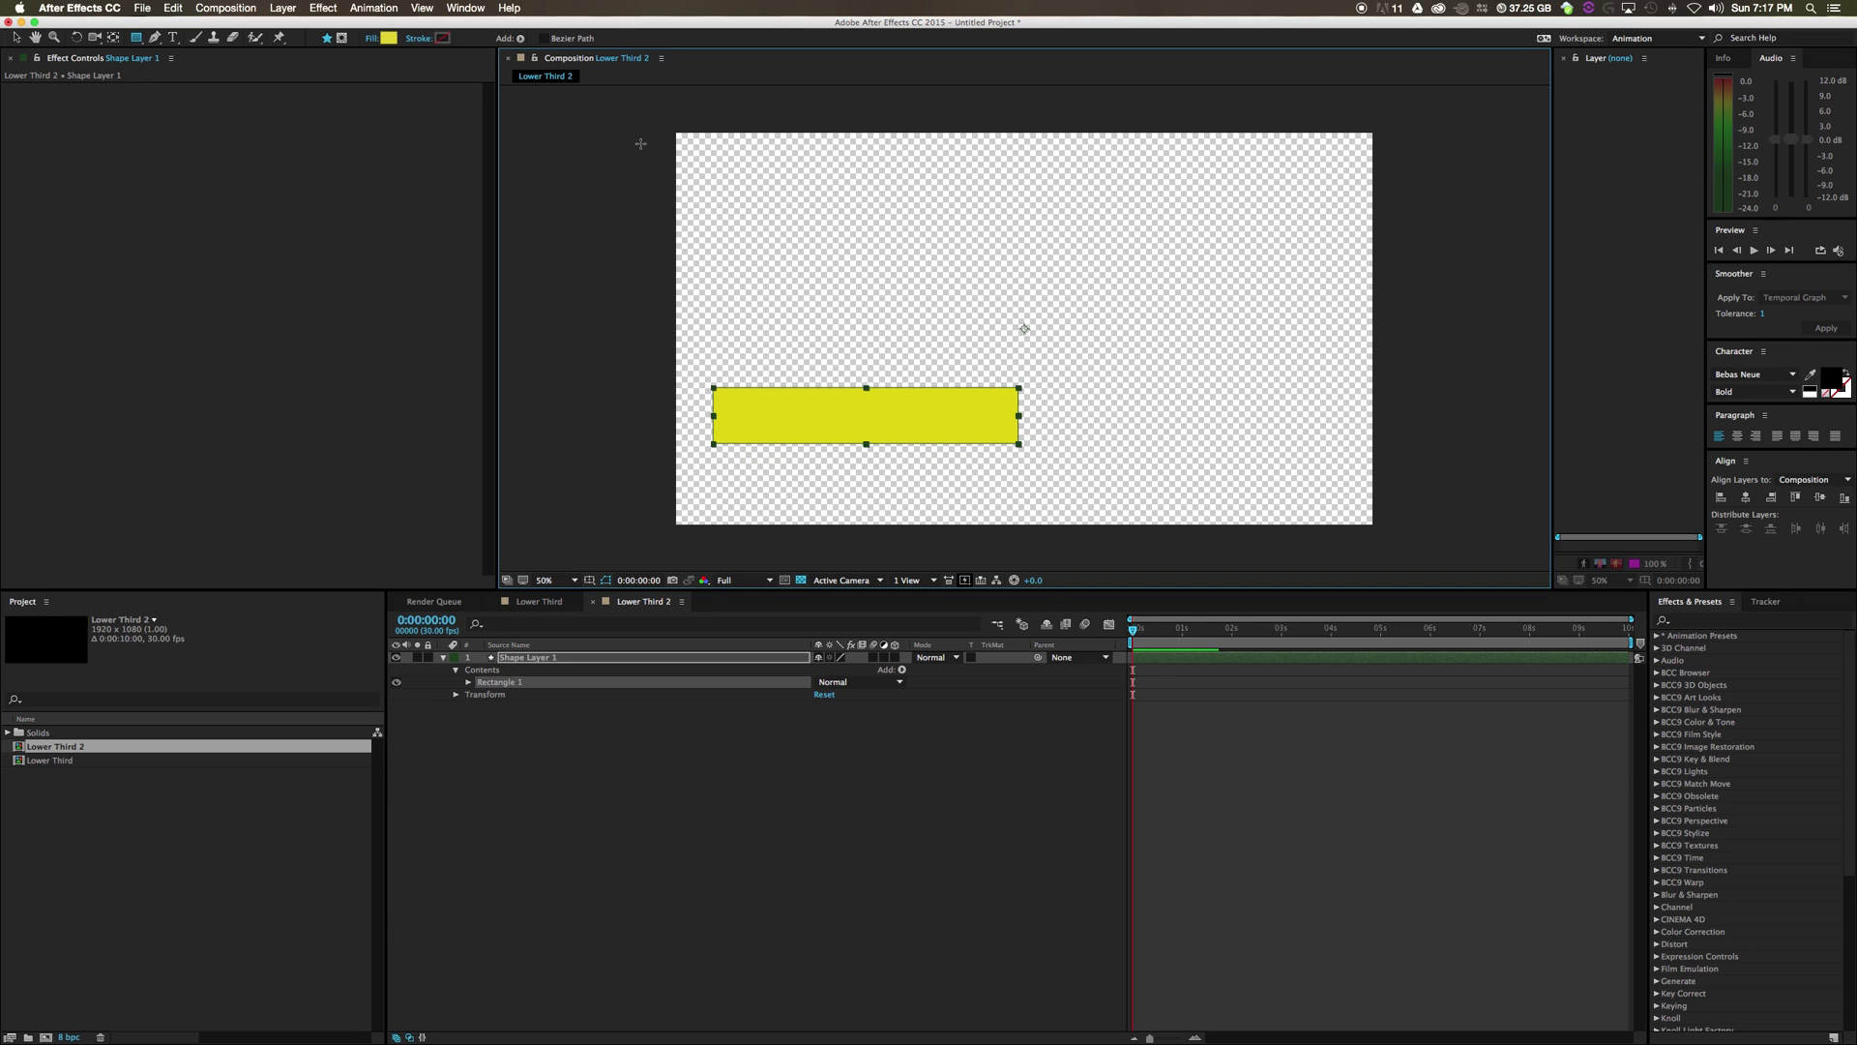
pyautogui.click(715, 764)
# Move Shape Layer 1's anchor point to the center of the yellow rectangle with the Pan Behind tool
pyautogui.click(545, 658)
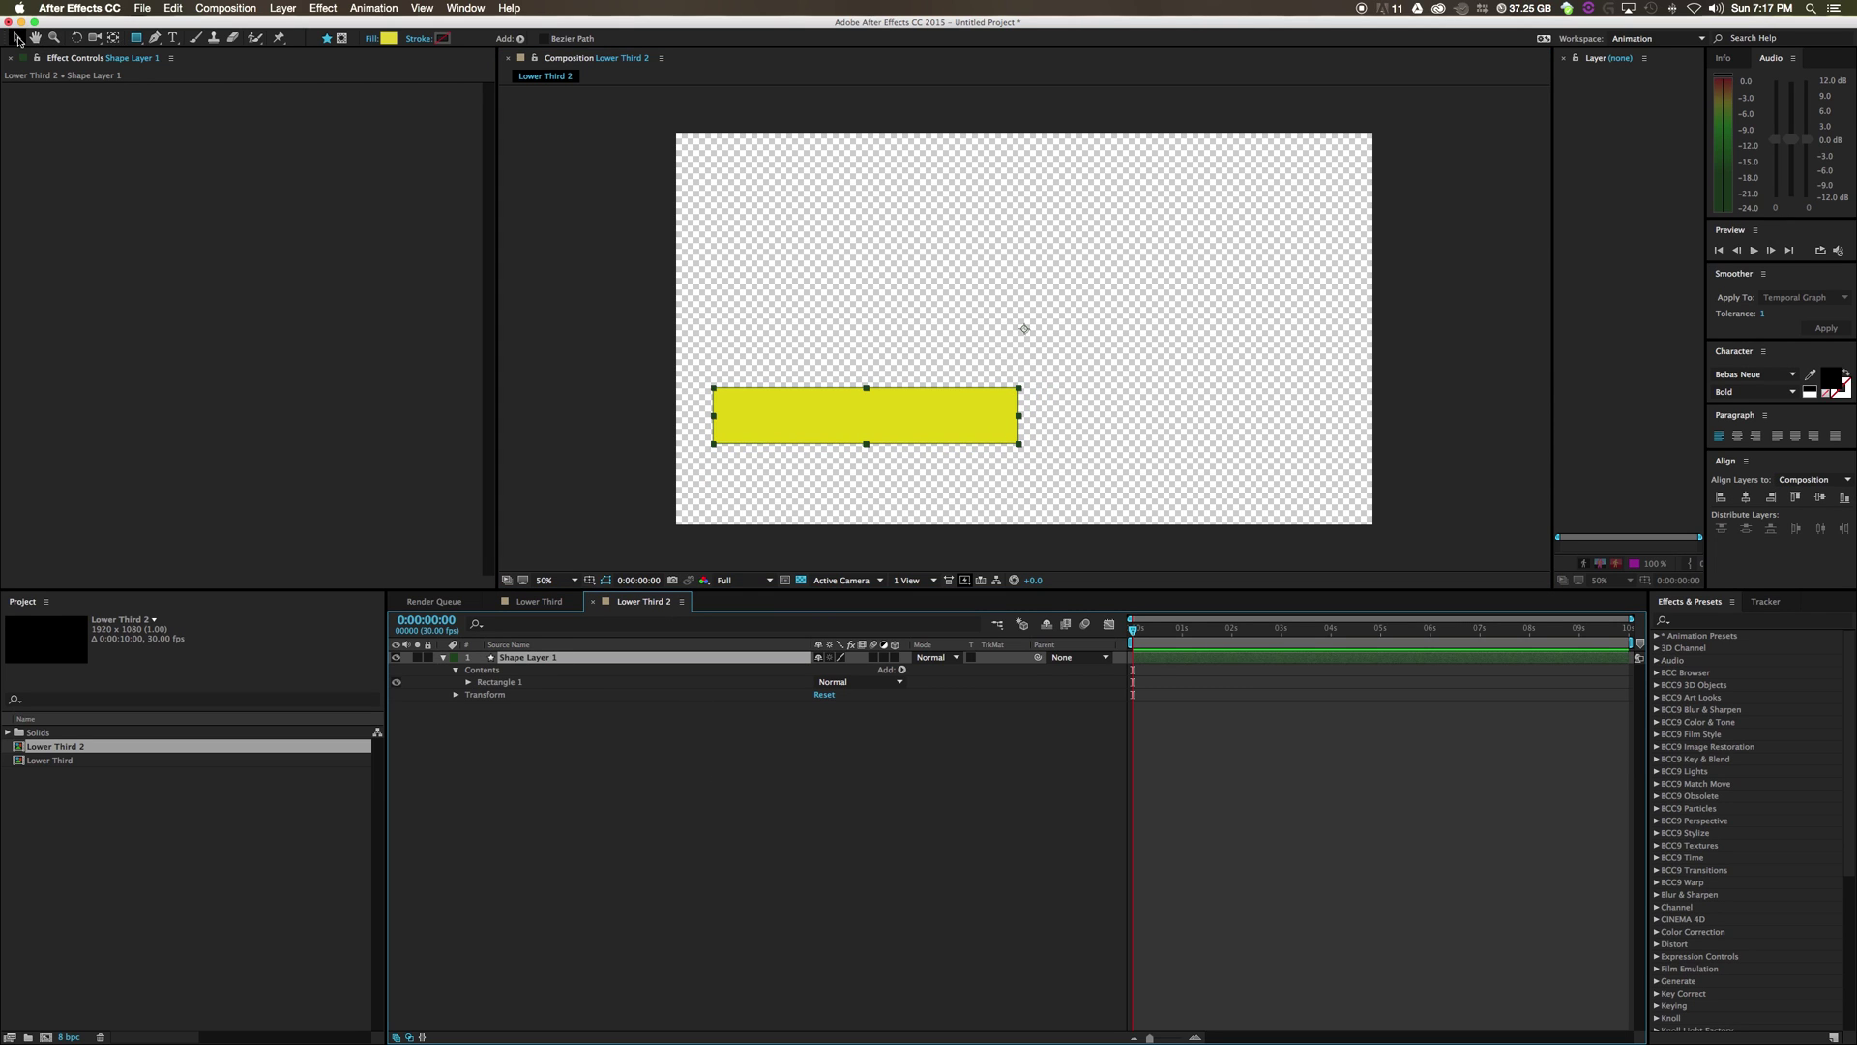
pyautogui.click(113, 39)
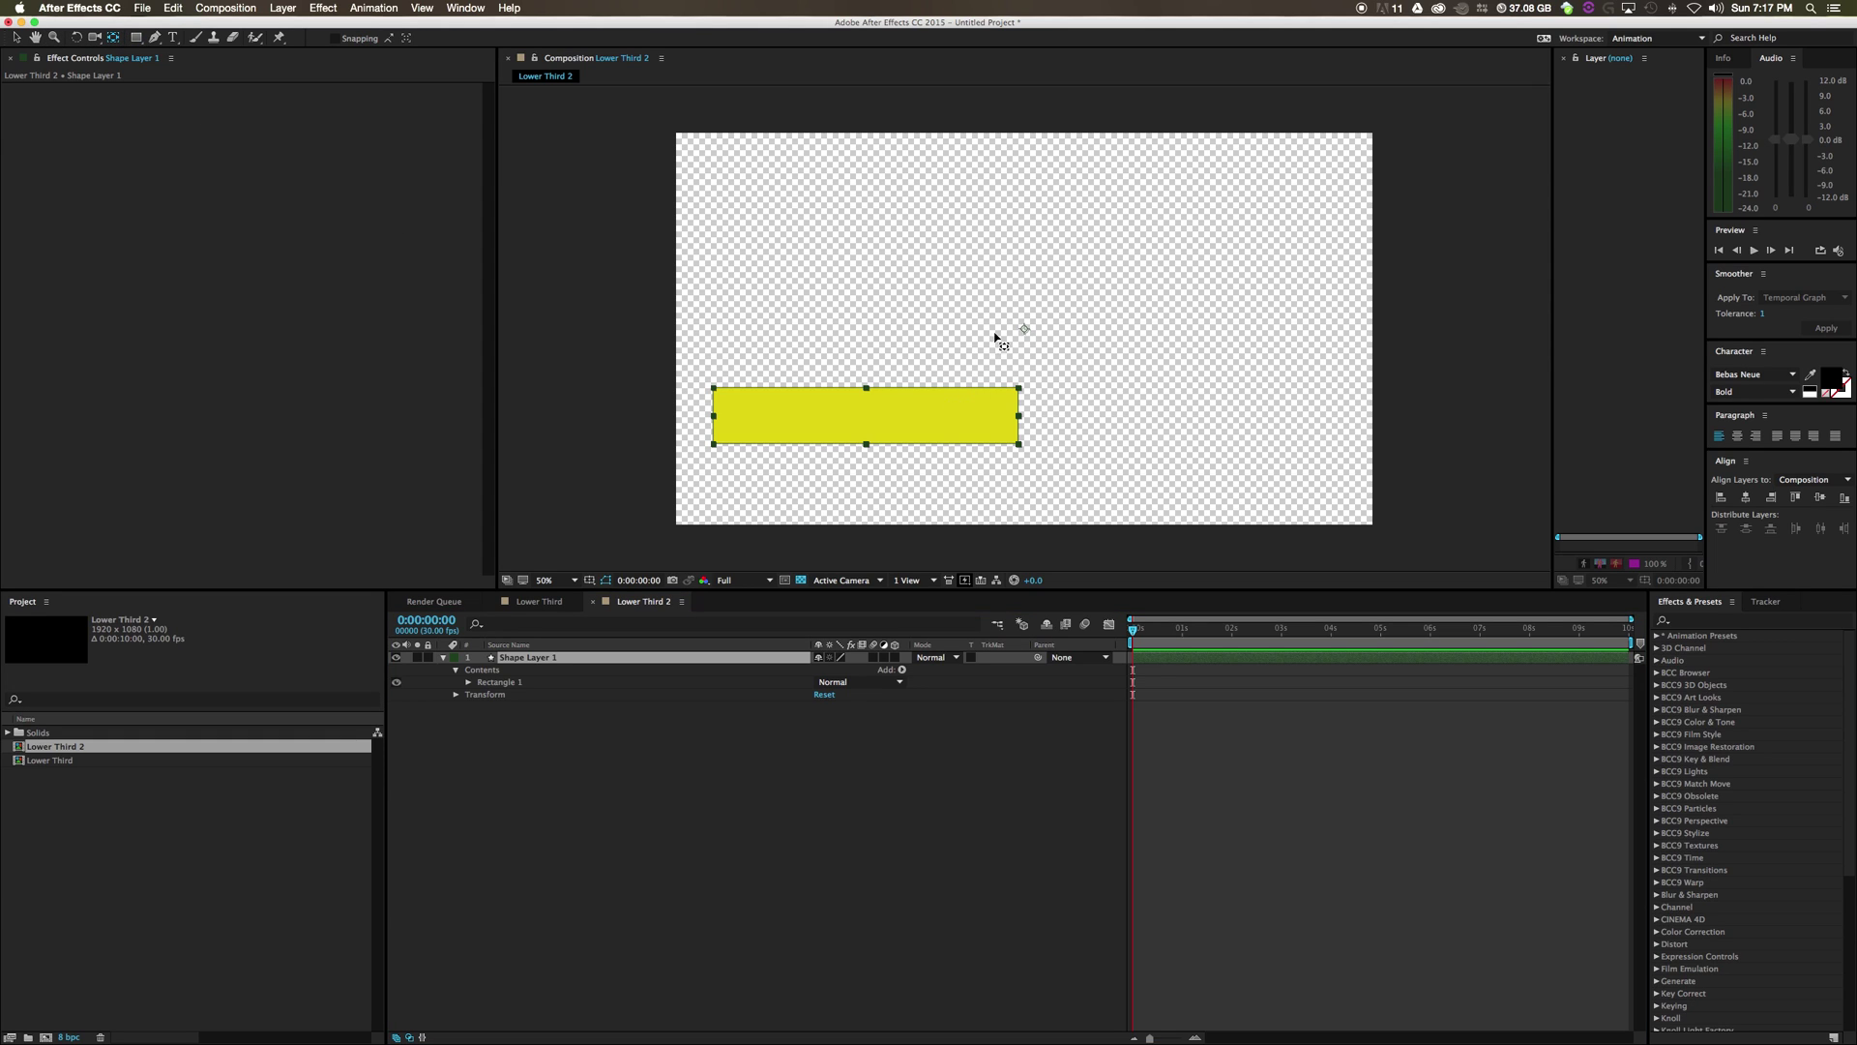
pyautogui.moveTo(1026, 331); pyautogui.dragTo(866, 418)
pyautogui.click(865, 420)
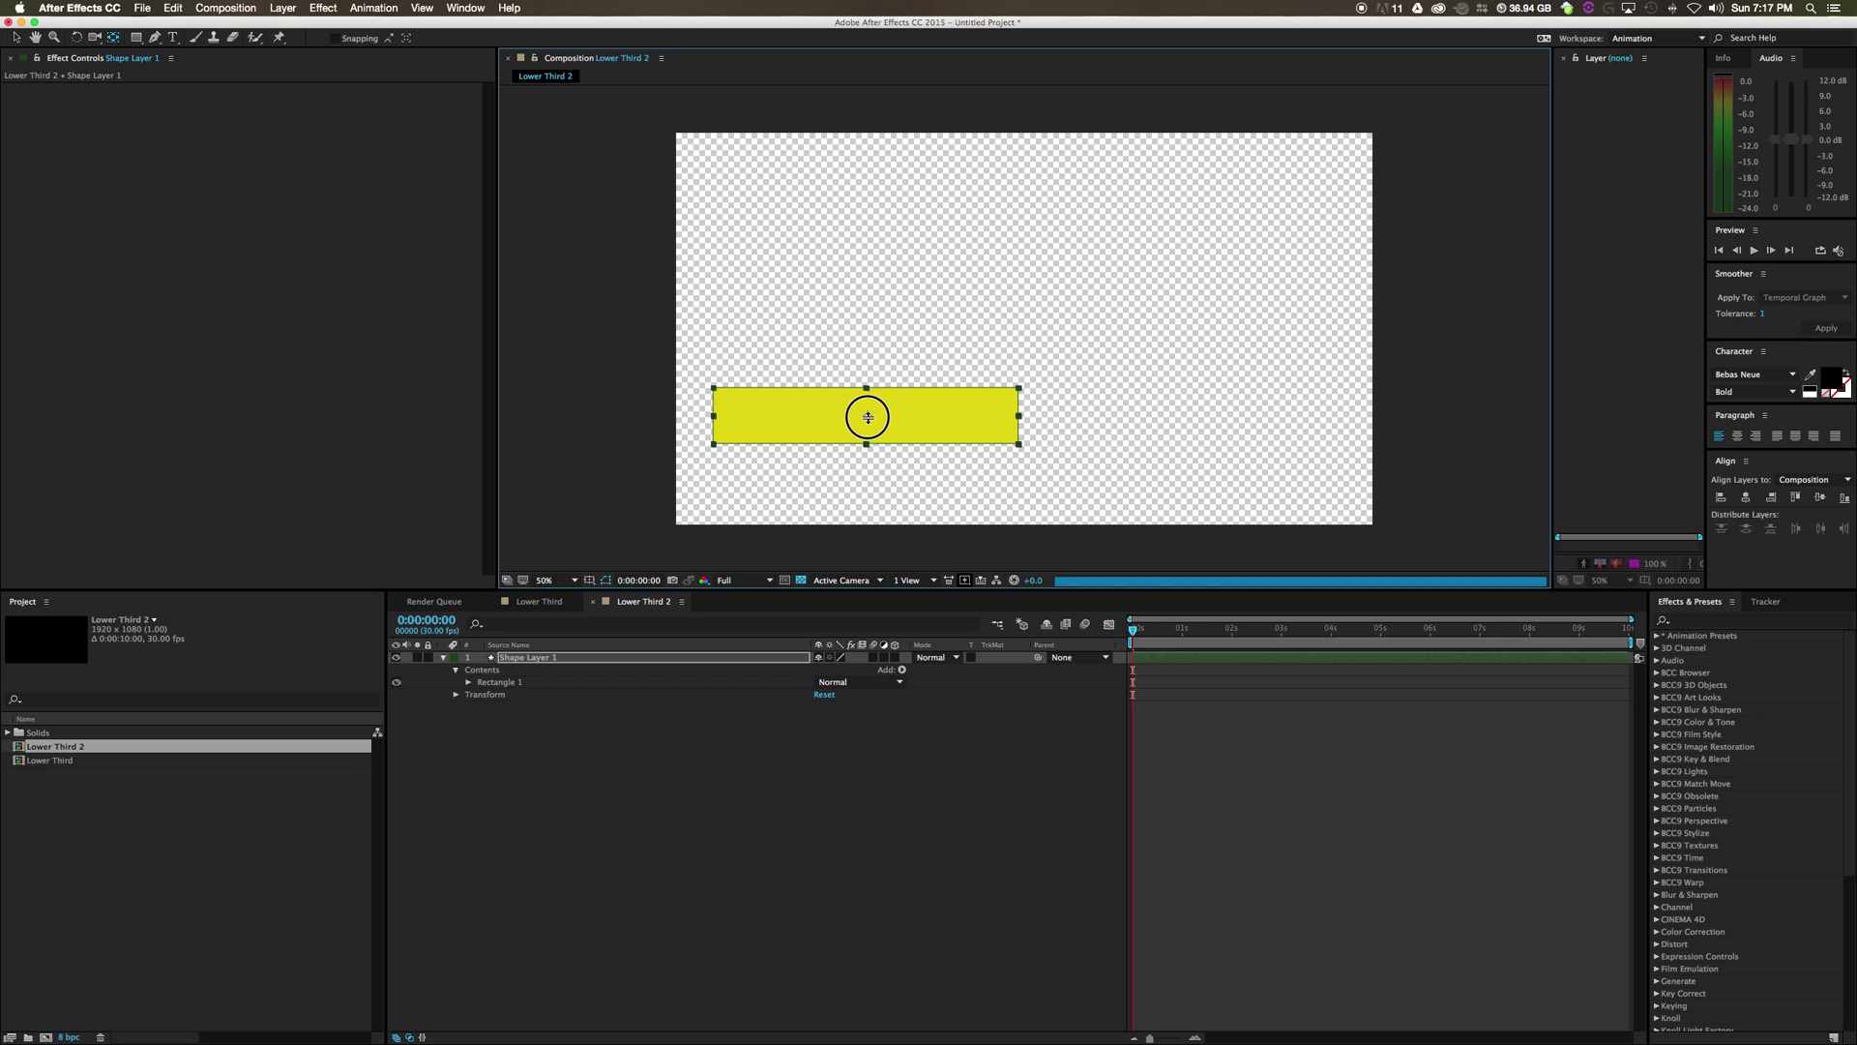
pyautogui.click(920, 750)
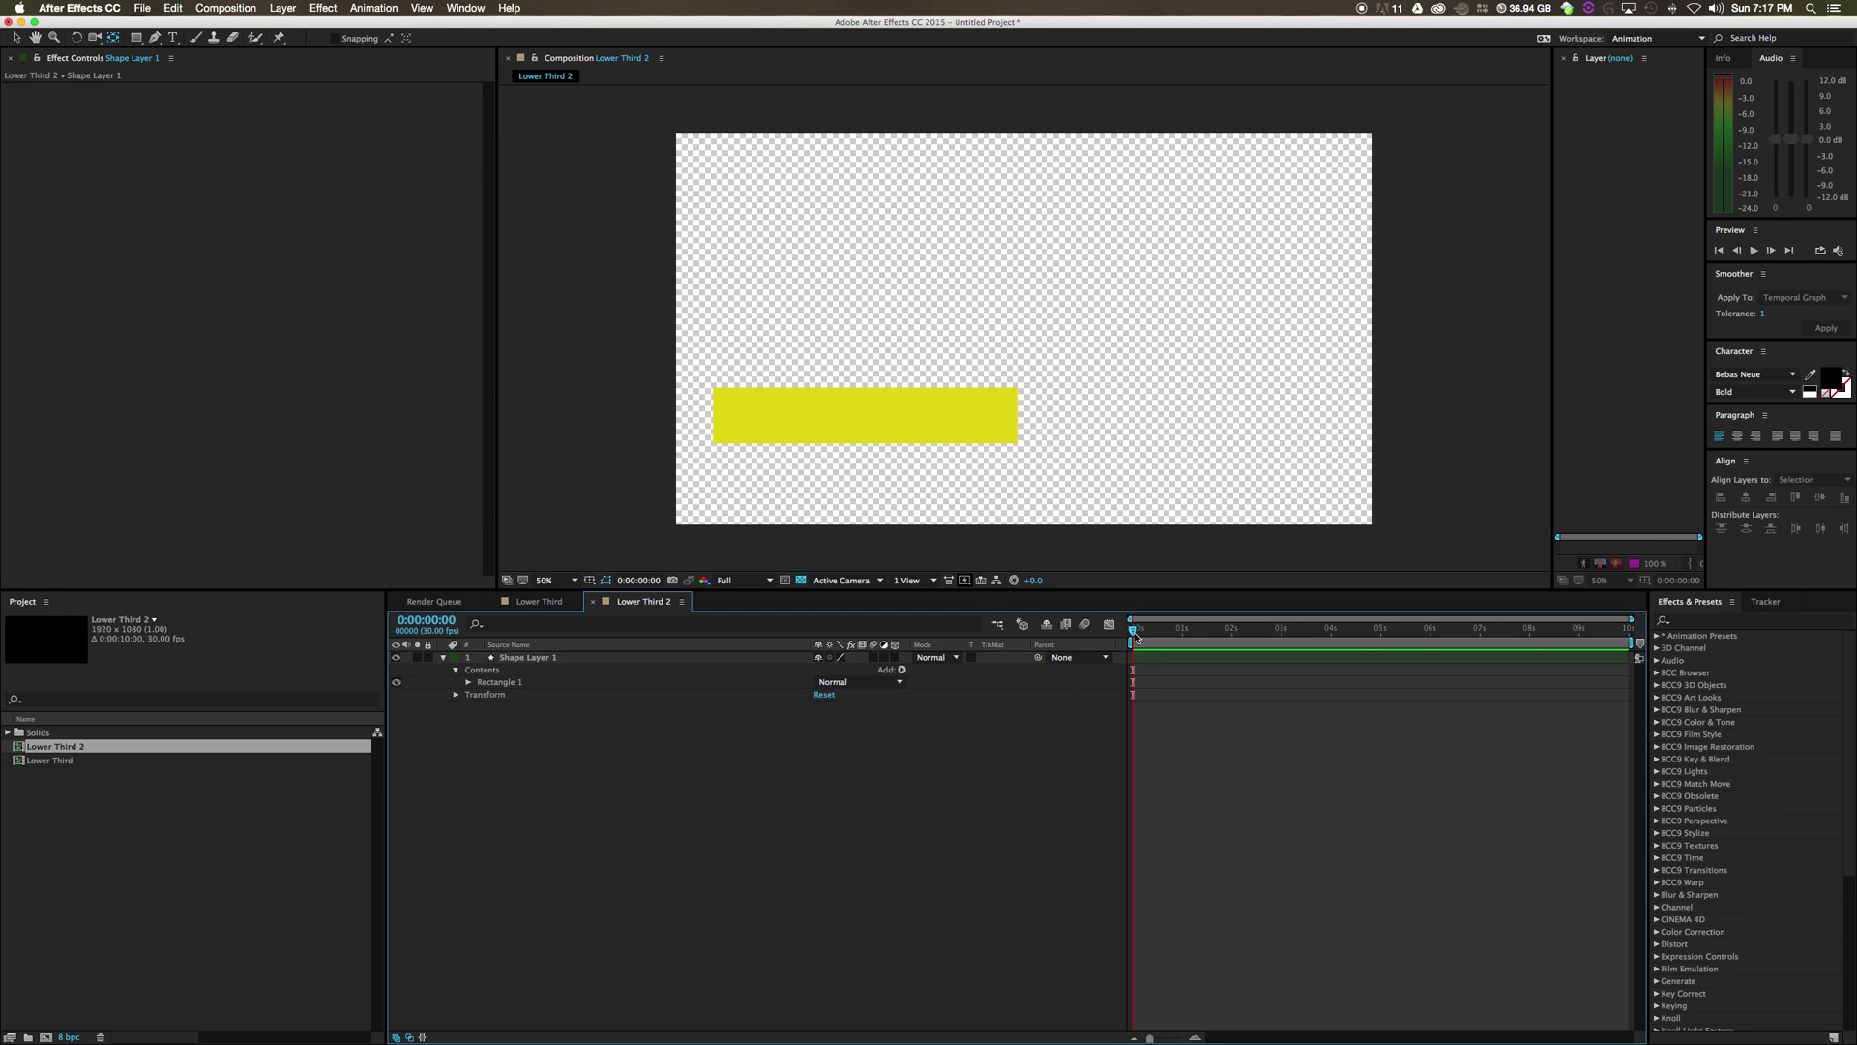
# Add a Position keyframe to Shape Layer 1 at 0:00:02:09 and move the bar down to about 538, 872
pyautogui.moveTo(1136, 635); pyautogui.dragTo(1251, 650)
pyautogui.click(543, 658)
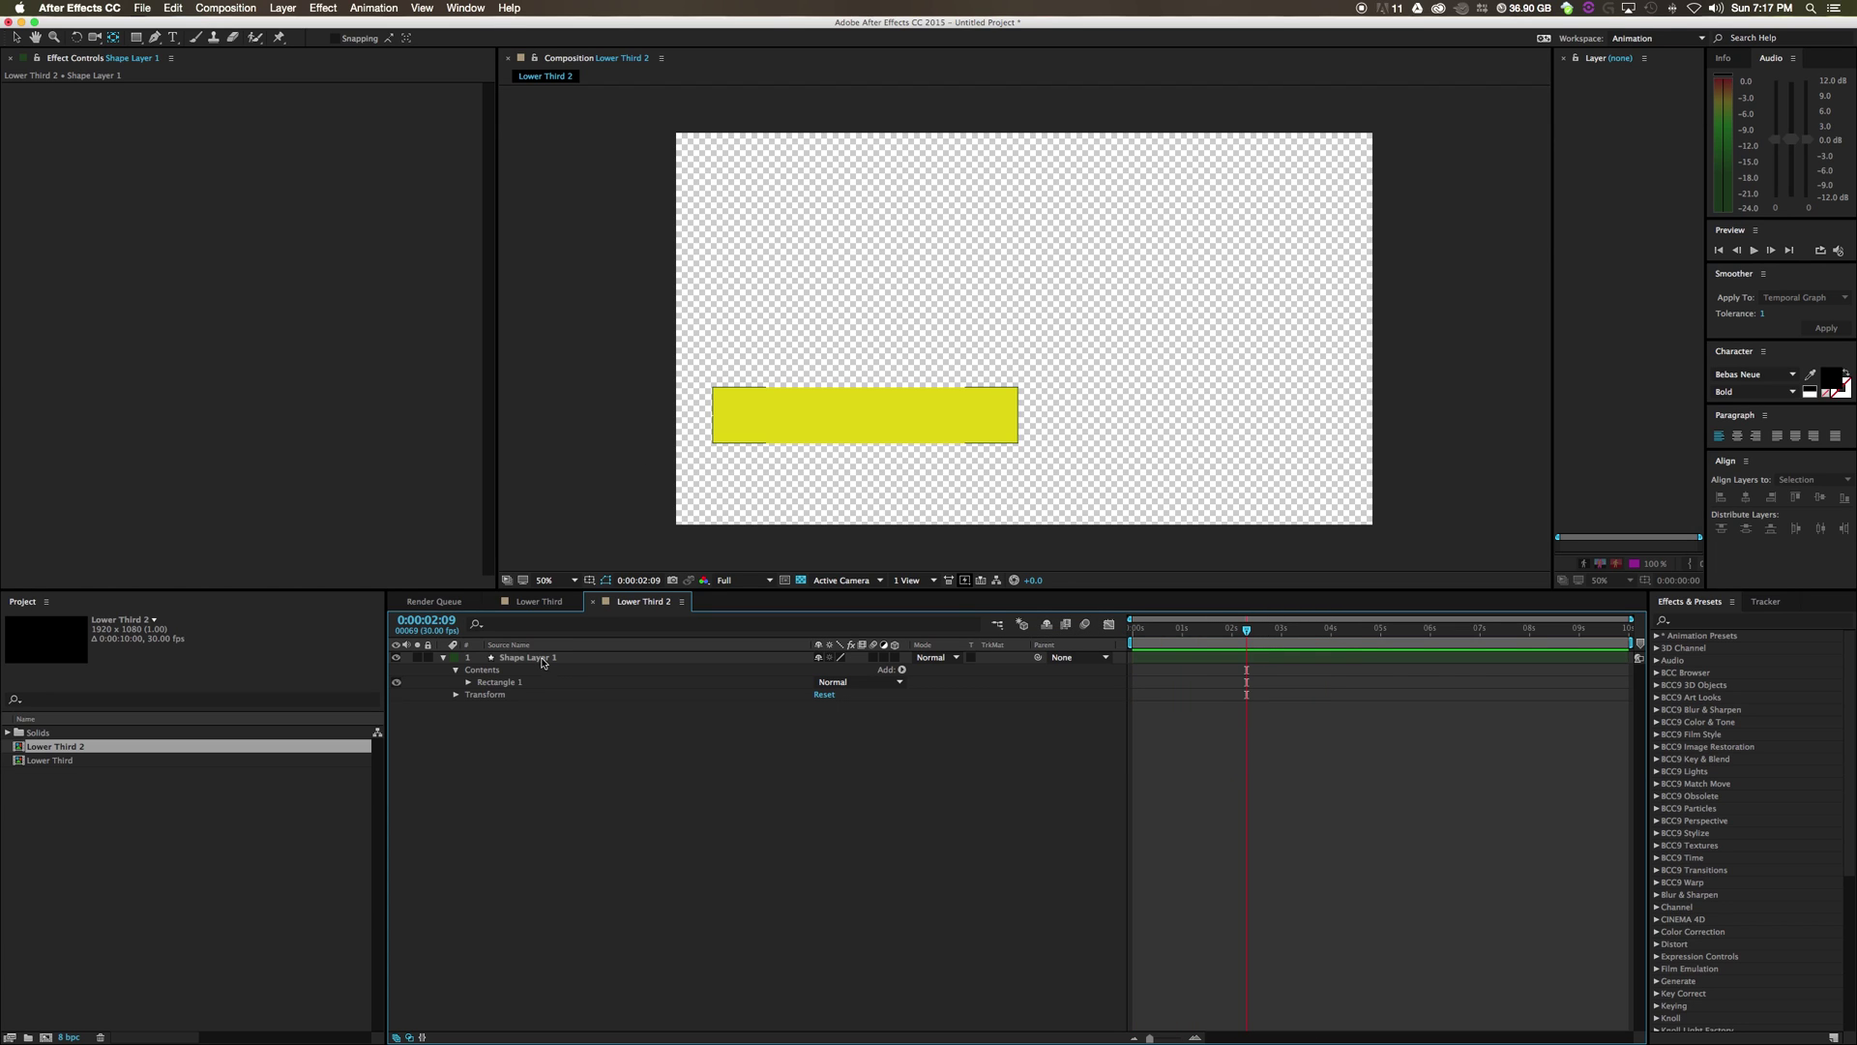
pyautogui.click(443, 657)
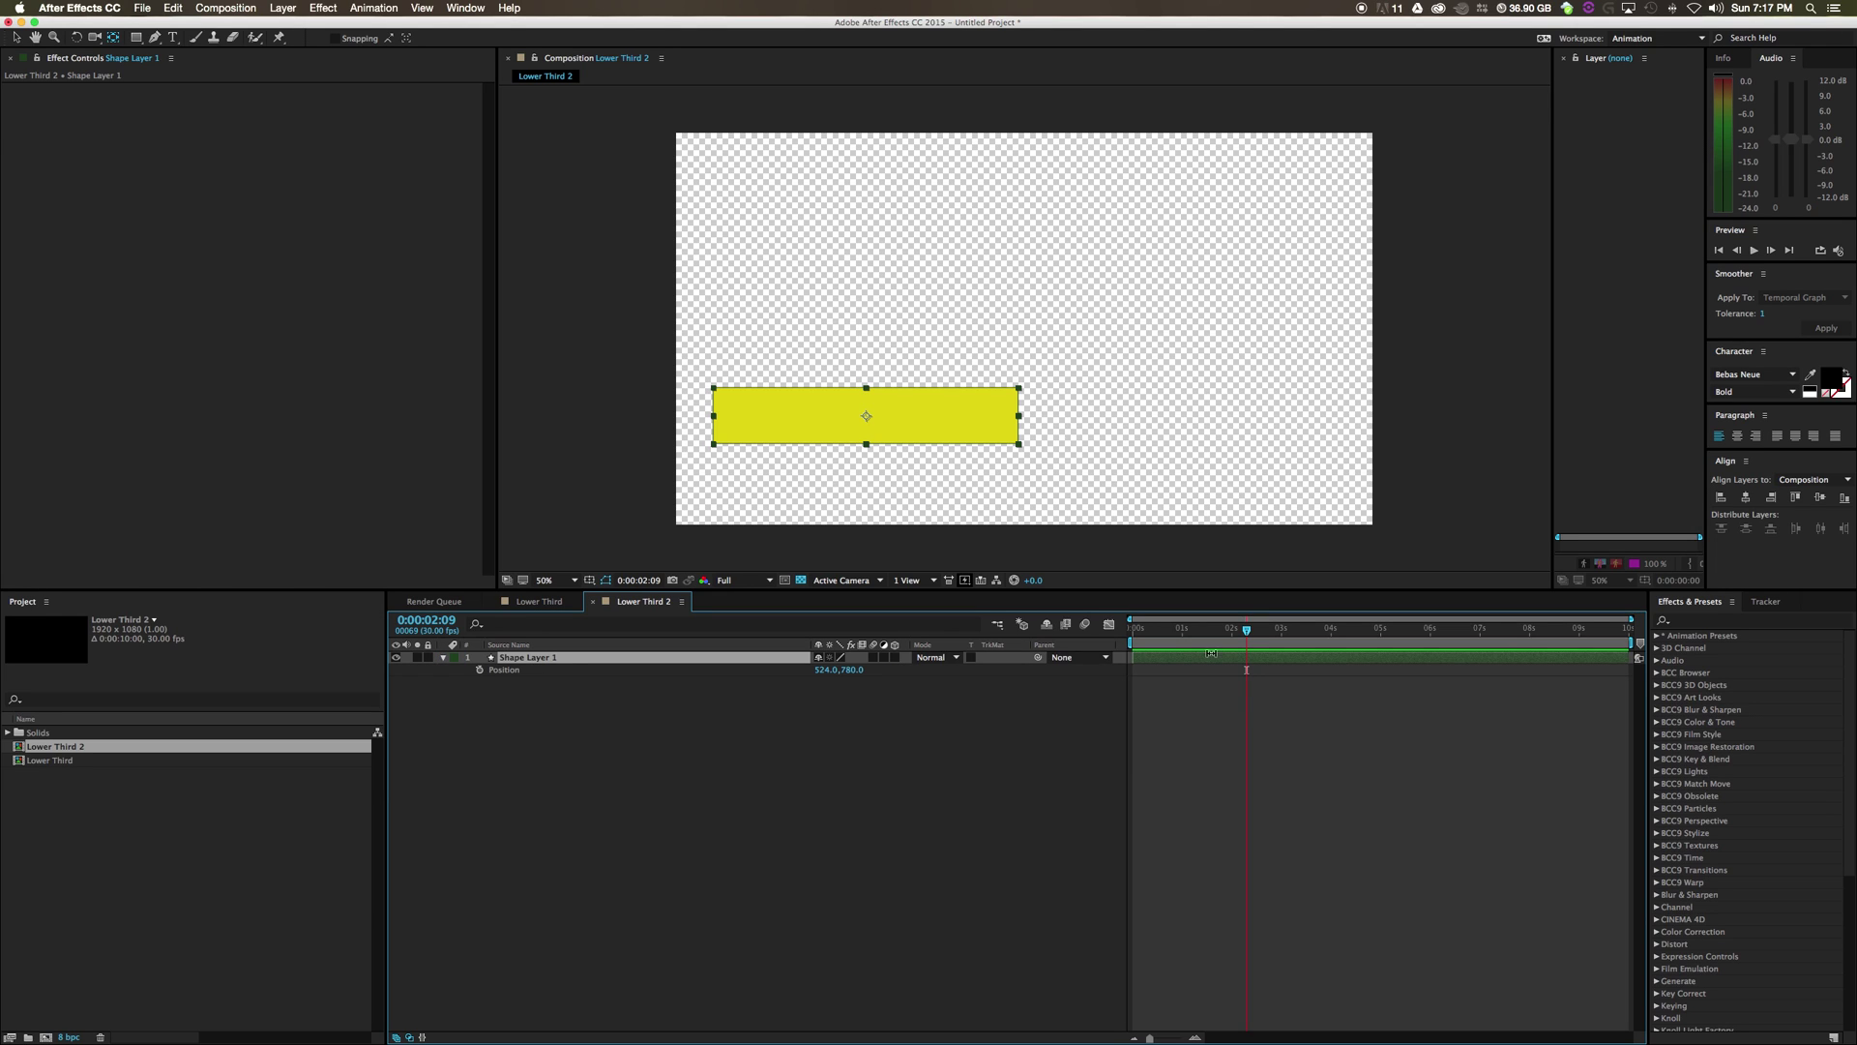
pyautogui.click(479, 670)
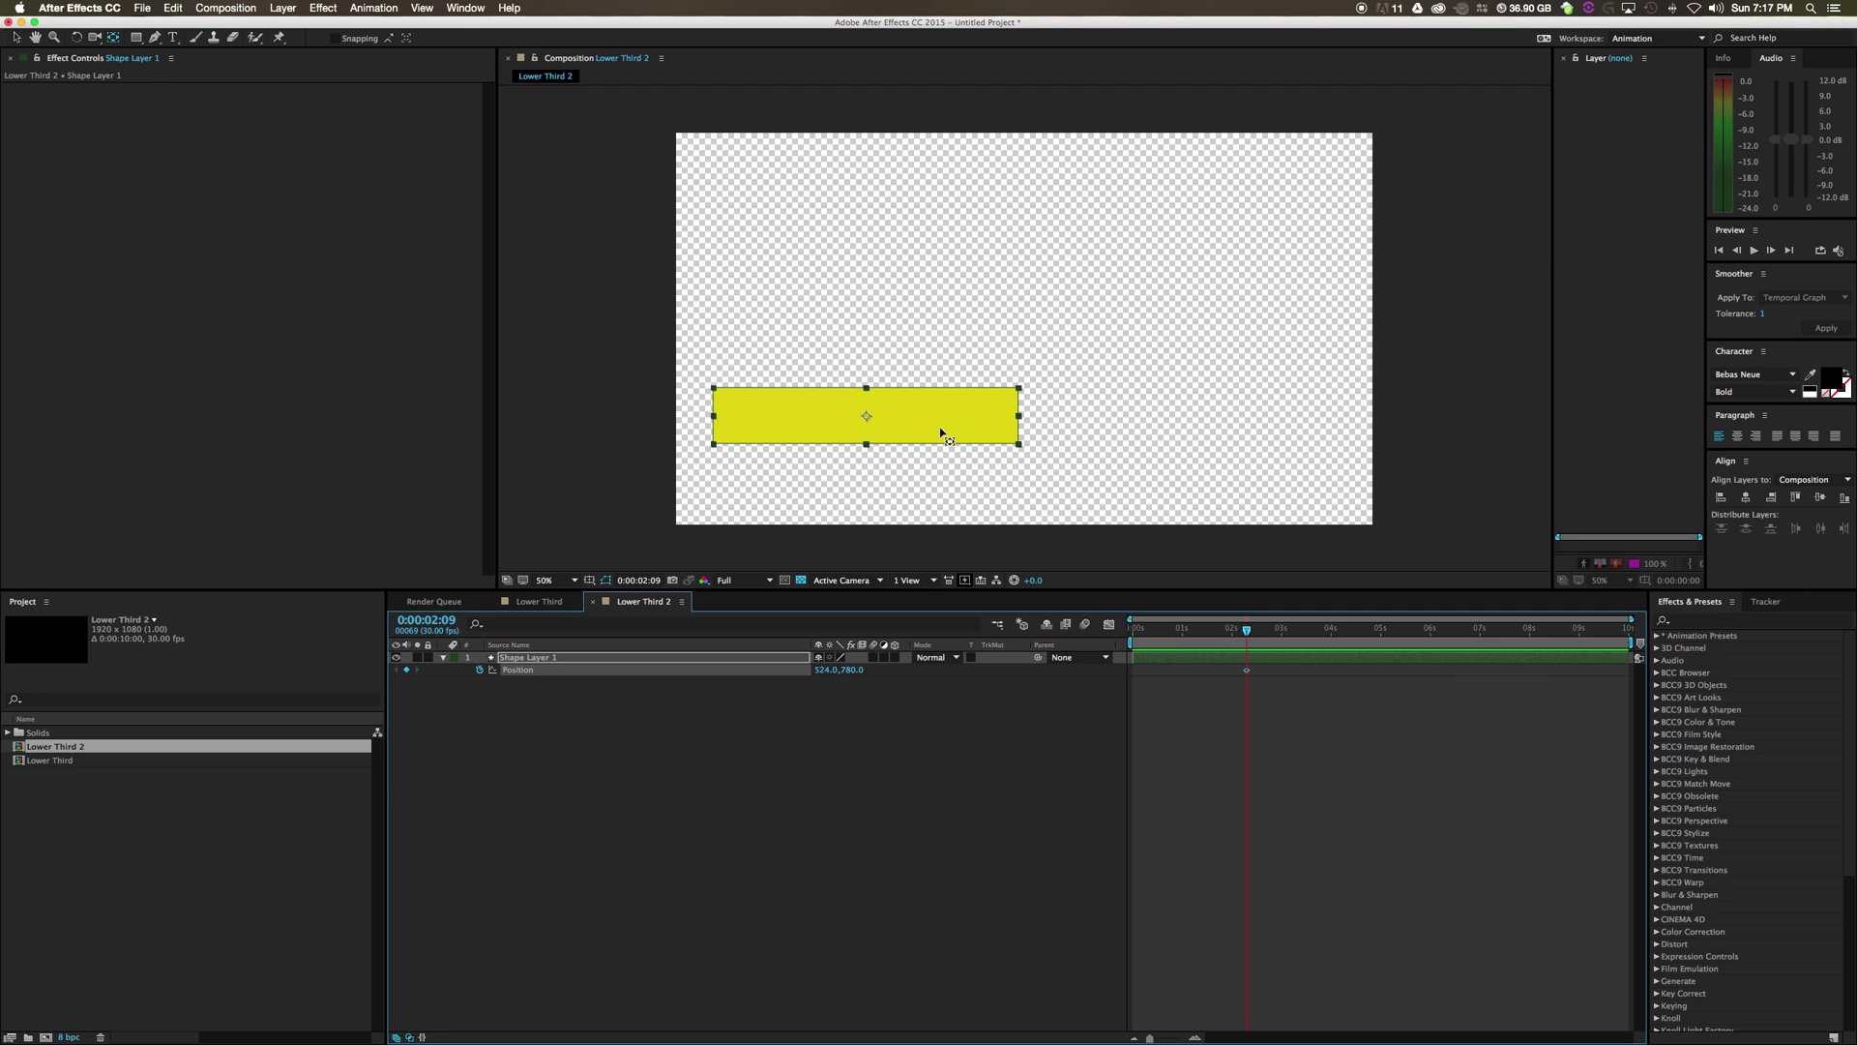
pyautogui.click(19, 37)
pyautogui.moveTo(867, 417); pyautogui.dragTo(873, 452)
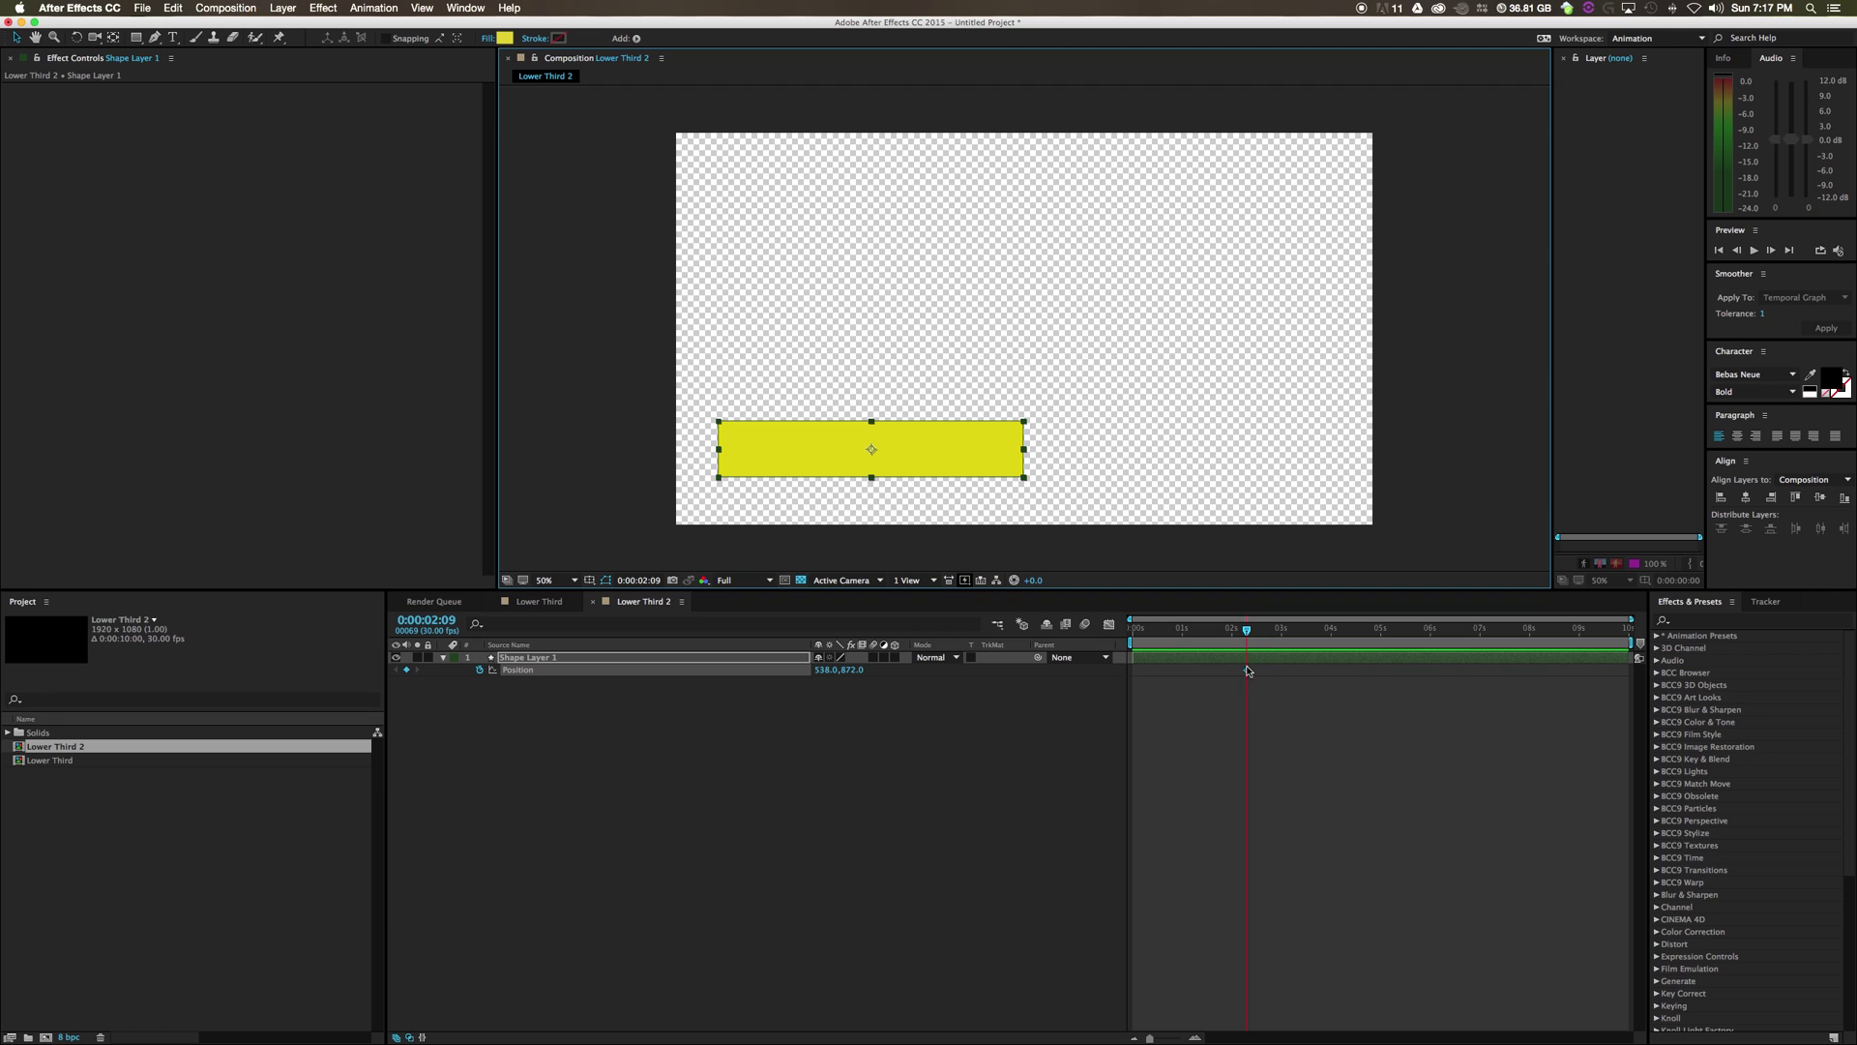
# Set a Position keyframe at 0:00:00:14 with the bar off-frame to the left at about -526, 872, and scrub through the slide
pyautogui.moveTo(1240, 631); pyautogui.dragTo(1160, 654)
pyautogui.click(942, 465)
pyautogui.moveTo(942, 465); pyautogui.dragTo(556, 465)
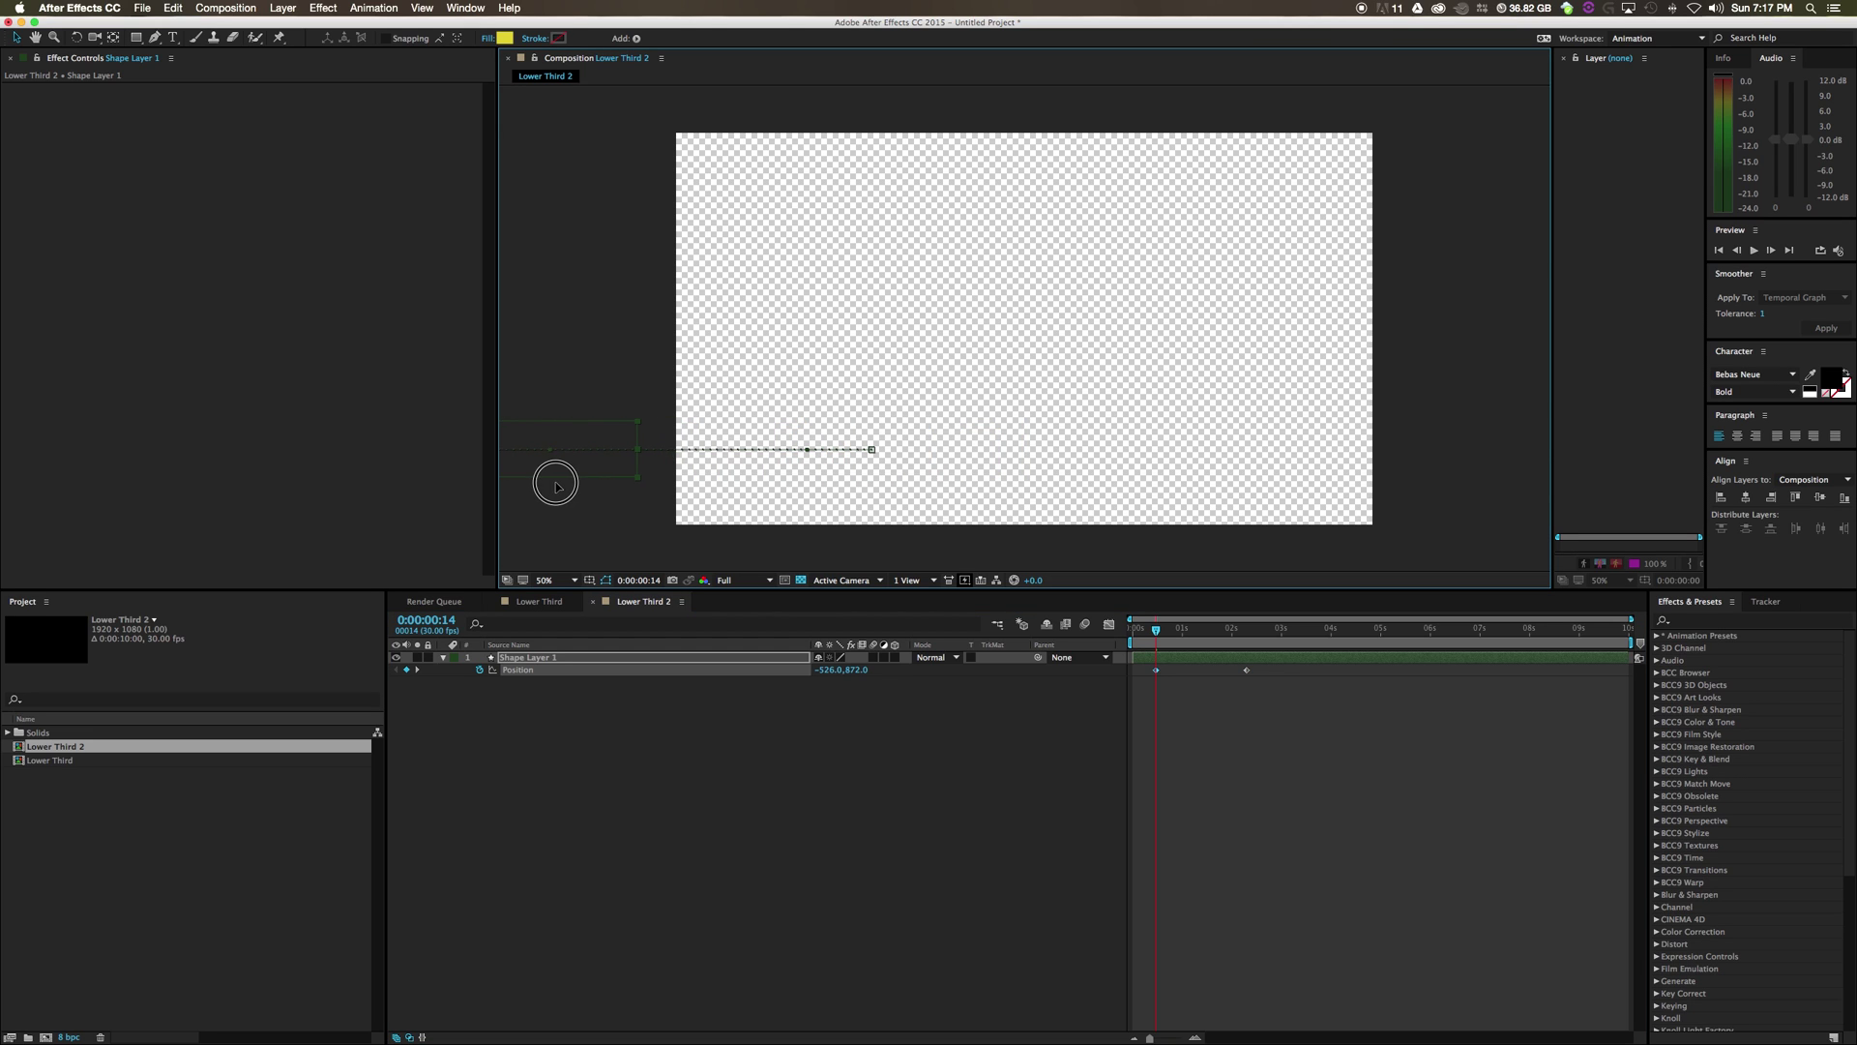
pyautogui.moveTo(1159, 627); pyautogui.dragTo(1148, 680)
# Apply Easy Ease to both Position keyframes of Shape Layer 1
pyautogui.rightClick(1247, 670)
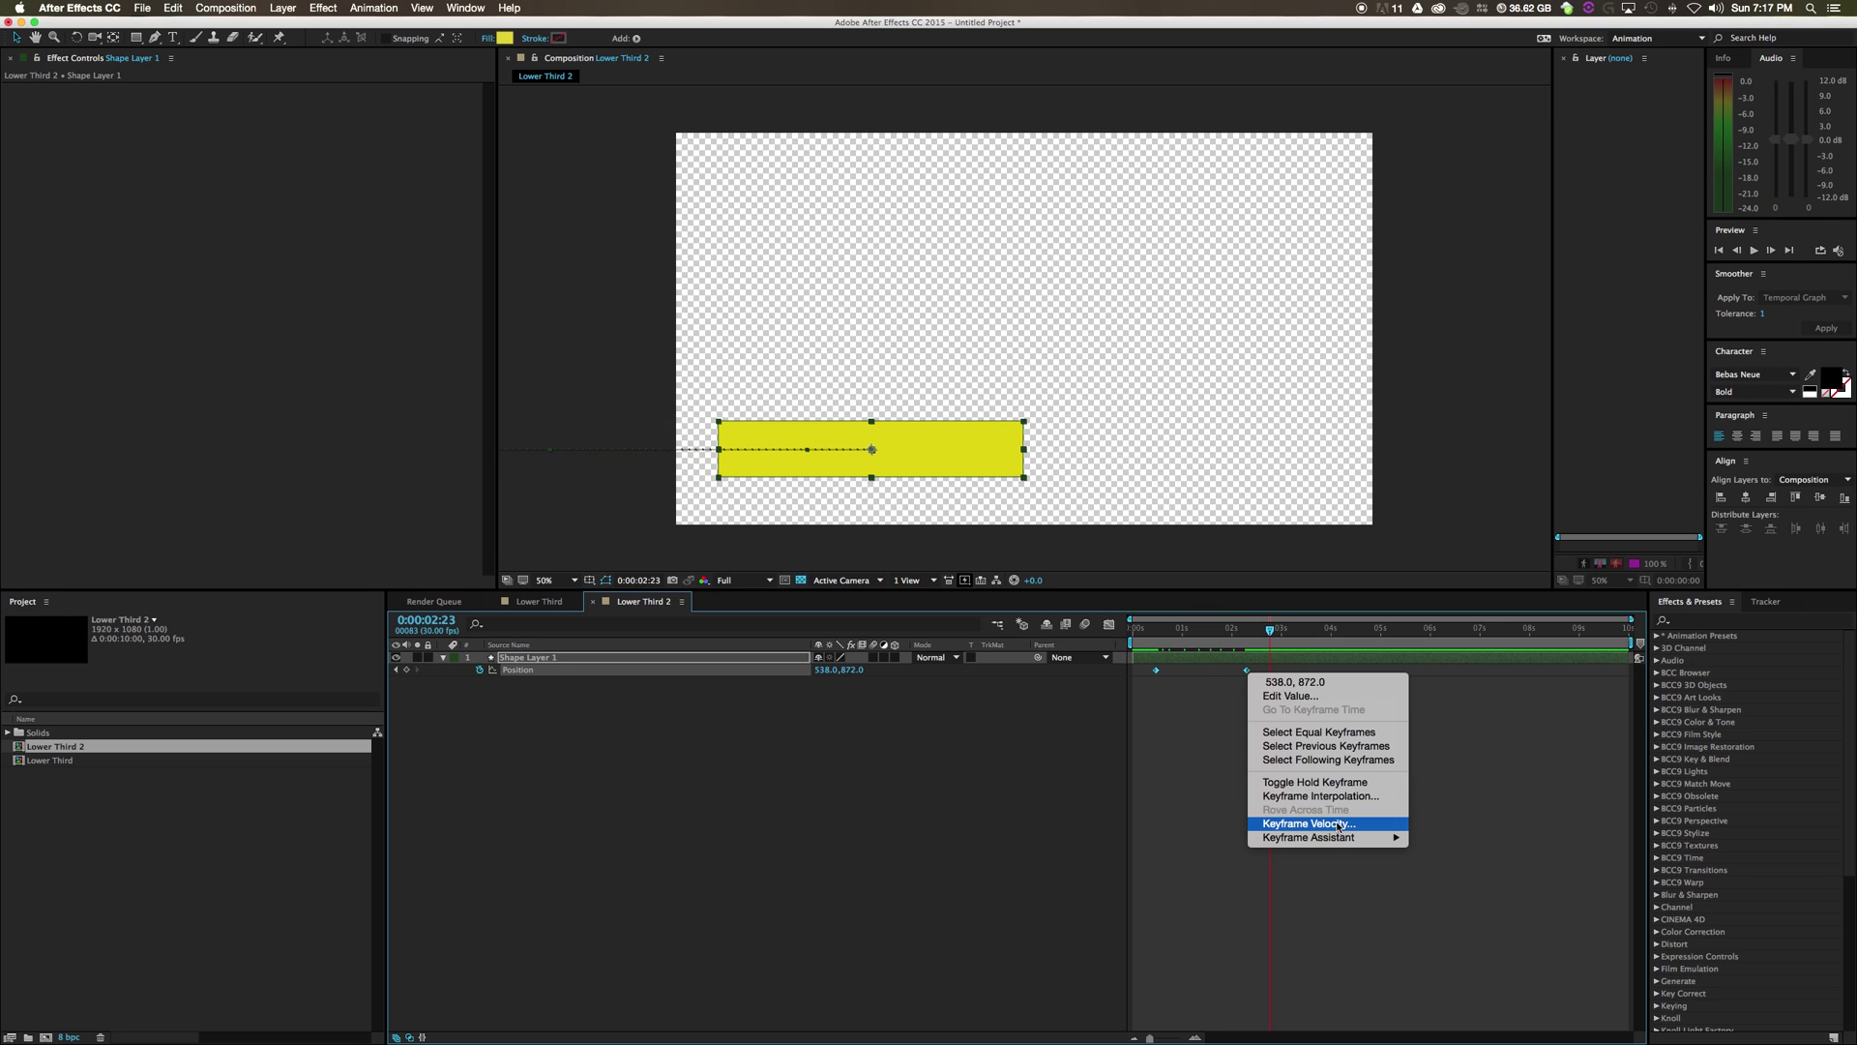
pyautogui.moveTo(1342, 837)
pyautogui.click(1457, 867)
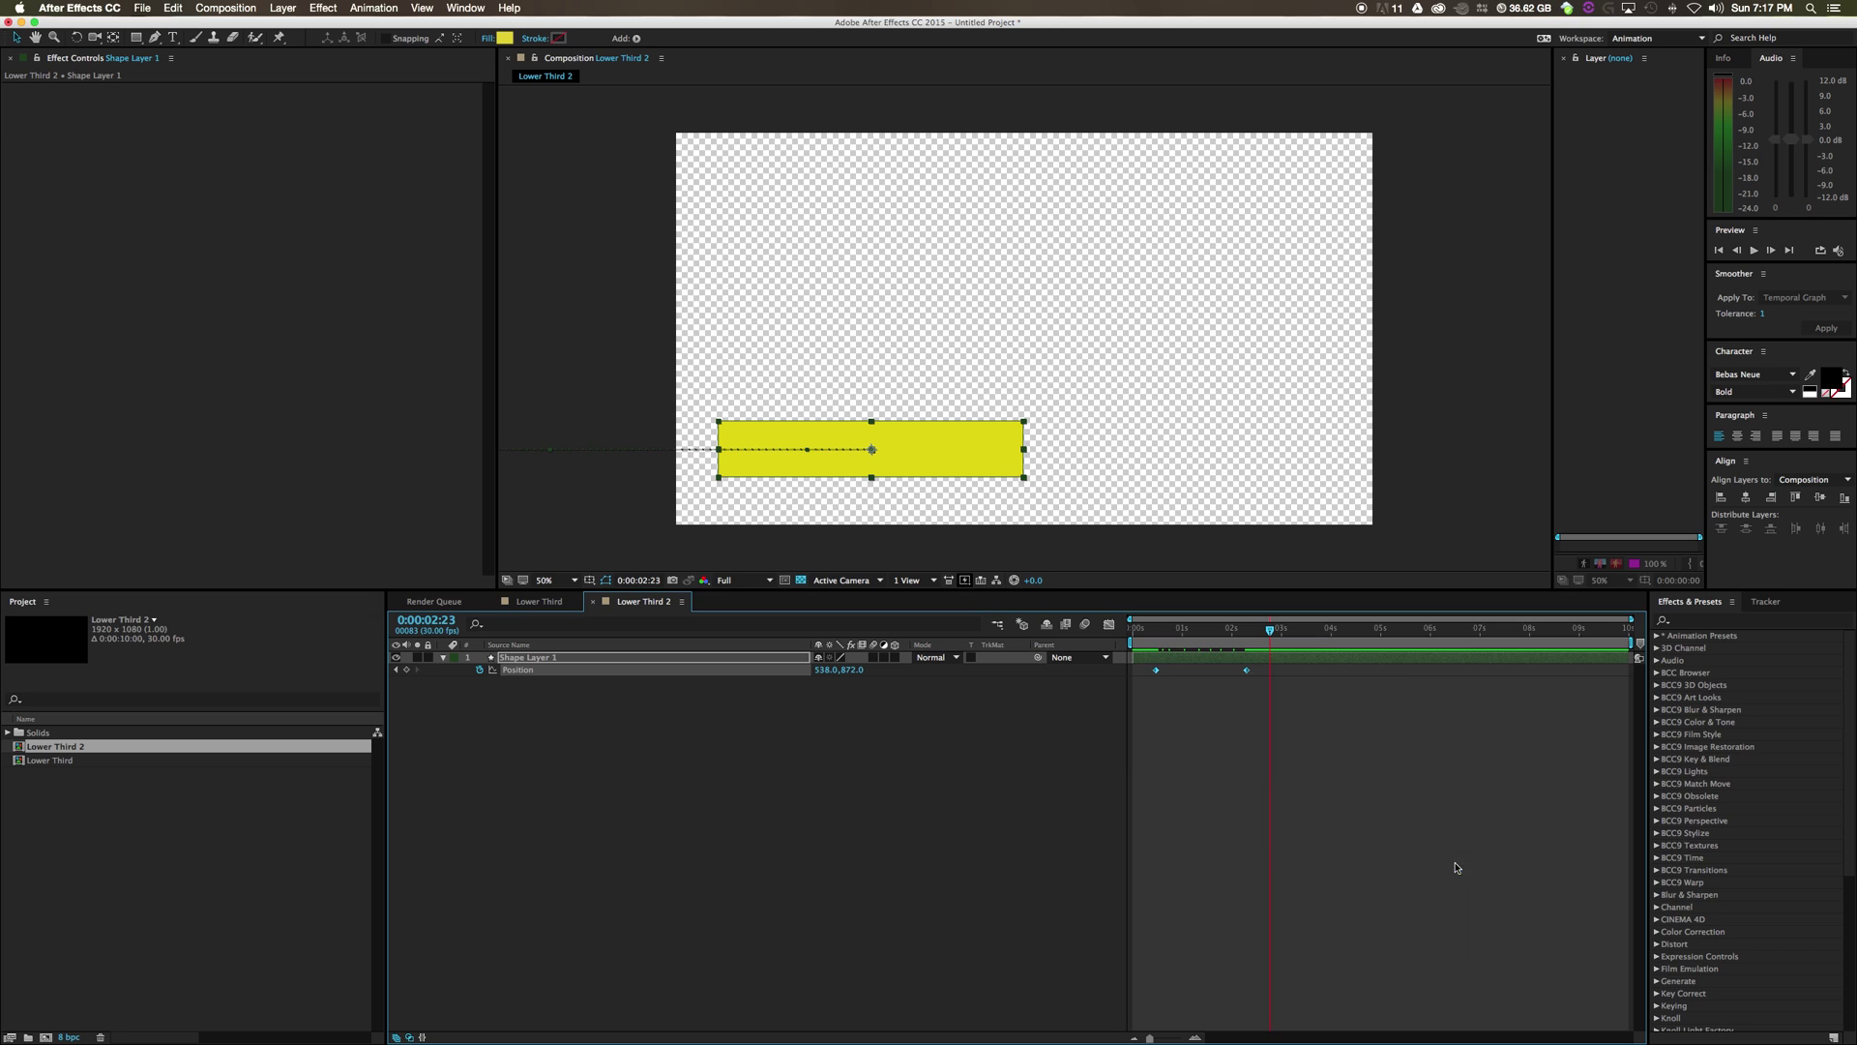
# Shorten the work area to end shortly after the second Position keyframe and preview the slide-in from the first frame
pyautogui.moveTo(1233, 629); pyautogui.dragTo(1253, 644)
pyautogui.moveTo(1623, 643); pyautogui.dragTo(1132, 630)
pyautogui.click(1752, 252)
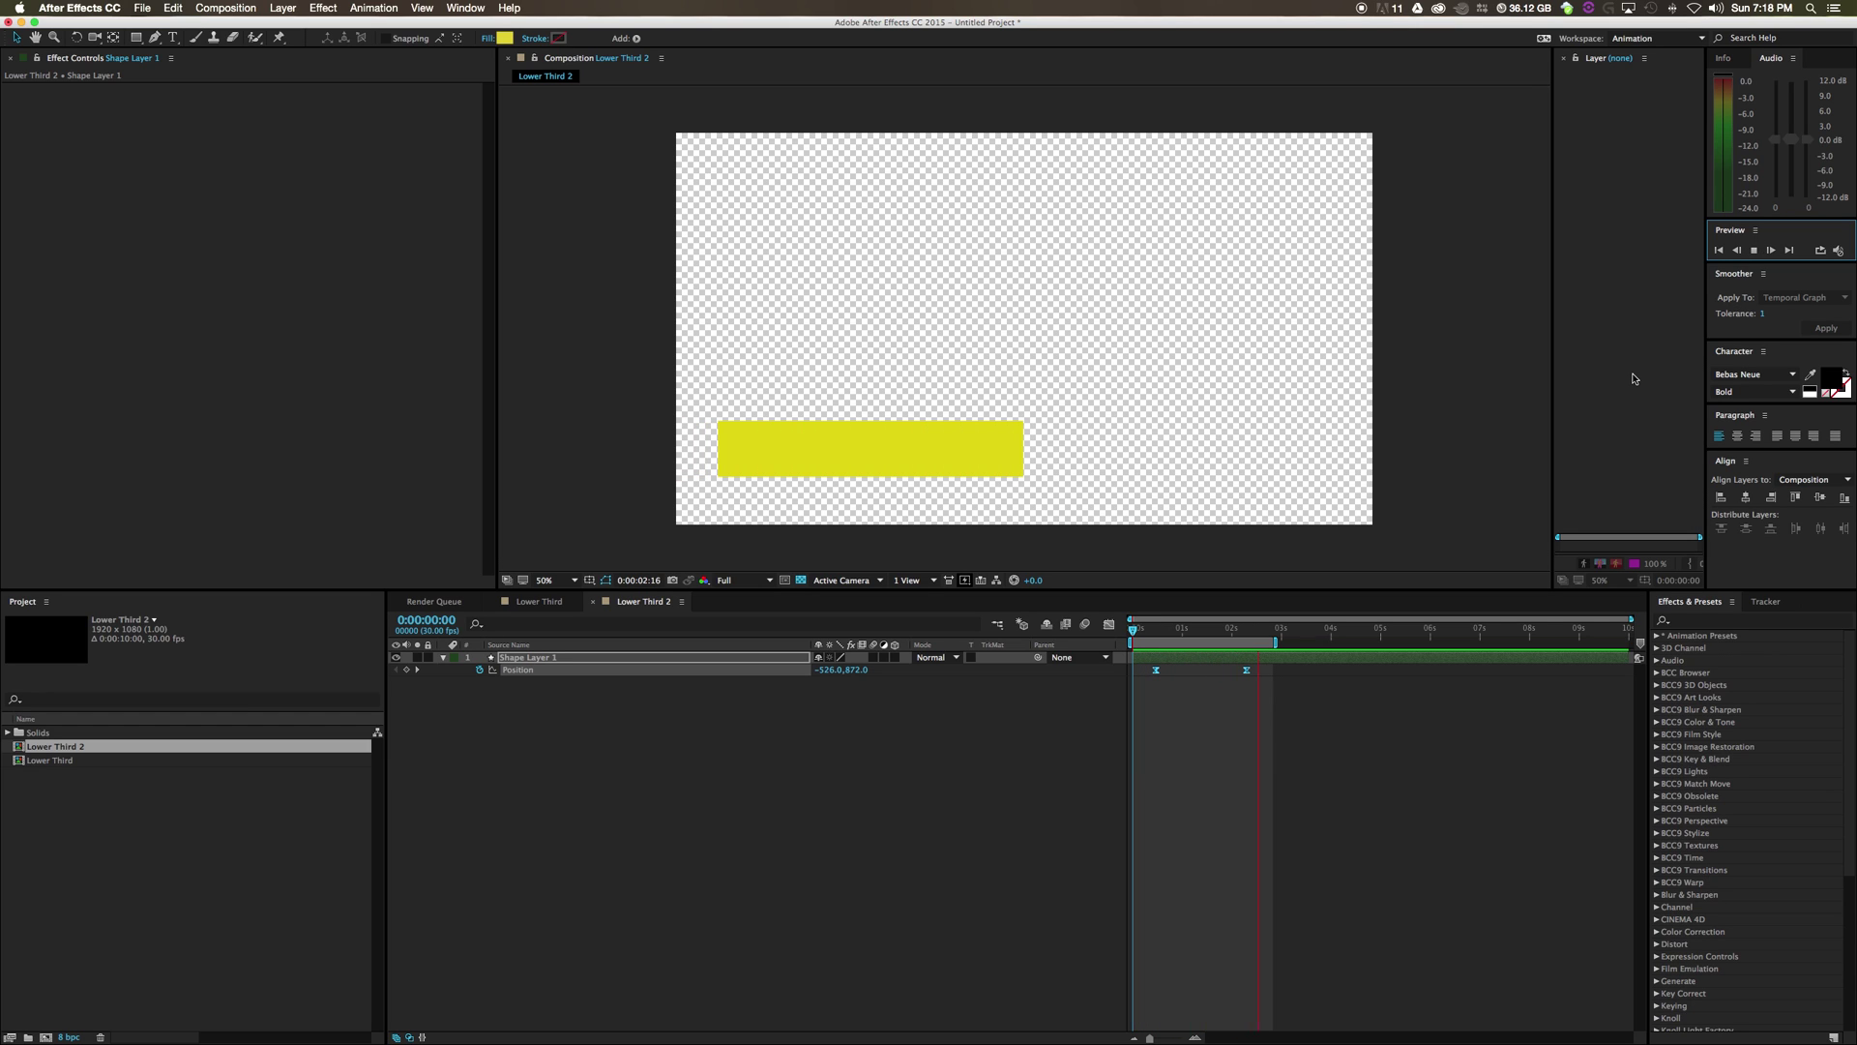
pyautogui.press('space')
# Show Shape Layer 1's Position animation as a speed graph in the Graph Editor, with the timeline slightly zoomed in
pyautogui.moveTo(1153, 637); pyautogui.dragTo(1255, 645)
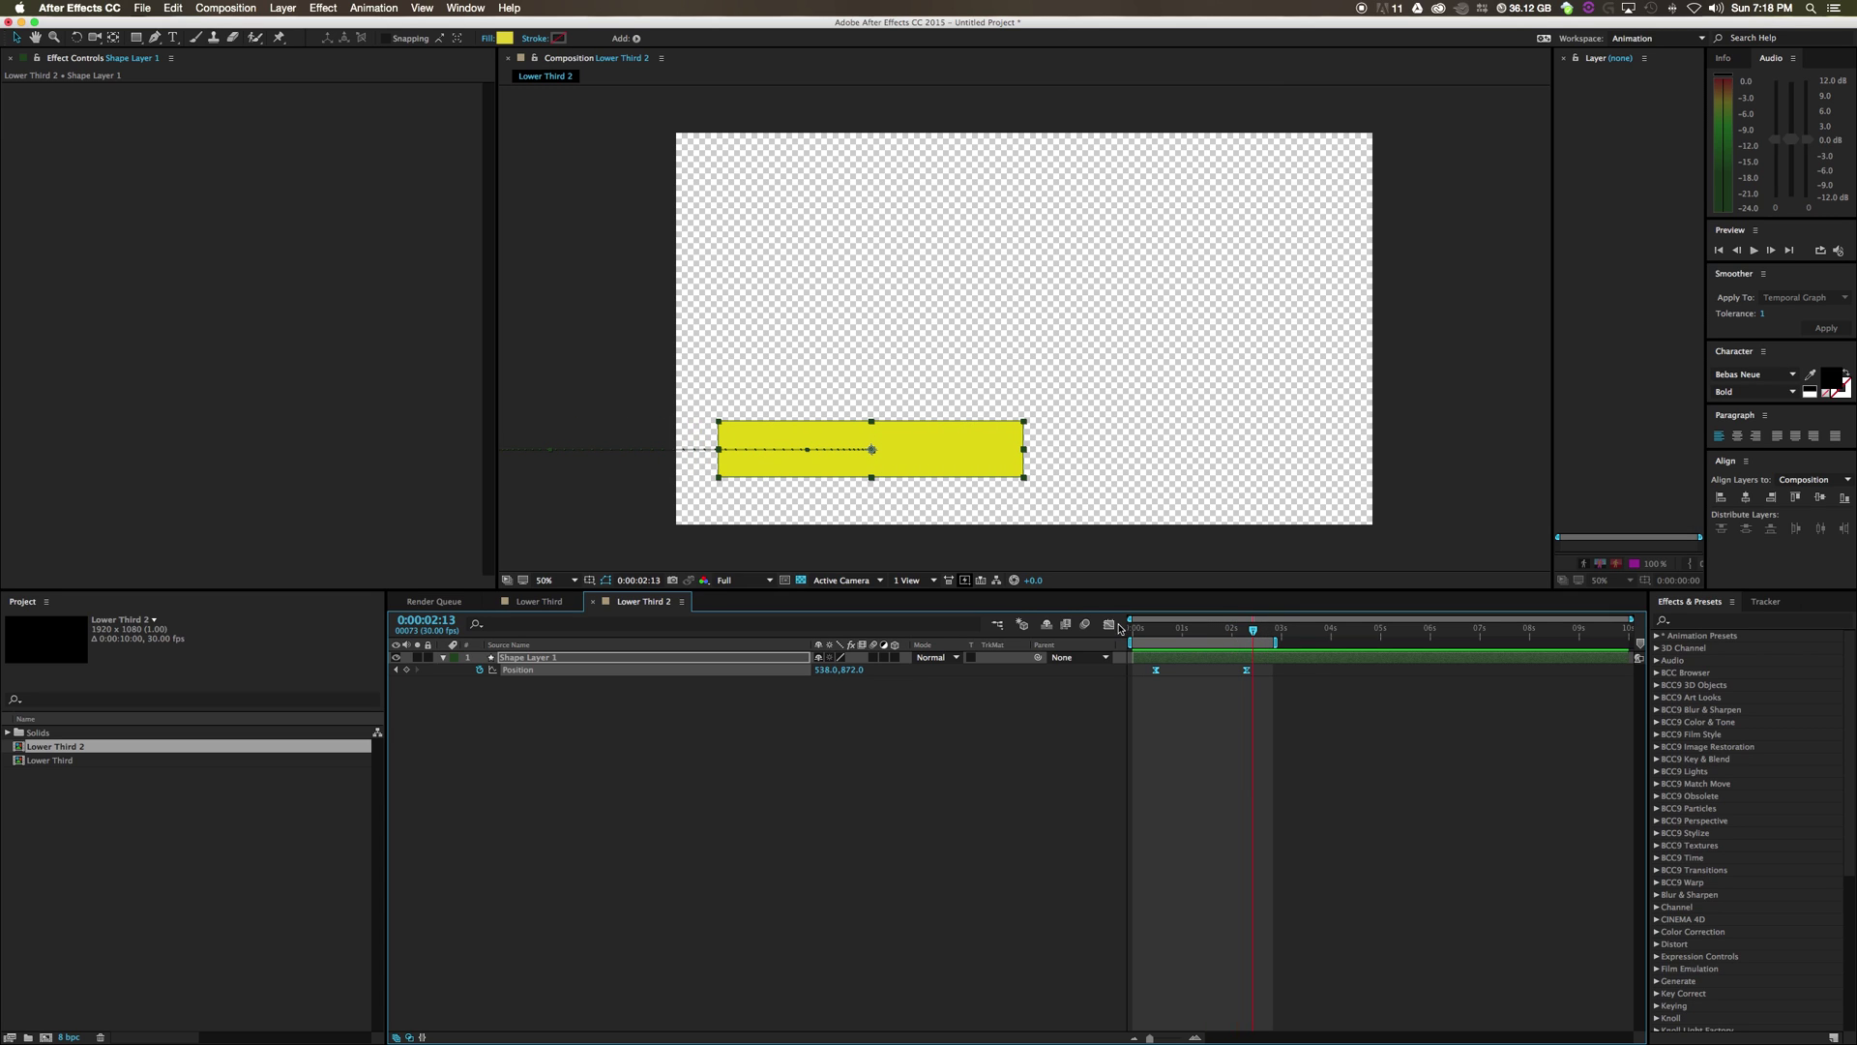
pyautogui.click(1109, 624)
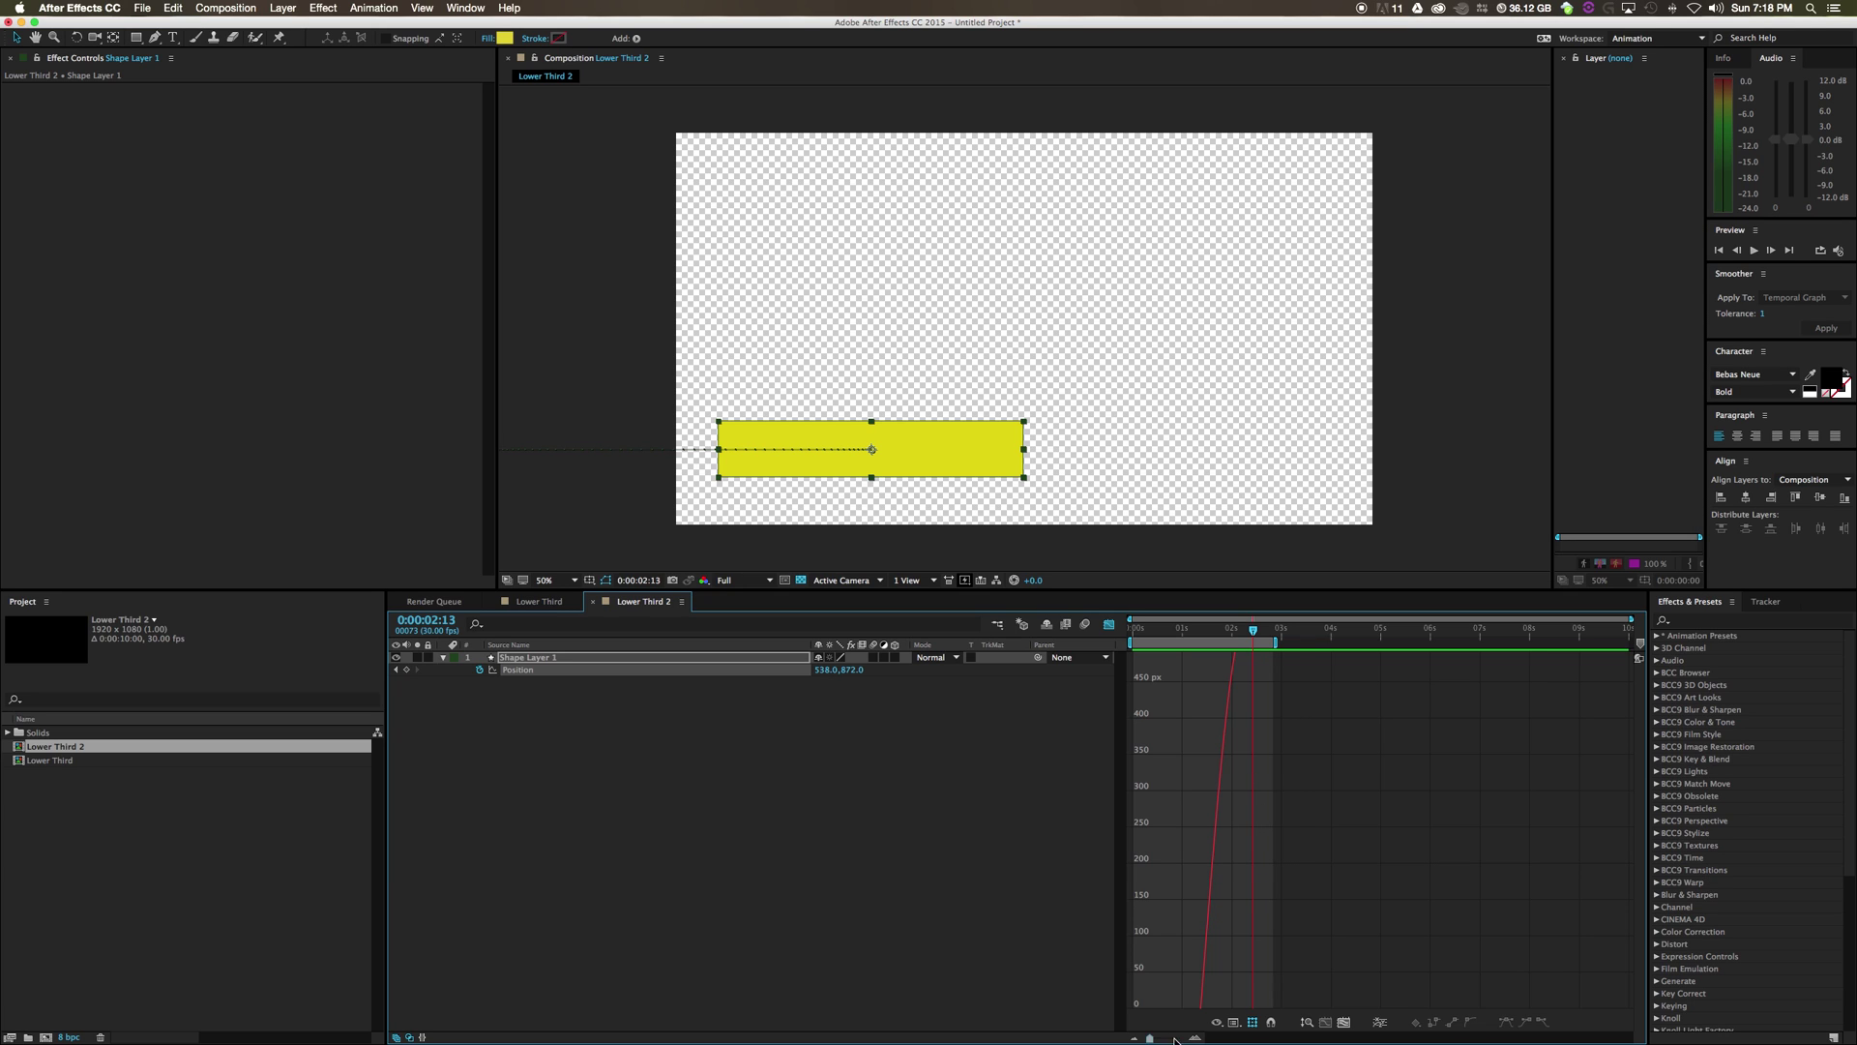
pyautogui.moveTo(1154, 1038); pyautogui.dragTo(1158, 1037)
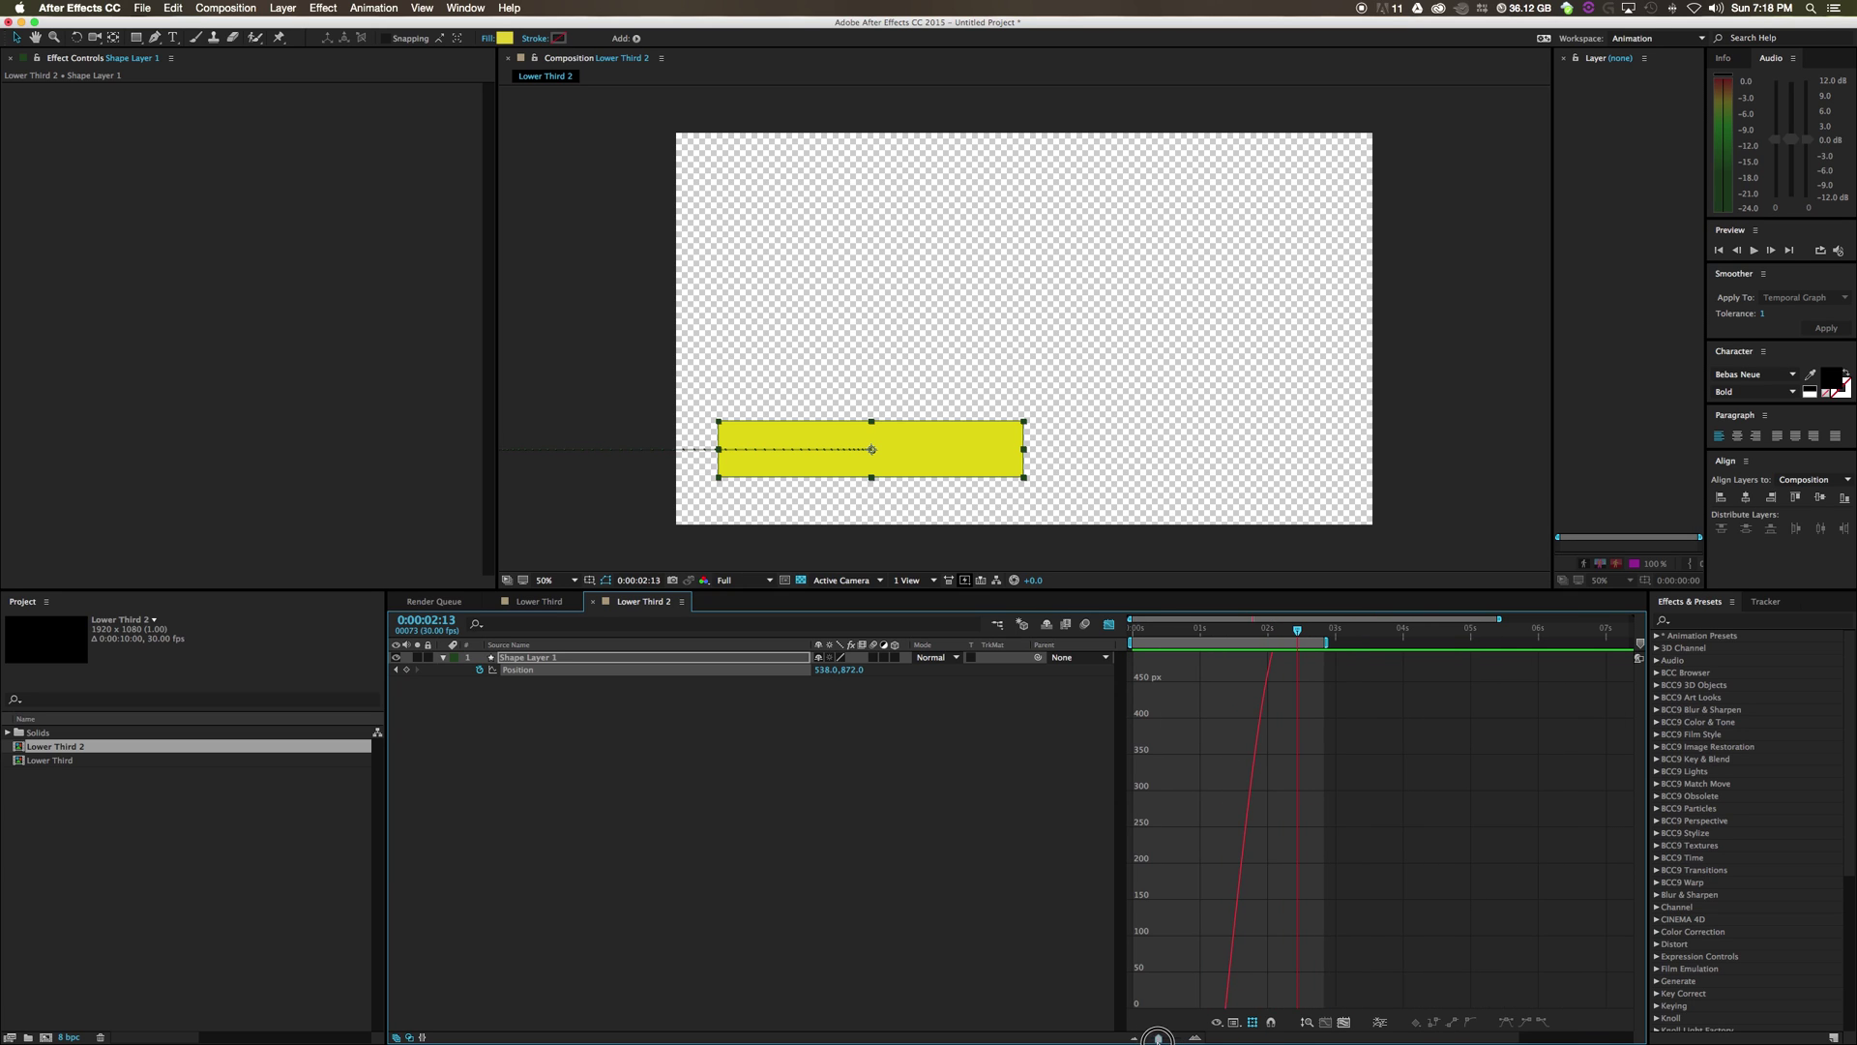
pyautogui.click(1218, 1023)
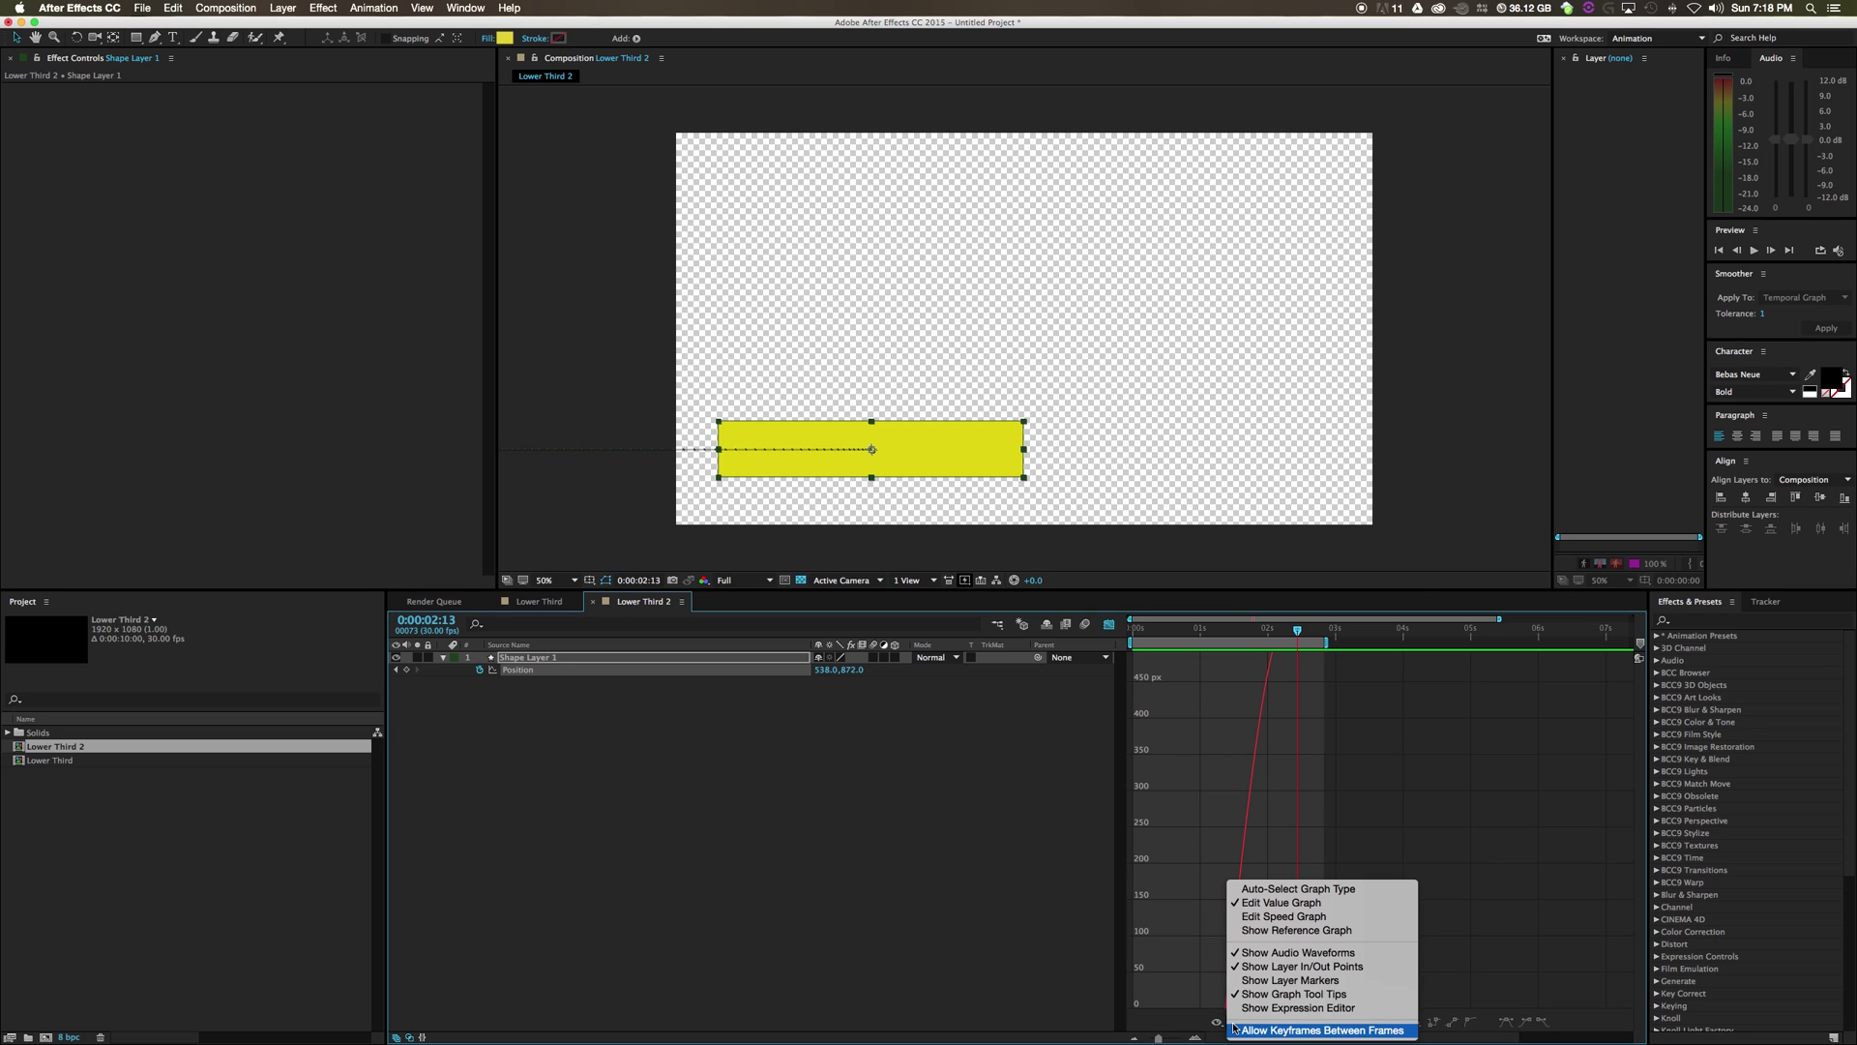
pyautogui.click(1282, 916)
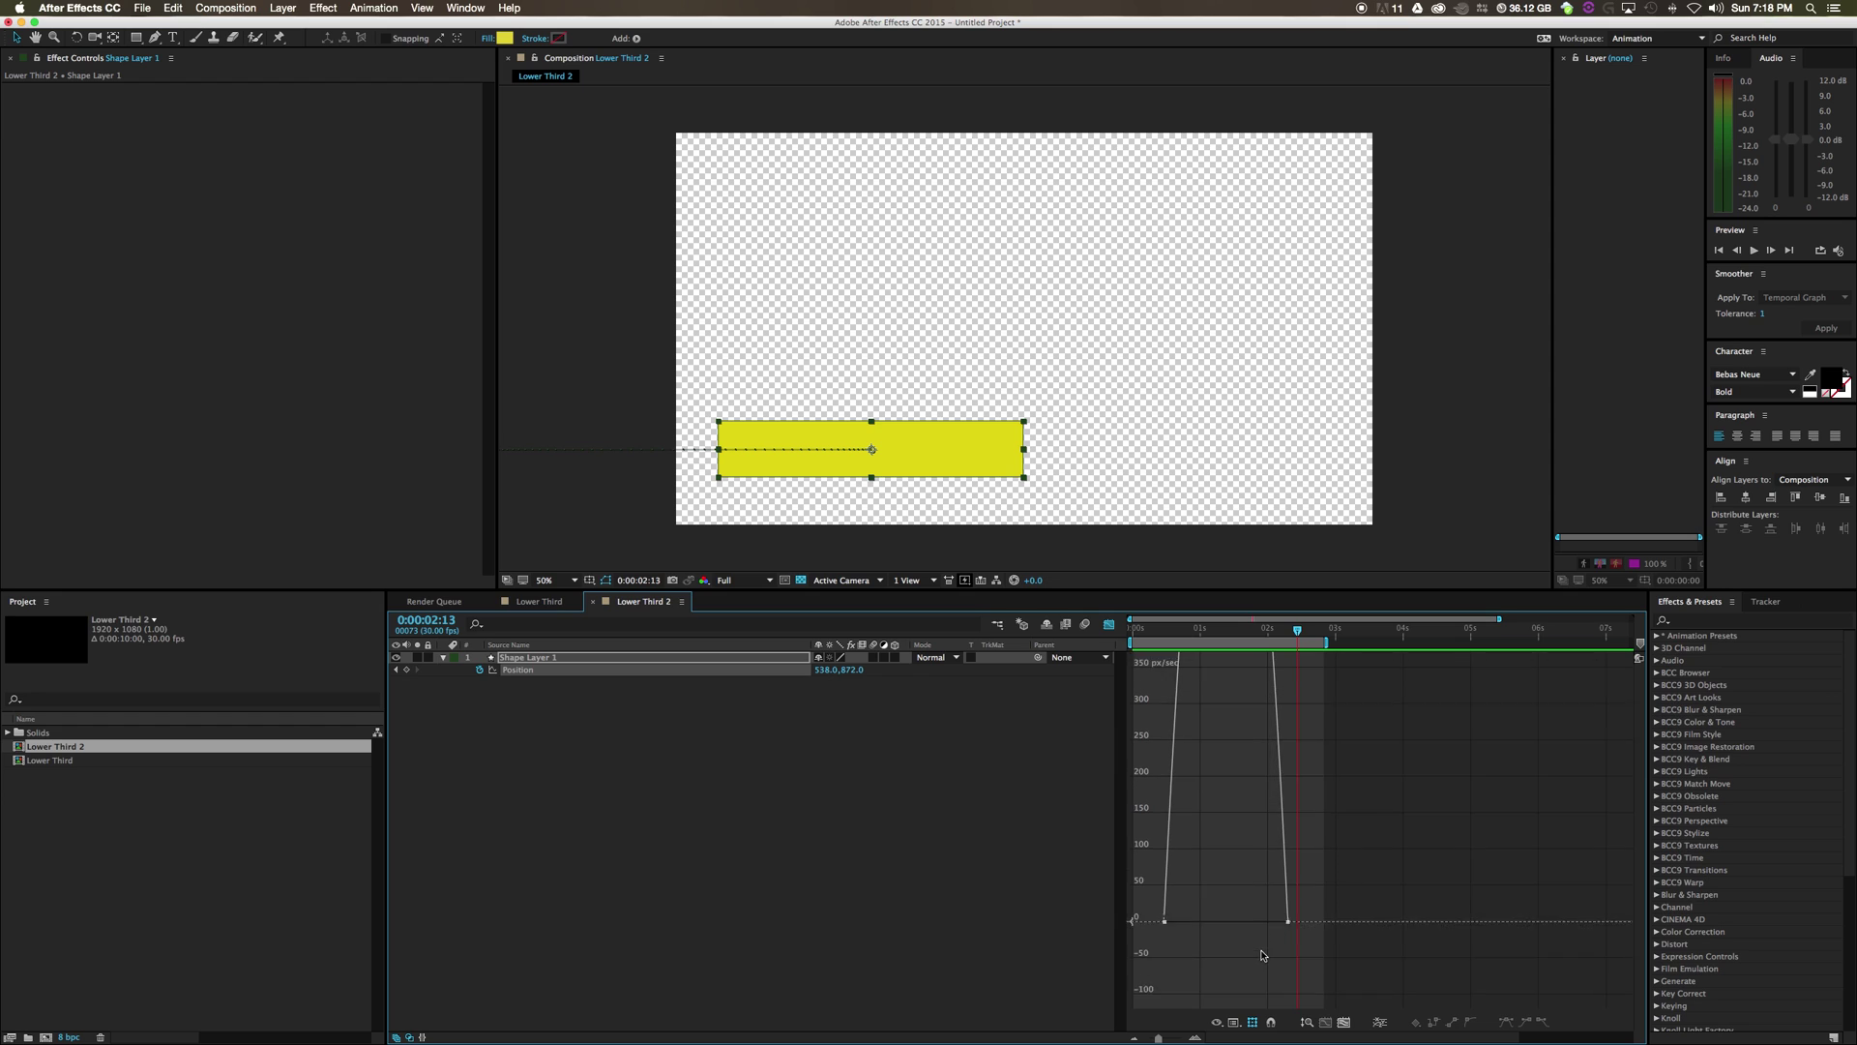
# Lengthen the ease handles of both Position keyframes toward each other in the speed graph for a sharper mid-slide speed peak
pyautogui.click(1289, 922)
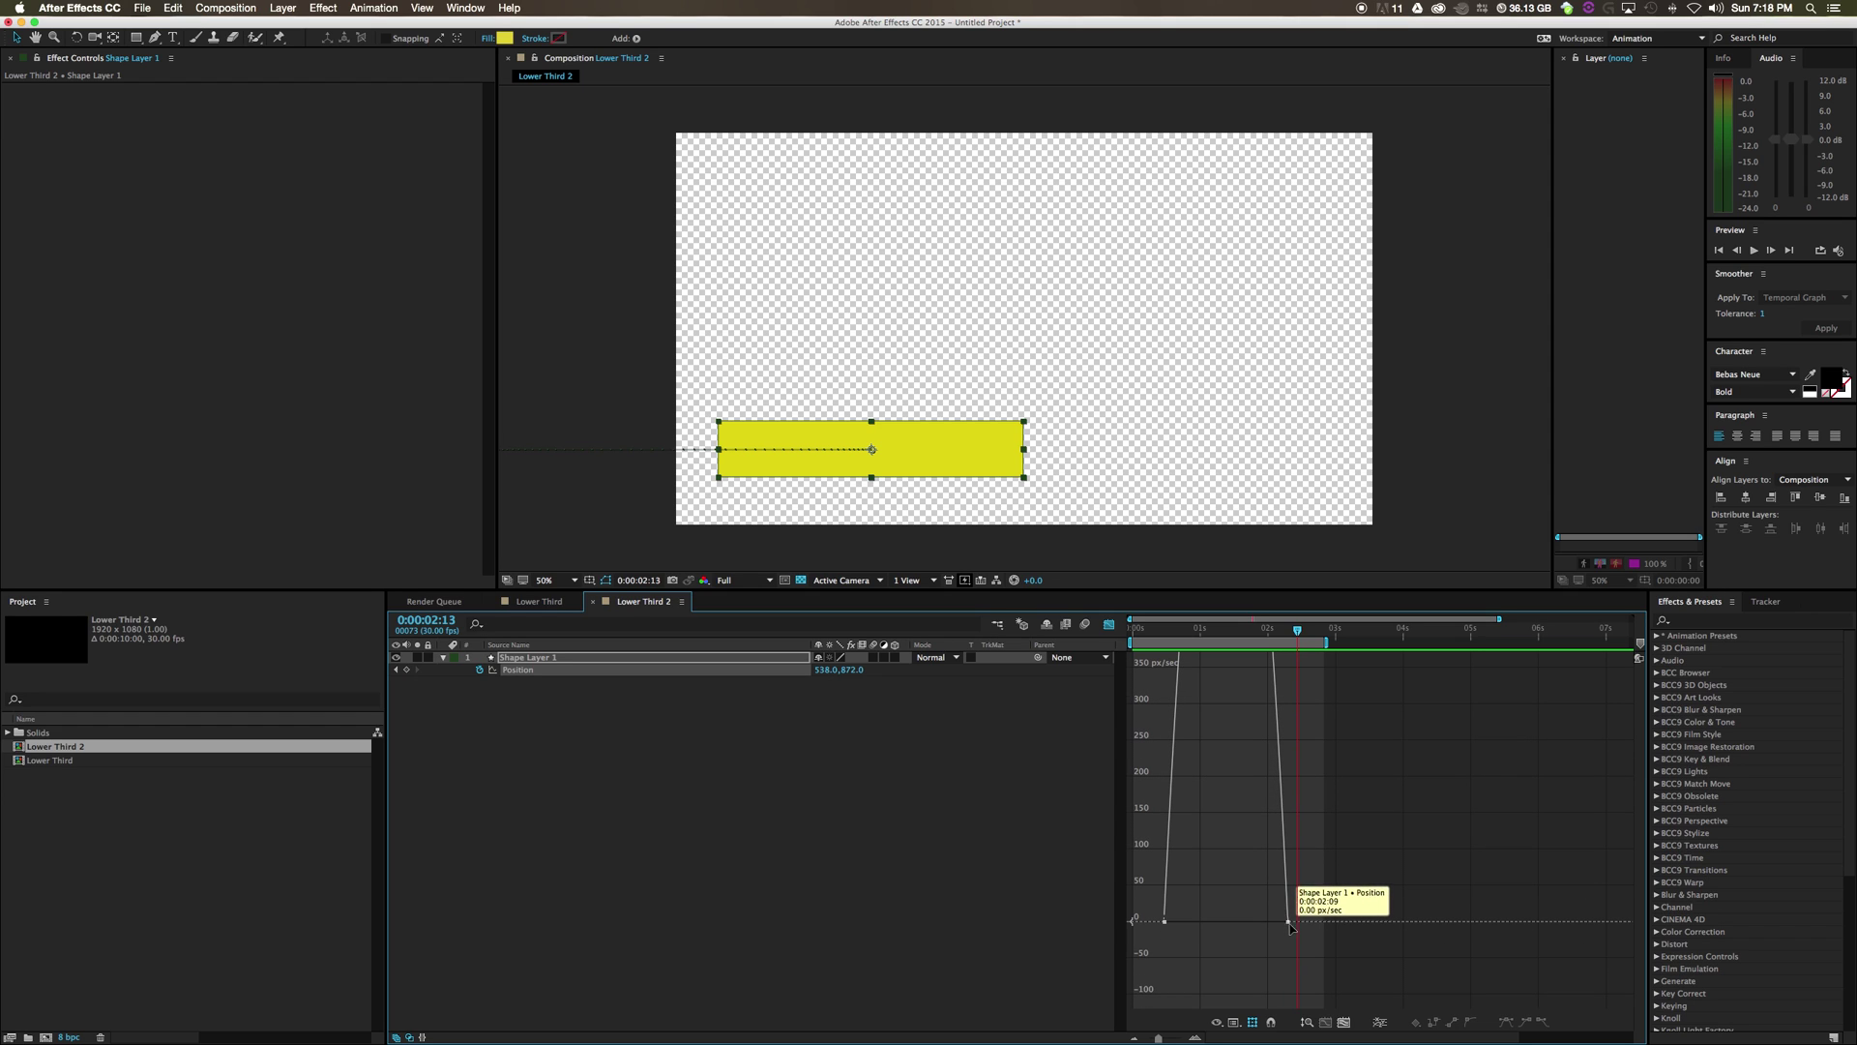
pyautogui.keyDown('shift'); pyautogui.click(1171, 922); pyautogui.keyUp('shift')
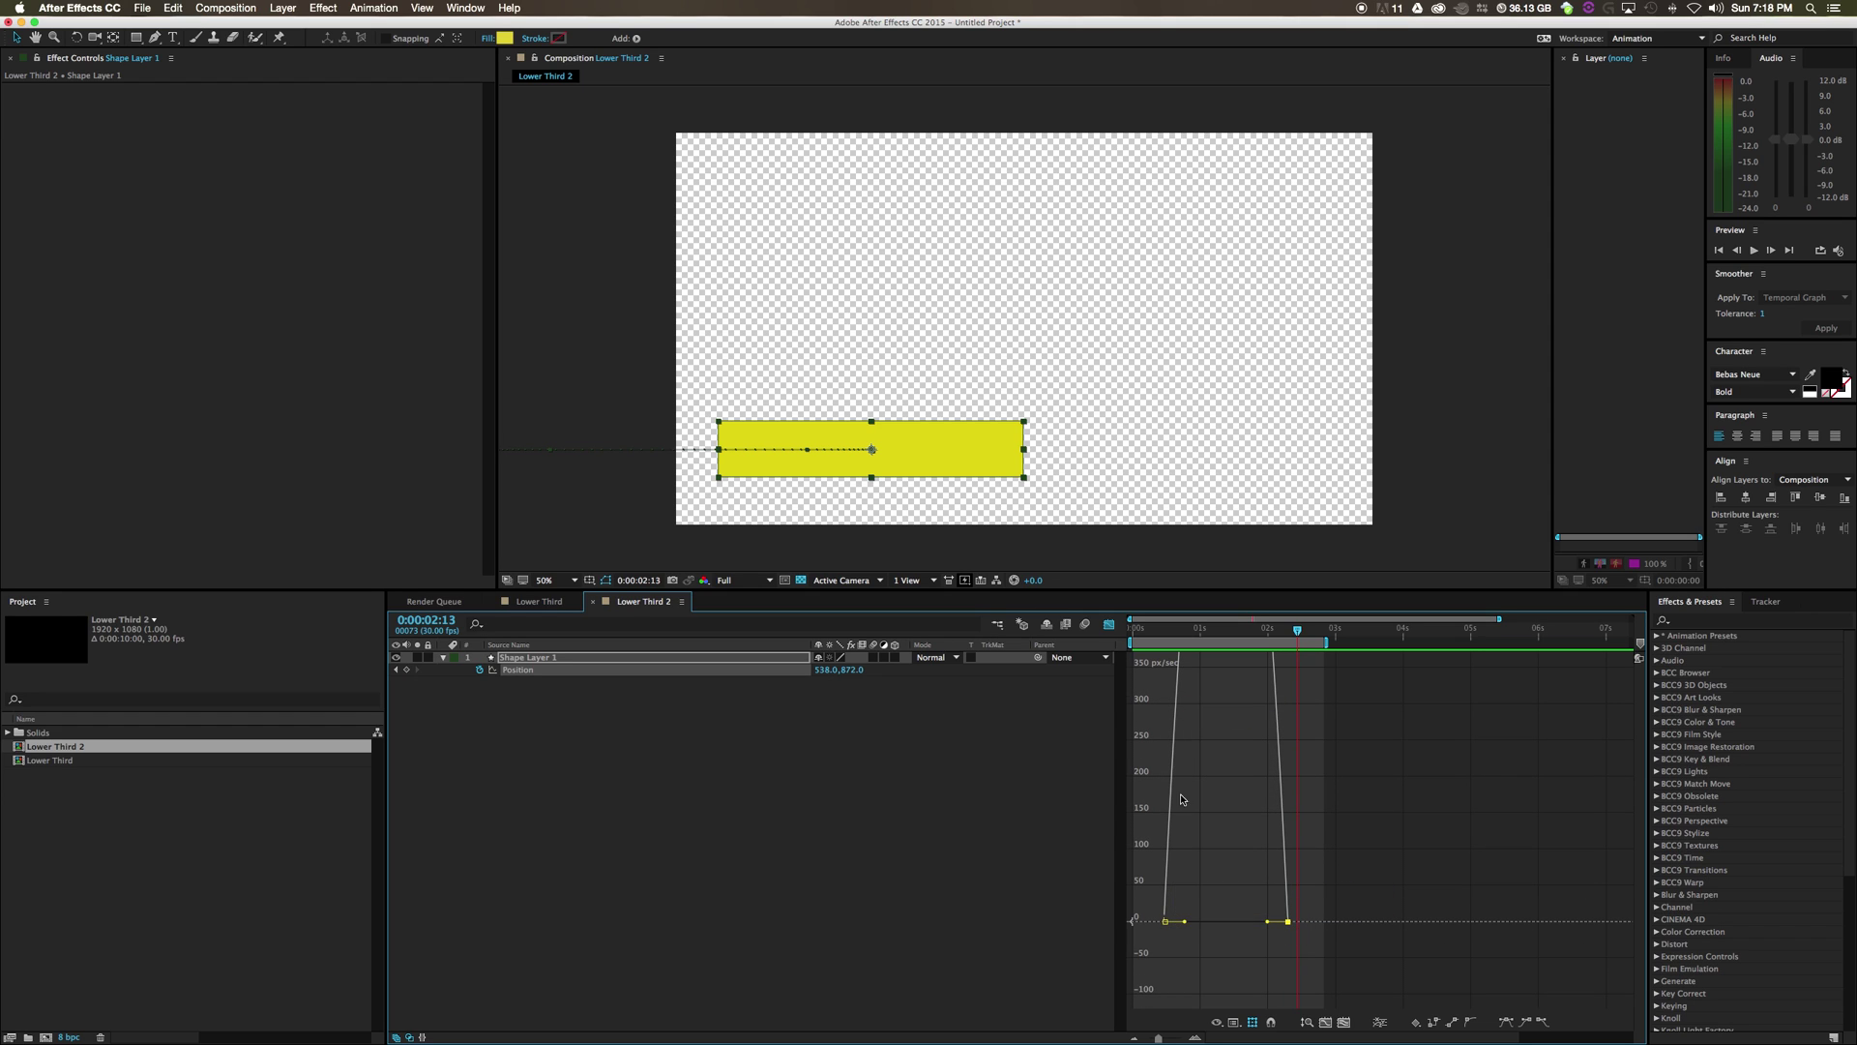
pyautogui.press('F9')
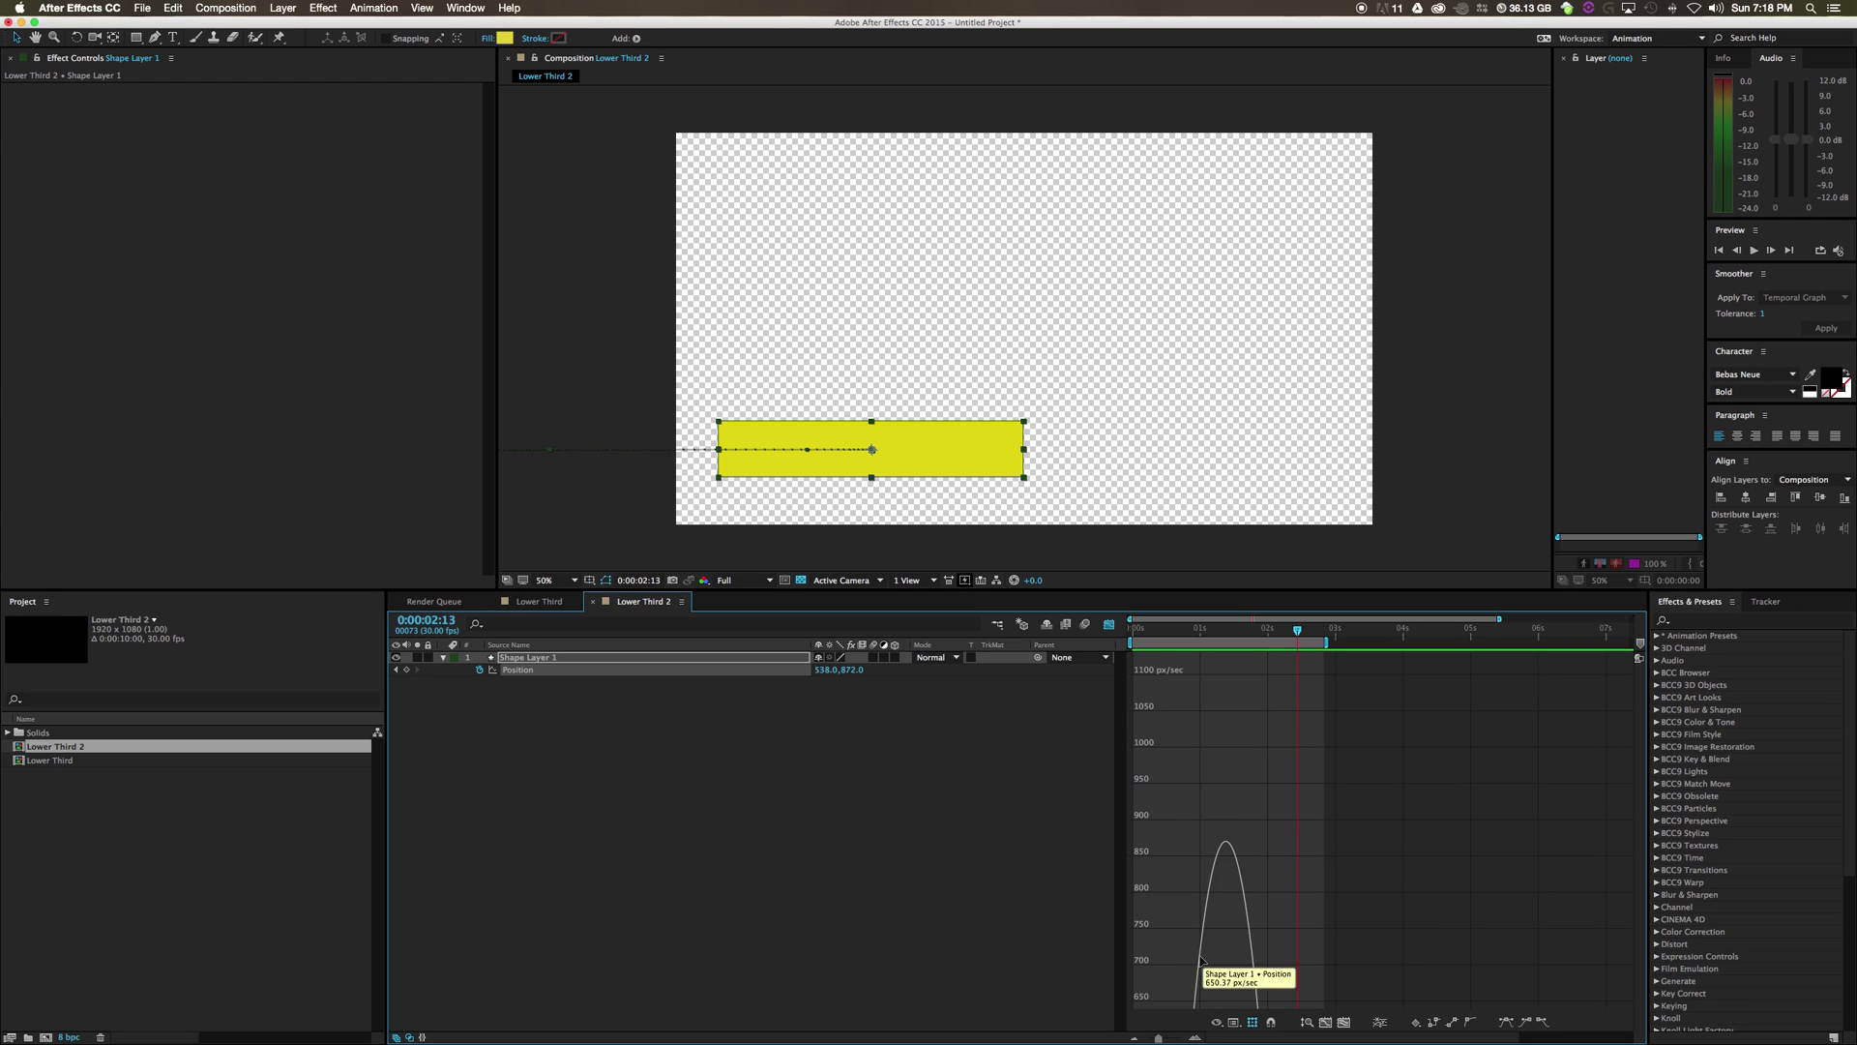
pyautogui.scroll(-5, 1210, 888)
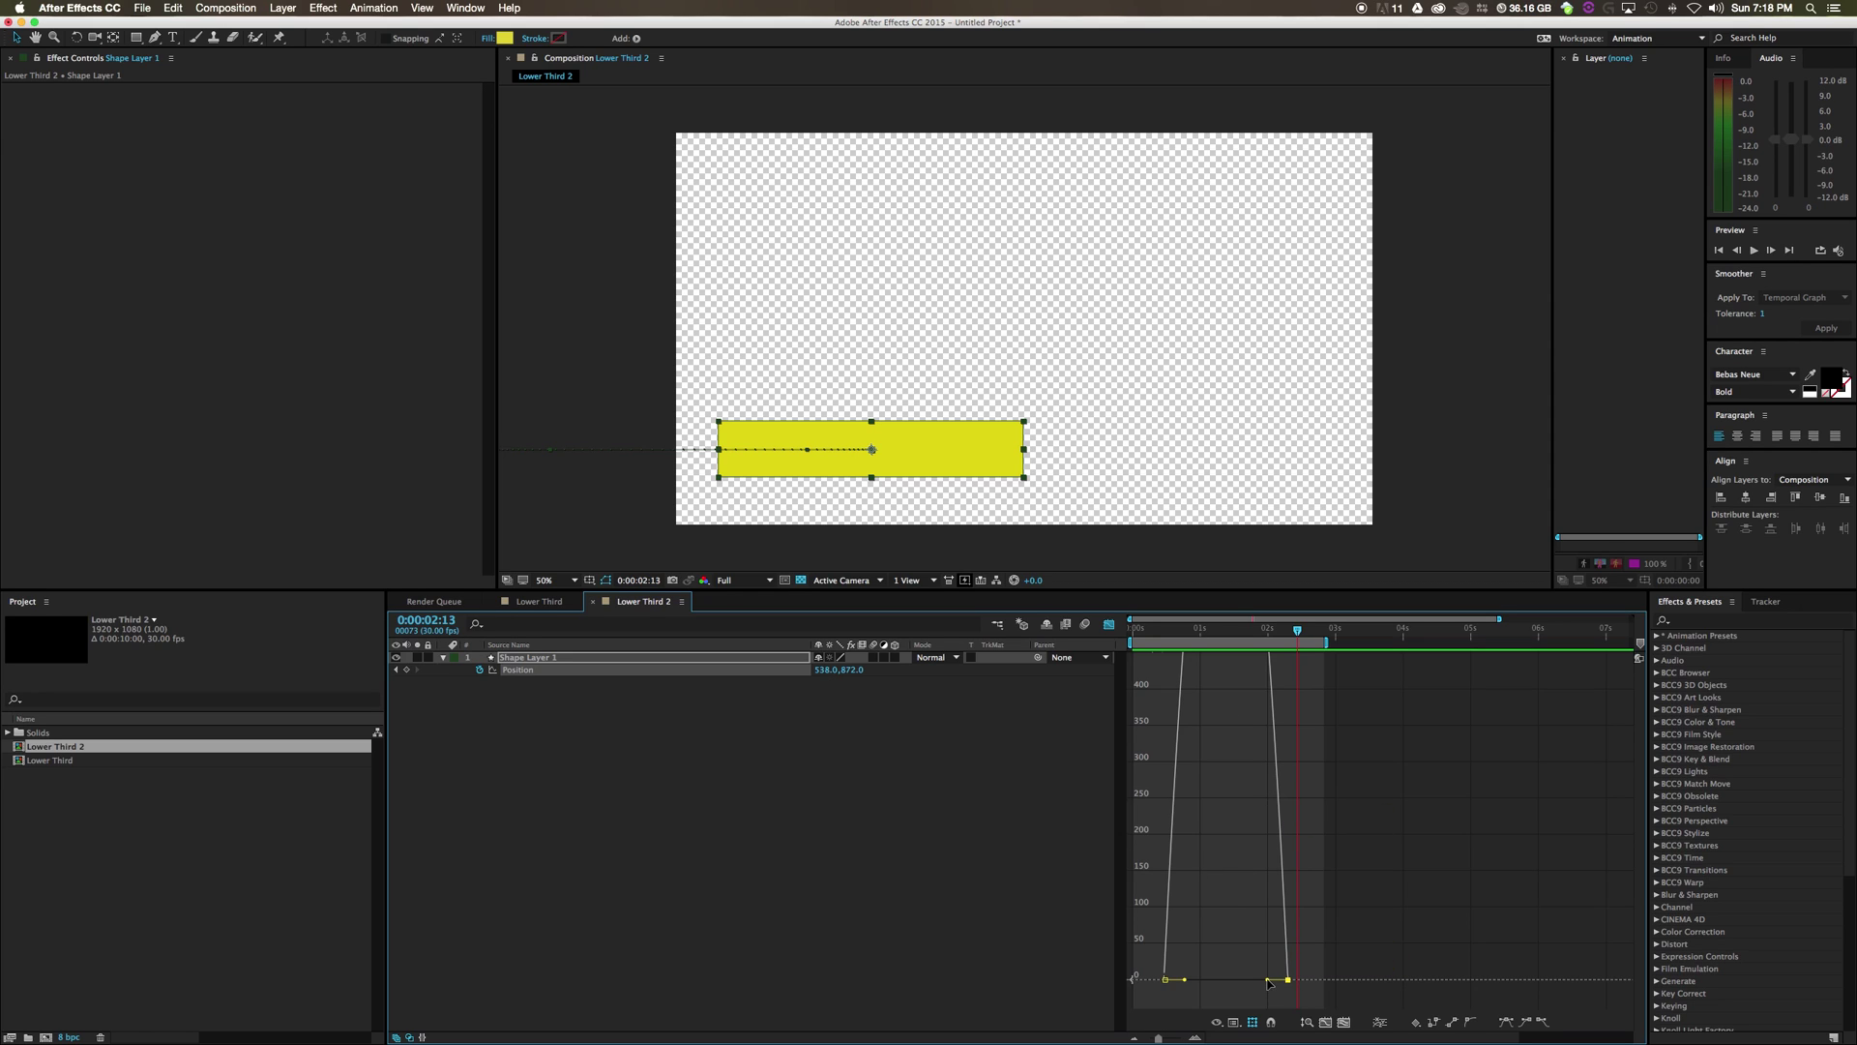
pyautogui.moveTo(1269, 983); pyautogui.dragTo(1213, 981)
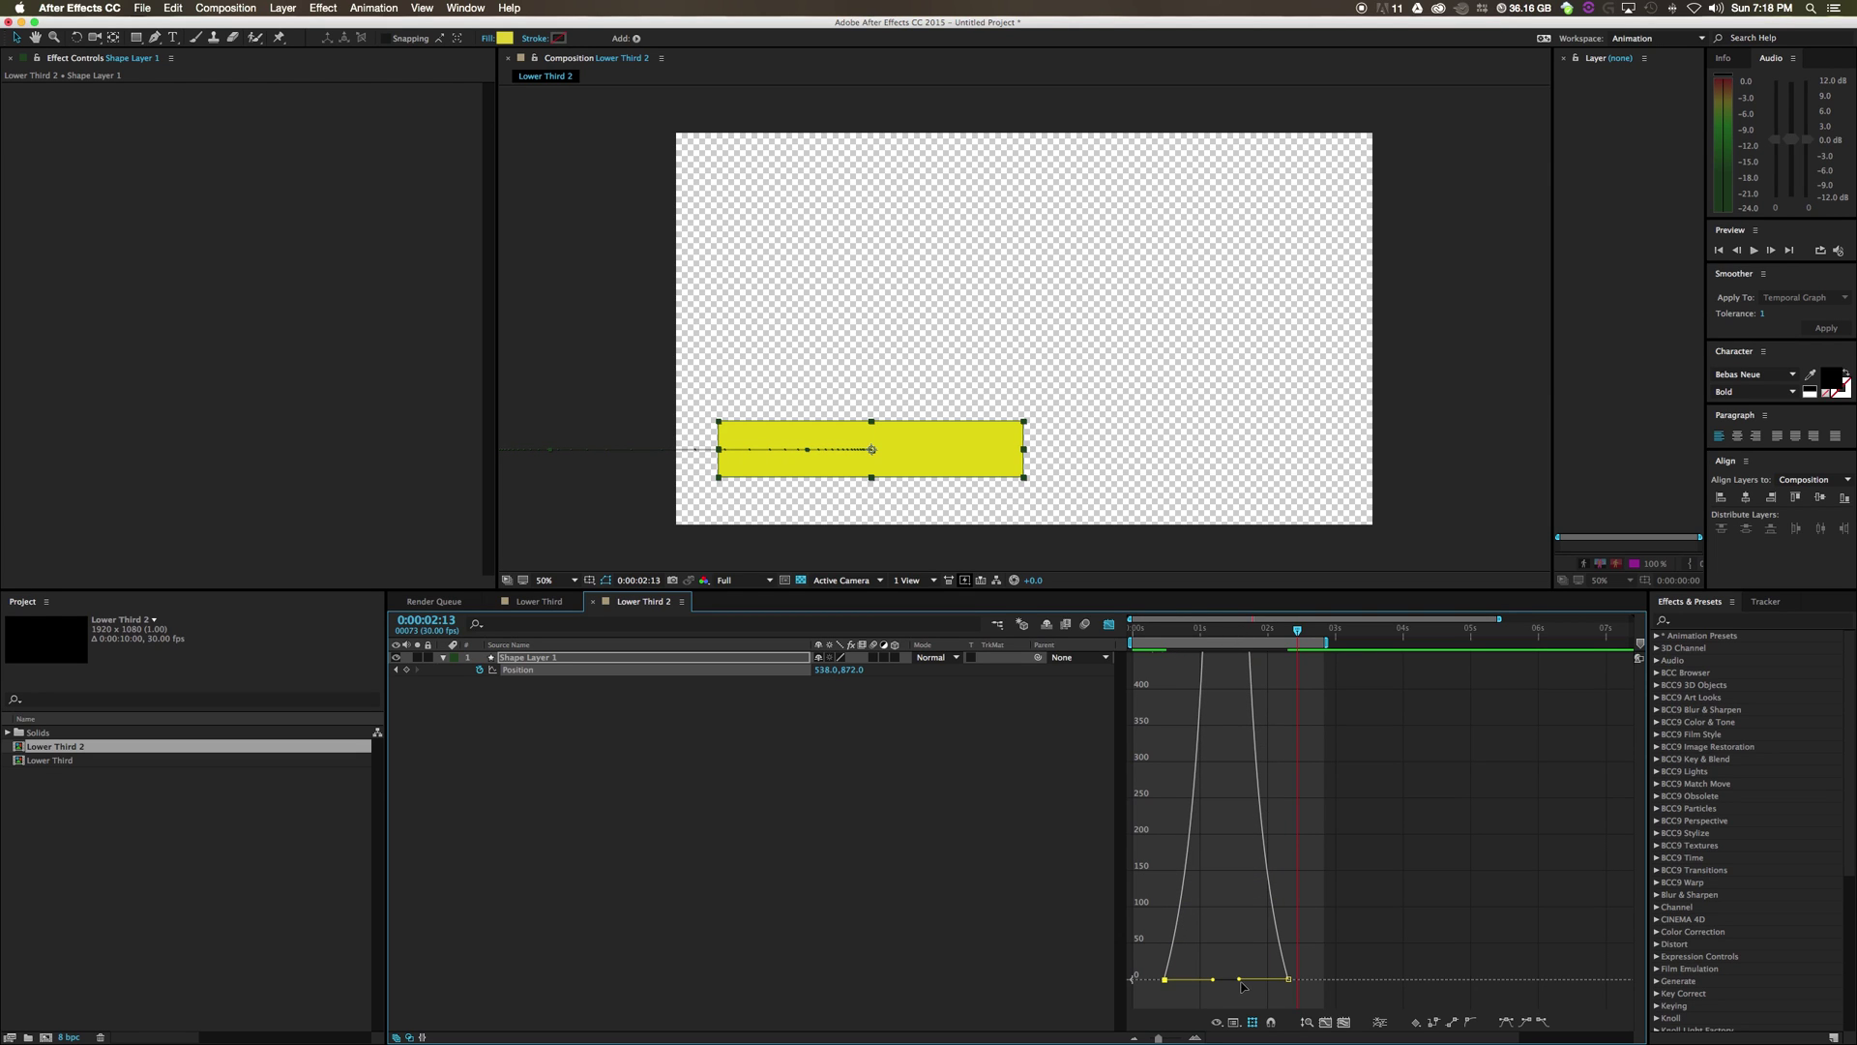
pyautogui.moveTo(1241, 983); pyautogui.dragTo(1233, 978)
# Preview the adjusted slide-in and check which graph type the Graph Editor is using
pyautogui.click(1755, 252)
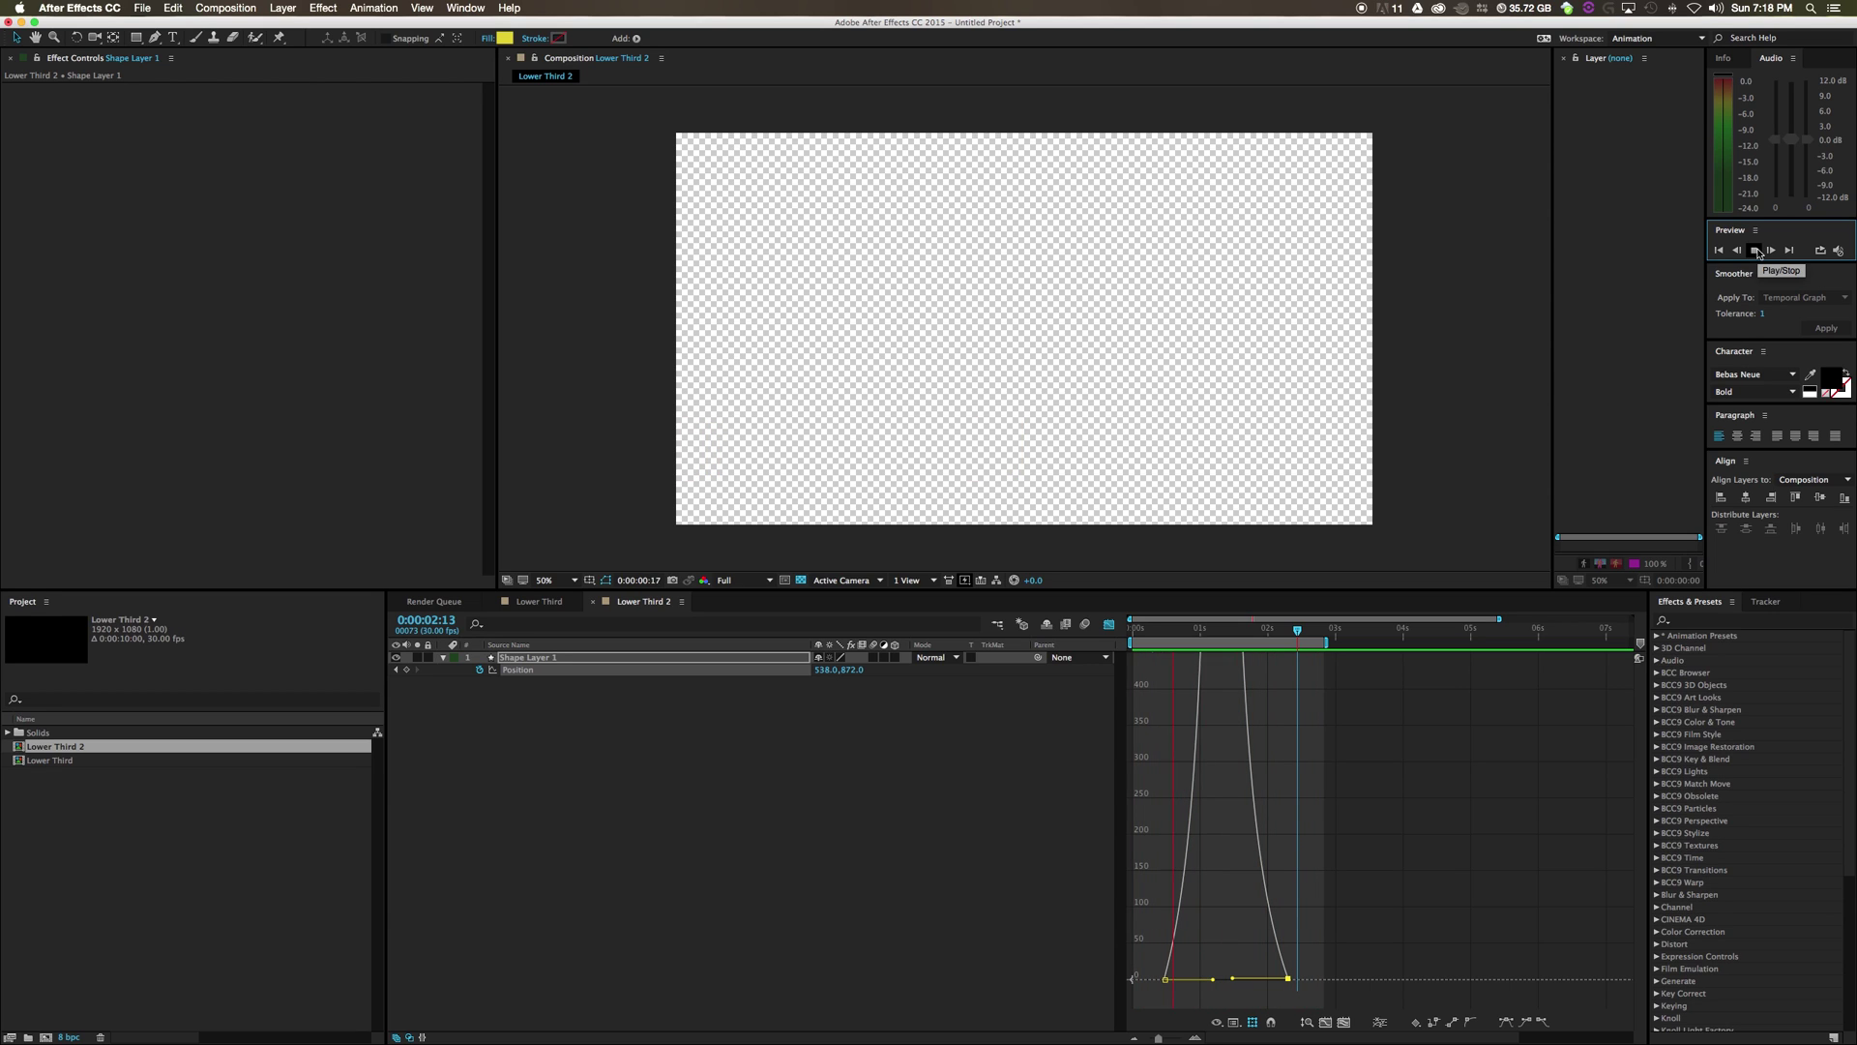
pyautogui.press('space')
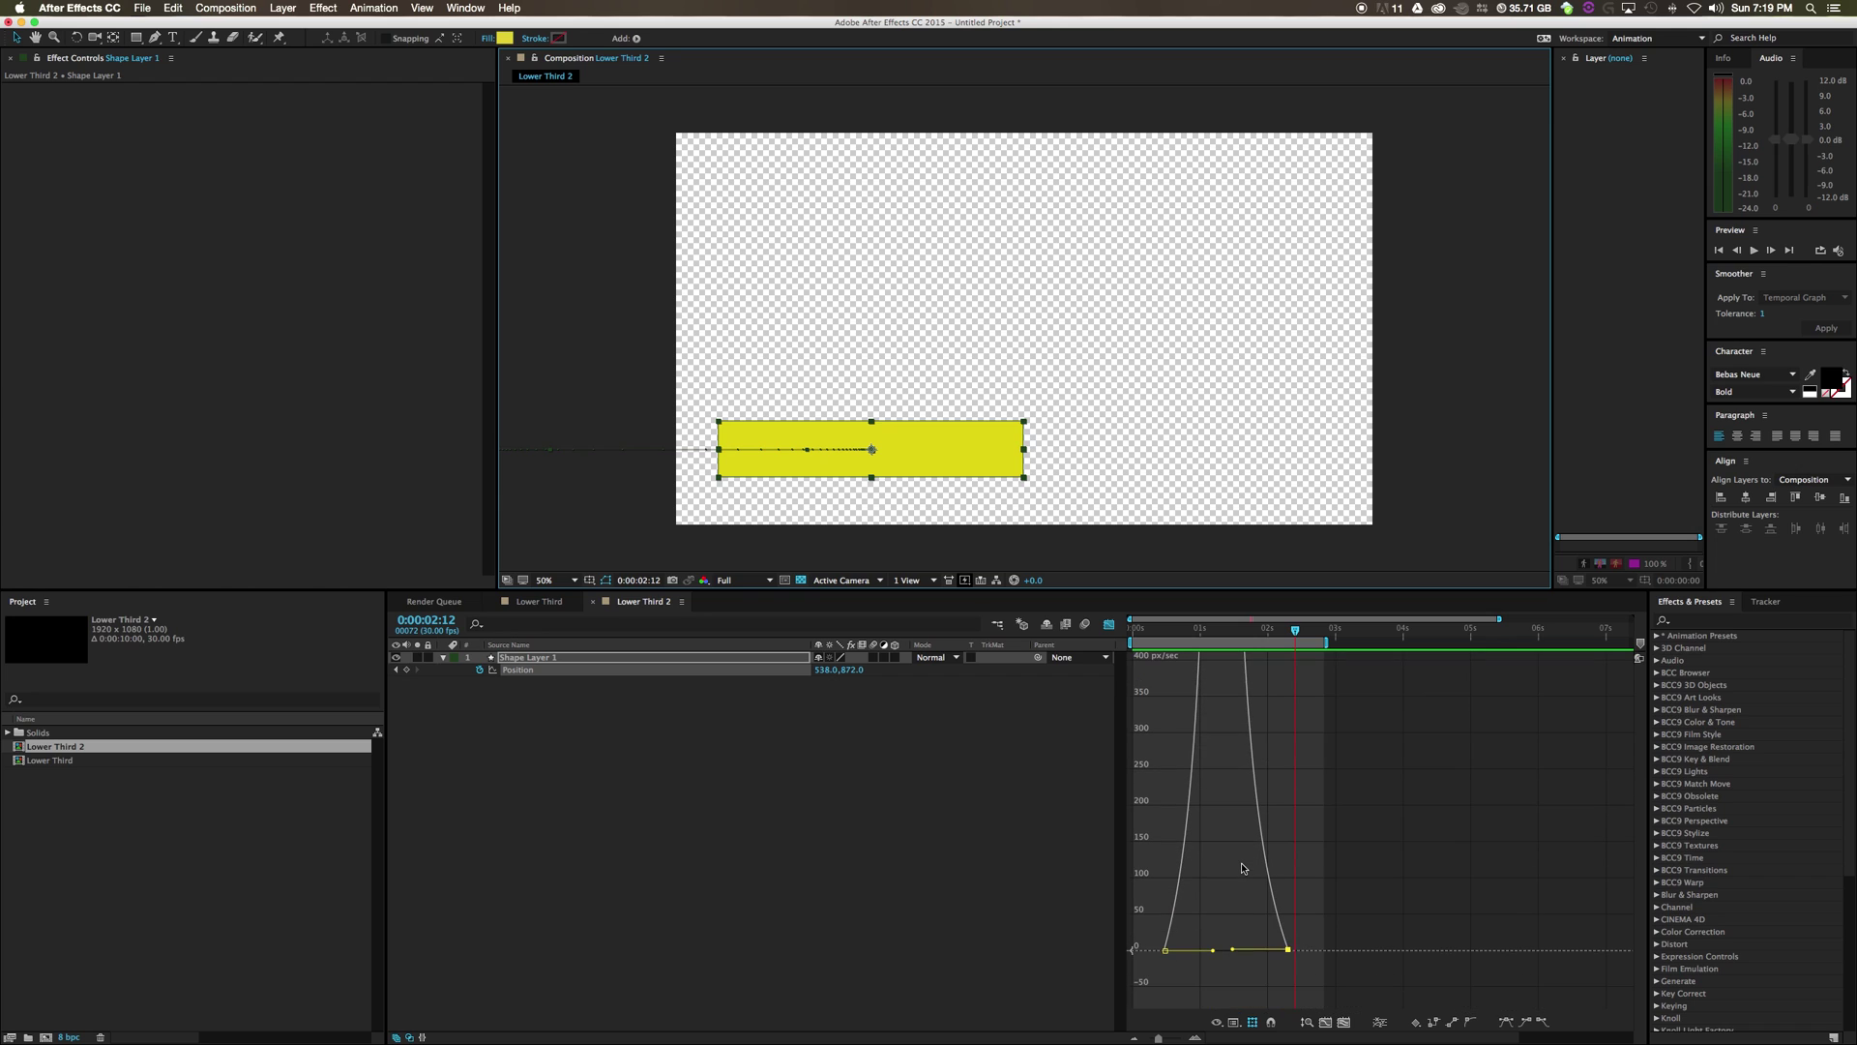
pyautogui.click(1217, 1023)
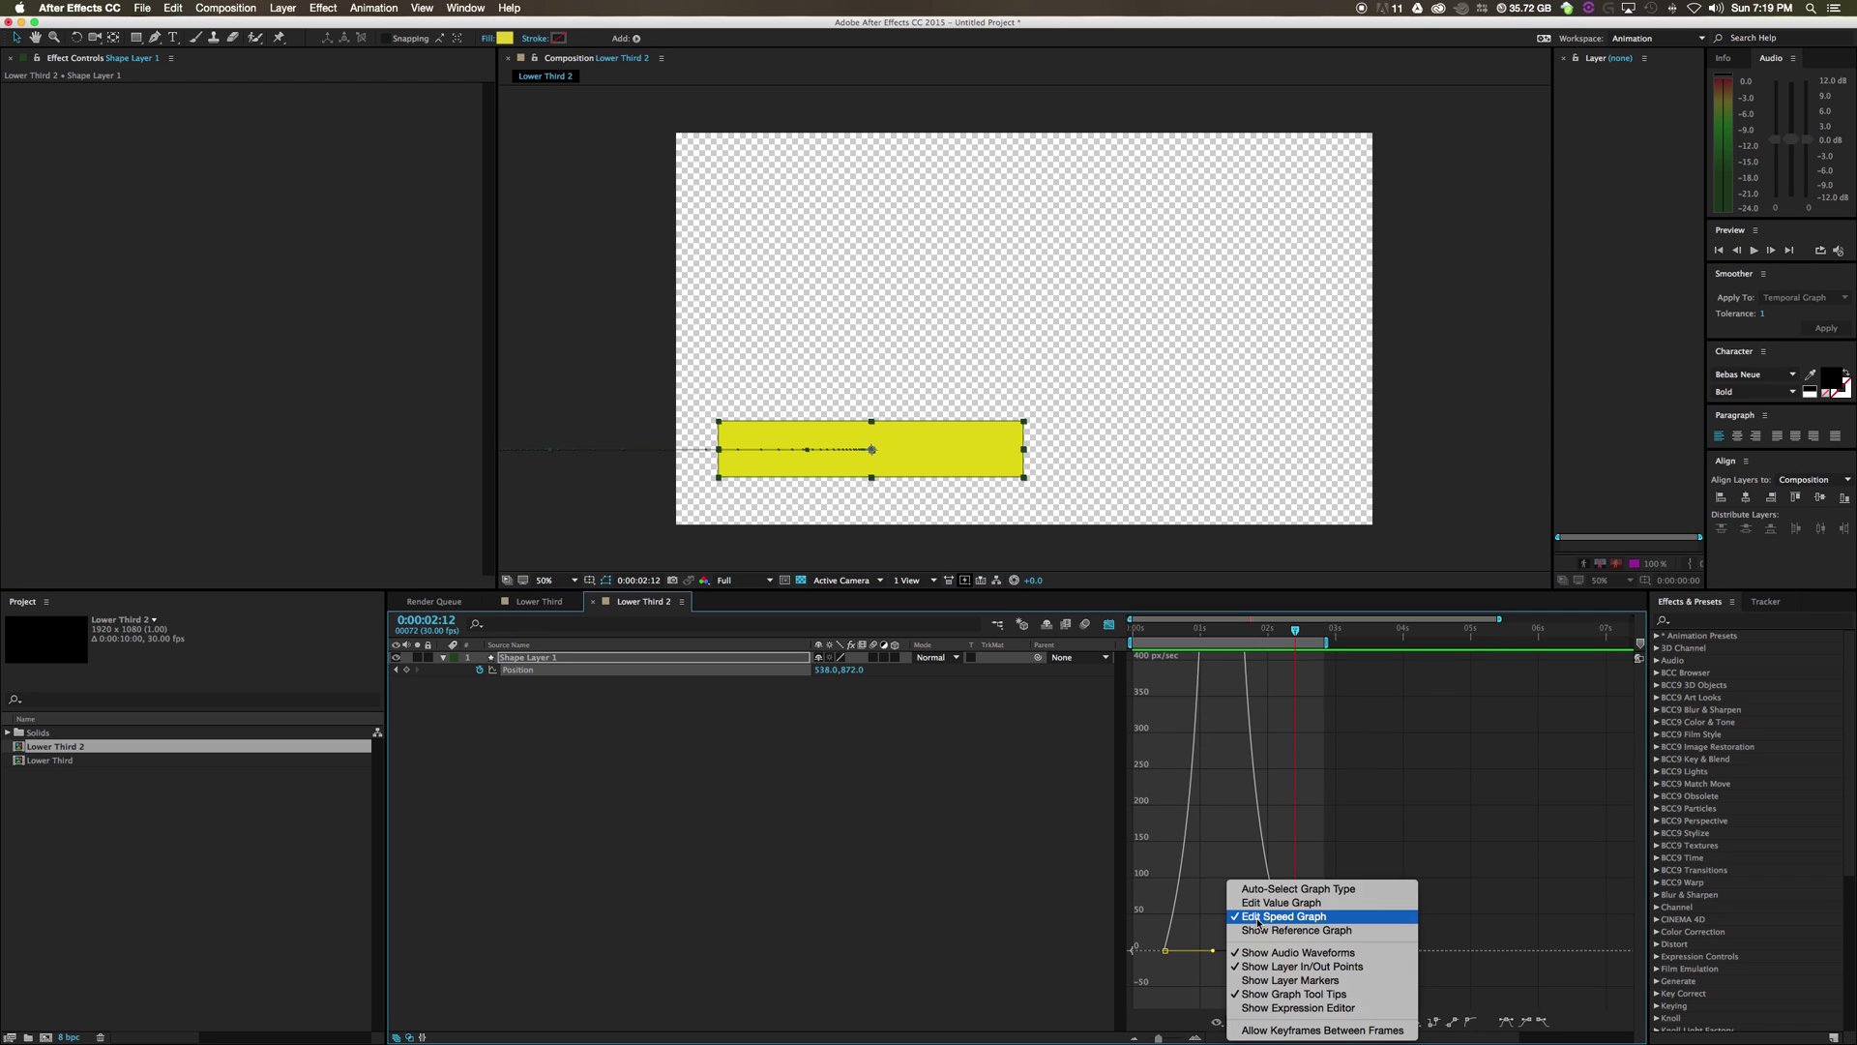
pyautogui.click(1208, 975)
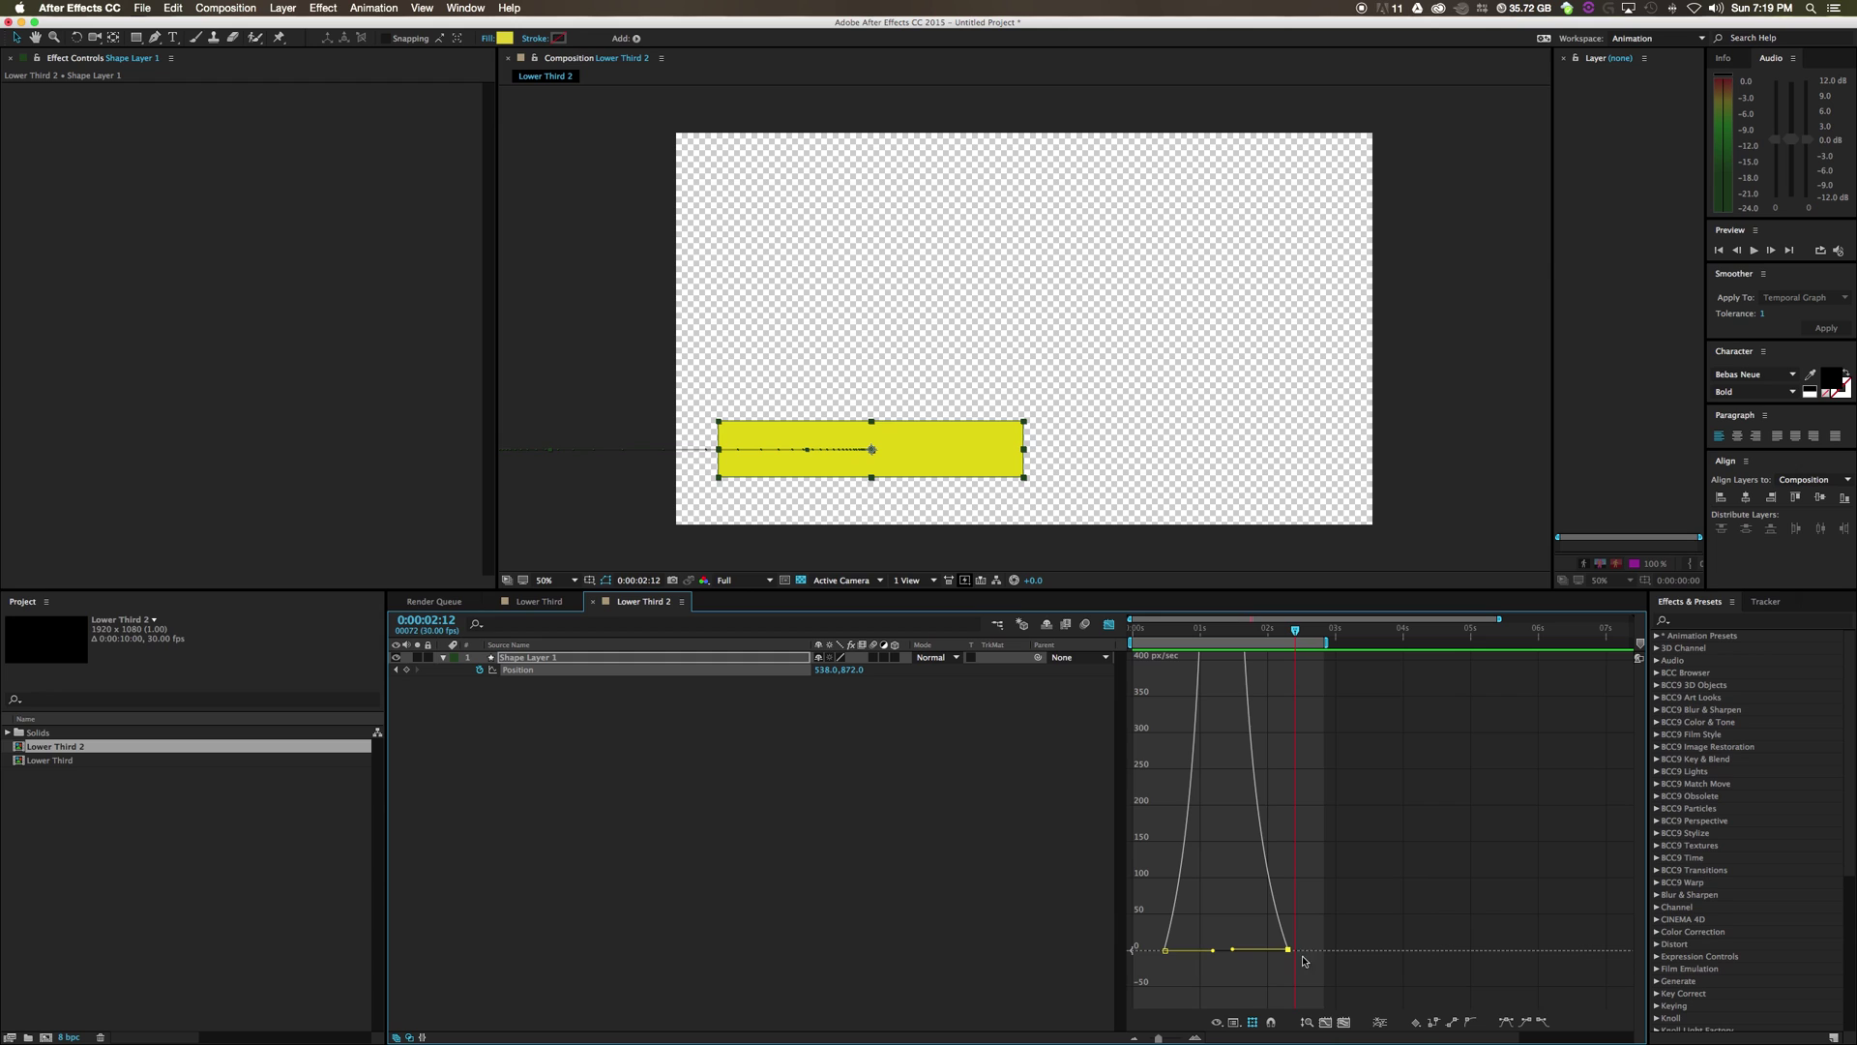
# Close the Graph Editor, move the playhead to 0:00:02:15, and deselect Shape Layer 1
pyautogui.click(1110, 623)
pyautogui.moveTo(1303, 634)
pyautogui.mouseDown()
pyautogui.moveTo(1161, 652)
pyautogui.moveTo(1302, 667)
pyautogui.mouseUp()
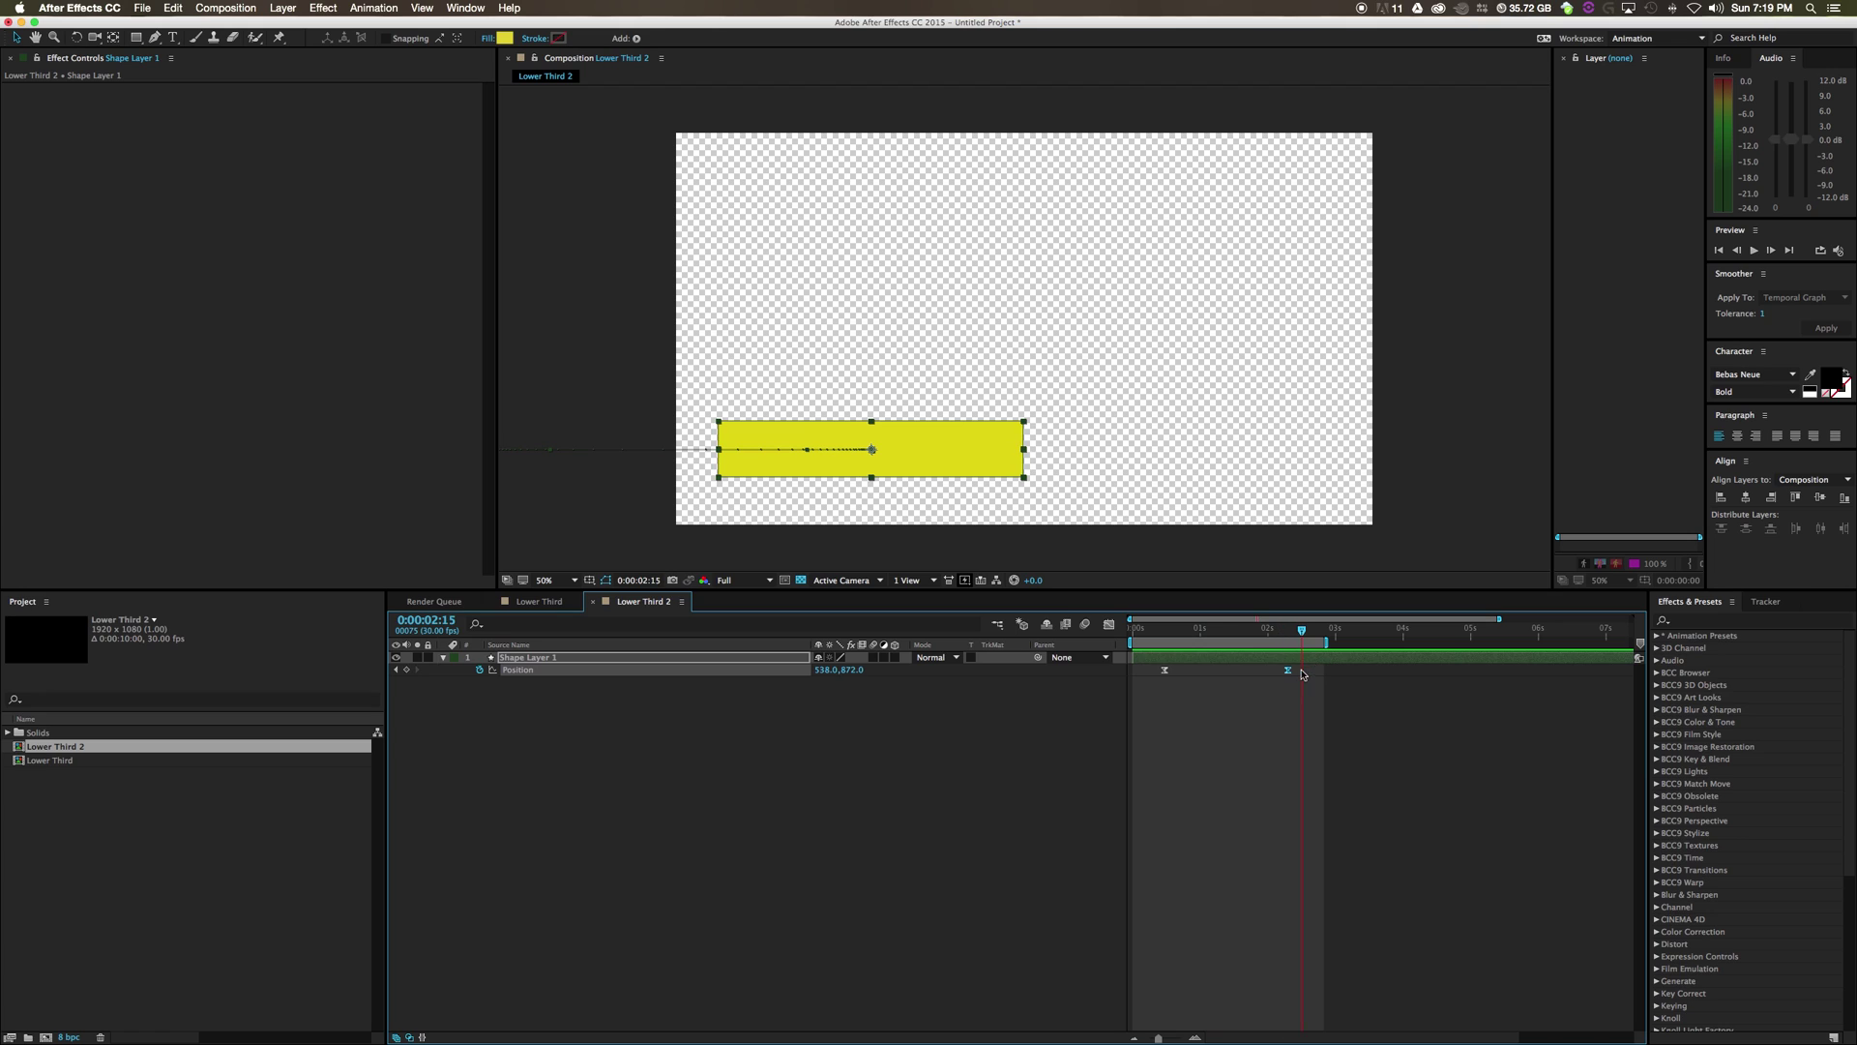
pyautogui.click(1052, 759)
# Add a KEWLHAPPENS text layer in Bebas Neue Bold near the yellow bar's upper-left corner
pyautogui.click(173, 38)
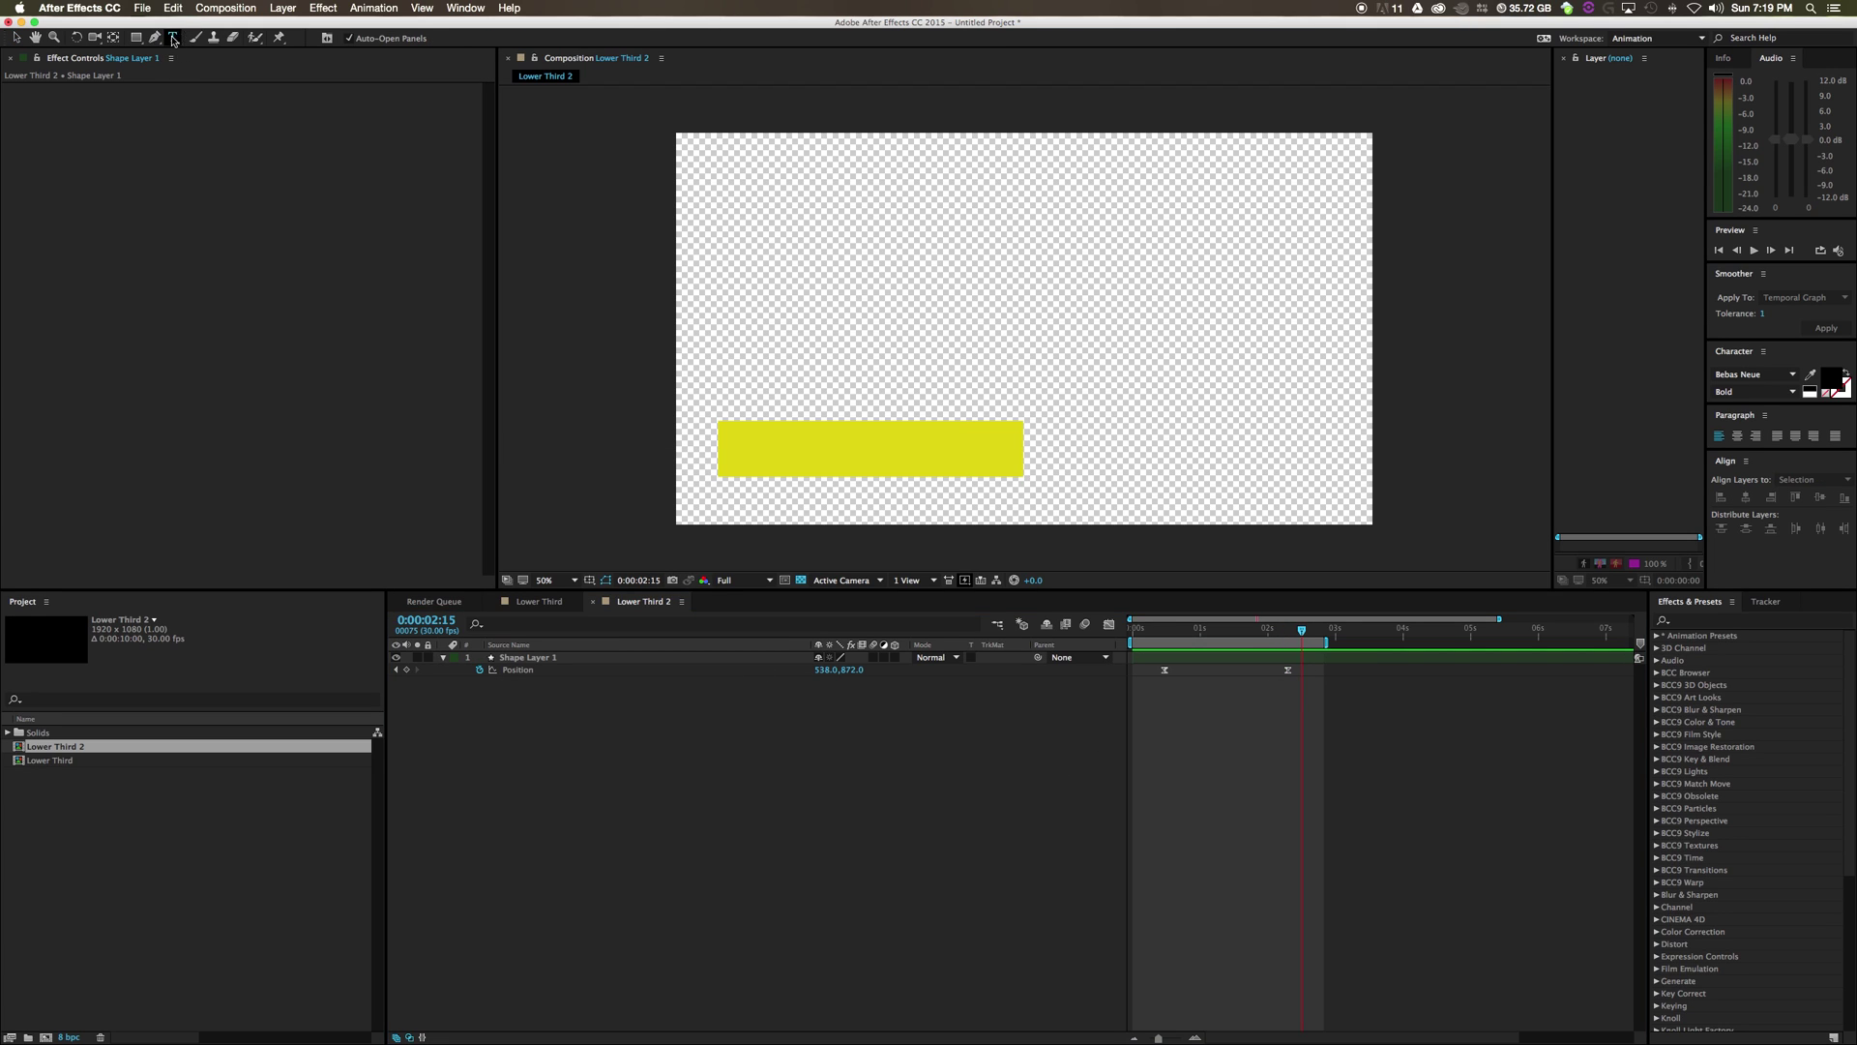
pyautogui.click(727, 430)
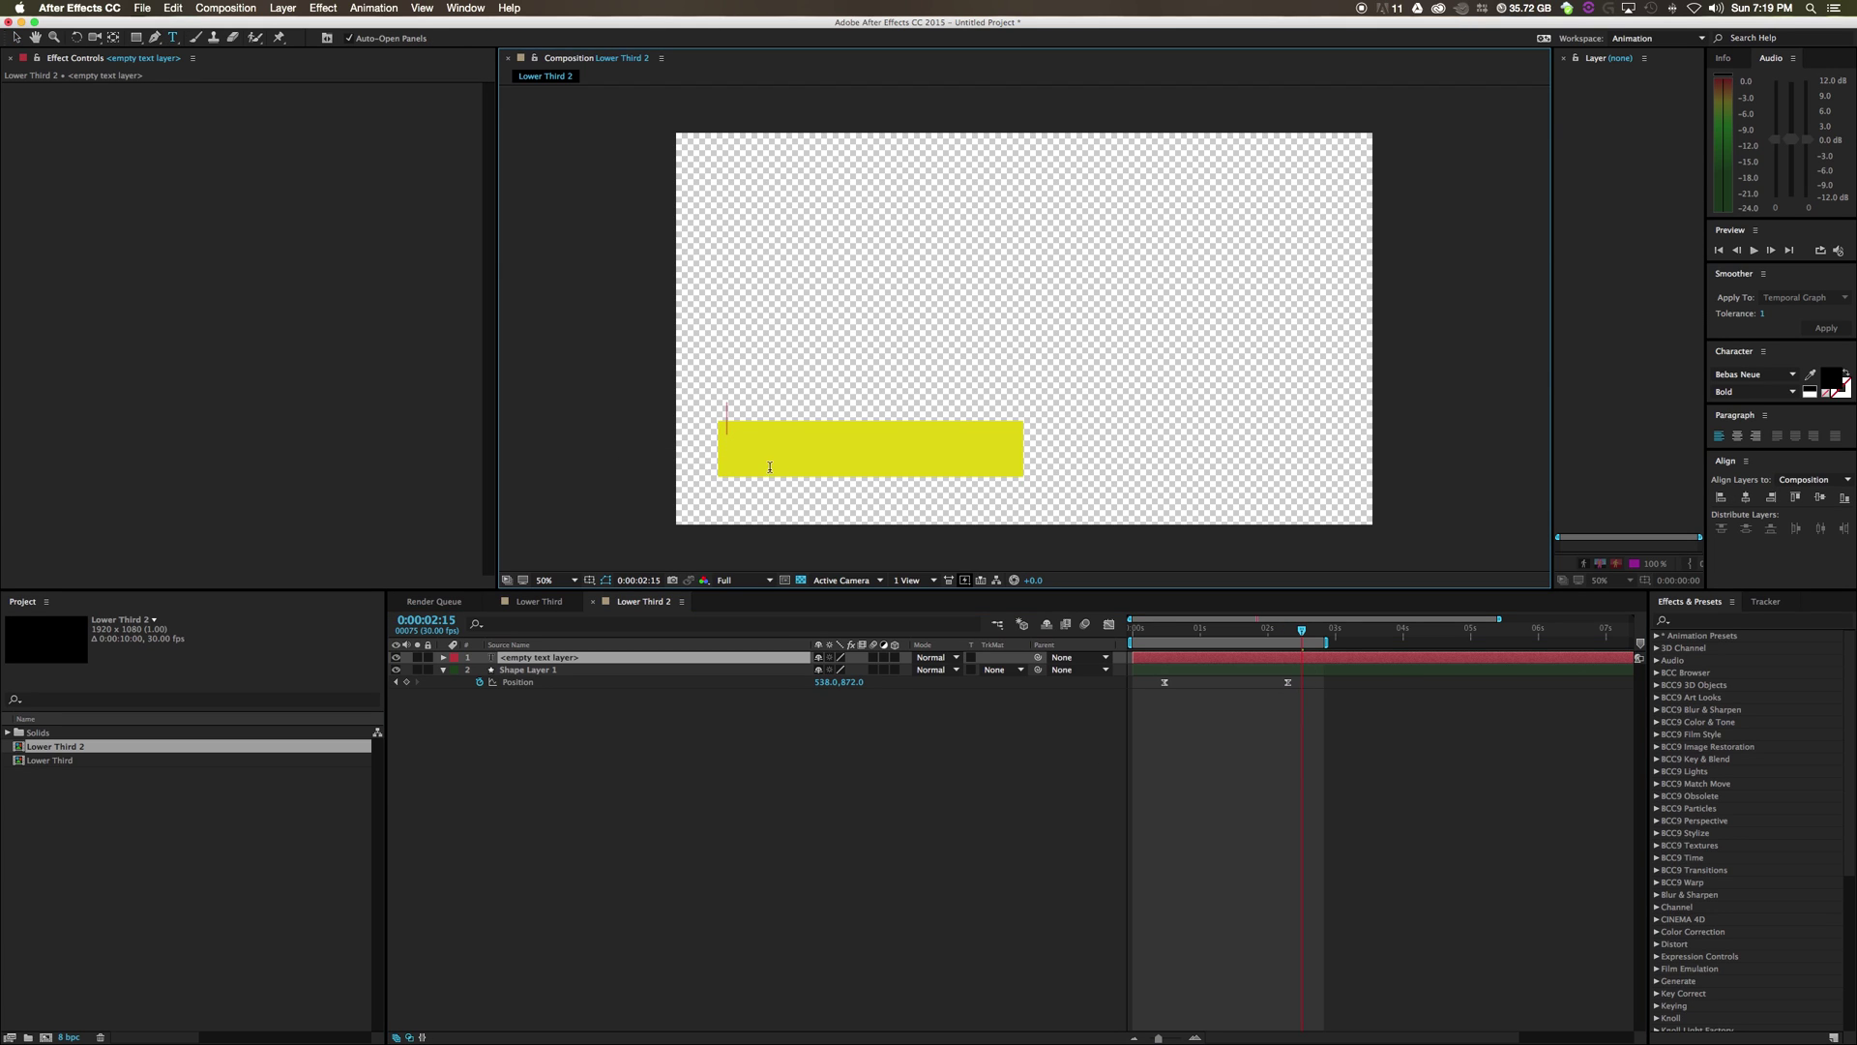
pyautogui.write('KE')
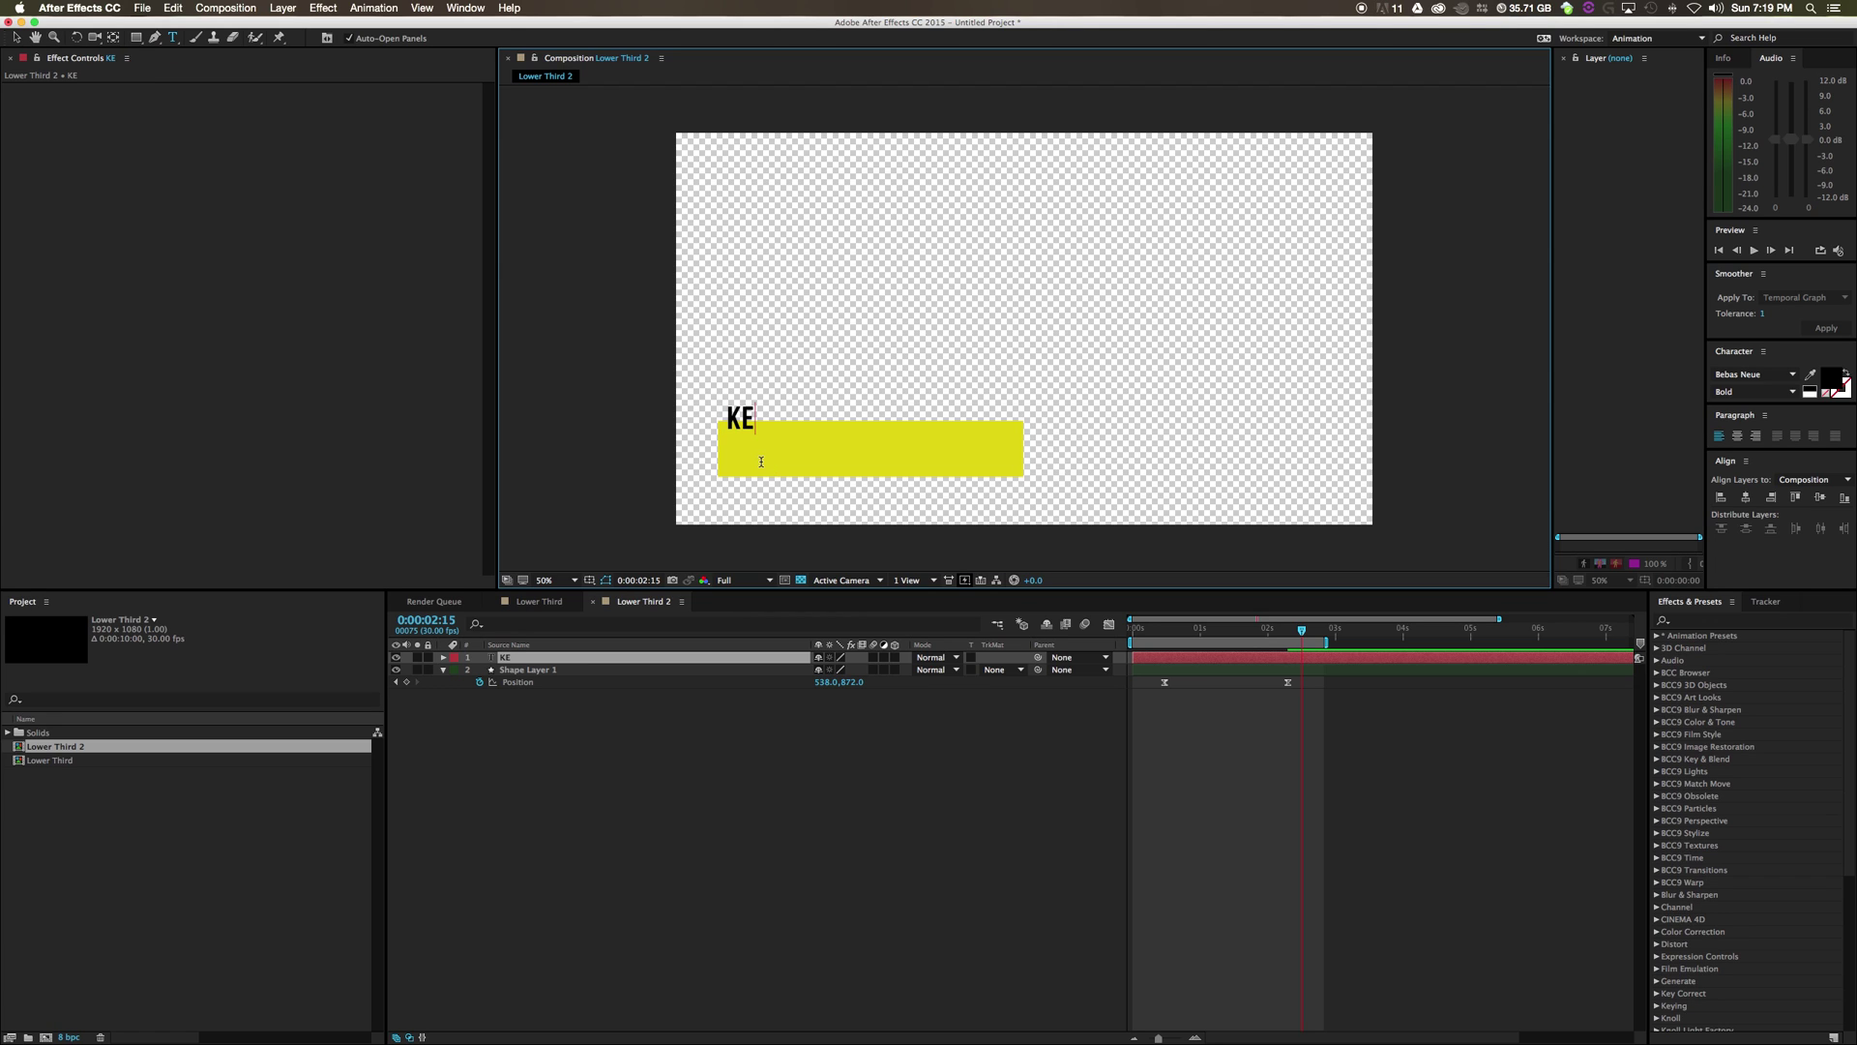
pyautogui.write('WLHAPPENS')
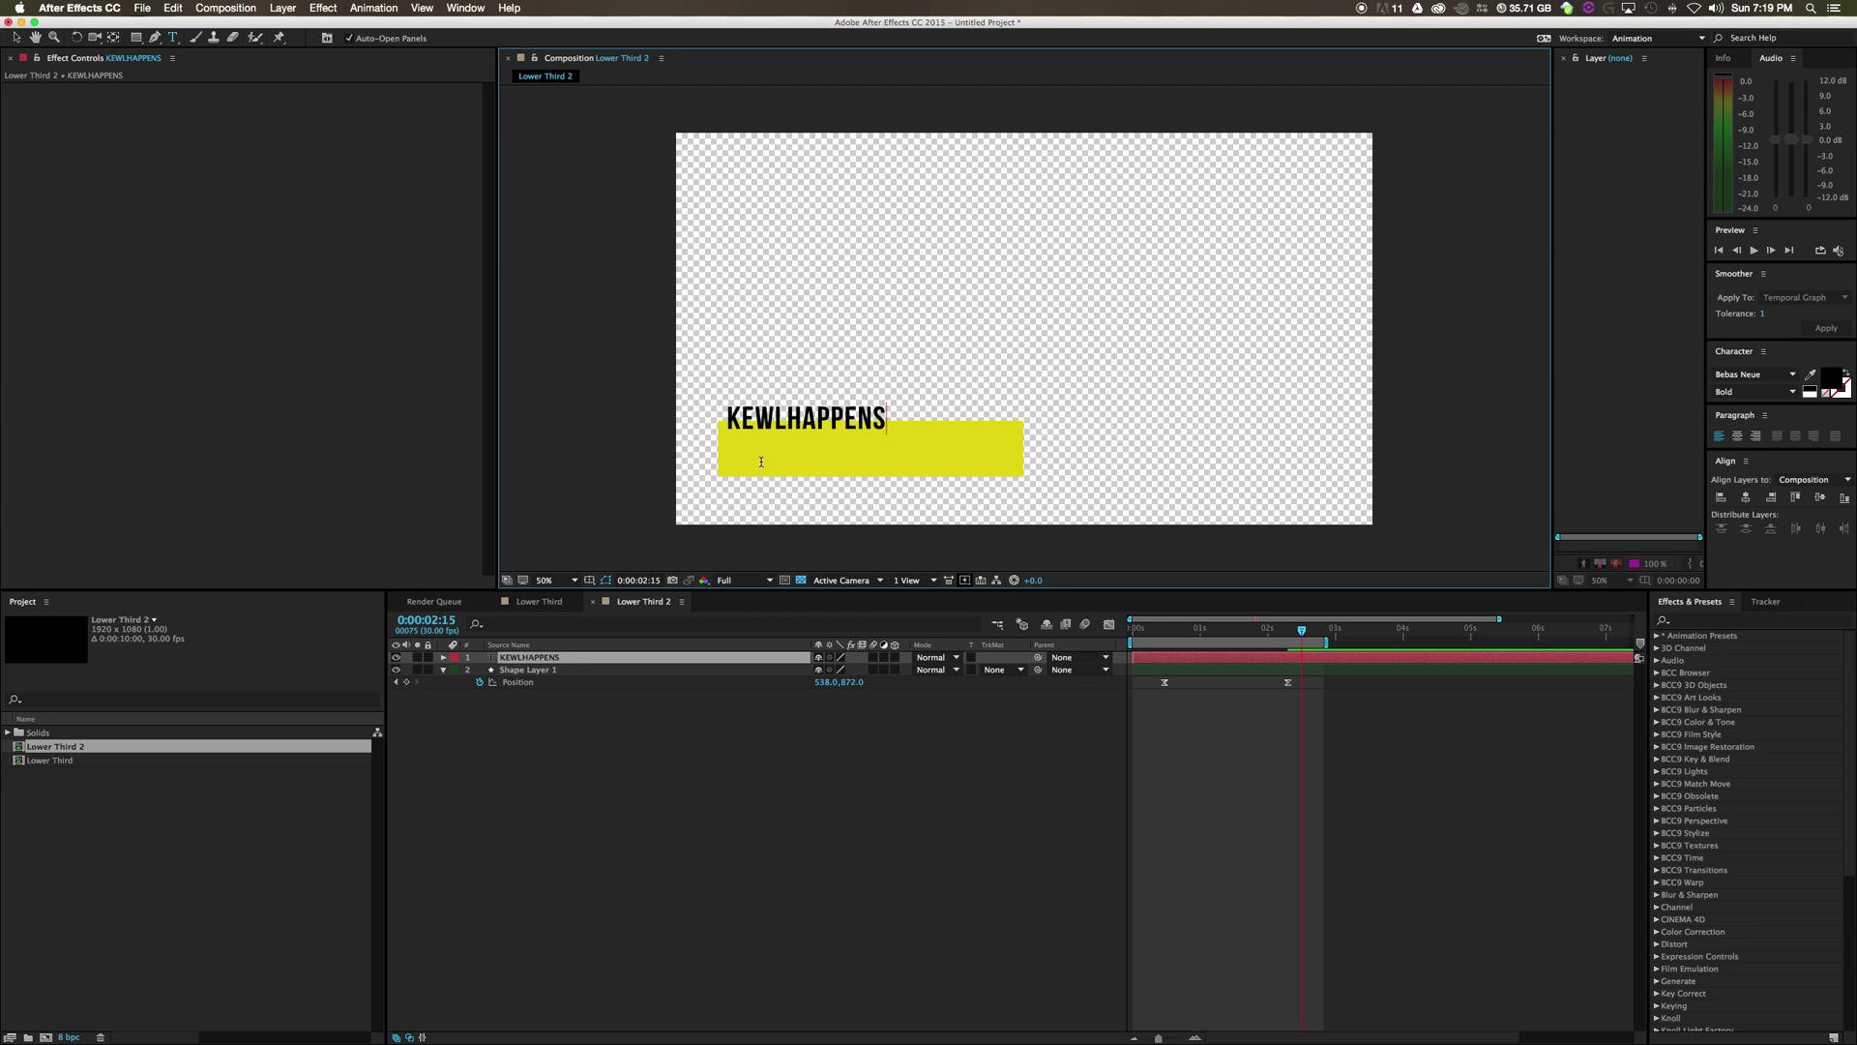
pyautogui.click(16, 38)
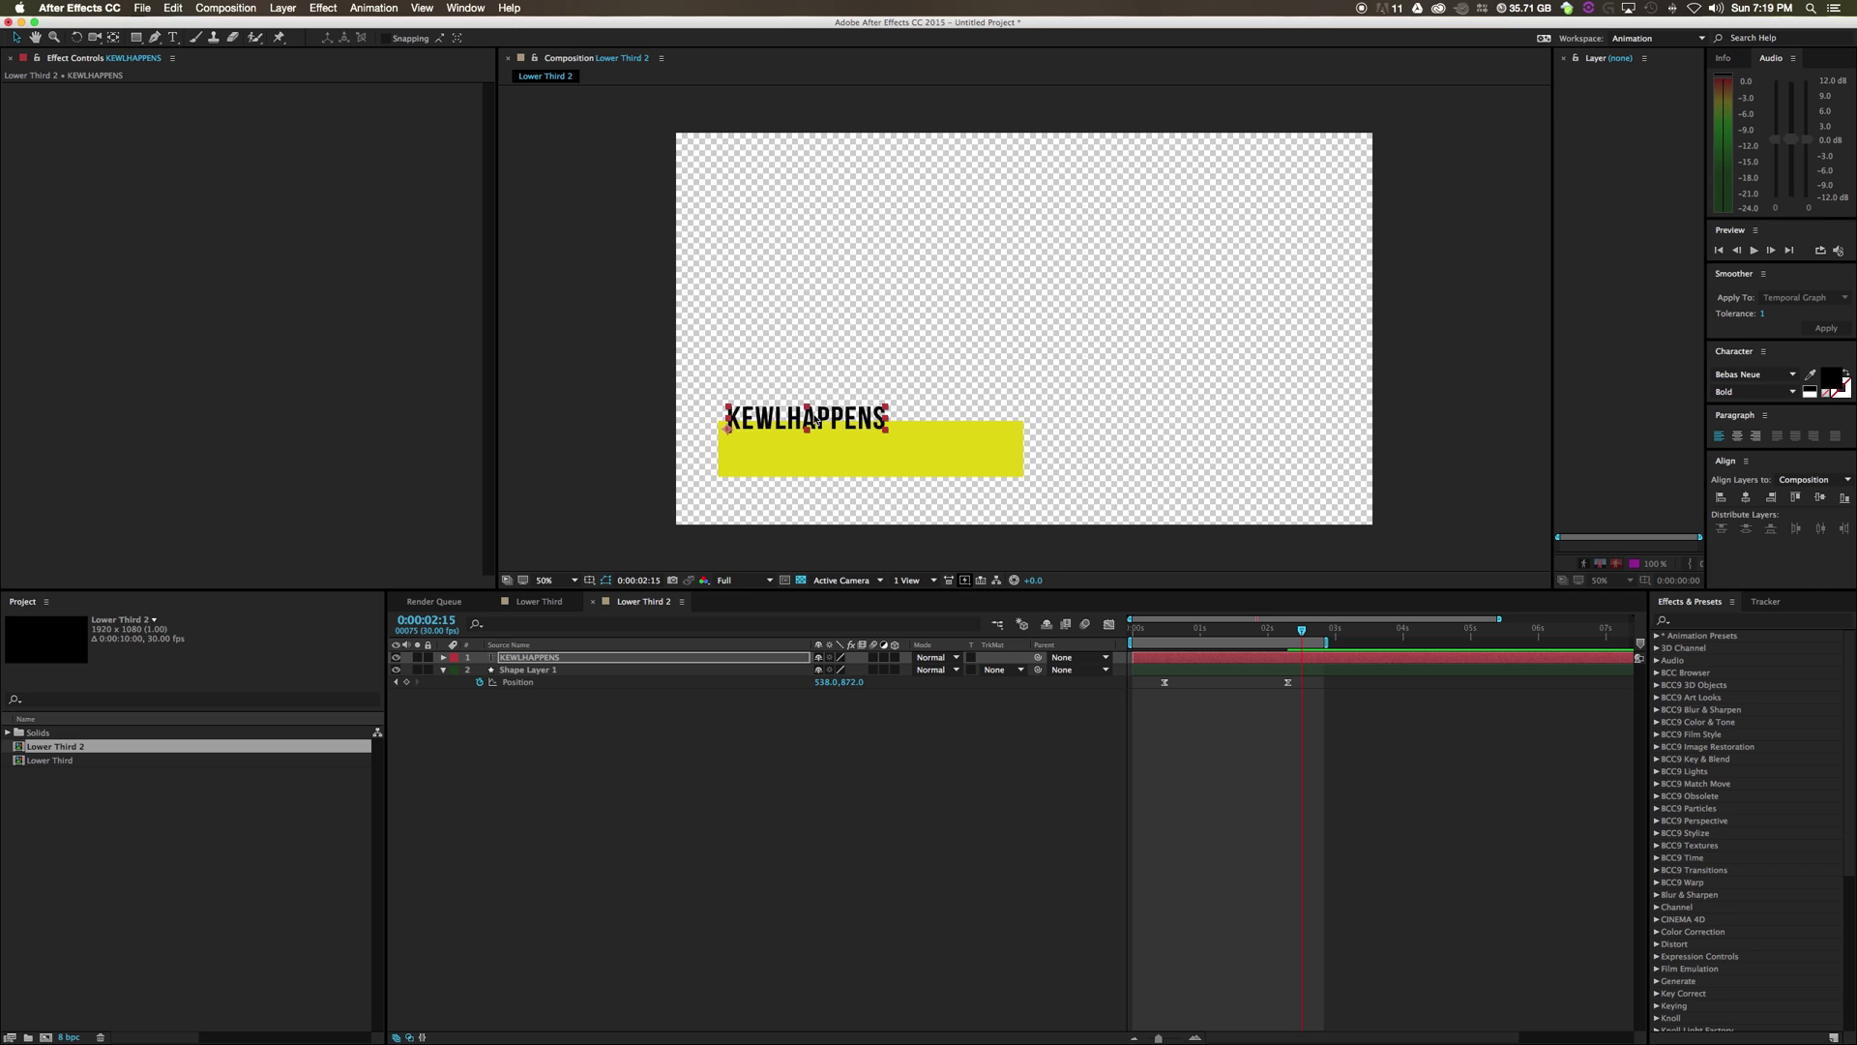
# Move the KEWLHAPPENS text down onto the yellow bar and scale it to 188% so it fills the bar
pyautogui.moveTo(815, 419); pyautogui.dragTo(823, 462)
pyautogui.press('s')
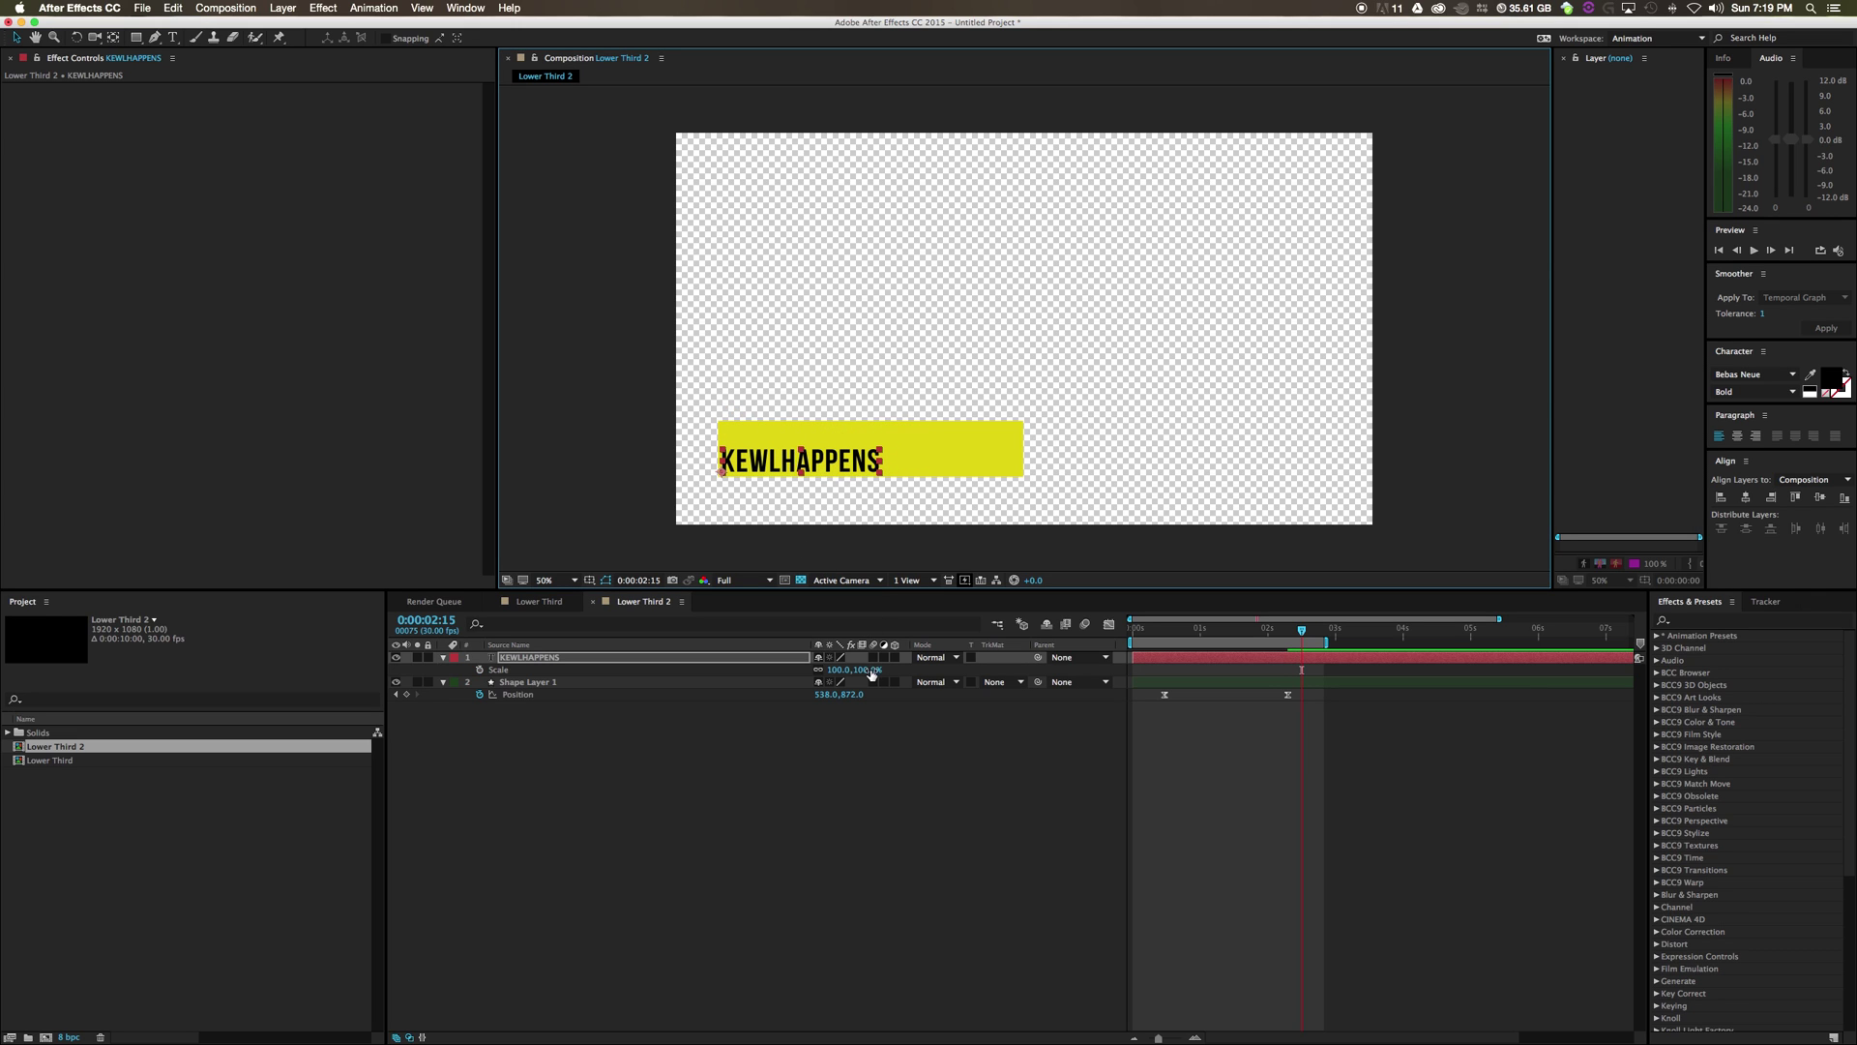
pyautogui.moveTo(872, 674); pyautogui.dragTo(933, 669)
pyautogui.click(924, 761)
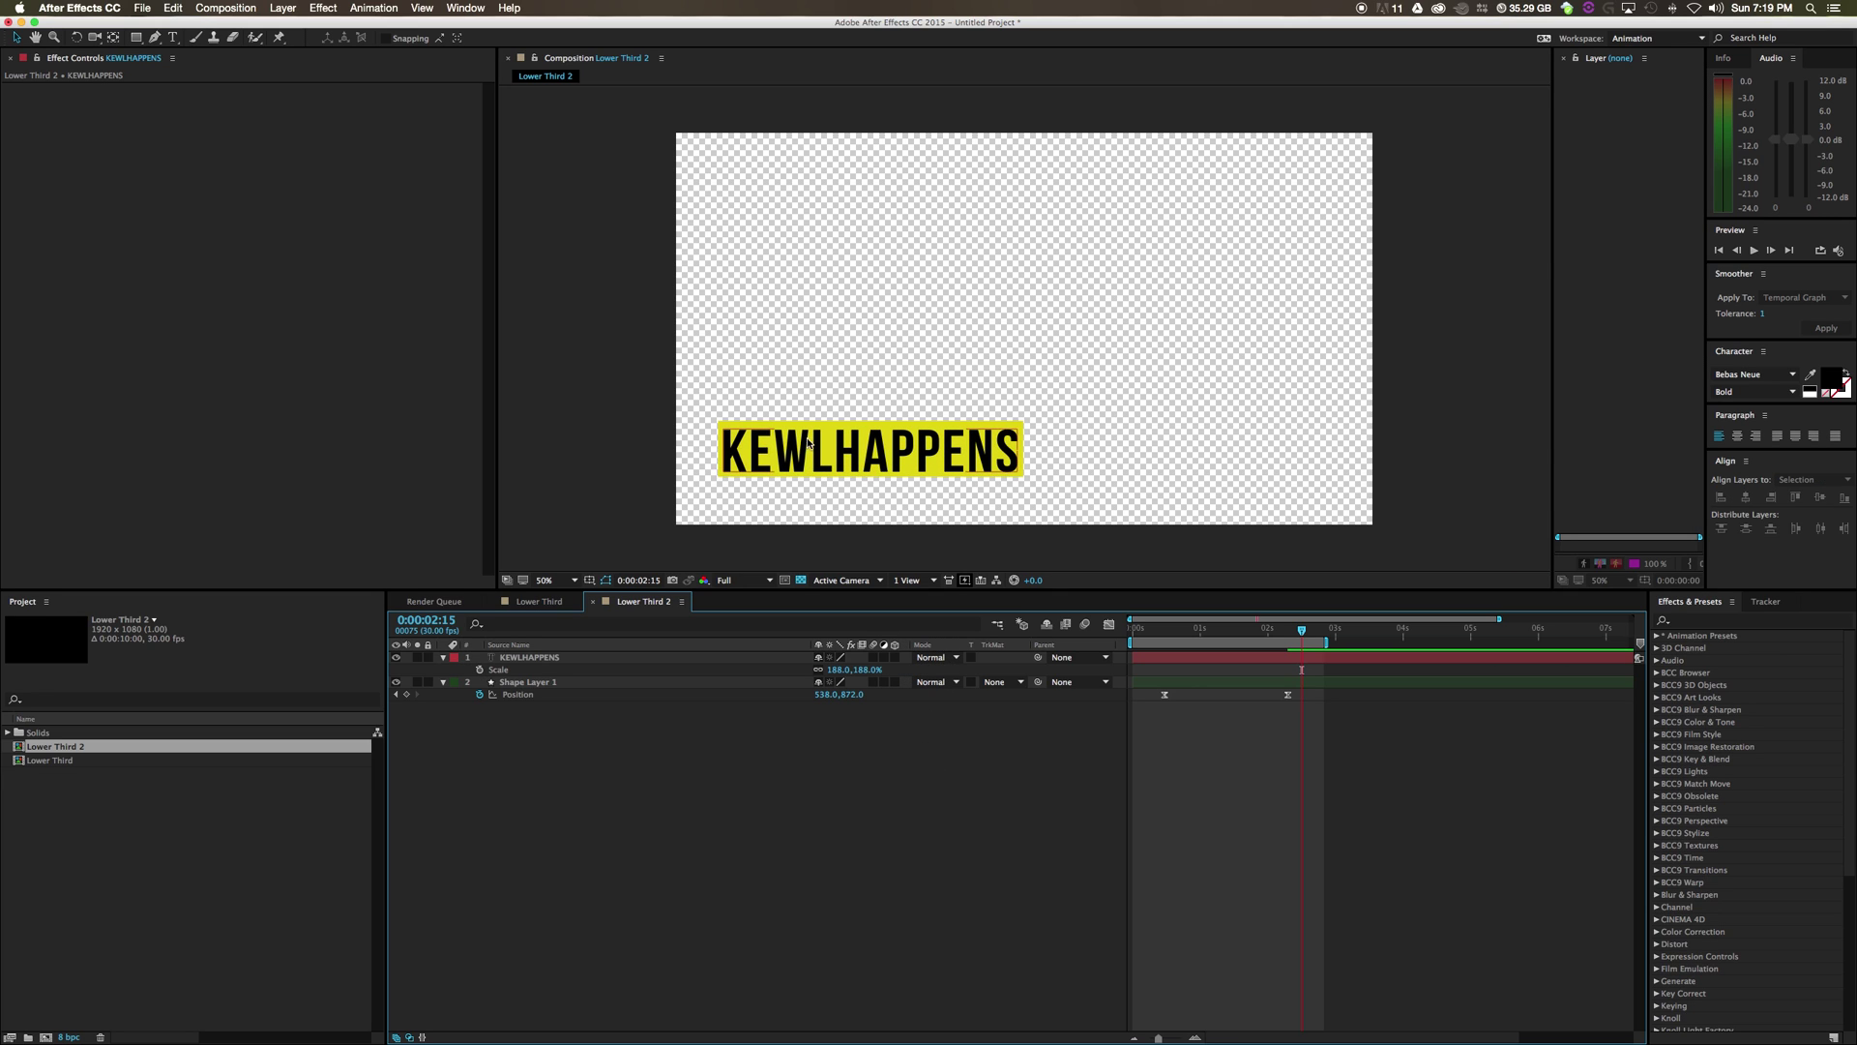
# Change the KEWLHAPPENS text color from the Character settings to a dark red
pyautogui.click(808, 442)
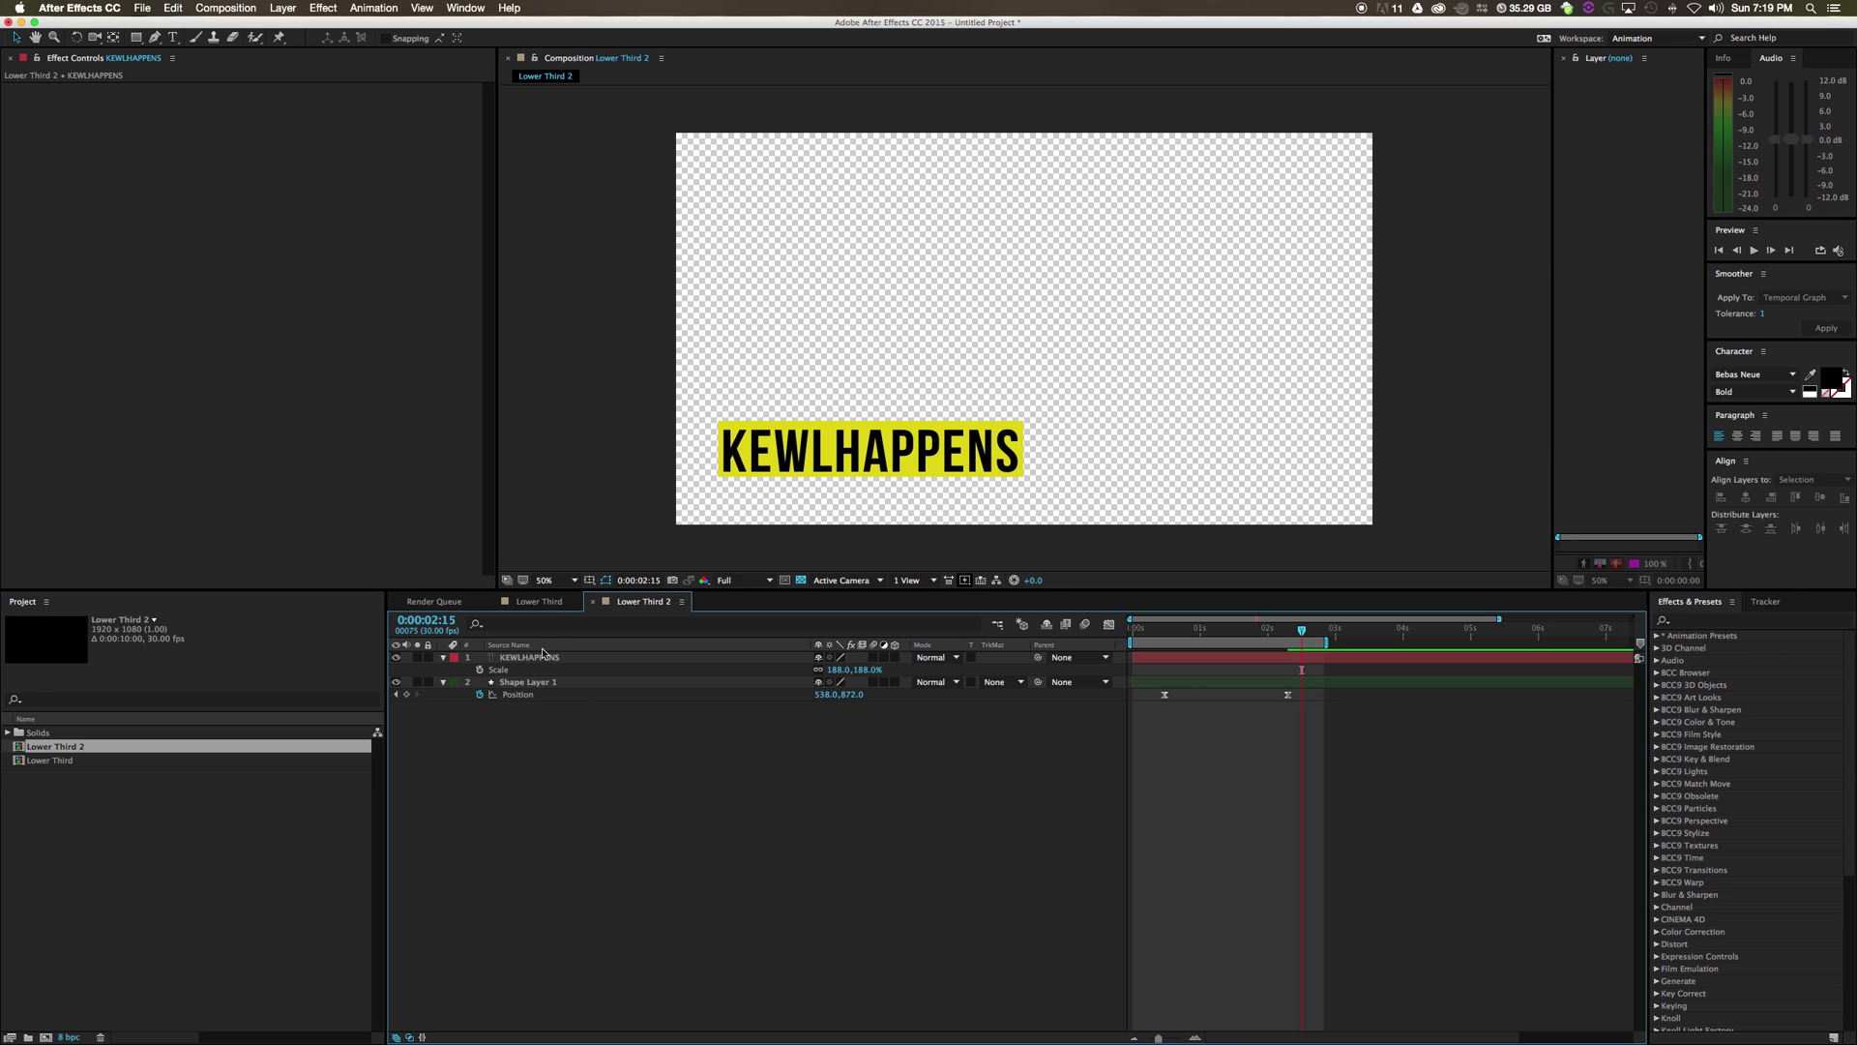
pyautogui.click(1843, 382)
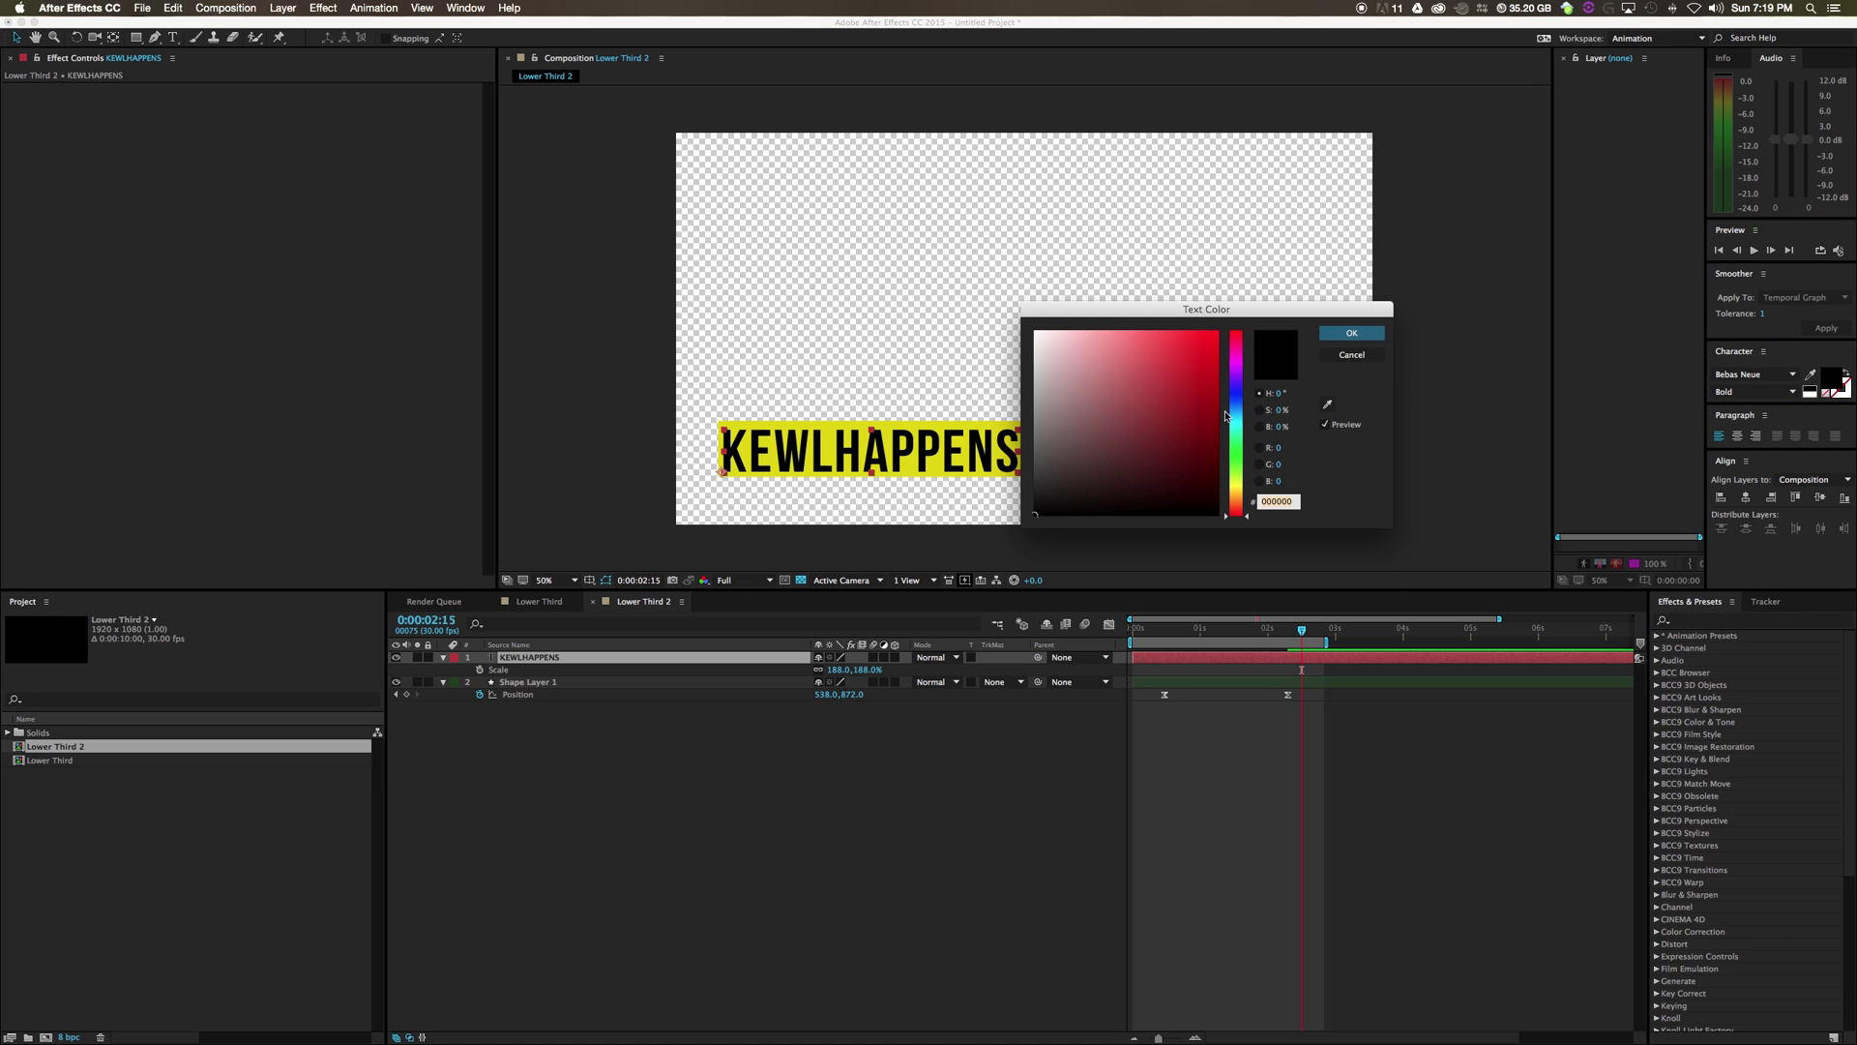
pyautogui.click(1200, 373)
pyautogui.click(1363, 329)
pyautogui.click(903, 882)
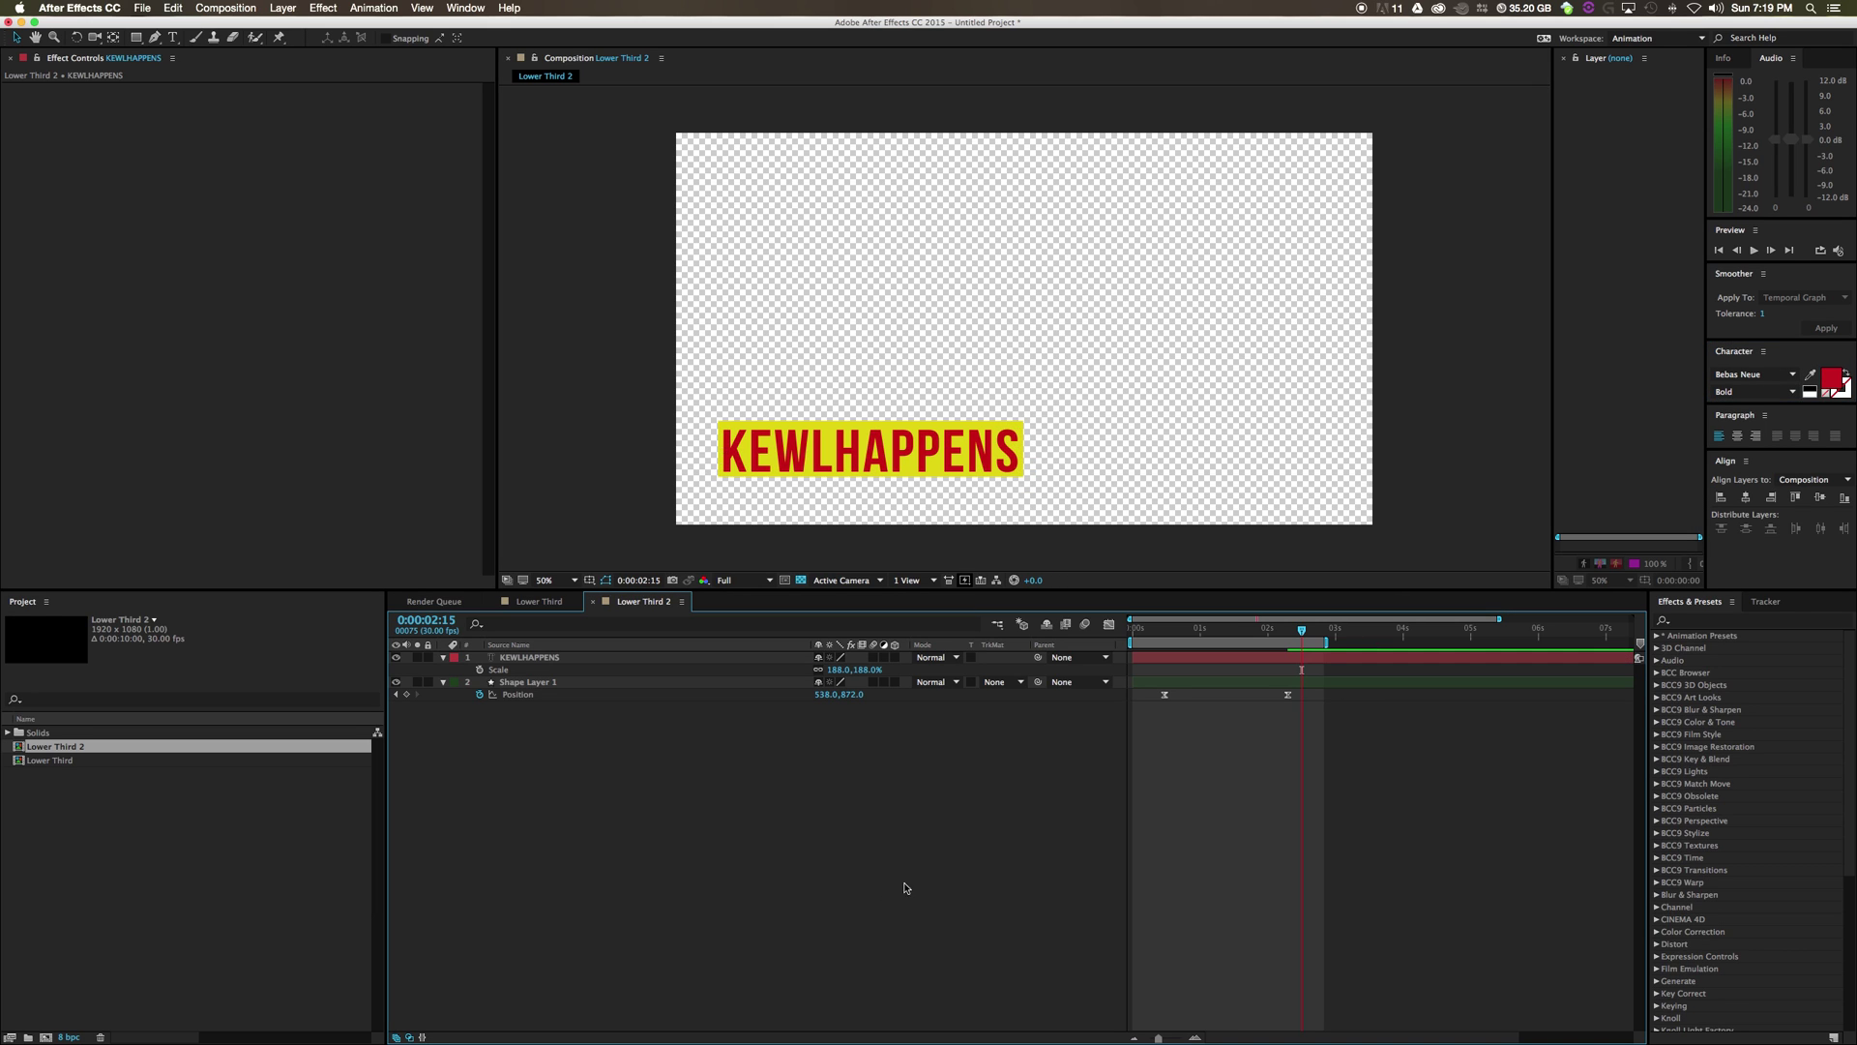
# Apply the Fill effect to the KEWLHAPPENS text and set its color to a slightly softened bright red
pyautogui.click(1693, 620)
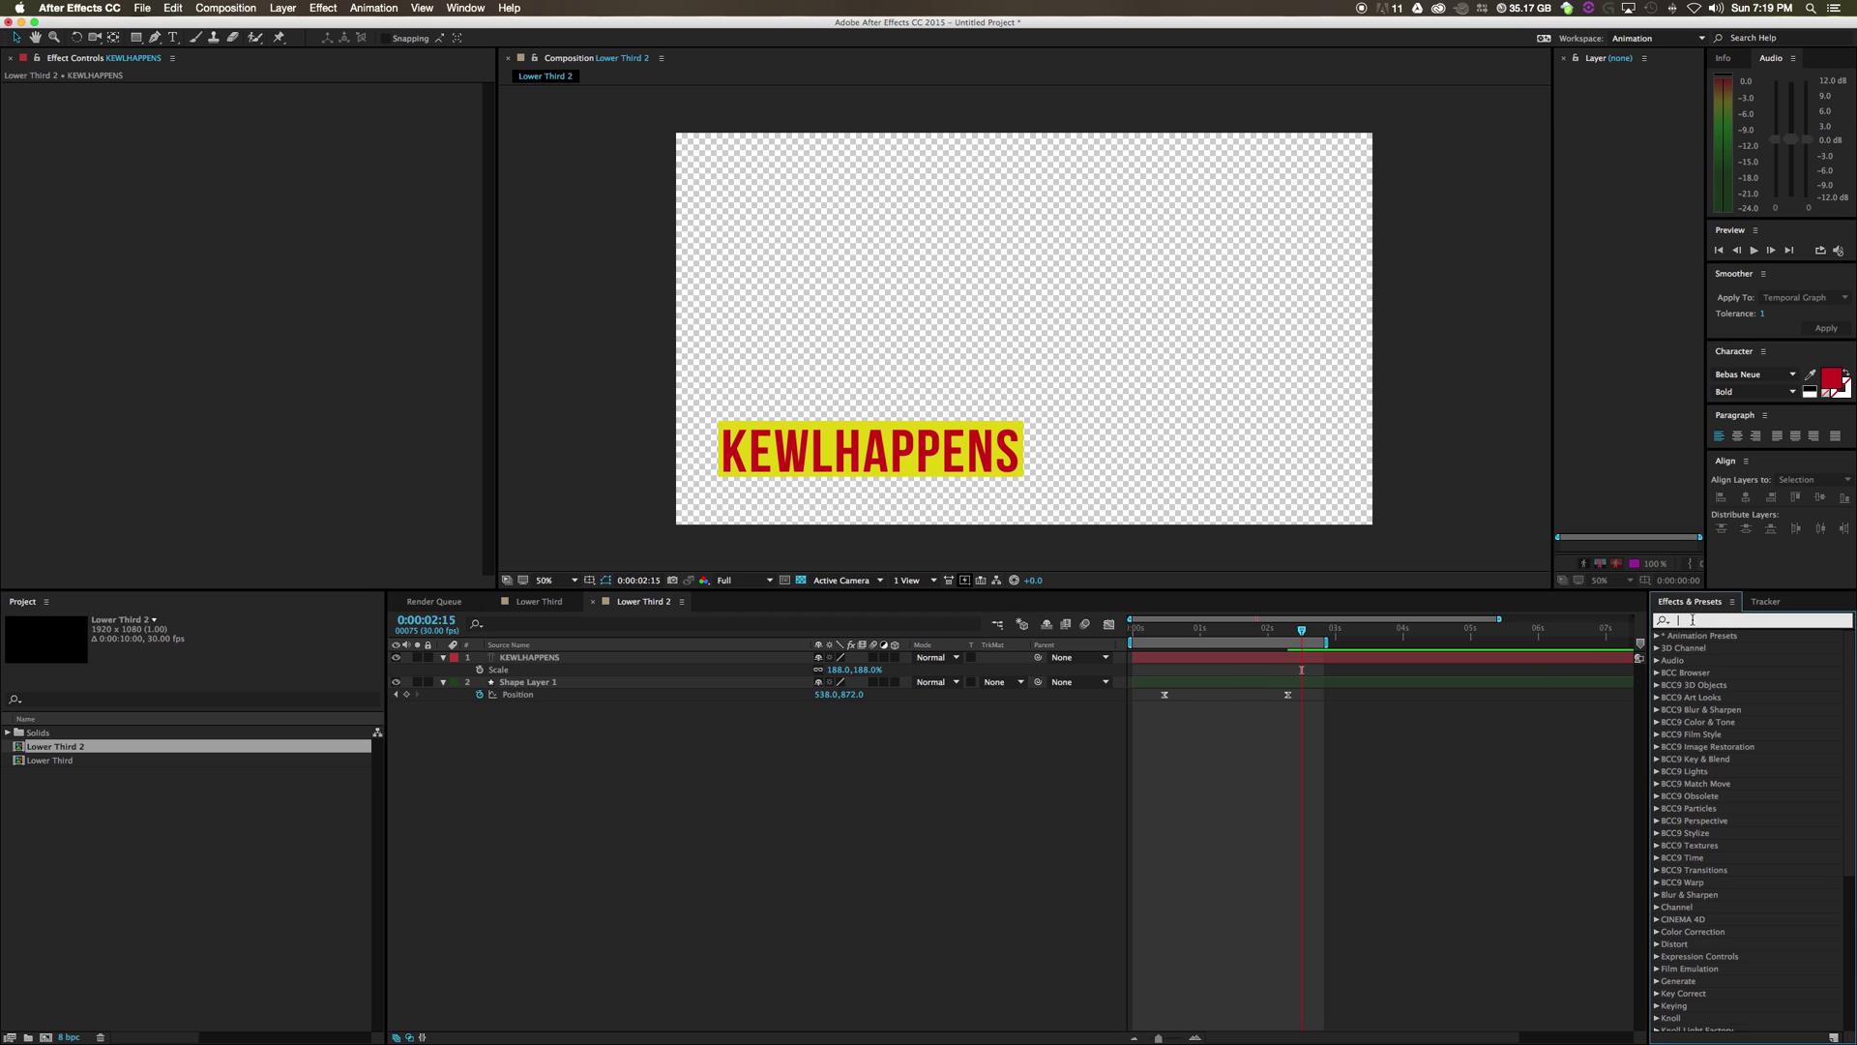
pyautogui.write('fill')
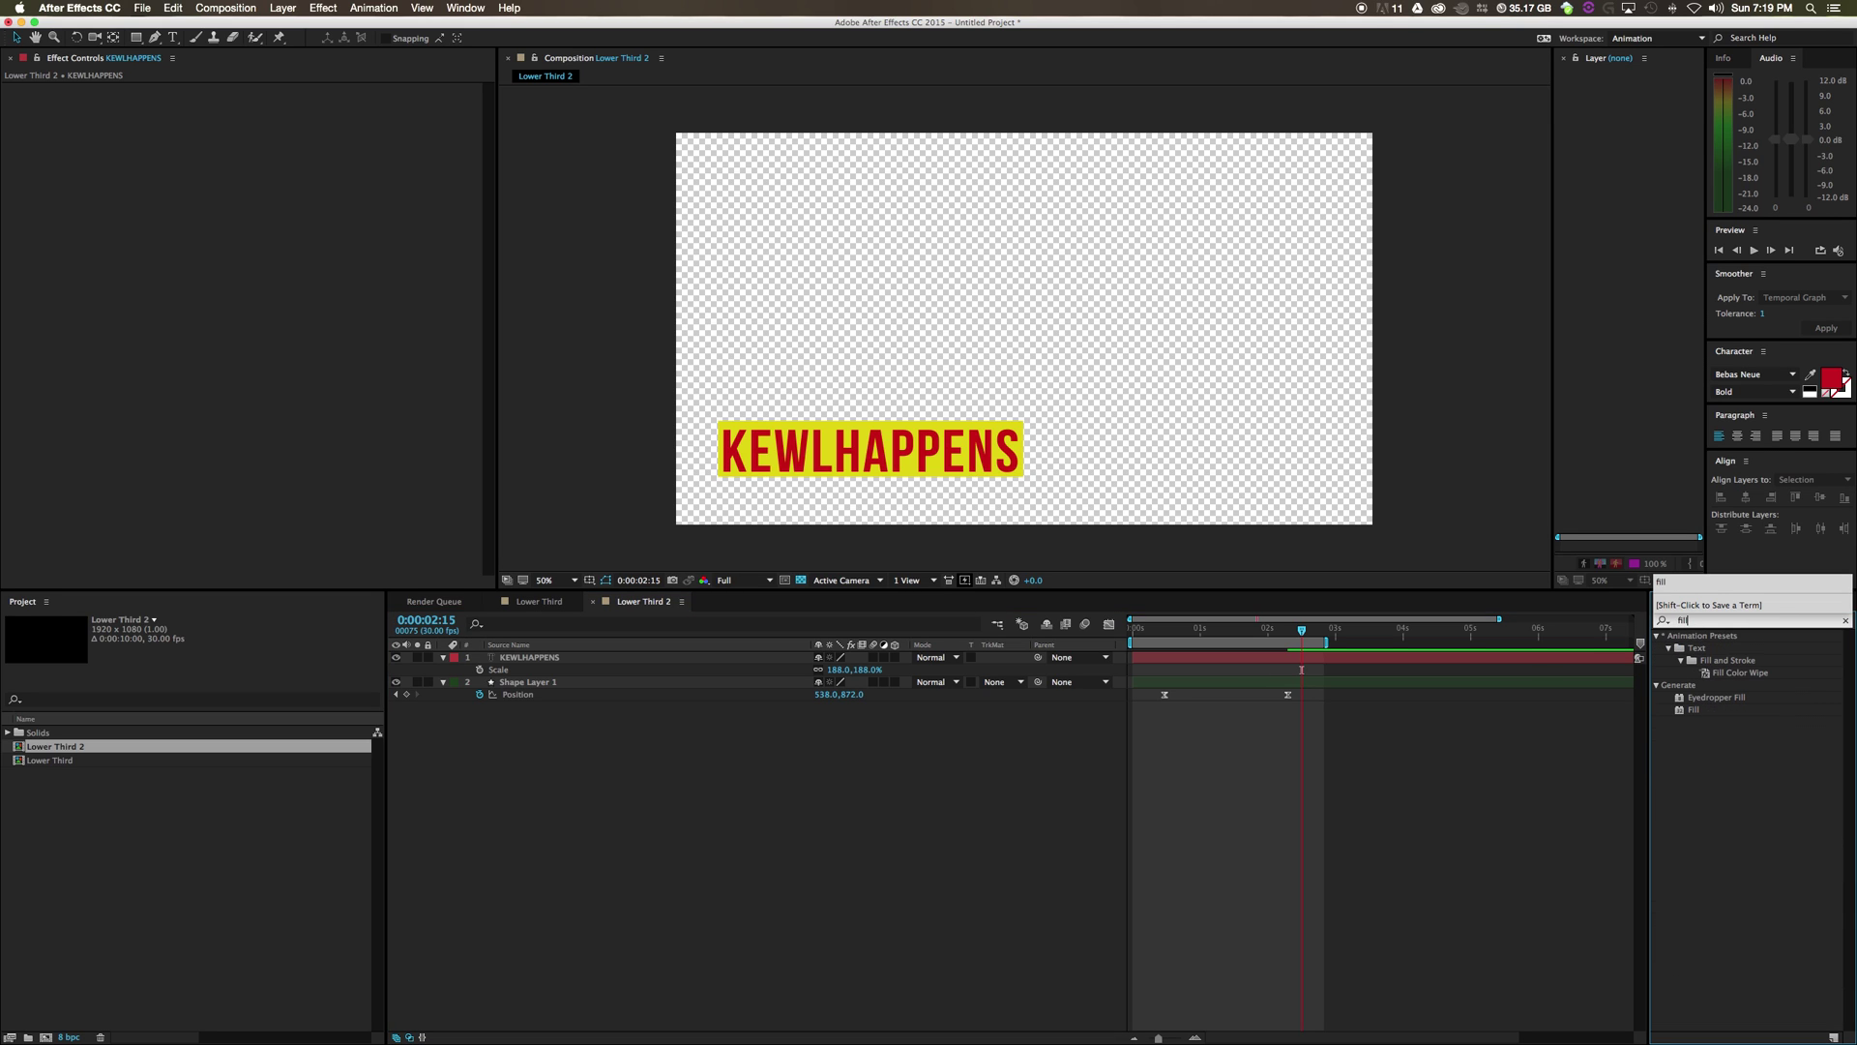
pyautogui.moveTo(1694, 710); pyautogui.dragTo(903, 462)
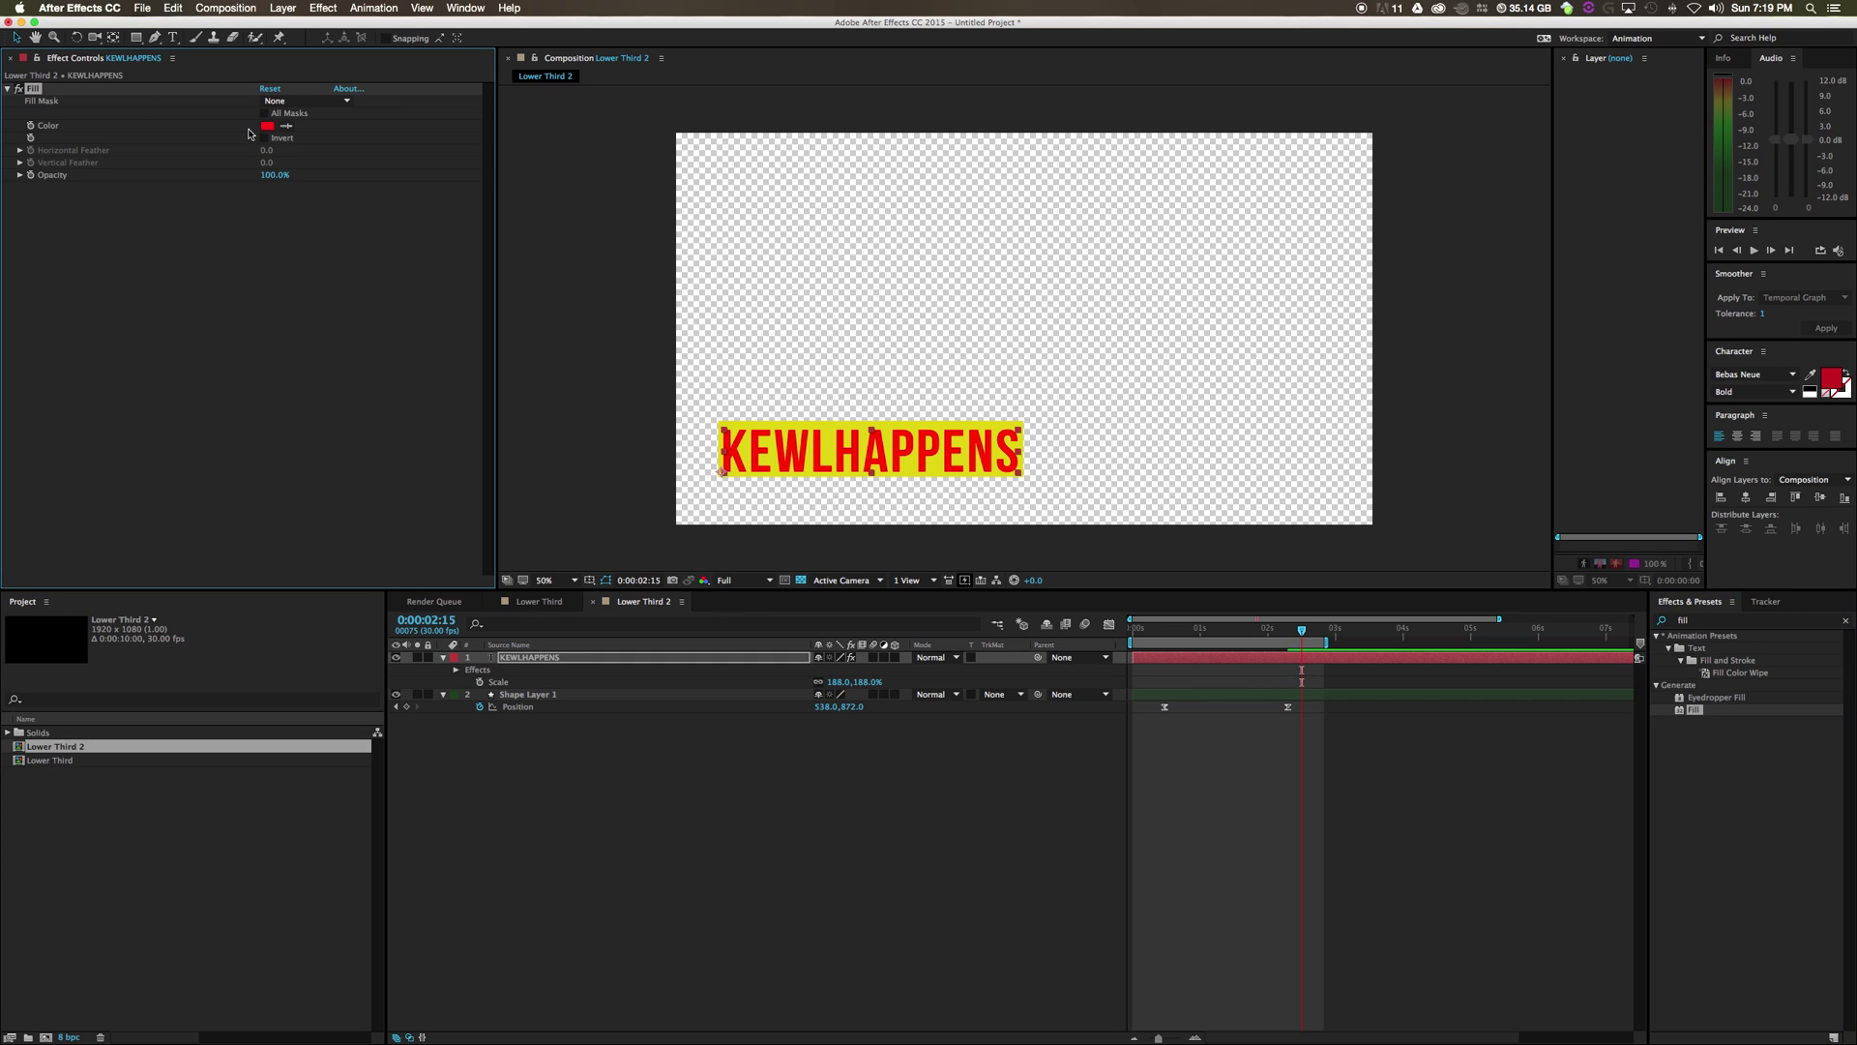
pyautogui.click(268, 126)
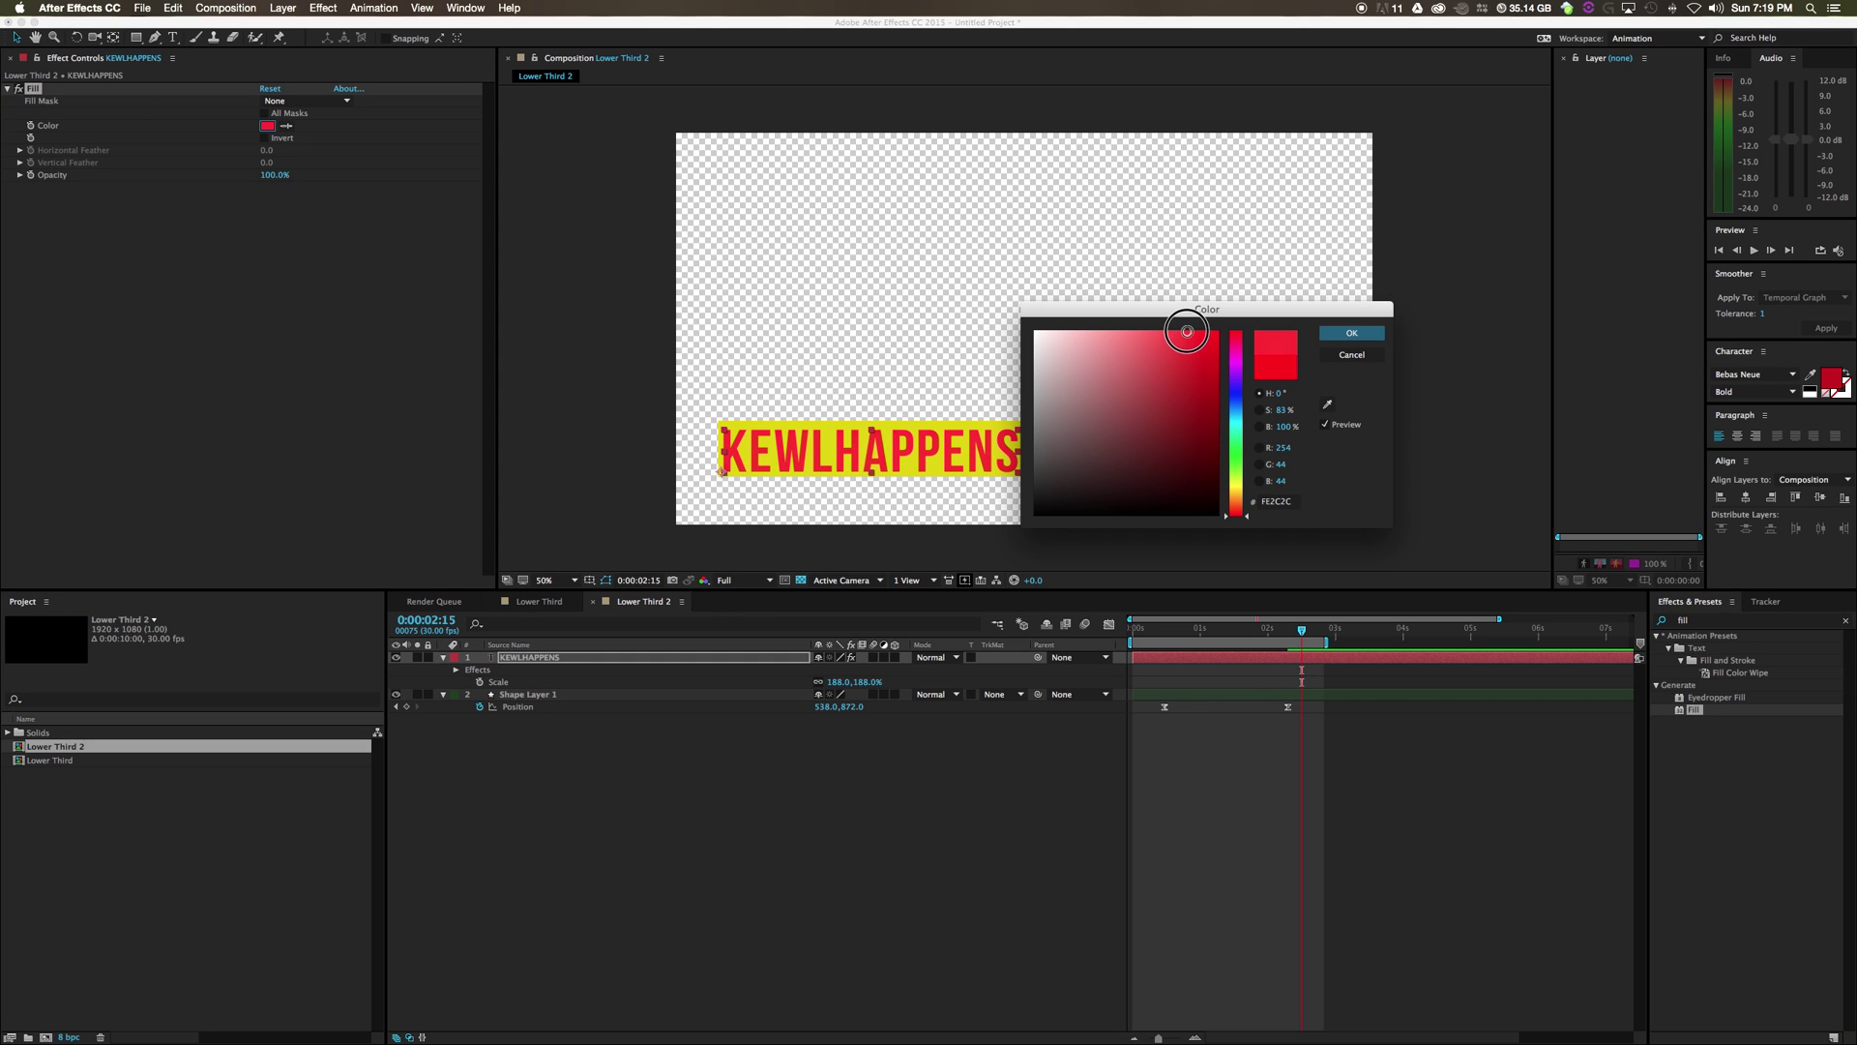
pyautogui.click(1351, 332)
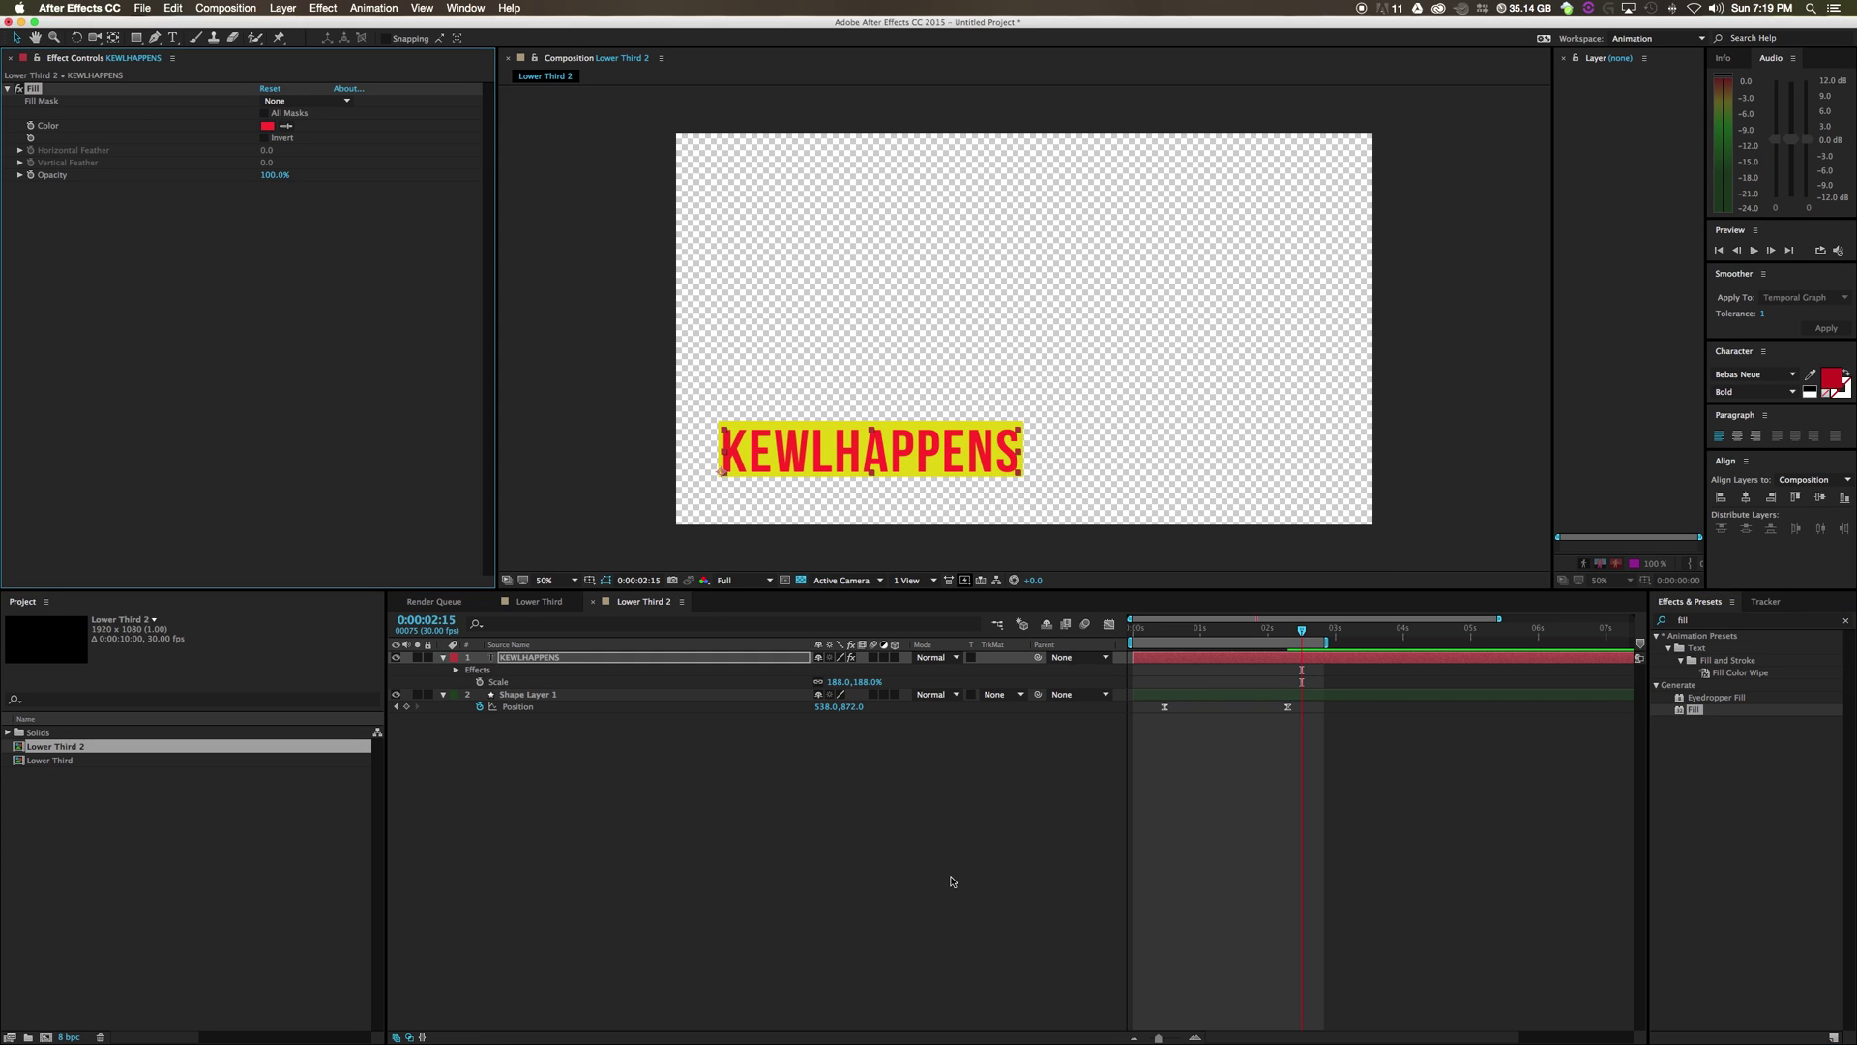
# Nudge the KEWLHAPPENS text slightly upward within the yellow bar
pyautogui.click(946, 458)
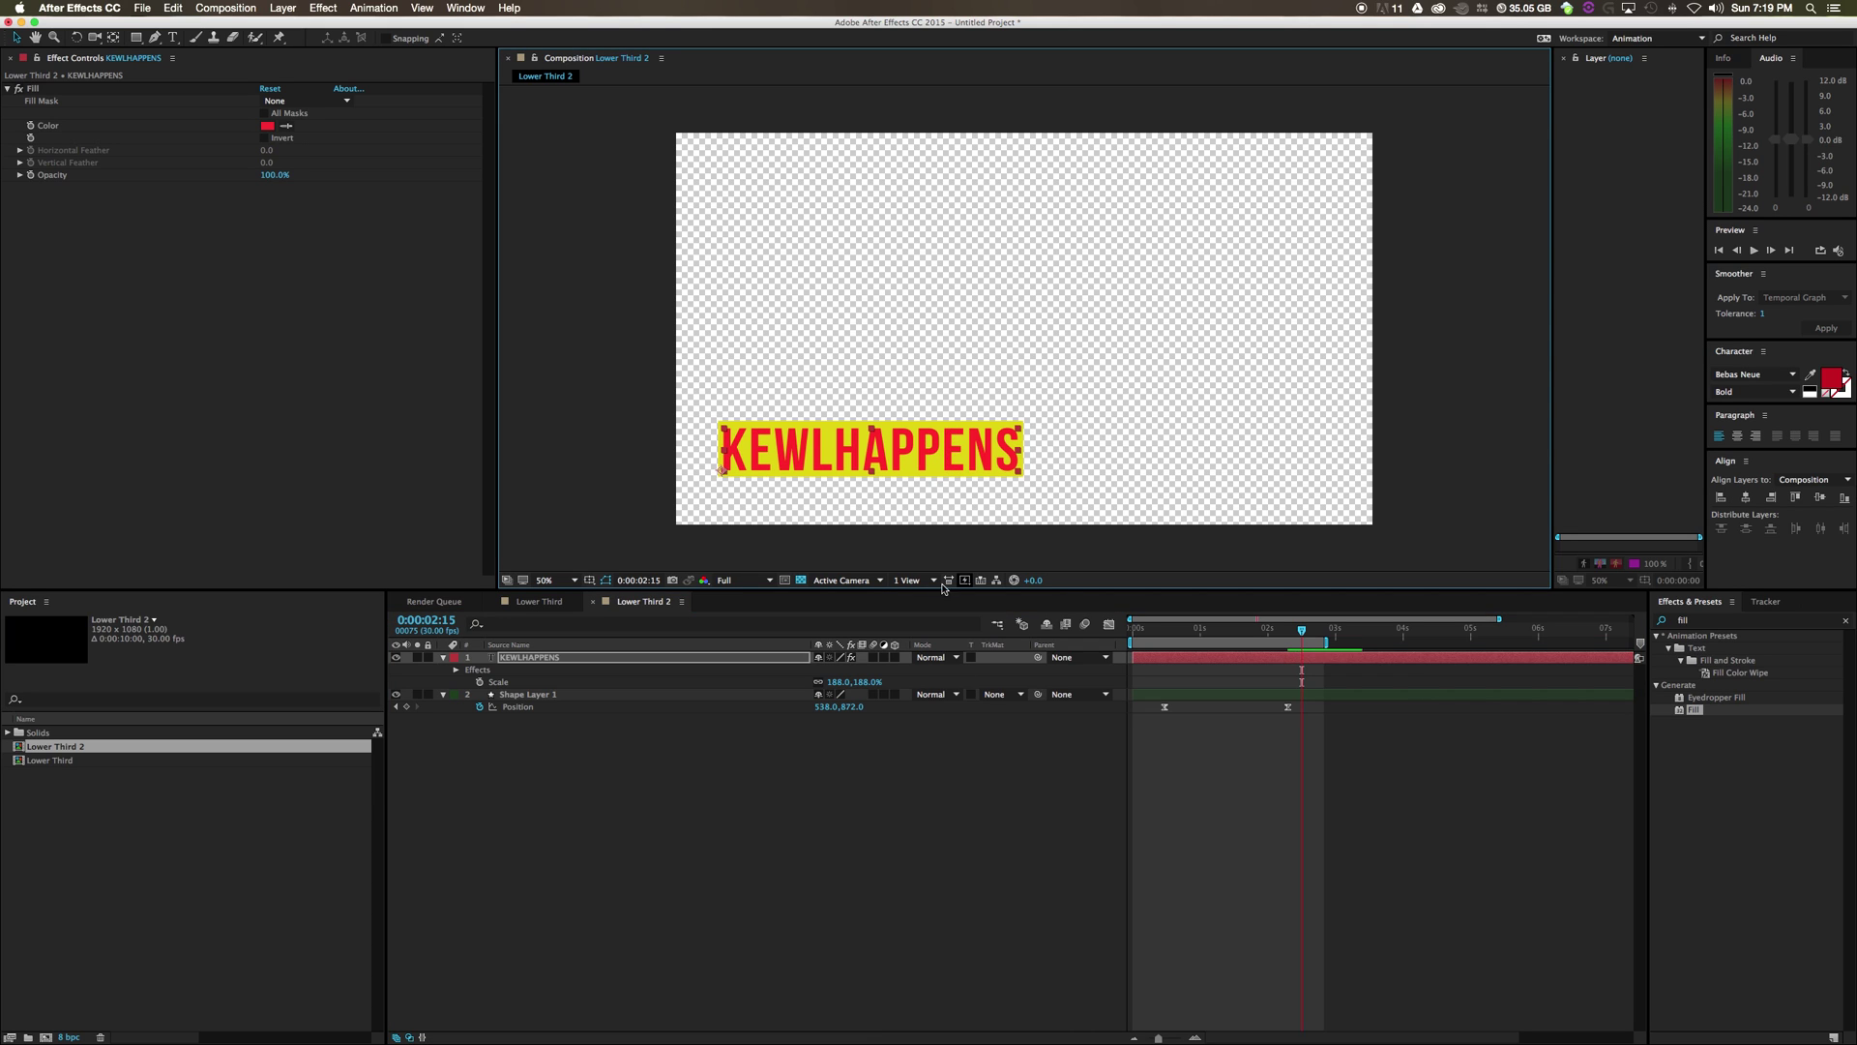
pyautogui.click(919, 839)
pyautogui.click(877, 451)
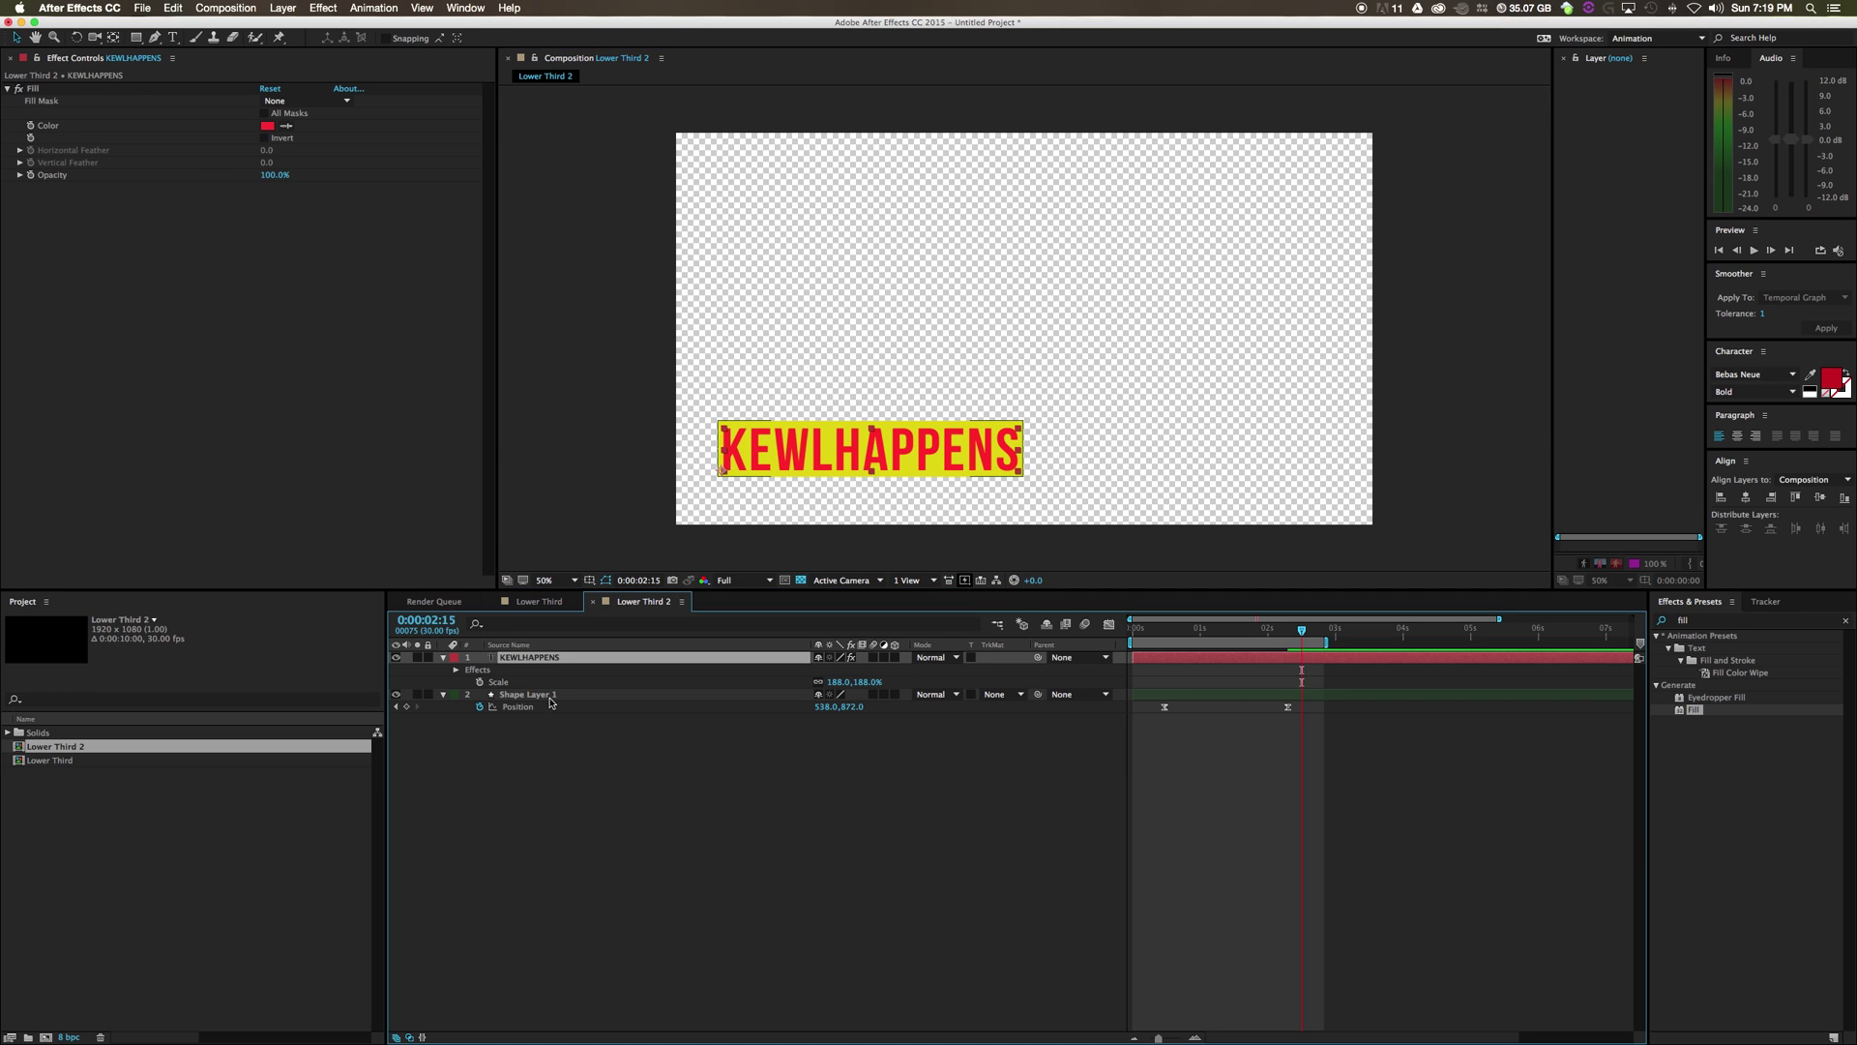
# Apply the Fill effect to Shape Layer 1 and set its color to a muted yellow
pyautogui.click(1009, 697)
pyautogui.moveTo(1723, 713); pyautogui.dragTo(498, 696)
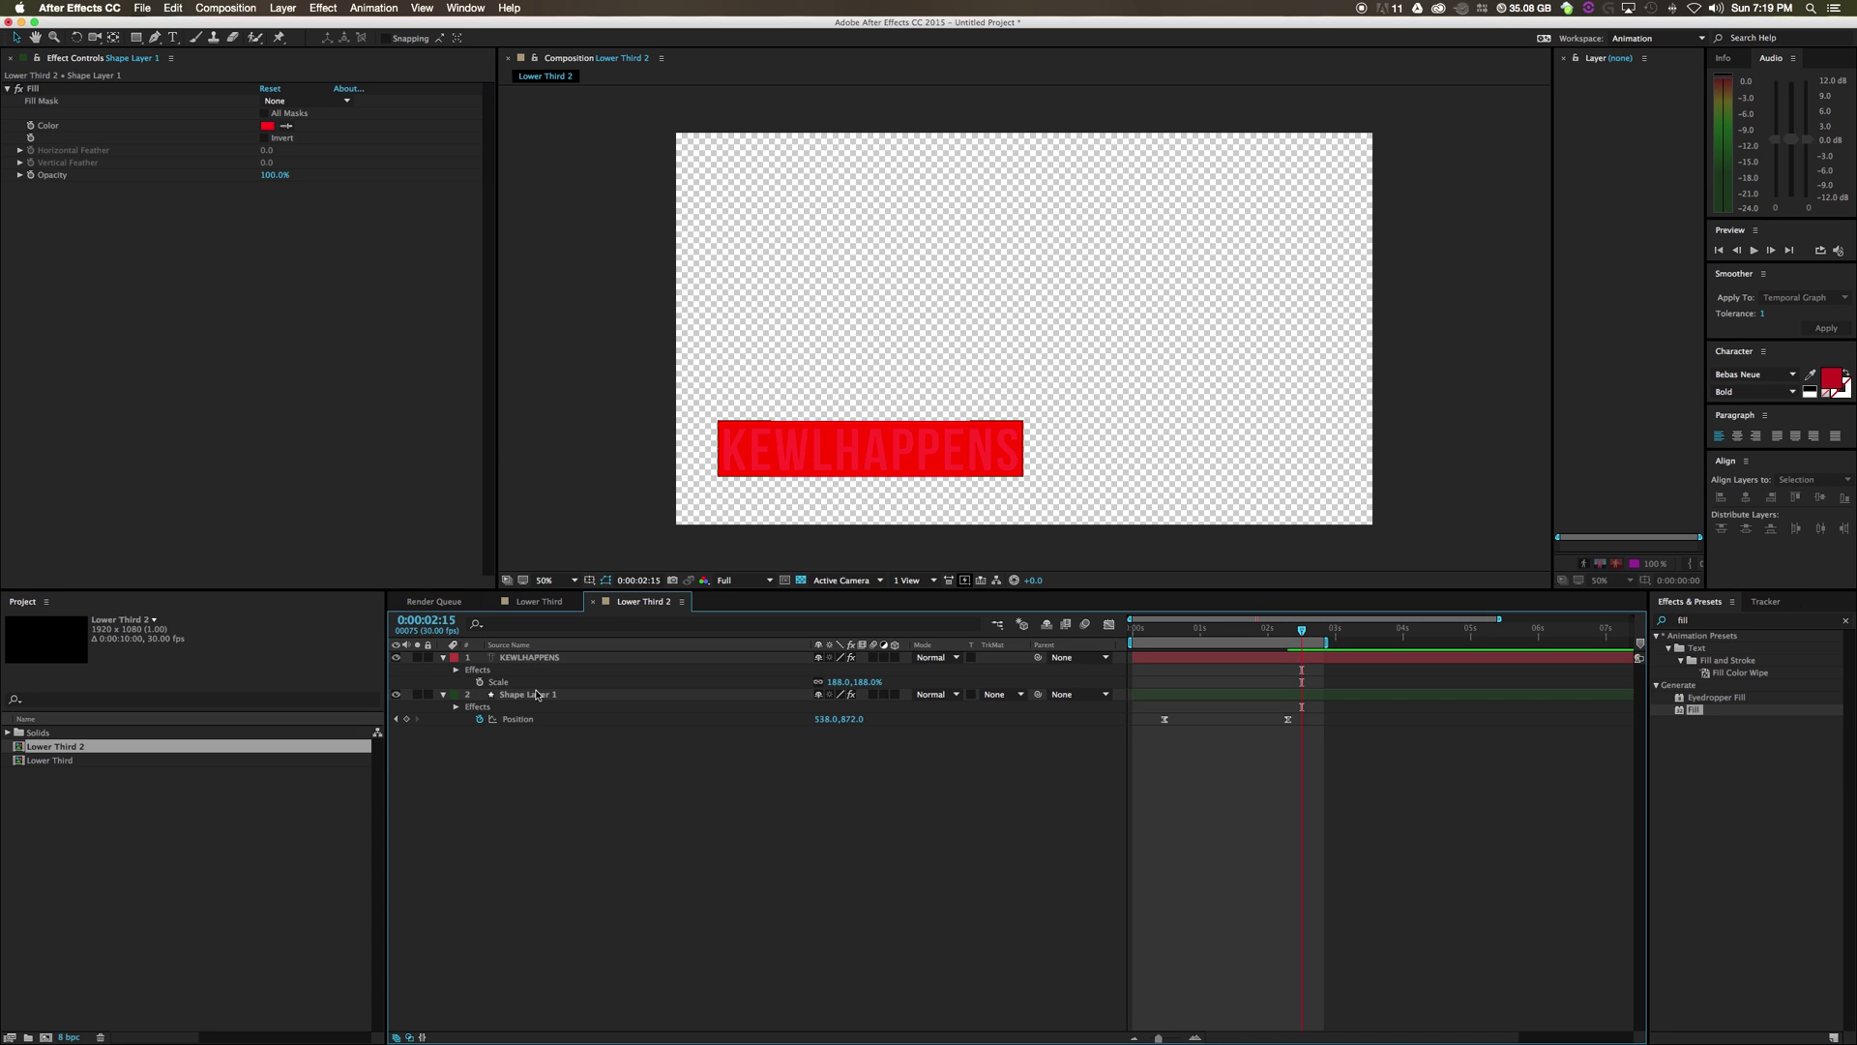
pyautogui.click(523, 695)
pyautogui.click(268, 126)
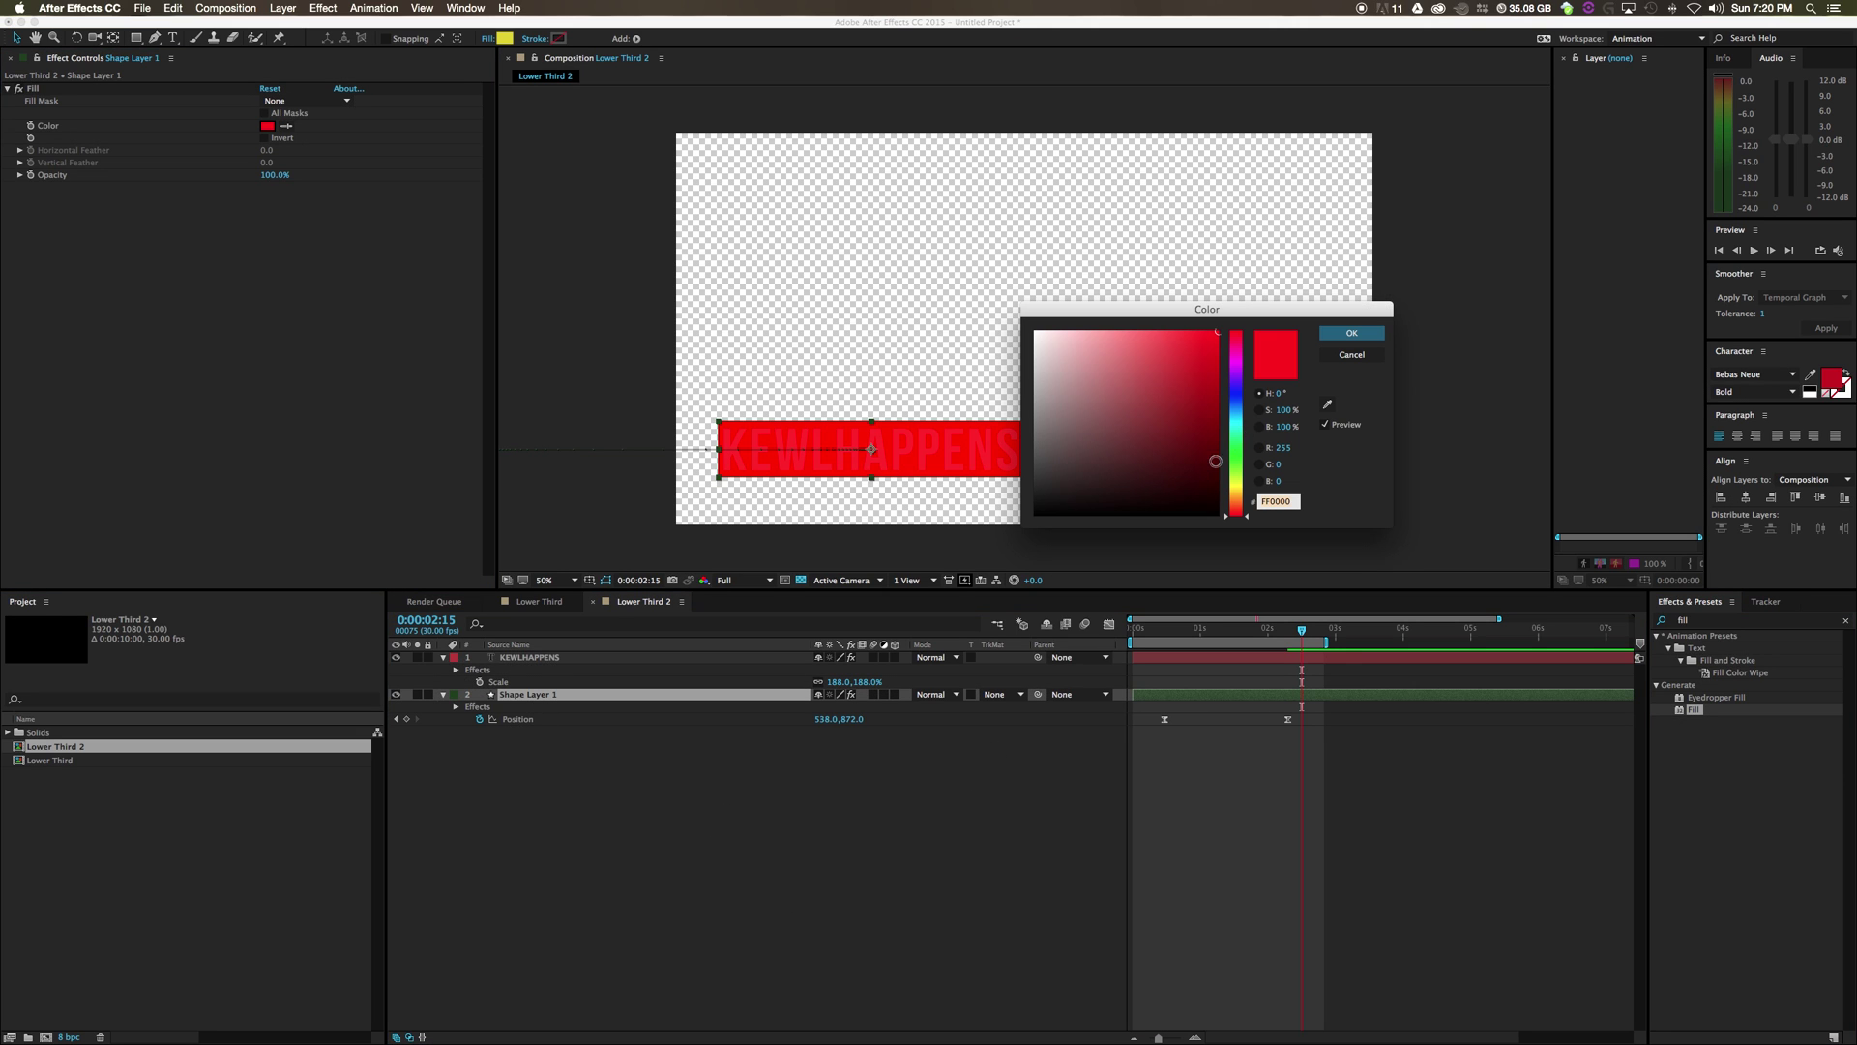
pyautogui.click(1234, 484)
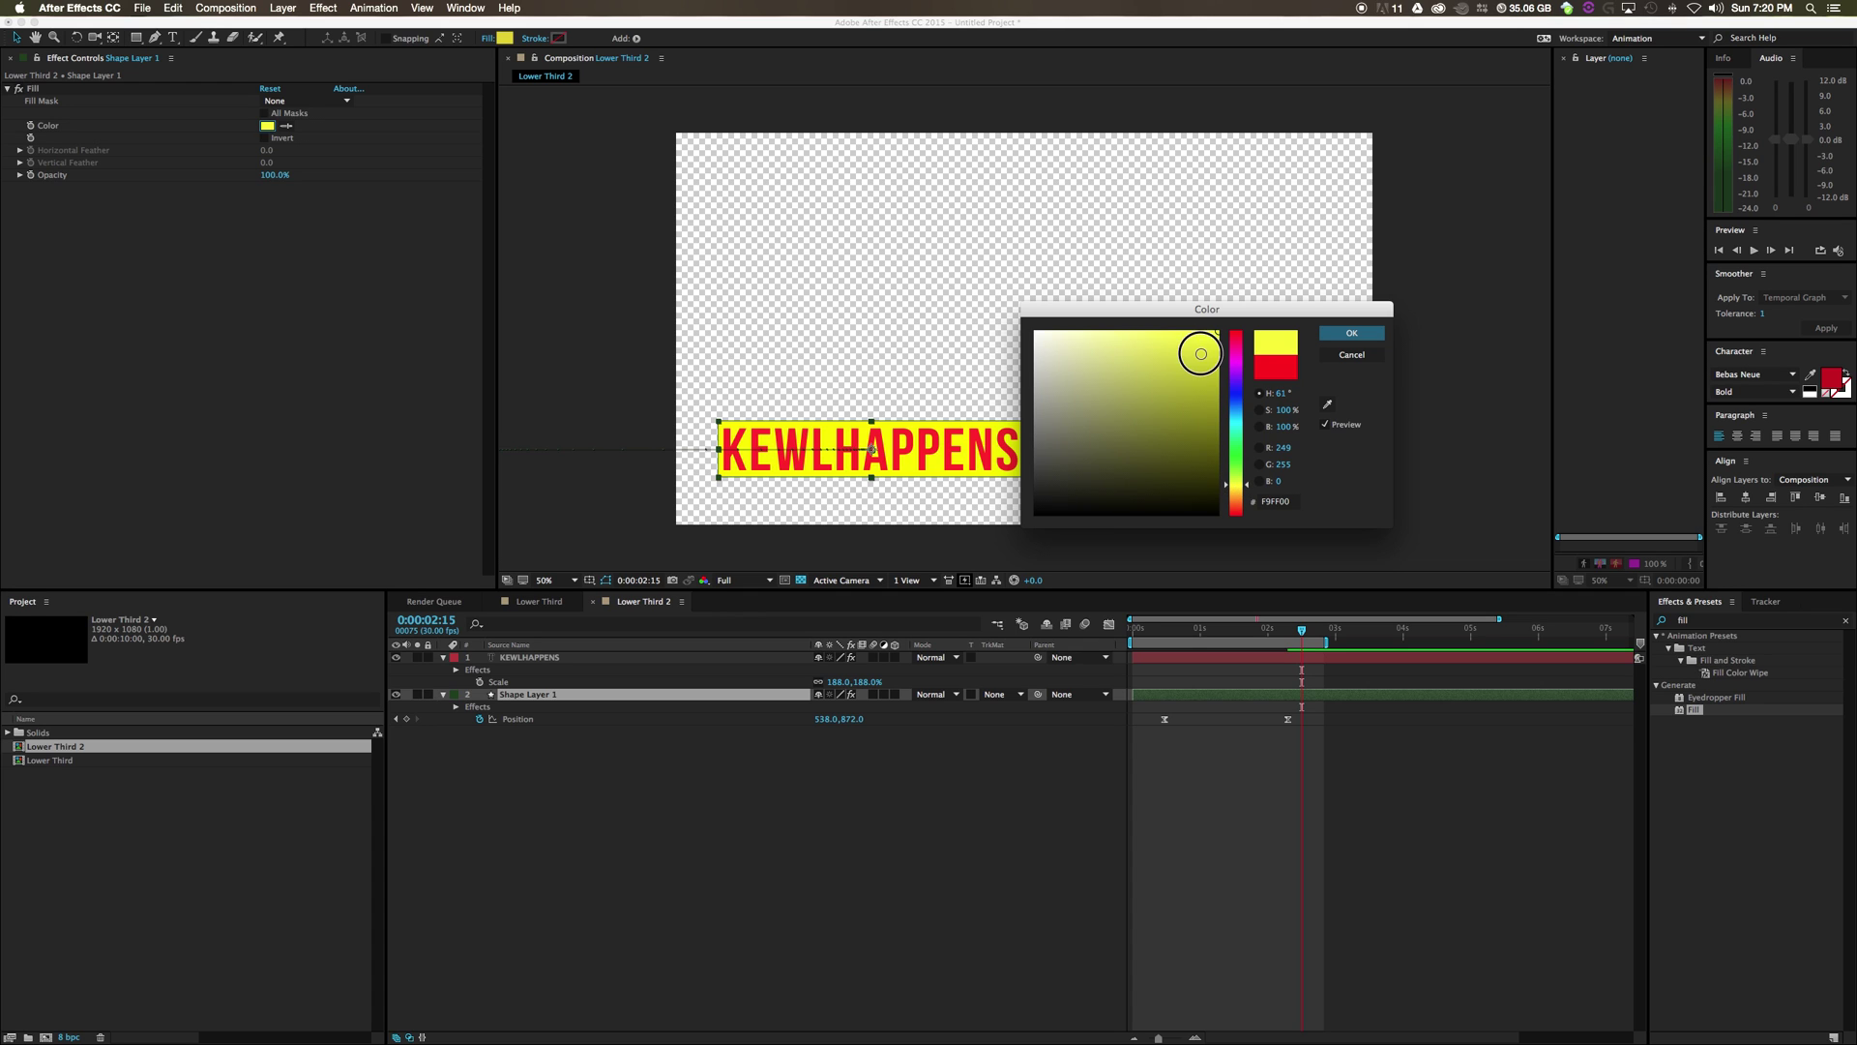
pyautogui.moveTo(1200, 353); pyautogui.dragTo(1189, 352)
pyautogui.click(1351, 333)
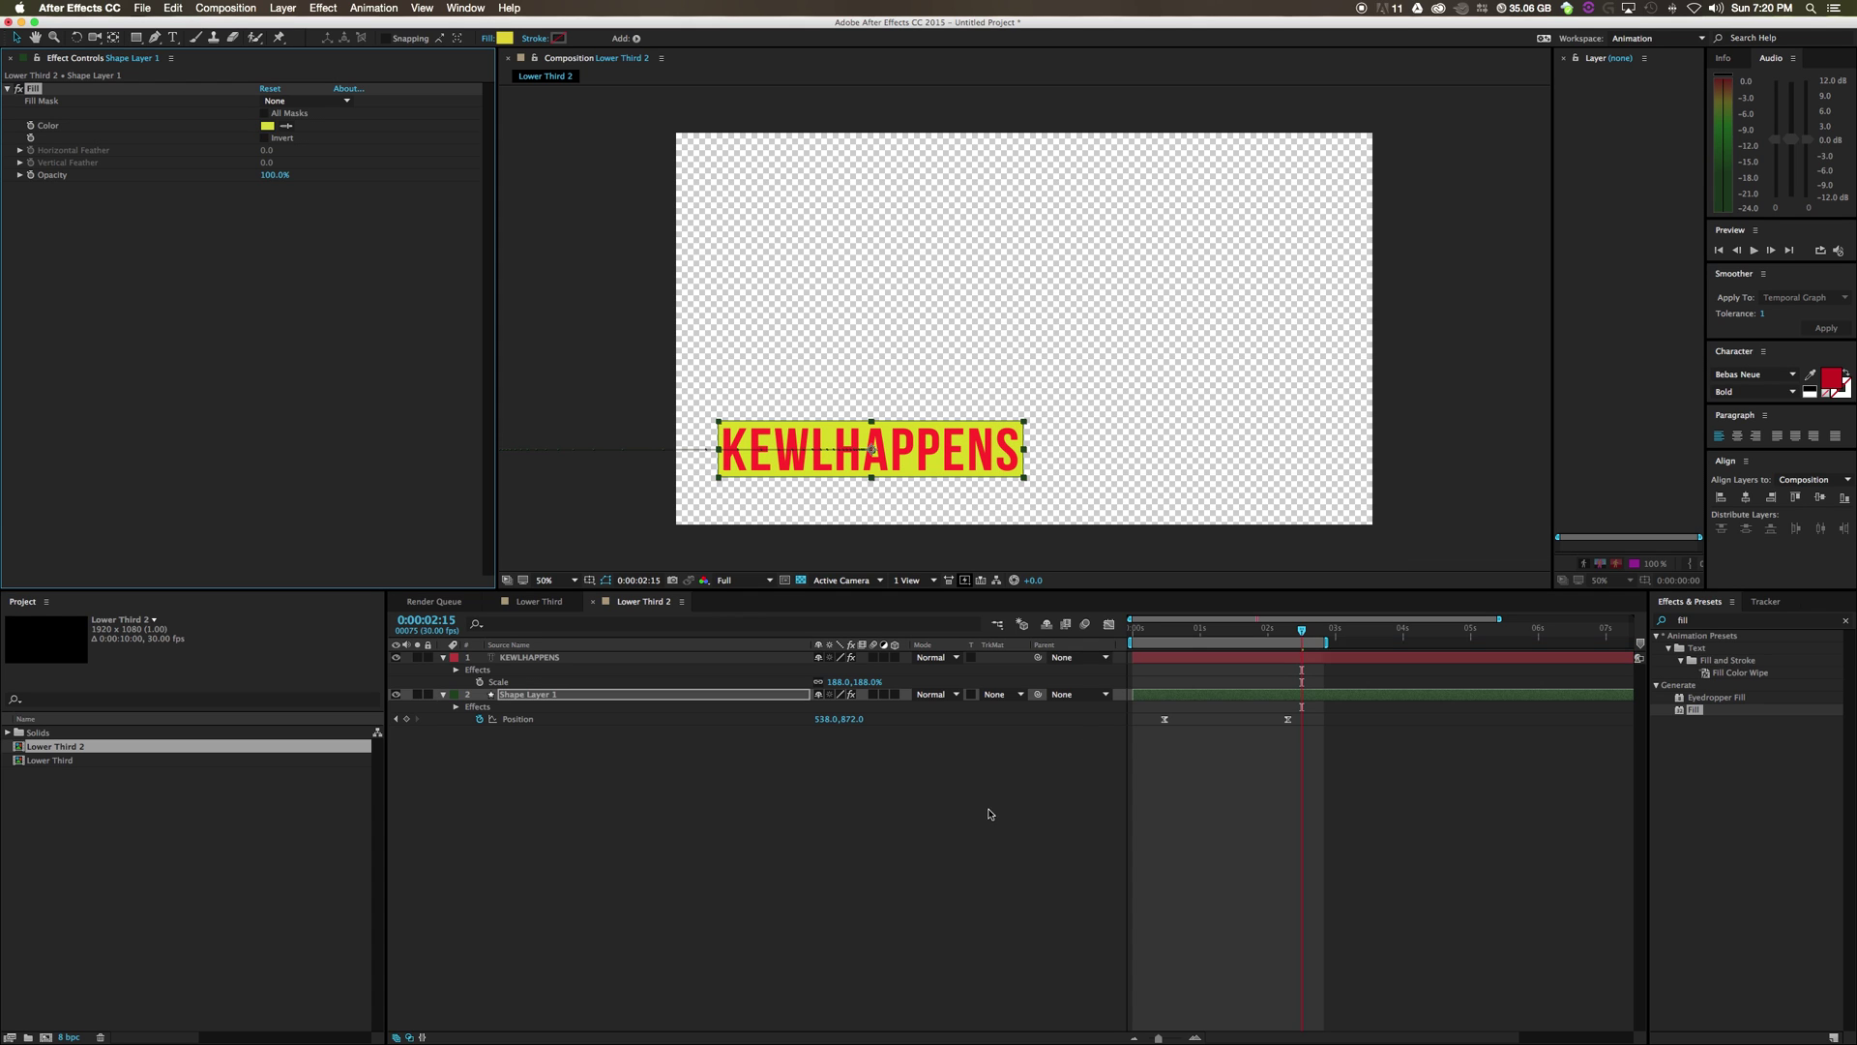
pyautogui.click(986, 815)
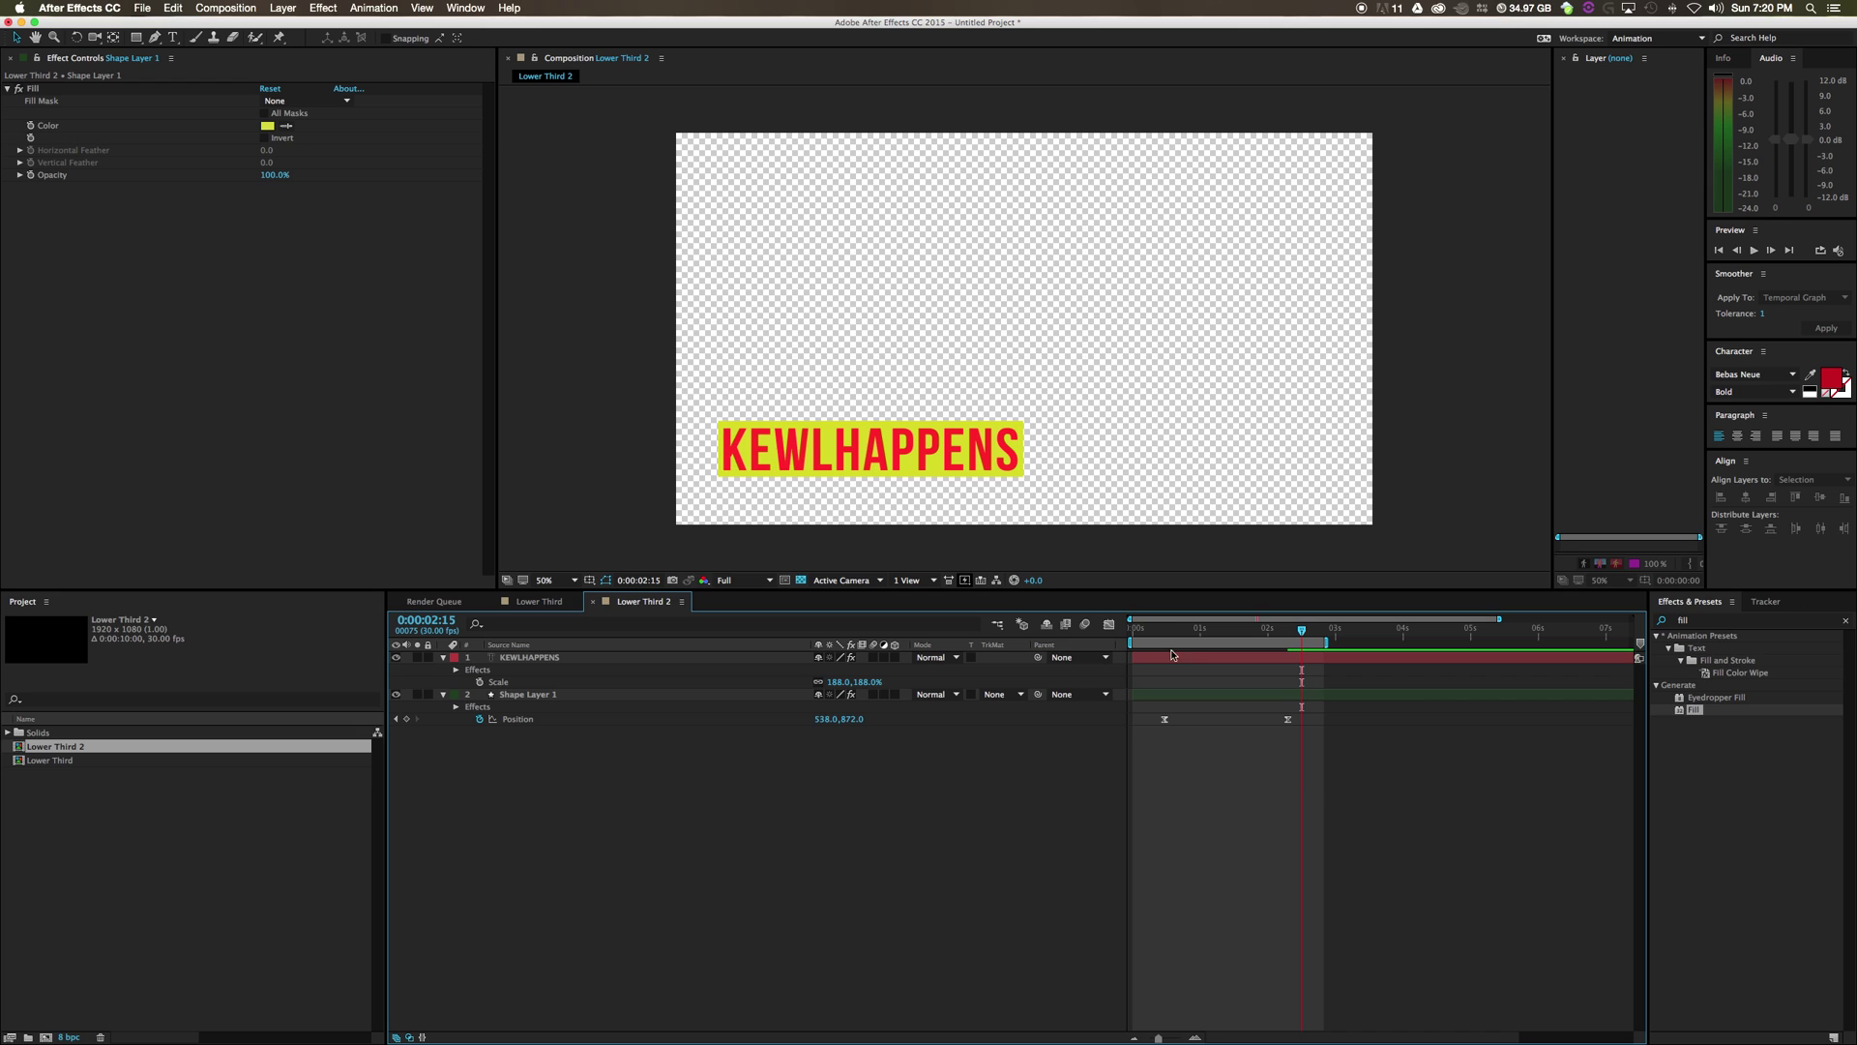
# Duplicate Shape Layer 1 above the KEWLHAPPENS layer and set that copy as the text's Alpha Matte
pyautogui.moveTo(1301, 634); pyautogui.dragTo(1317, 685)
pyautogui.click(533, 694)
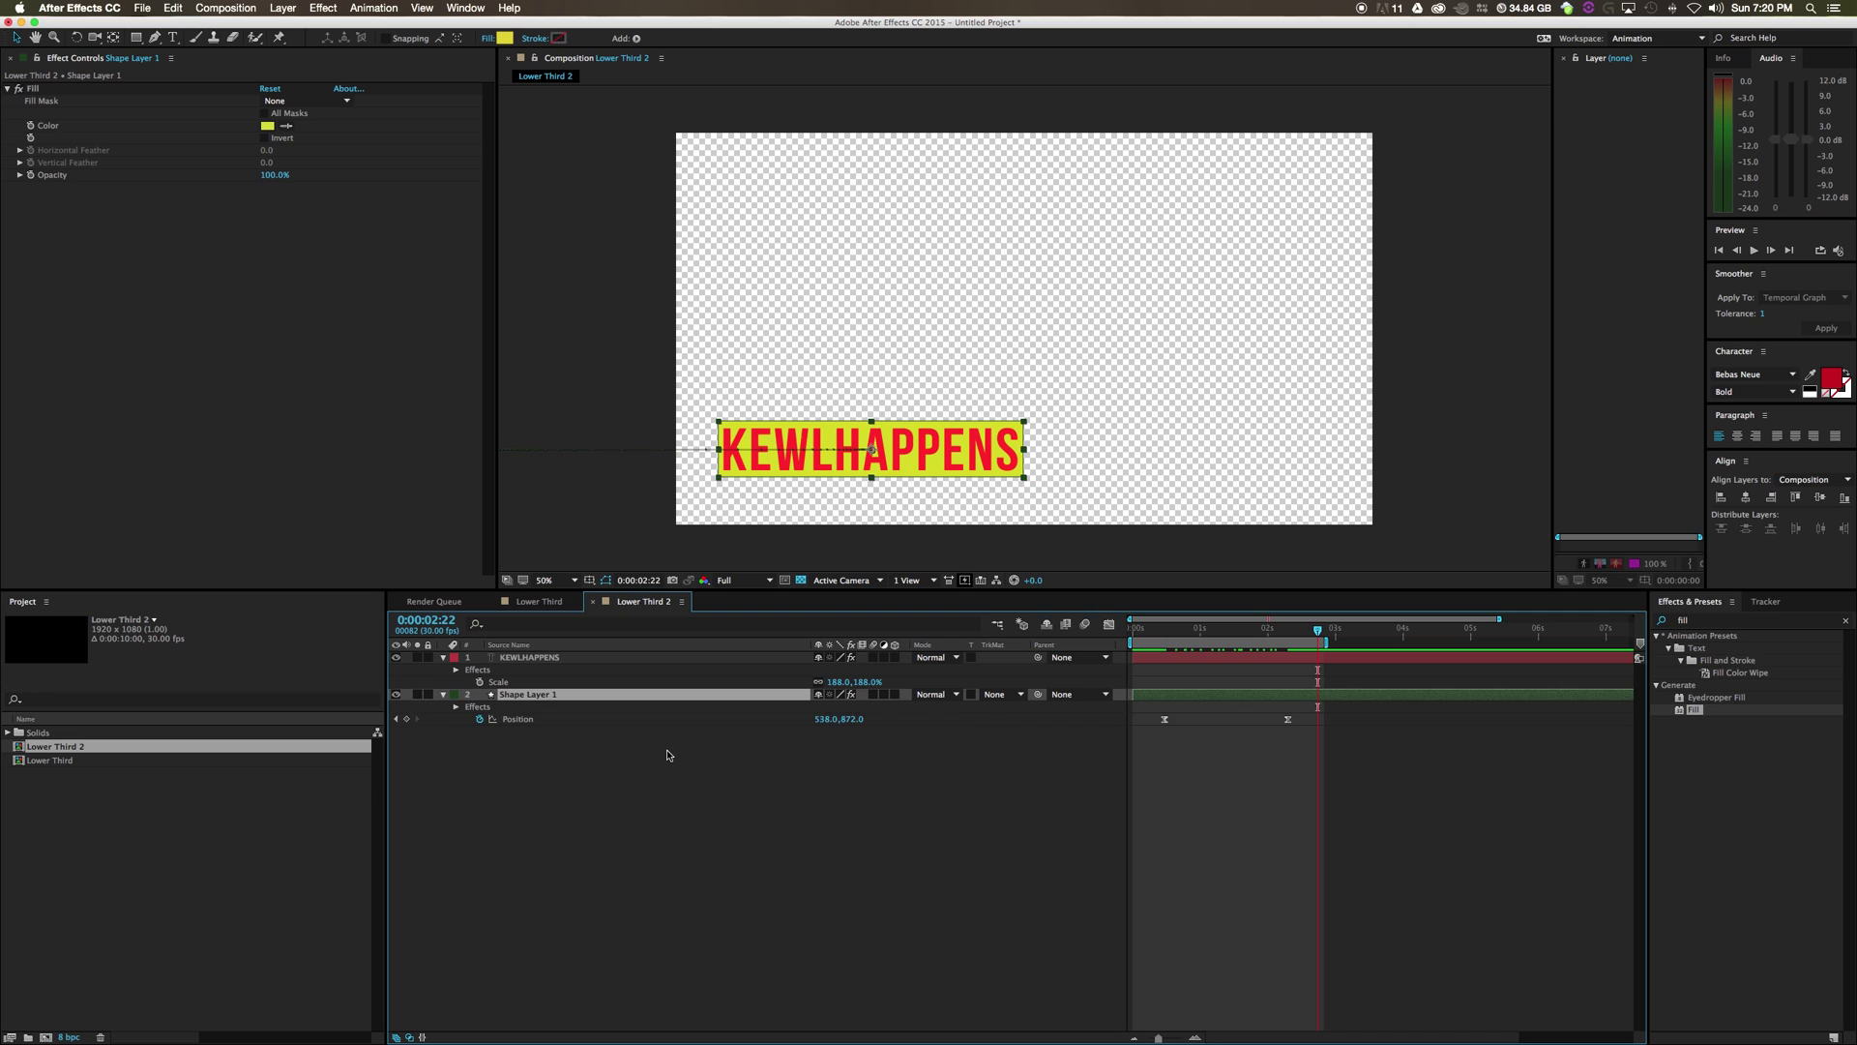
pyautogui.press('super+d')
pyautogui.moveTo(529, 696); pyautogui.dragTo(531, 654)
pyautogui.click(534, 670)
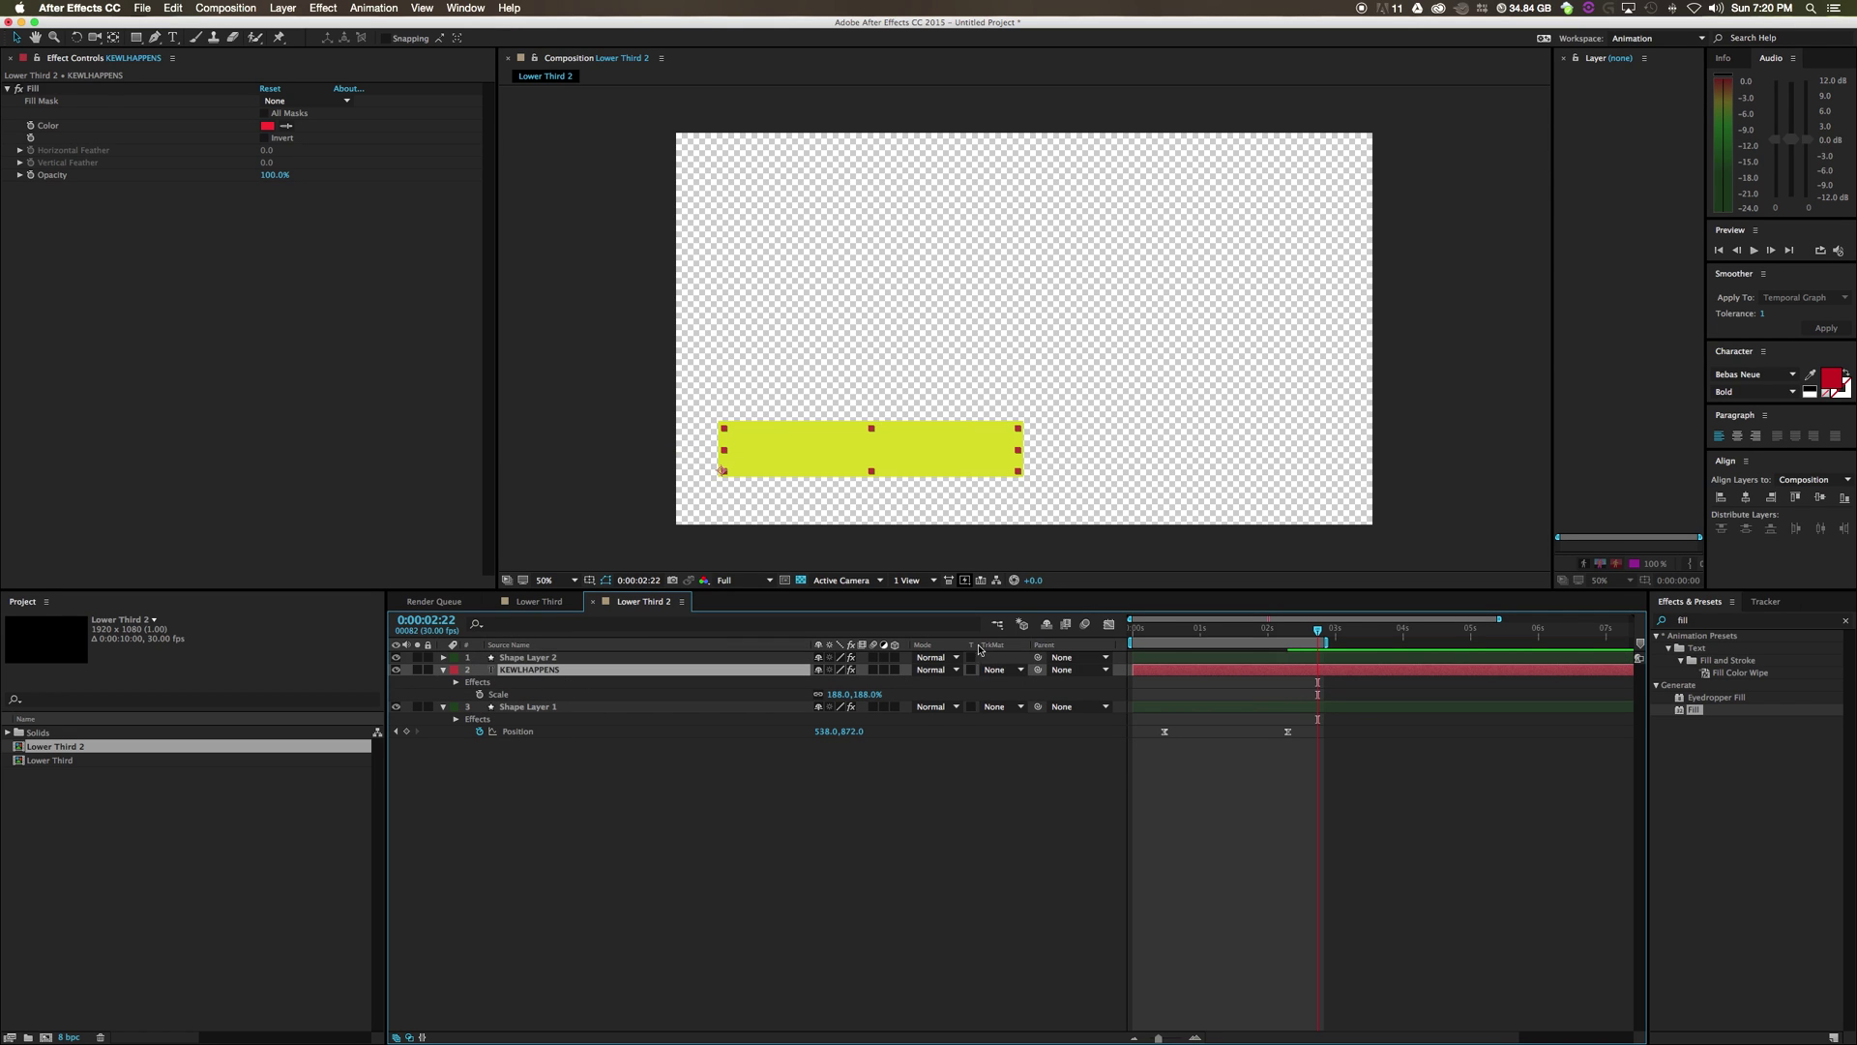
pyautogui.click(1013, 669)
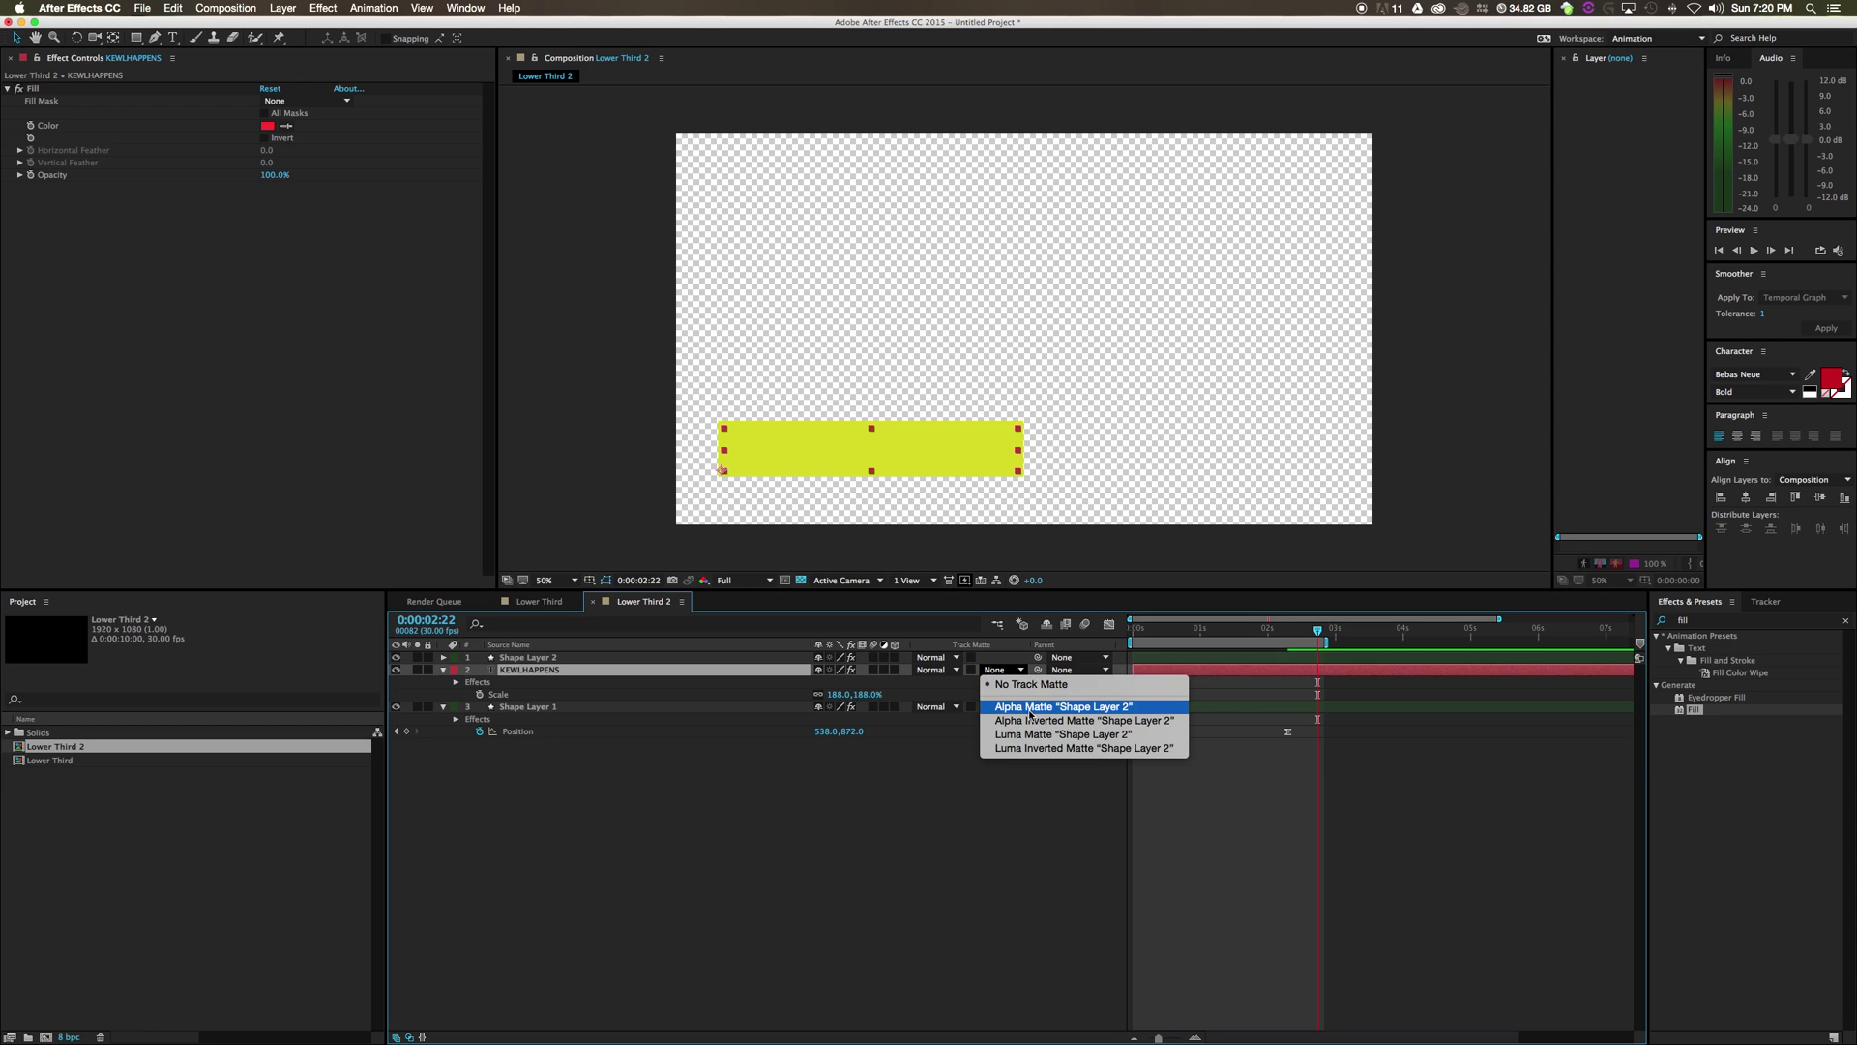
pyautogui.click(1031, 711)
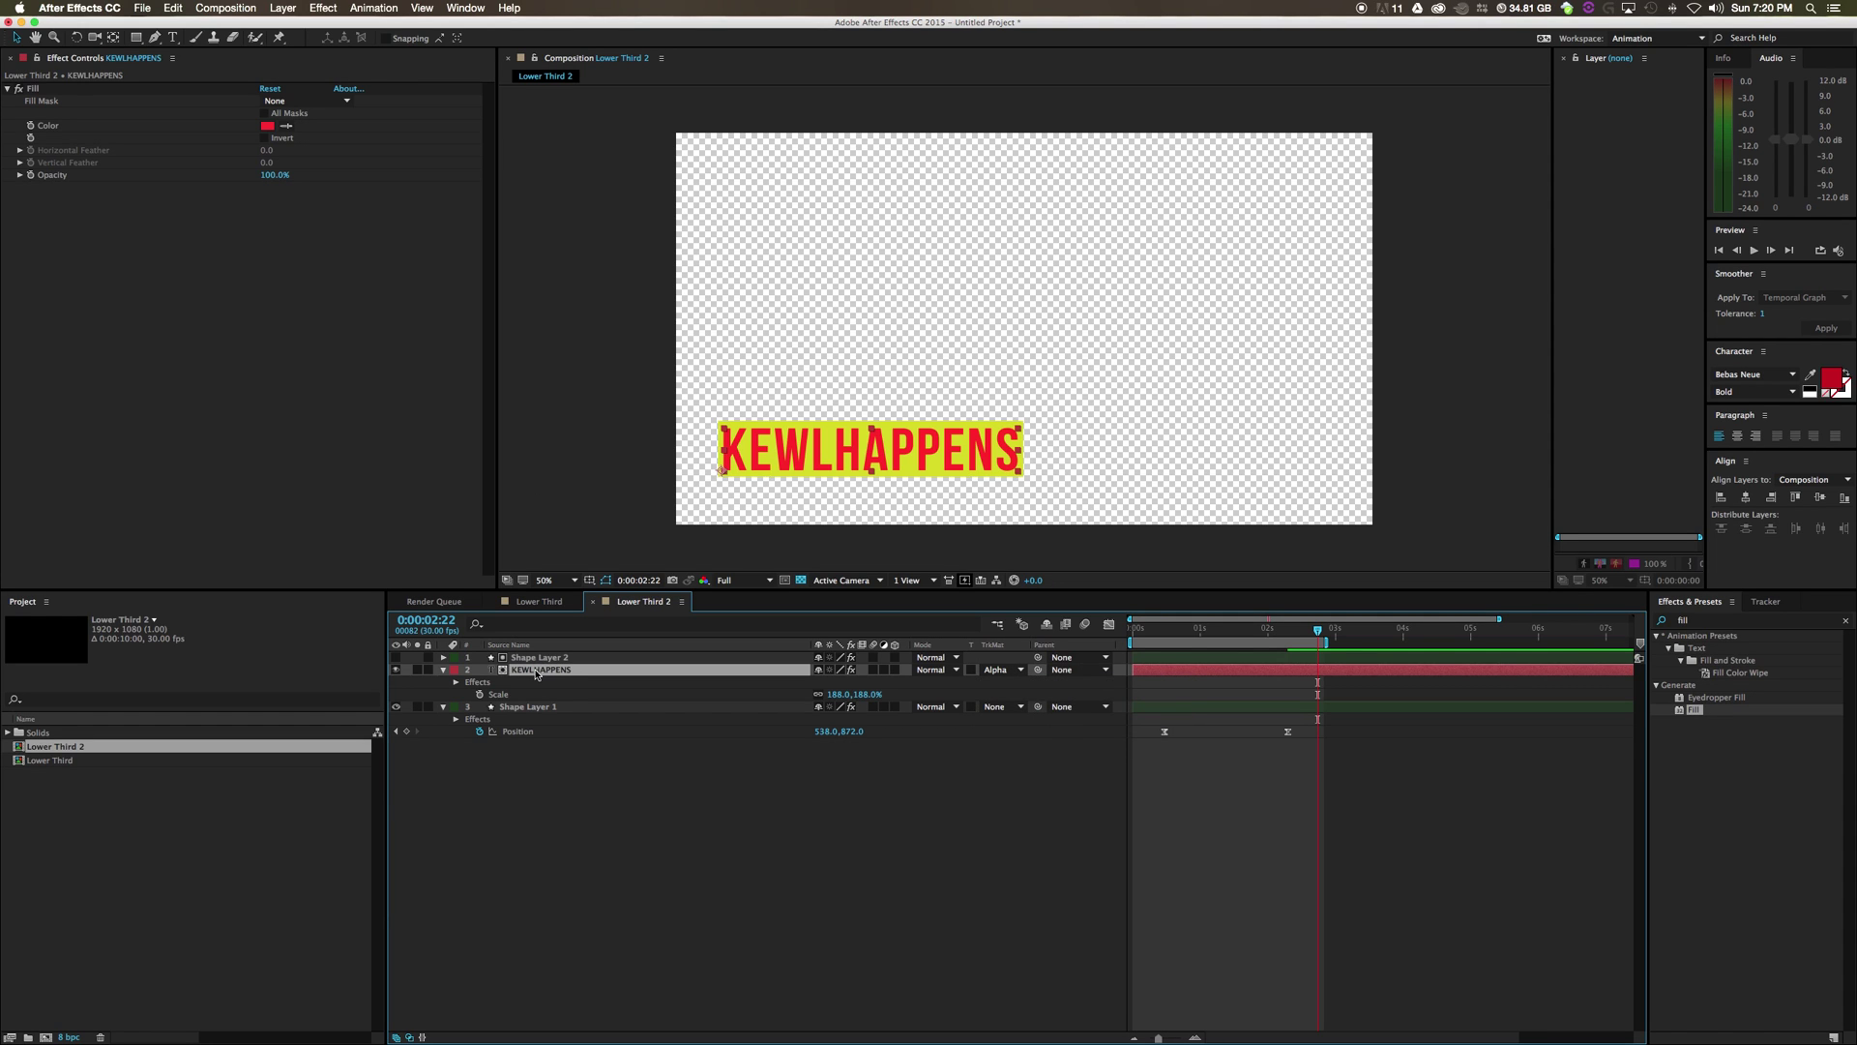
# Show Shape Layer 2's Position keyframes and scrub through the matte reveal, leaving the playhead at 0:00:02:17
pyautogui.click(1043, 660)
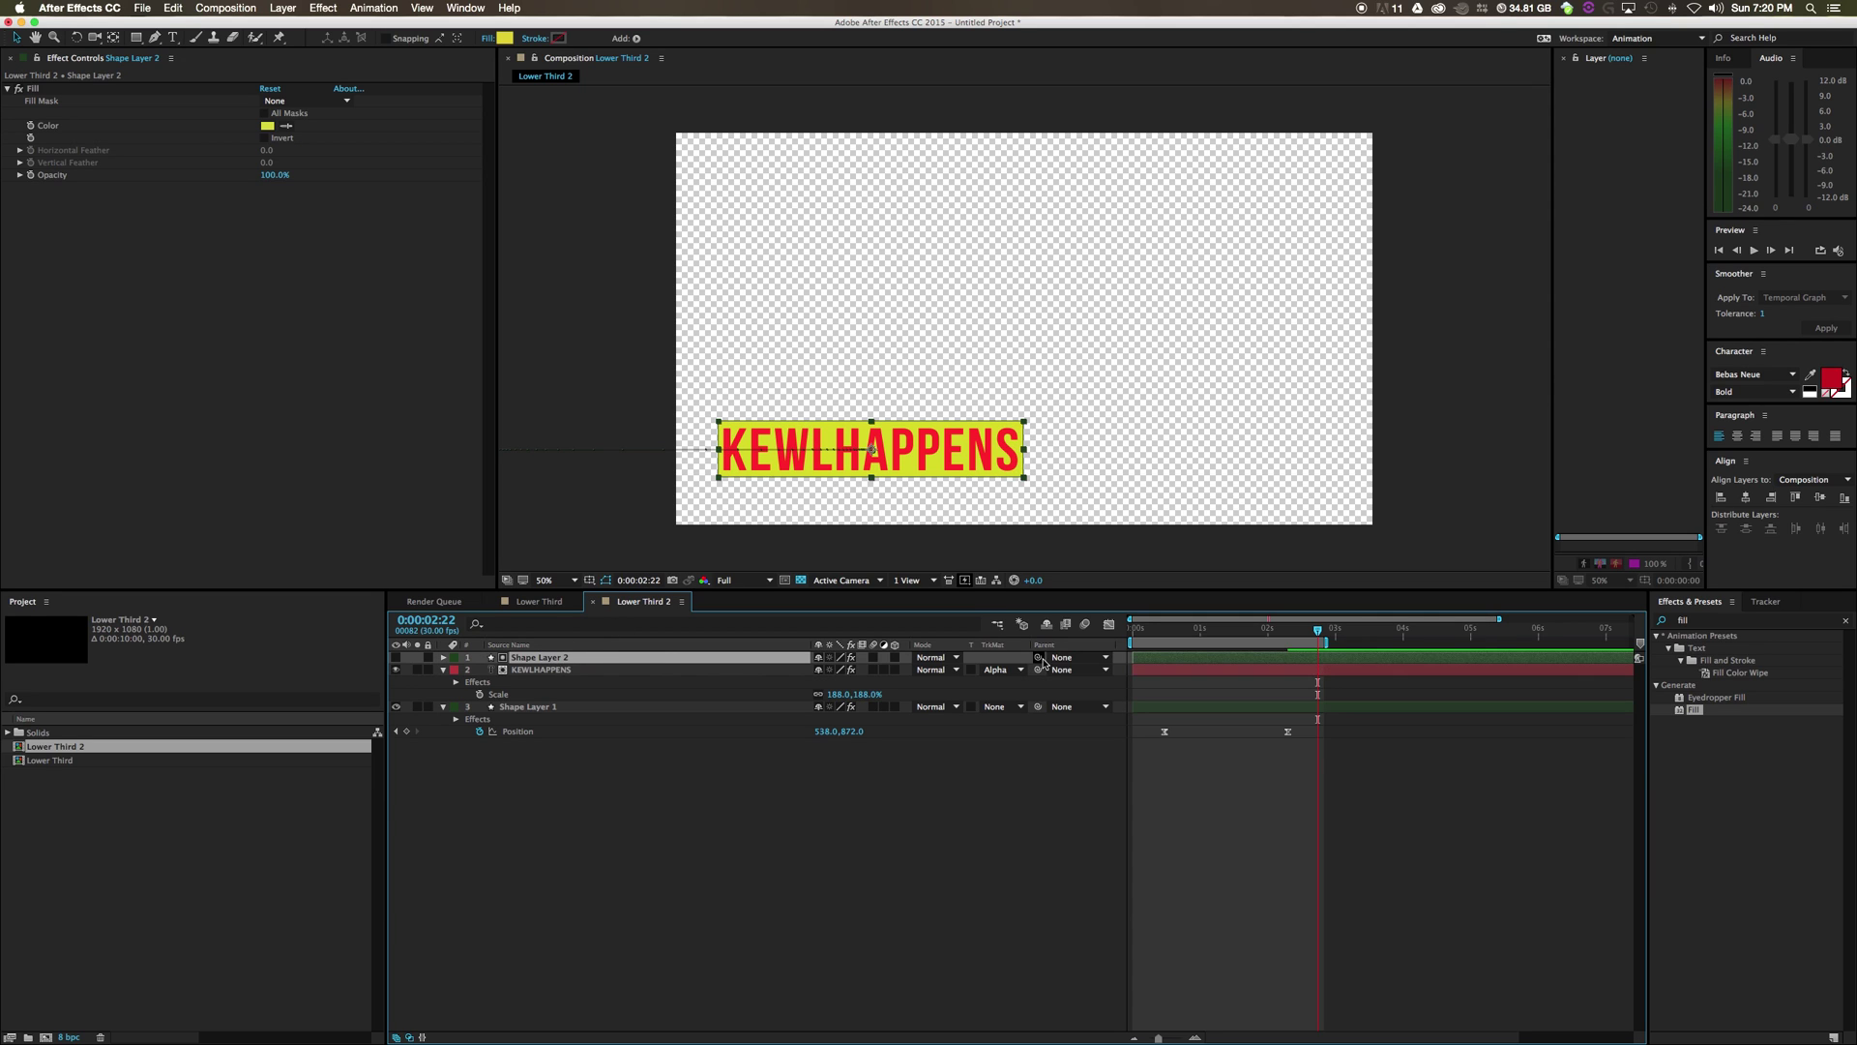
pyautogui.press('p')
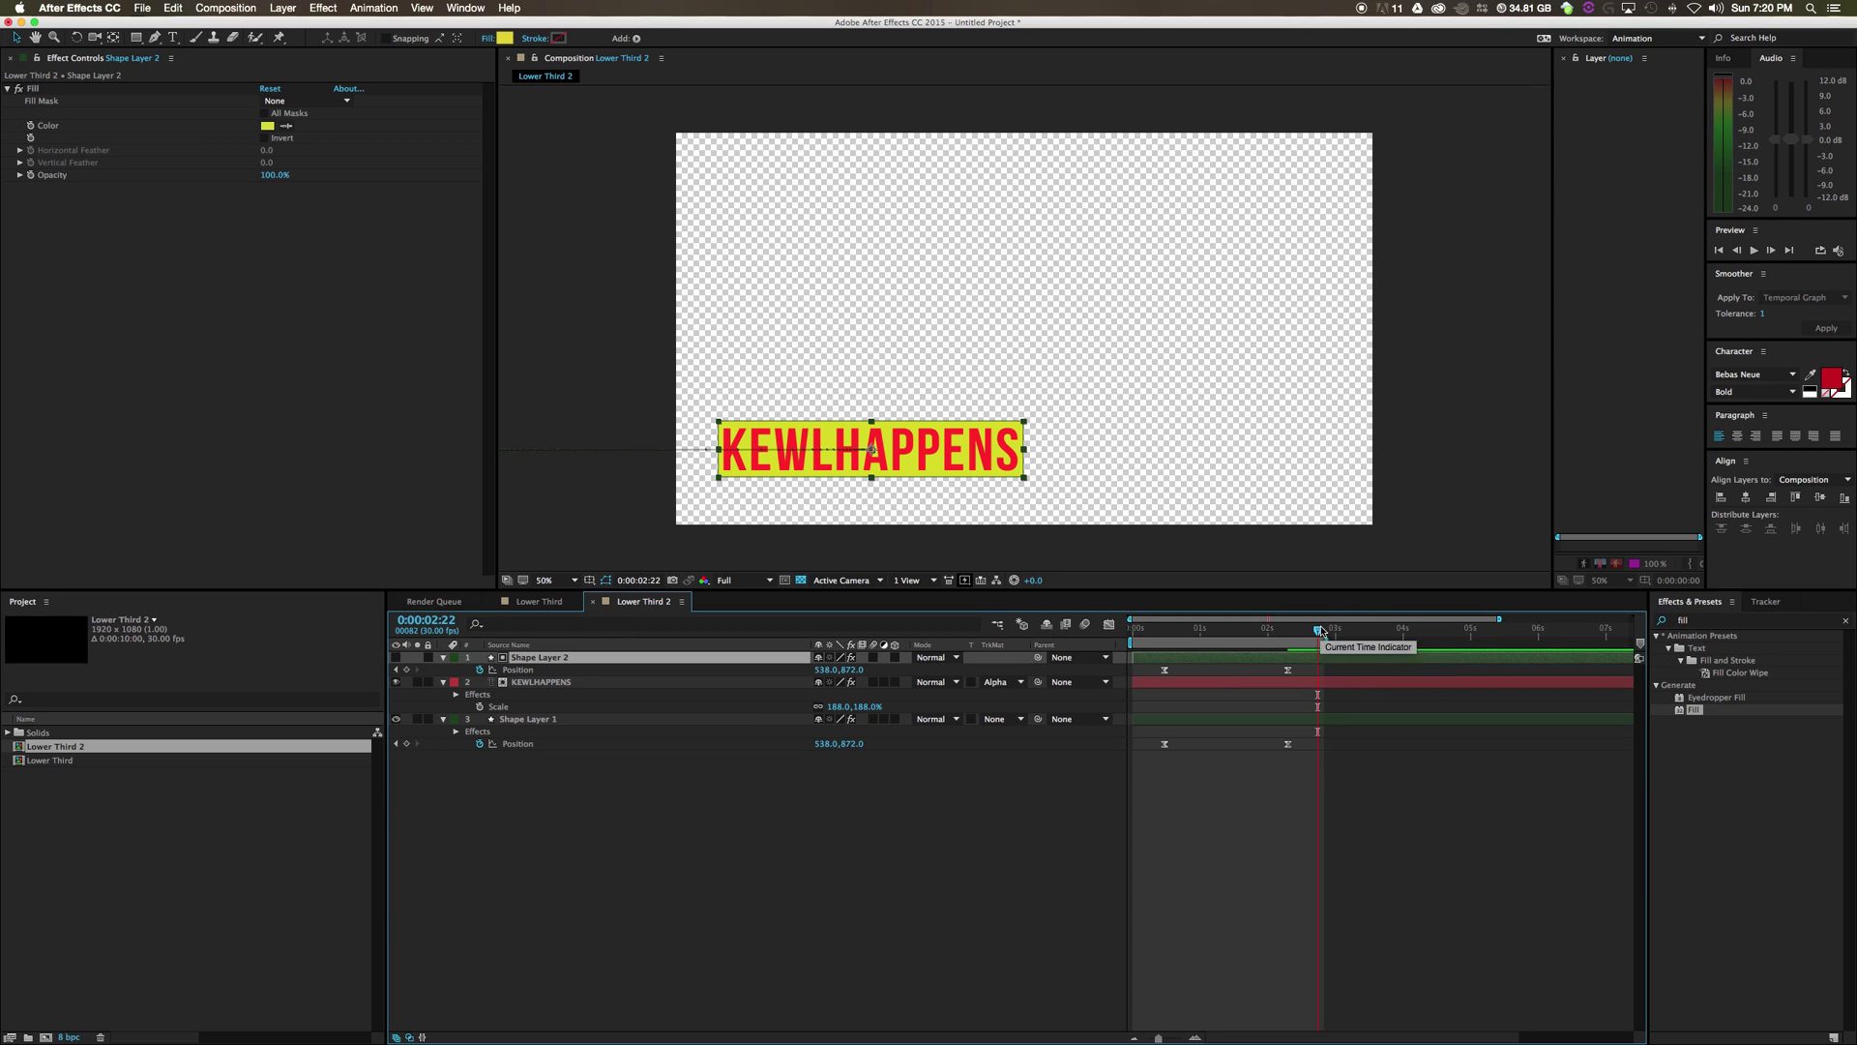
pyautogui.moveTo(1318, 629); pyautogui.dragTo(1305, 692)
pyautogui.click(496, 897)
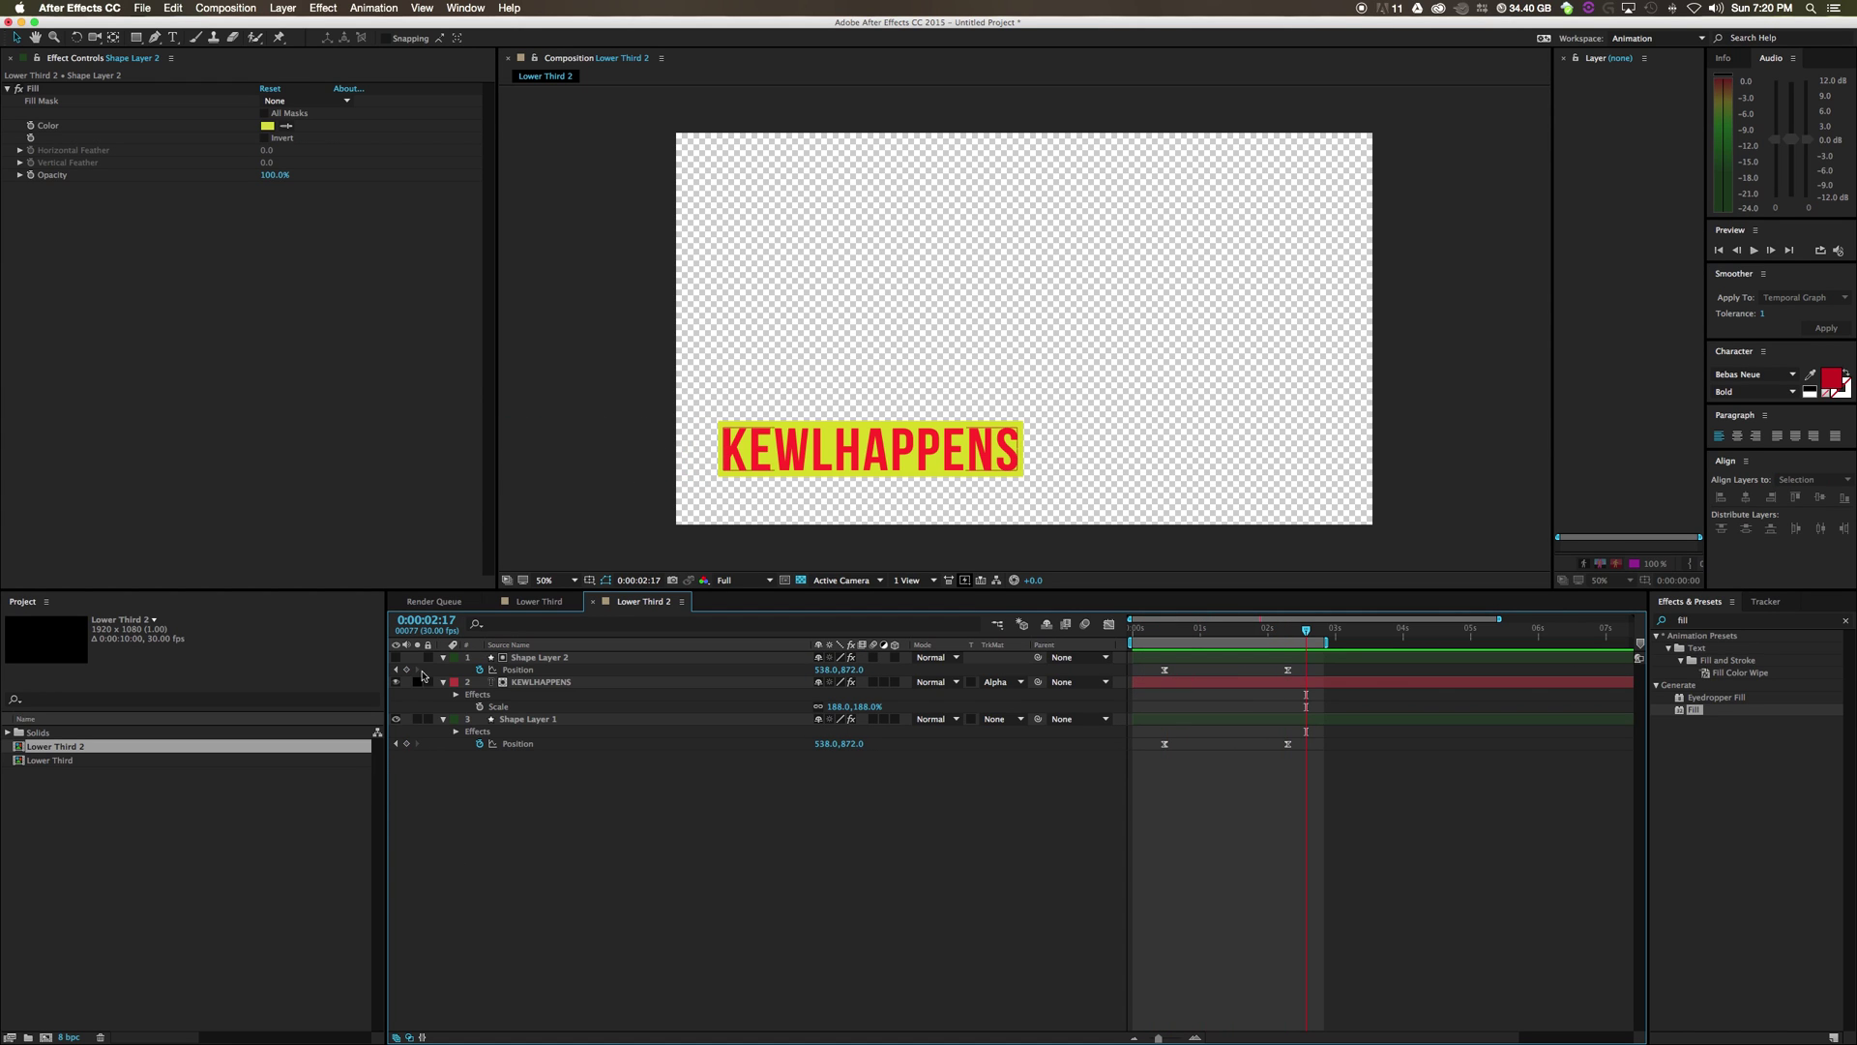
# Create a 1920 x 1080, 30 fps, 10-second composition named Lower Third Final
pyautogui.click(163, 833)
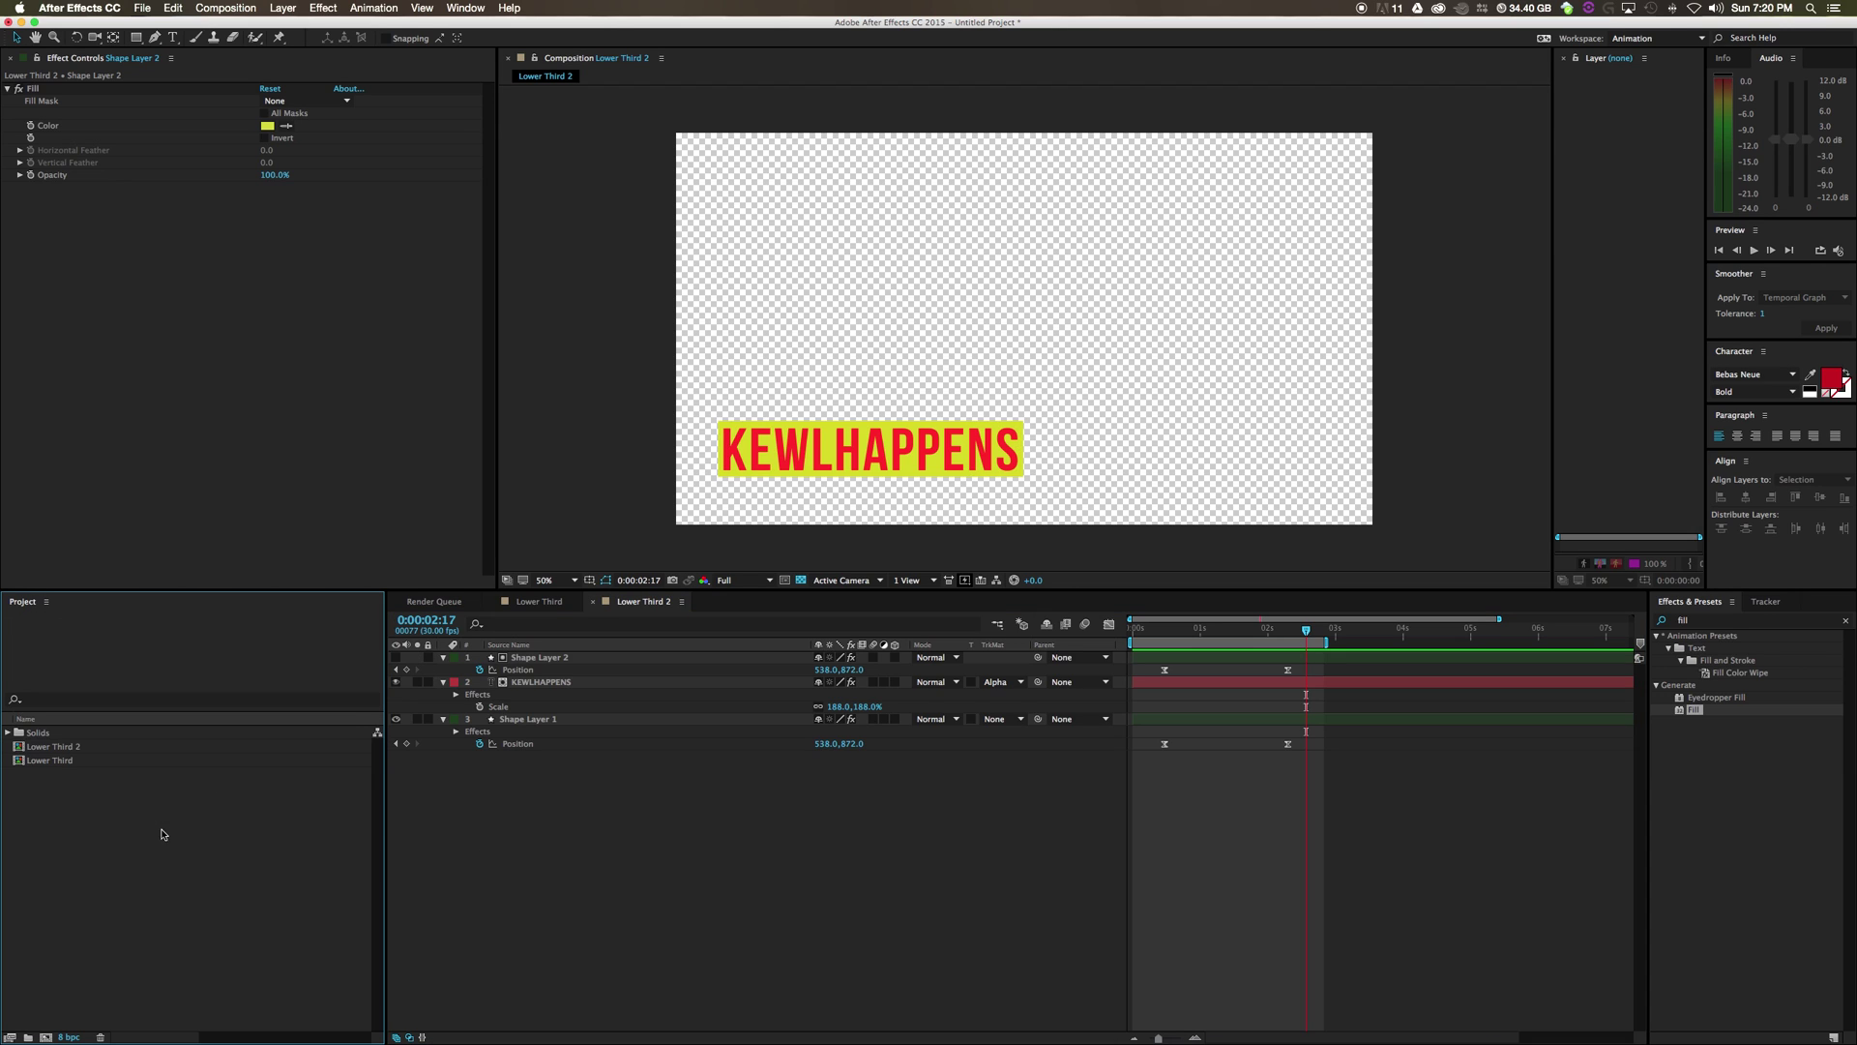
pyautogui.rightClick(84, 843)
pyautogui.click(147, 849)
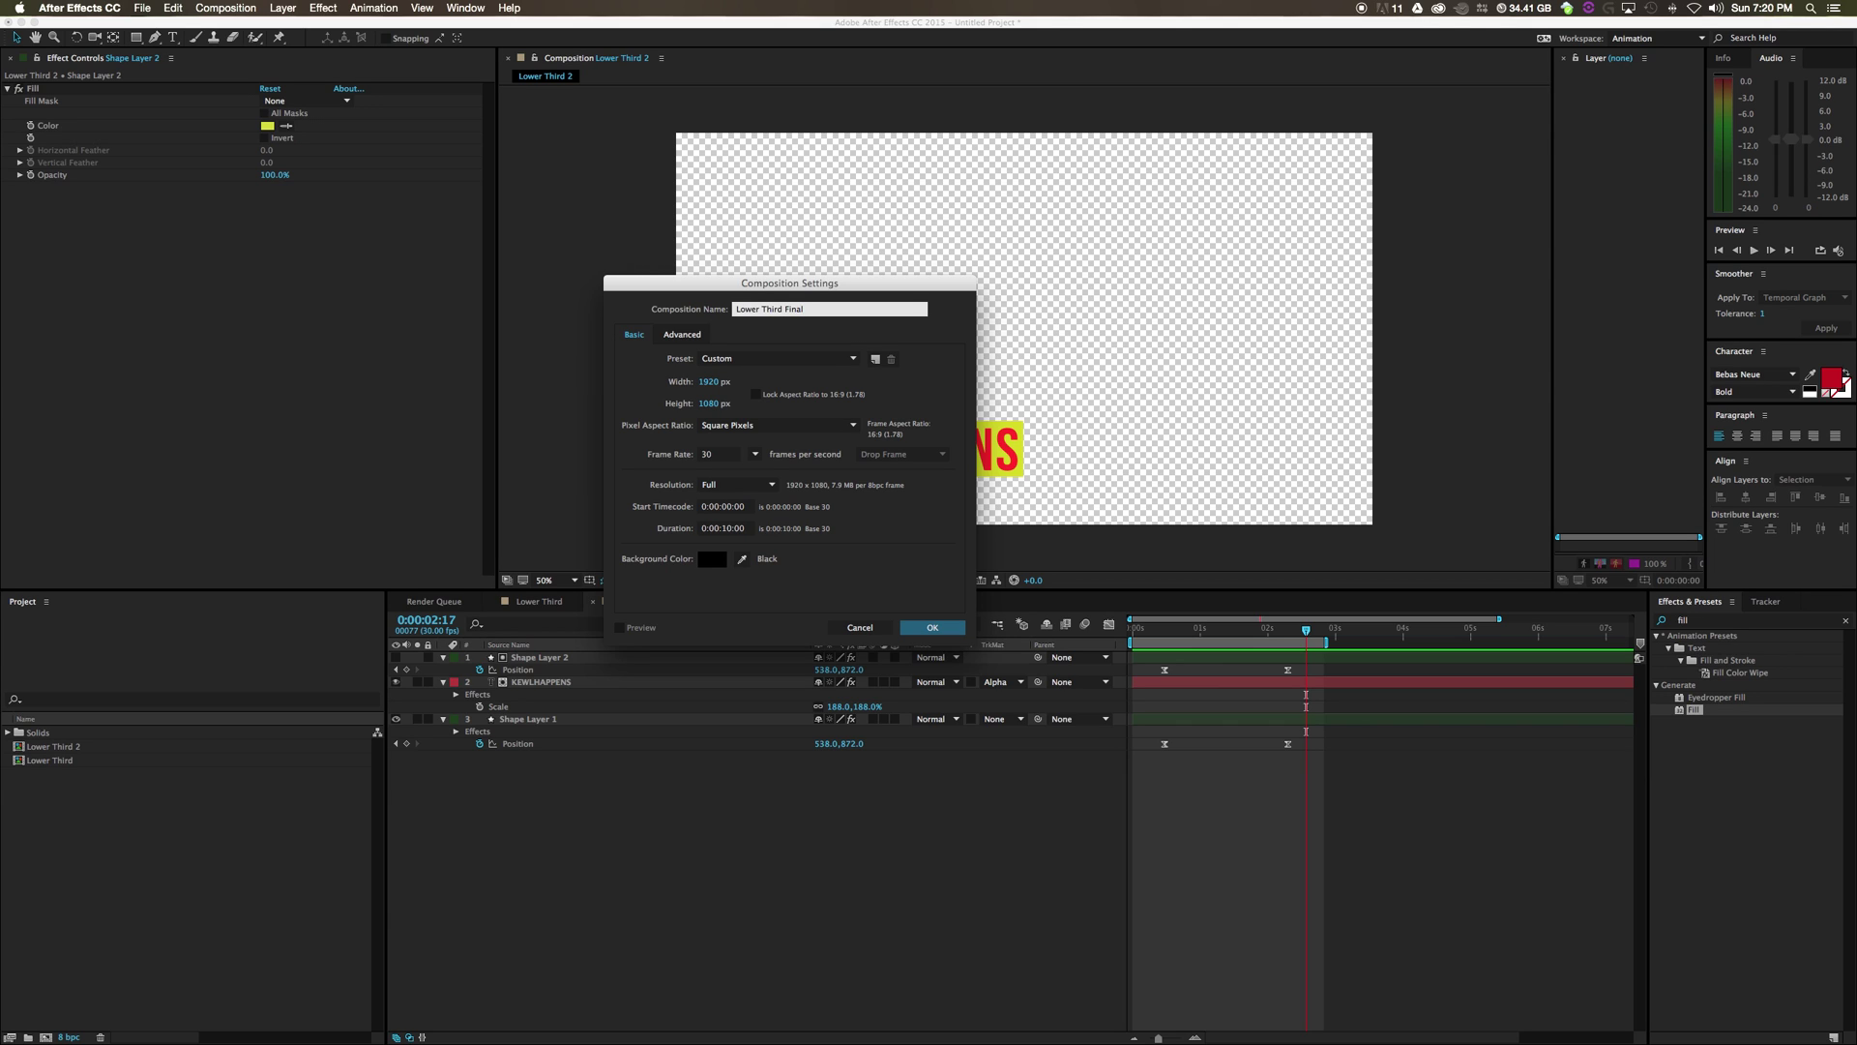
pyautogui.press('Return')
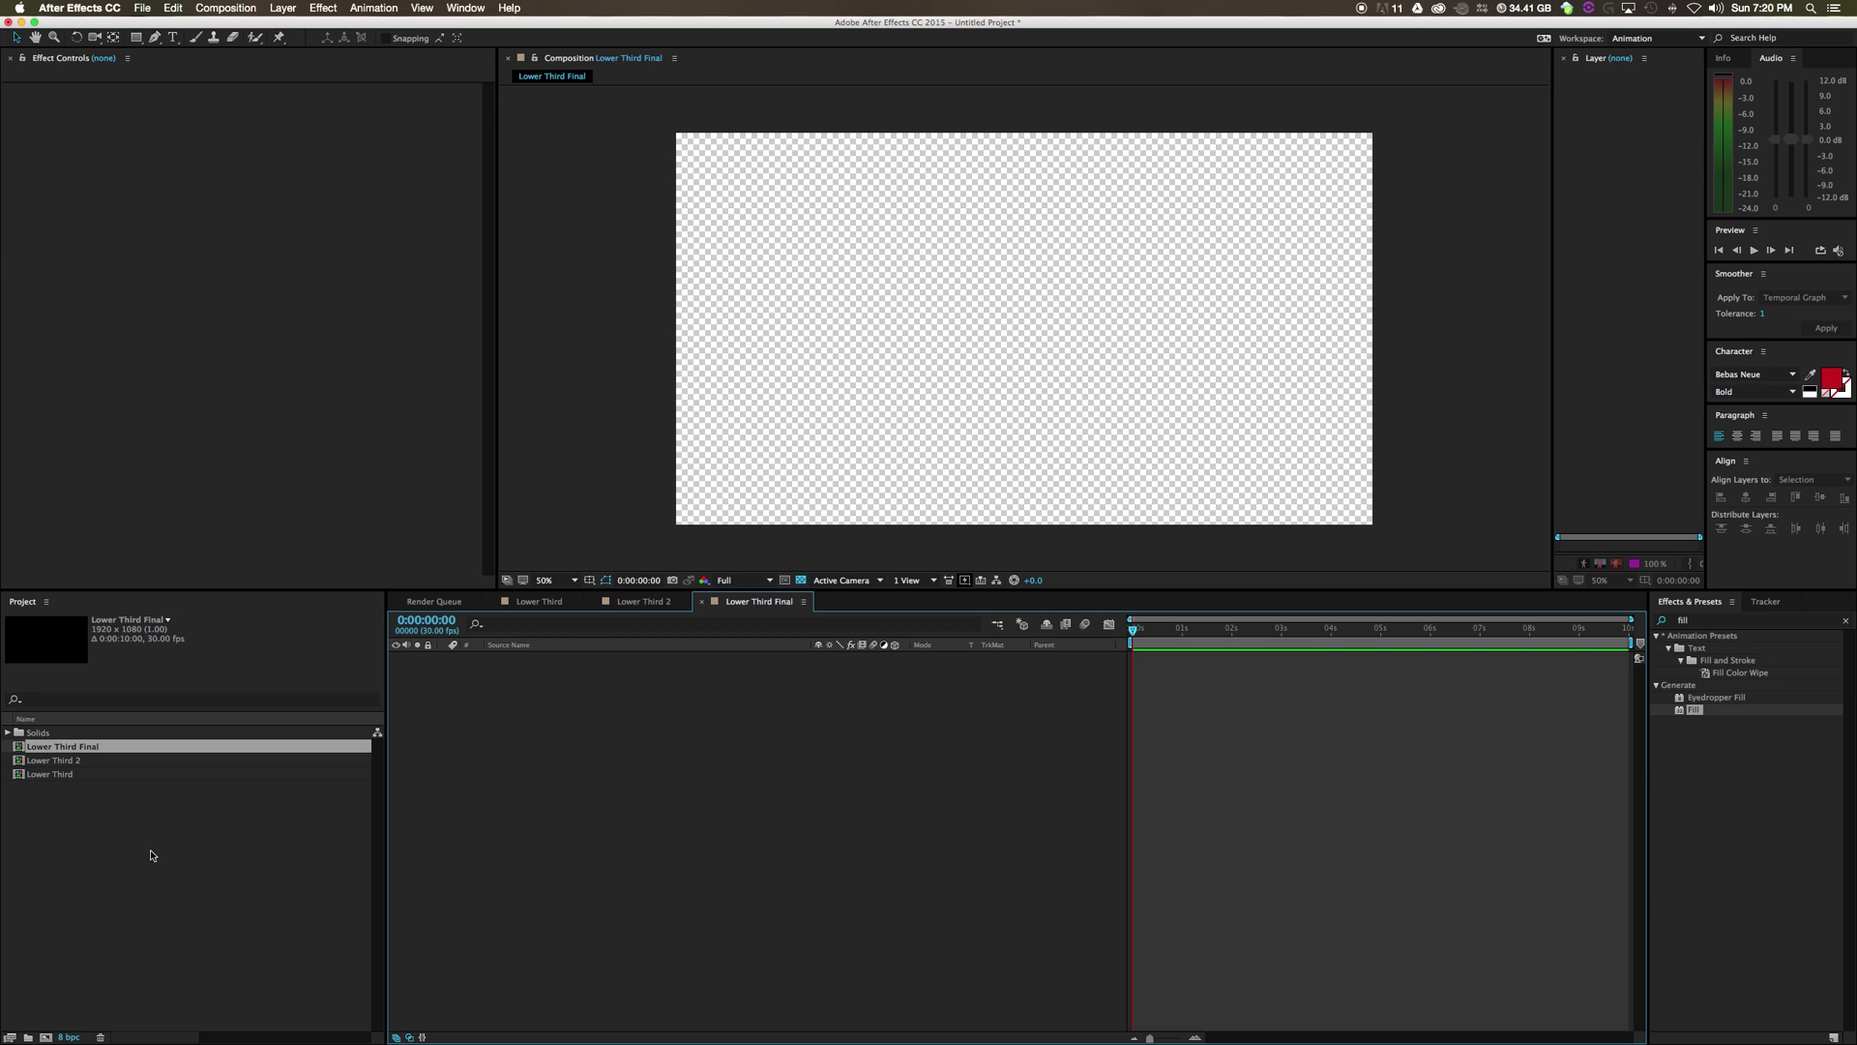
# Switch between the Lower Third and Lower Third 2 compositions to compare the two designs
pyautogui.click(635, 610)
pyautogui.click(570, 602)
pyautogui.click(657, 602)
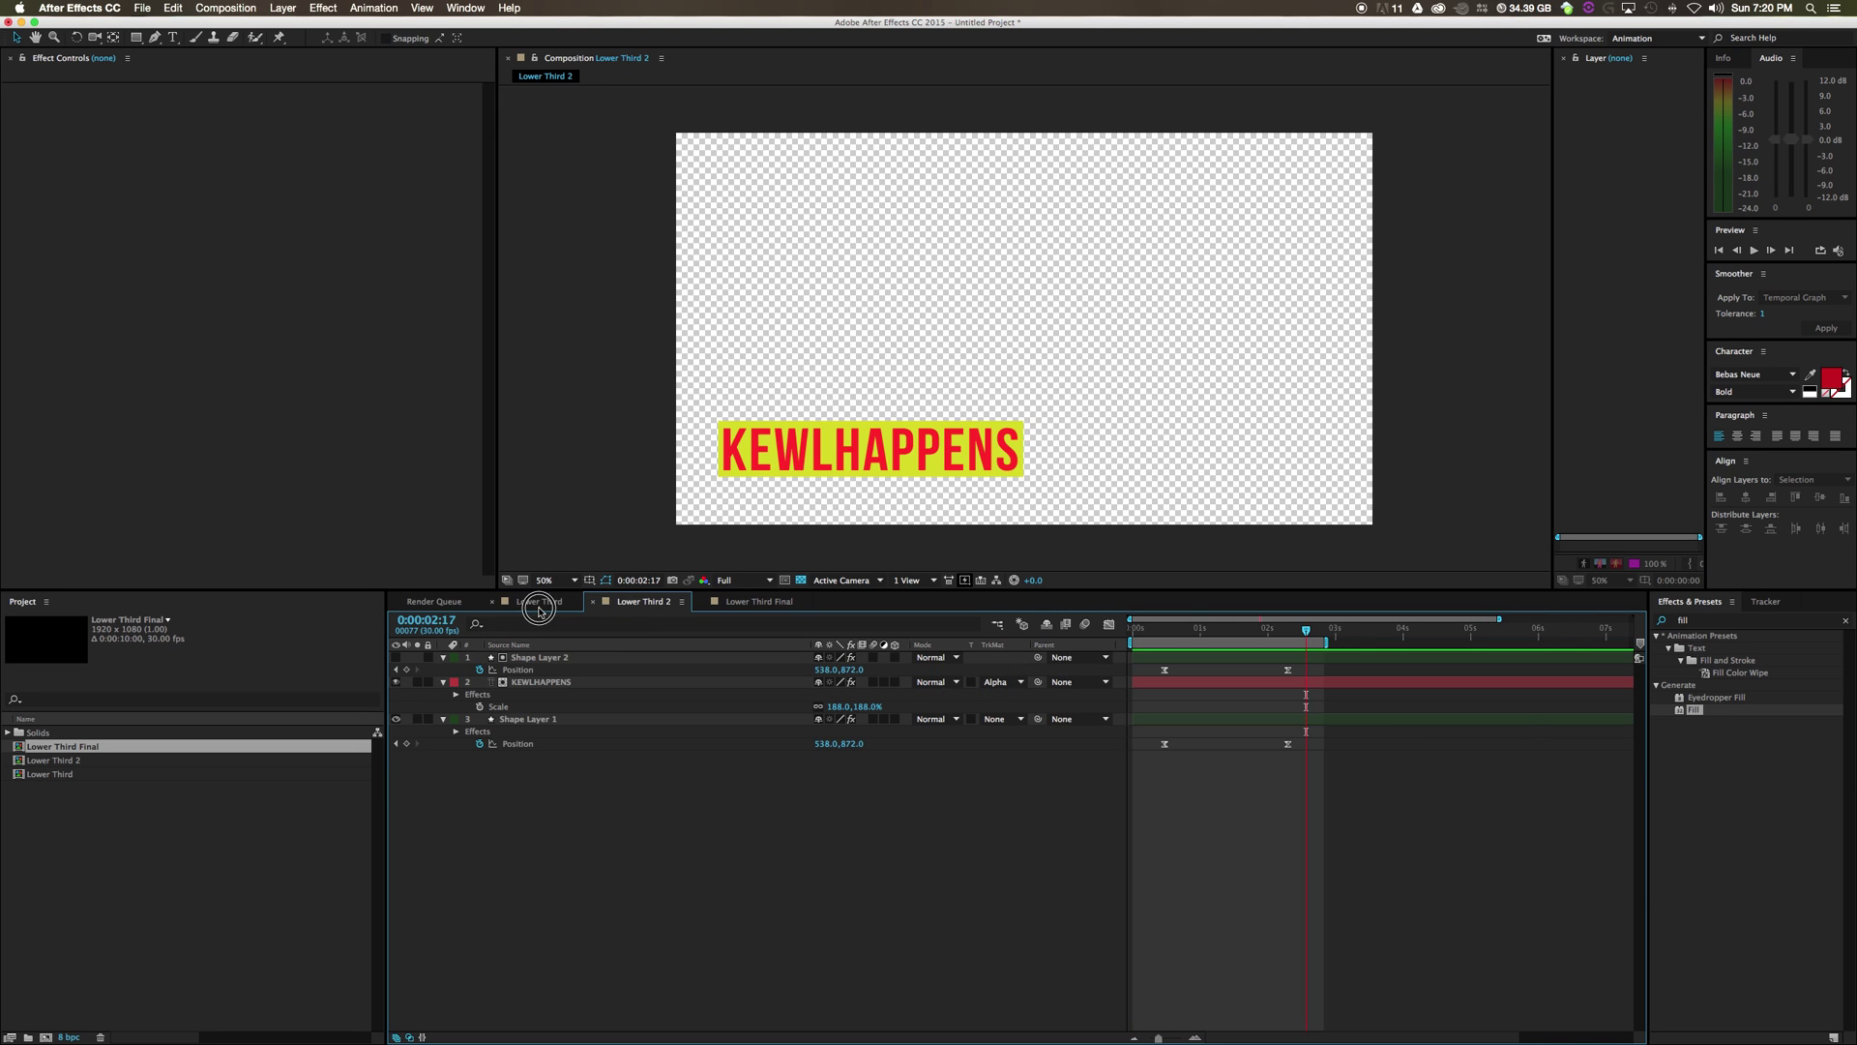
pyautogui.click(538, 609)
pyautogui.click(619, 603)
pyautogui.click(538, 604)
pyautogui.click(587, 609)
pyautogui.click(571, 604)
# Place the Lower Third 2 composition in Lower Third Final and shorten the work area to end at about 3 seconds
pyautogui.click(760, 602)
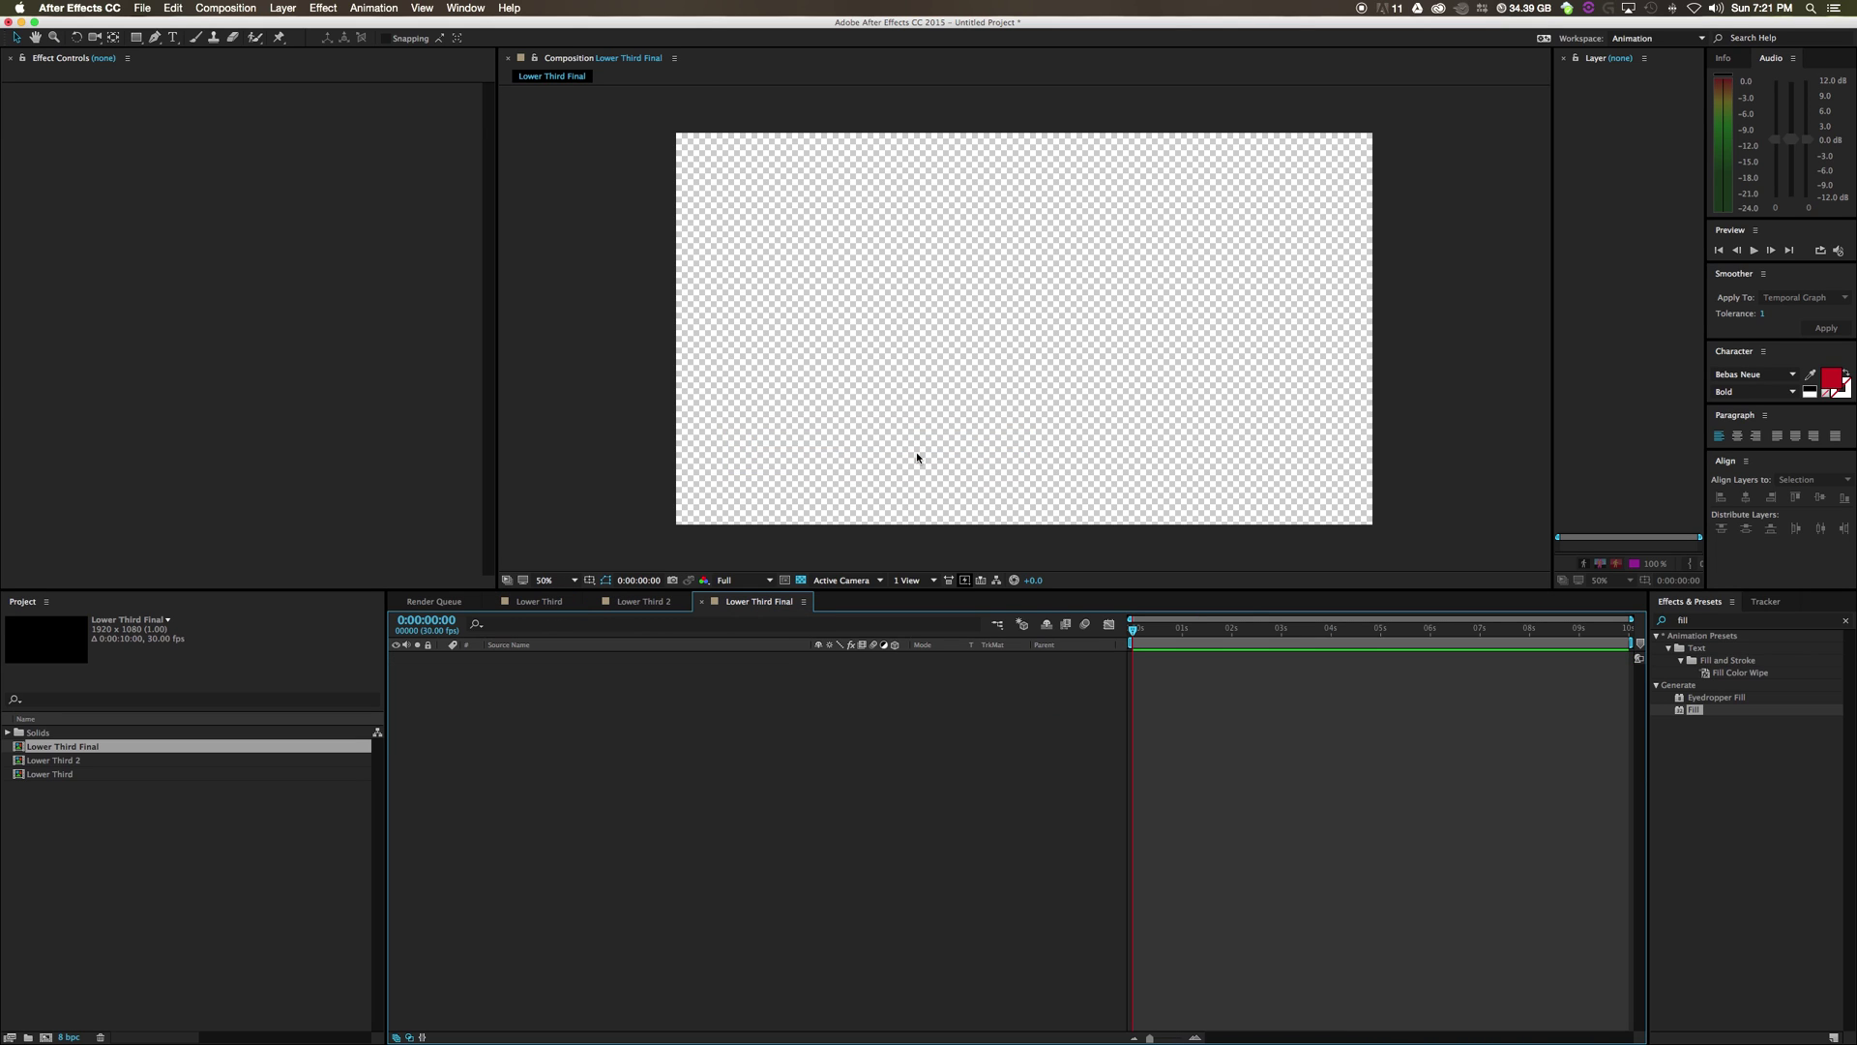
pyautogui.click(54, 774)
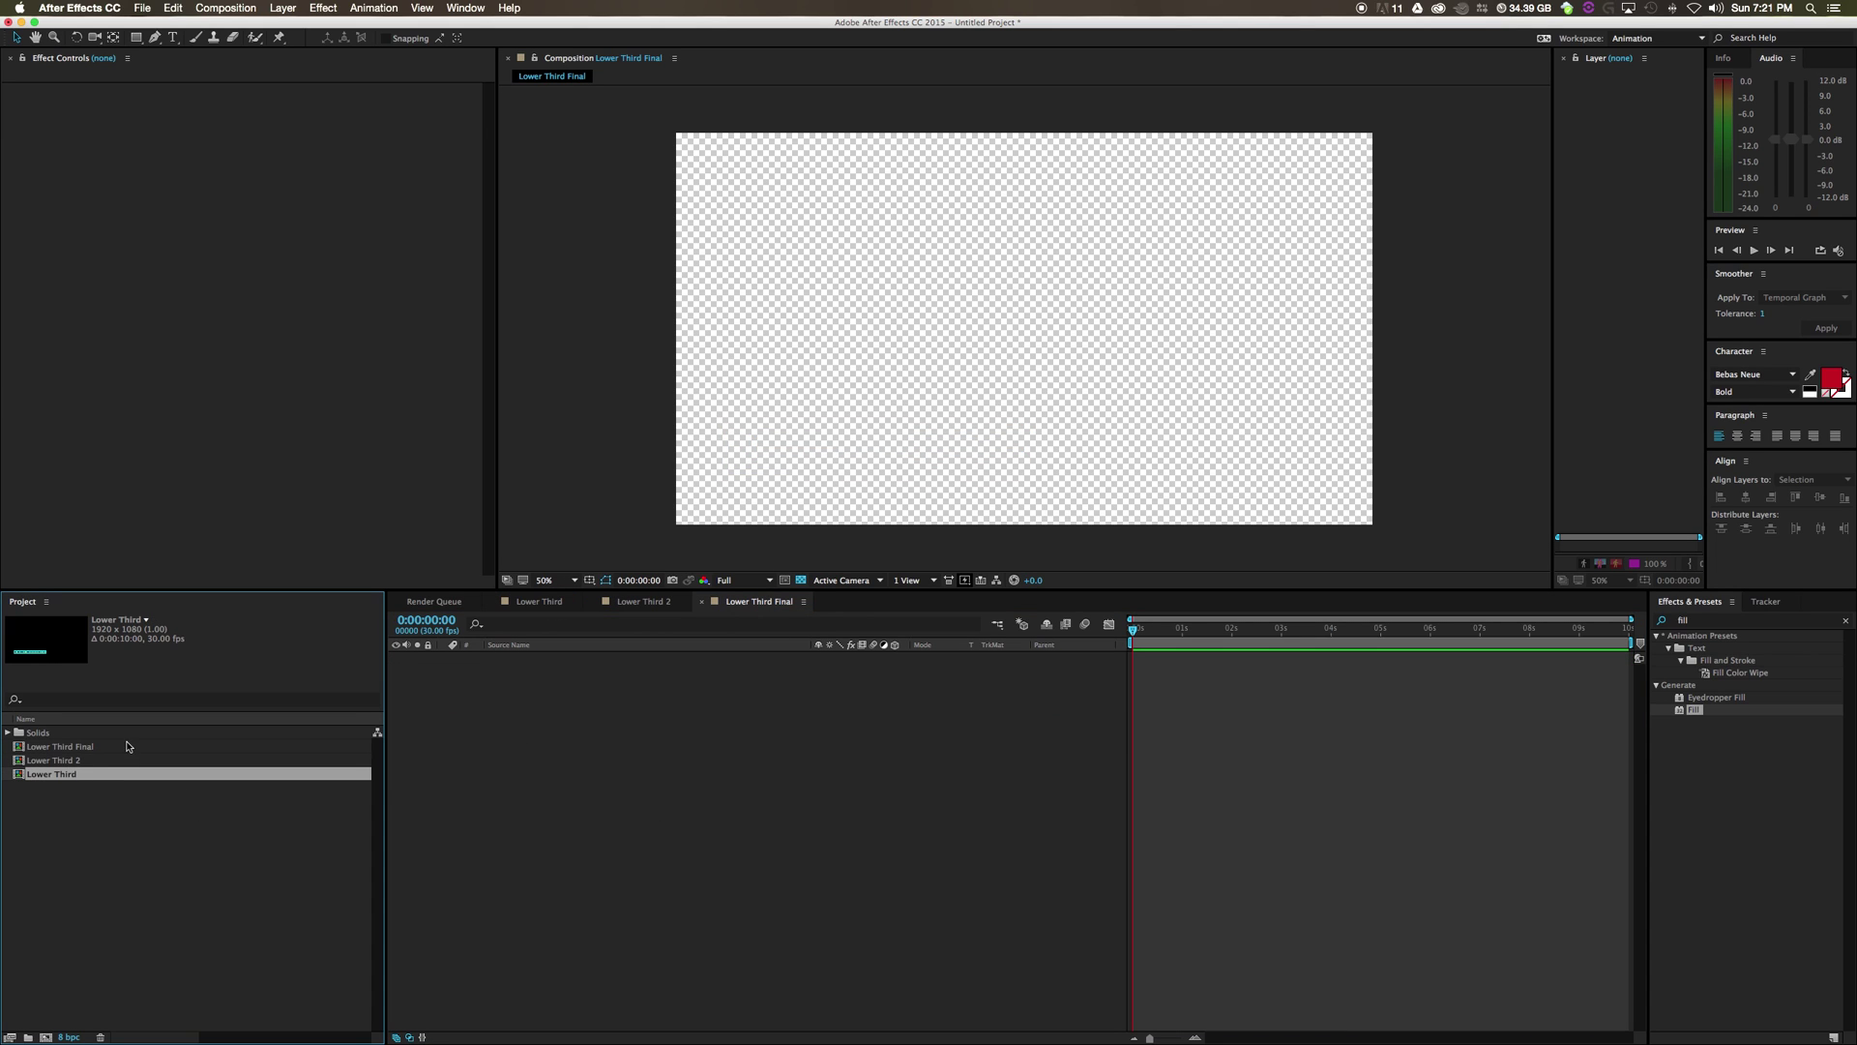
pyautogui.click(150, 760)
pyautogui.moveTo(80, 764); pyautogui.dragTo(642, 733)
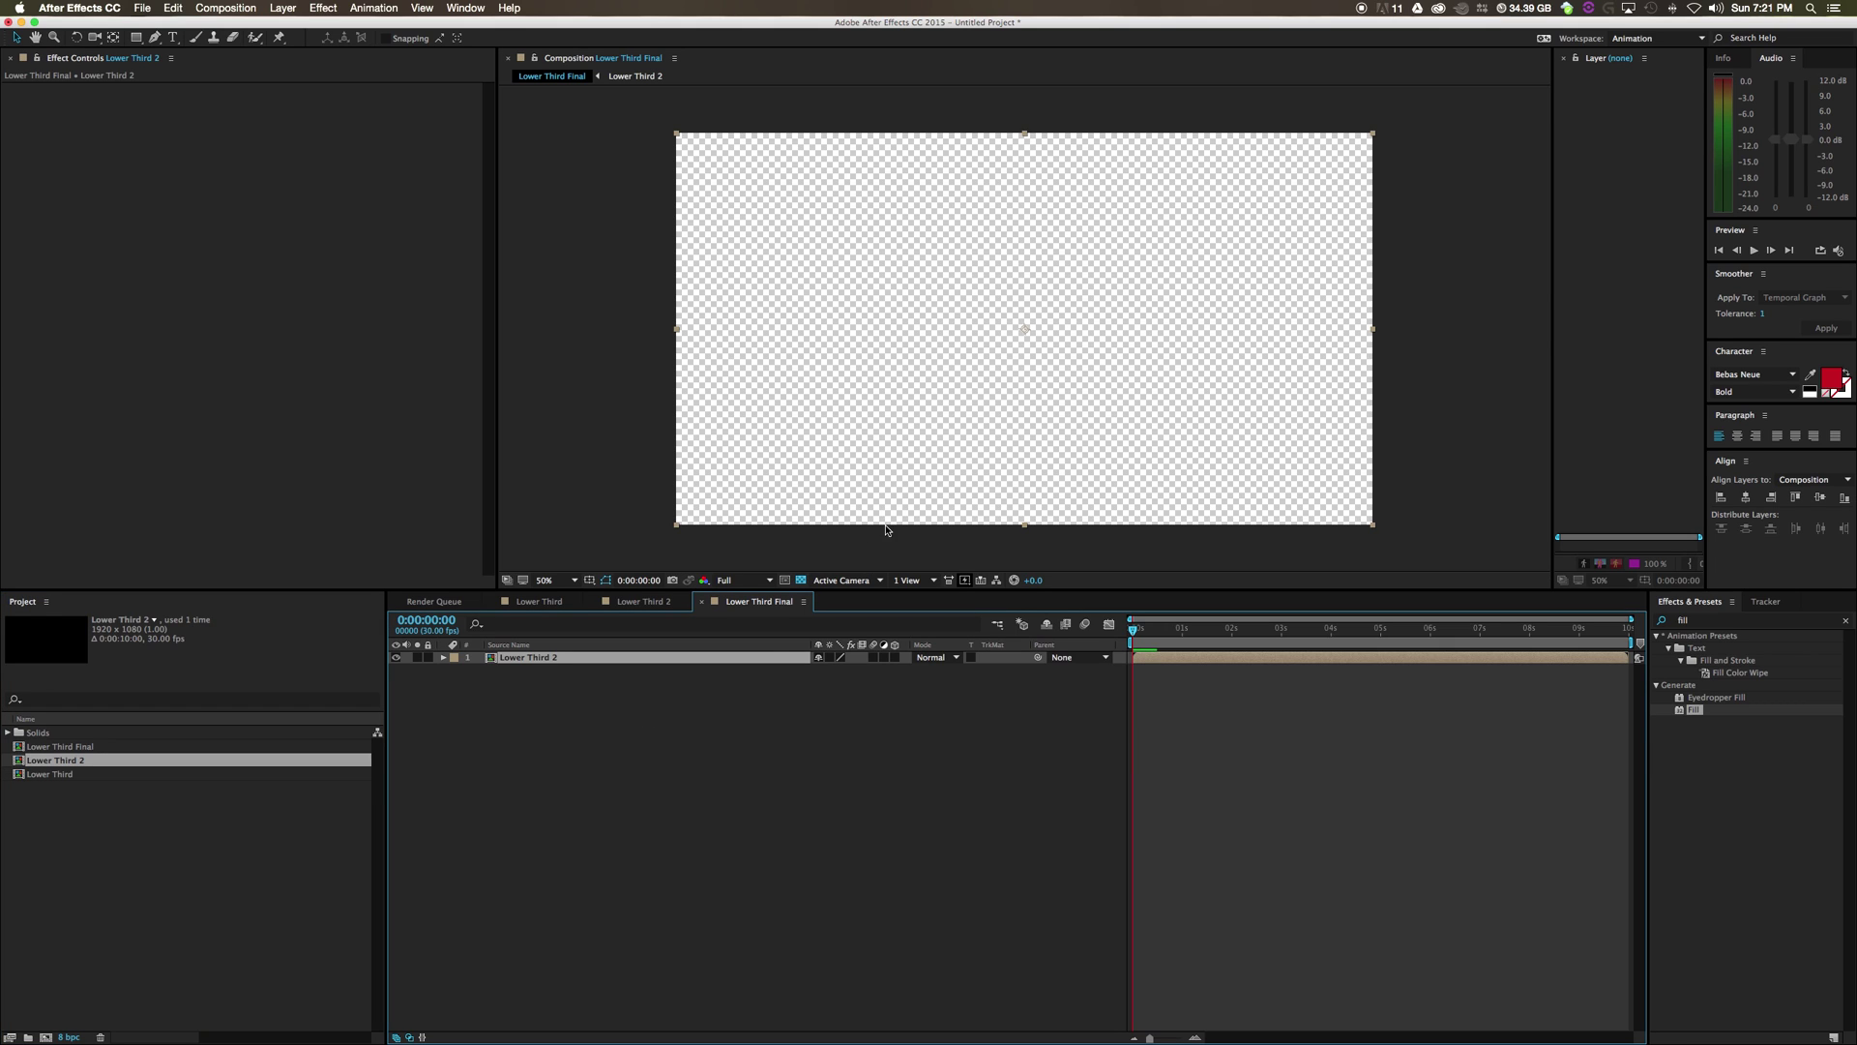
pyautogui.moveTo(1134, 630); pyautogui.dragTo(1274, 646)
pyautogui.moveTo(1631, 642); pyautogui.dragTo(1281, 633)
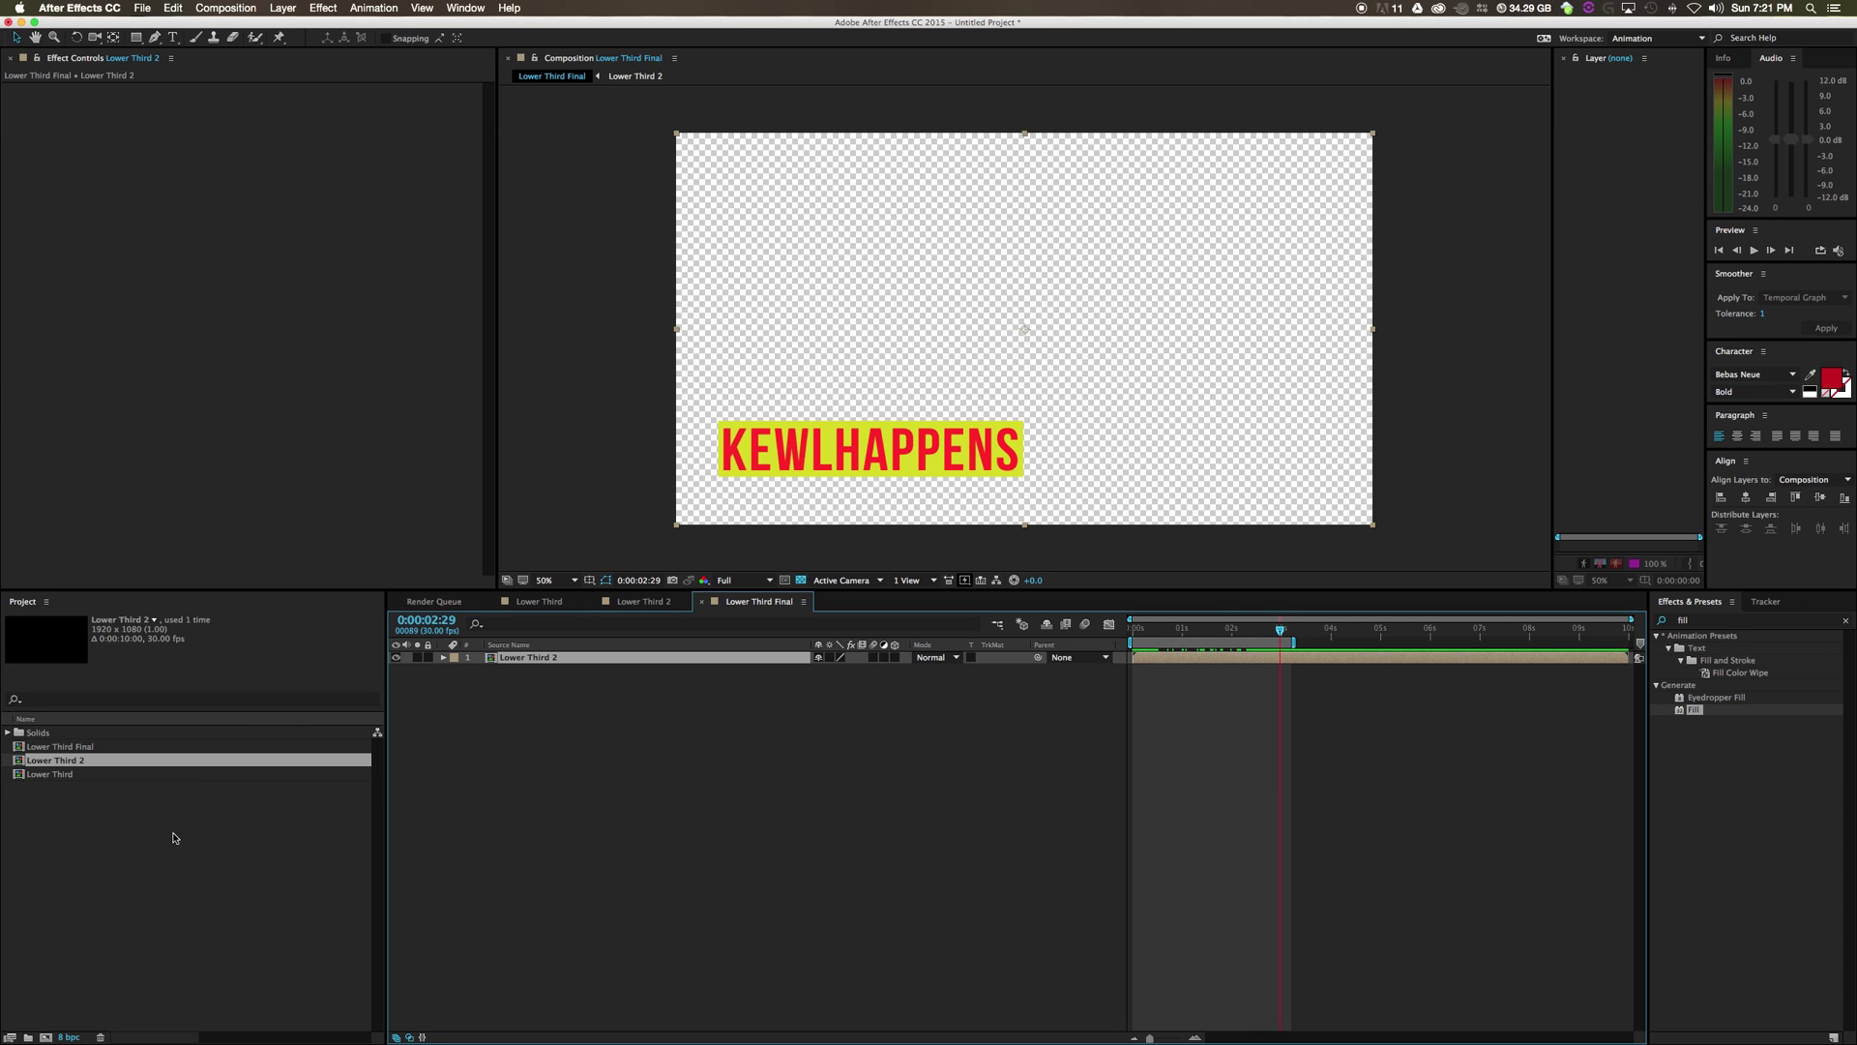
# Add the Lower Third composition beneath the Lower Third 2 layer and move it down so its bar shows below the larger one
pyautogui.click(53, 775)
pyautogui.moveTo(56, 778); pyautogui.dragTo(576, 694)
pyautogui.moveTo(992, 452); pyautogui.dragTo(974, 499)
# Move the Lower Third layer's anchor point to the center of its text and scale the layer to 54%
pyautogui.press('s')
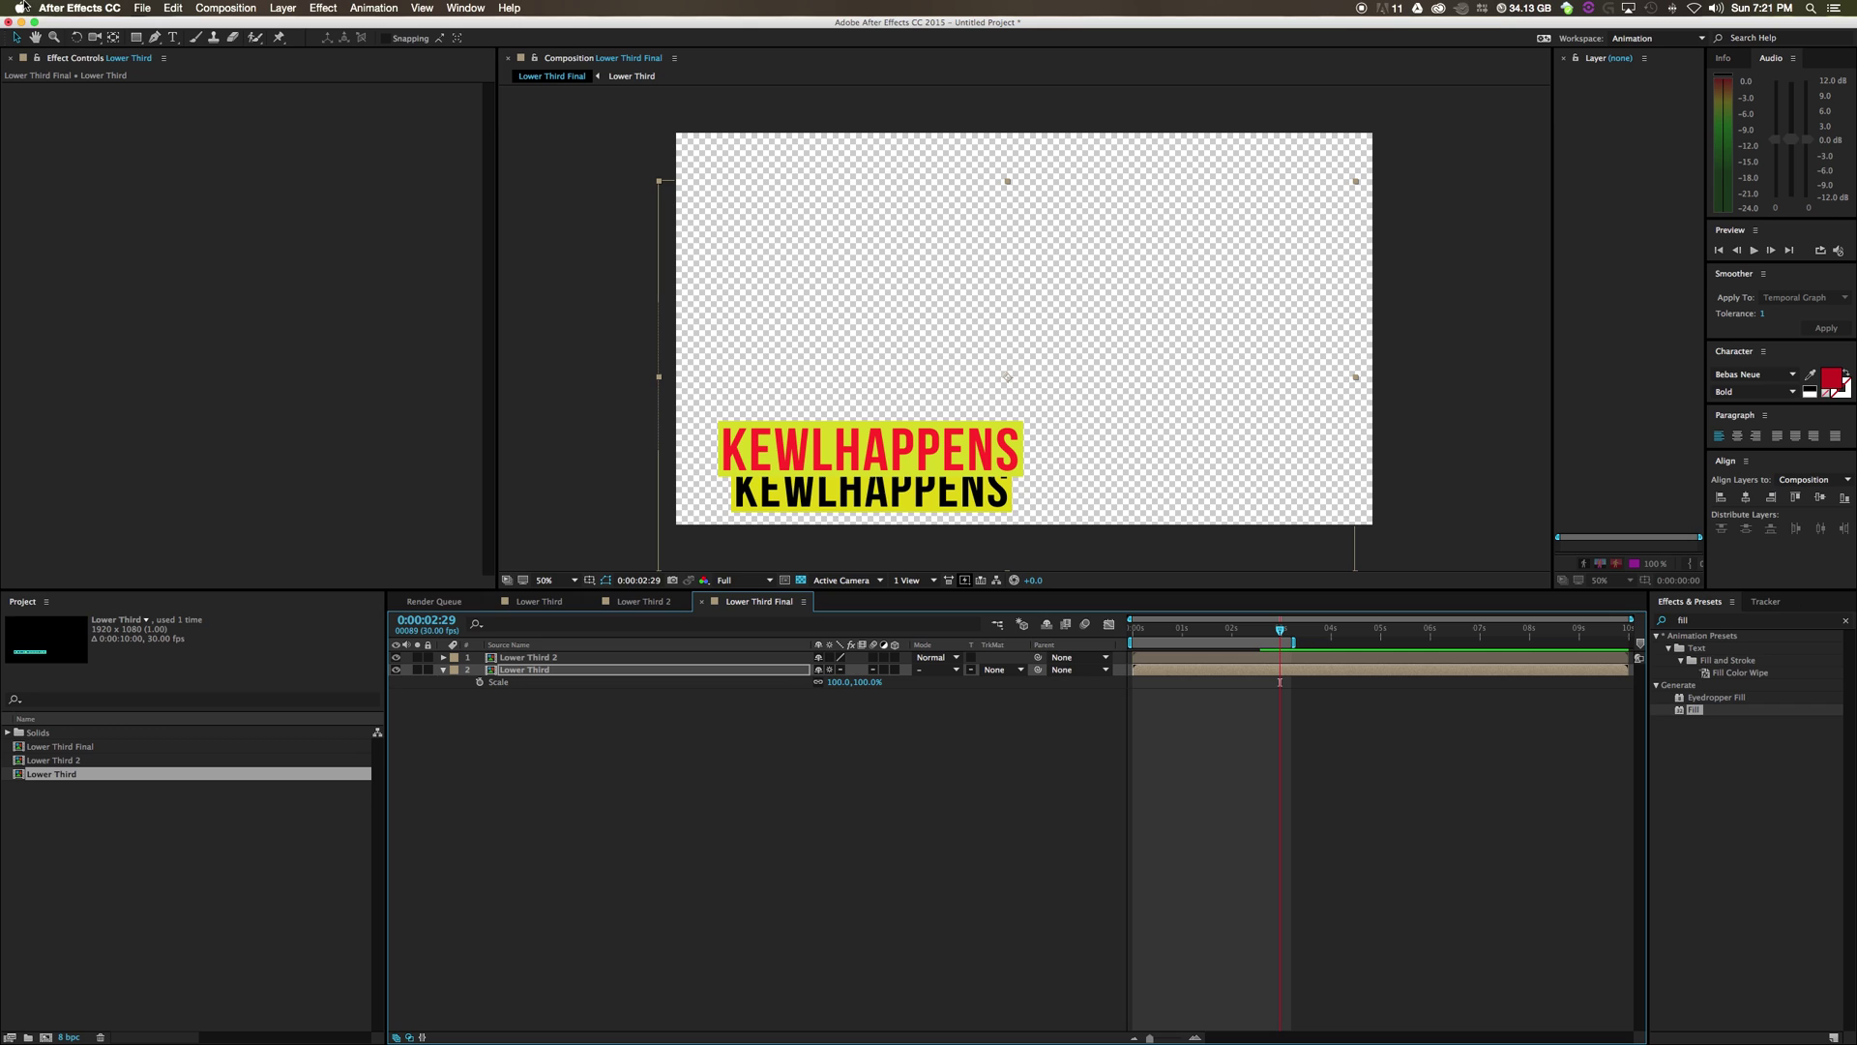
pyautogui.click(113, 39)
pyautogui.moveTo(1006, 379); pyautogui.dragTo(871, 491)
pyautogui.moveTo(861, 682); pyautogui.dragTo(836, 684)
pyautogui.click(799, 838)
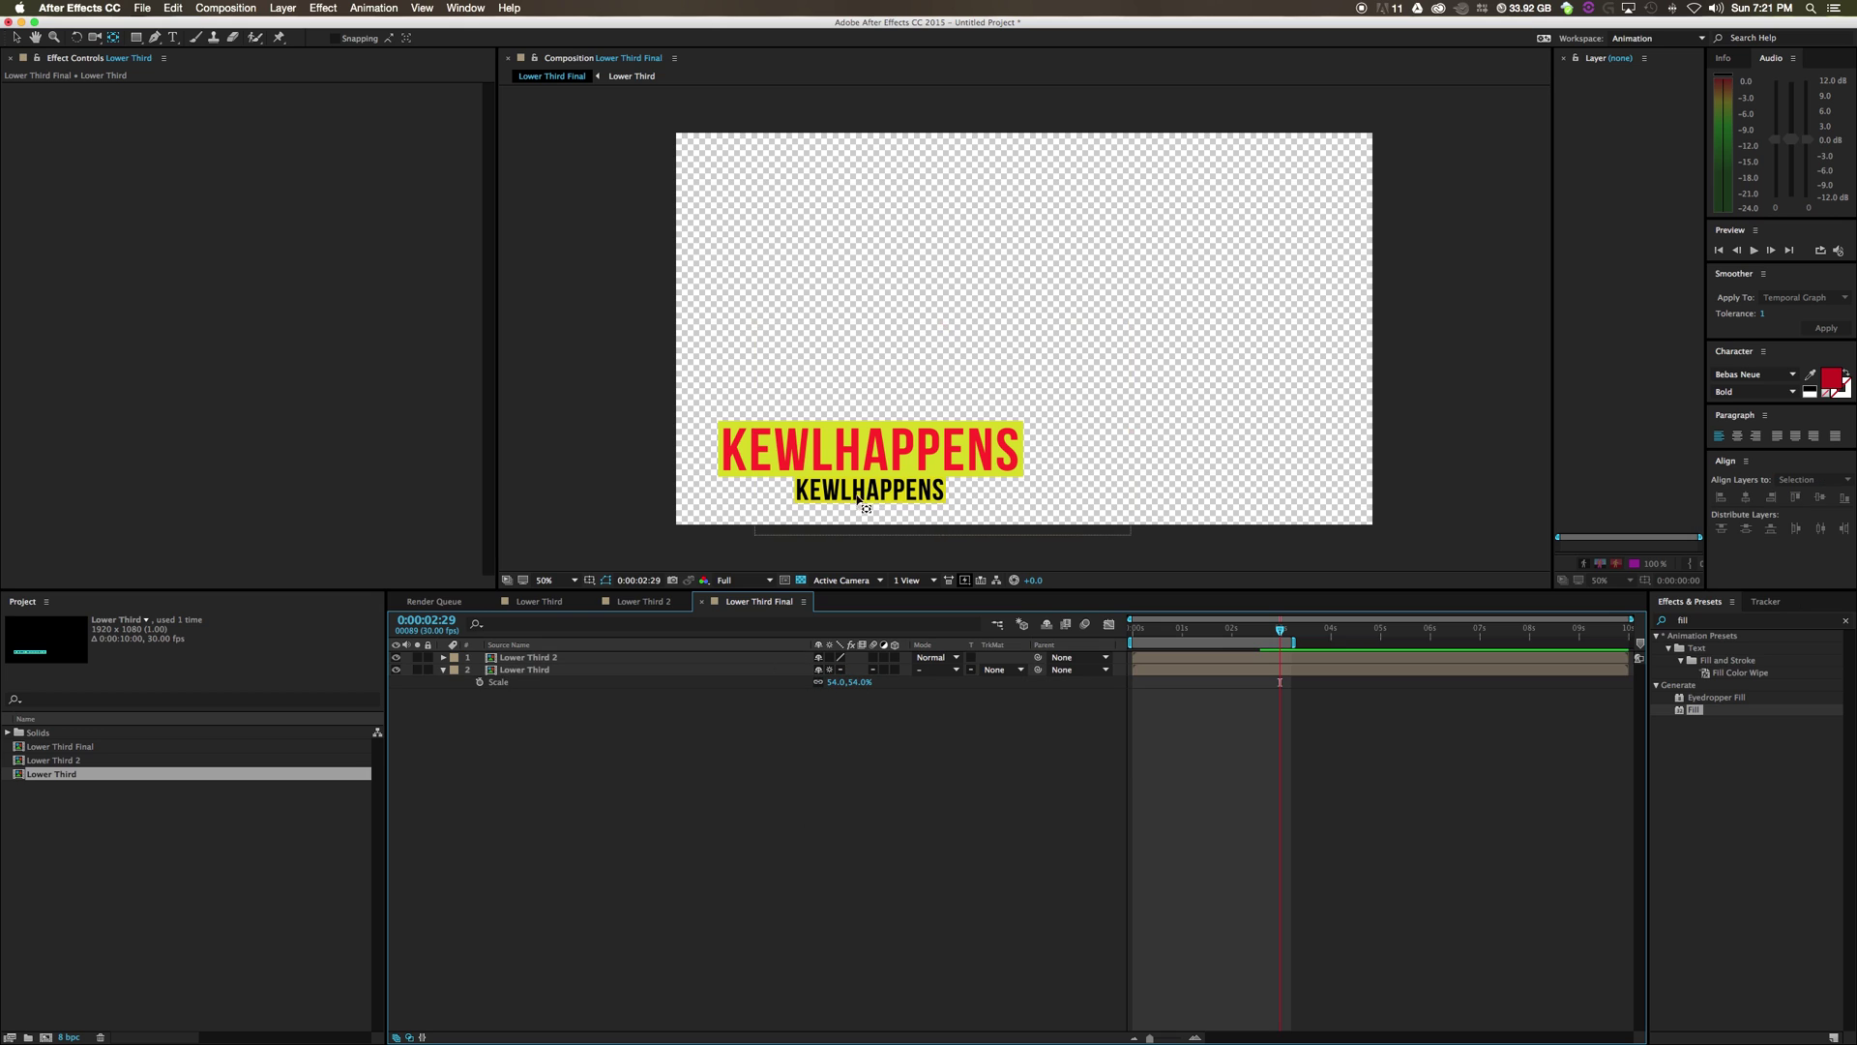
# Apply a red Fill effect to Shape Layer 2 inside the Lower Third composition, and return to Lower Third Final
pyautogui.click(529, 674)
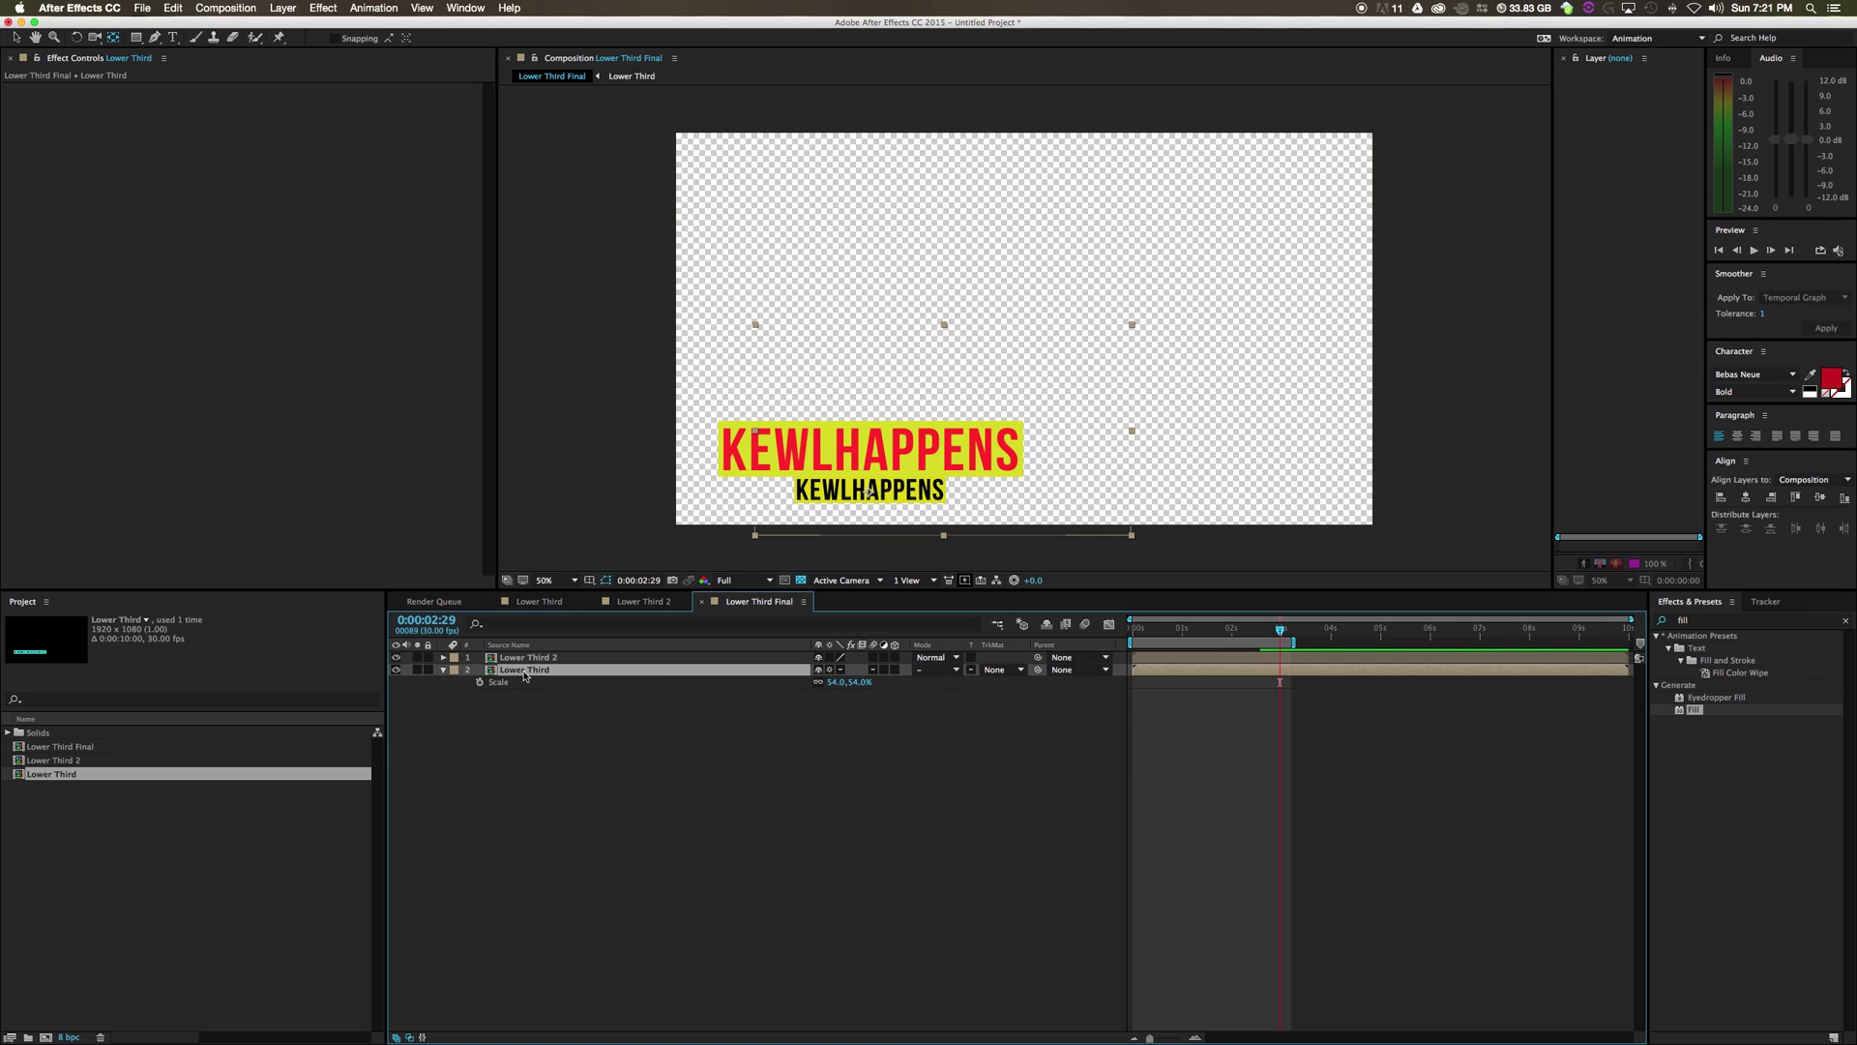
pyautogui.doubleClick(525, 671)
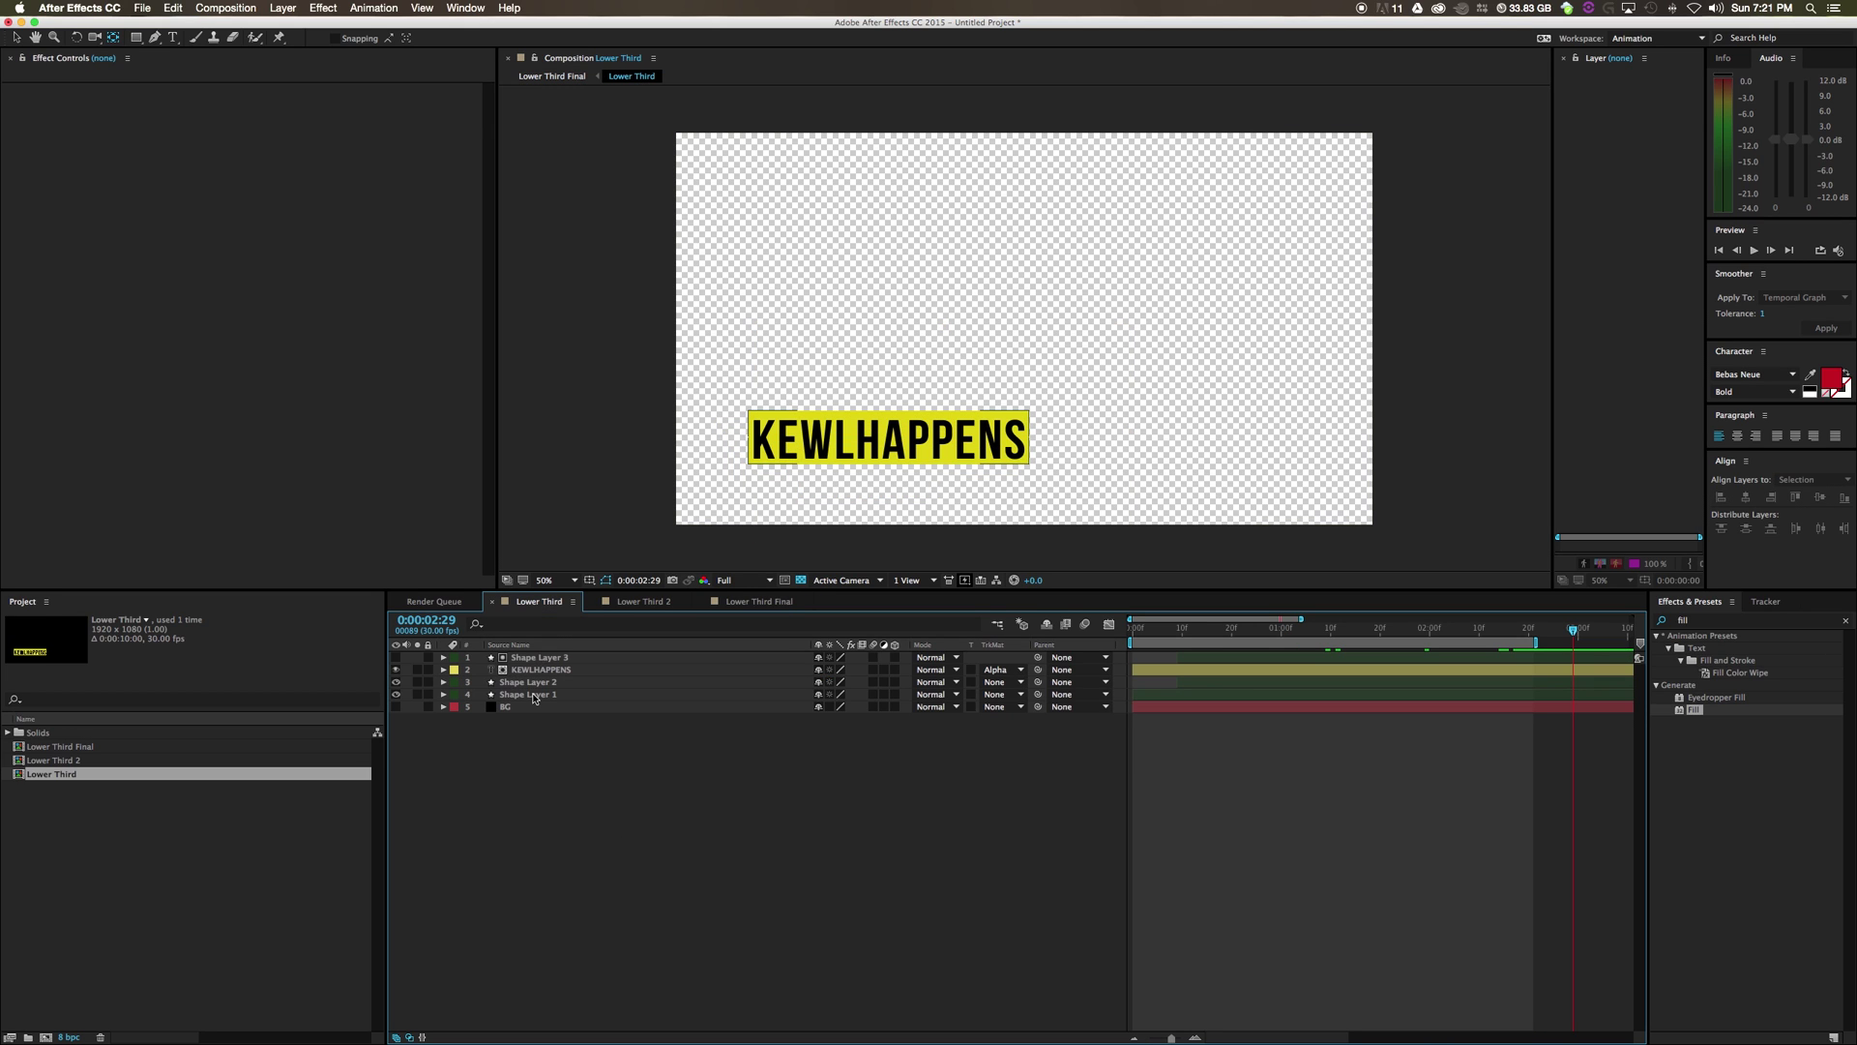
pyautogui.click(534, 683)
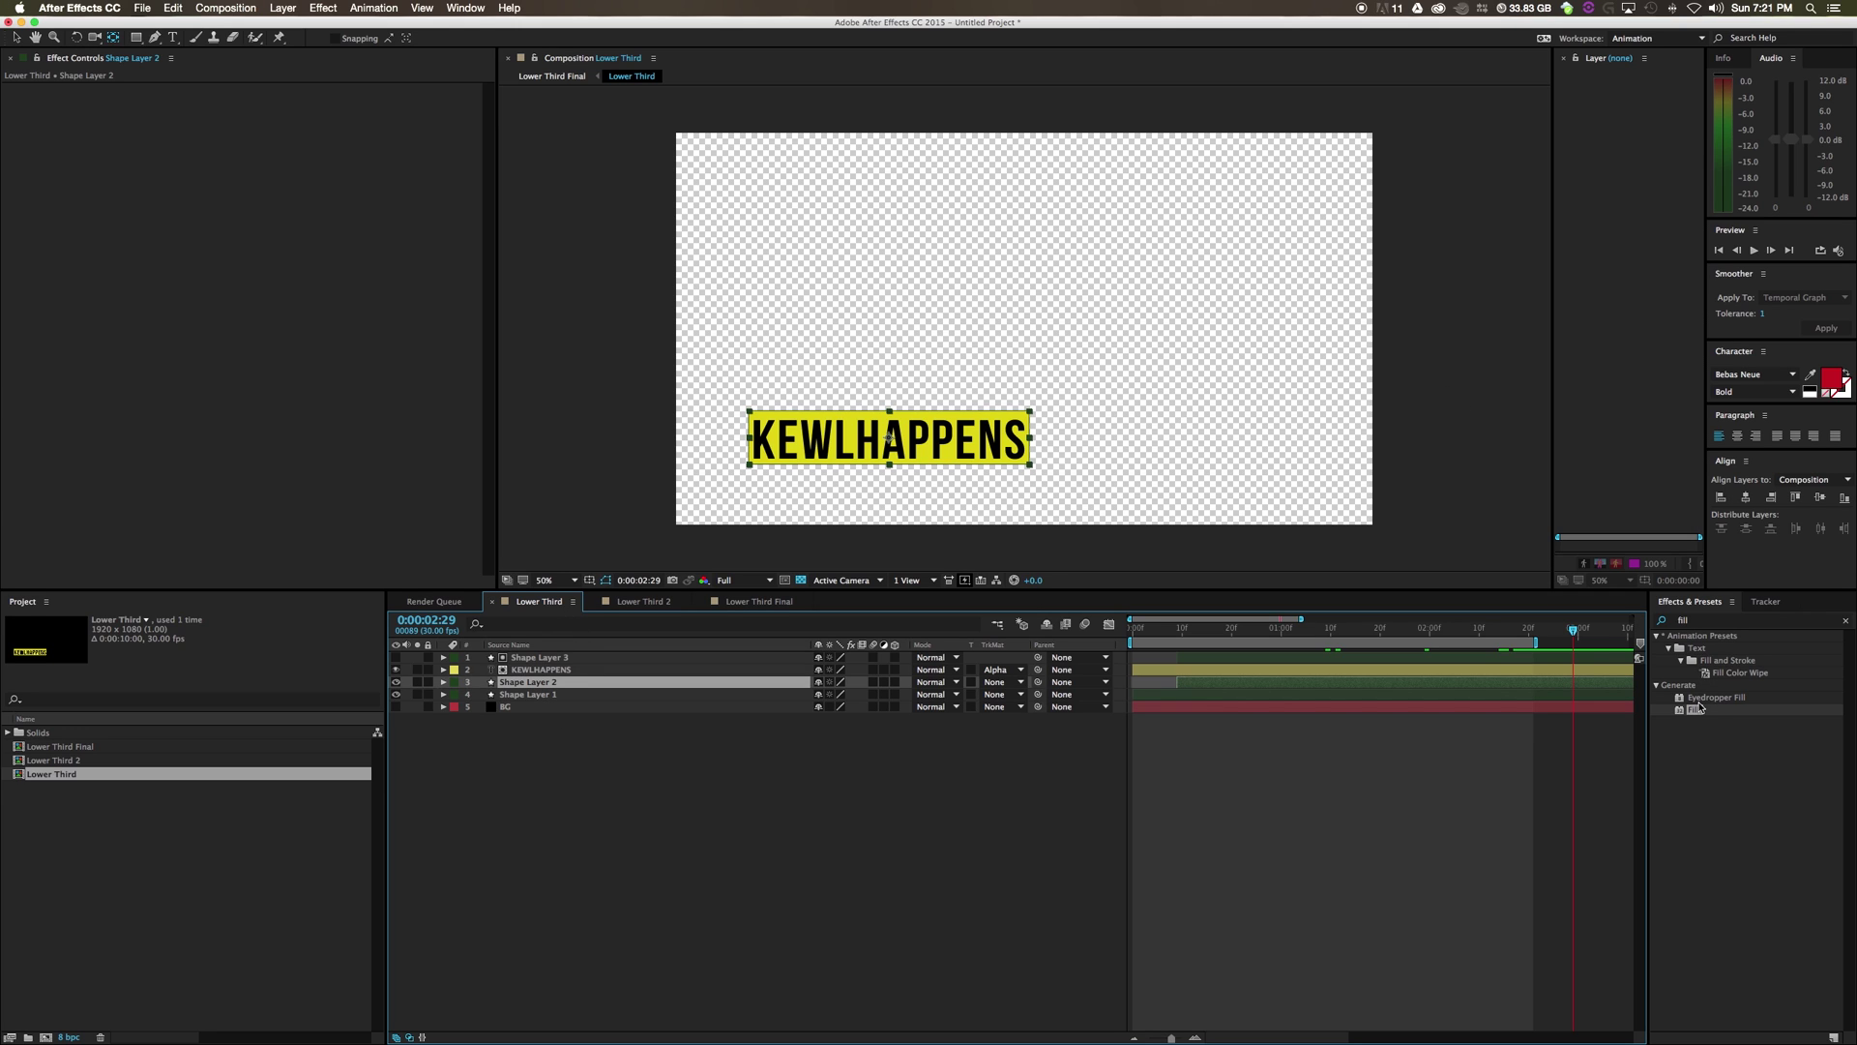
pyautogui.moveTo(1698, 709); pyautogui.dragTo(570, 682)
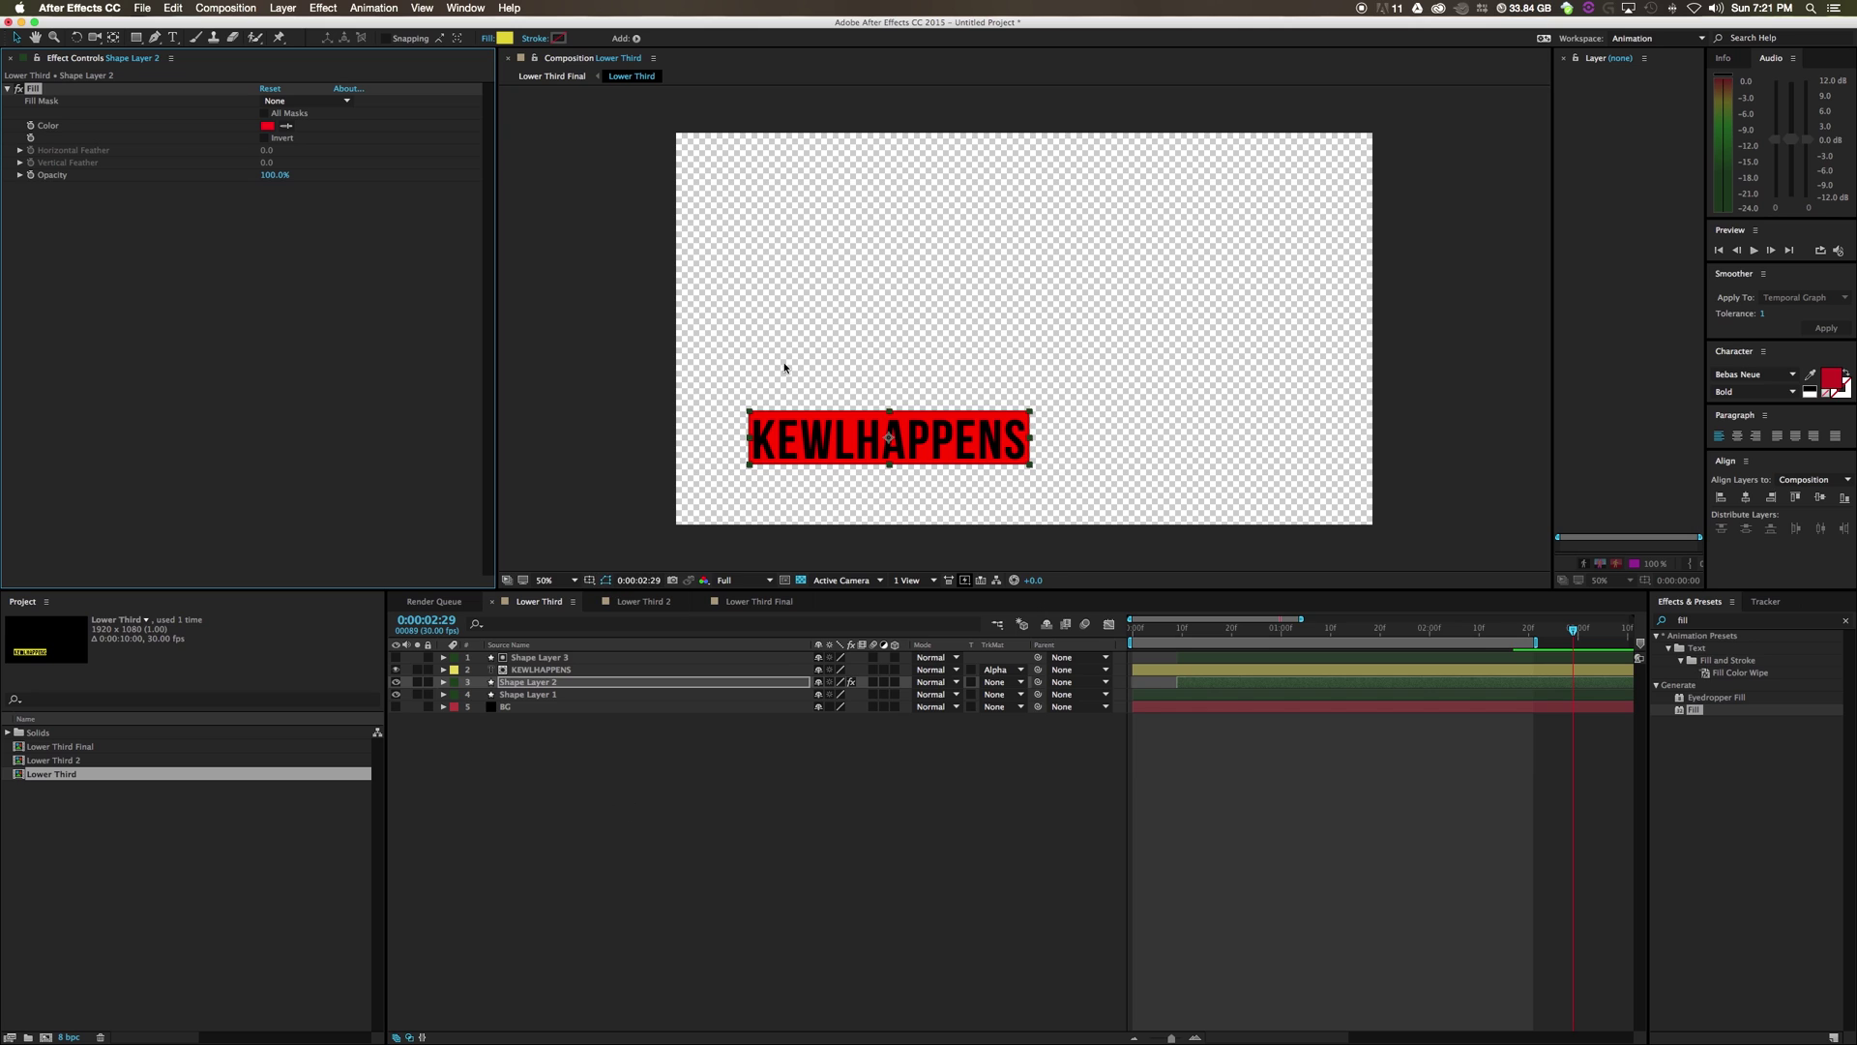
pyautogui.press('F2')
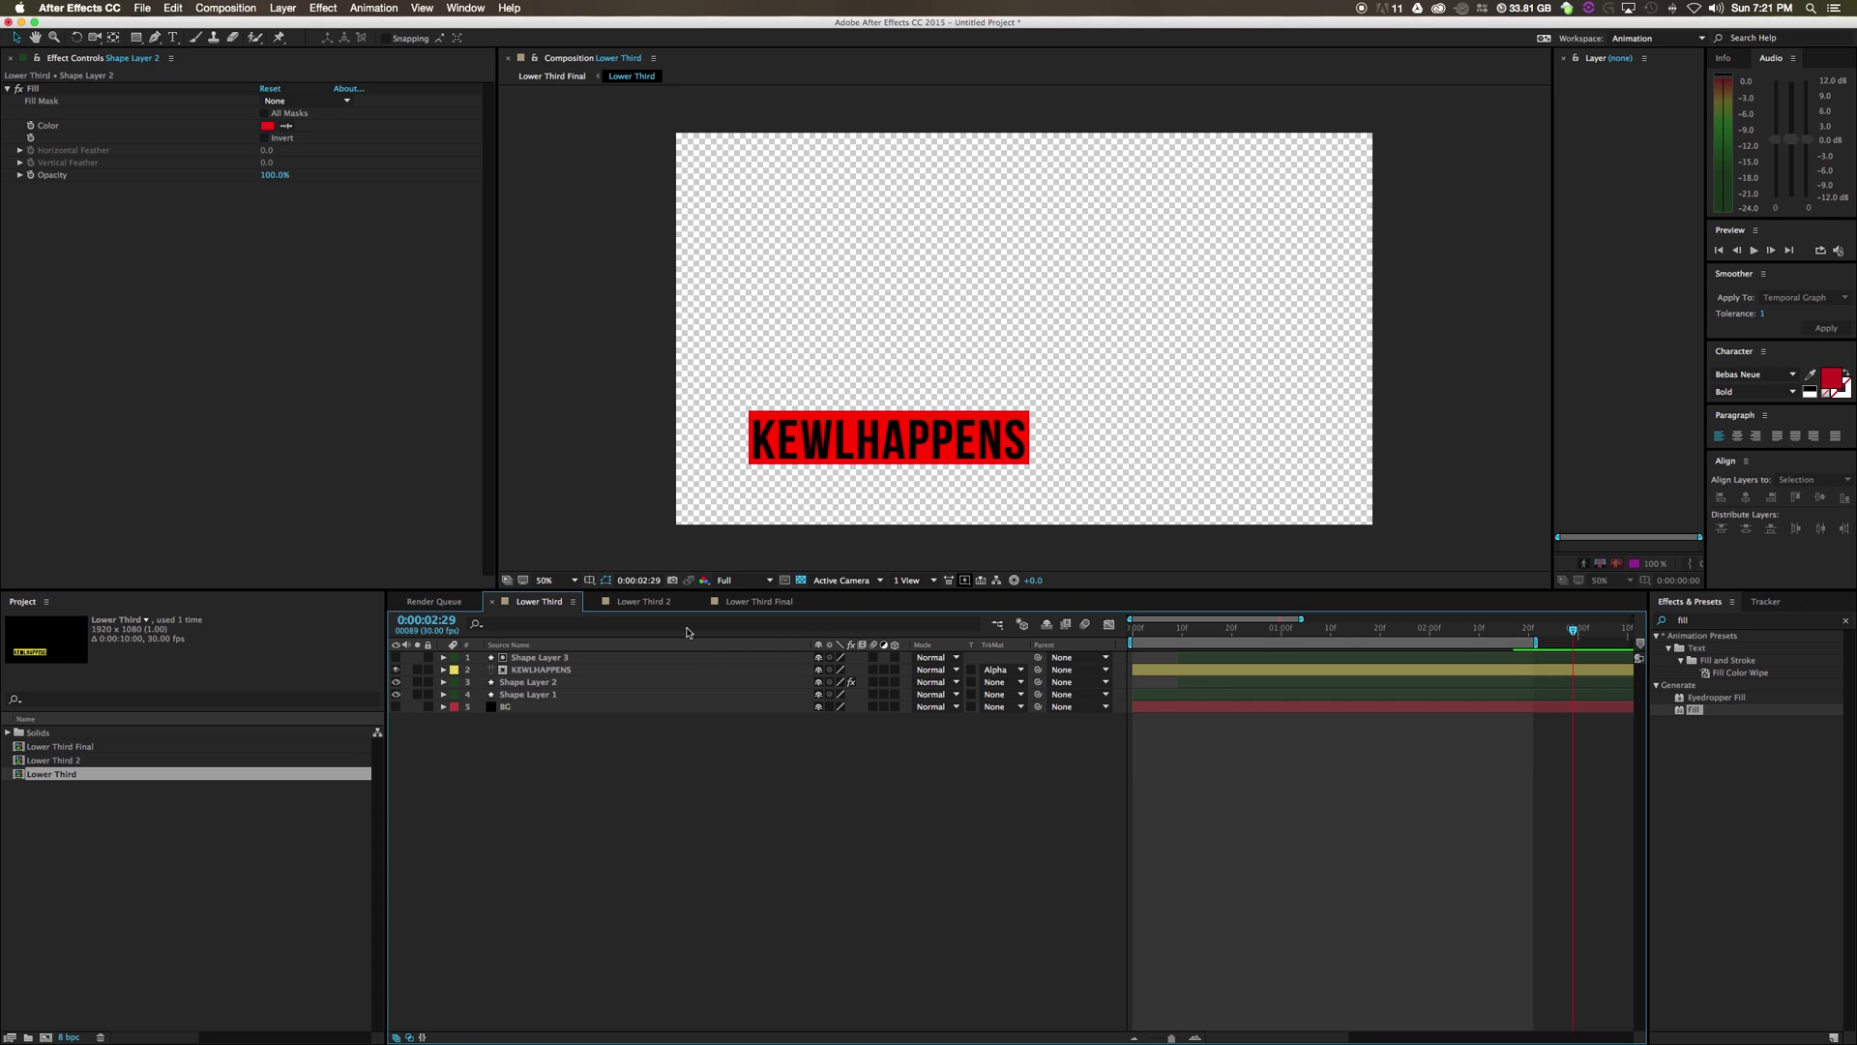
pyautogui.click(756, 601)
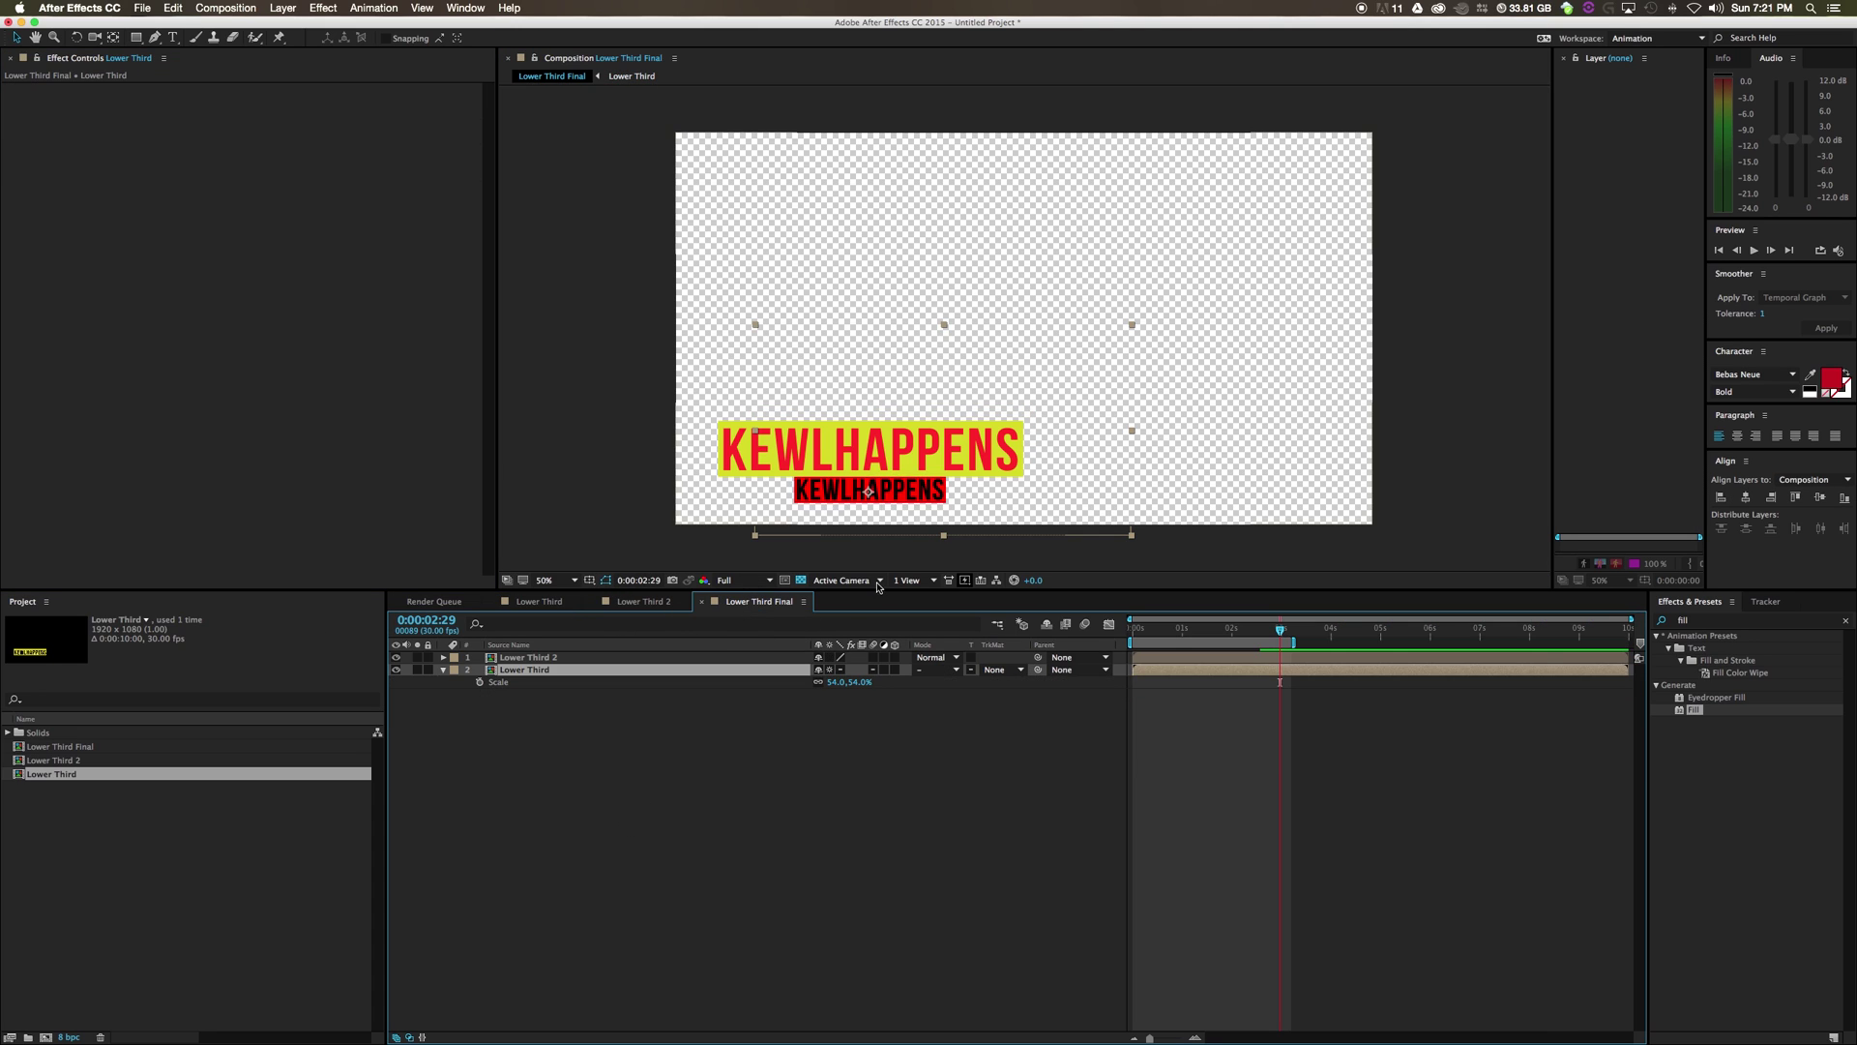
# Shift the Lower Third bar left under the larger bar and delay the layer's start to about 1 second
pyautogui.moveTo(904, 499); pyautogui.dragTo(850, 495)
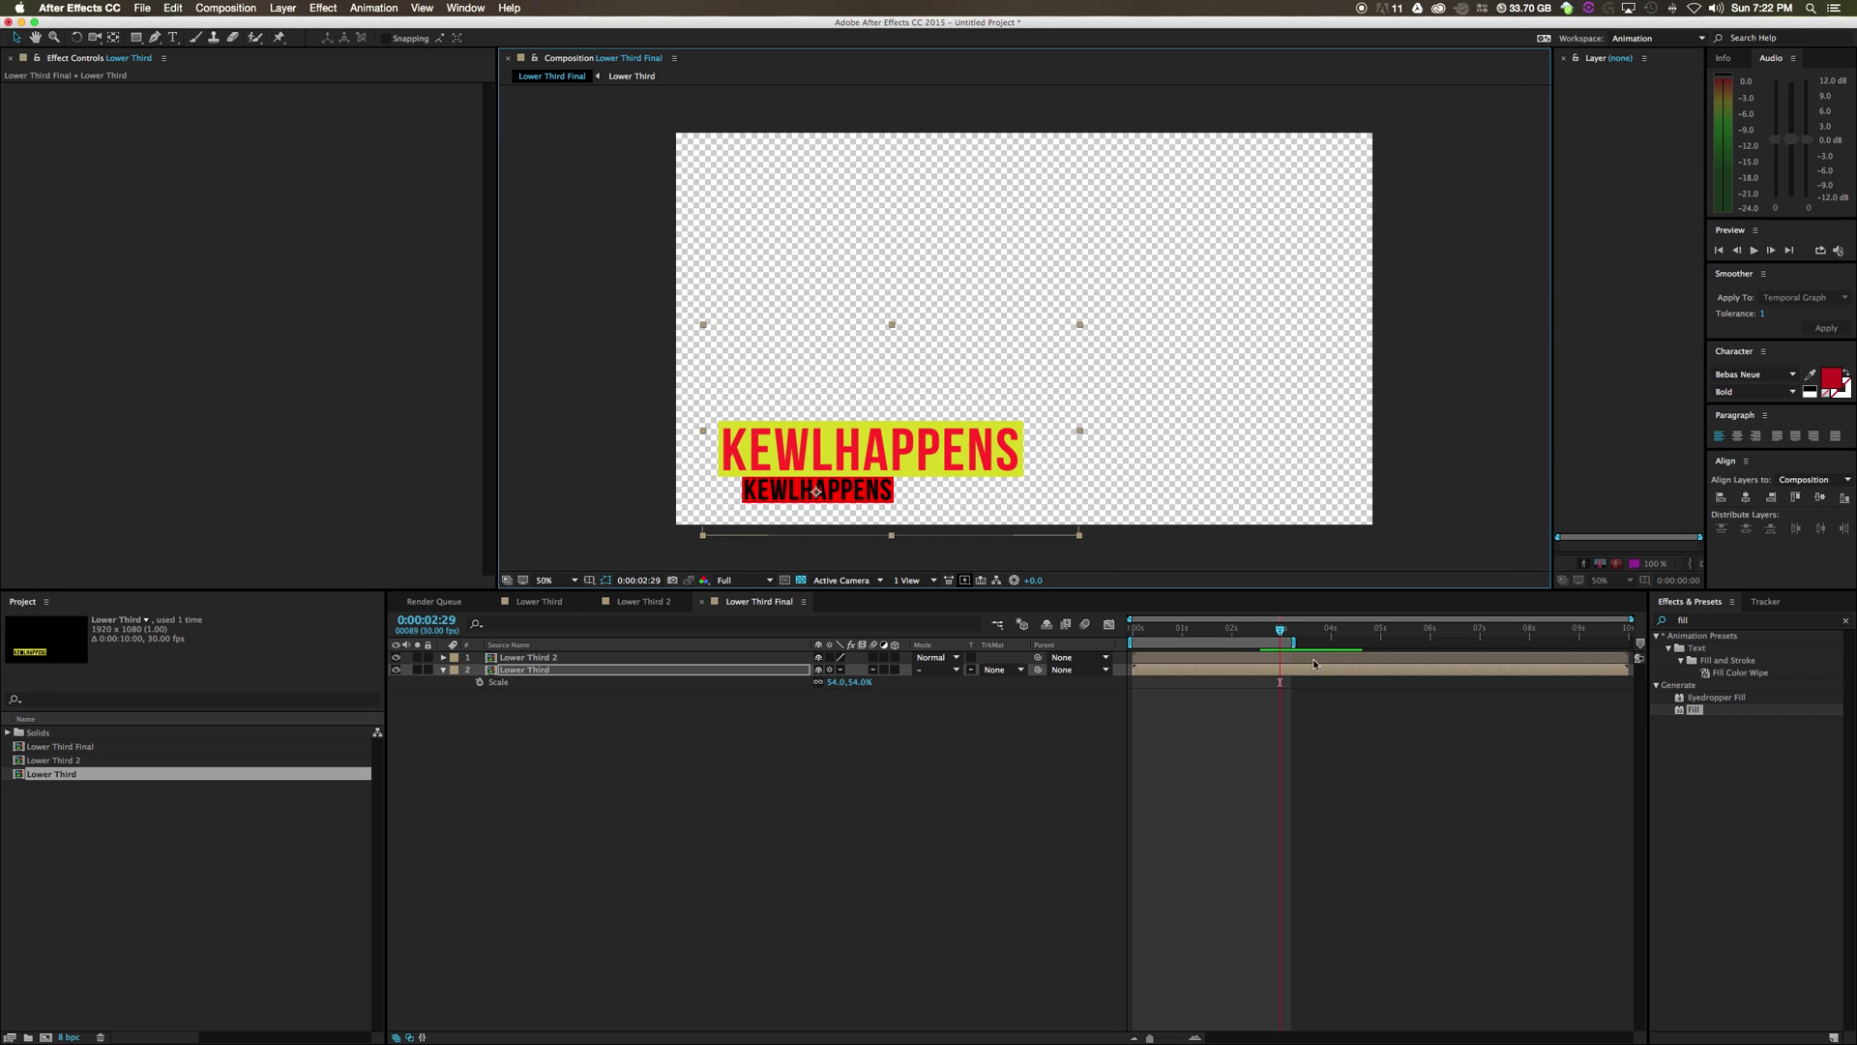
pyautogui.moveTo(1183, 677); pyautogui.dragTo(1318, 654)
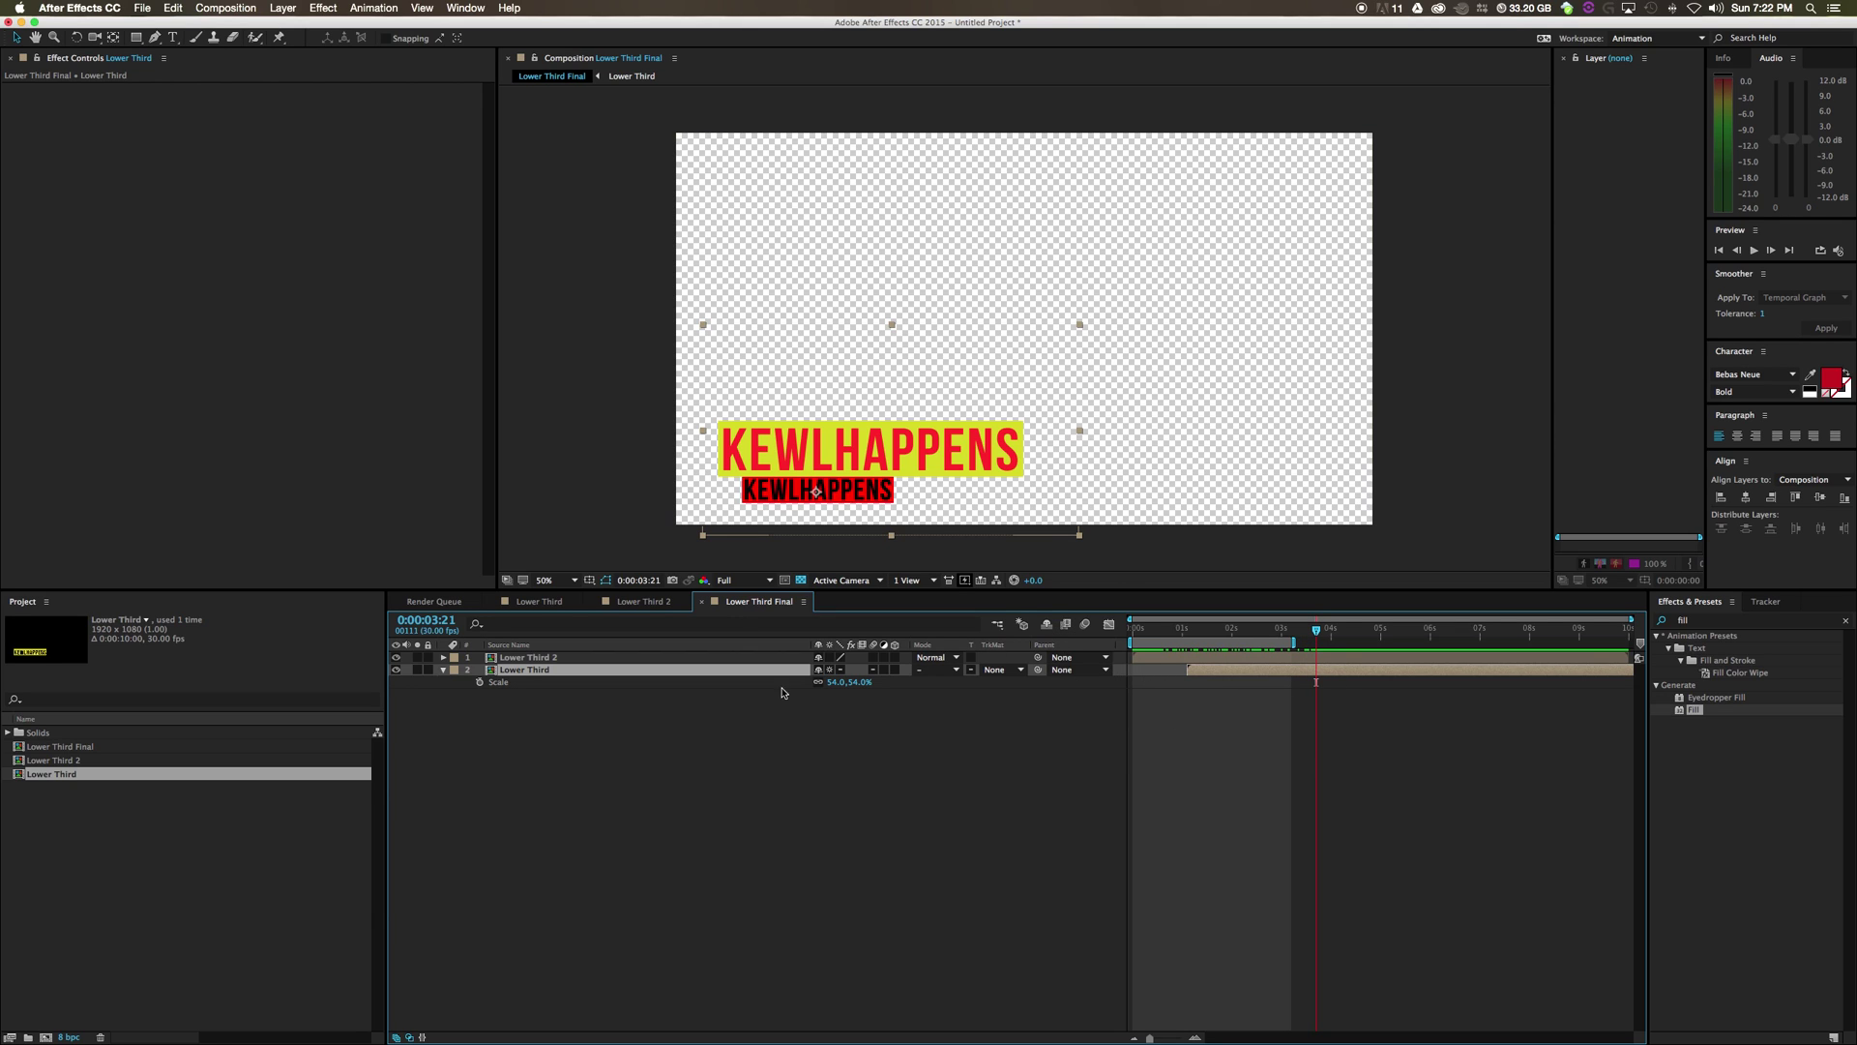
# Scale the KEWLHAPPENS text inside the Lower Third composition to 123% and center it horizontally on the red bar
pyautogui.doubleClick(529, 670)
pyautogui.press('s')
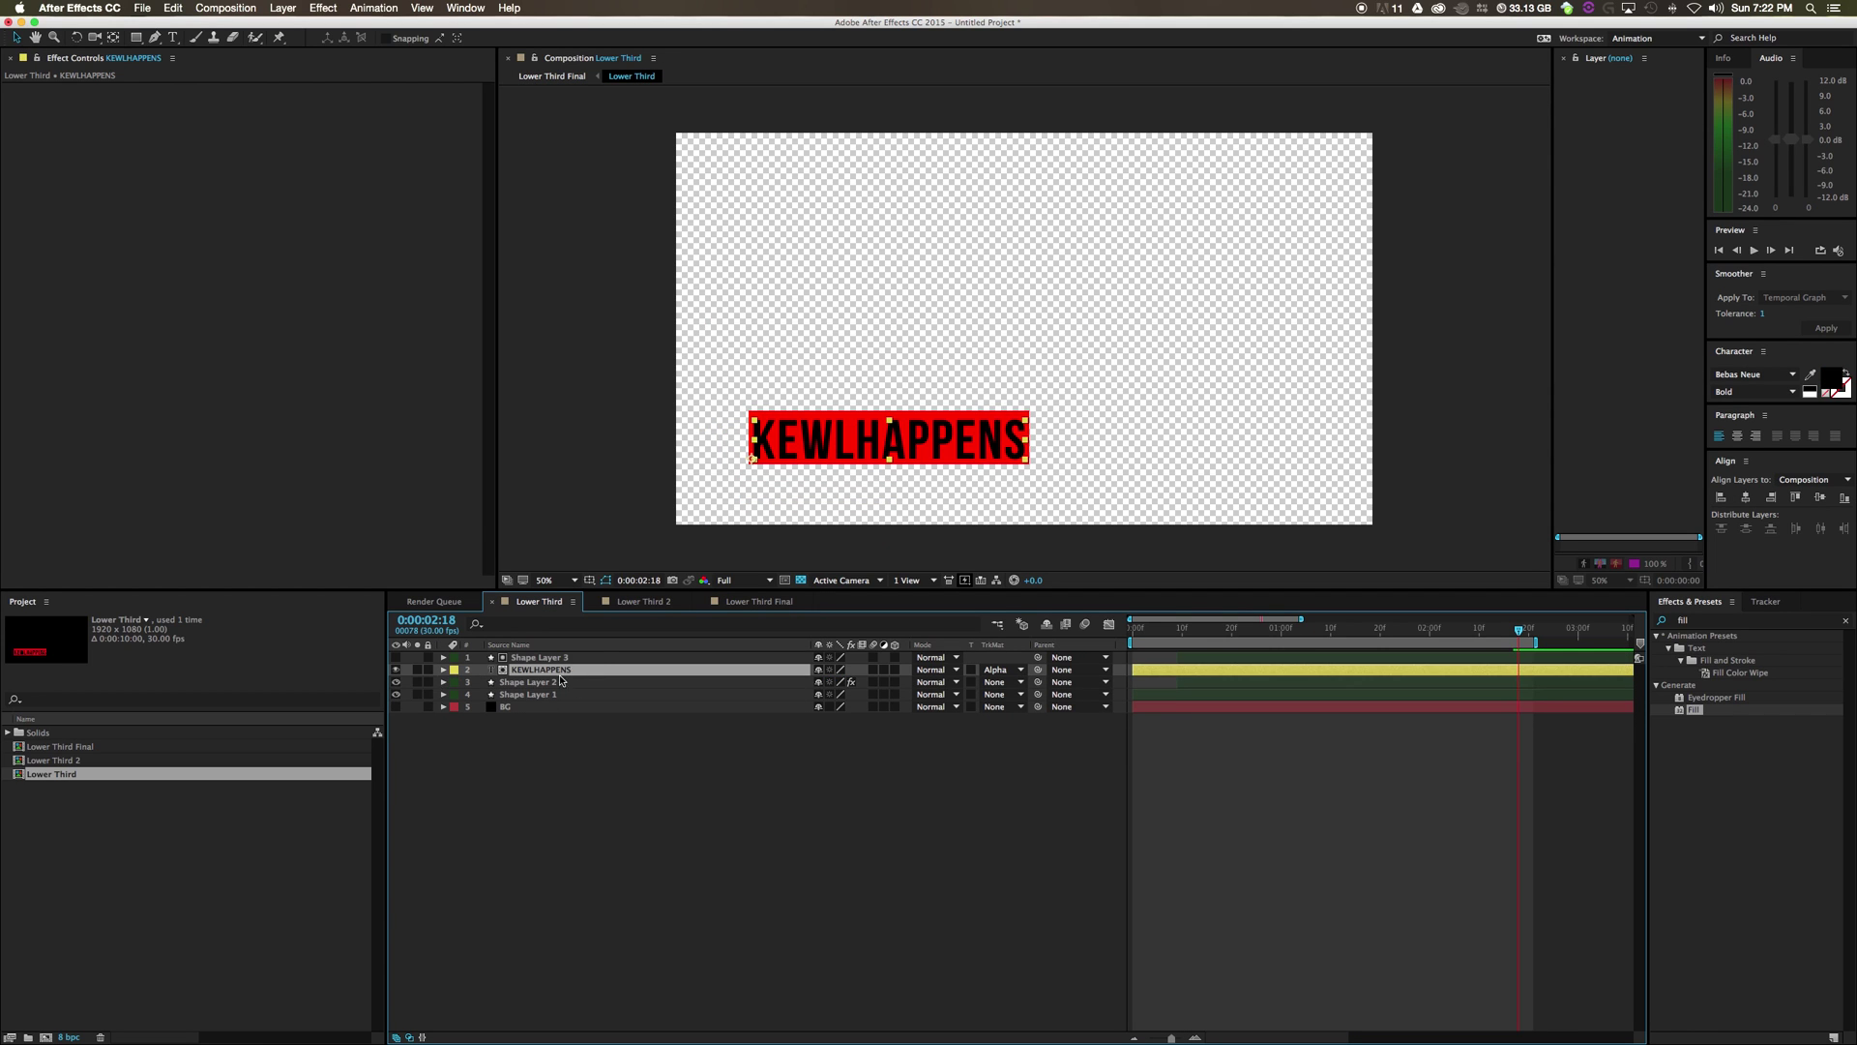
pyautogui.press('s')
pyautogui.moveTo(868, 683); pyautogui.dragTo(821, 684)
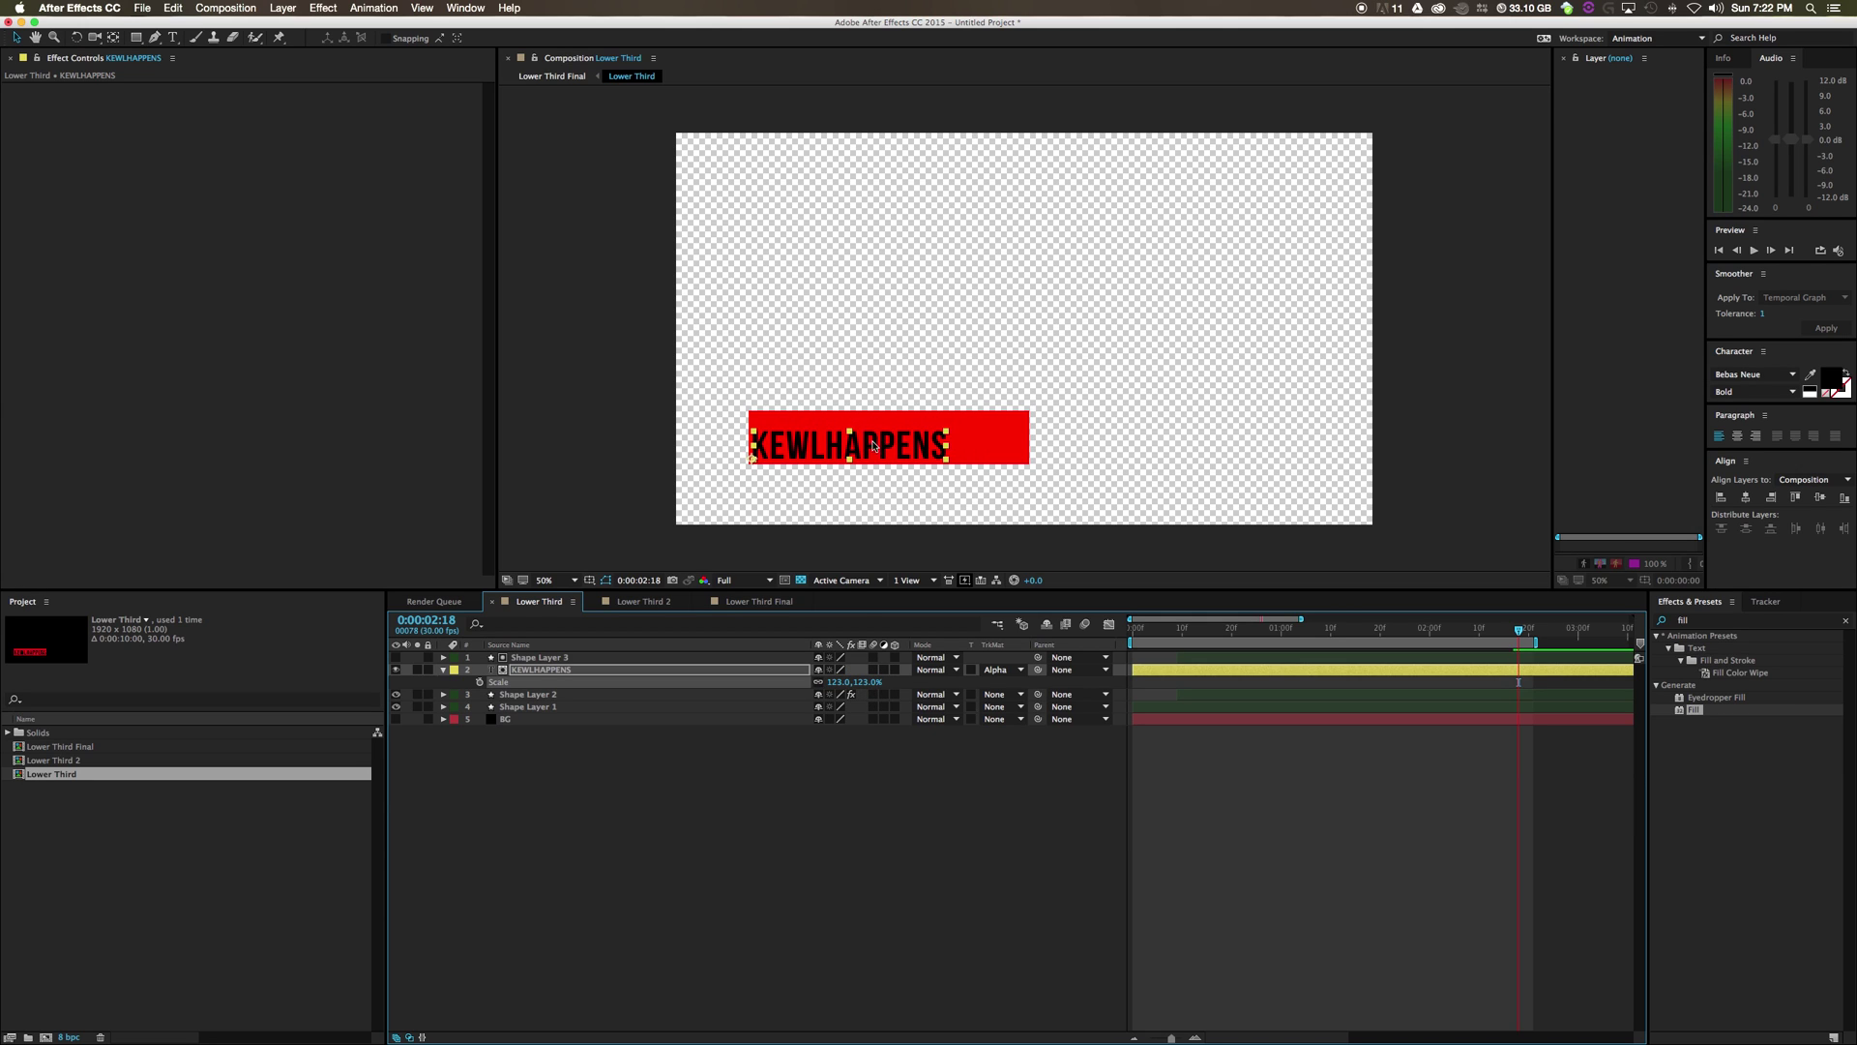
pyautogui.moveTo(876, 445); pyautogui.dragTo(924, 446)
pyautogui.click(799, 733)
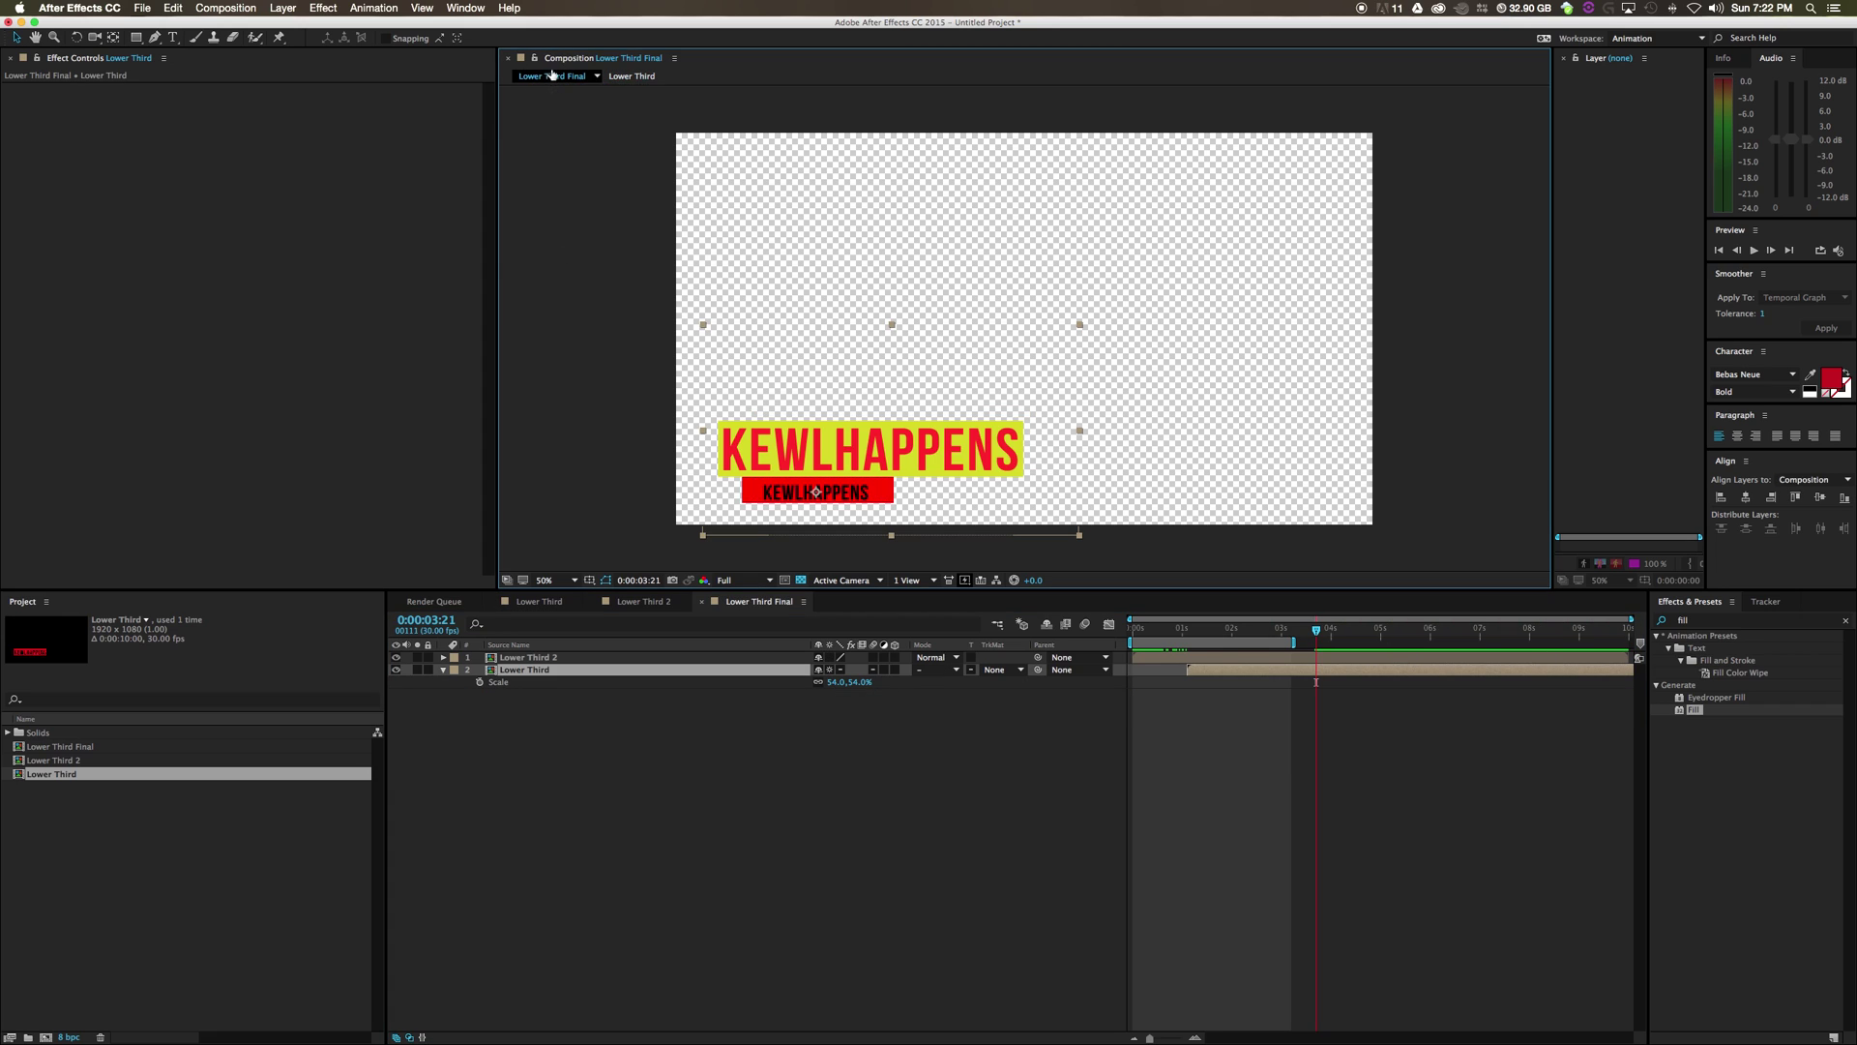
# Switch between Lower Third Final and the nested Lower Third composition to check the resized text, ending in Lower Third Final
pyautogui.click(547, 76)
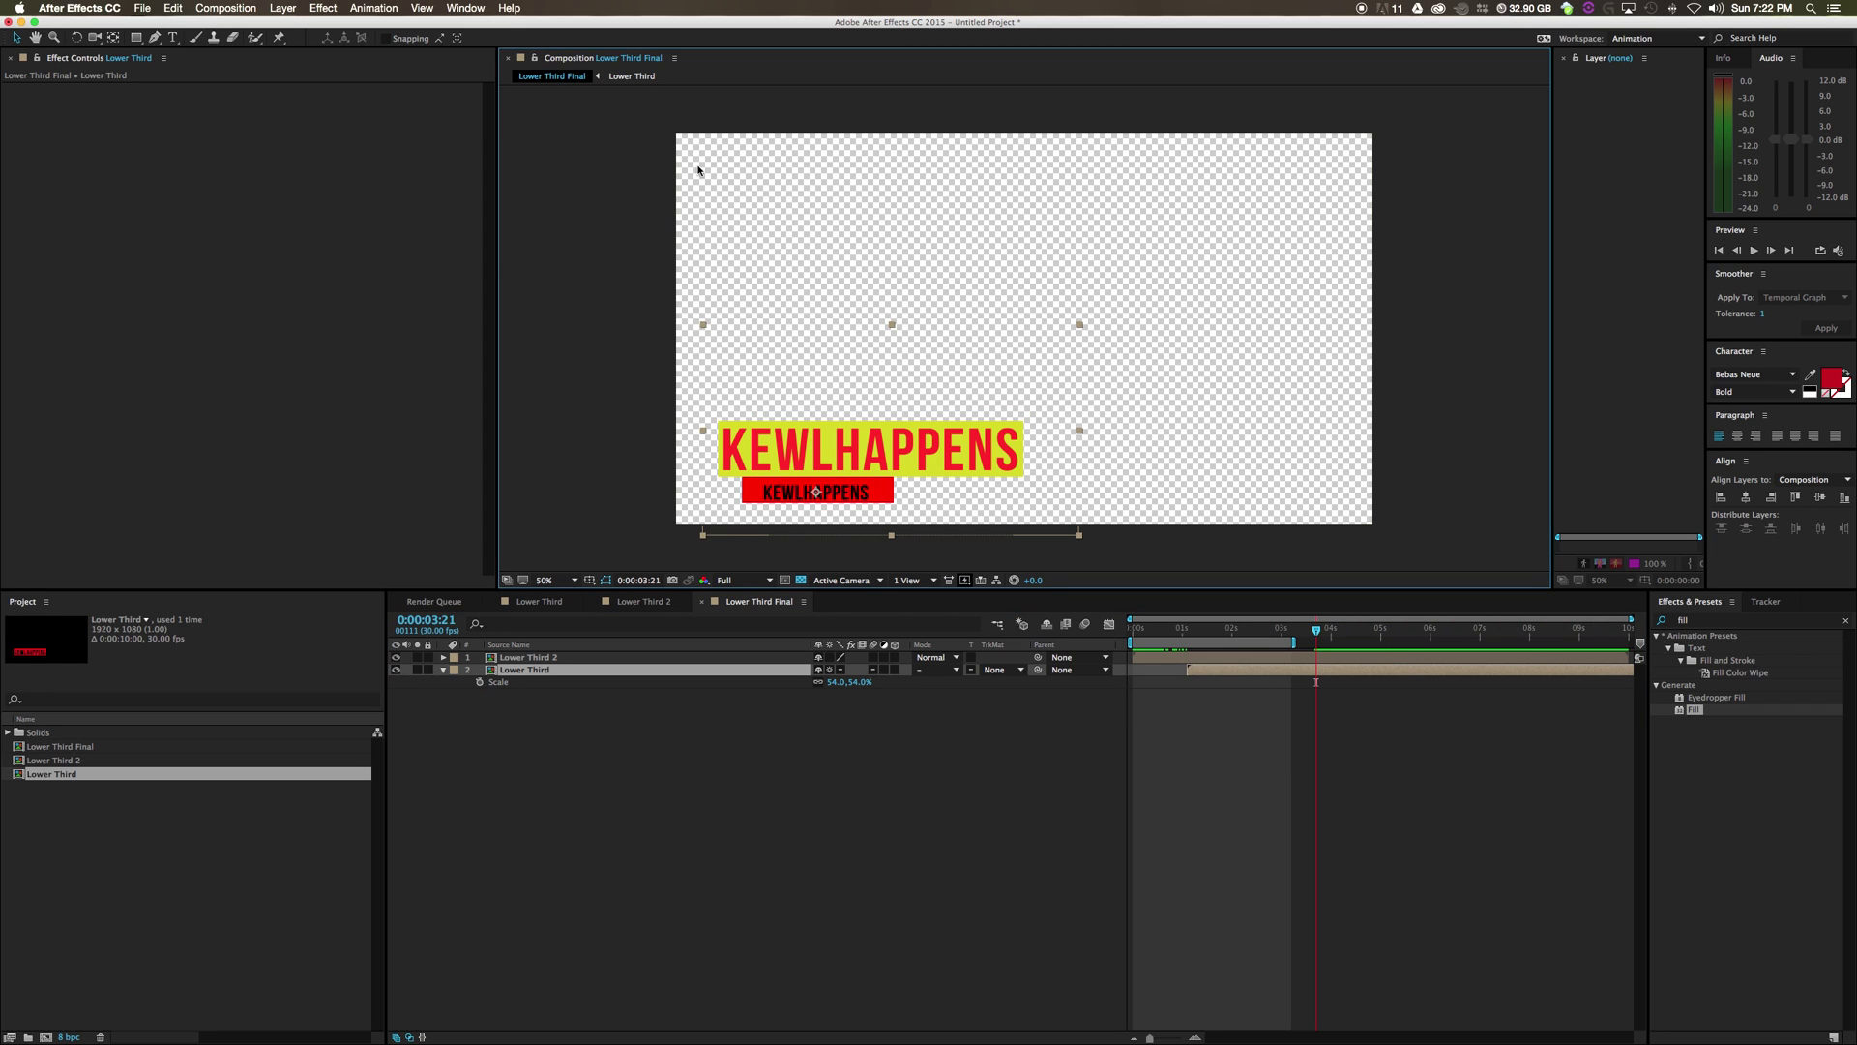
pyautogui.click(631, 77)
pyautogui.click(554, 76)
pyautogui.click(630, 76)
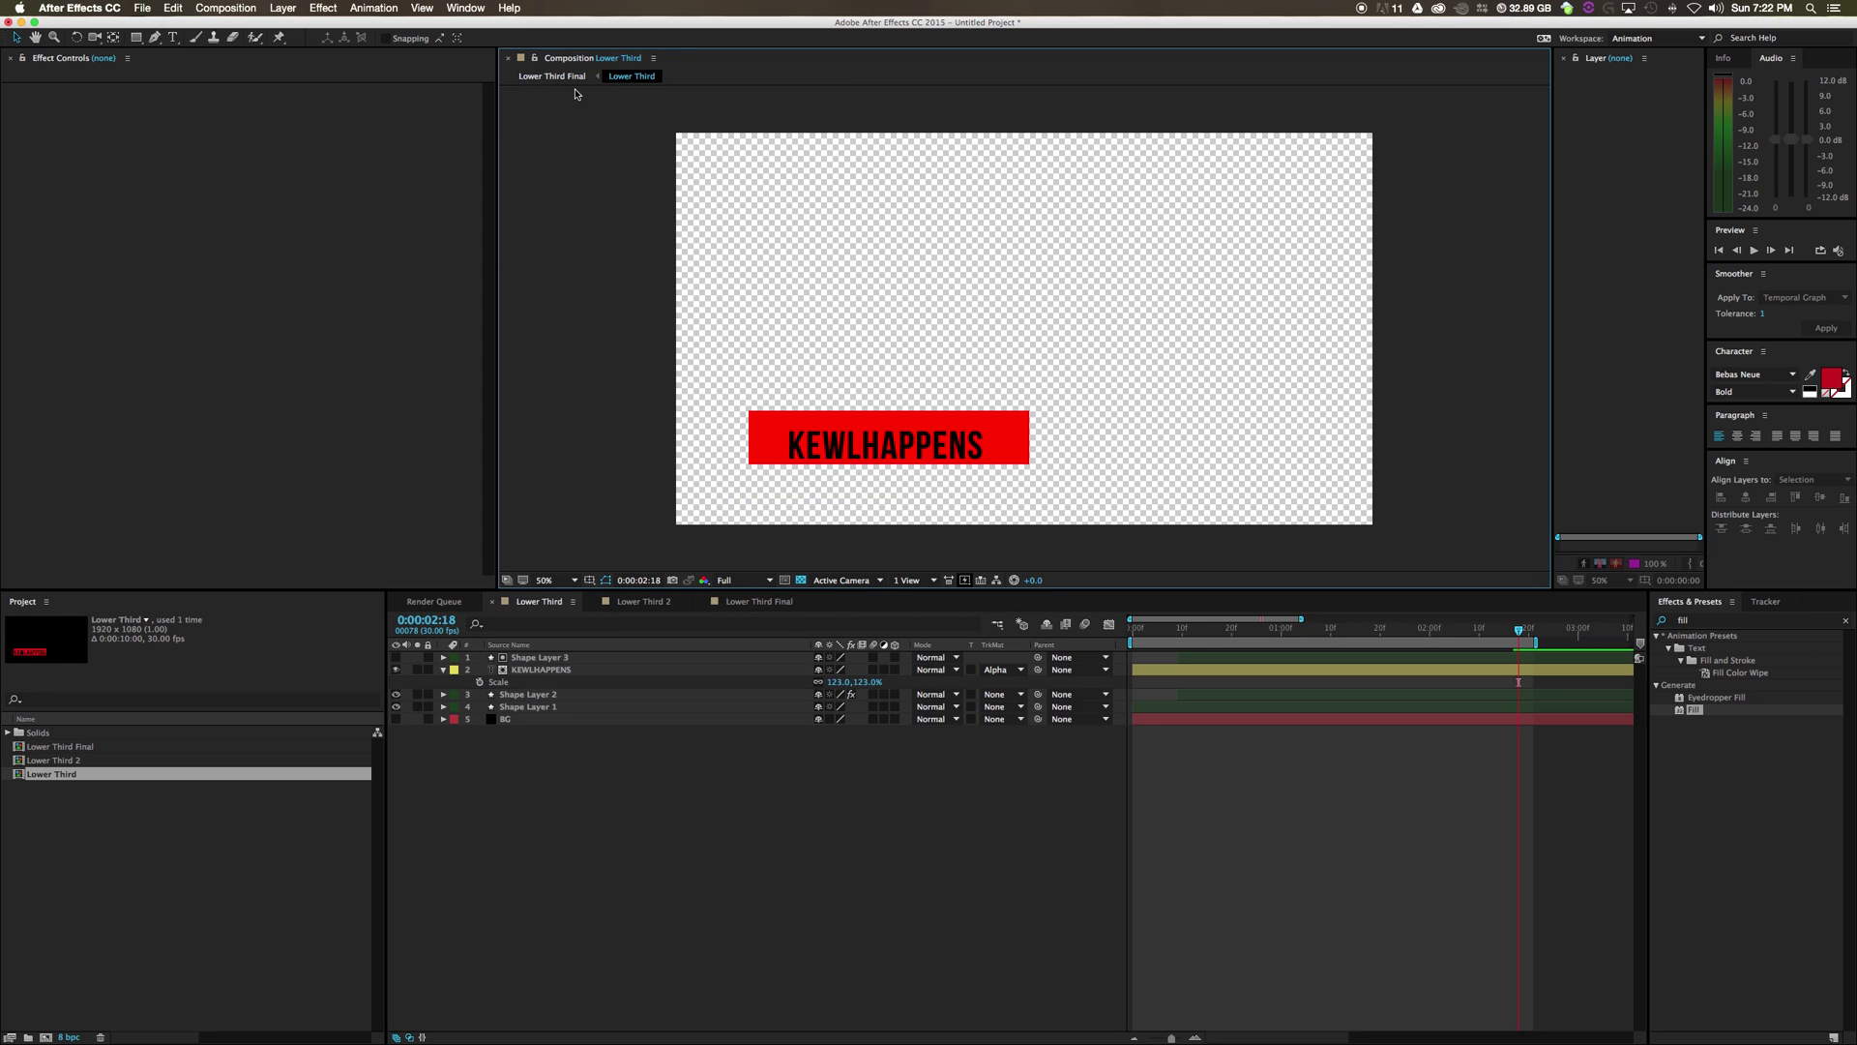
pyautogui.click(556, 76)
pyautogui.click(741, 601)
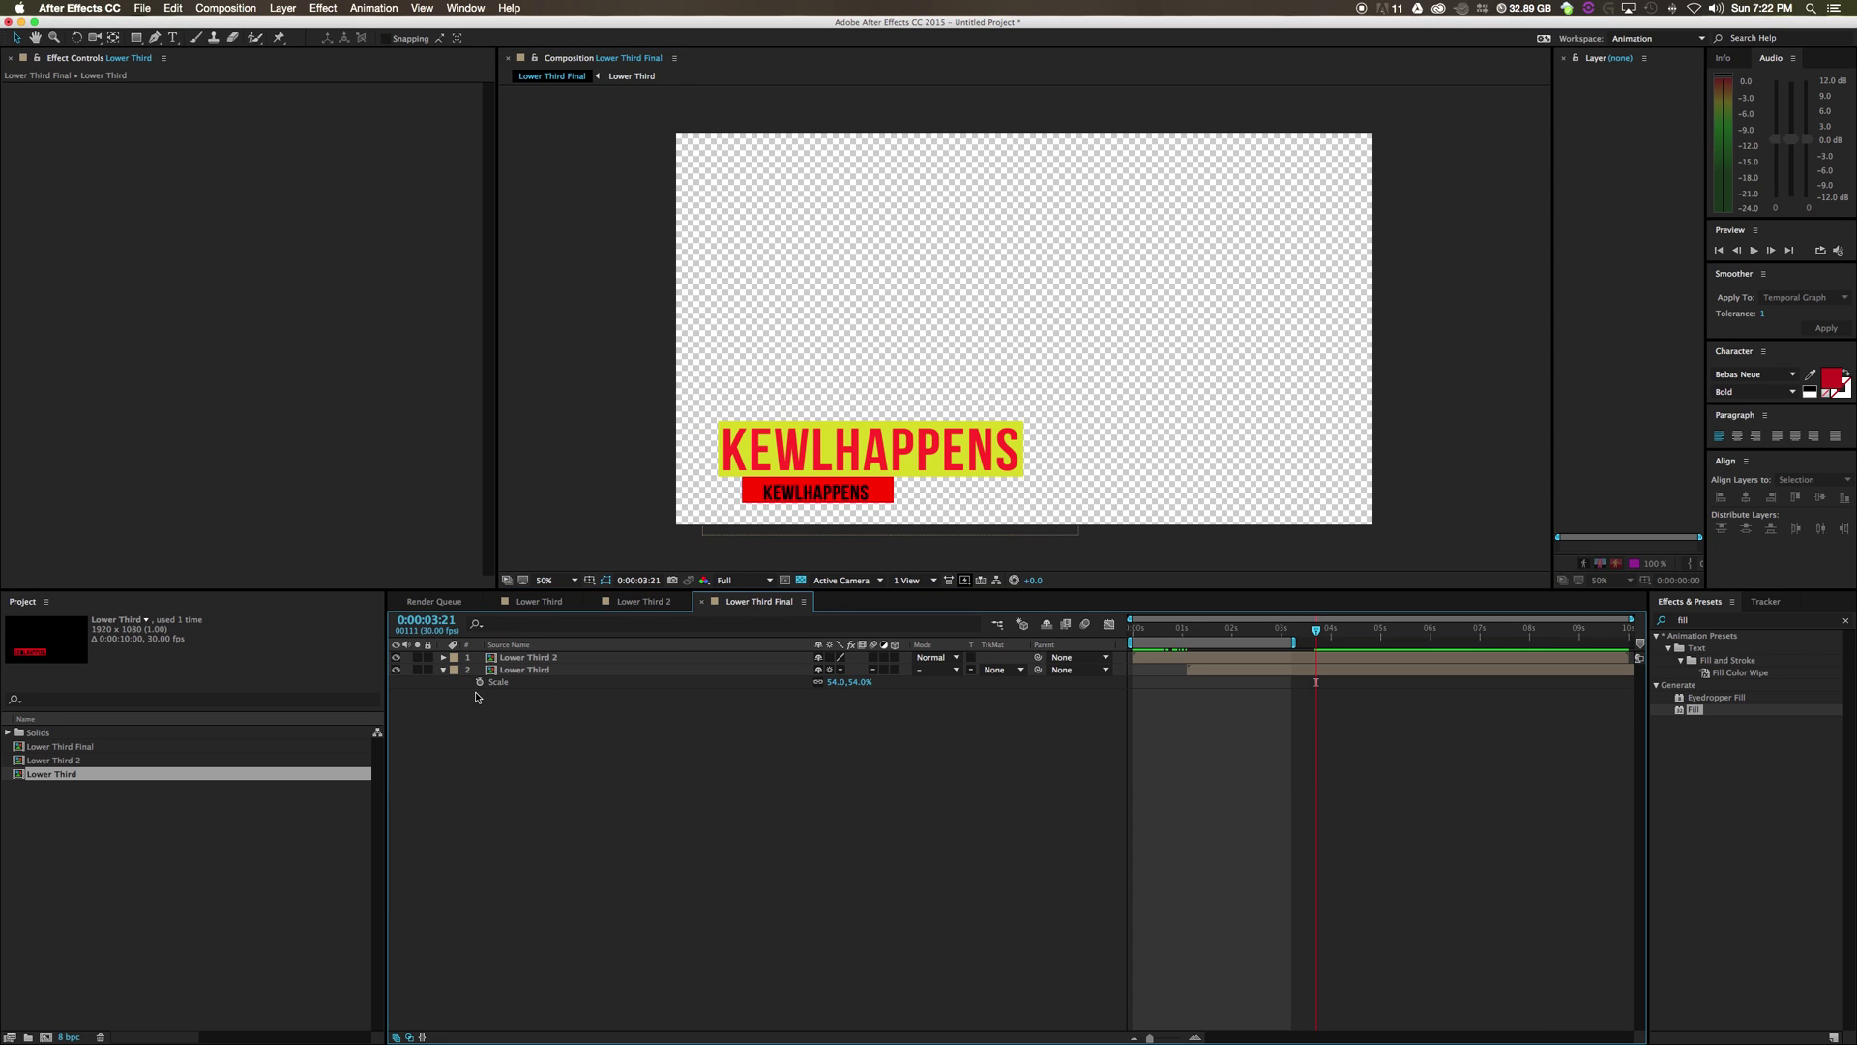
# Nudge the Lower Third layer up so the red bar slightly overlaps the yellow bar's lower edge
pyautogui.hotkey('shift', 'Up')
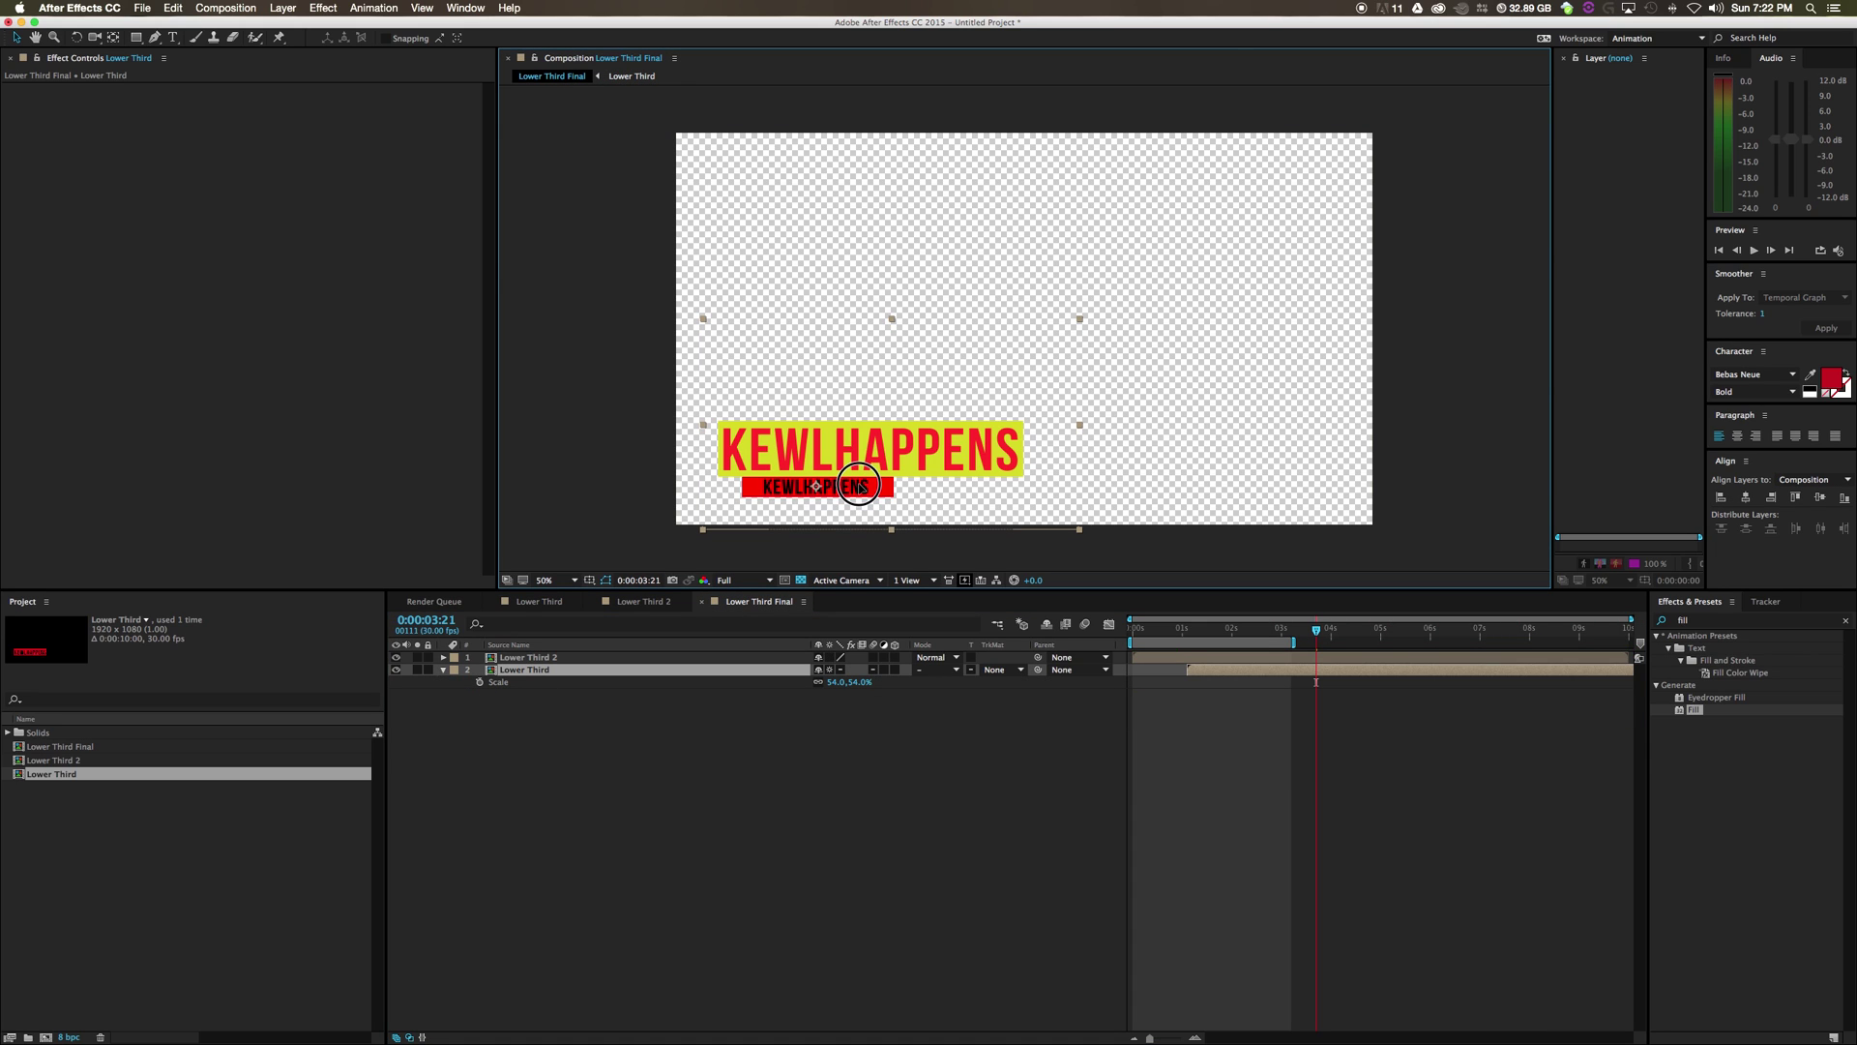
pyautogui.press('Return')
pyautogui.press('Return')
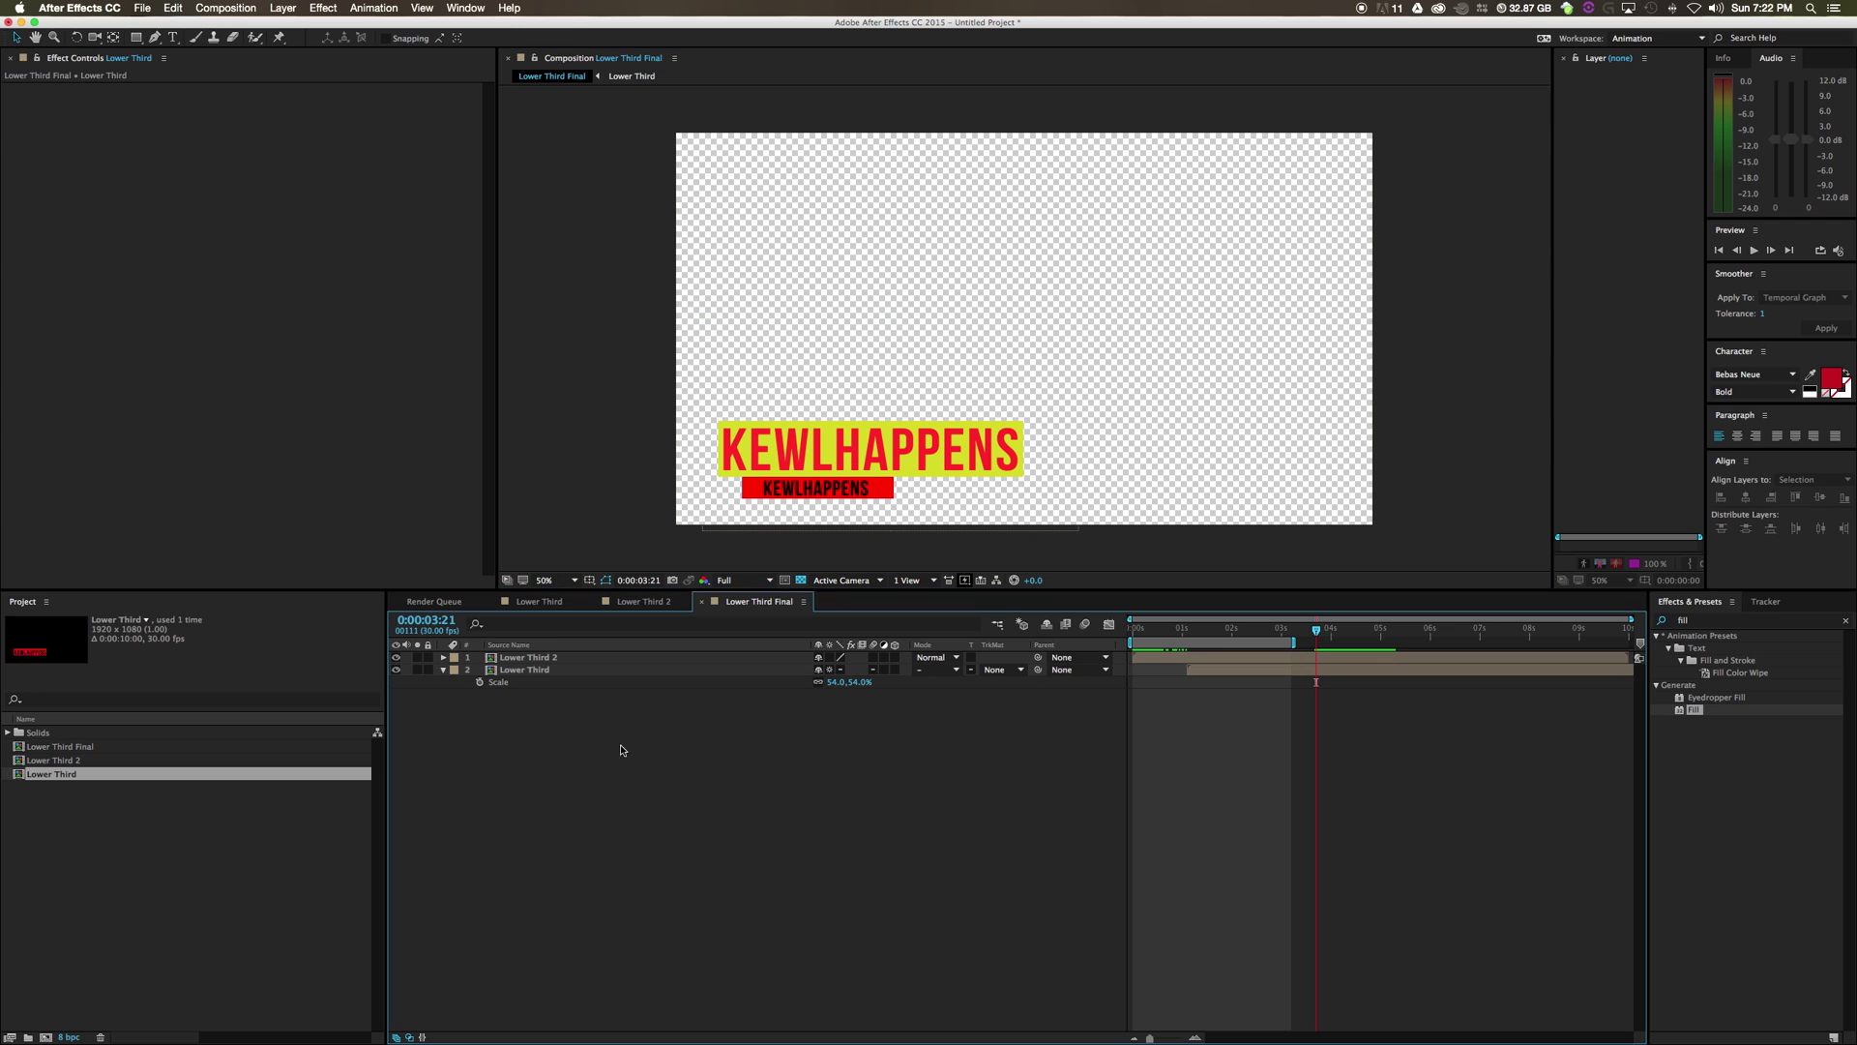
pyautogui.press('super+Up')
# Set the opacity of Shape Layer 1 in the Lower Third 2 composition to 54%, and return to Lower Third Final
pyautogui.doubleClick(541, 659)
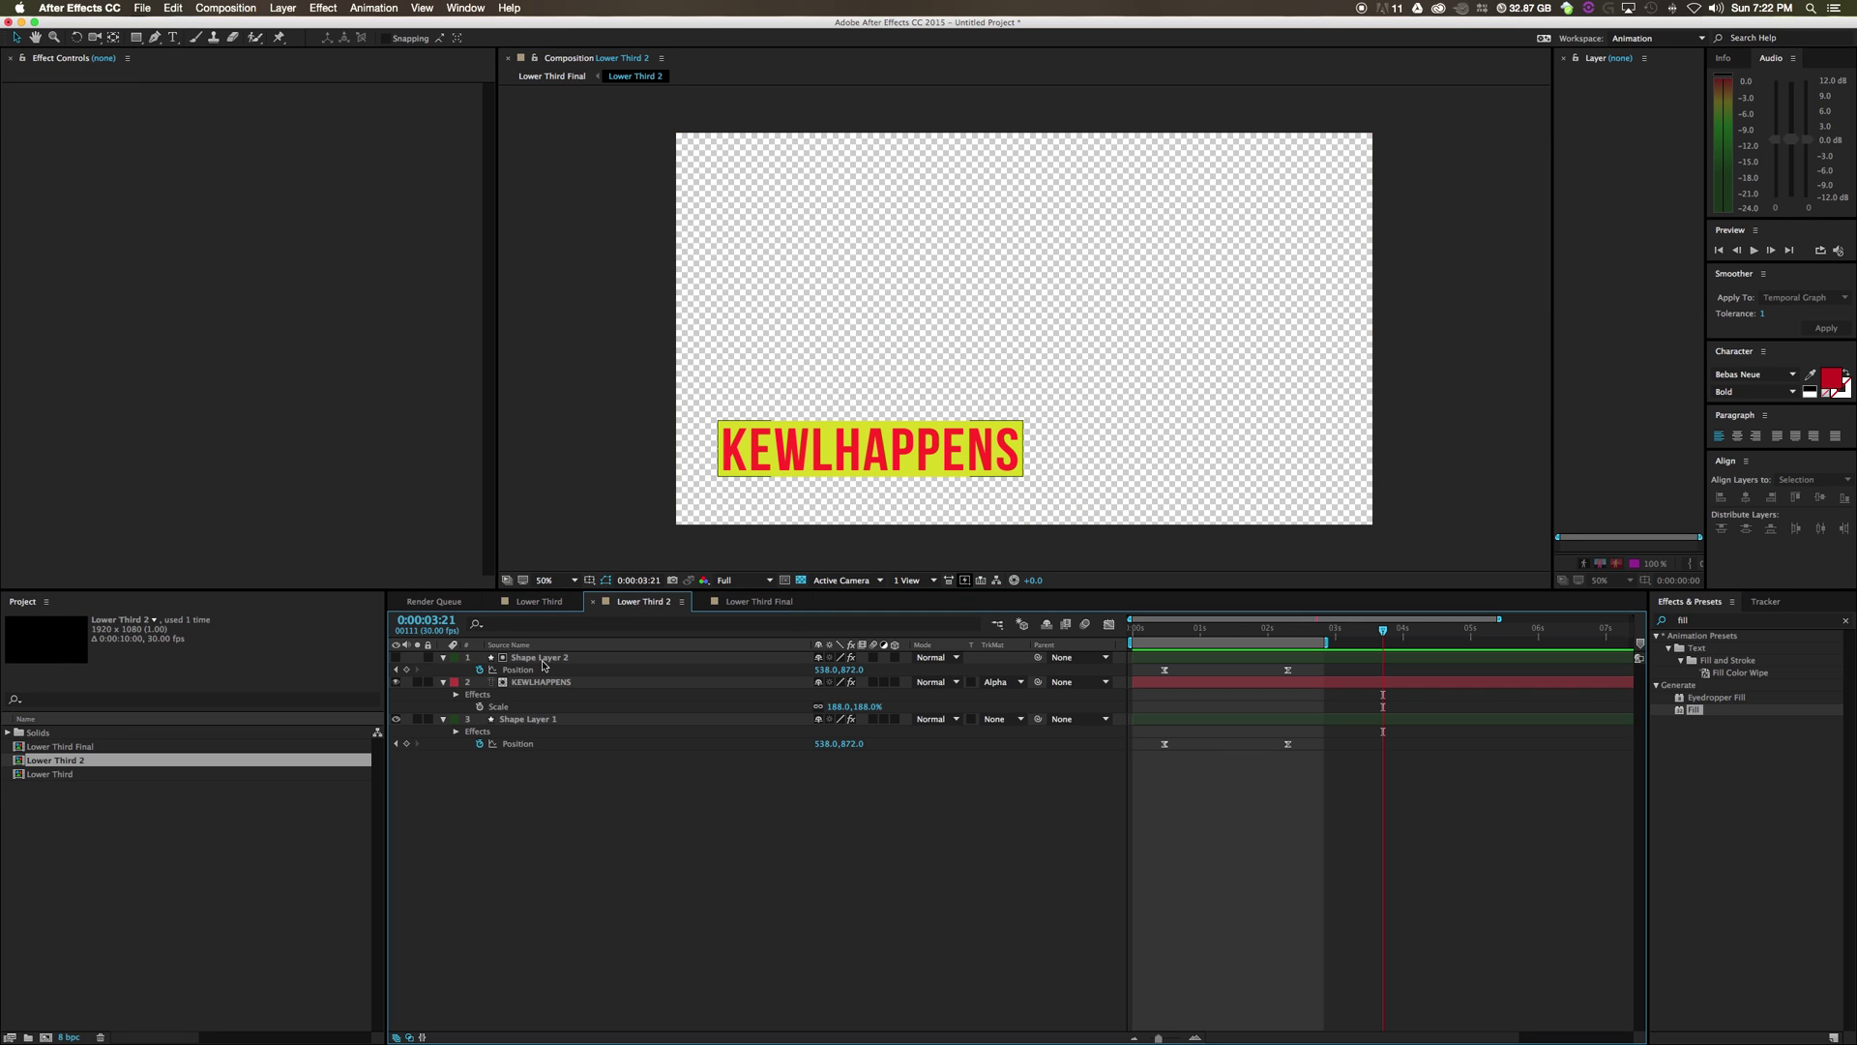
pyautogui.click(530, 720)
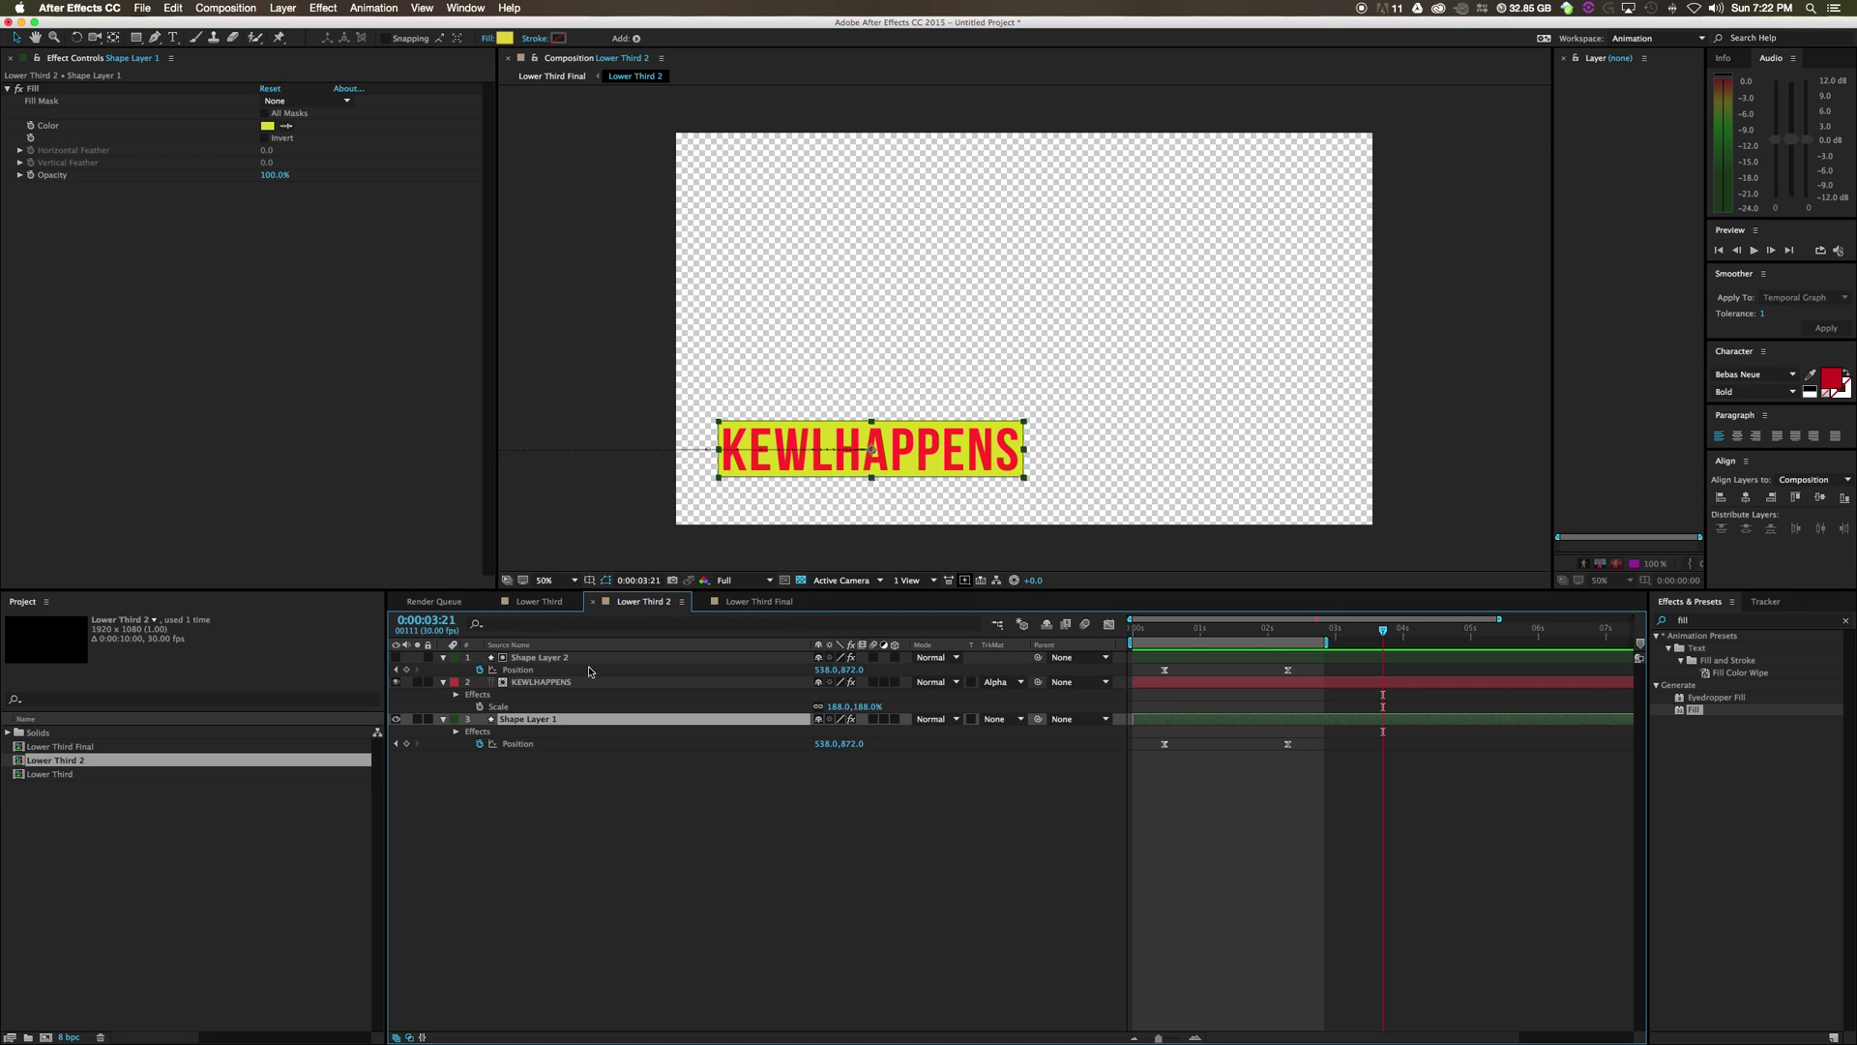
pyautogui.click(396, 719)
pyautogui.click(395, 719)
pyautogui.press('t')
pyautogui.moveTo(826, 734); pyautogui.dragTo(801, 743)
pyautogui.click(836, 831)
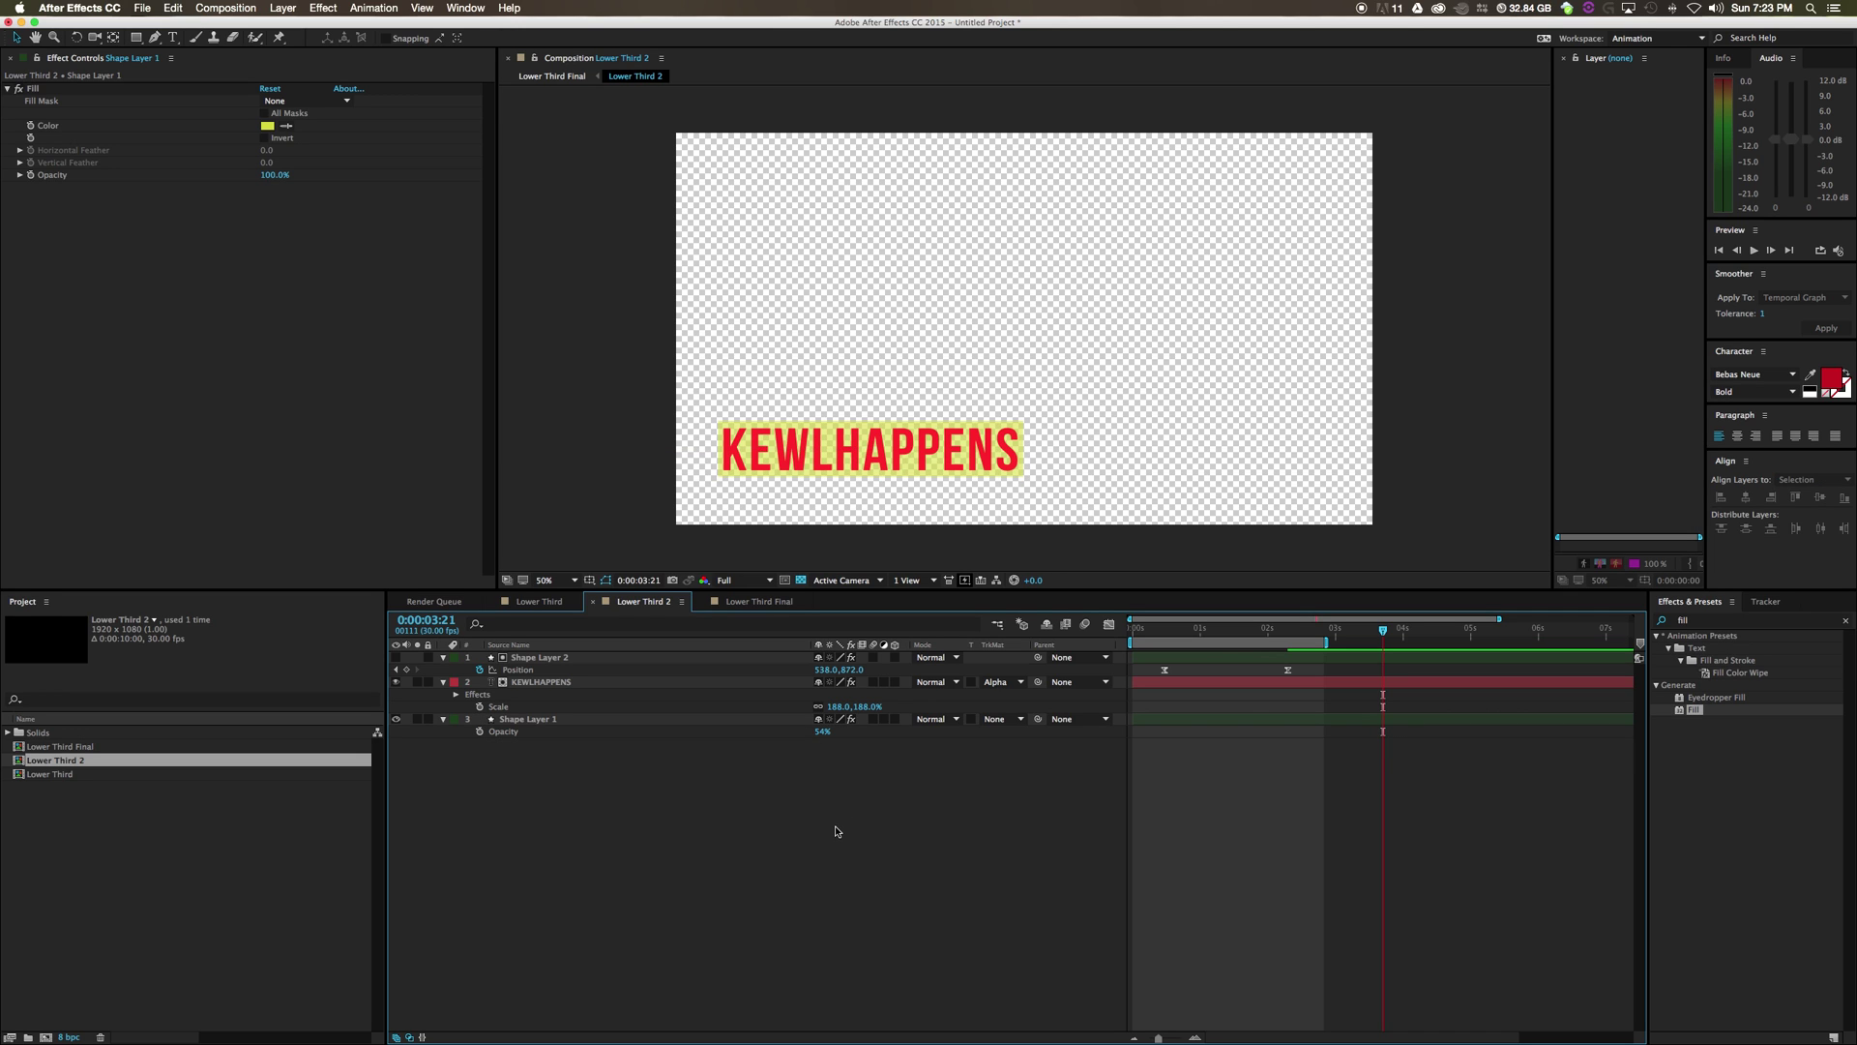
pyautogui.click(558, 77)
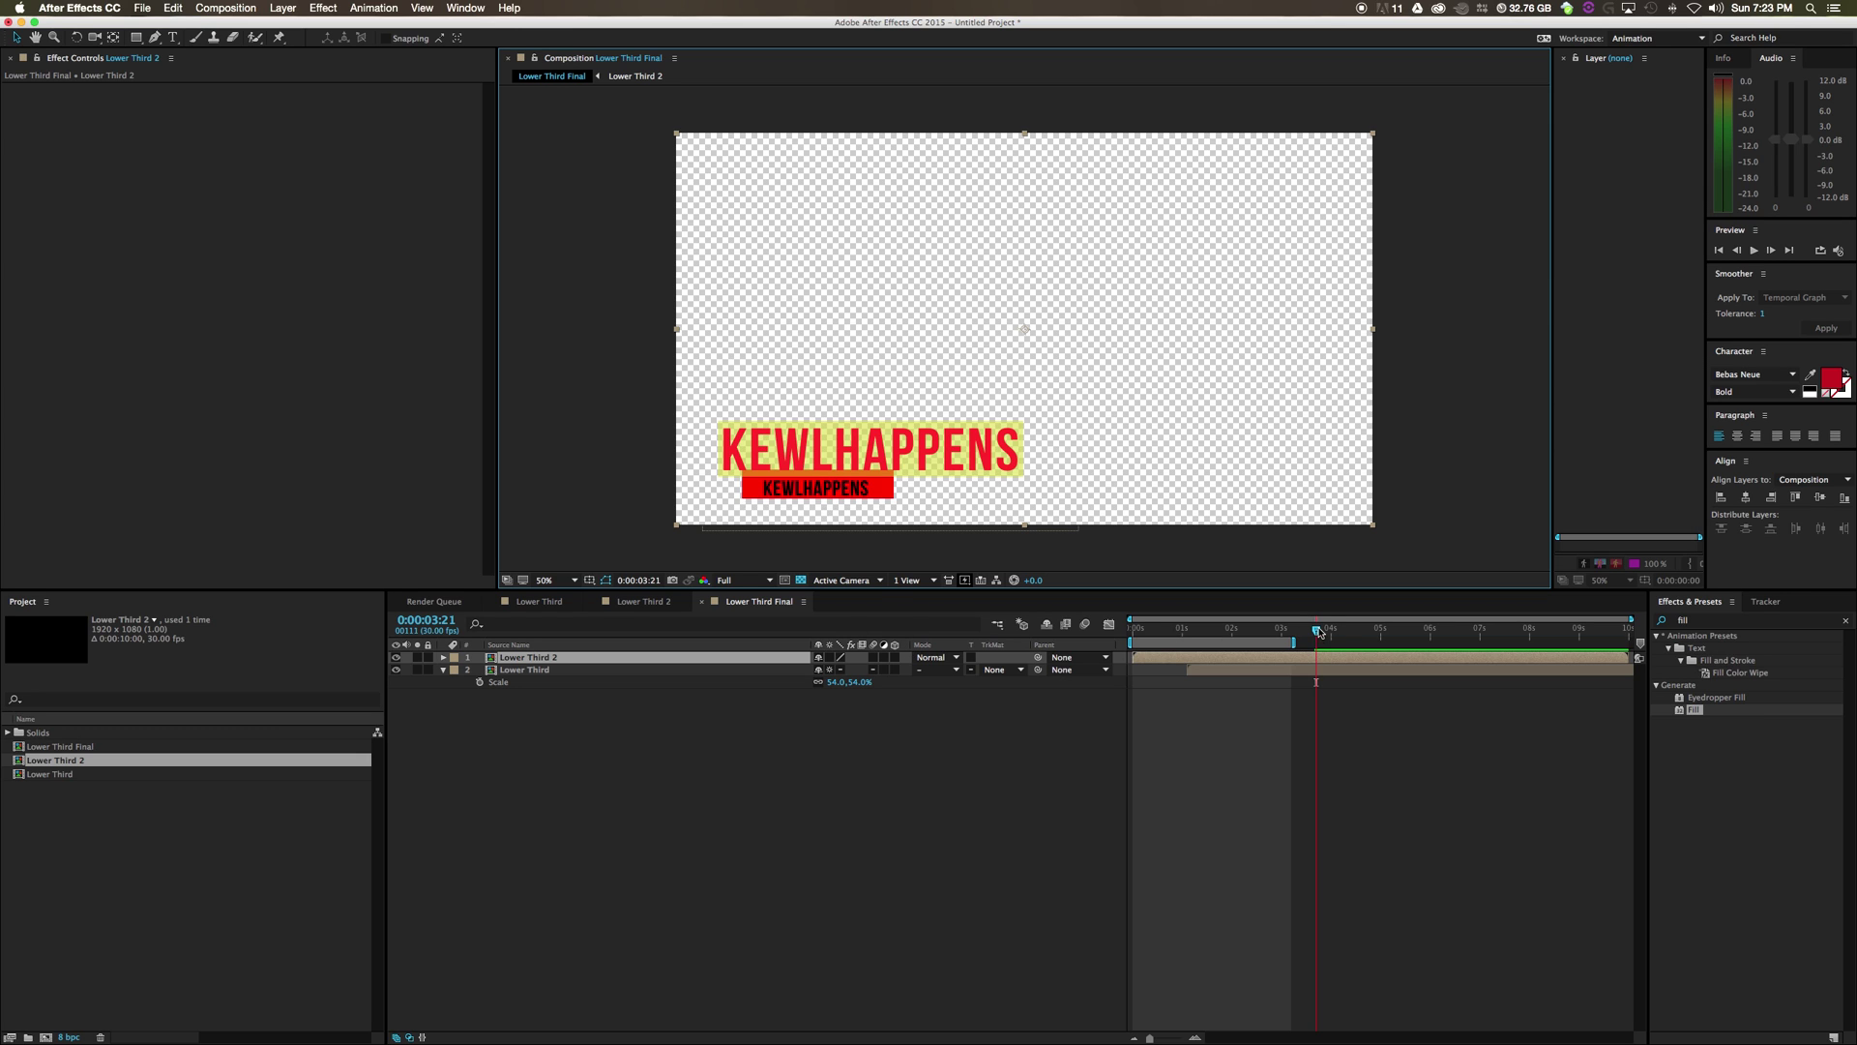
# Scrub through the combined animation and nudge the Lower Third layer slightly down to reduce its overlap with the yellow bar
pyautogui.moveTo(1319, 633)
pyautogui.mouseDown()
pyautogui.moveTo(1165, 660)
pyautogui.moveTo(1315, 670)
pyautogui.mouseUp()
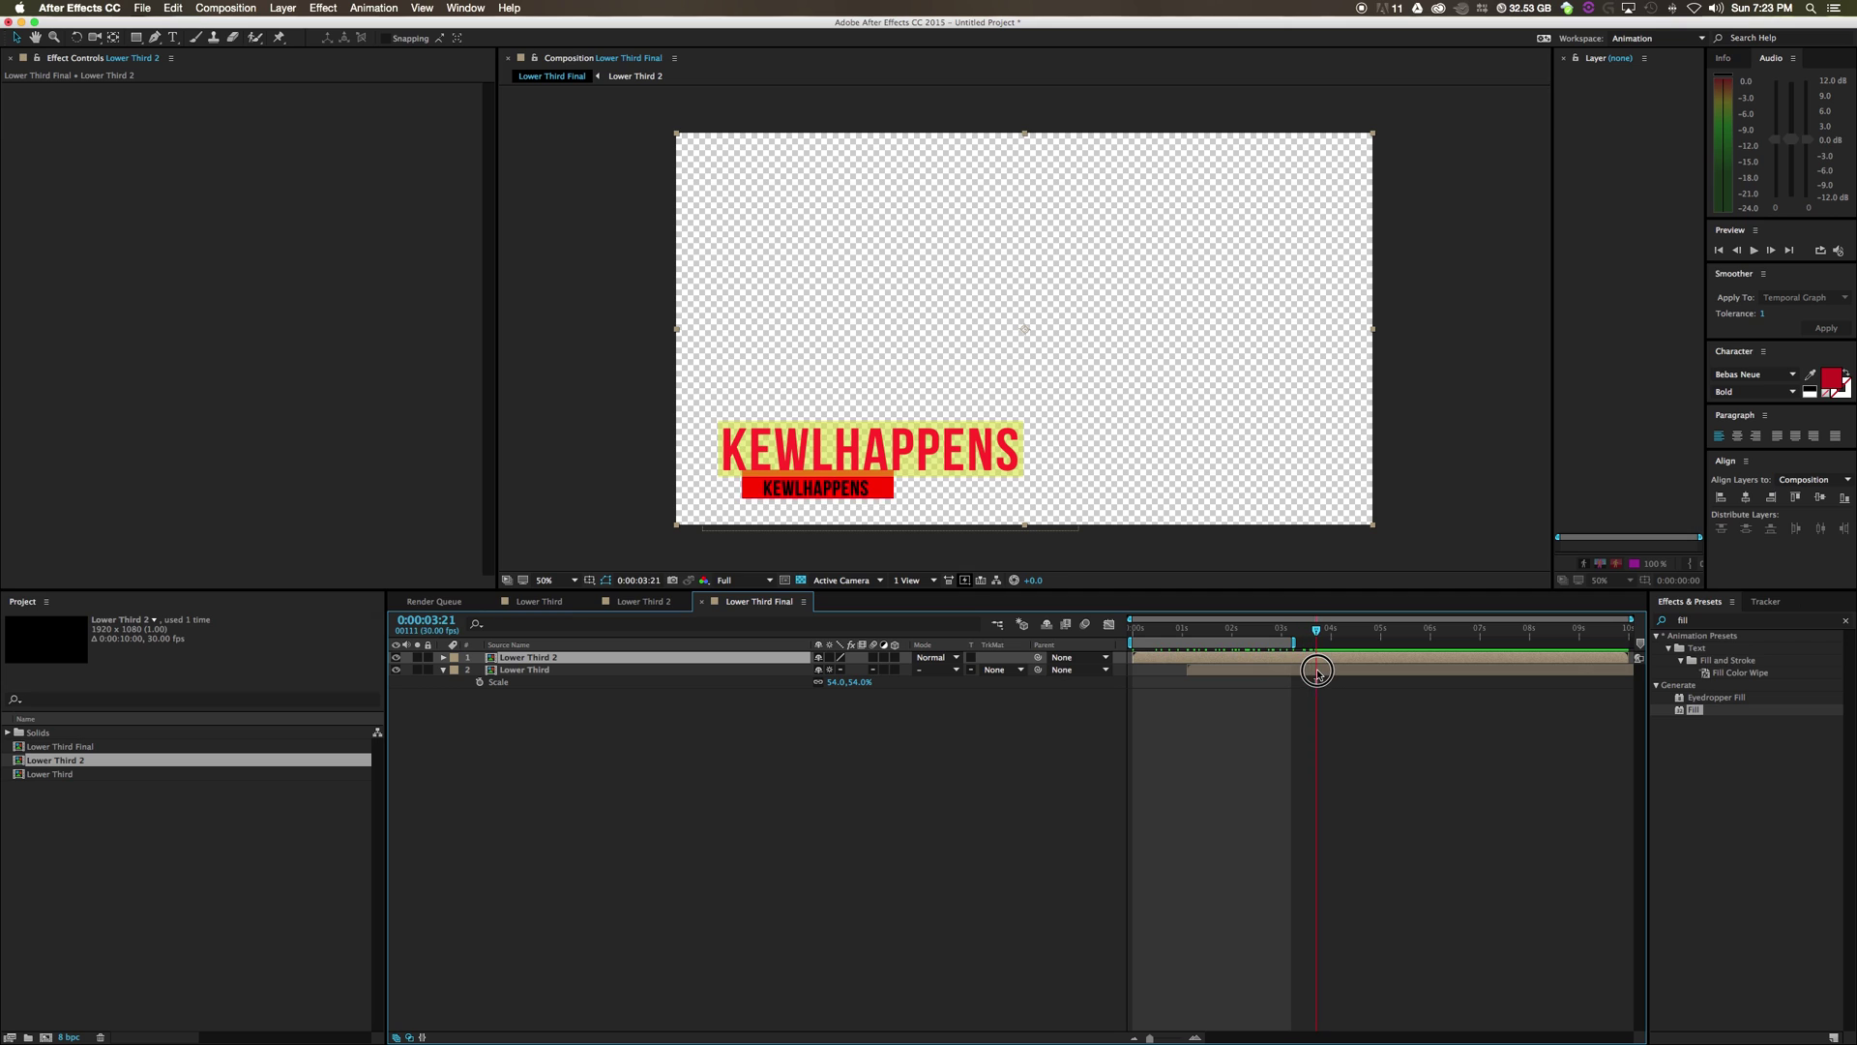
pyautogui.click(1224, 670)
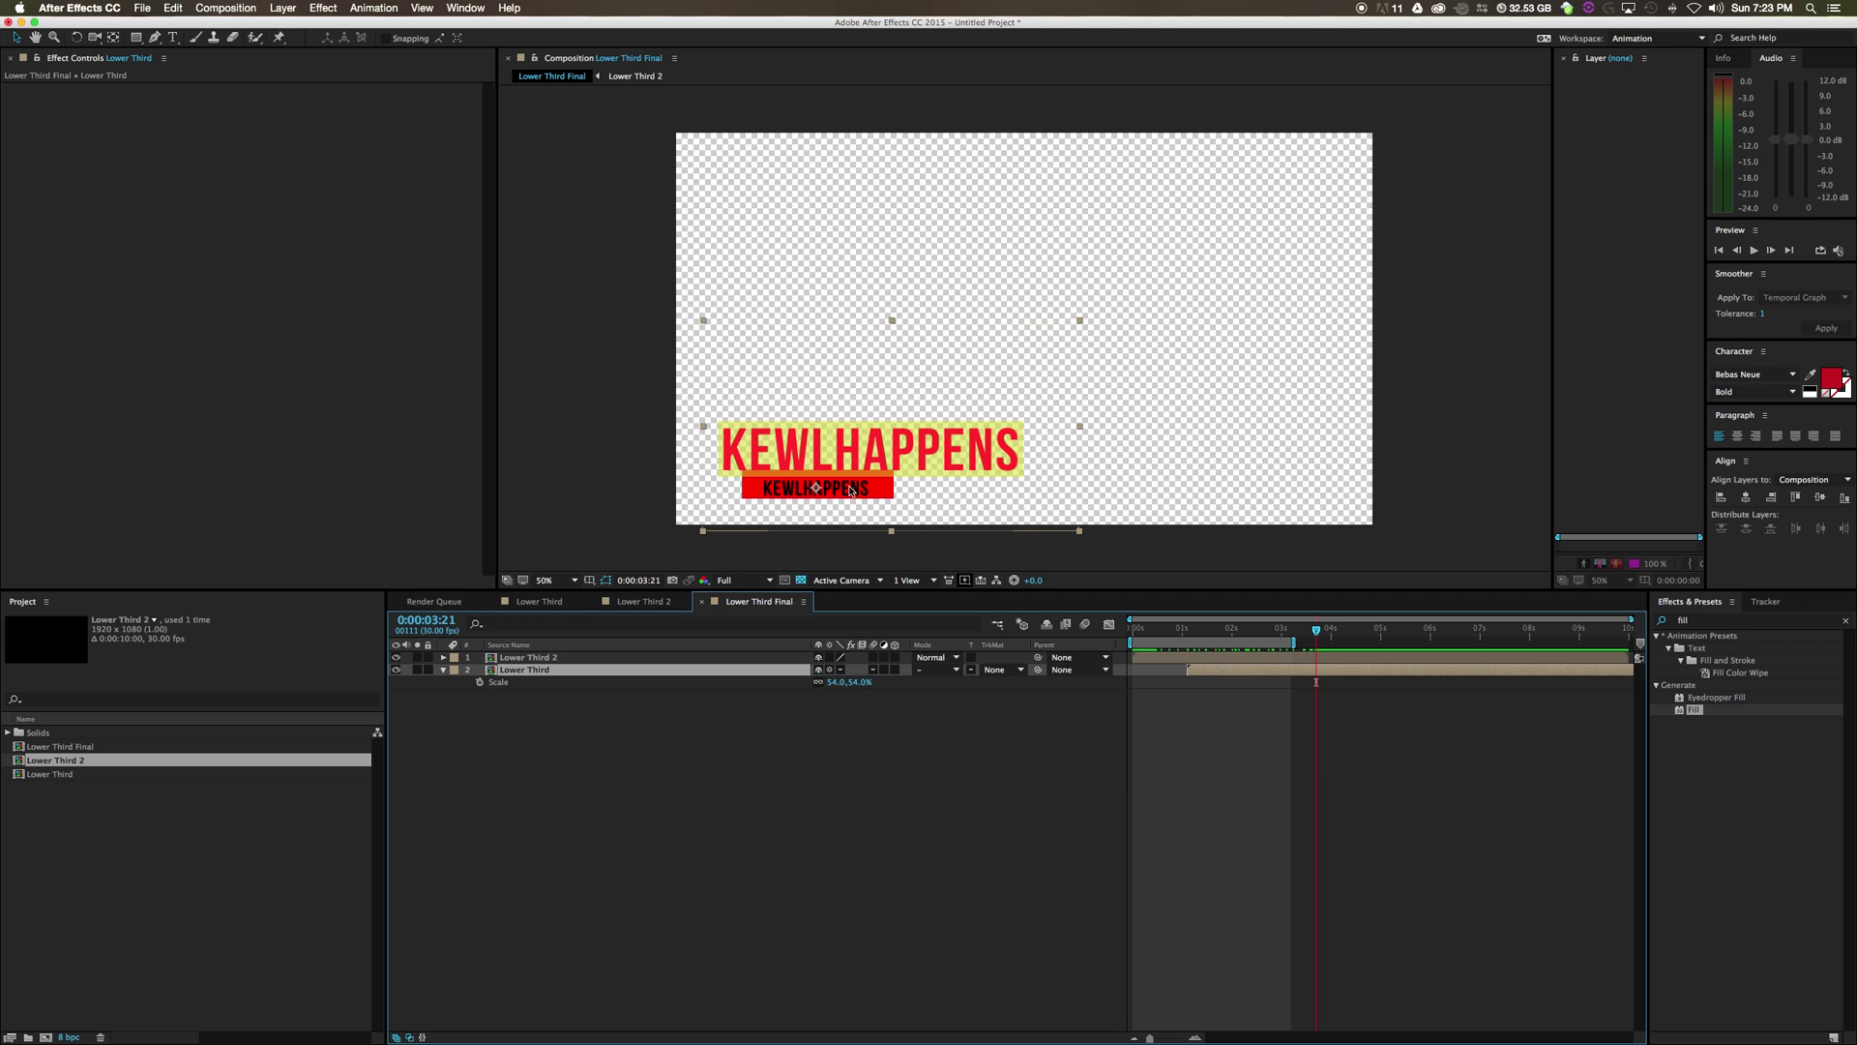
pyautogui.moveTo(851, 490); pyautogui.dragTo(851, 494)
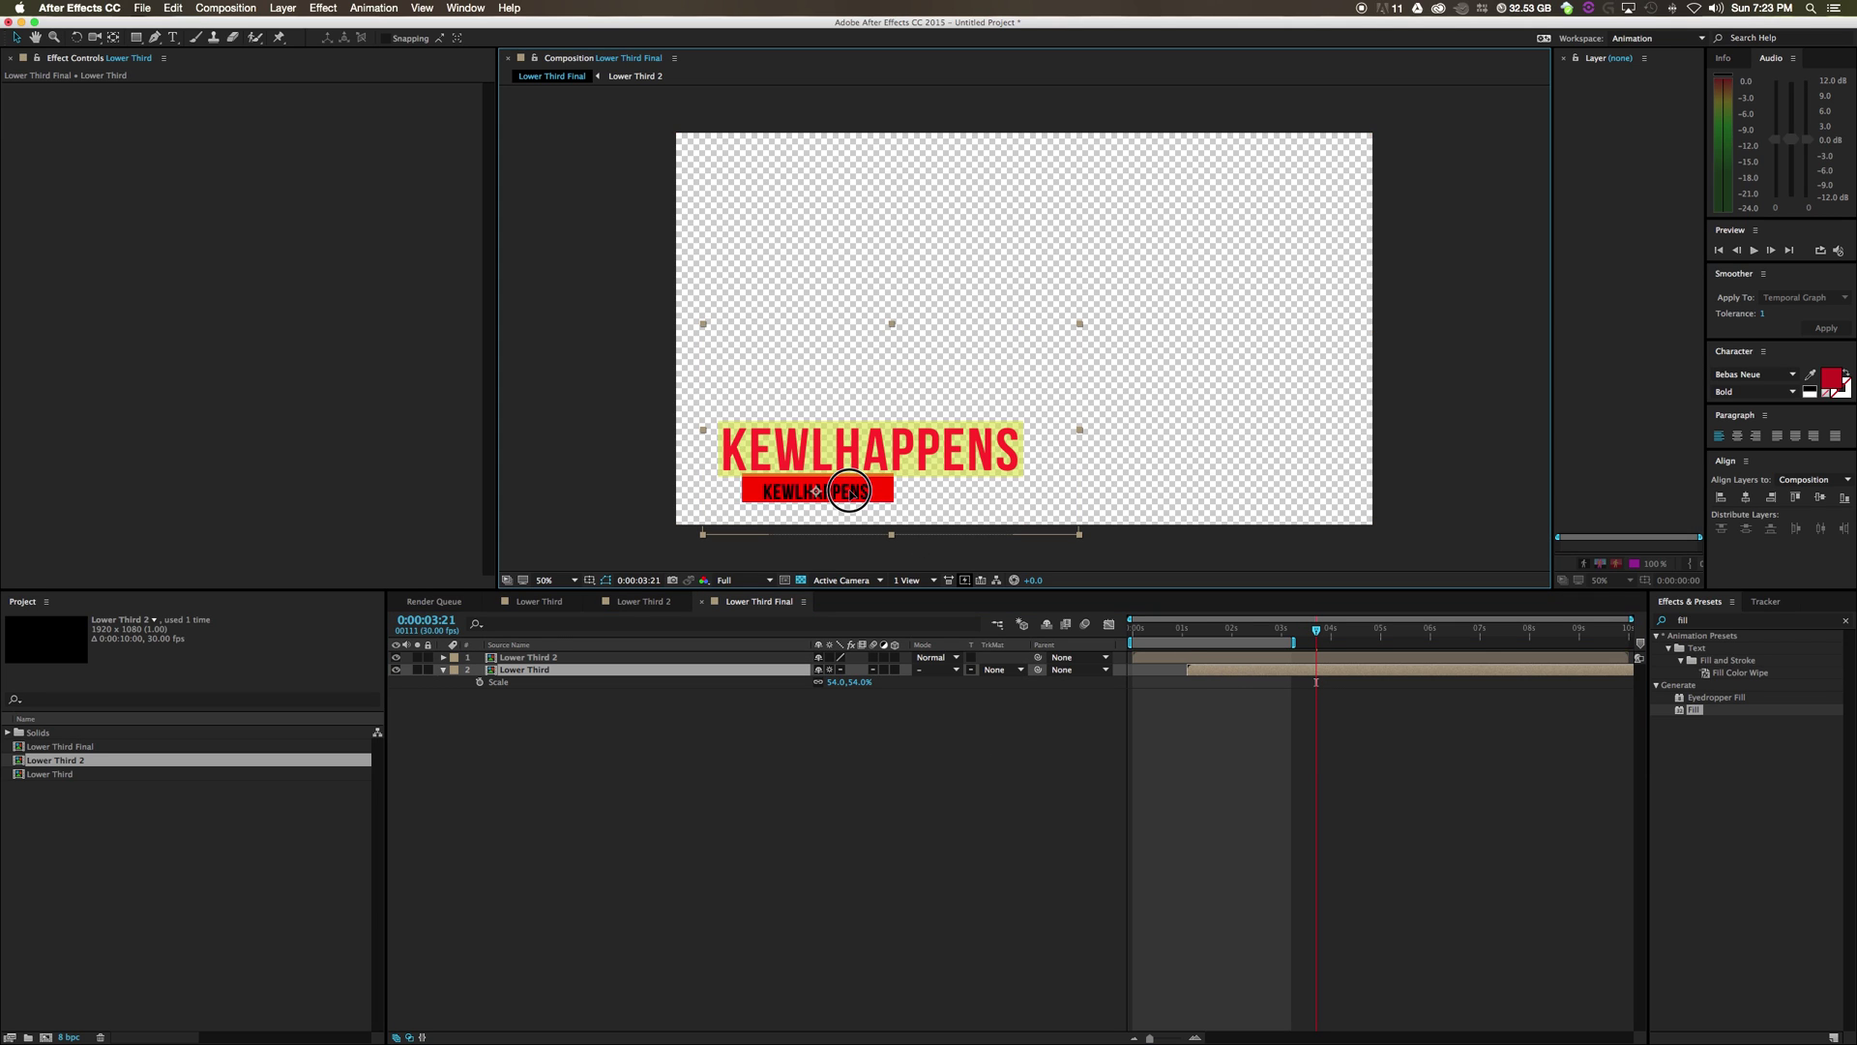
pyautogui.click(912, 741)
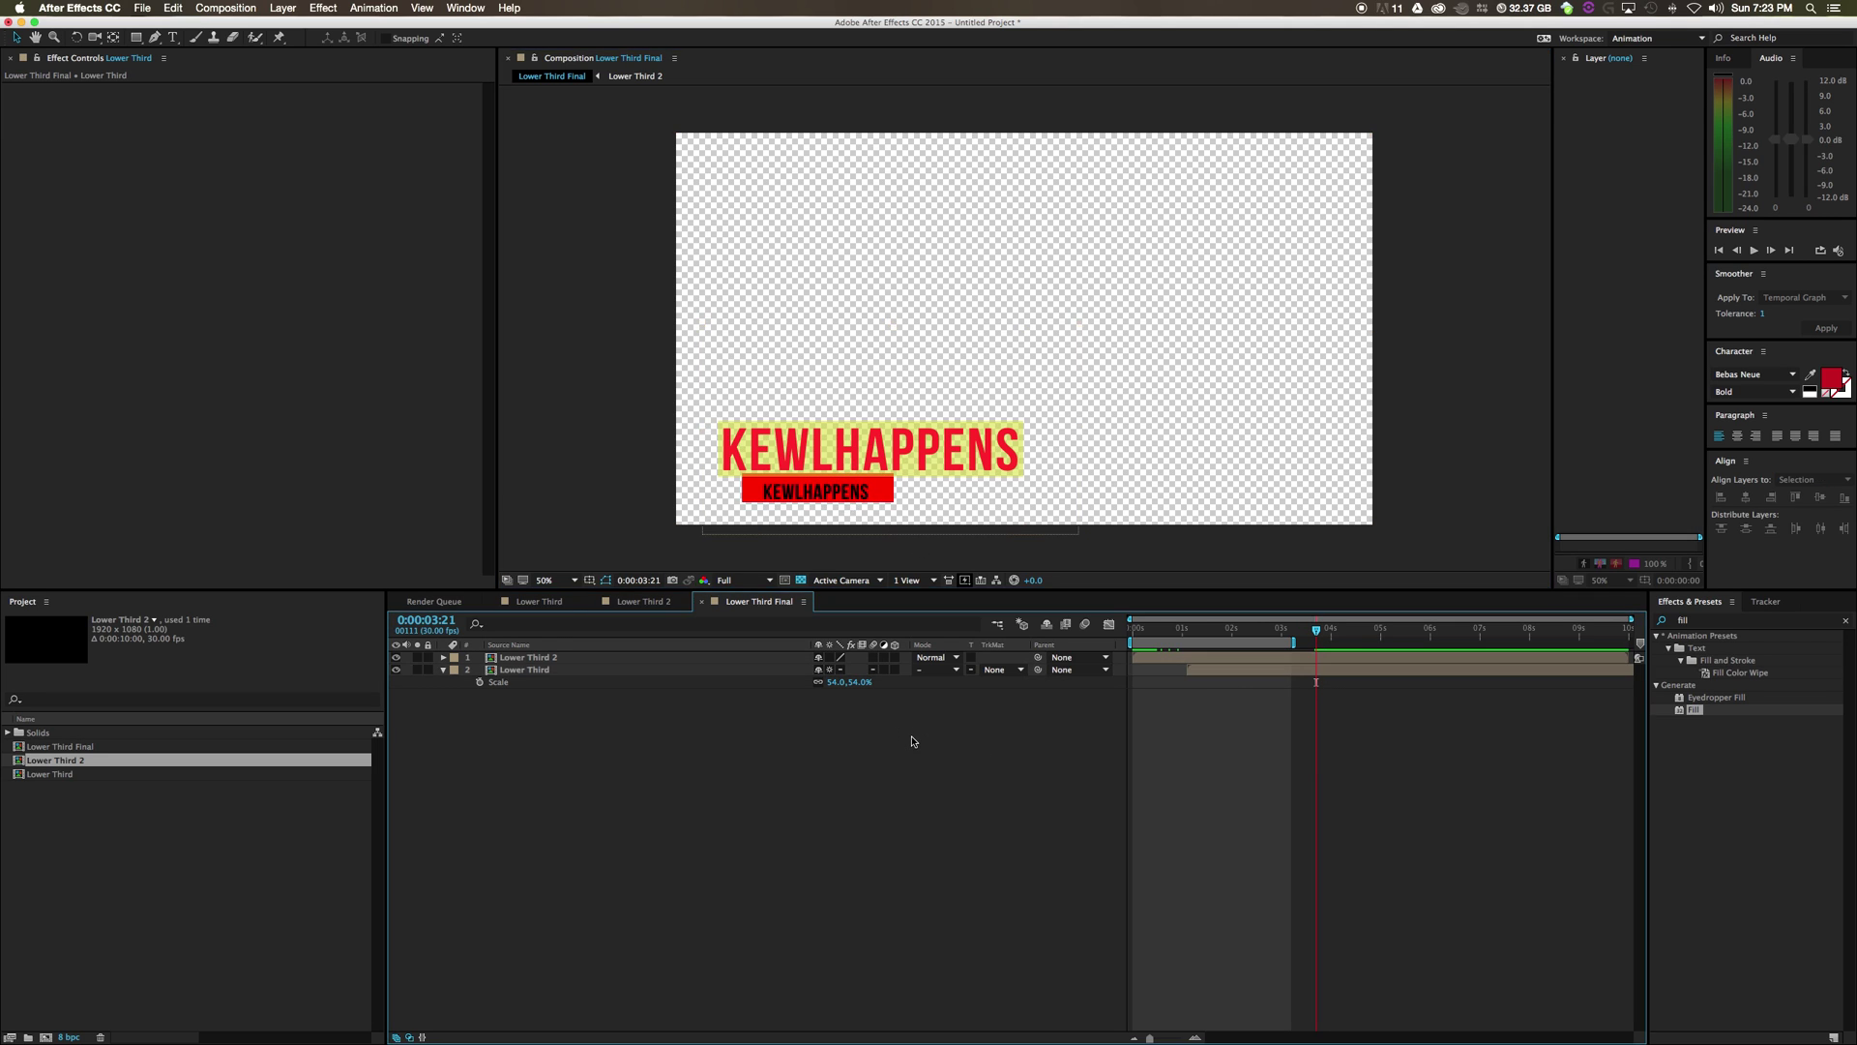
# Raise Shape Layer 1's opacity in Lower Third 2 until the yellow bar is mostly solid, and return to Lower Third Final
pyautogui.doubleClick(538, 658)
pyautogui.click(526, 720)
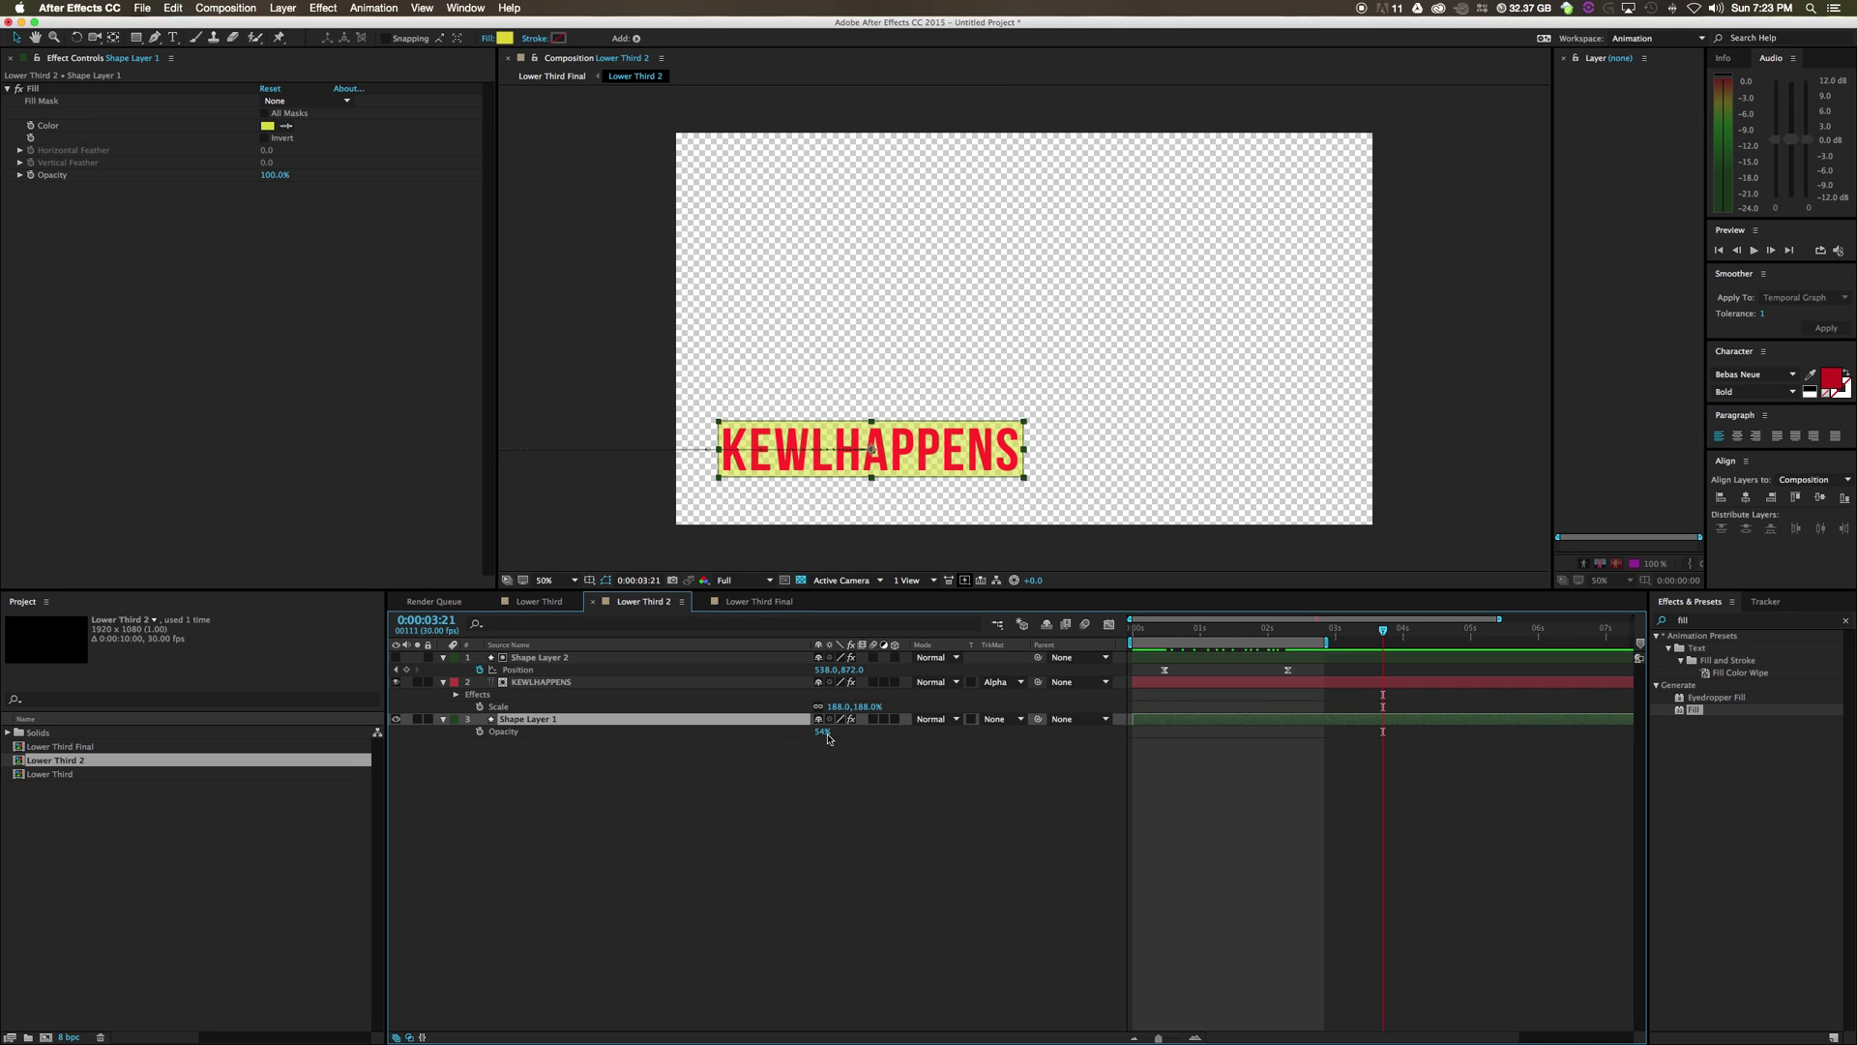
pyautogui.moveTo(828, 738); pyautogui.dragTo(844, 732)
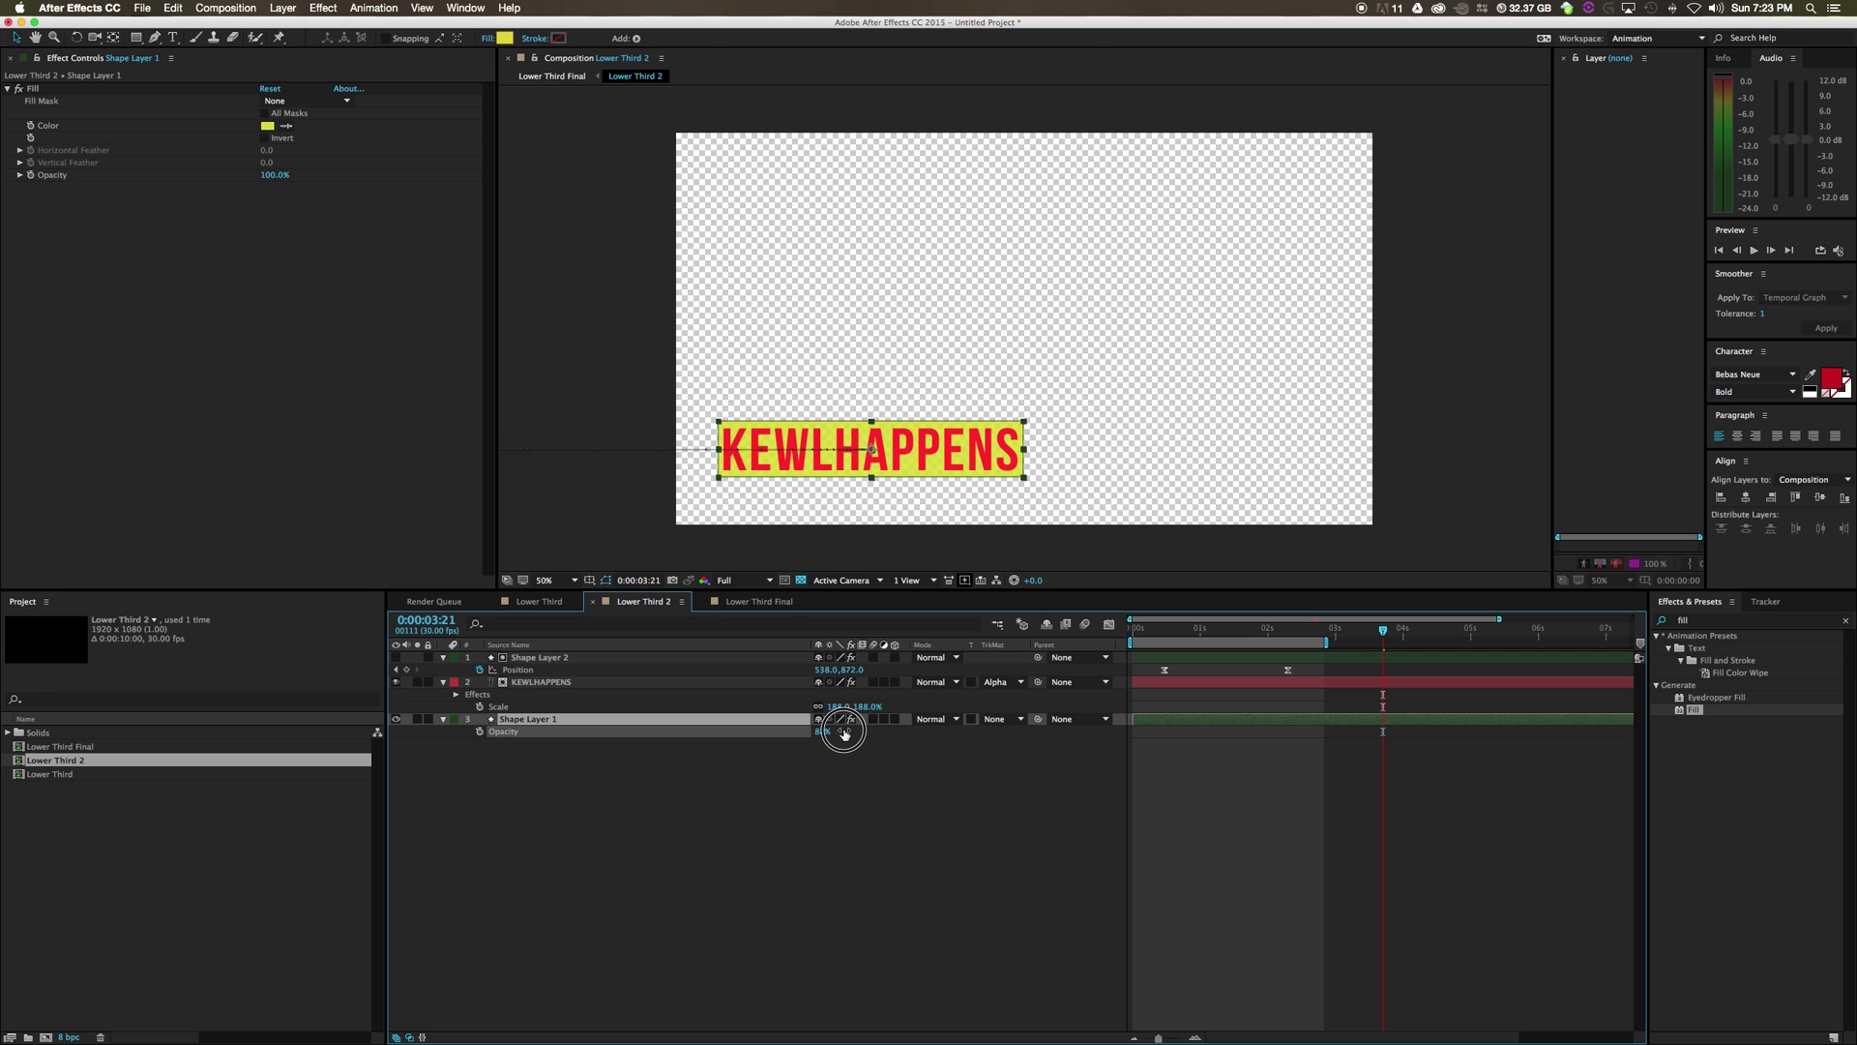
pyautogui.click(856, 749)
pyautogui.hotkey('shift', 'Escape')
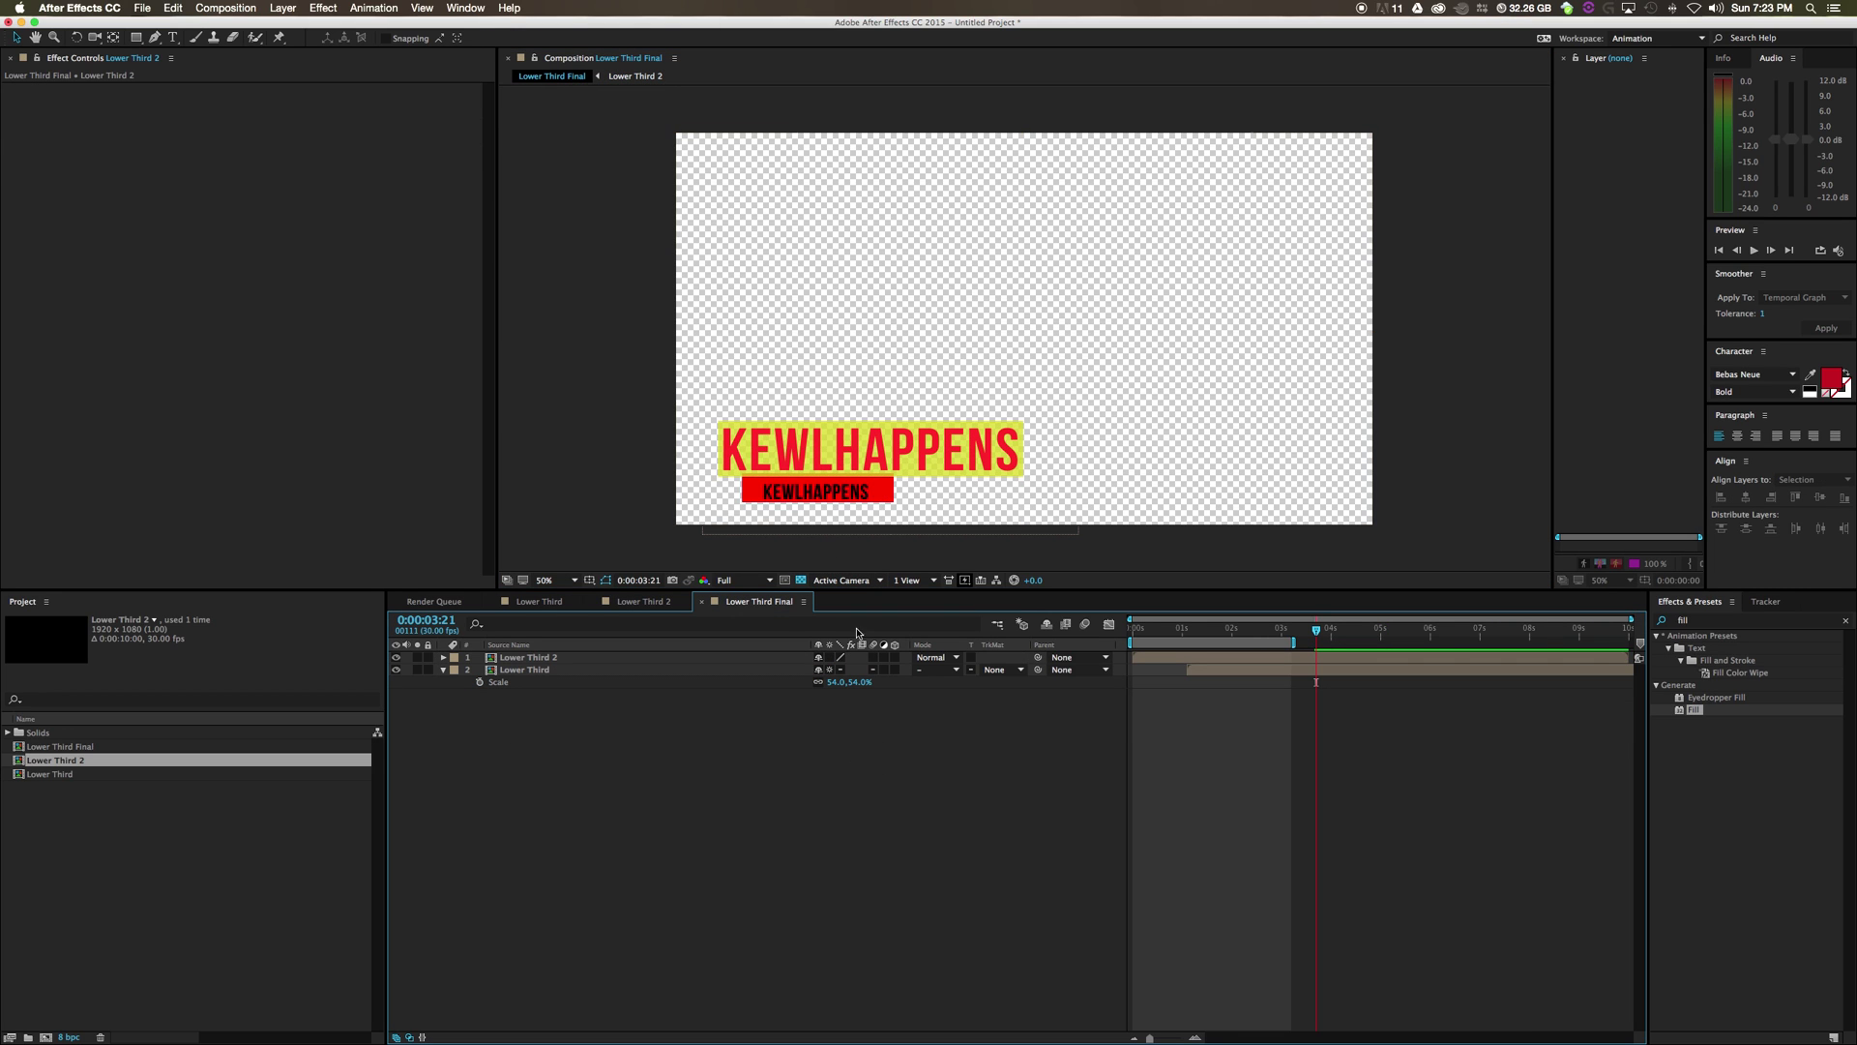
# Import the image picjumbo.com_HNCK3988.jpg and place it as the lowest layer in Lower Third Final
pyautogui.moveTo(1006, 750); pyautogui.dragTo(142, 887)
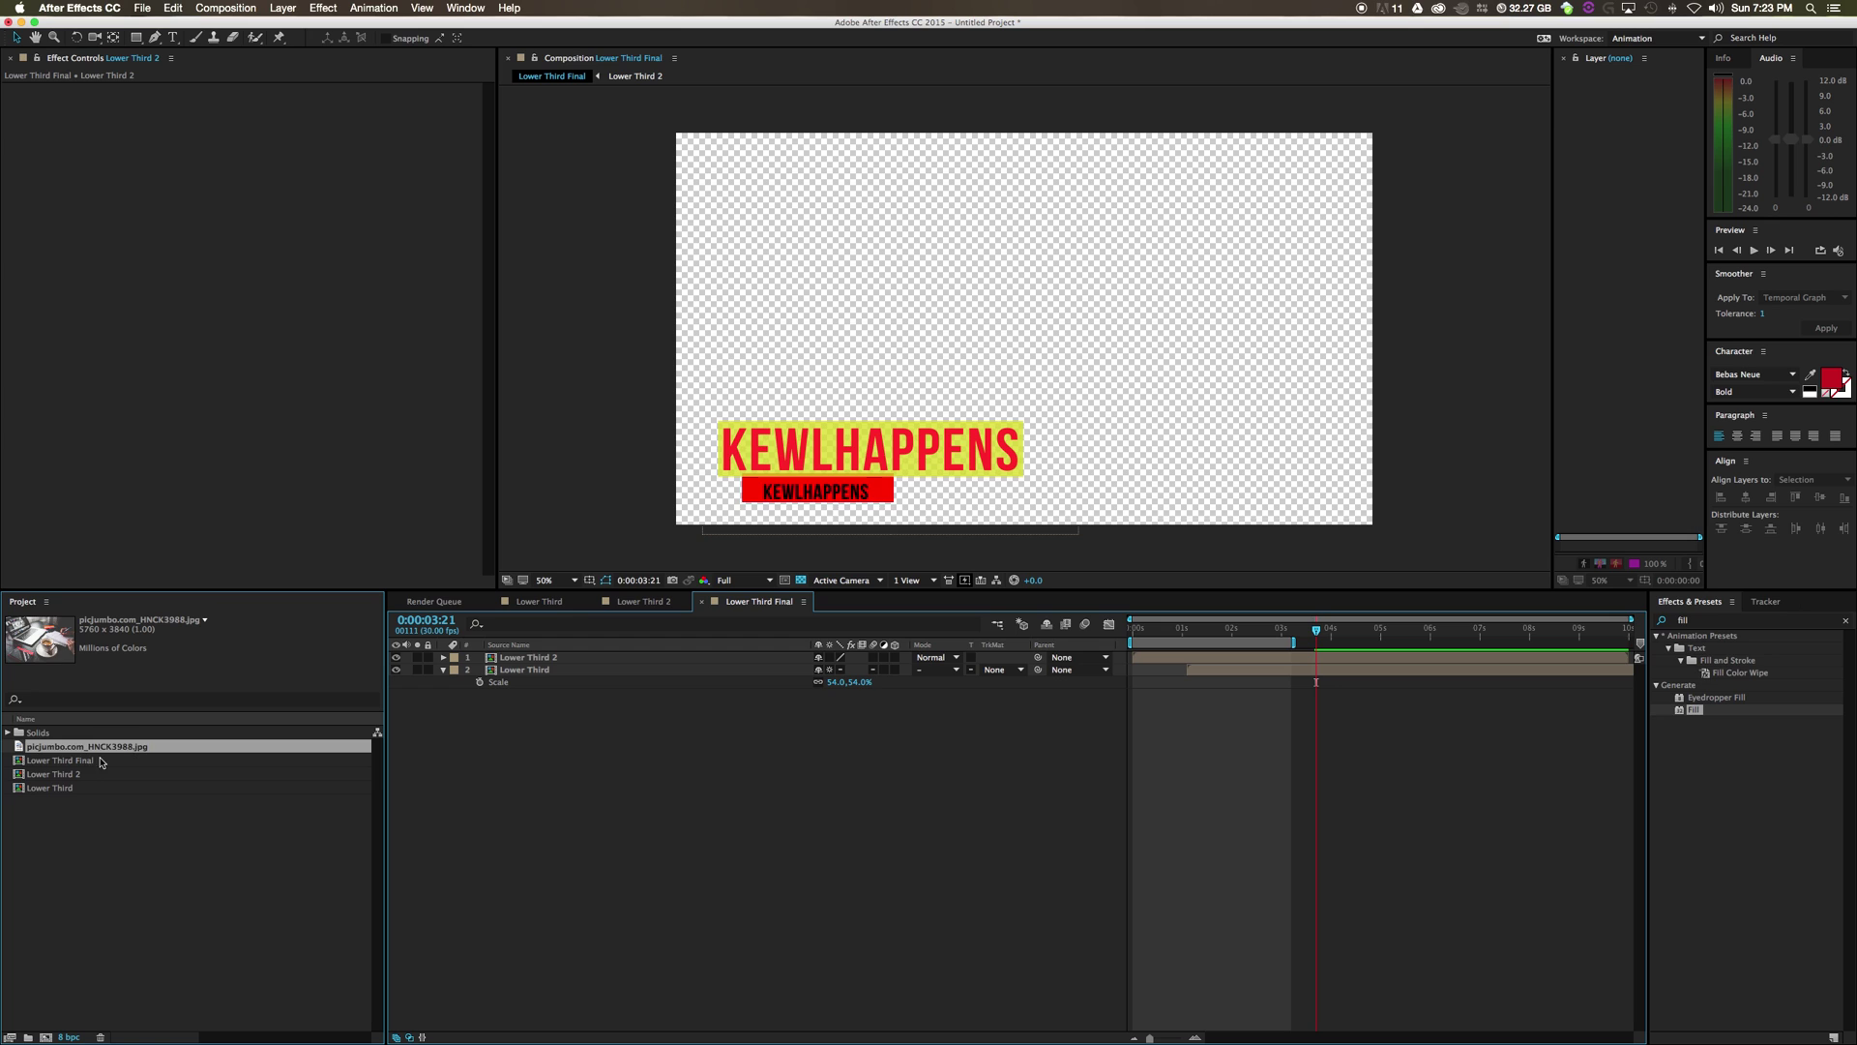
pyautogui.moveTo(58, 746); pyautogui.dragTo(546, 755)
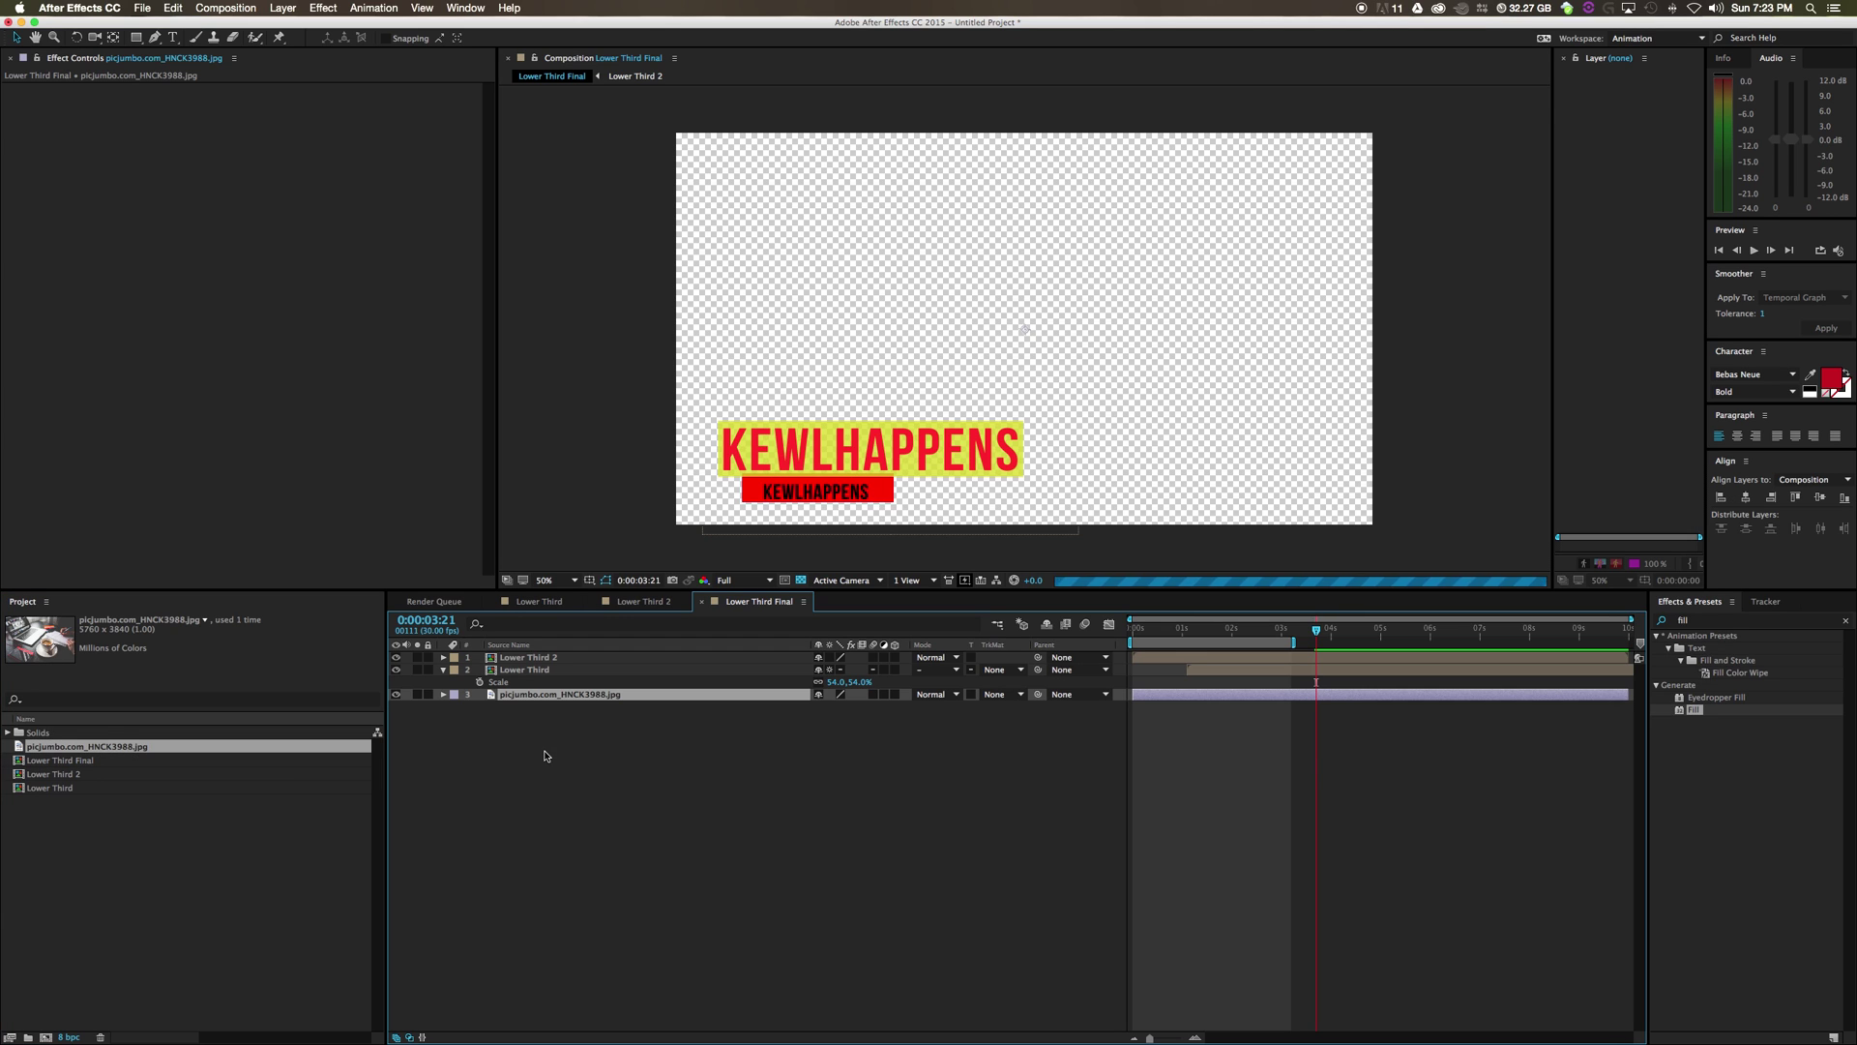
# Scale the background photo down until it just covers the composition frame, and extend the work area's end to 0:00:03:21
pyautogui.scroll(-4, 998, 385)
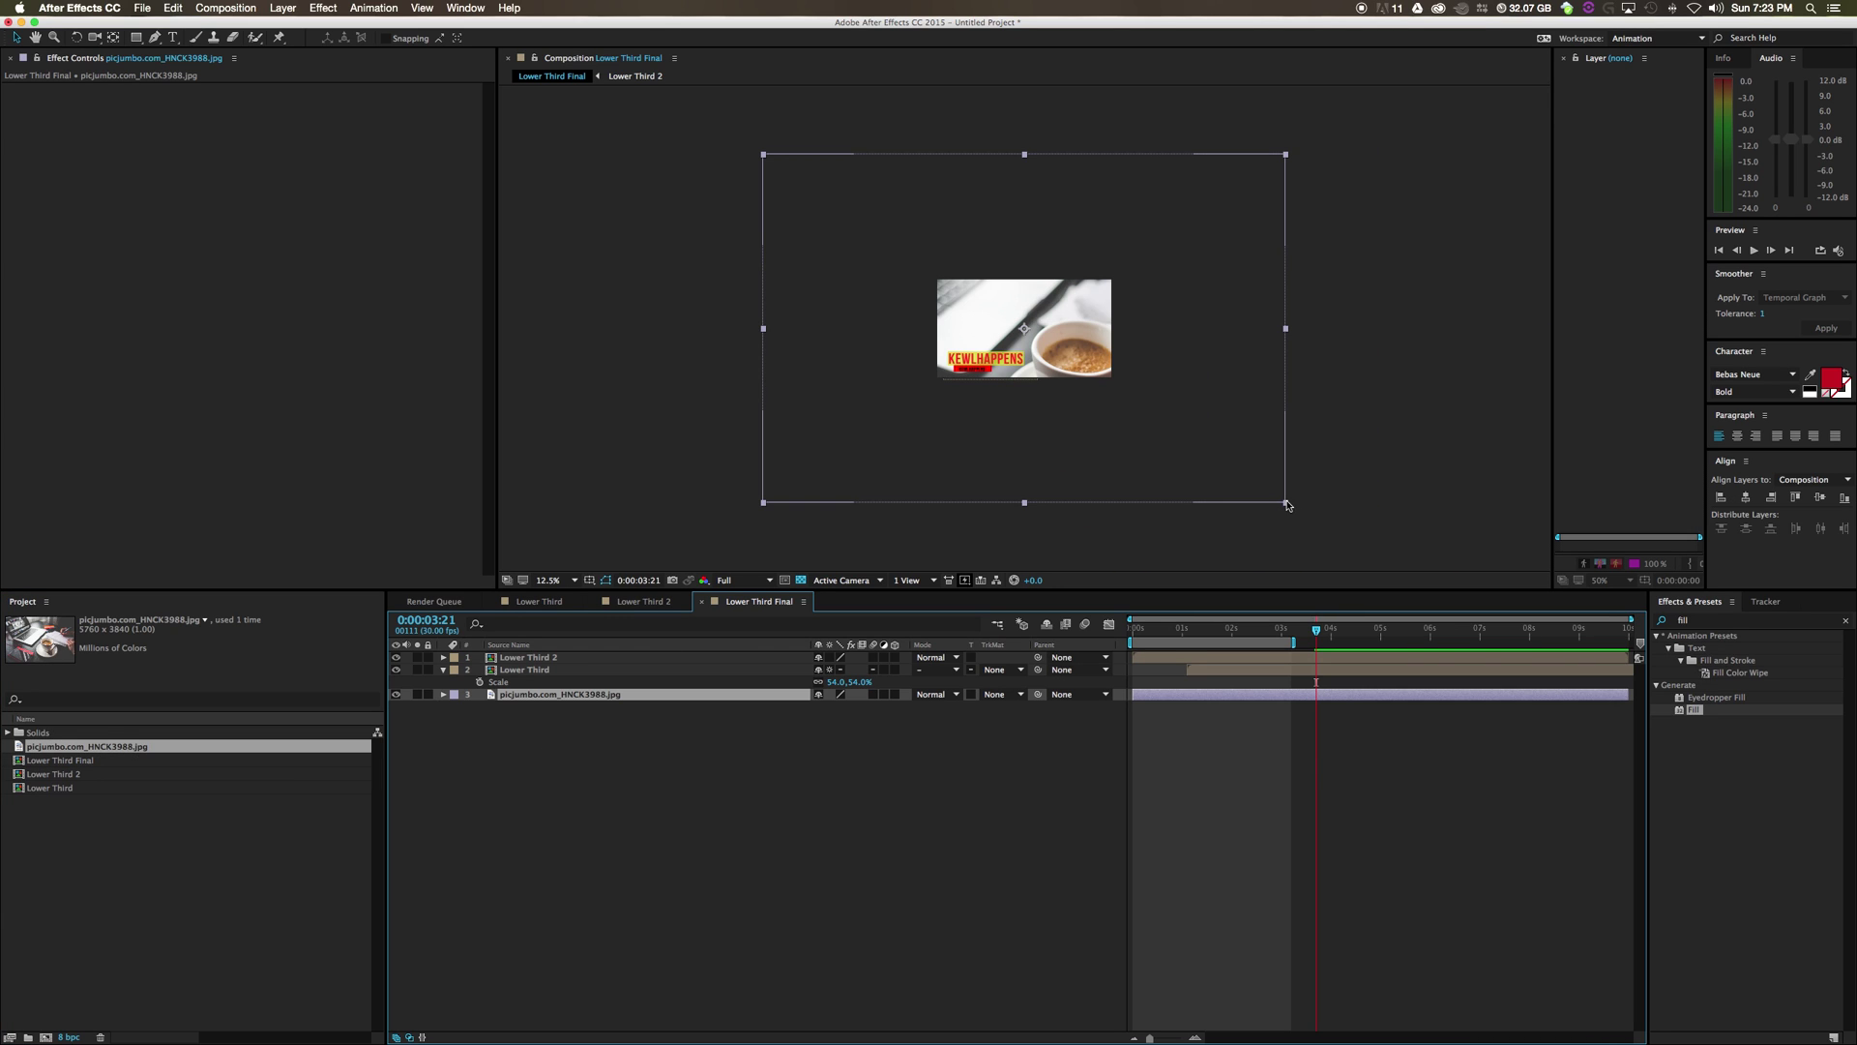
pyautogui.moveTo(1287, 504); pyautogui.dragTo(1119, 386)
pyautogui.scroll(4, 1038, 423)
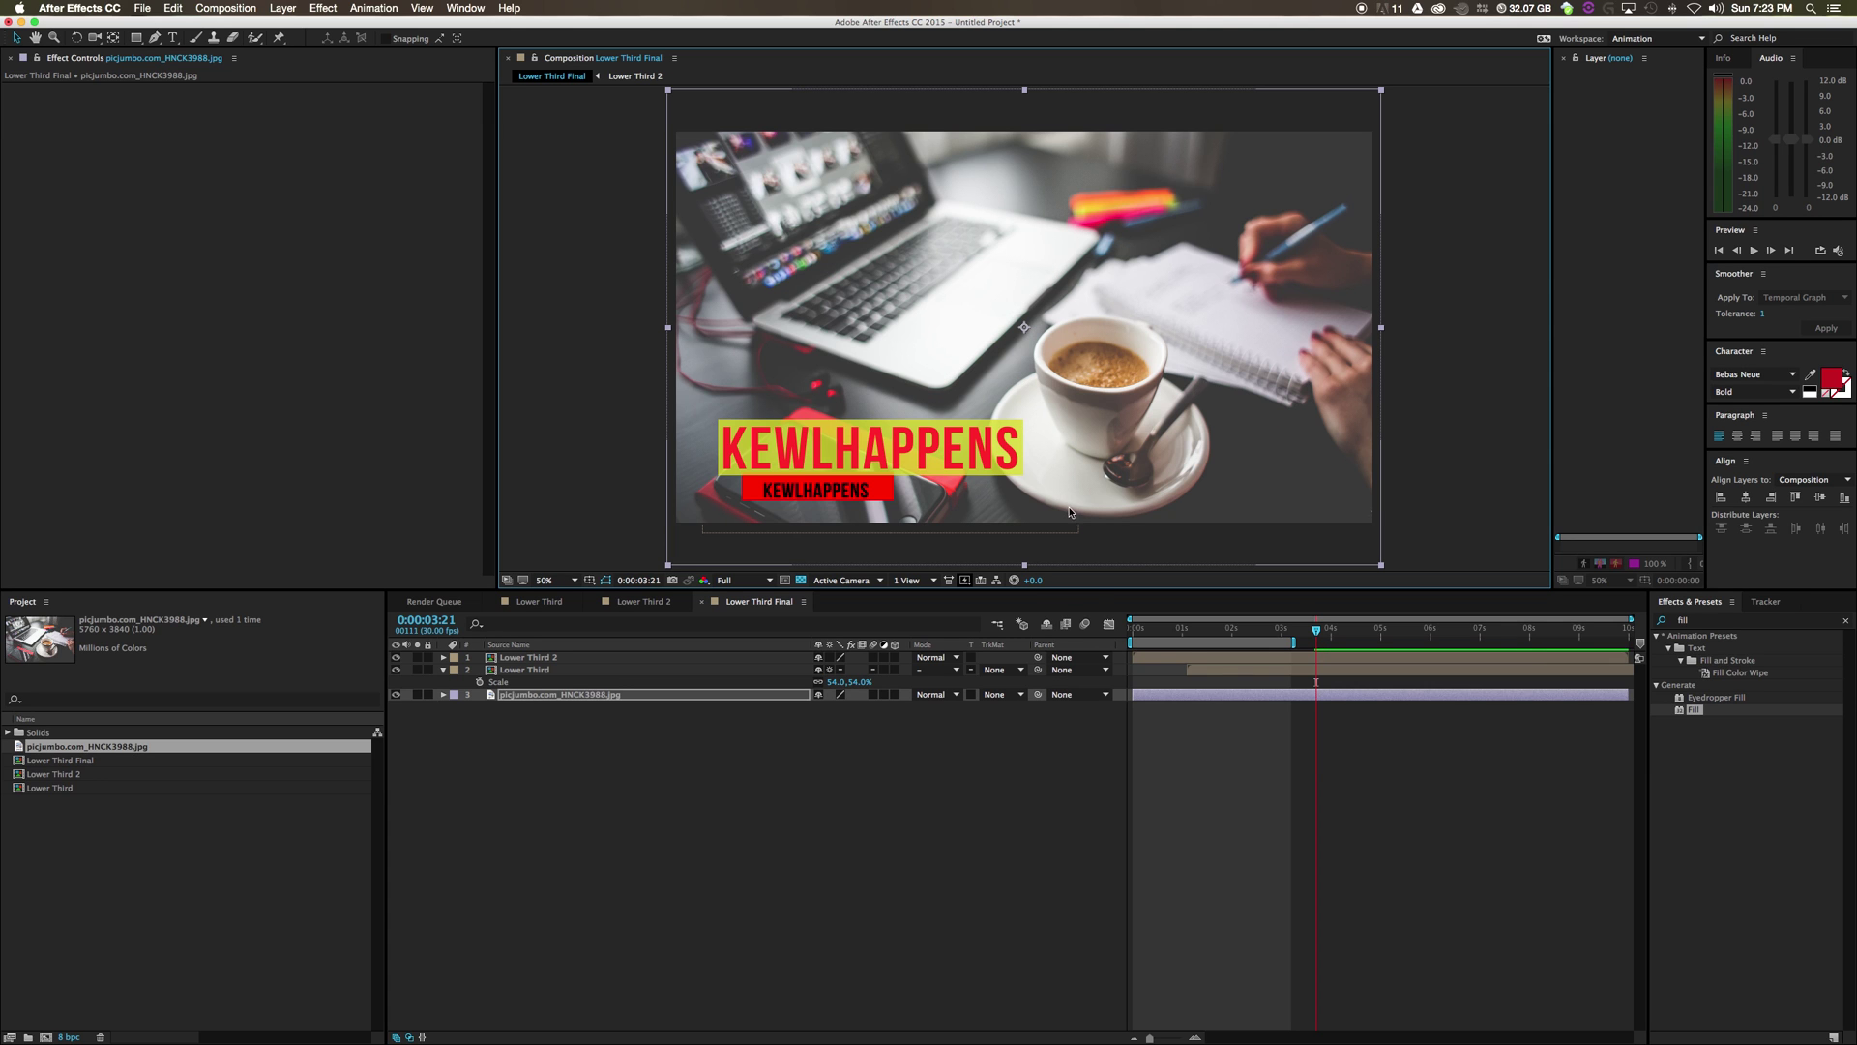
pyautogui.moveTo(1315, 641)
pyautogui.mouseDown()
pyautogui.moveTo(1166, 653)
pyautogui.moveTo(1291, 657)
pyautogui.mouseUp()
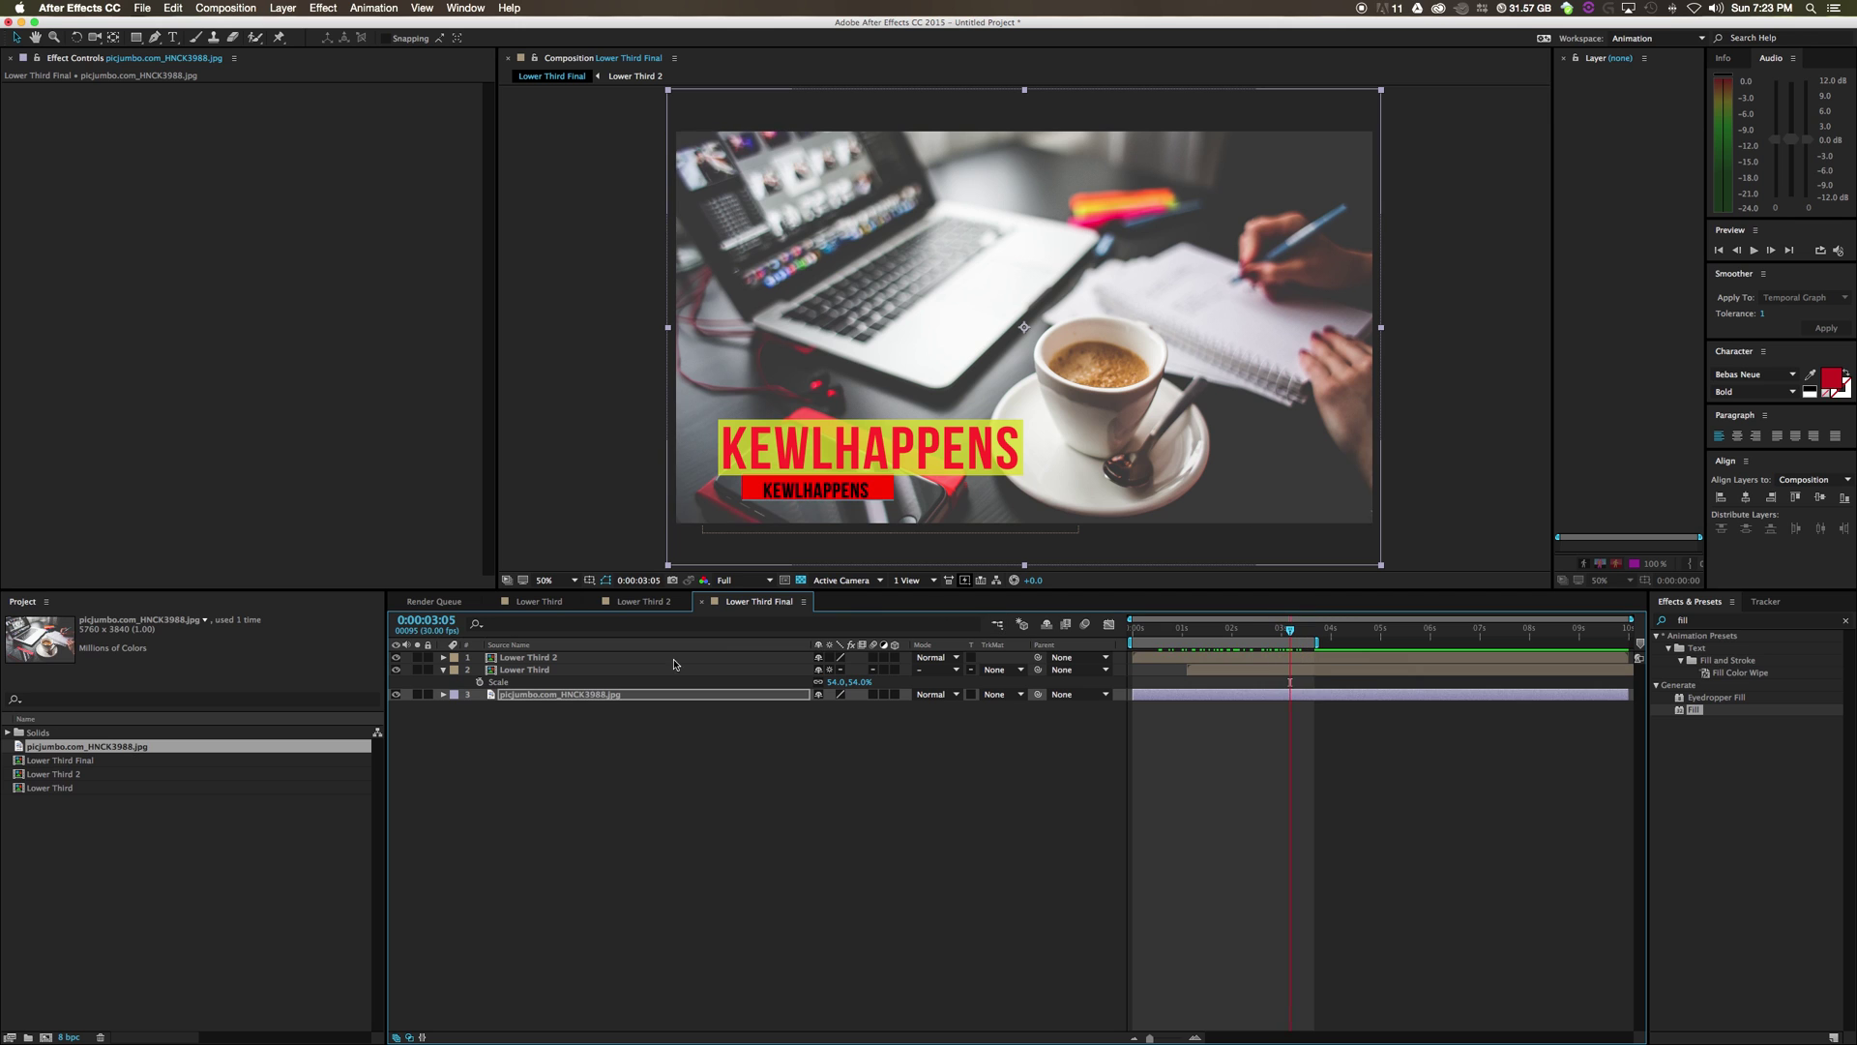
# Open the Lower Third composition and change its KEWLHAPPENS text to "tutorials"
pyautogui.doubleClick(544, 670)
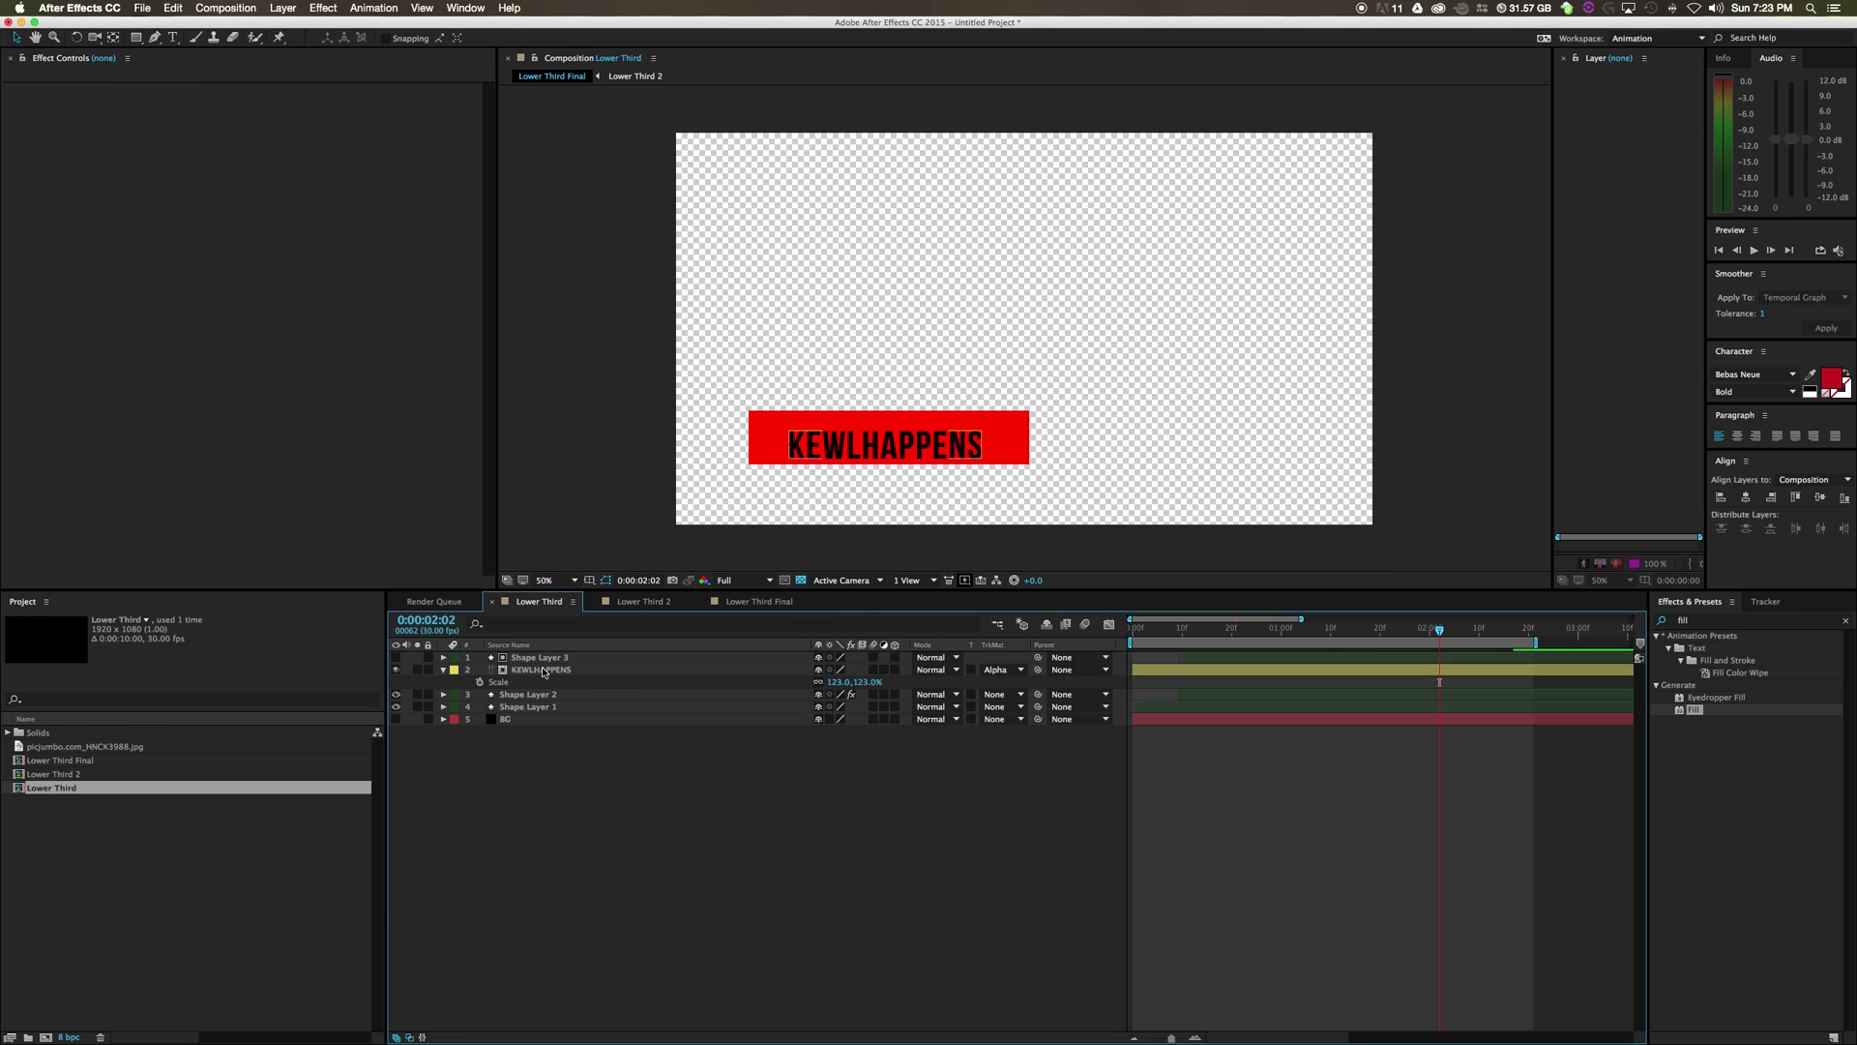
pyautogui.click(536, 670)
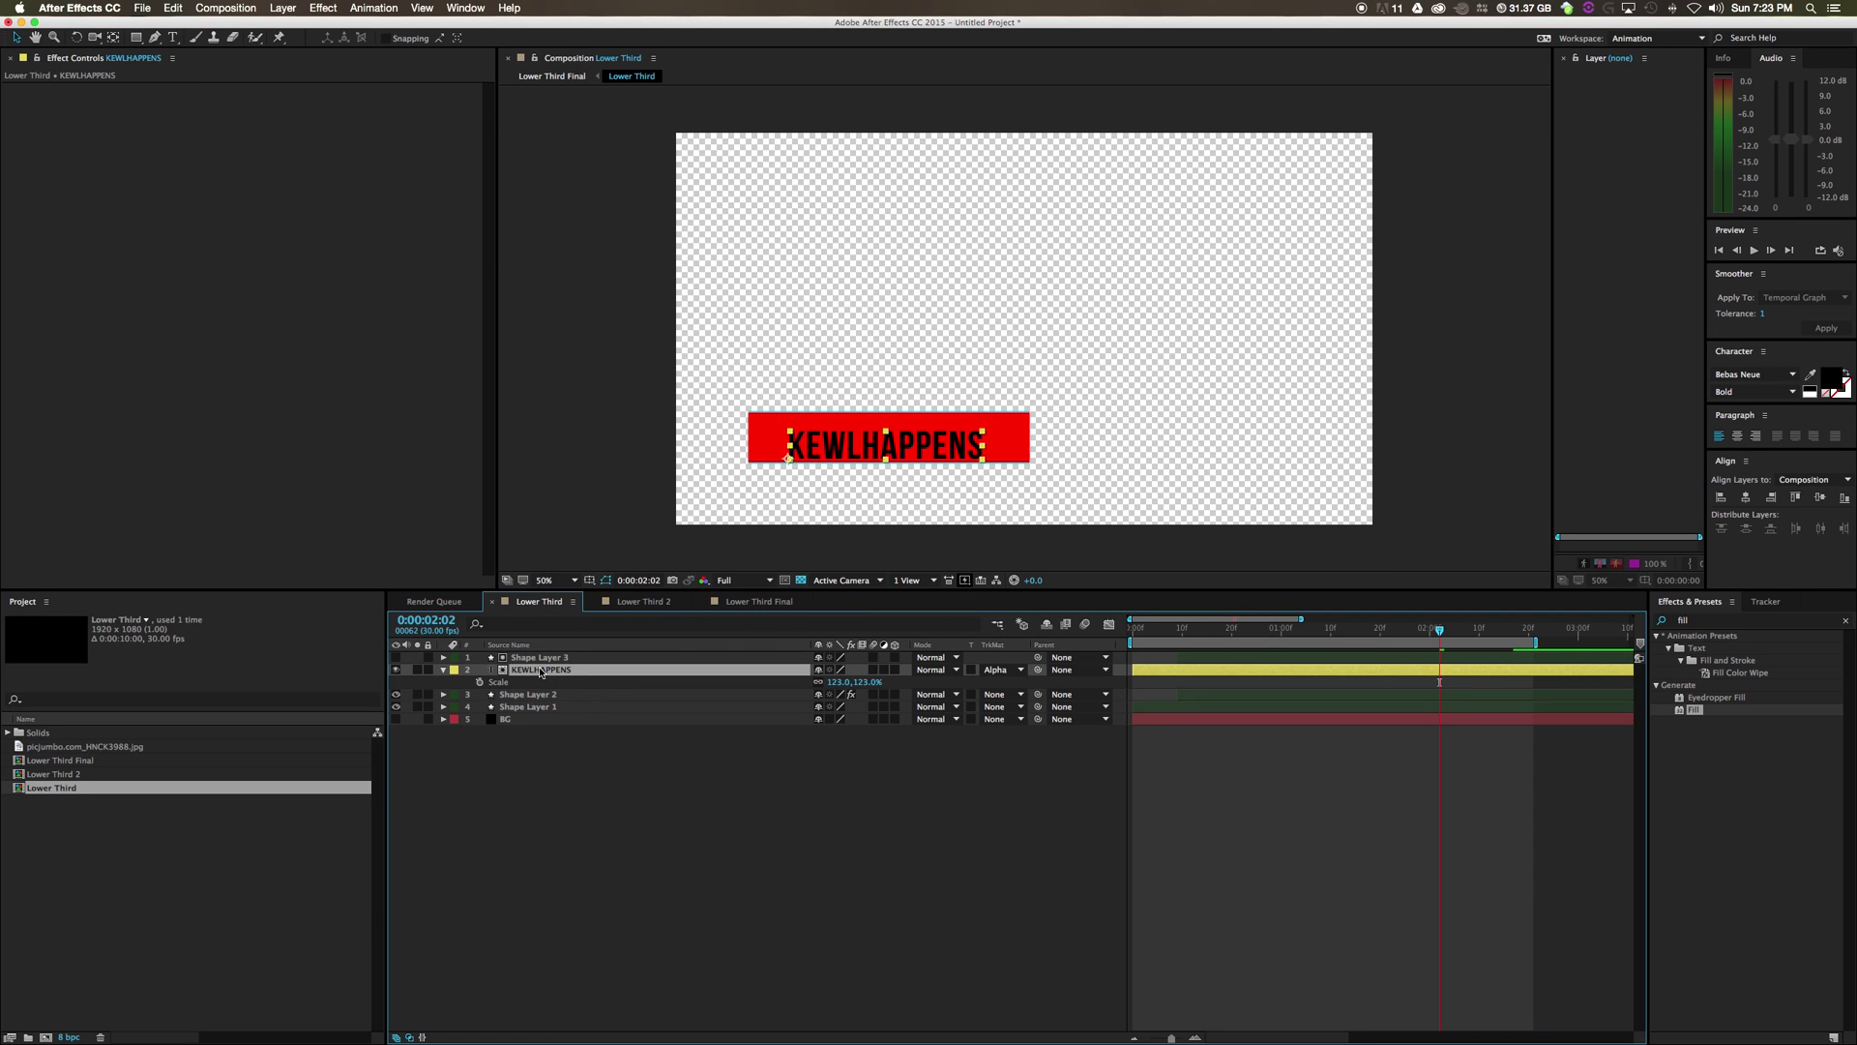
pyautogui.doubleClick(541, 670)
pyautogui.write('tutorials')
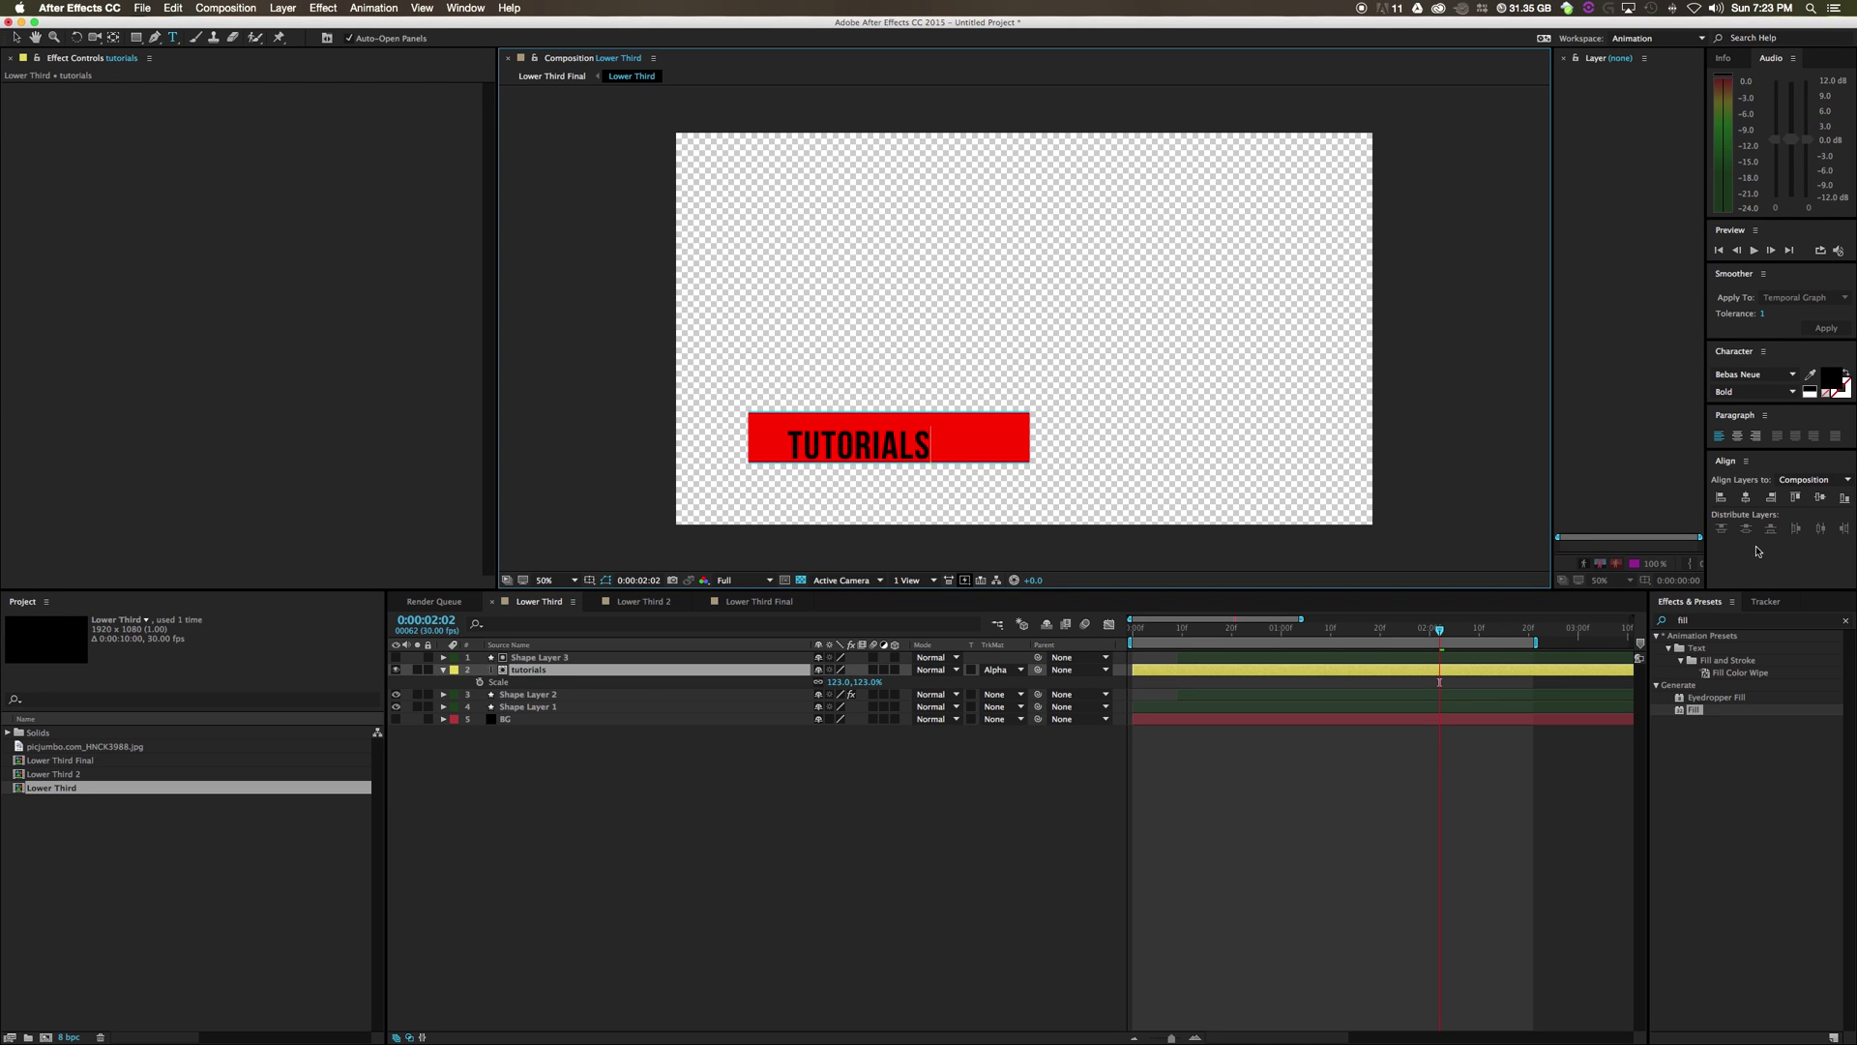
# Center-align the tutorials text and move it to the middle of the red bar
pyautogui.click(1737, 436)
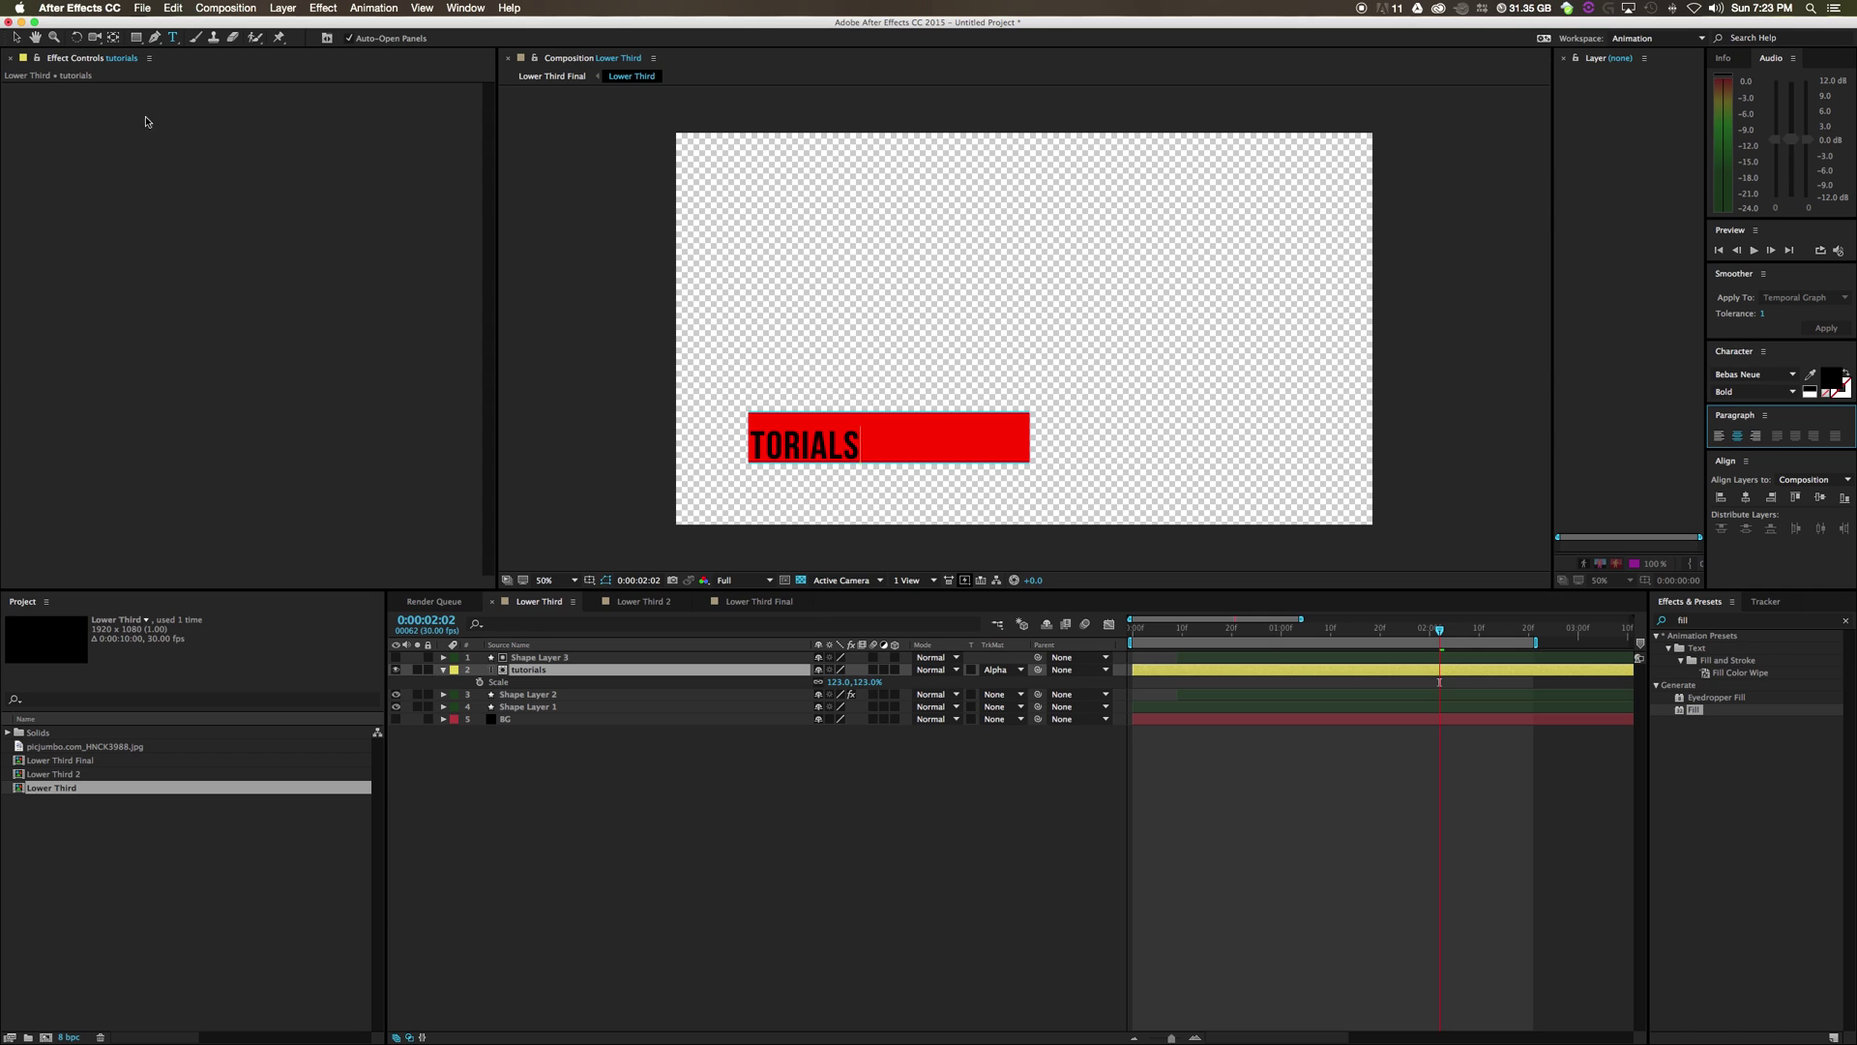
pyautogui.click(16, 37)
pyautogui.moveTo(801, 449); pyautogui.dragTo(896, 447)
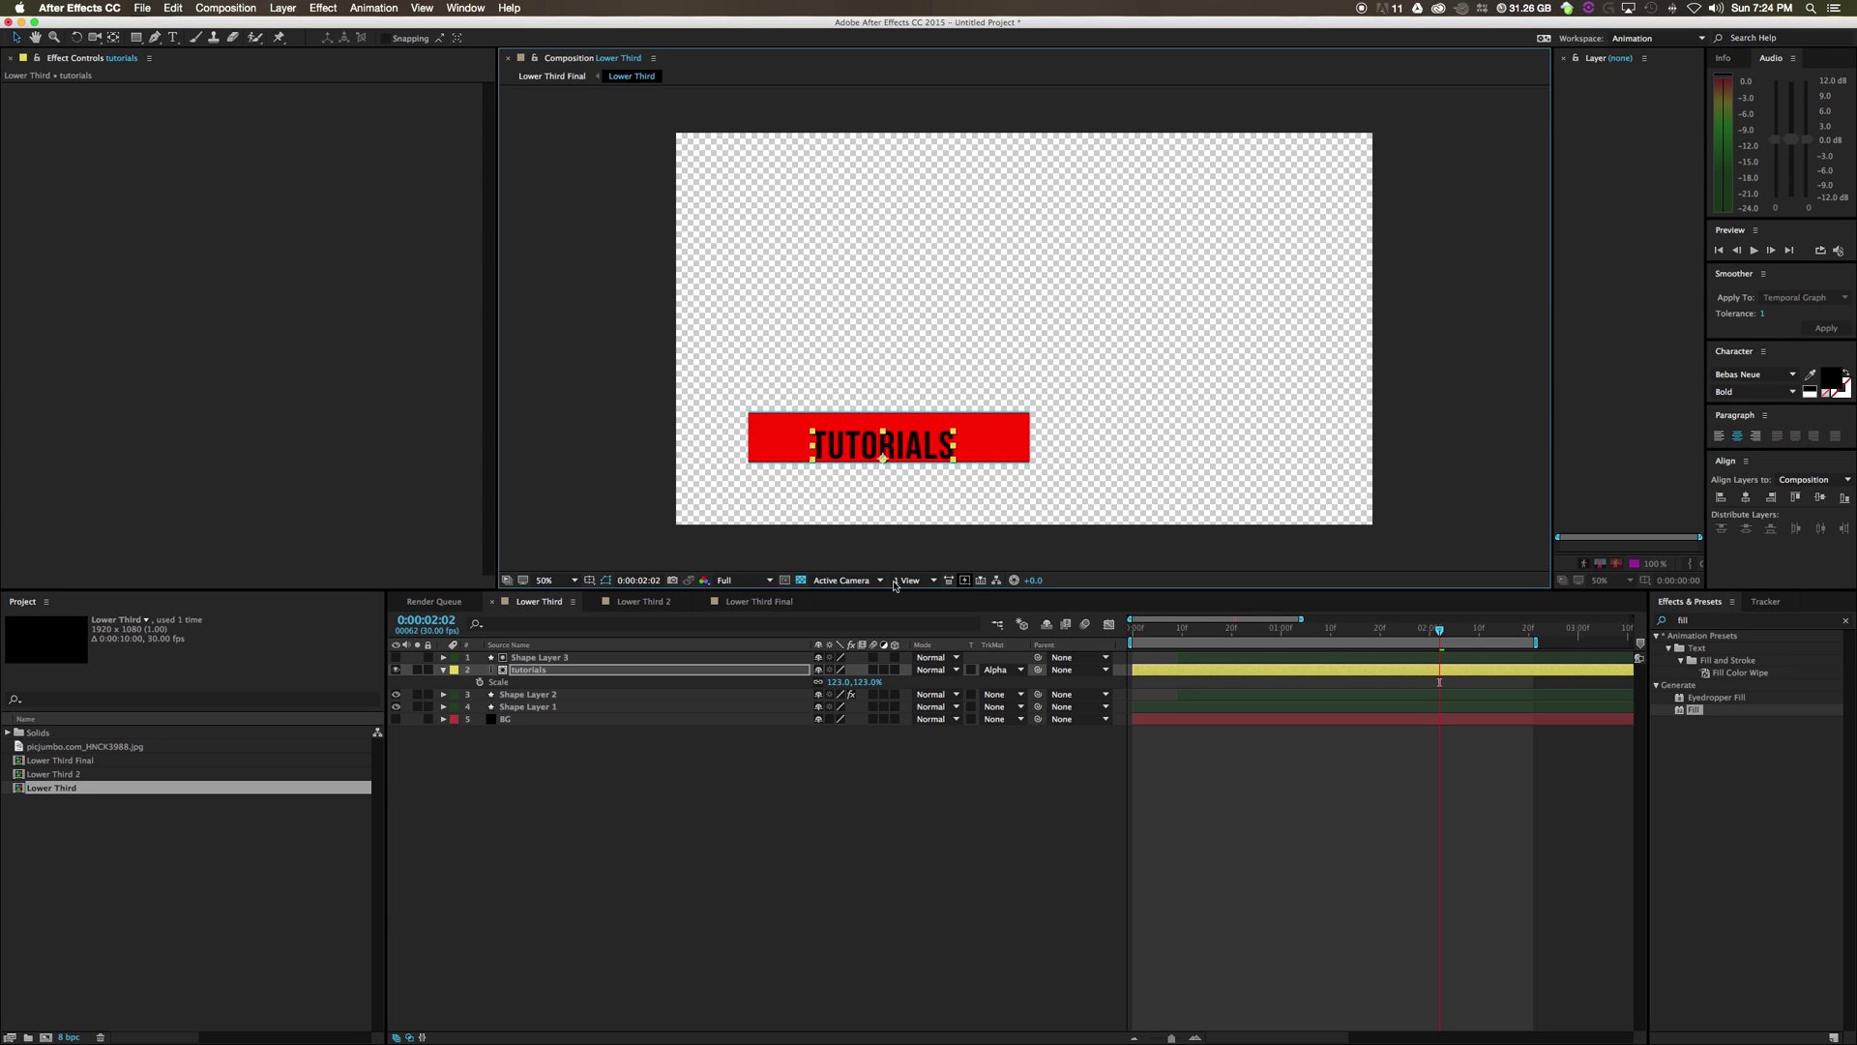
pyautogui.click(880, 737)
# Return to the Lower Third Final composition and preview the animation over the photo from about one second
pyautogui.click(559, 78)
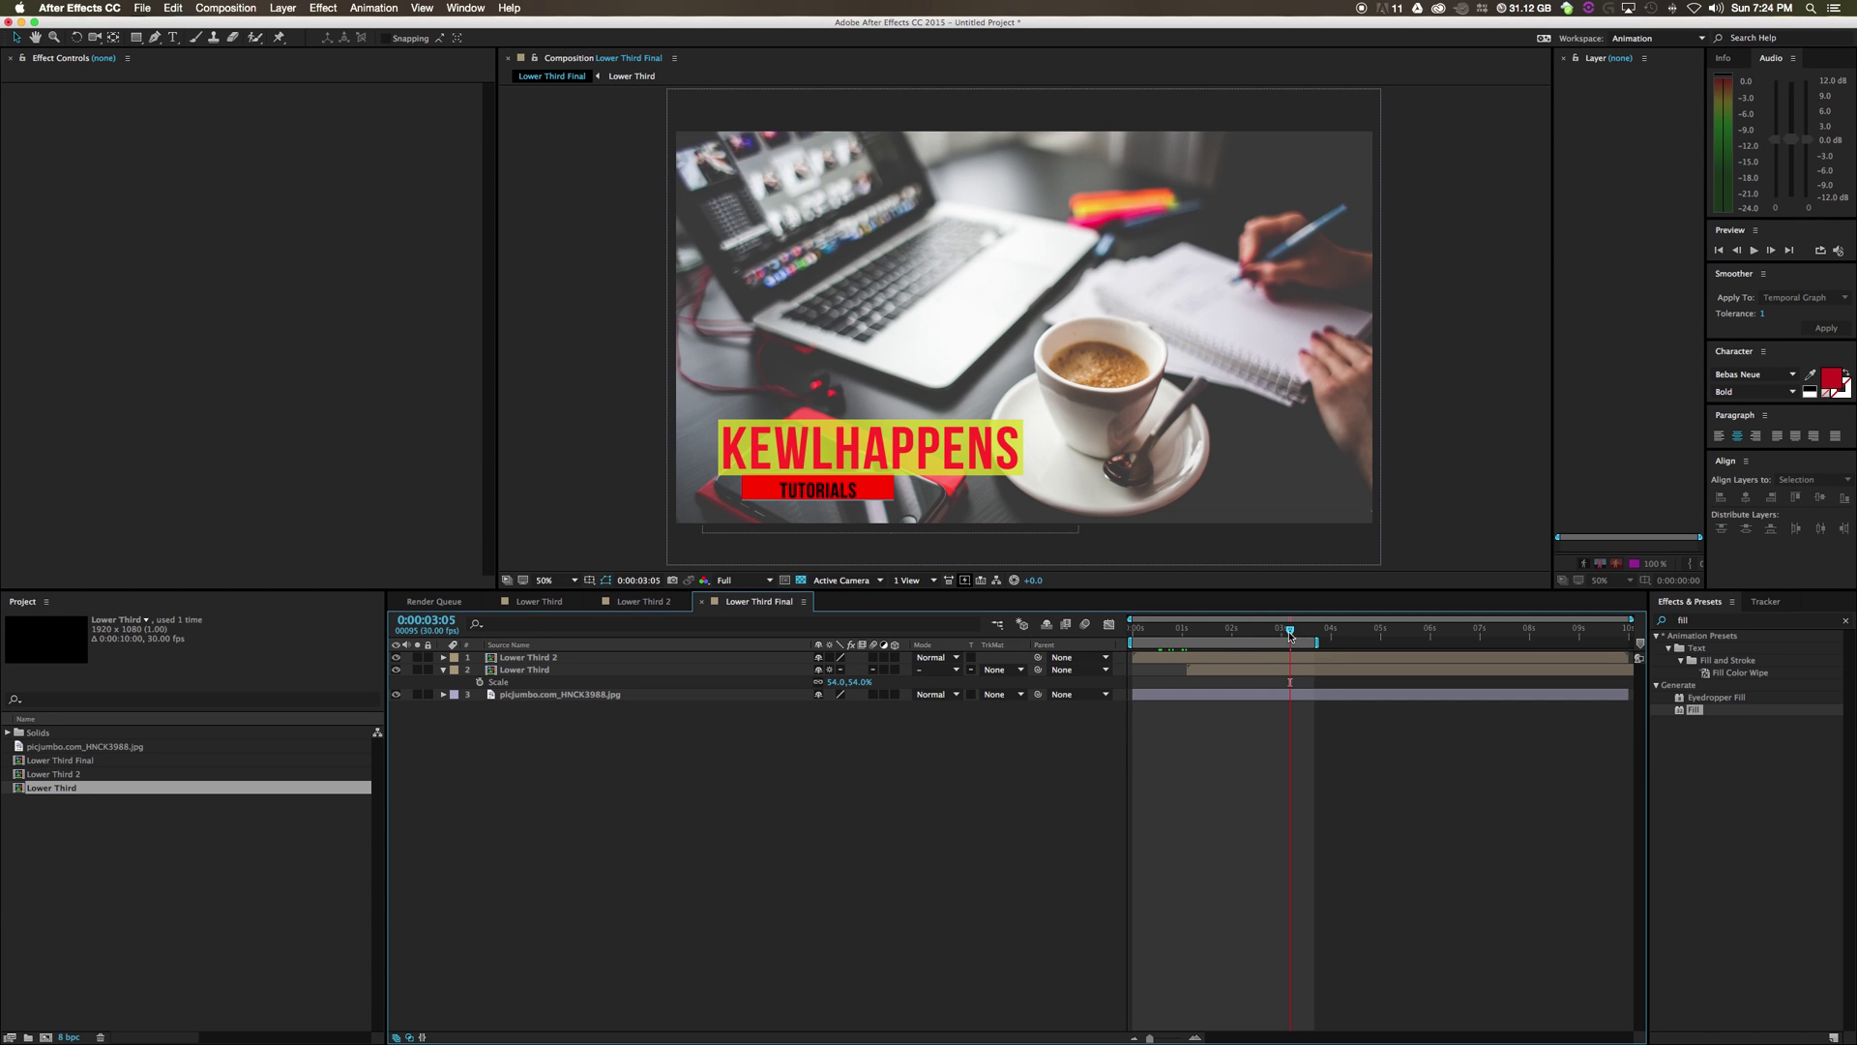
pyautogui.moveTo(1290, 635); pyautogui.dragTo(1182, 635)
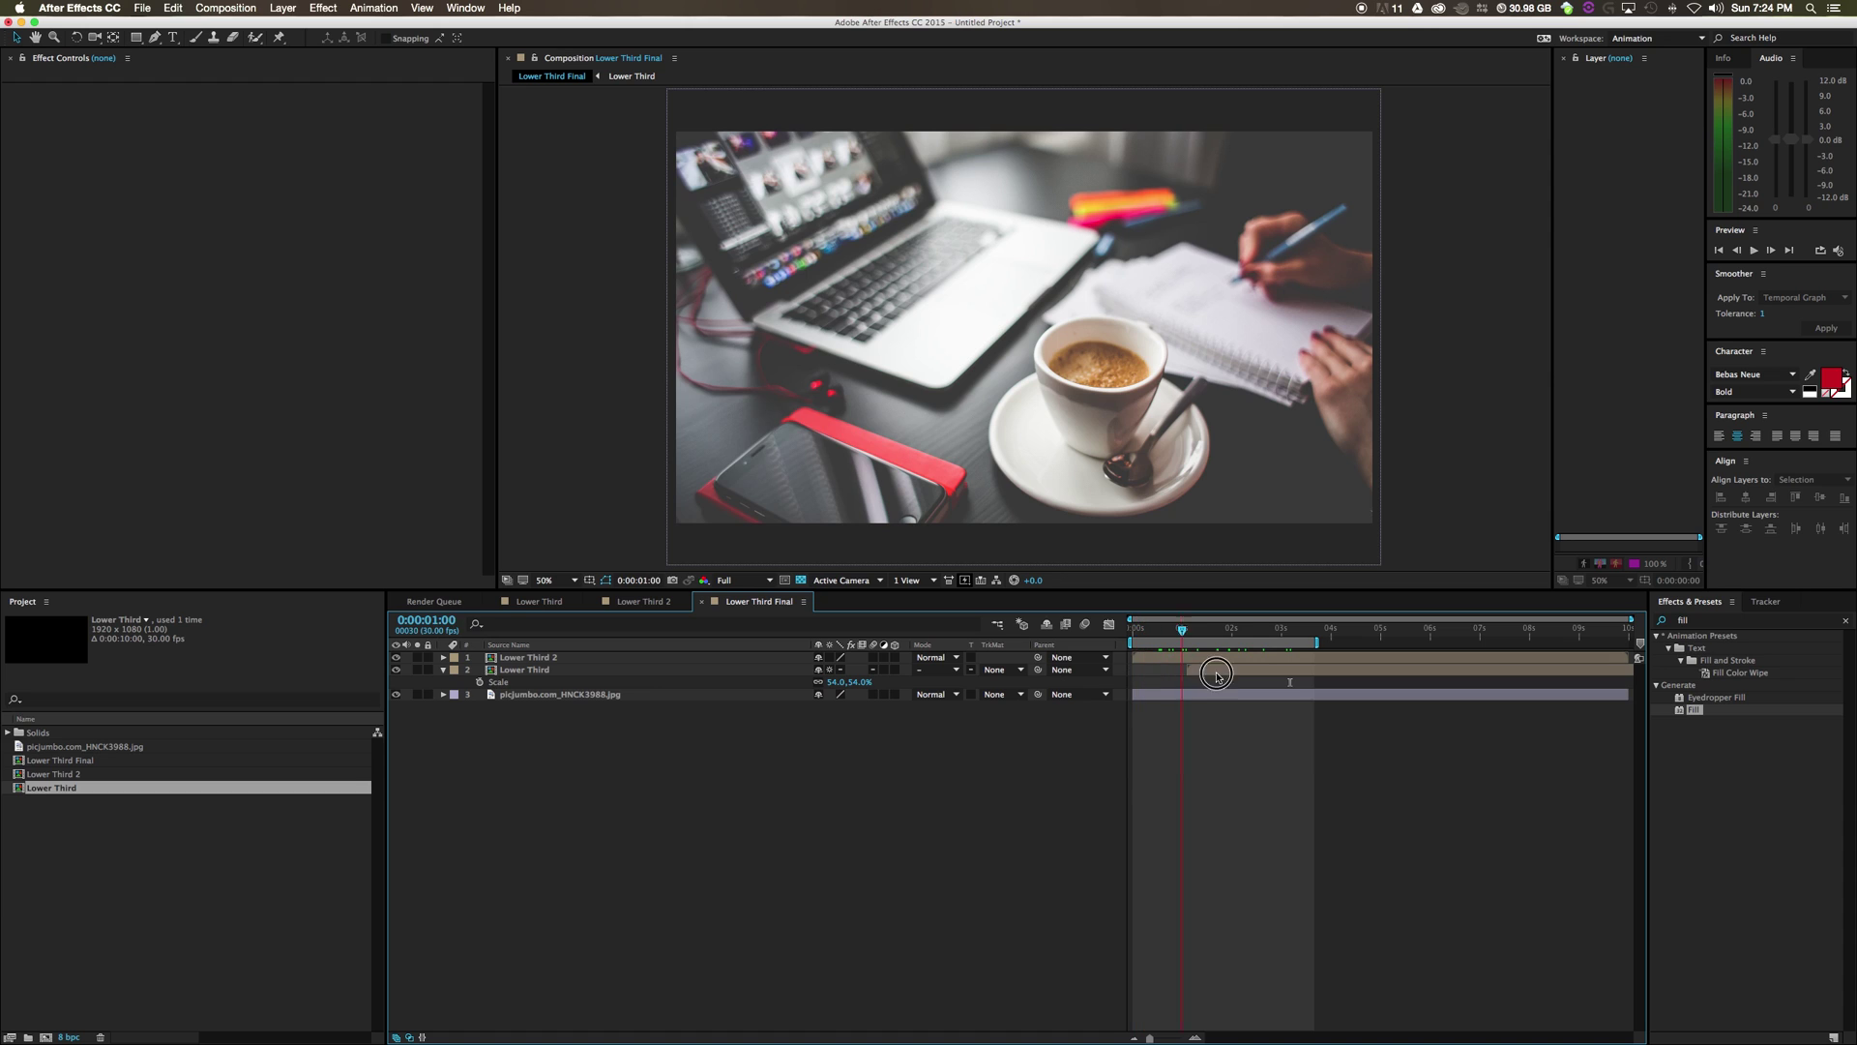
pyautogui.press('space')
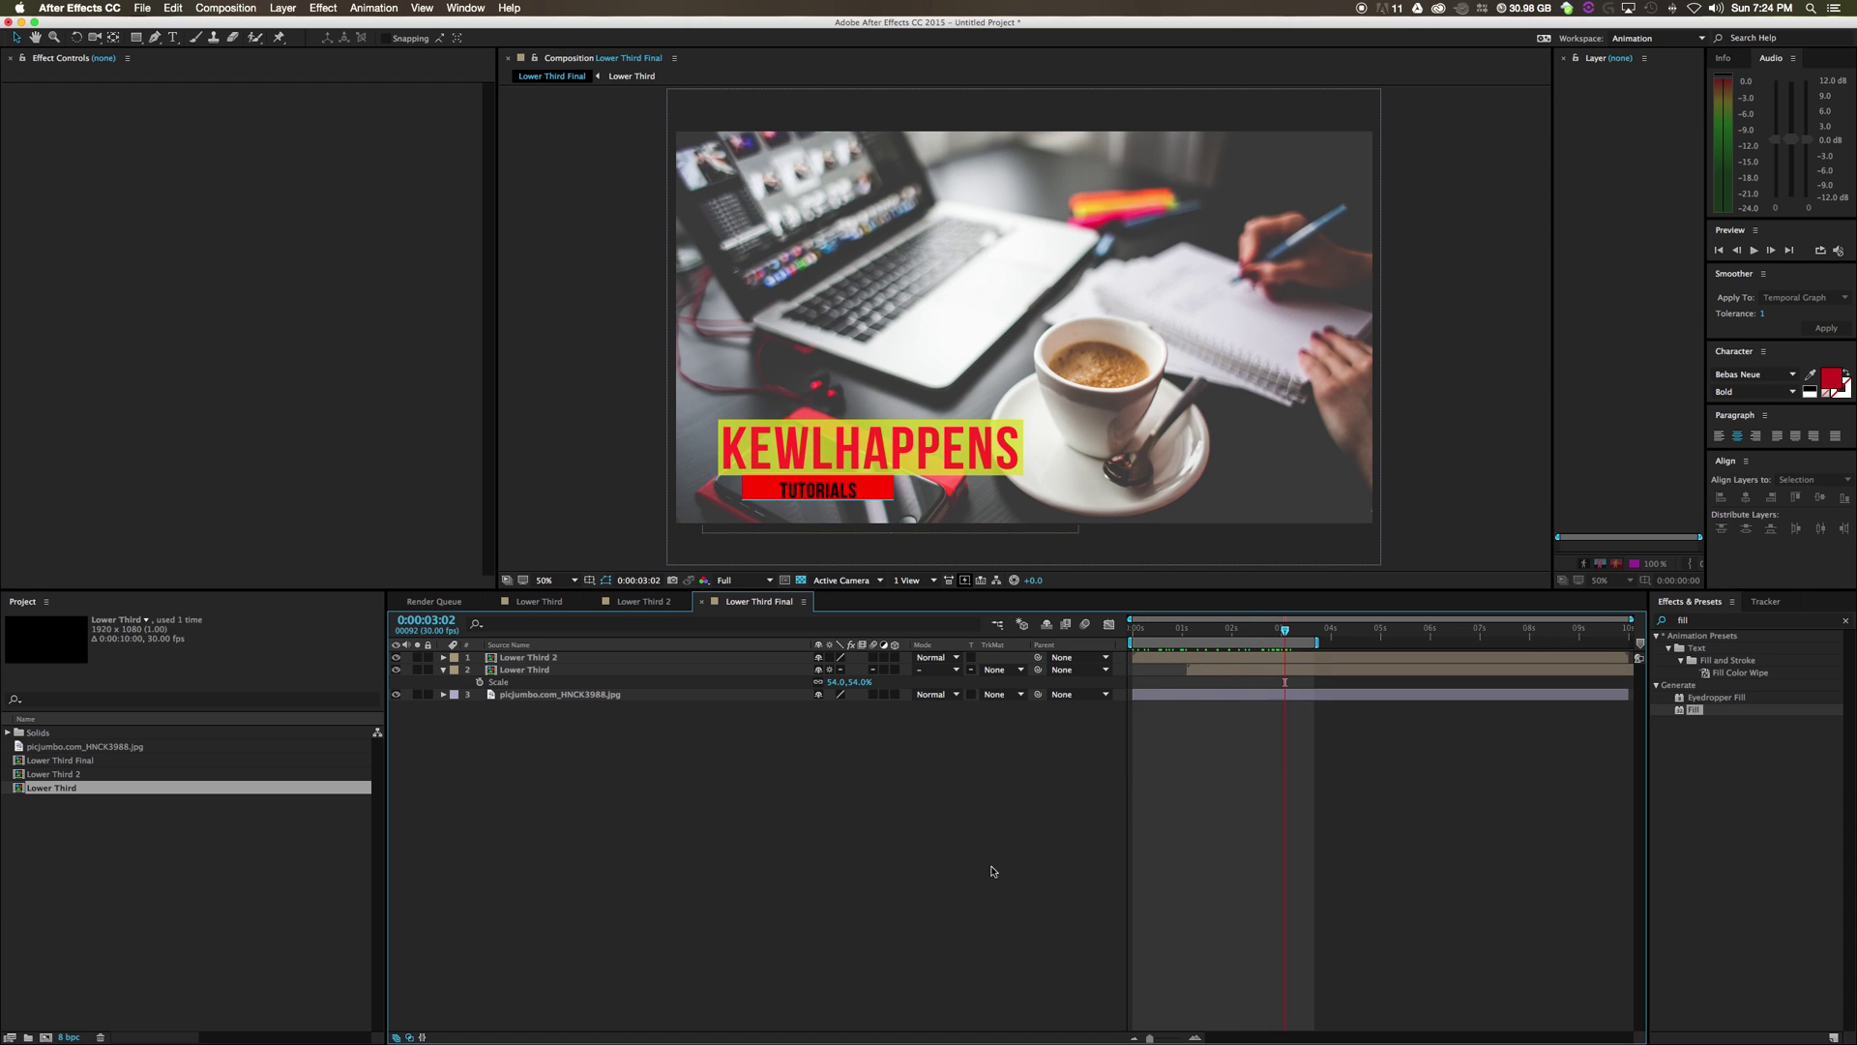
# Pre-compose the Lower Third and Lower Third 2 layers into a composition named Final Product, moving all attributes into it
pyautogui.click(538, 674)
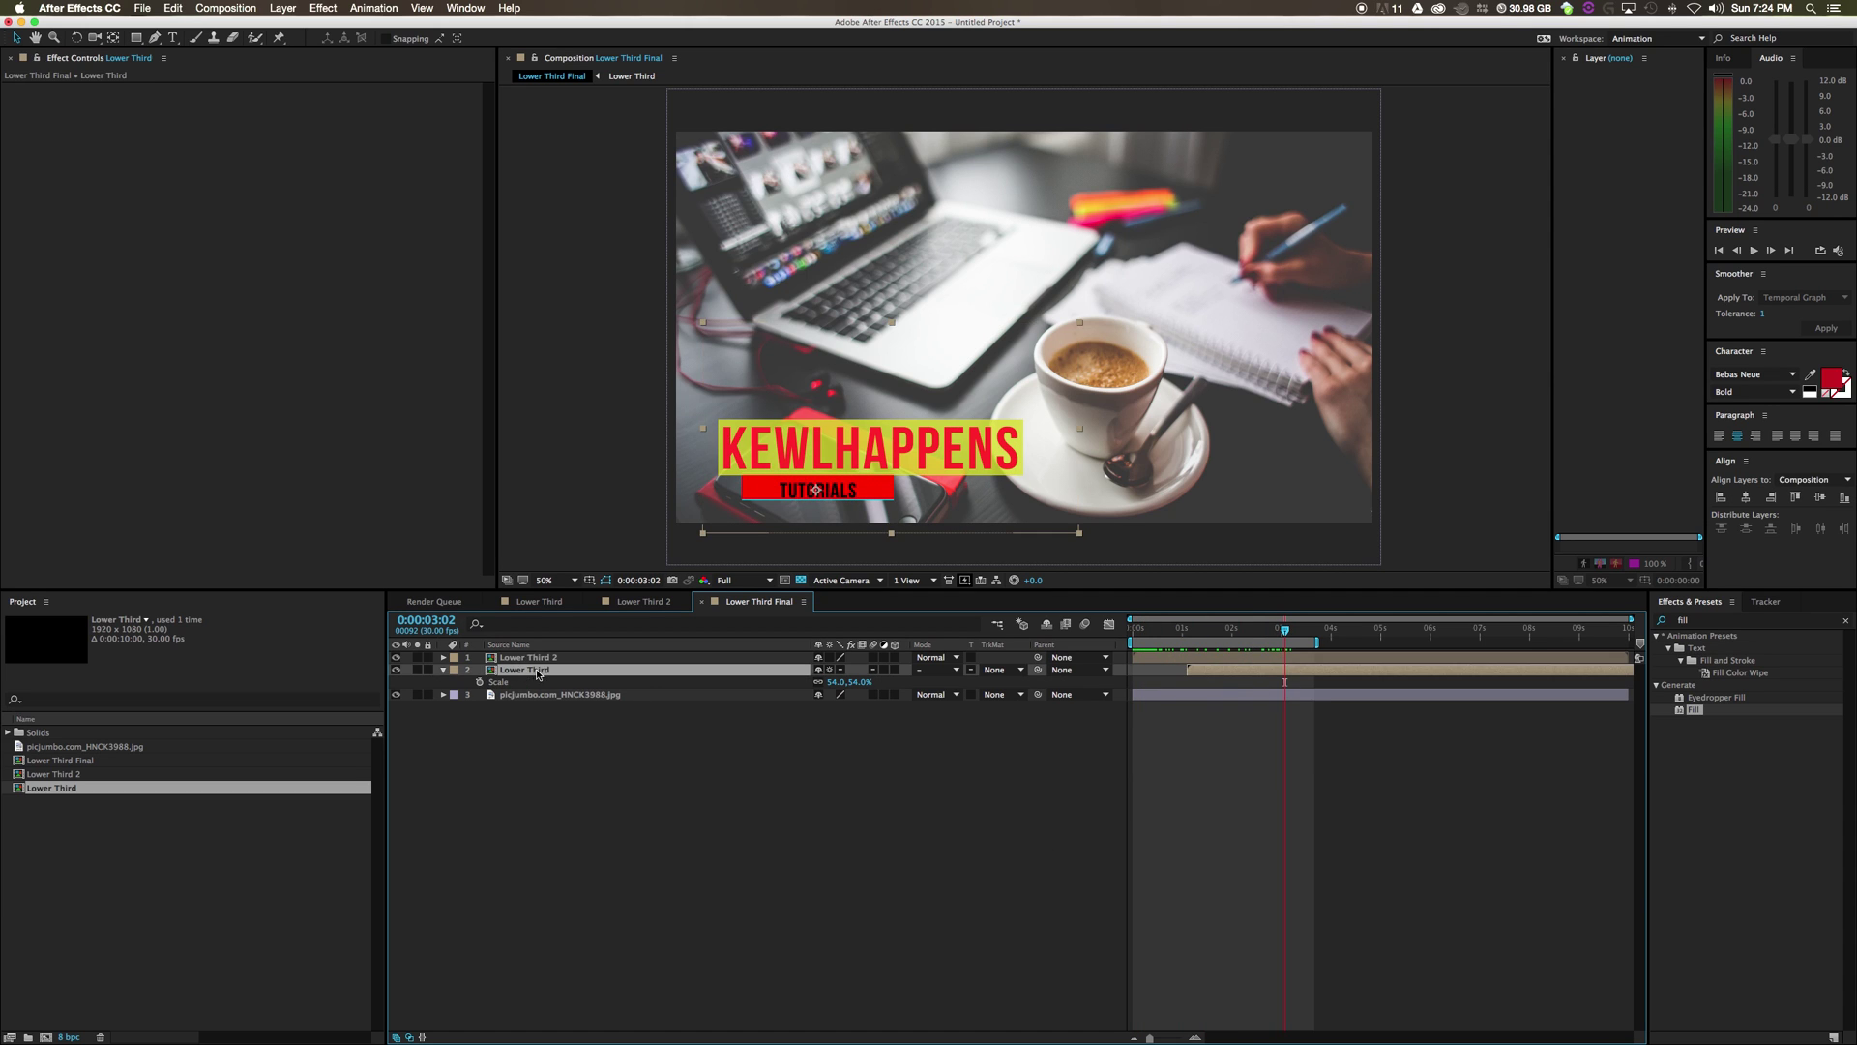
pyautogui.press('super+shift+Up')
pyautogui.rightClick(531, 669)
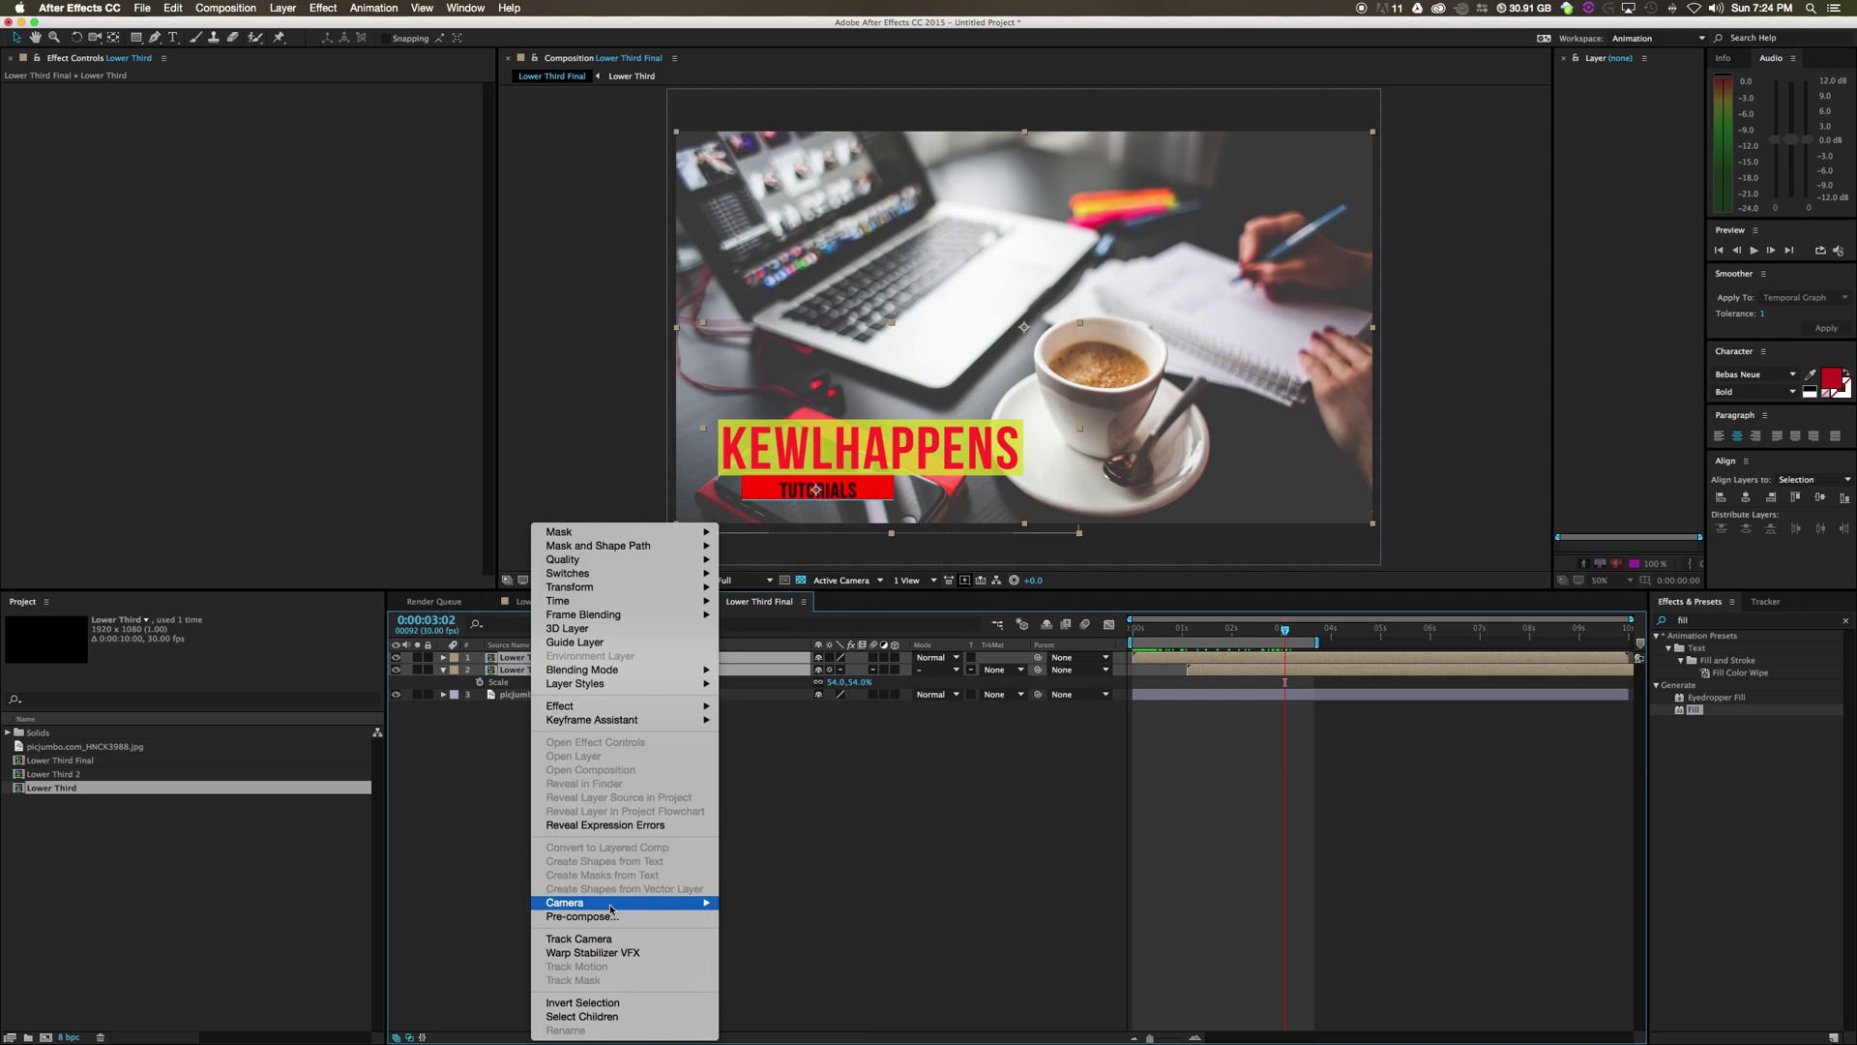
pyautogui.click(619, 914)
pyautogui.write('Final F')
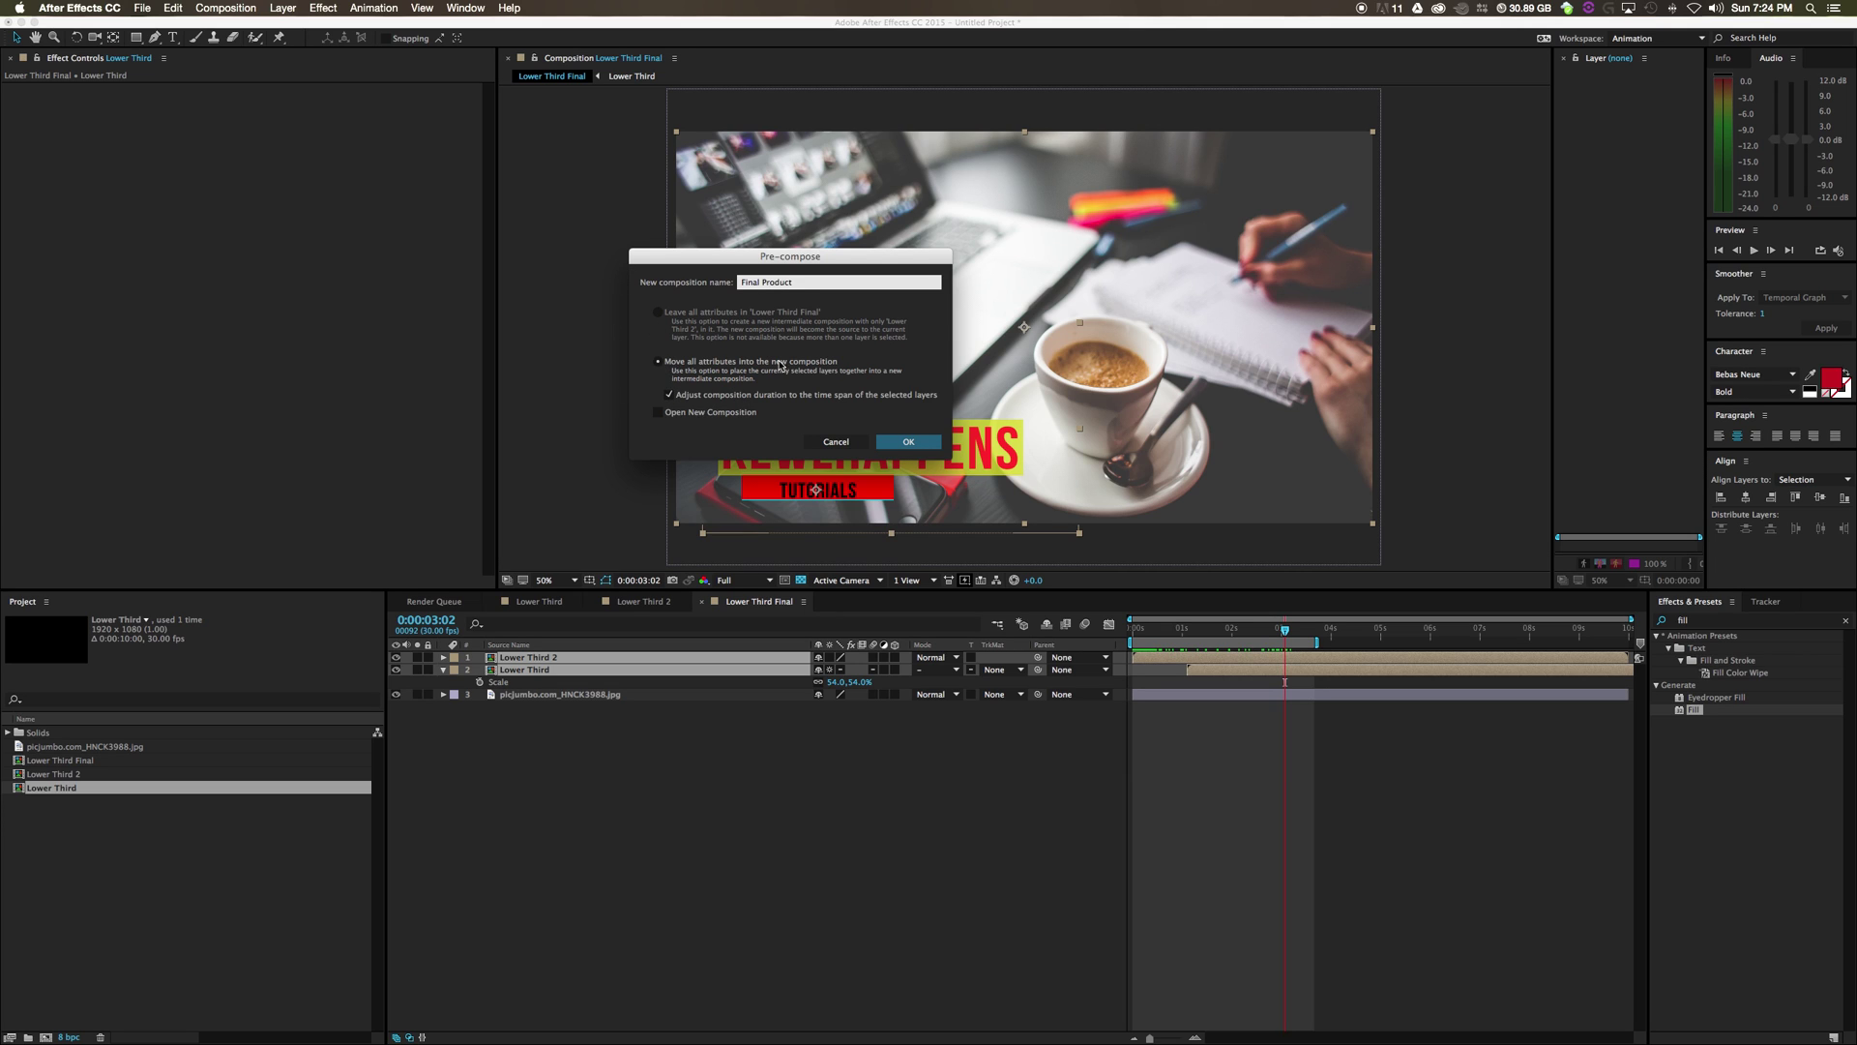
pyautogui.click(909, 442)
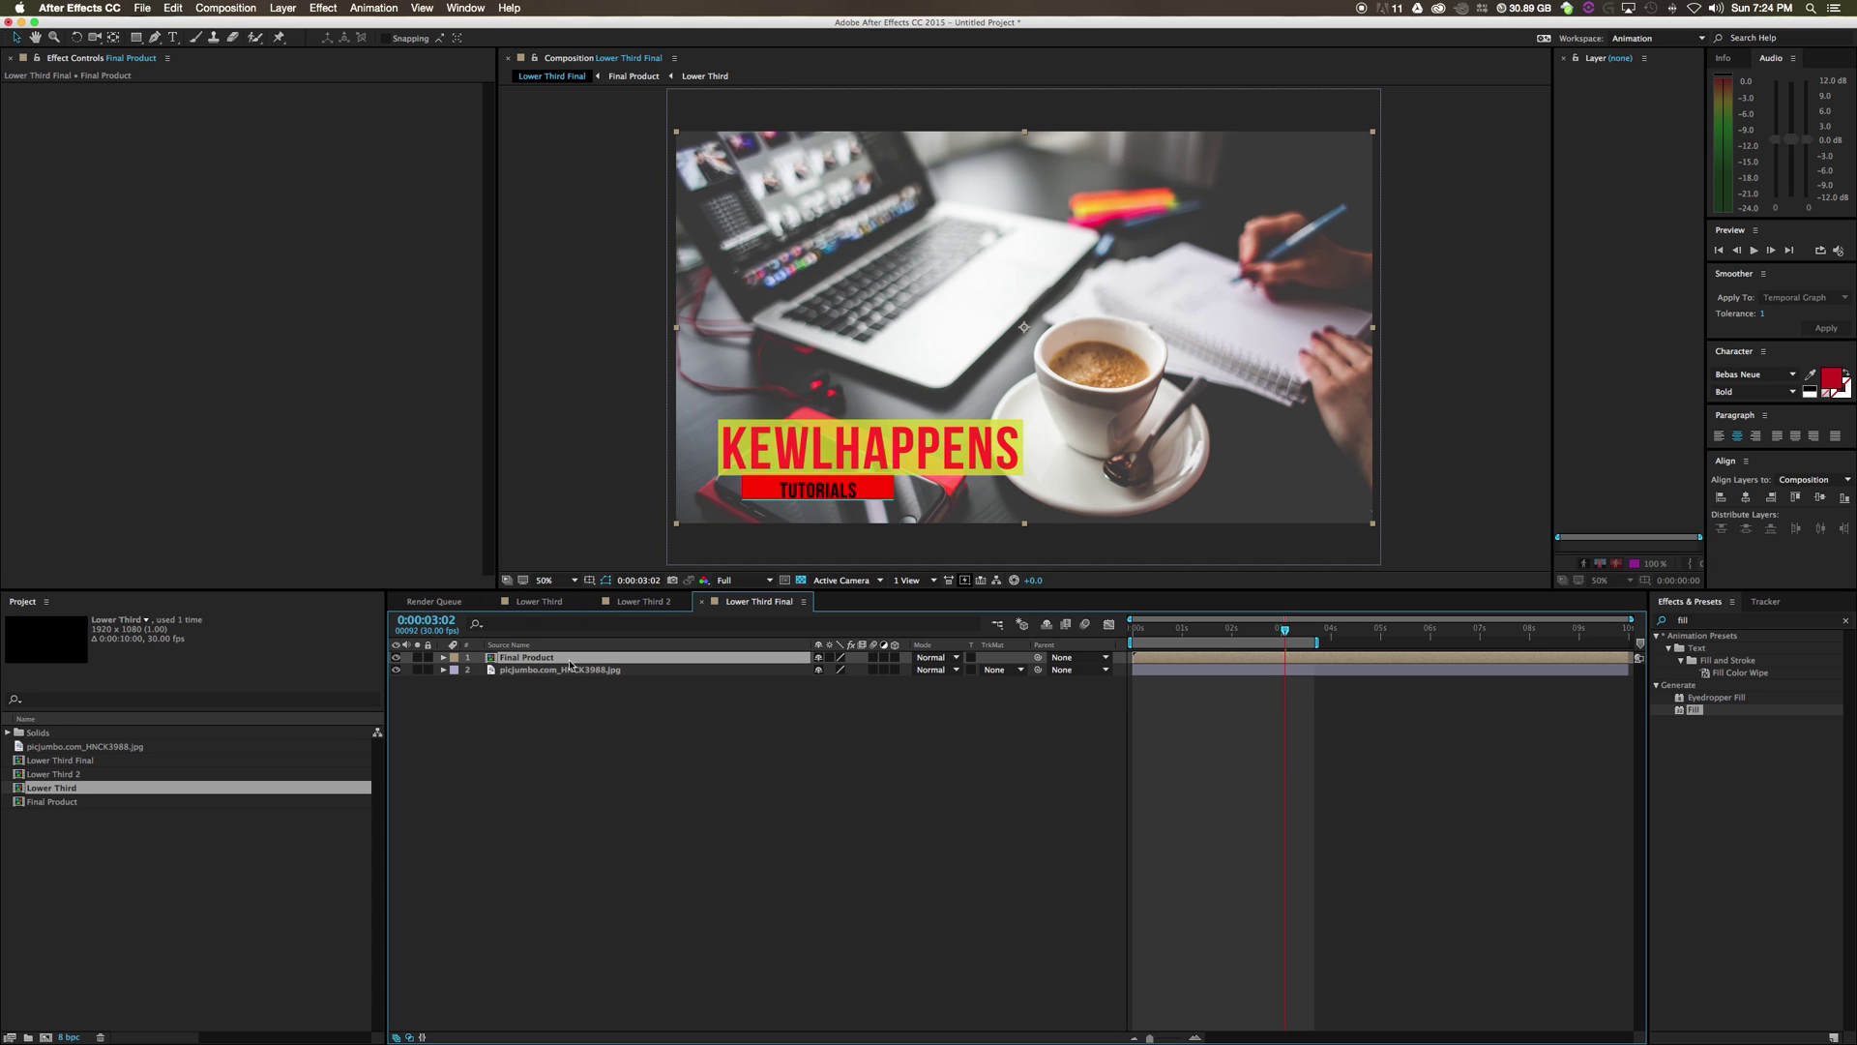
# Create a project folder named LowerThird and move all four compositions into it
pyautogui.click(104, 851)
pyautogui.click(55, 787)
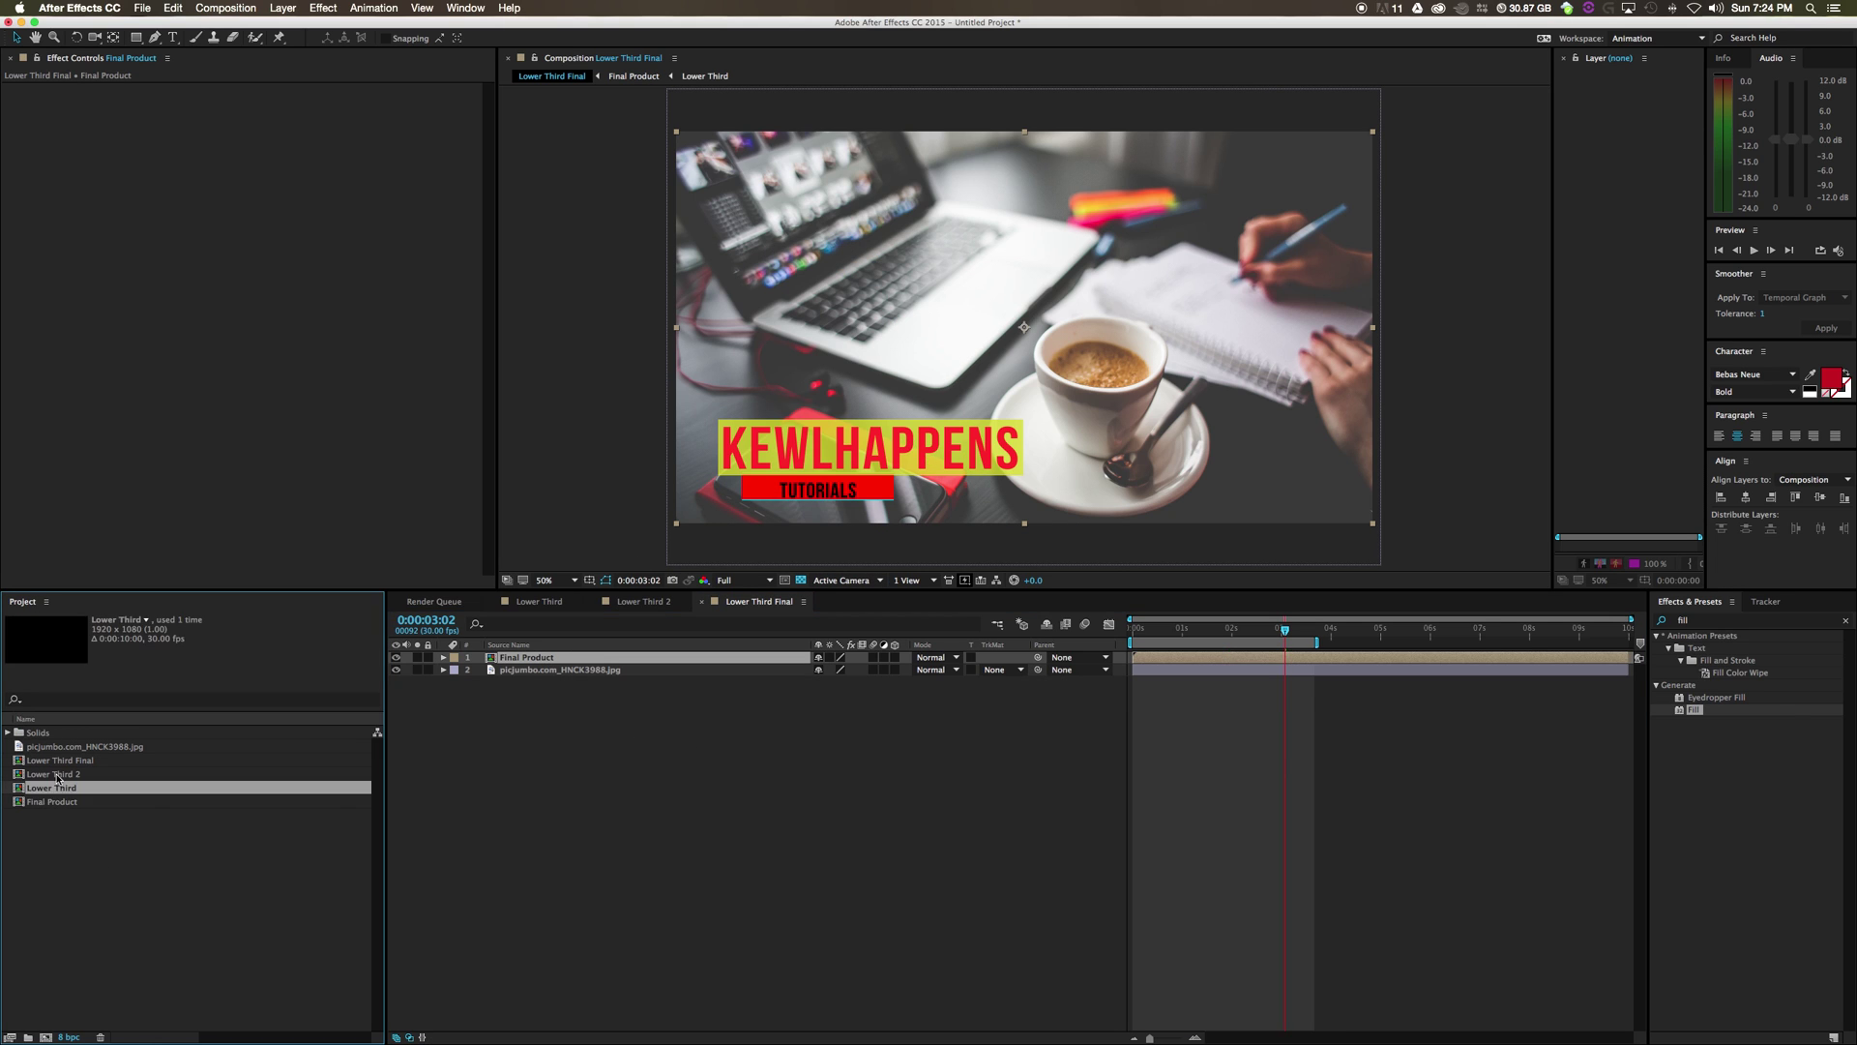
pyautogui.press('Up')
pyautogui.press('Up')
pyautogui.press('Down')
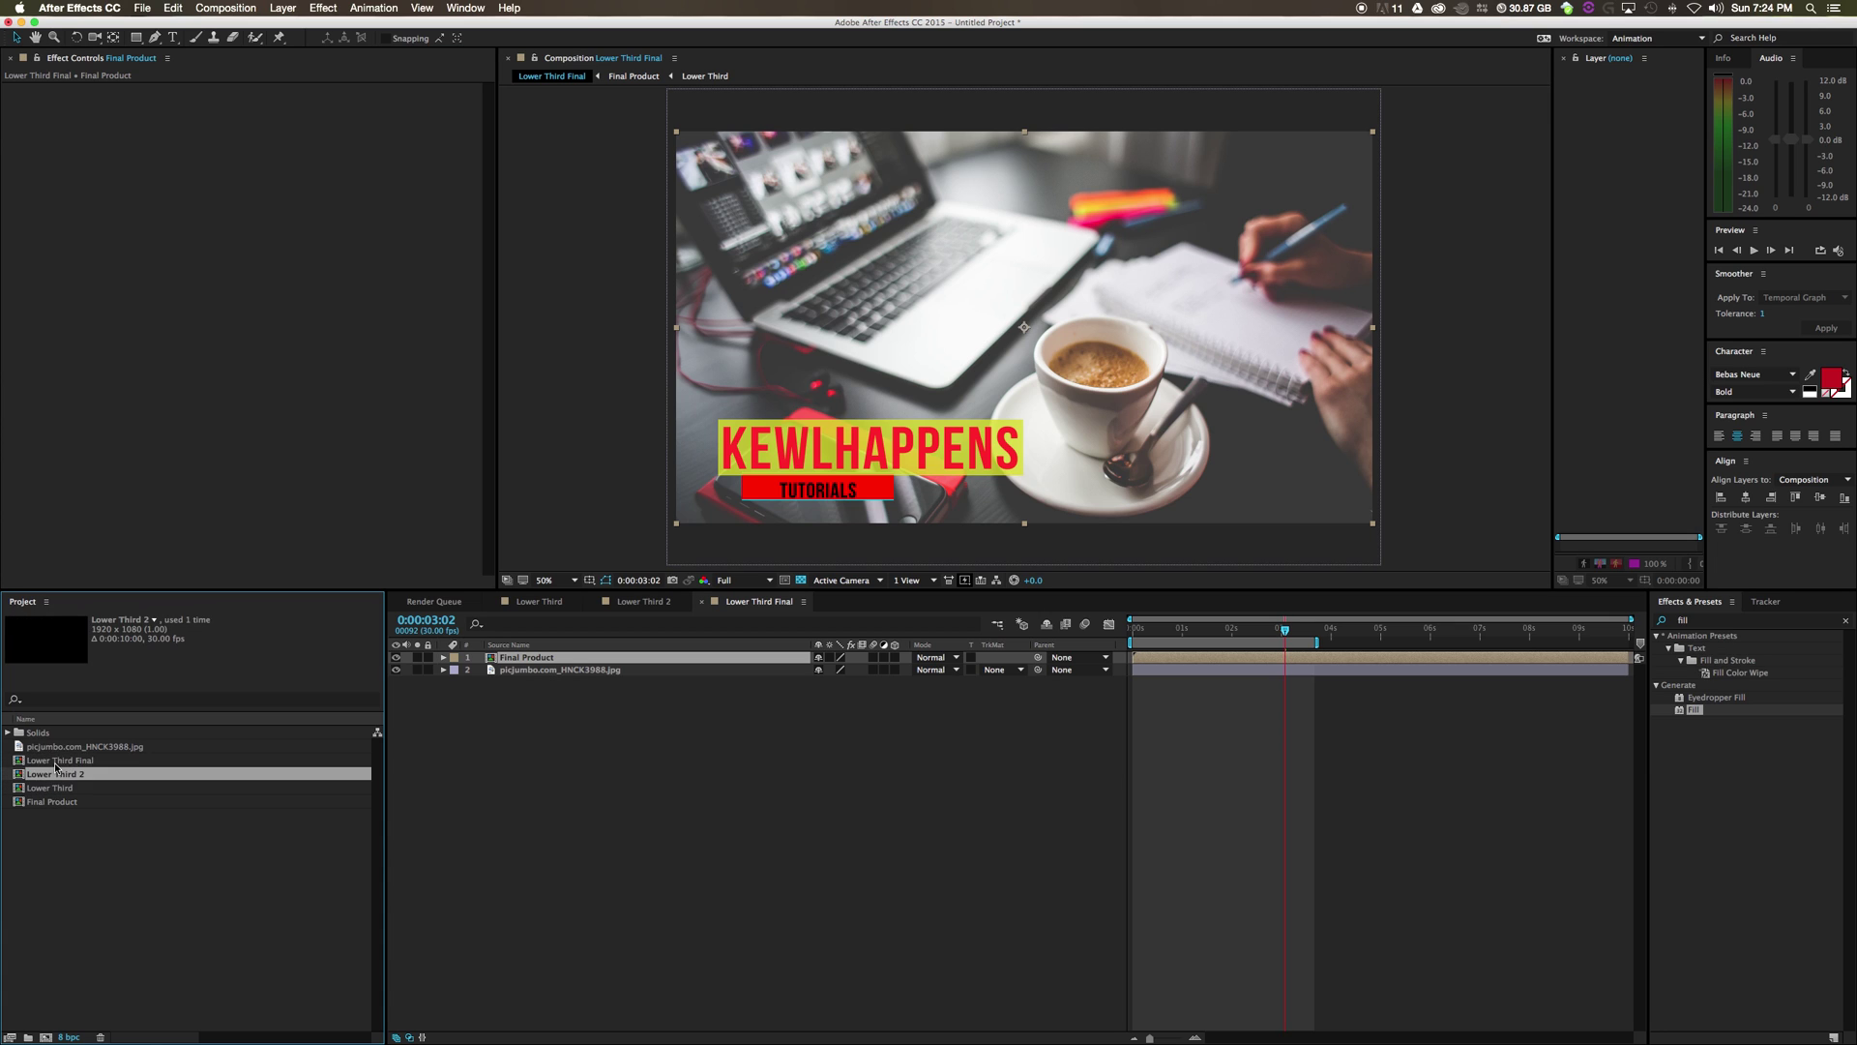
pyautogui.click(82, 859)
pyautogui.click(29, 1037)
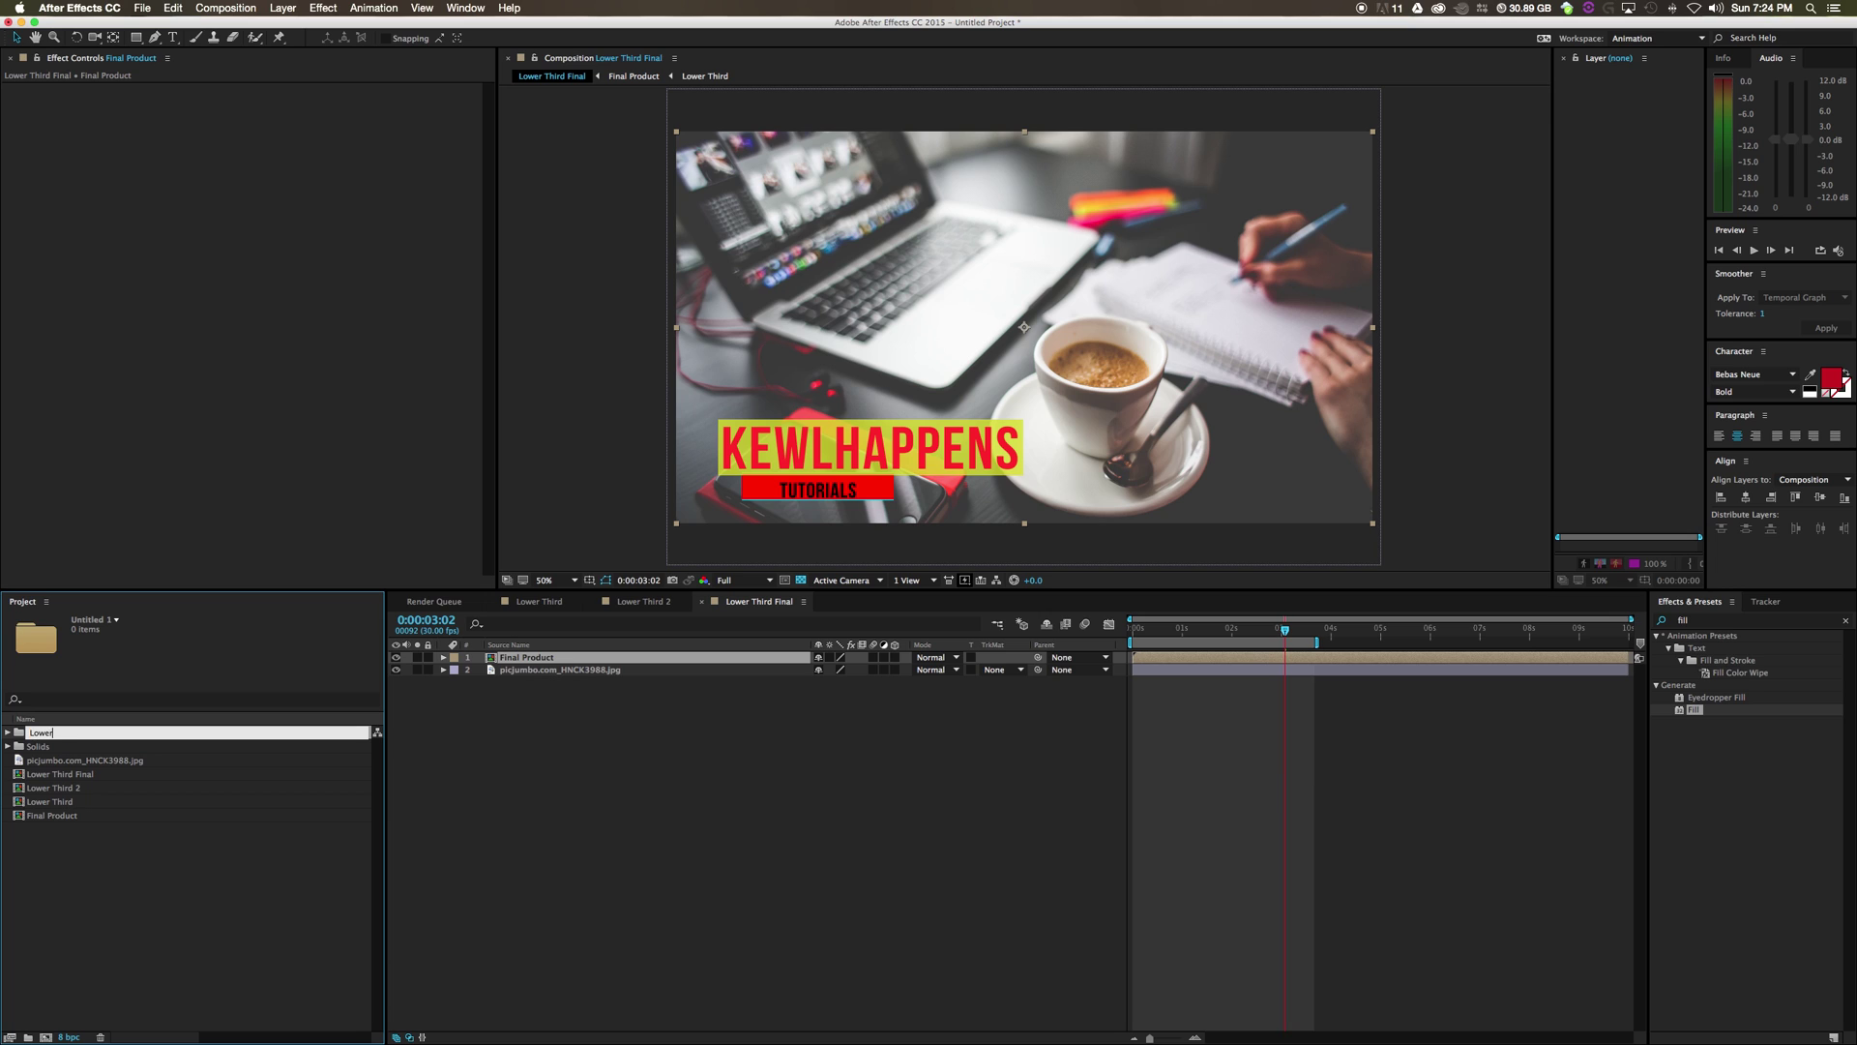
pyautogui.press('Return')
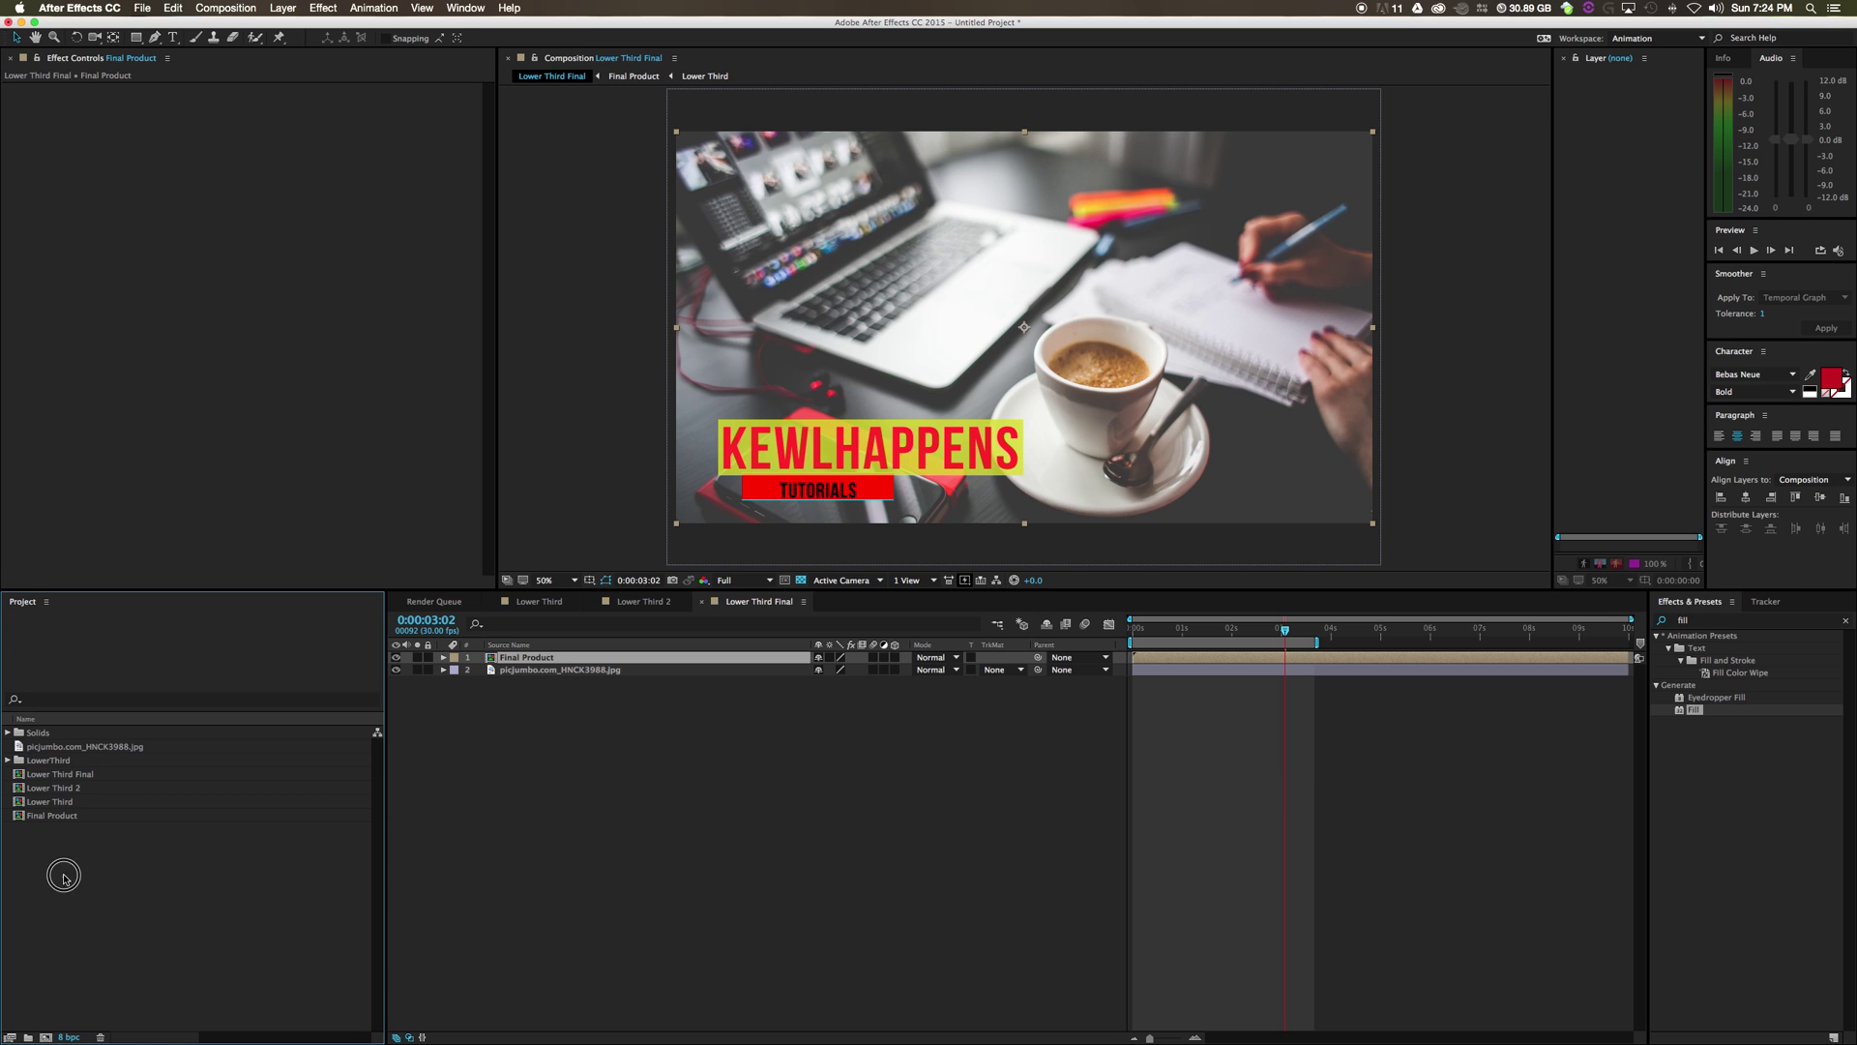
pyautogui.moveTo(62, 870); pyautogui.dragTo(46, 760)
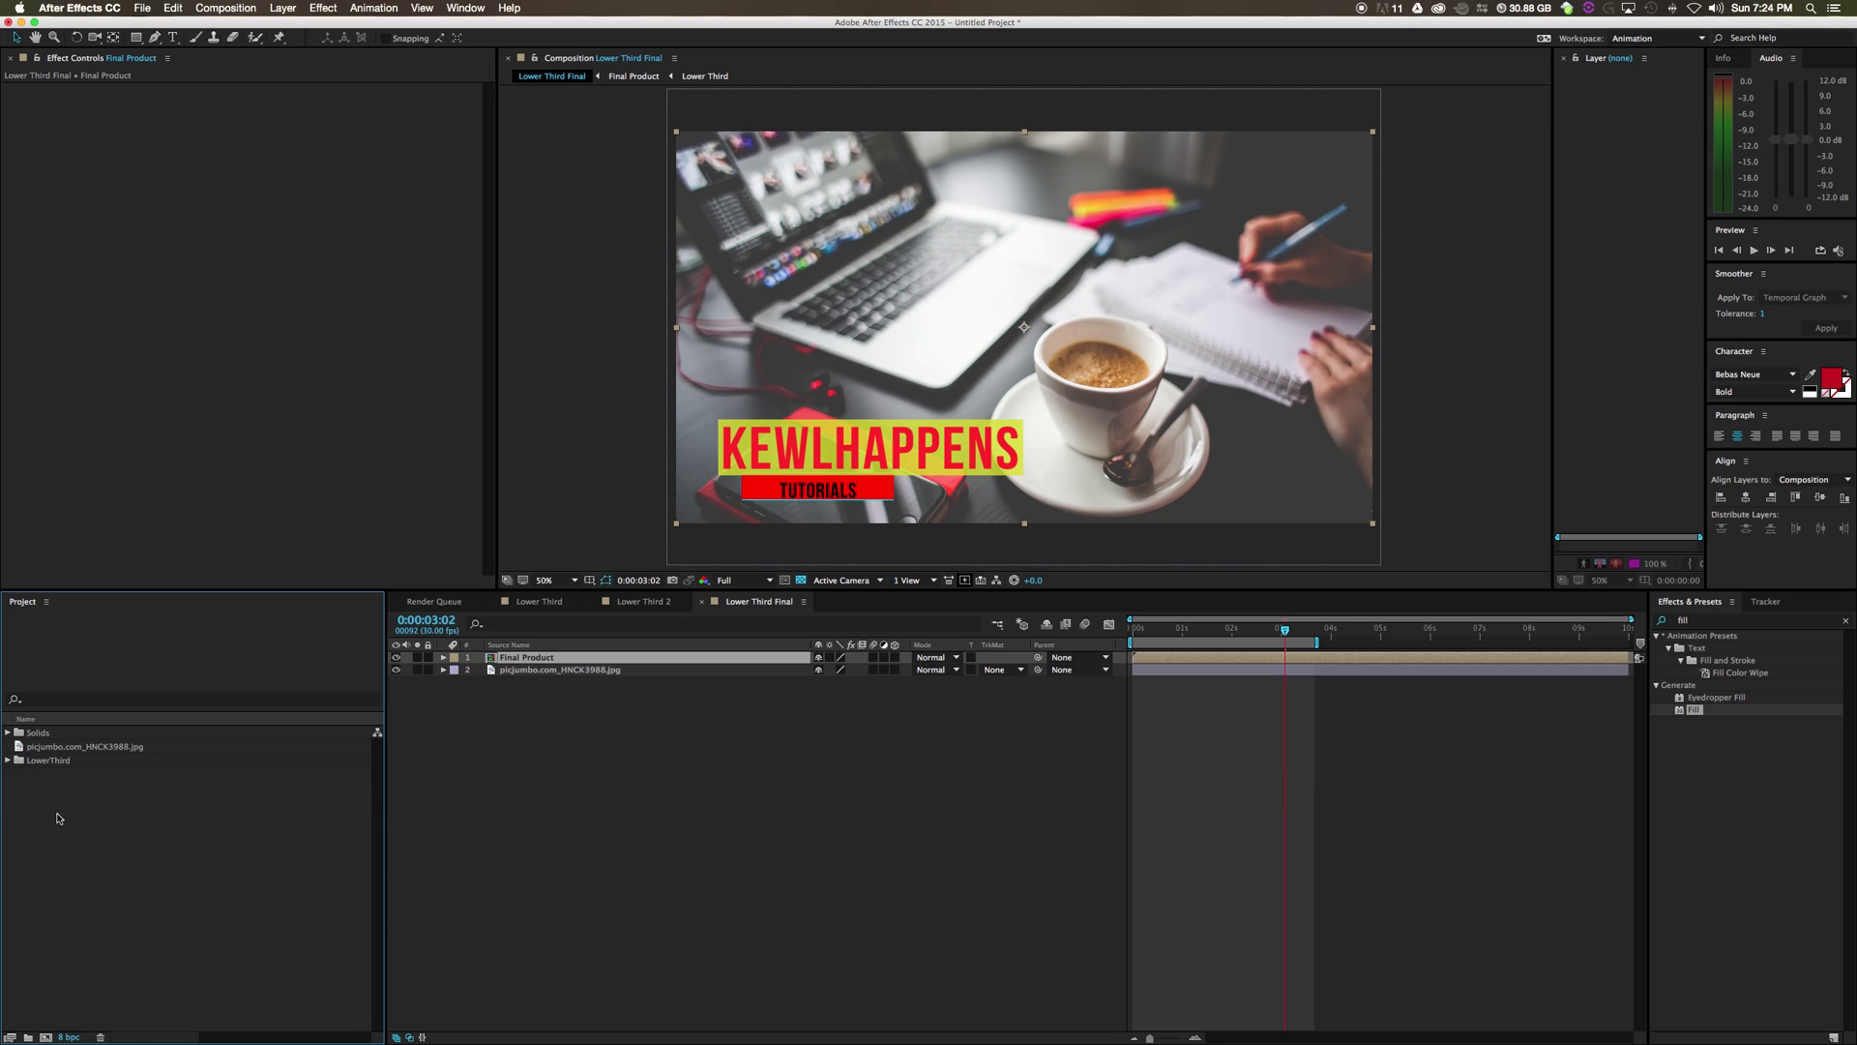
# Expand the LowerThird folder, open the Final Product composition, and scrub through the animation in Lower Third Final
pyautogui.click(8, 761)
pyautogui.click(9, 760)
pyautogui.click(9, 761)
pyautogui.doubleClick(68, 815)
pyautogui.click(1196, 655)
pyautogui.moveTo(1196, 655); pyautogui.dragTo(1260, 662)
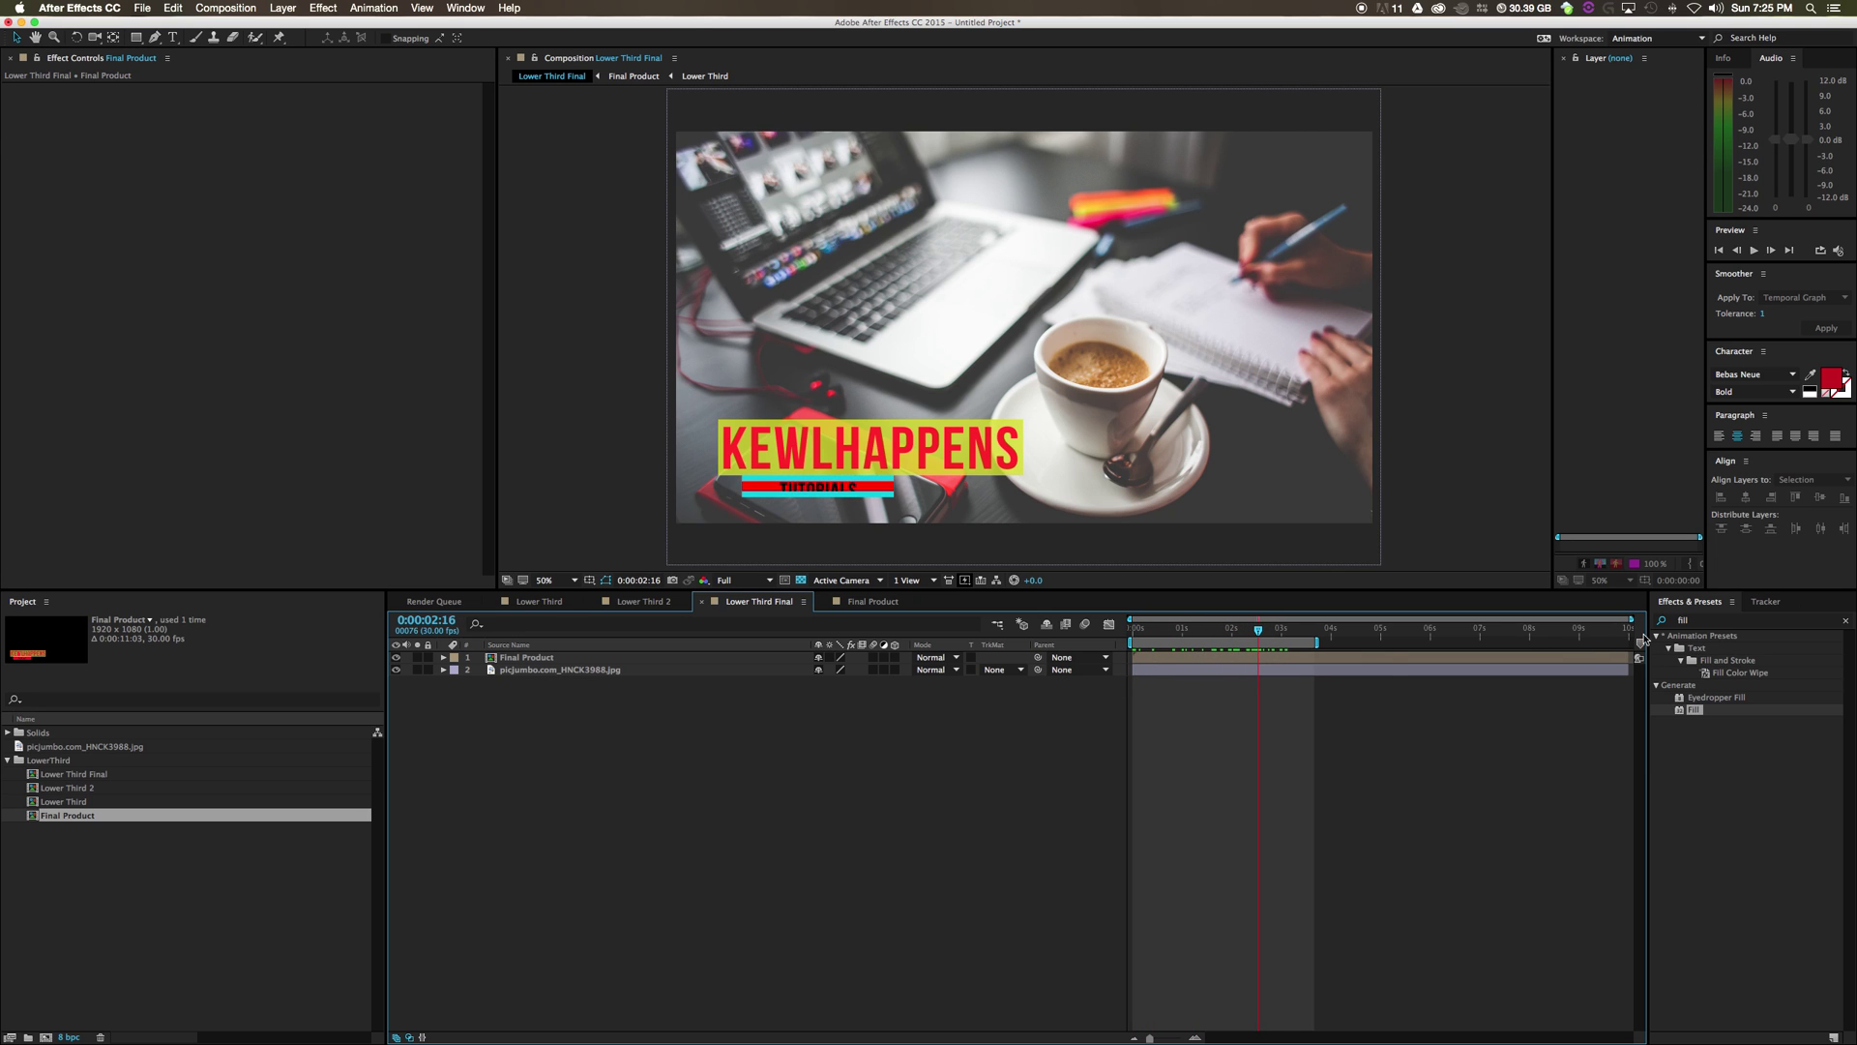
# Apply the CC Force Motion Blur effect to the Final Product layer and preview the animation from 0:00:01:27
pyautogui.click(1701, 620)
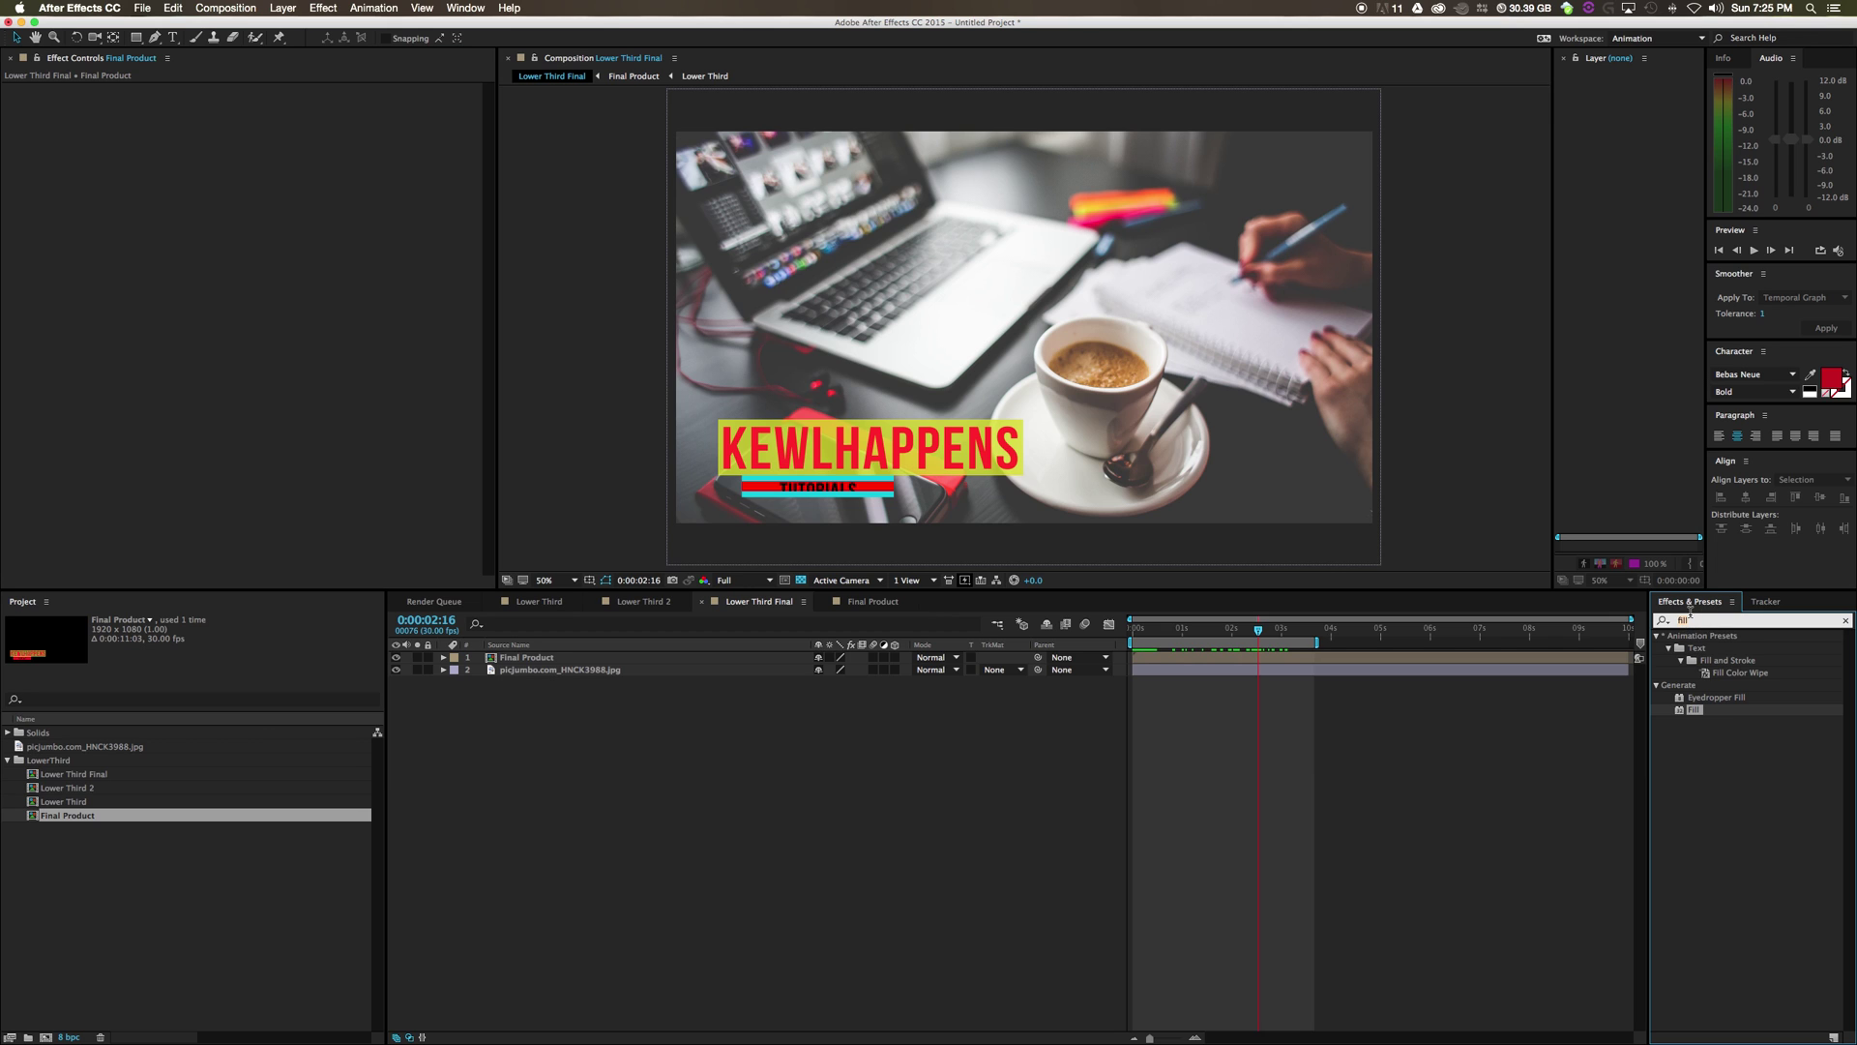
pyautogui.write('cc force')
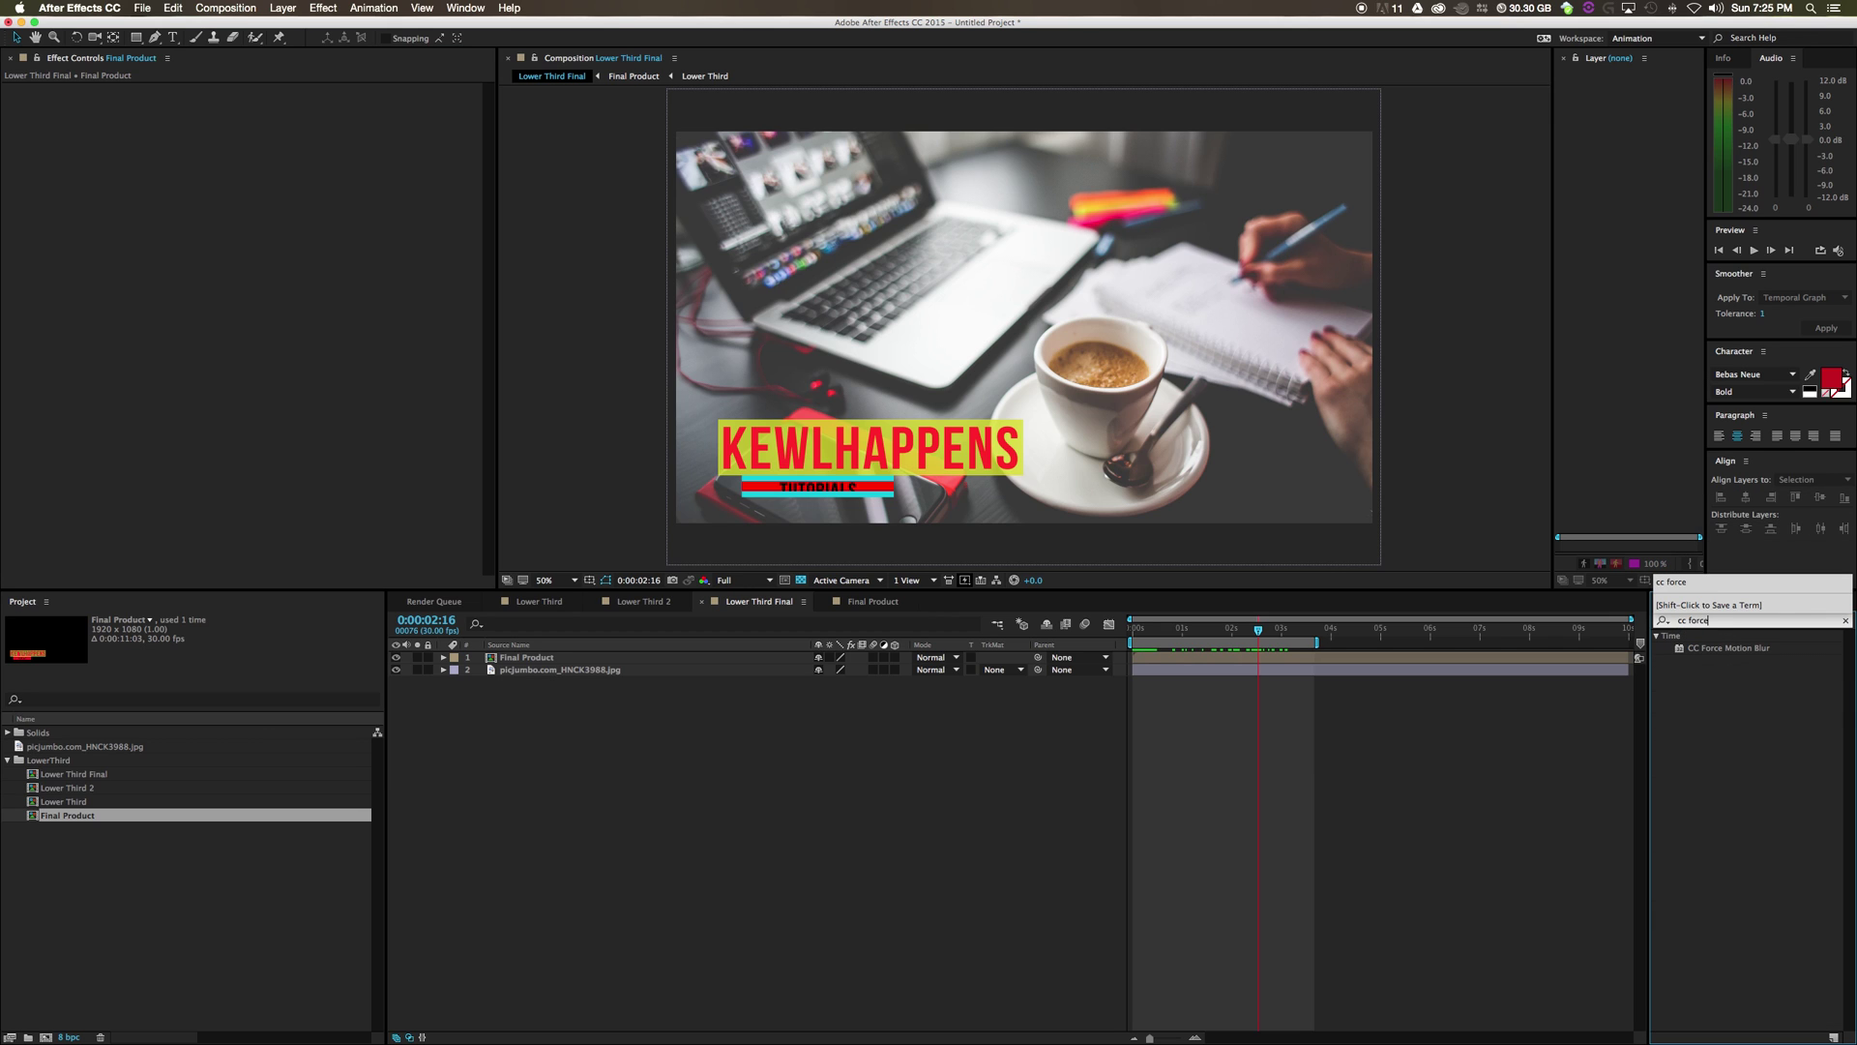
pyautogui.moveTo(1711, 647); pyautogui.dragTo(539, 661)
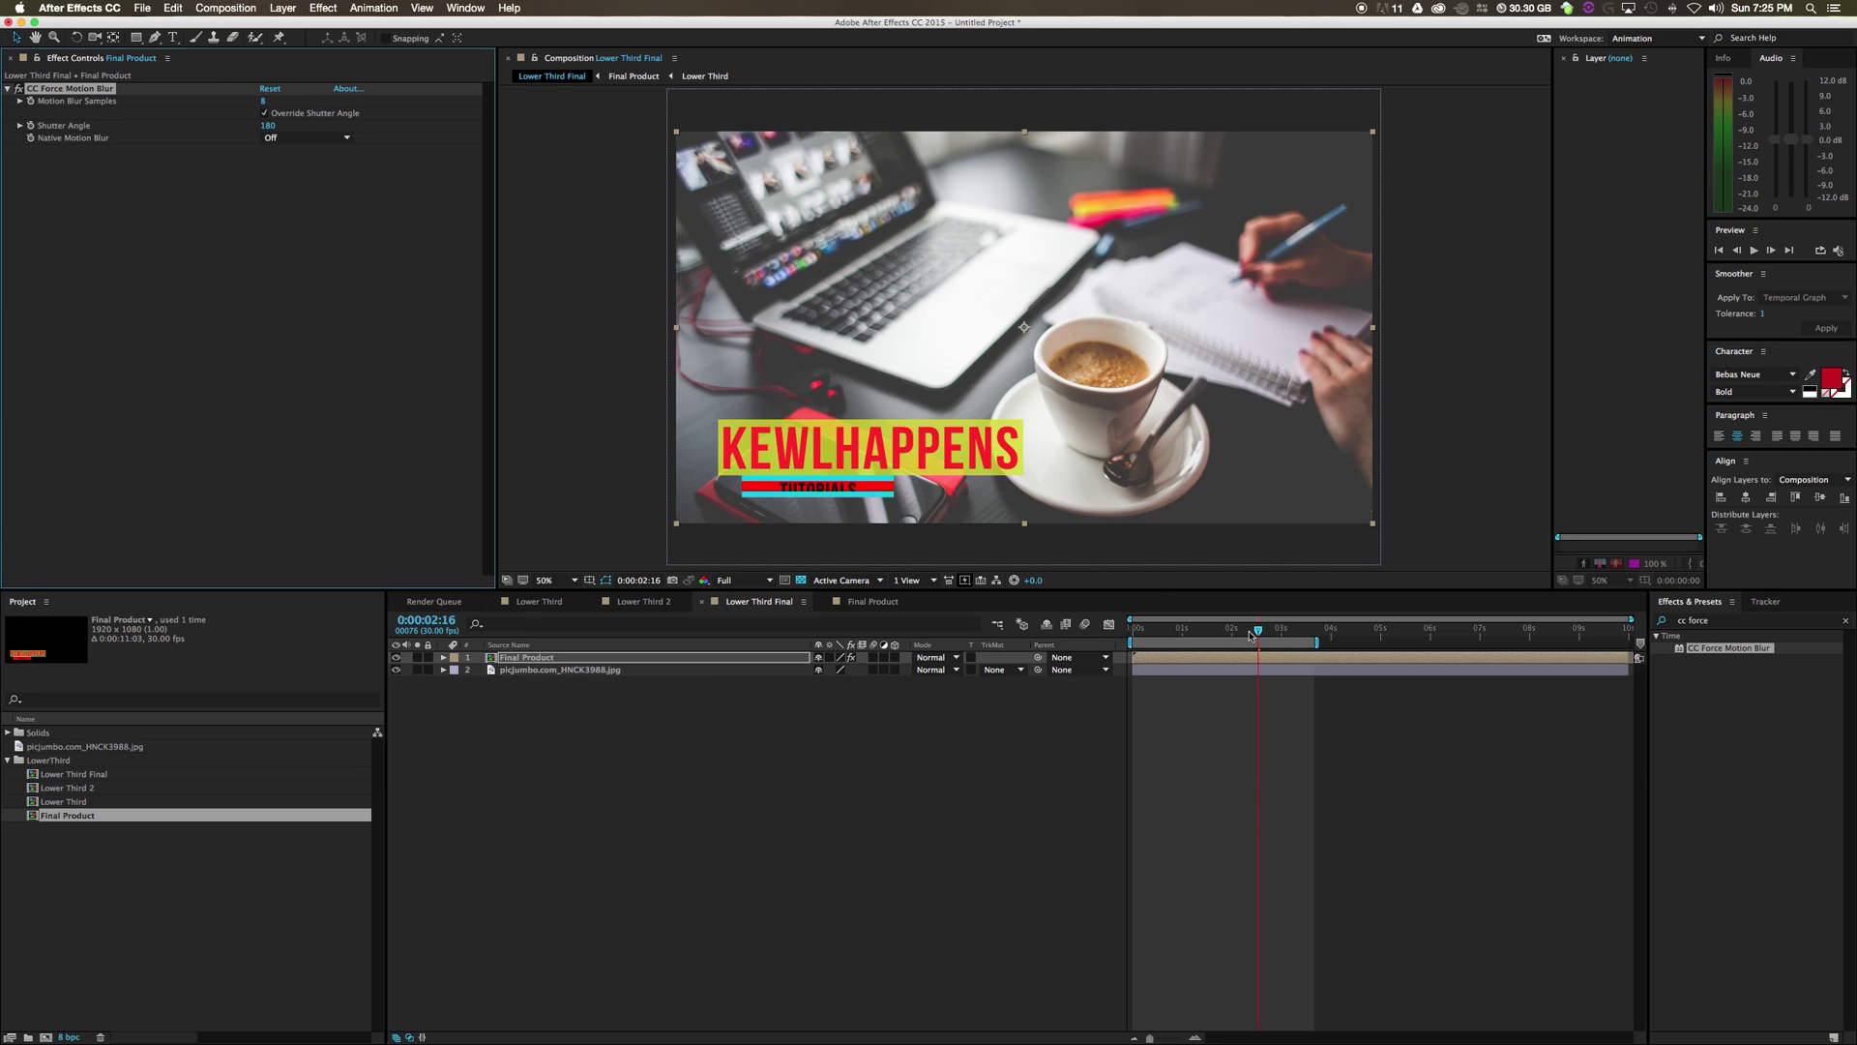
pyautogui.moveTo(1250, 635)
pyautogui.mouseDown()
pyautogui.moveTo(1151, 640)
pyautogui.moveTo(1227, 641)
pyautogui.mouseUp()
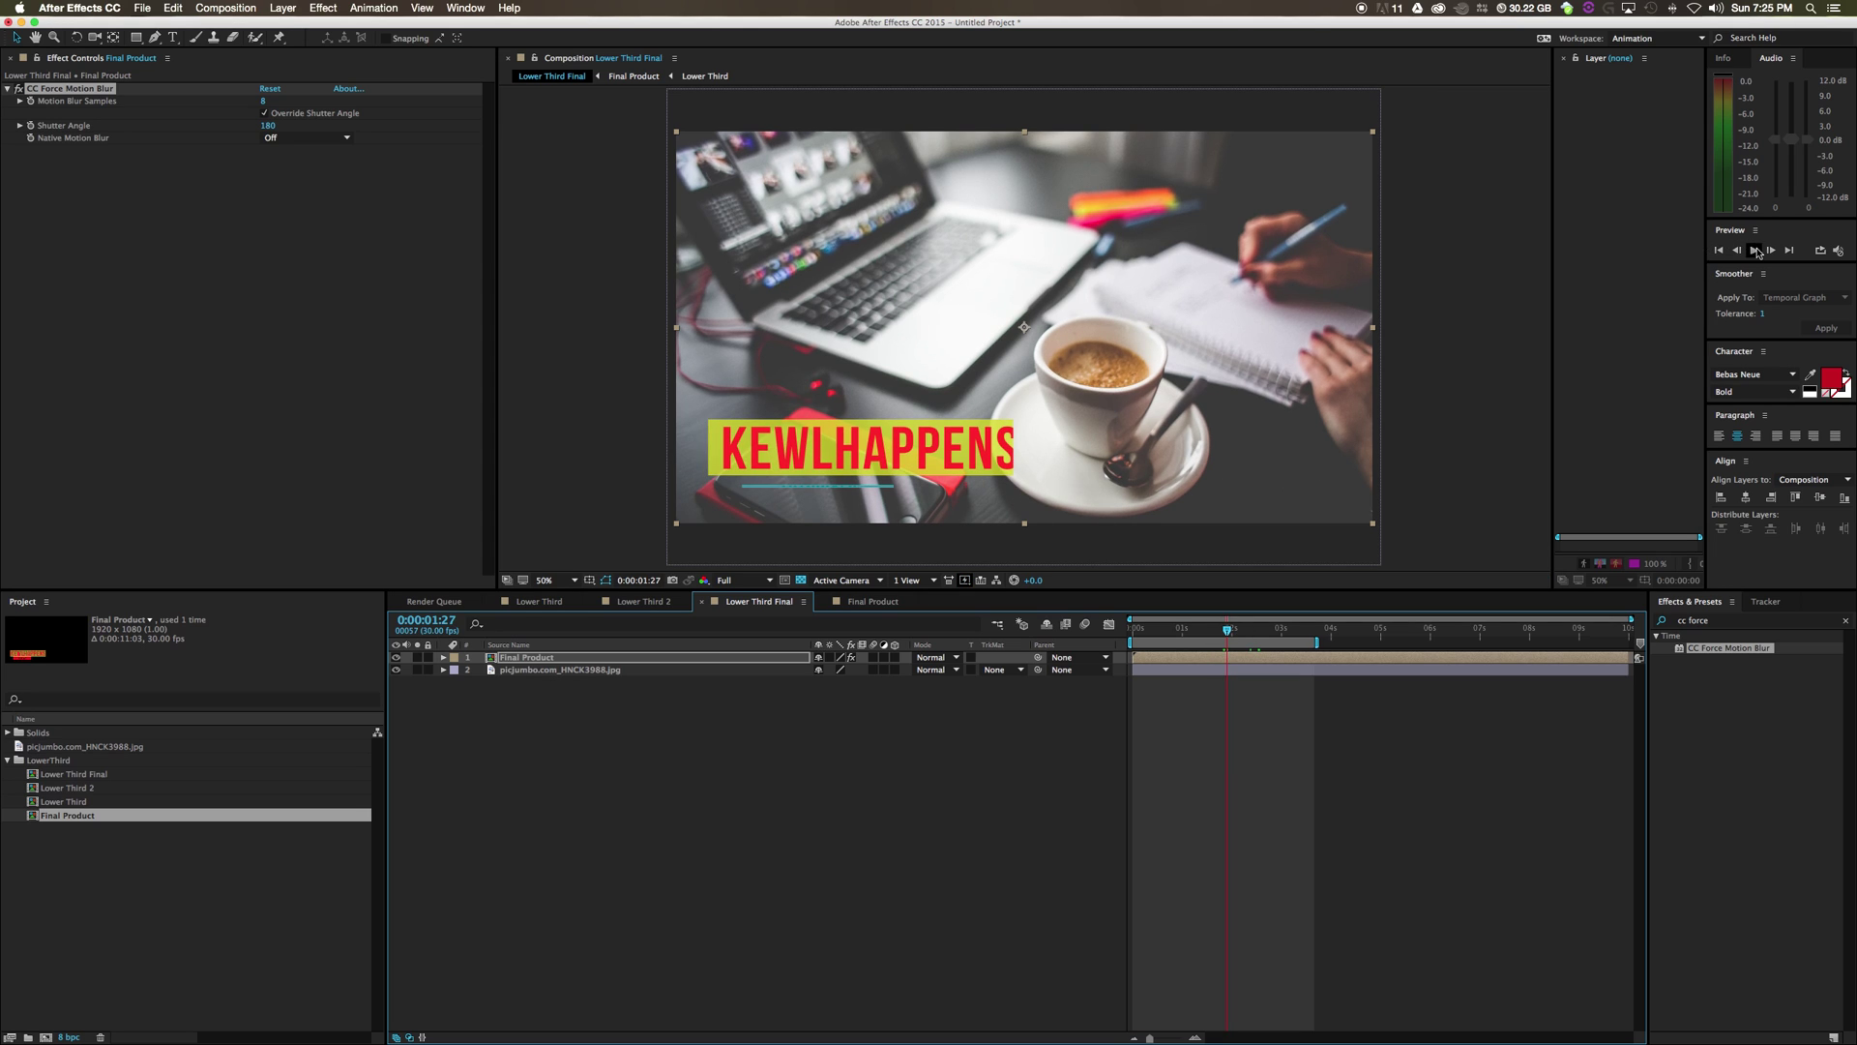
pyautogui.click(1754, 251)
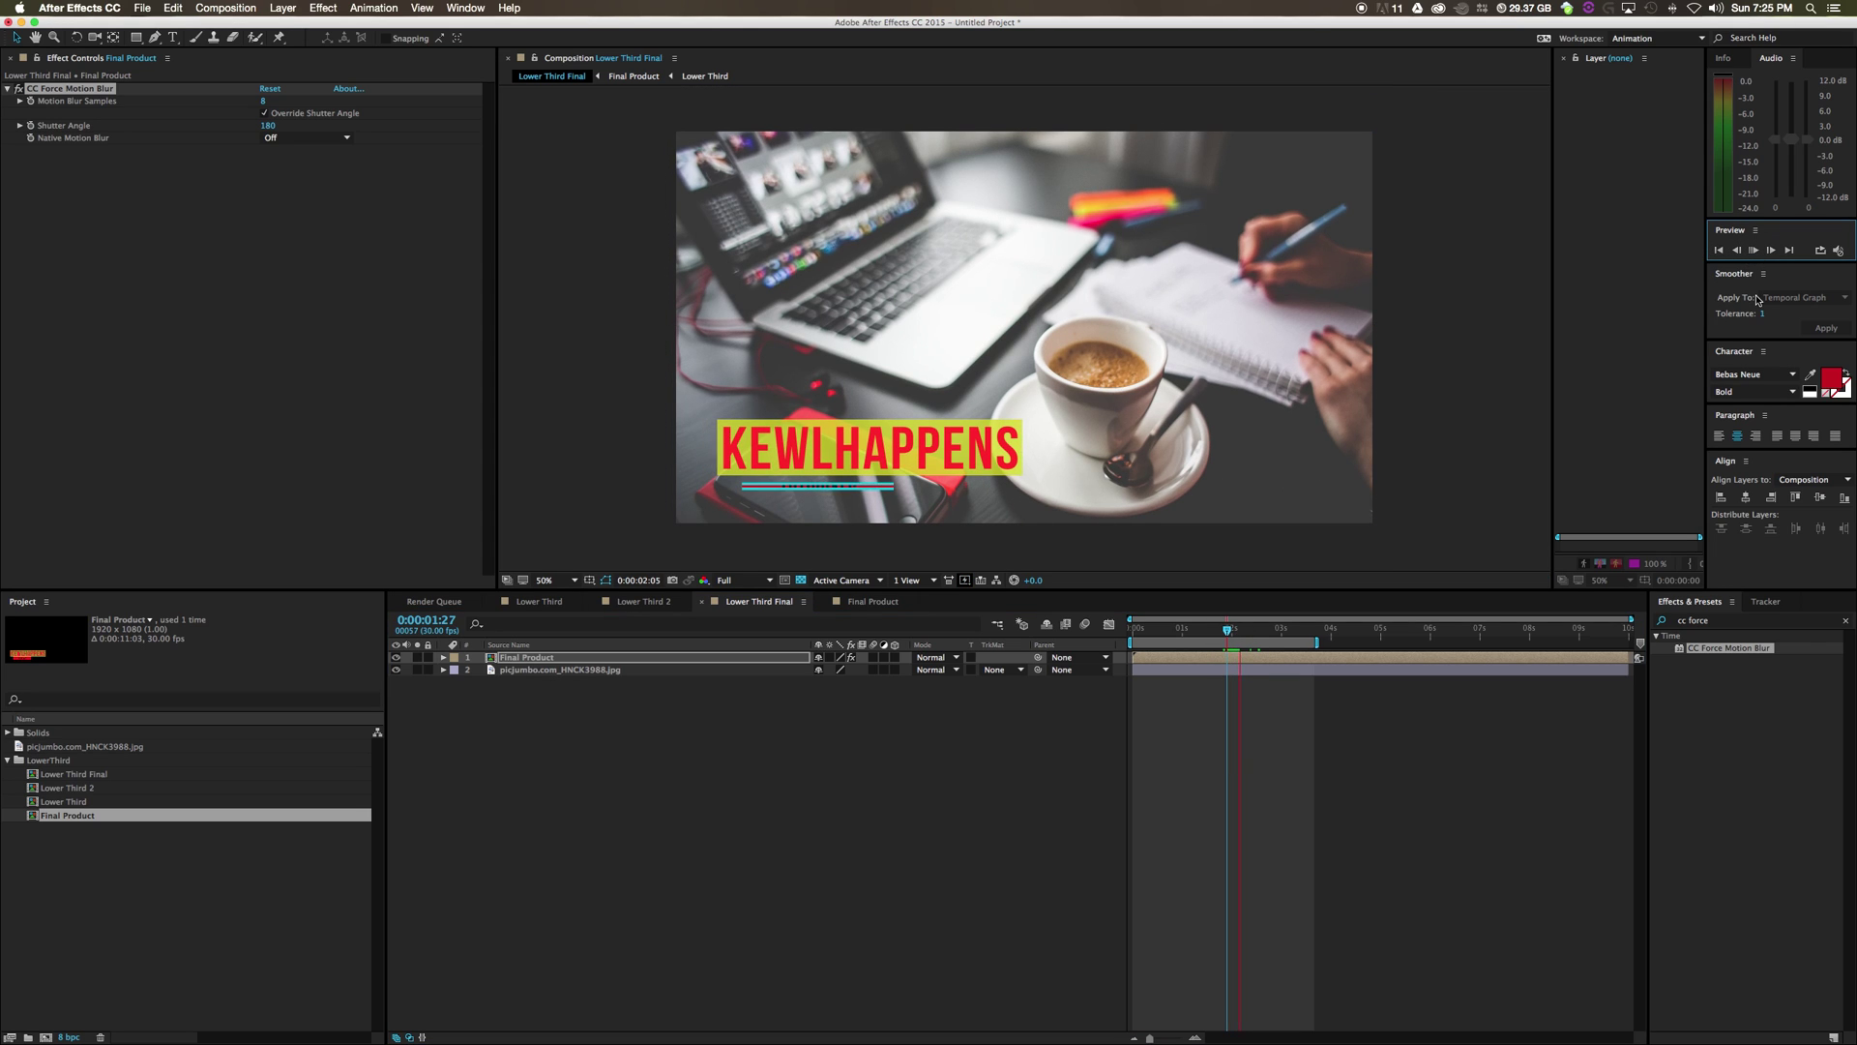